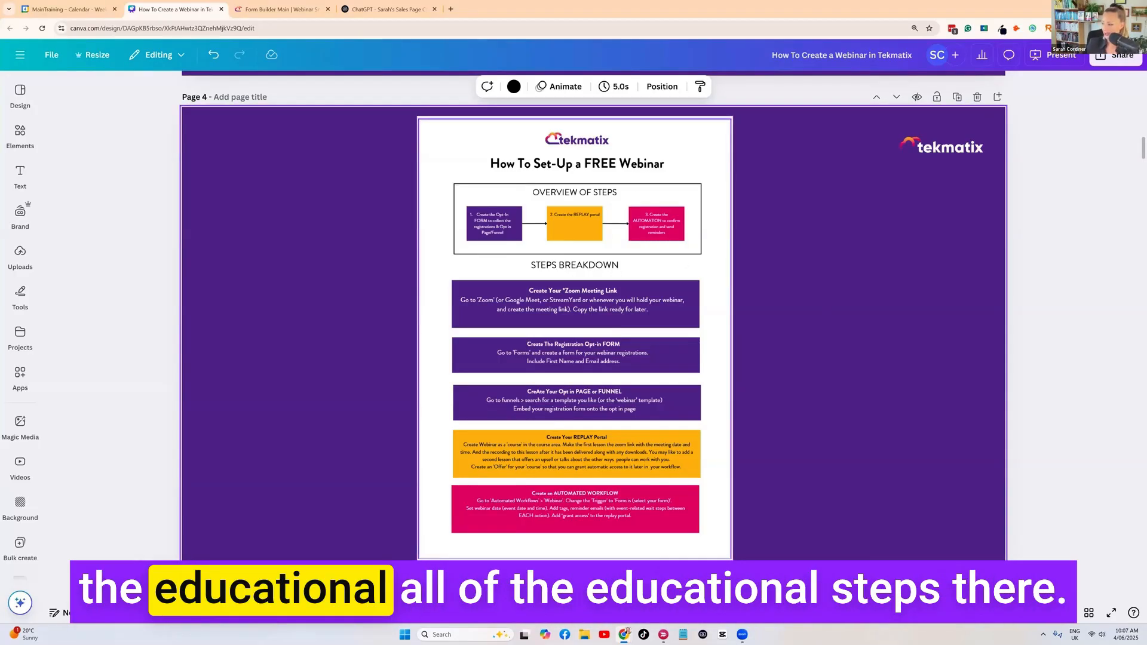
Review the webinar slides from the free webinar overview to the opt-in page copy slide, returning to the registration form steps
scroll(808, 295, "down", 8)
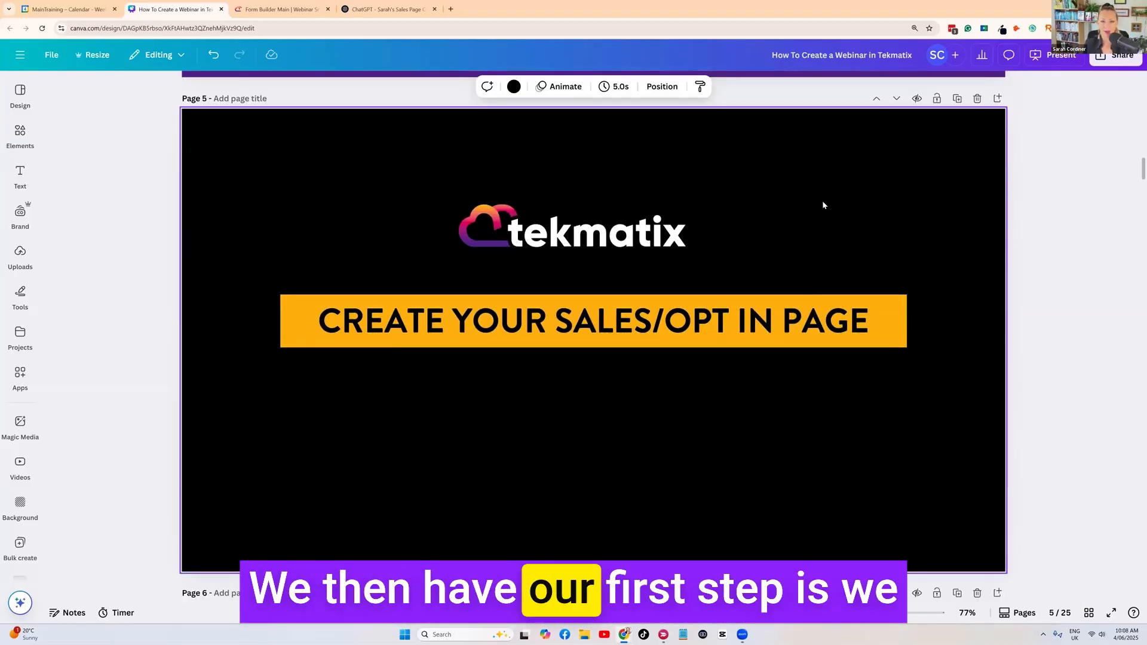
scroll(790, 217, "down", 6)
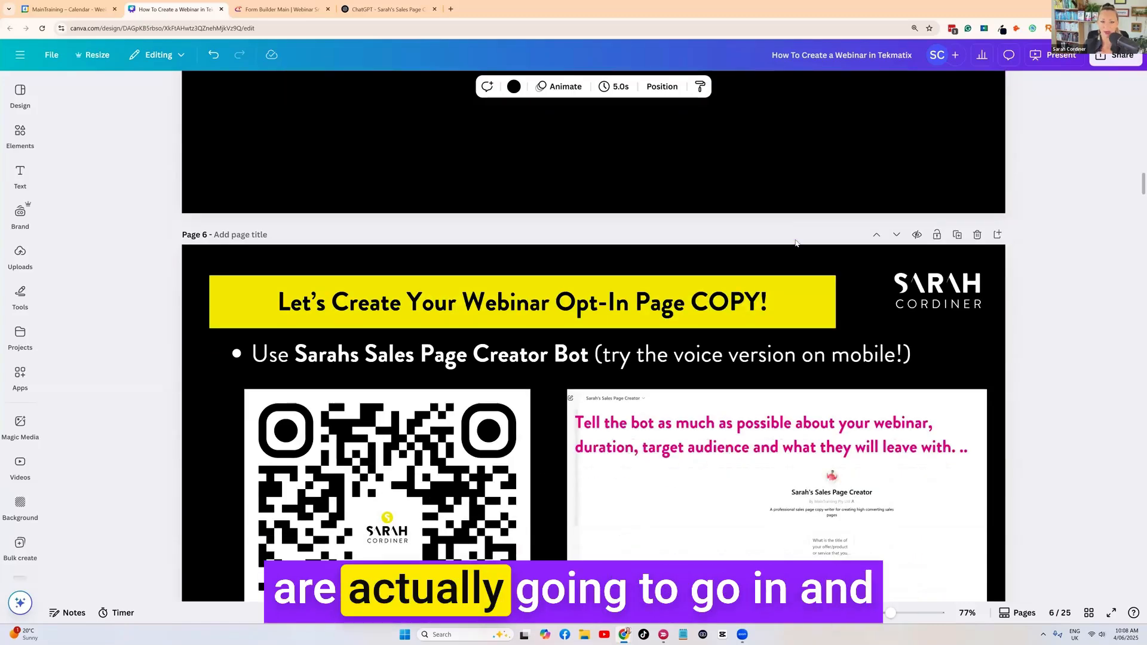
scroll(799, 246, "up", 4)
scroll(800, 248, "down", 10)
scroll(793, 243, "up", 13)
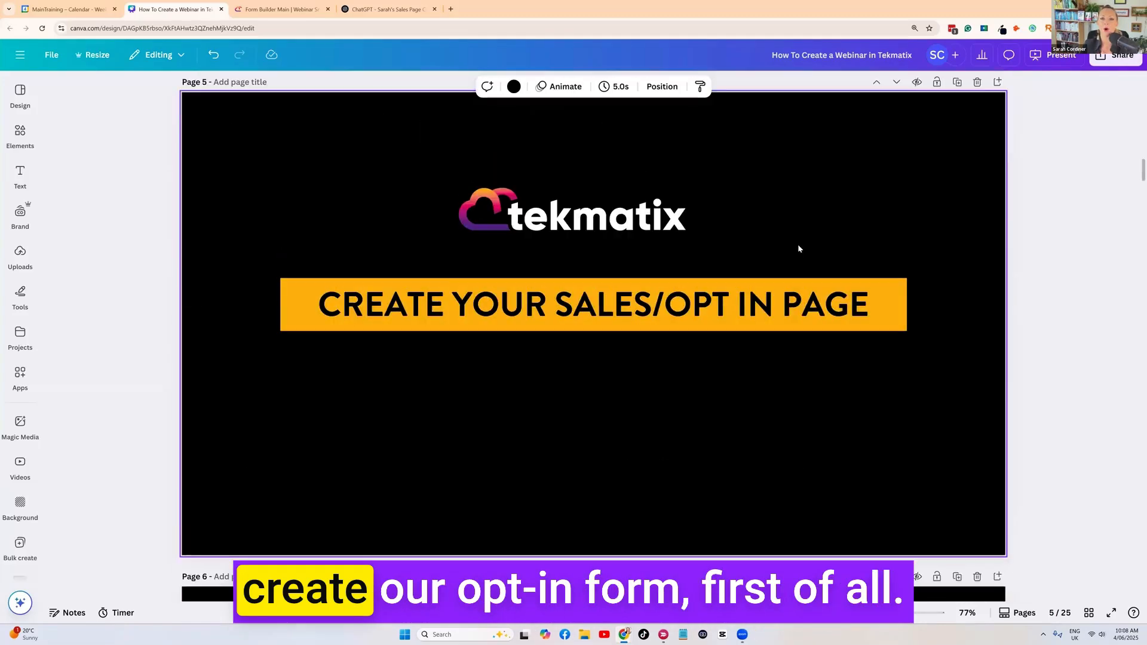
scroll(786, 243, "up", 5)
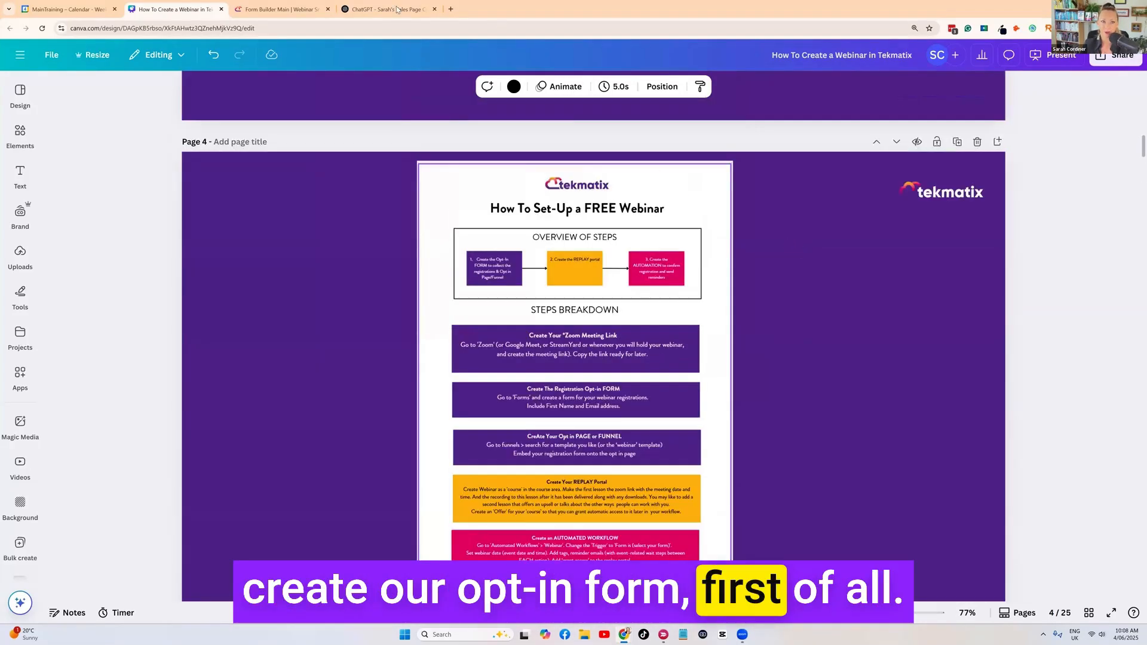
scroll(433, 272, "up", 6)
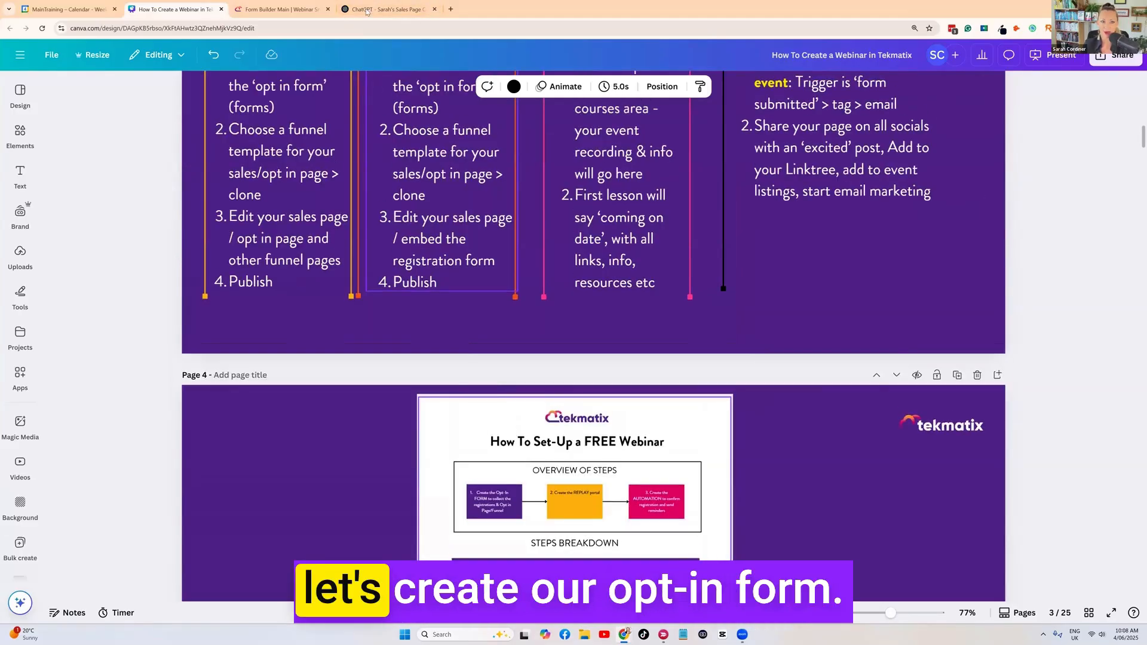
Switch to Tekmatix and bring up the Forms list, enlarging the page for easier reading
left_click(356, 13)
left_click(281, 9)
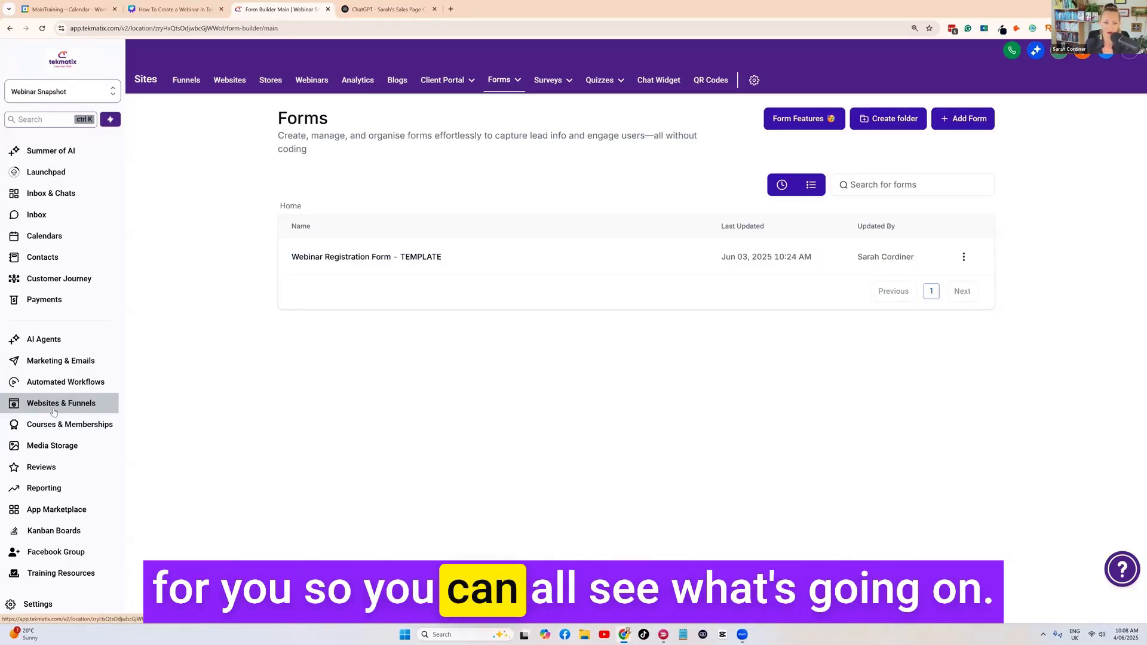
key("ctrl+plus")
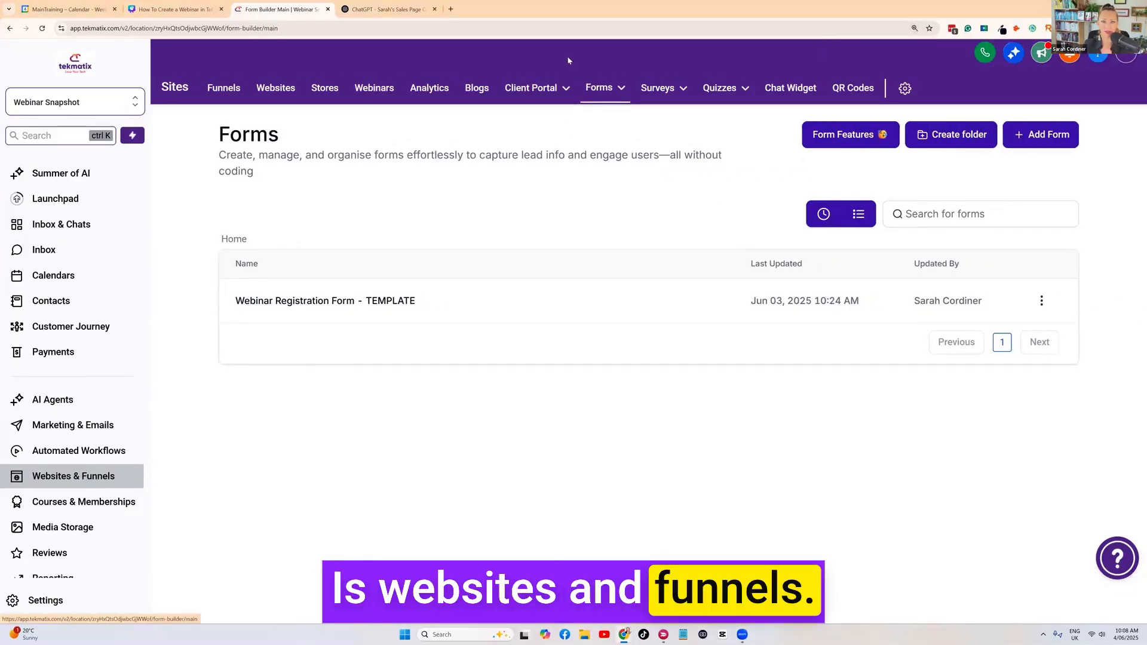
left_click(610, 87)
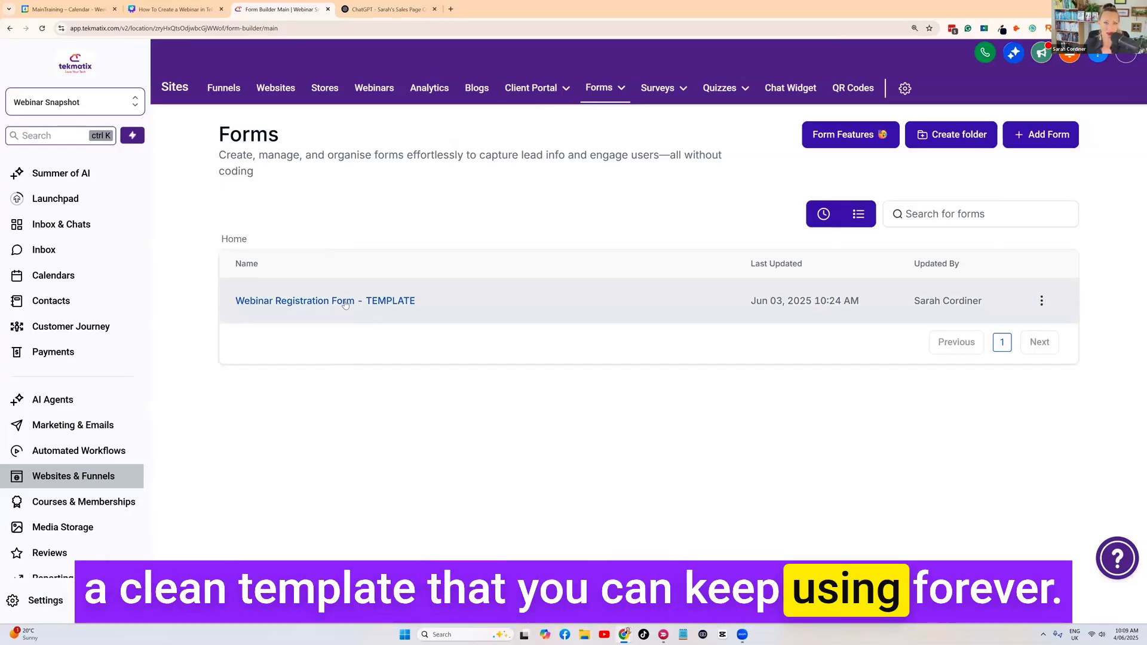
Duplicate the webinar registration template form under the name "Webinar Registration Form - Manifestation"
left_click(1042, 301)
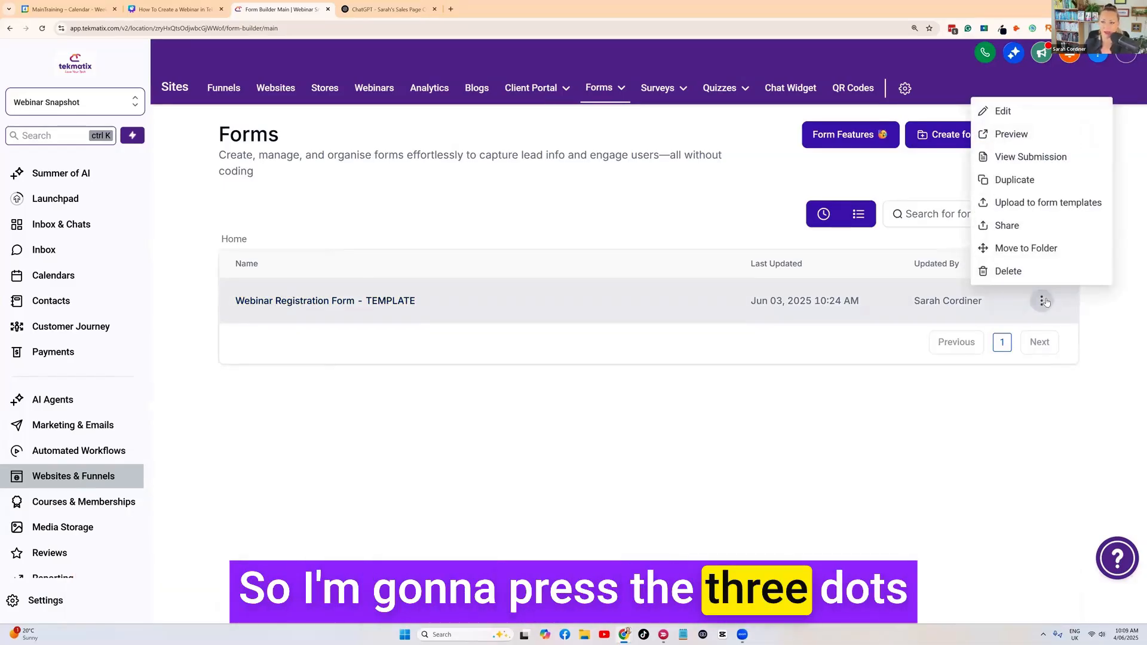
left_click(1020, 181)
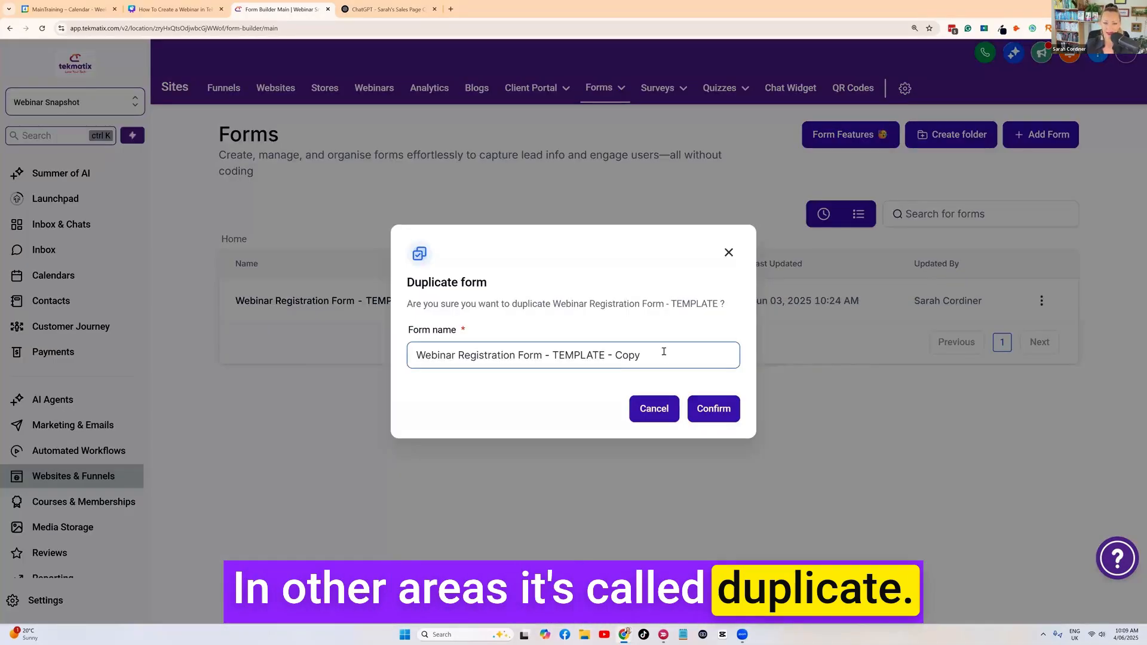
left_click_drag(547, 353, 549, 355)
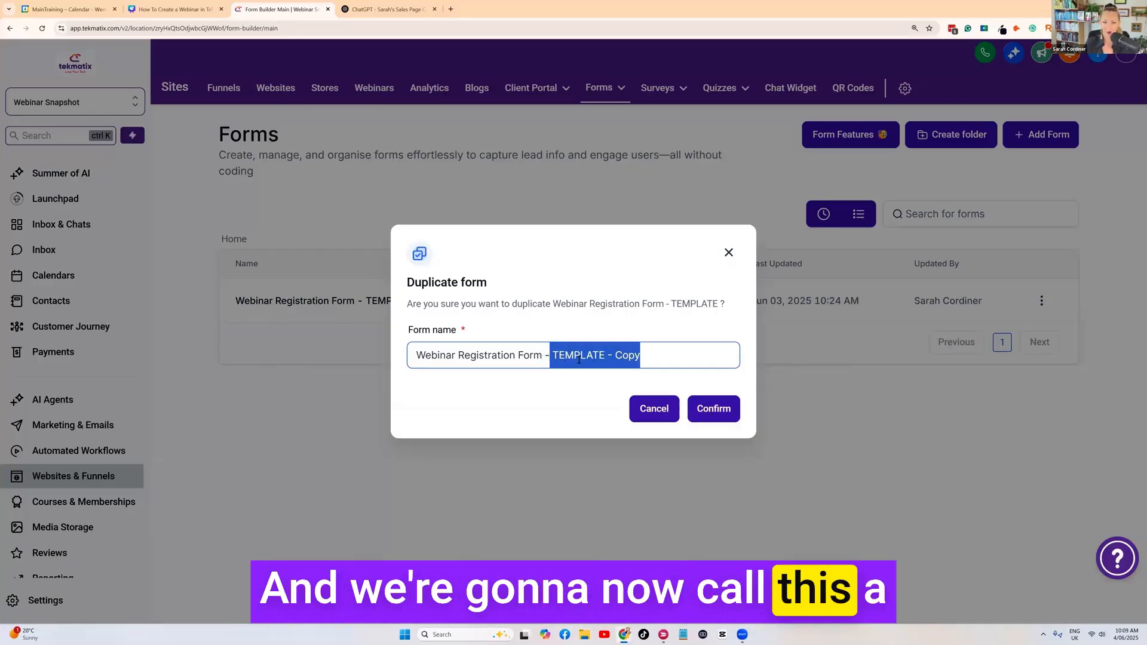
key("BackSpace")
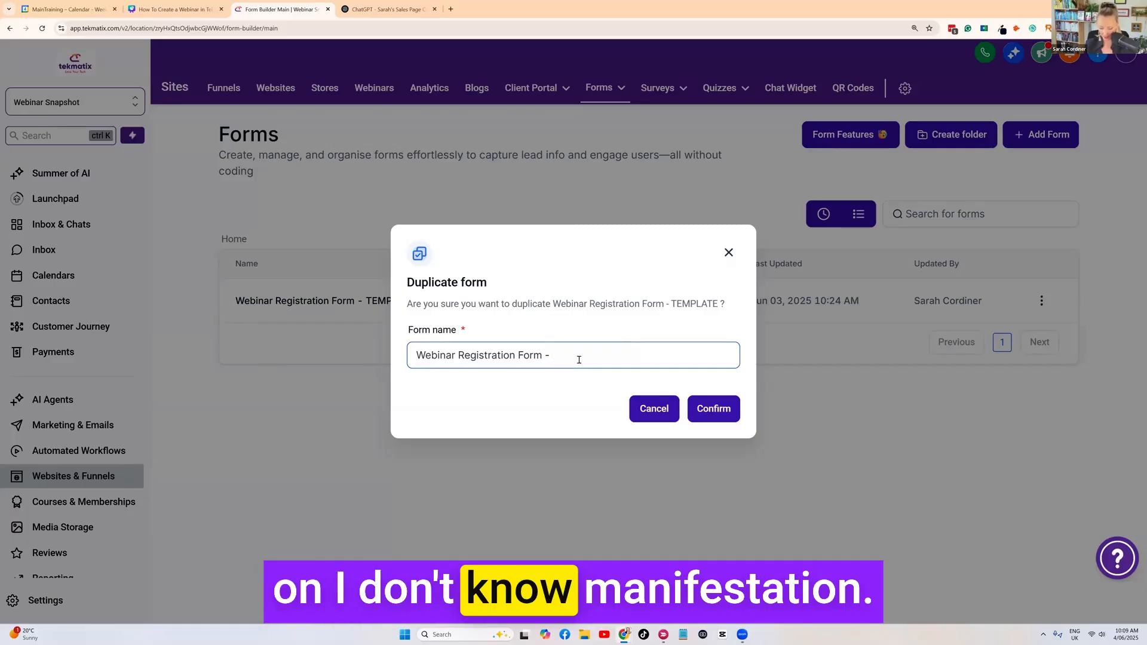
type("Manifestat")
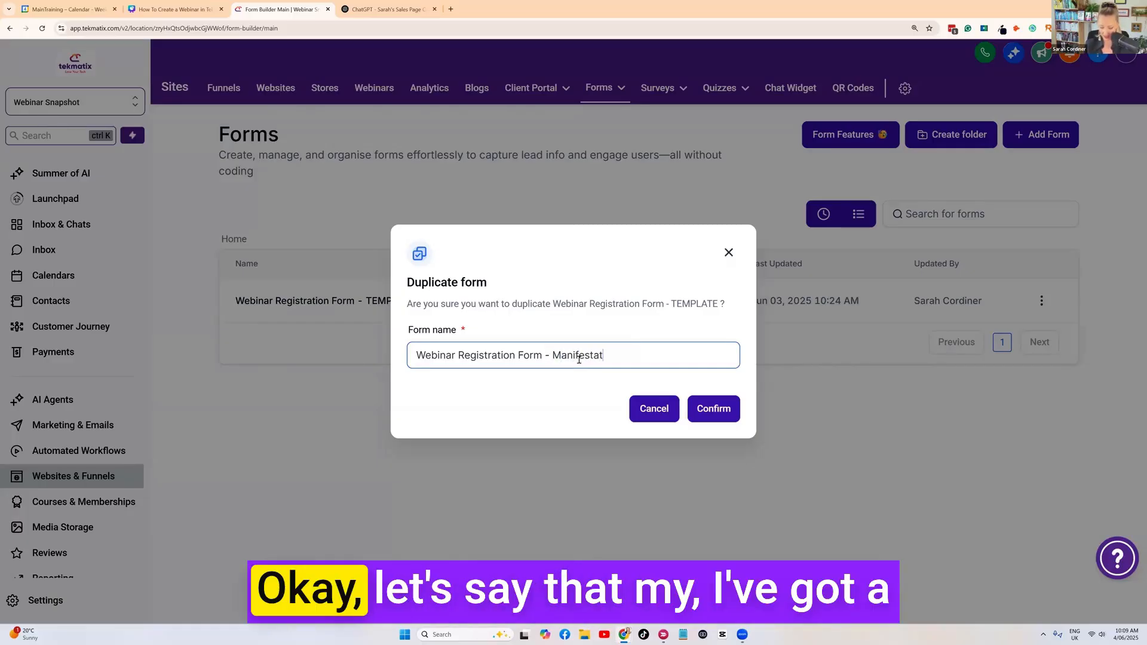
type("ion")
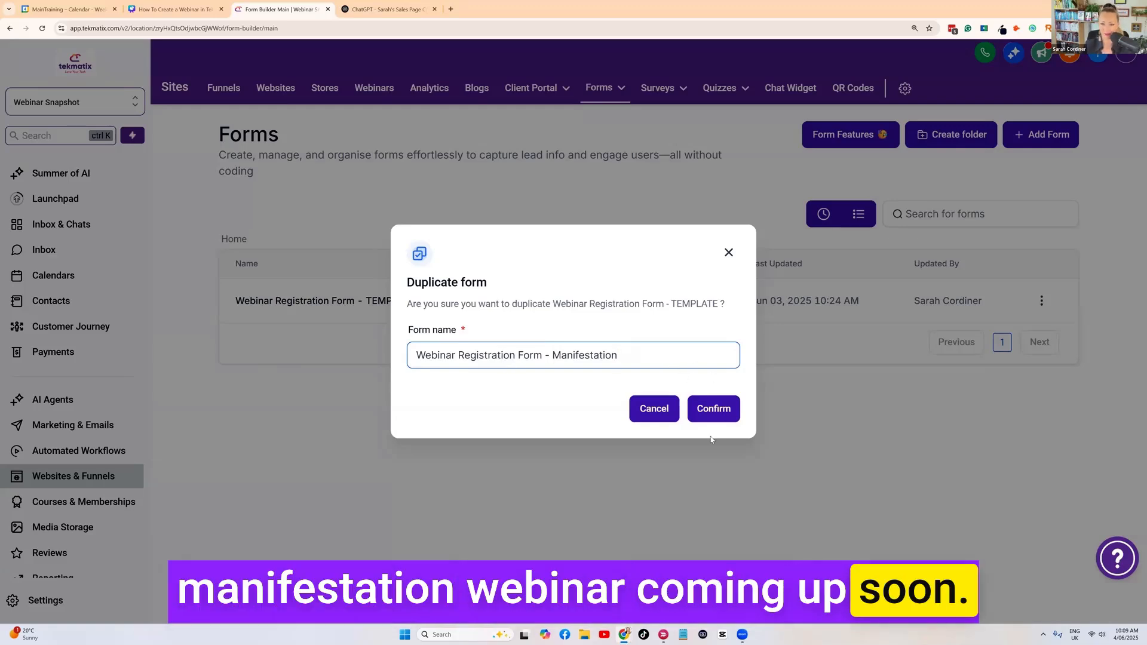
left_click(712, 408)
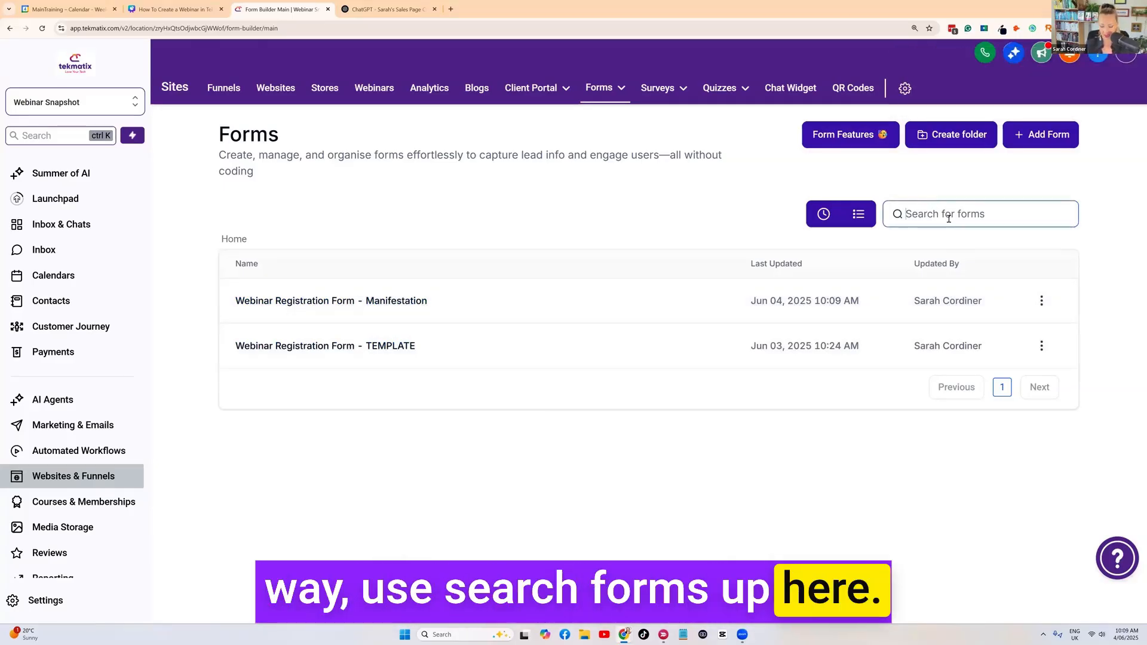
Search the forms for "webinar" and open "Webinar Registration Form - Manifestation" for editing
type("webinar")
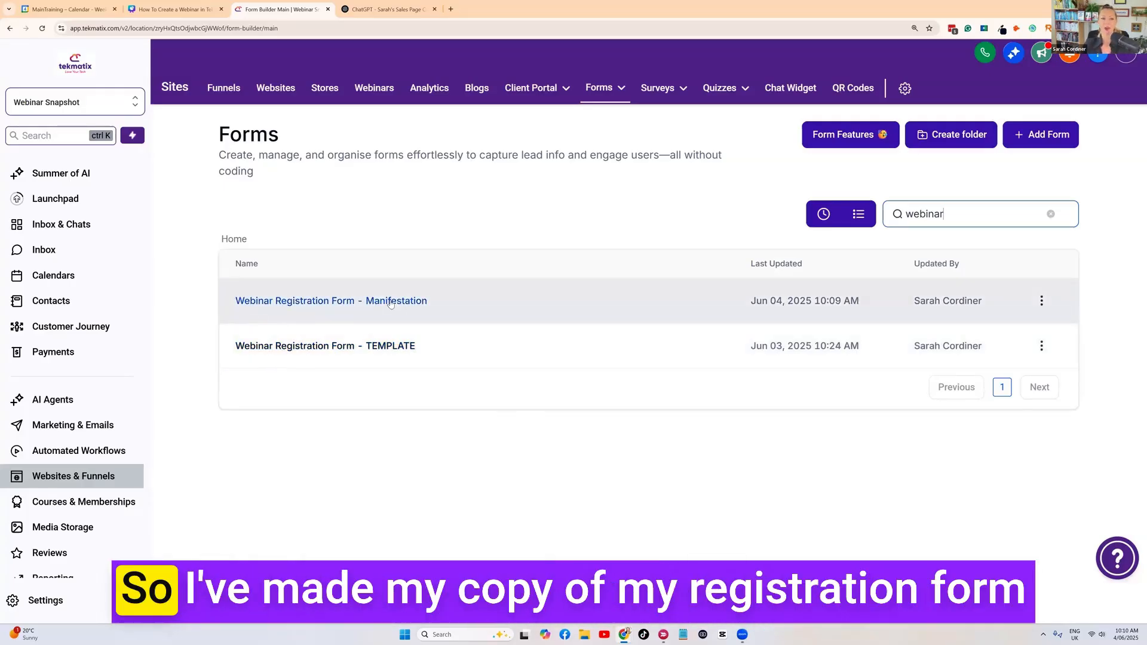
left_click(361, 300)
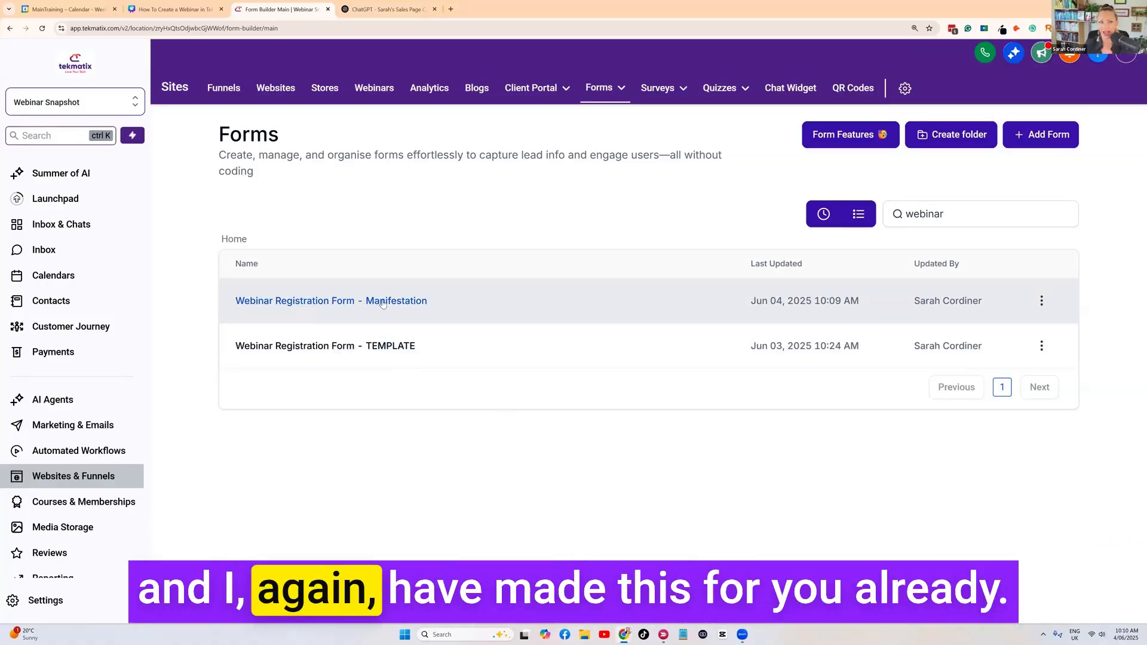
left_click(383, 302)
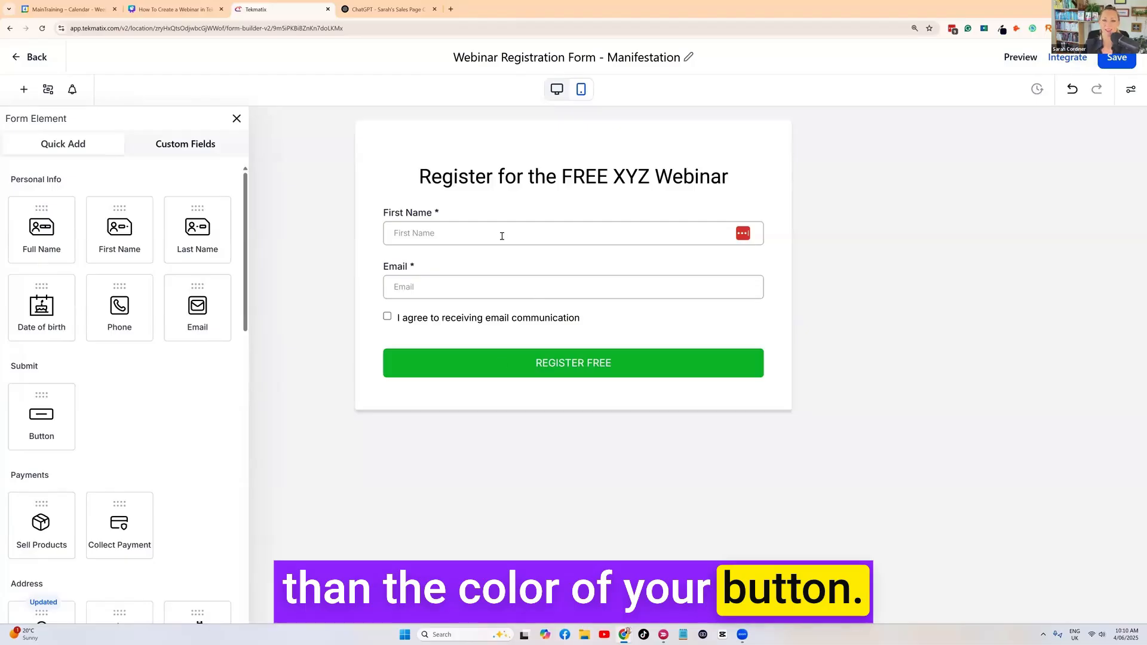
Inspect the First Name and Email fields of the registration form
left_click(445, 230)
left_click(439, 300)
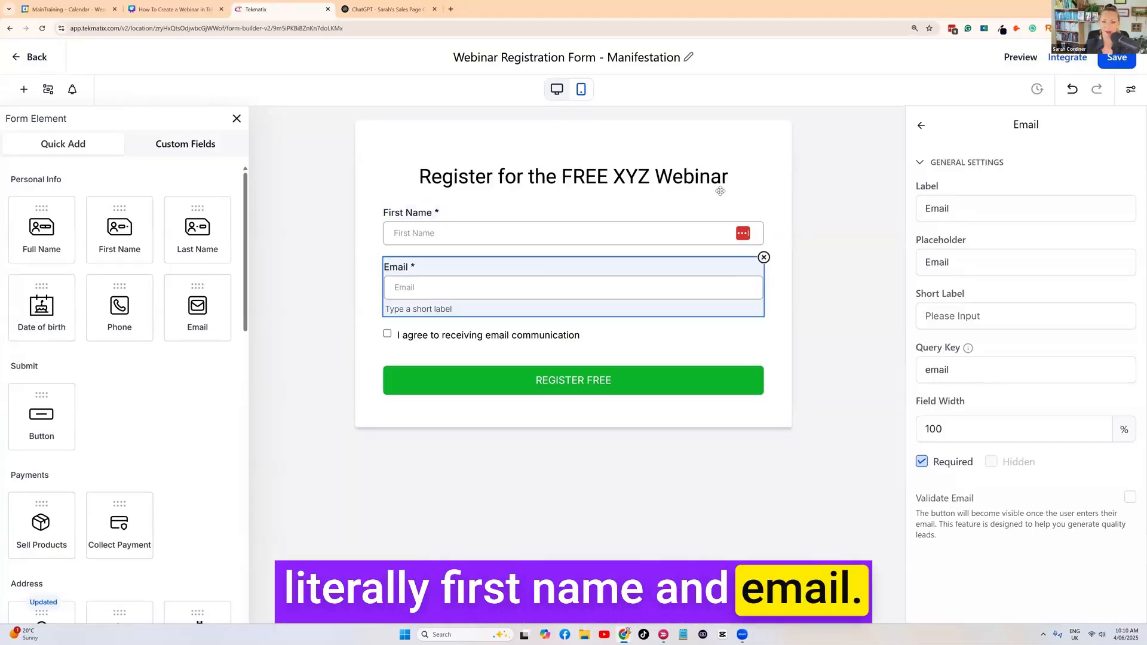
left_click(808, 196)
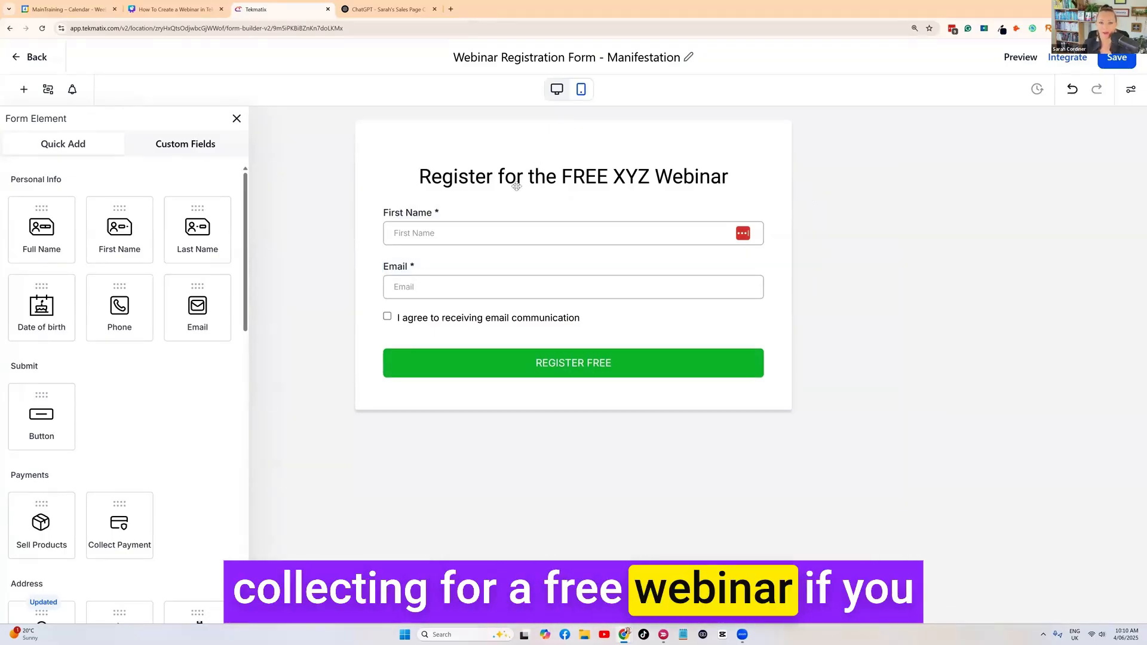
left_click(488, 225)
left_click(851, 242)
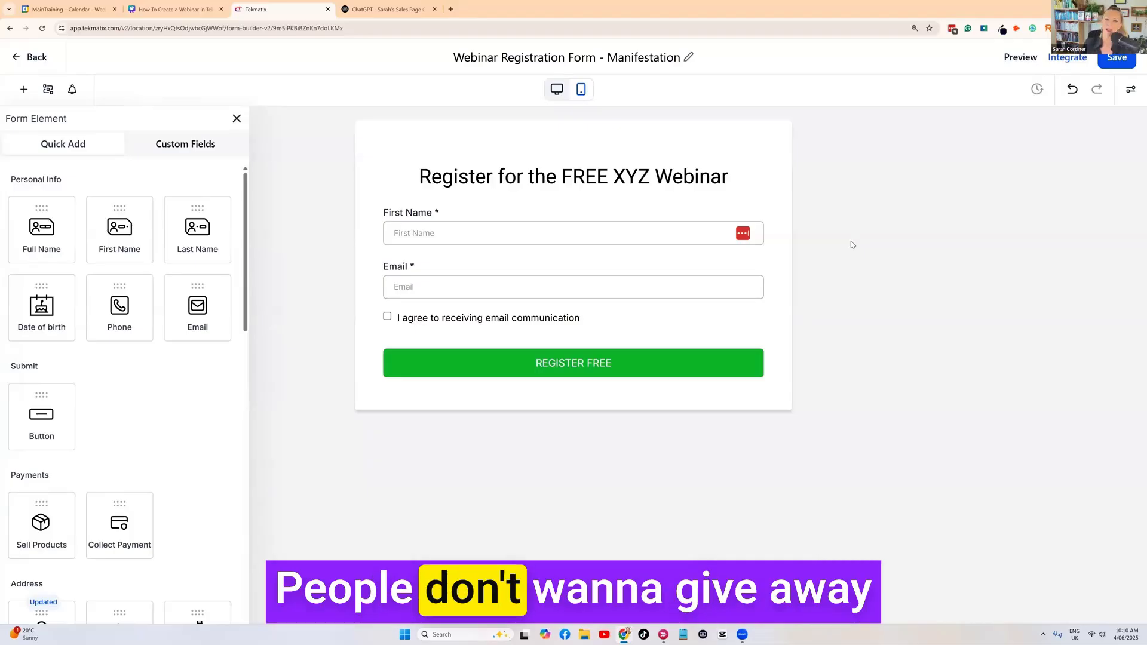
Change the form's heading to "Register for the FREE Meditation Webinar"
left_click(688, 182)
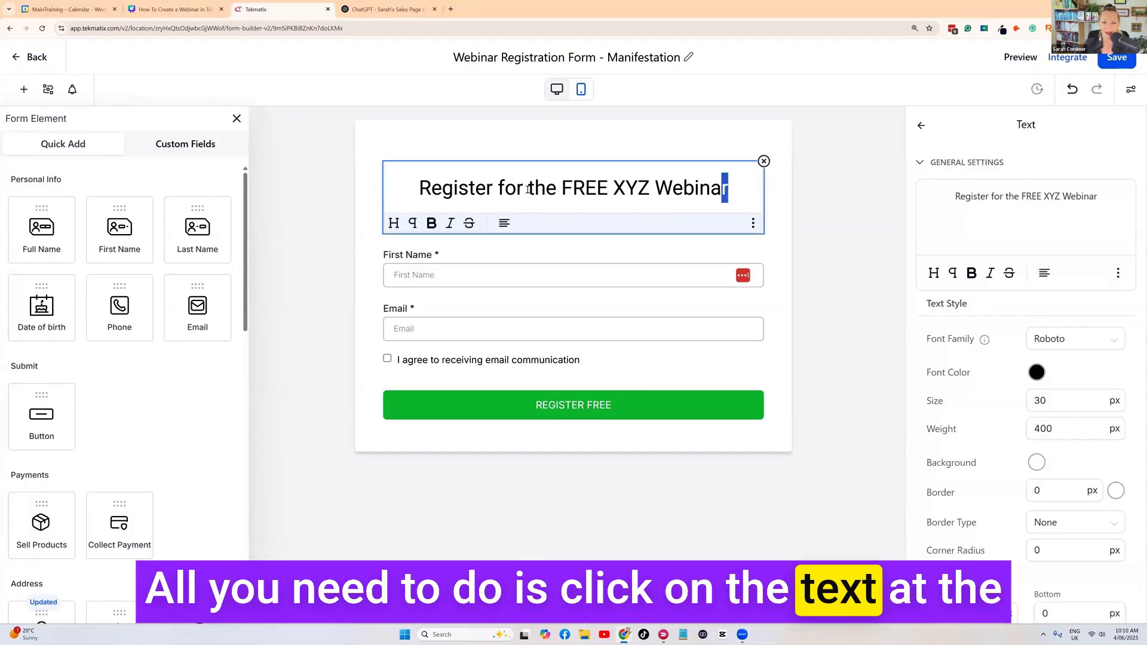
left_click_drag(495, 189, 564, 191)
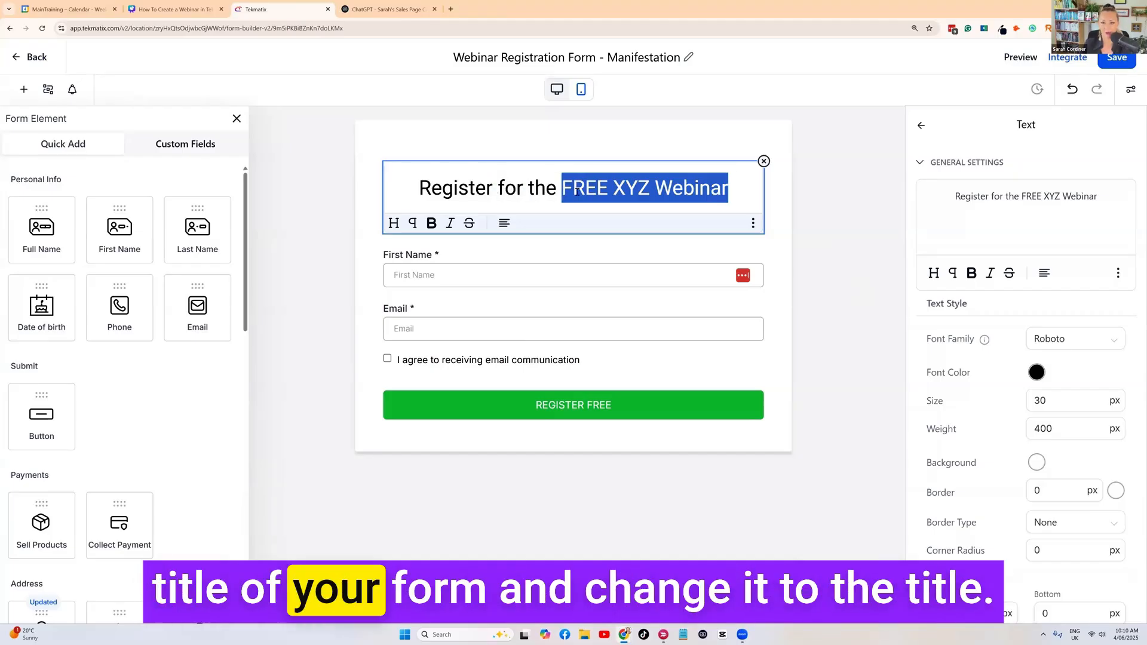
left_click_drag(1099, 200, 1045, 197)
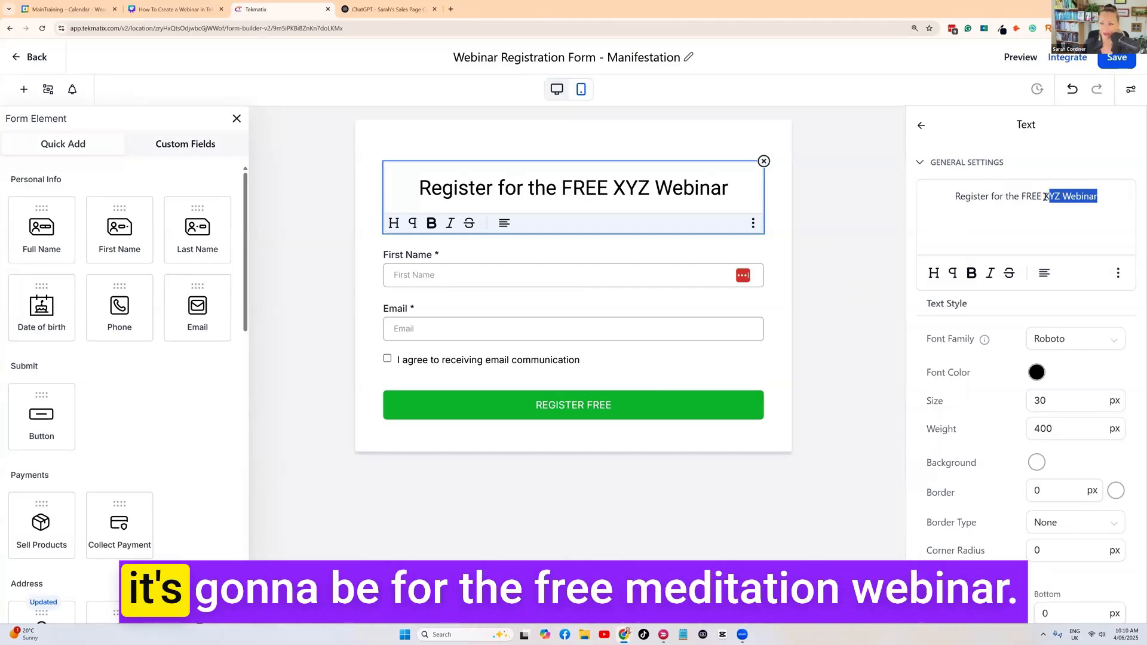
type("Meditat")
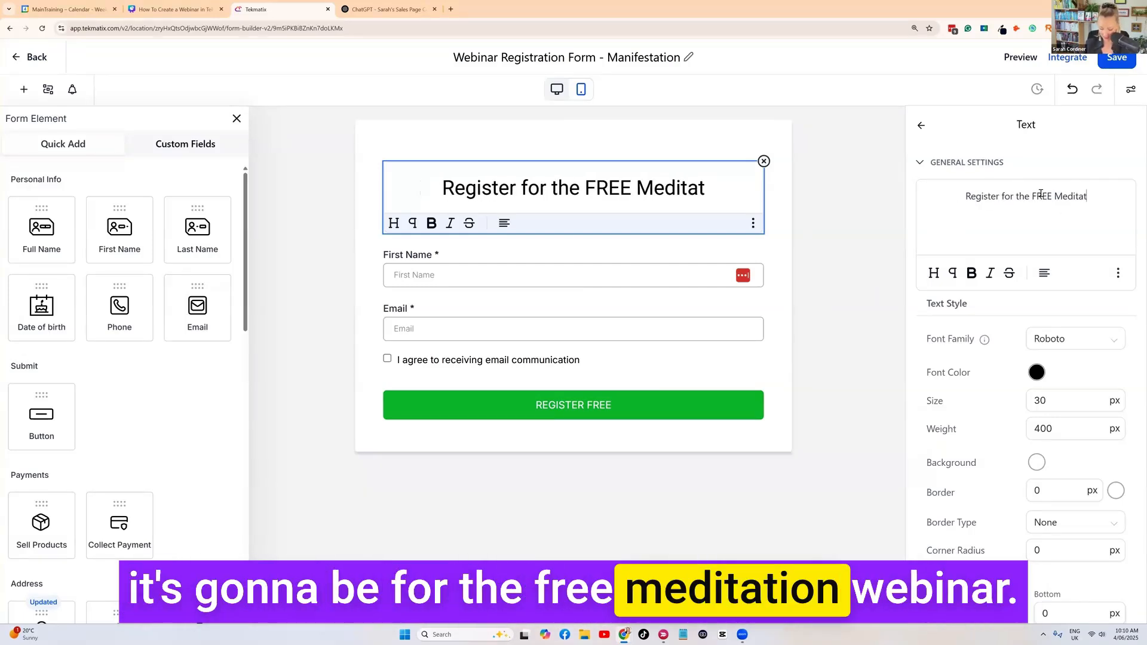
type("ion Webinar")
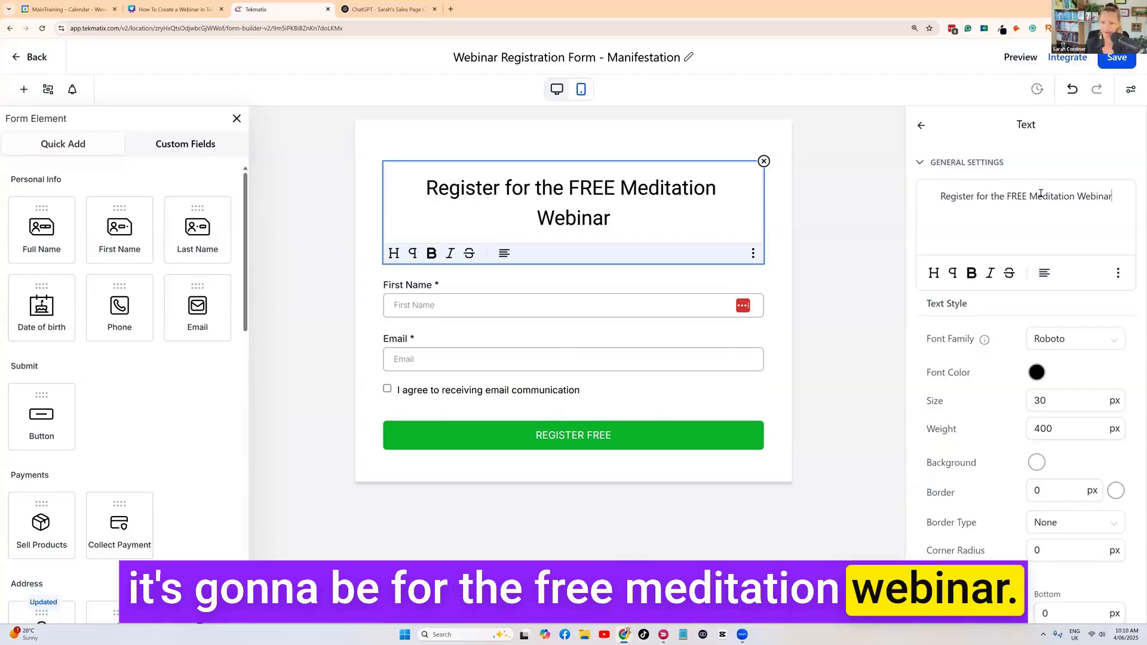
Change the background of the REGISTER FREE button to purple and save the form
left_click(457, 385)
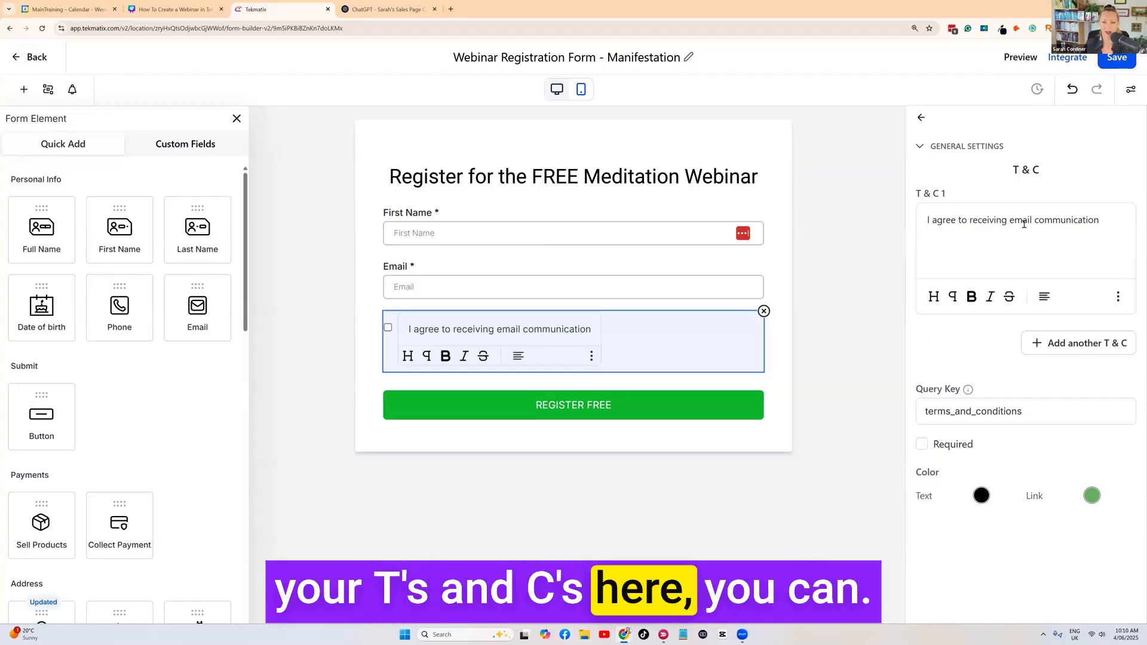
left_click(623, 410)
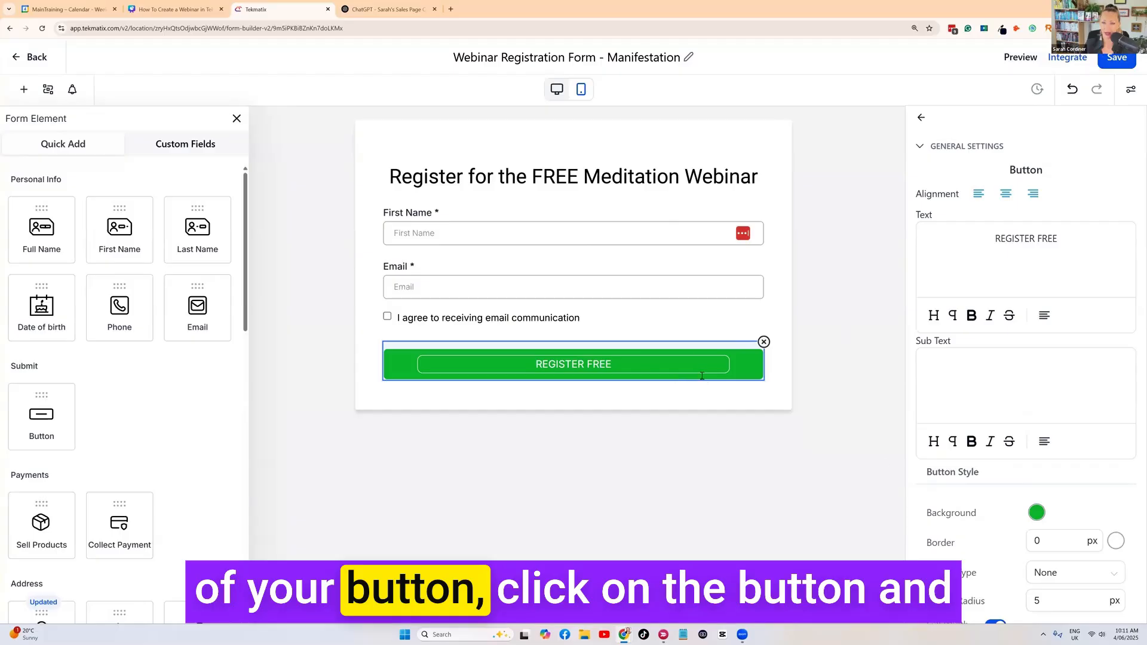
left_click(1037, 513)
left_click_drag(1058, 448, 1074, 451)
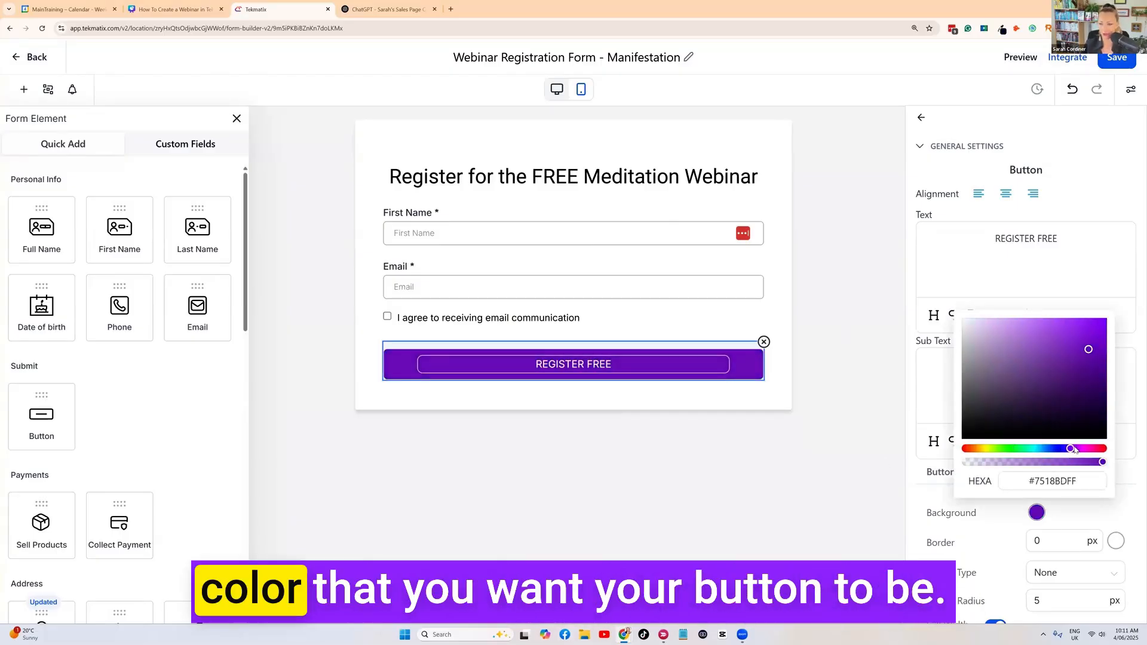
left_click(851, 408)
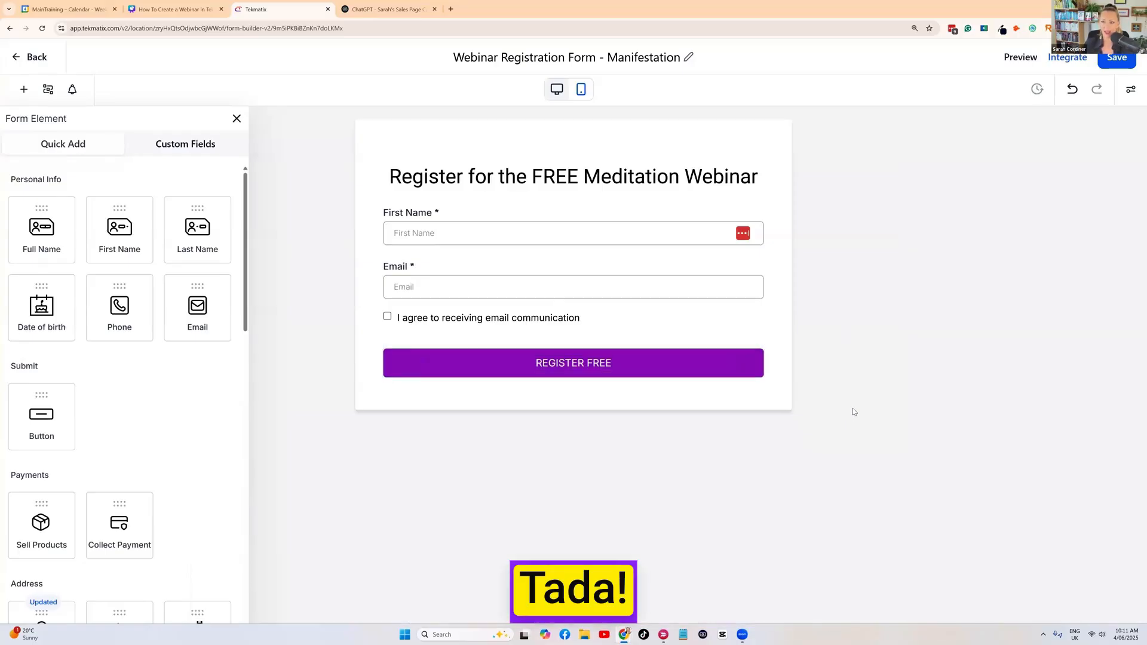
left_click(1116, 58)
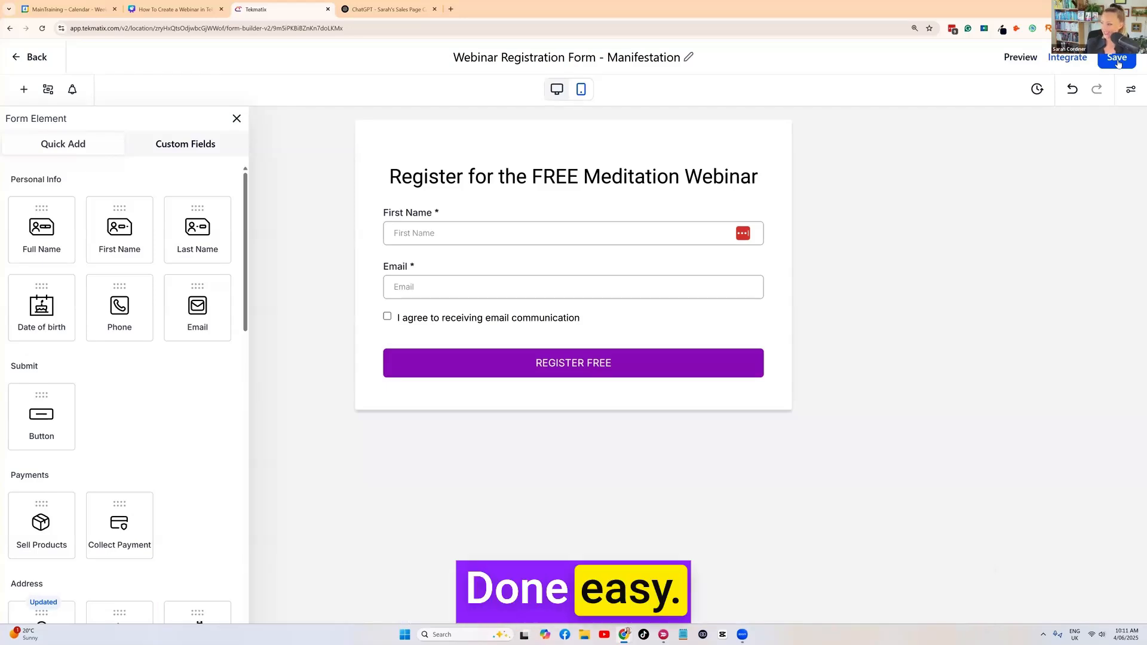
Switch to the Canva webinar presentation and go from the process overview to the "Create Your Sales/Opt In Page" slide
left_click(157, 8)
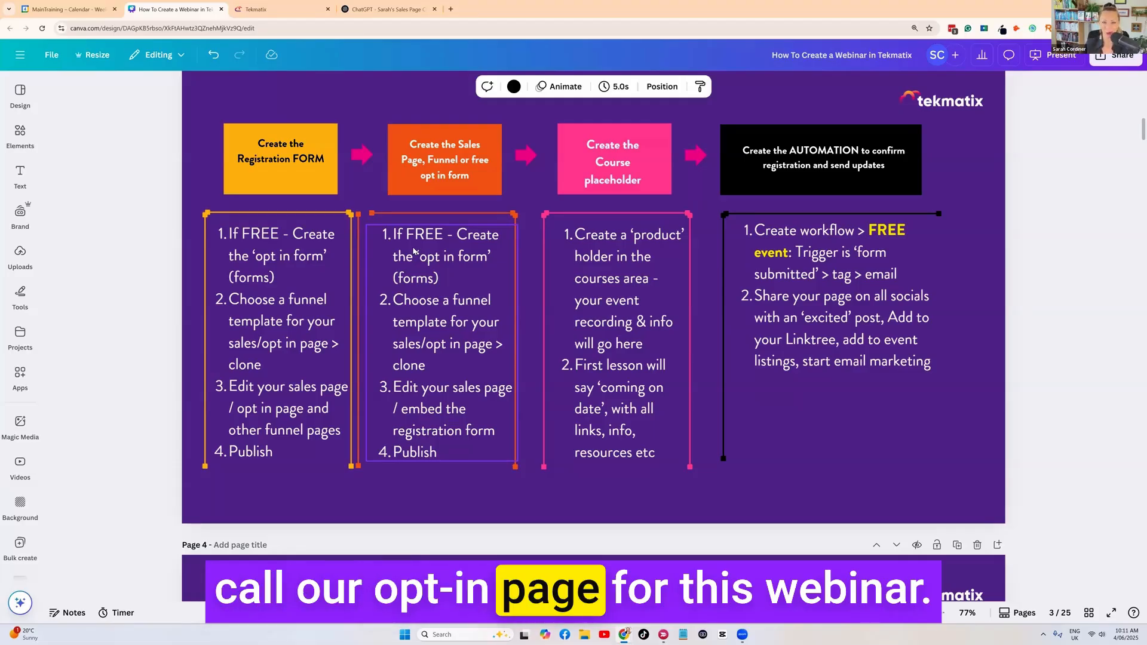
scroll(411, 241, "up", 1)
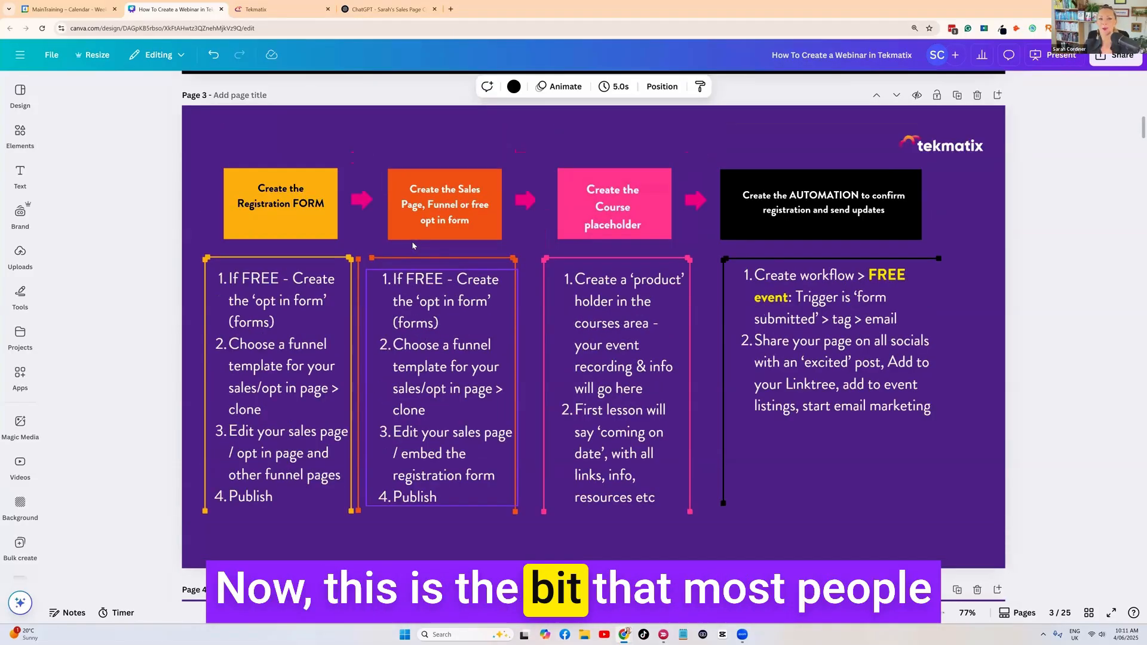
scroll(411, 241, "down", 1)
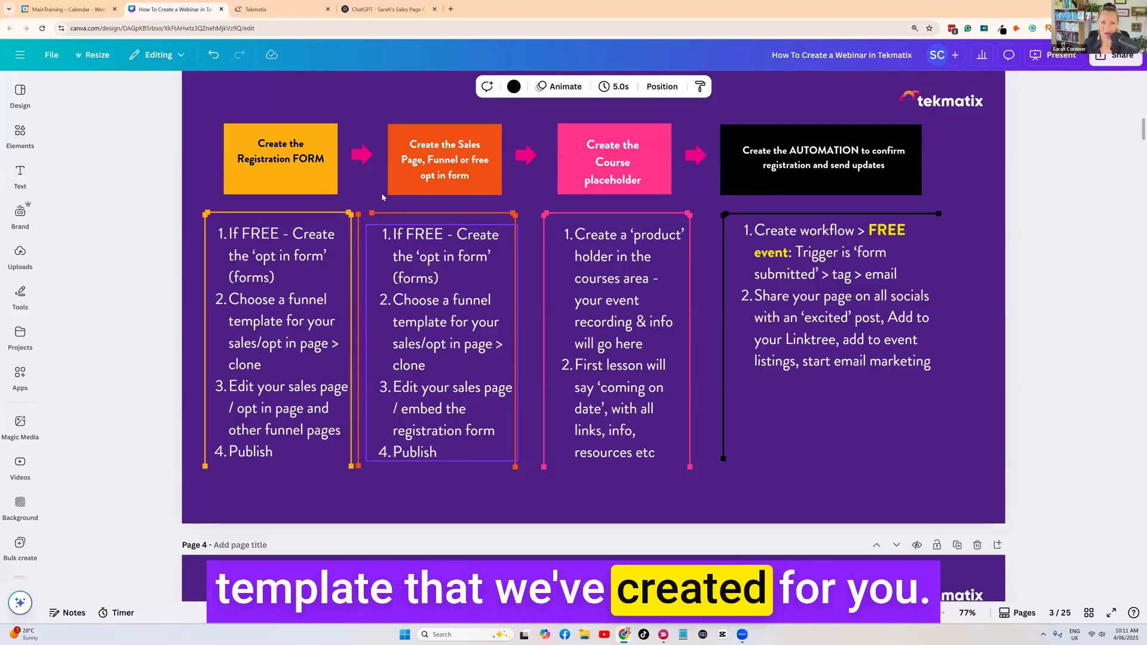
scroll(396, 275, "down", 10)
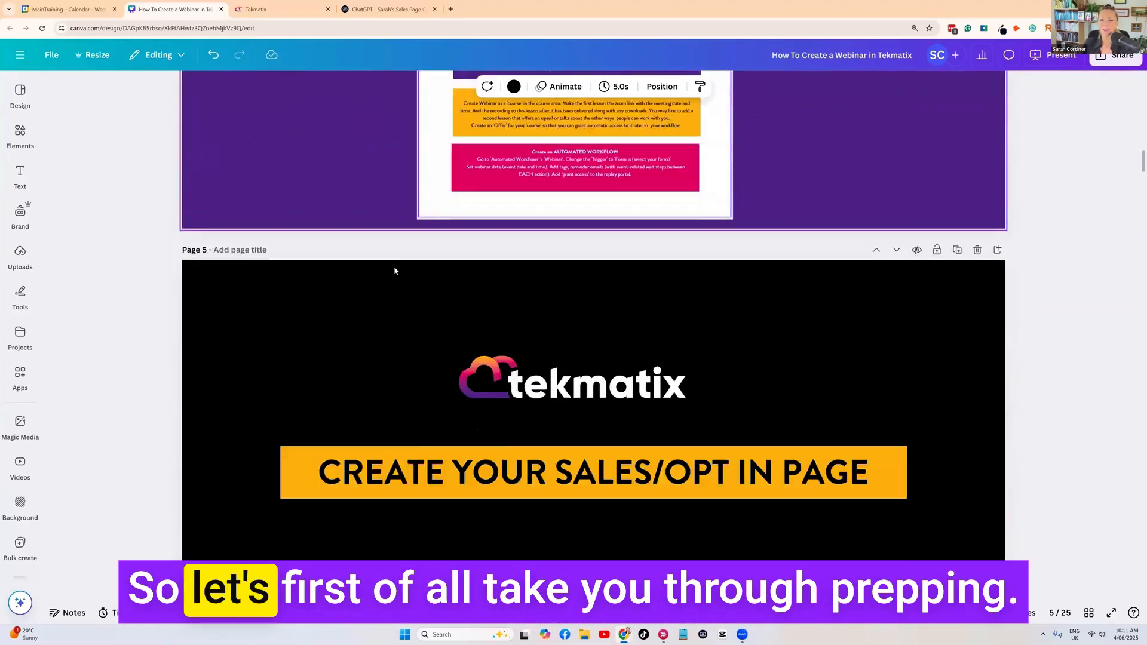
View the webinar opt-in page copy slide in the Canva presentation and switch to the Sales Page Creator GPT in ChatGPT
scroll(394, 270, "down", 4)
scroll(394, 271, "up", 1)
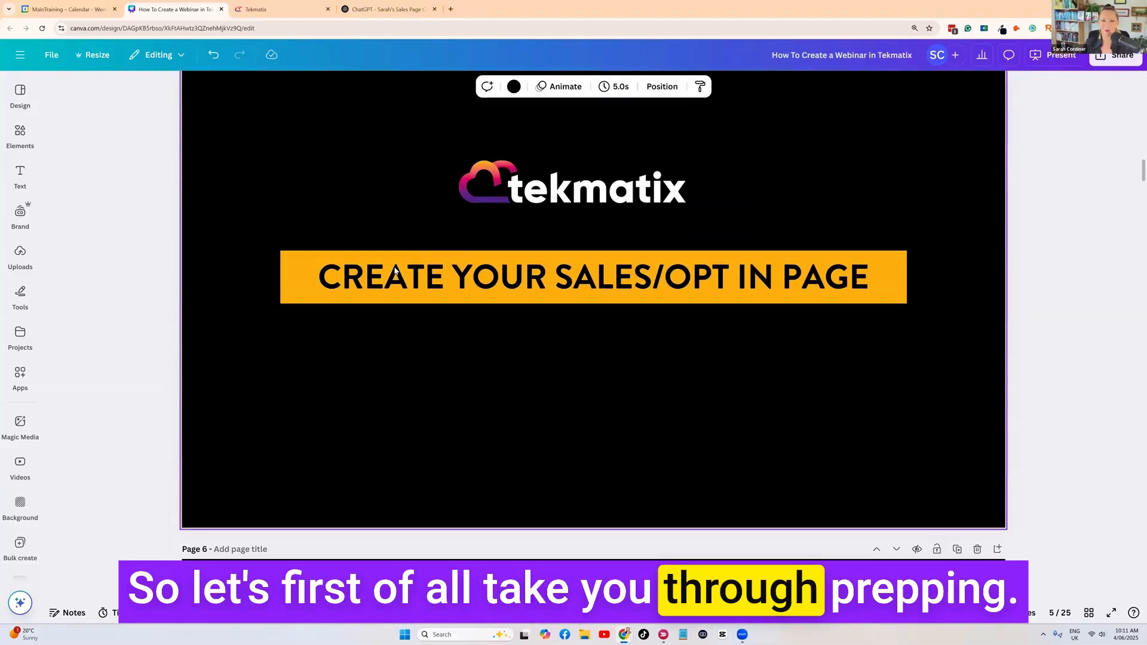
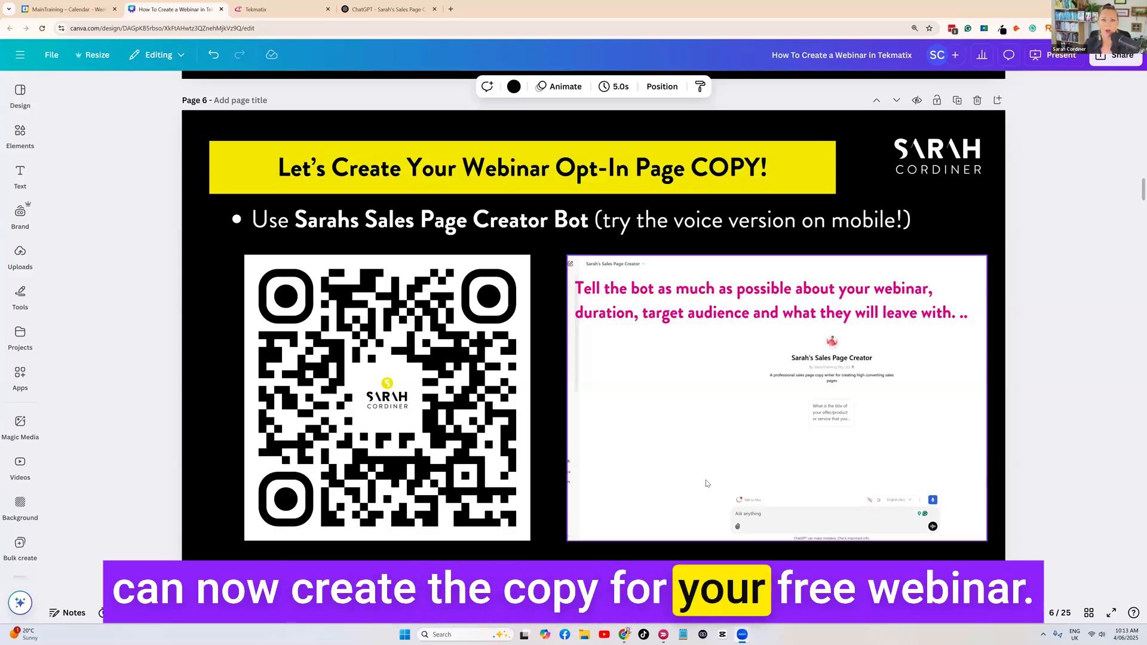
left_click(352, 8)
key("ctrl+plus")
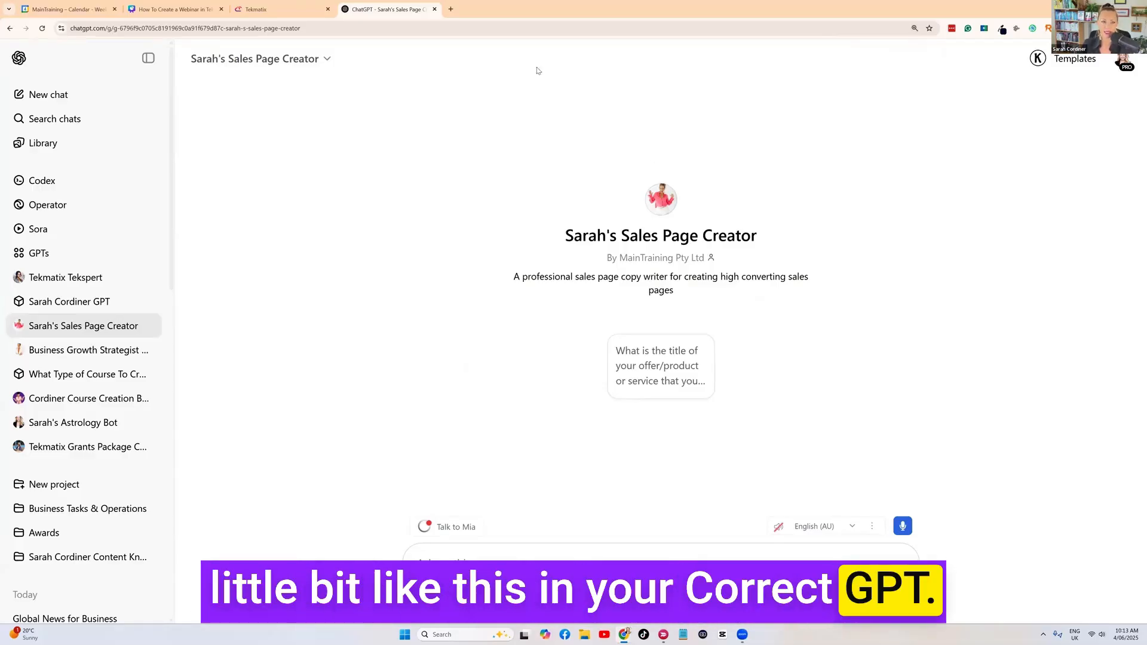
Check the Sales Page Creator GPT's options for the setting that controls whether it appears in the sidebar
left_click(281, 58)
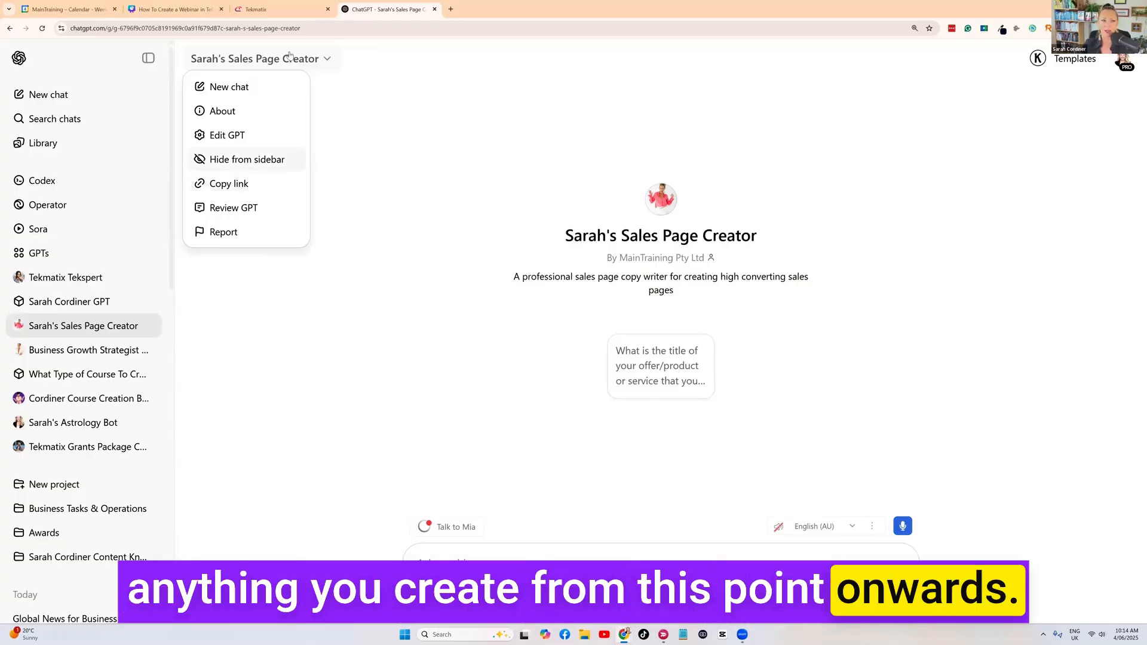
left_click(327, 59)
left_click(326, 60)
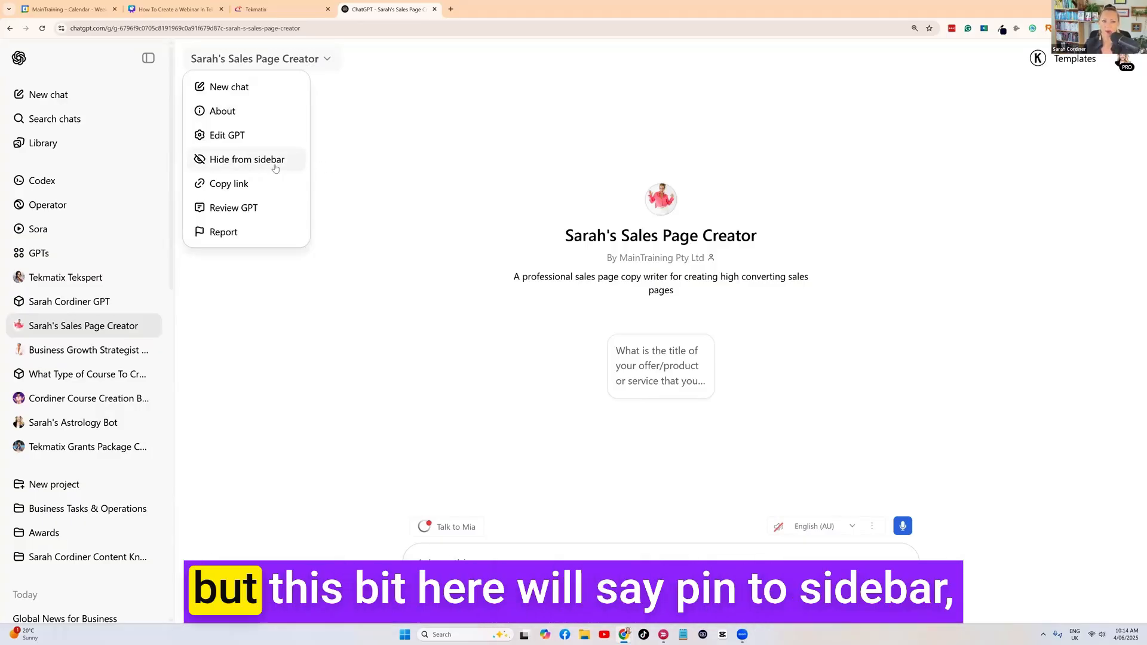
left_click(376, 166)
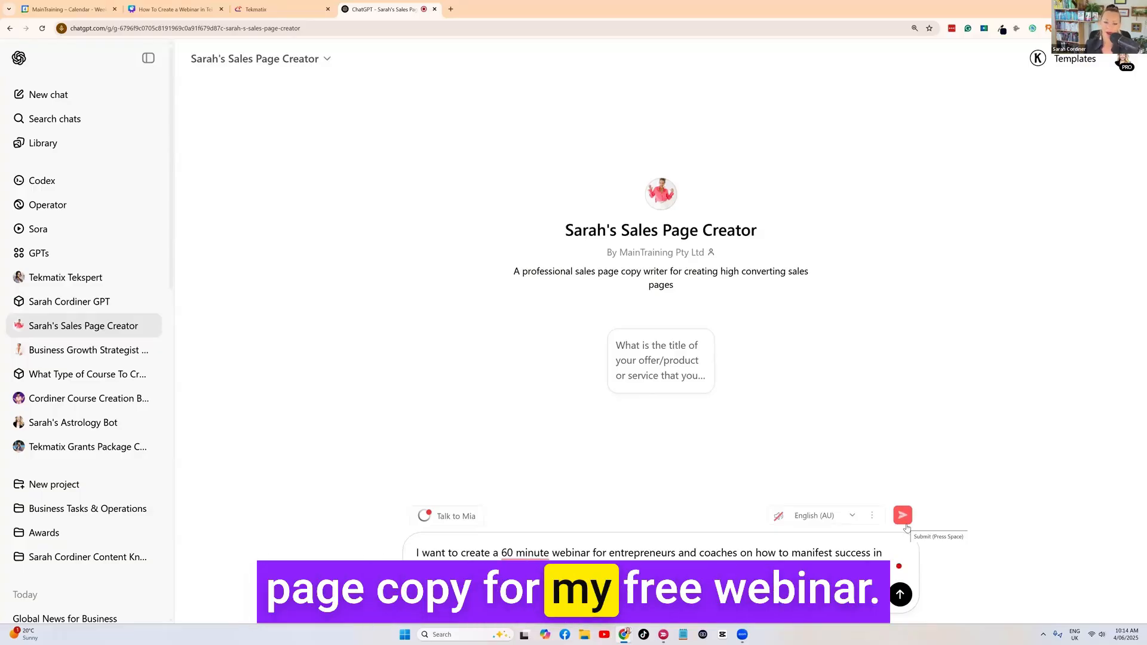
Ask the bot for opt-in copy for a free 60 minute webinar helping entrepreneurs and coaches manifest business success, and read its reply
left_click(905, 524)
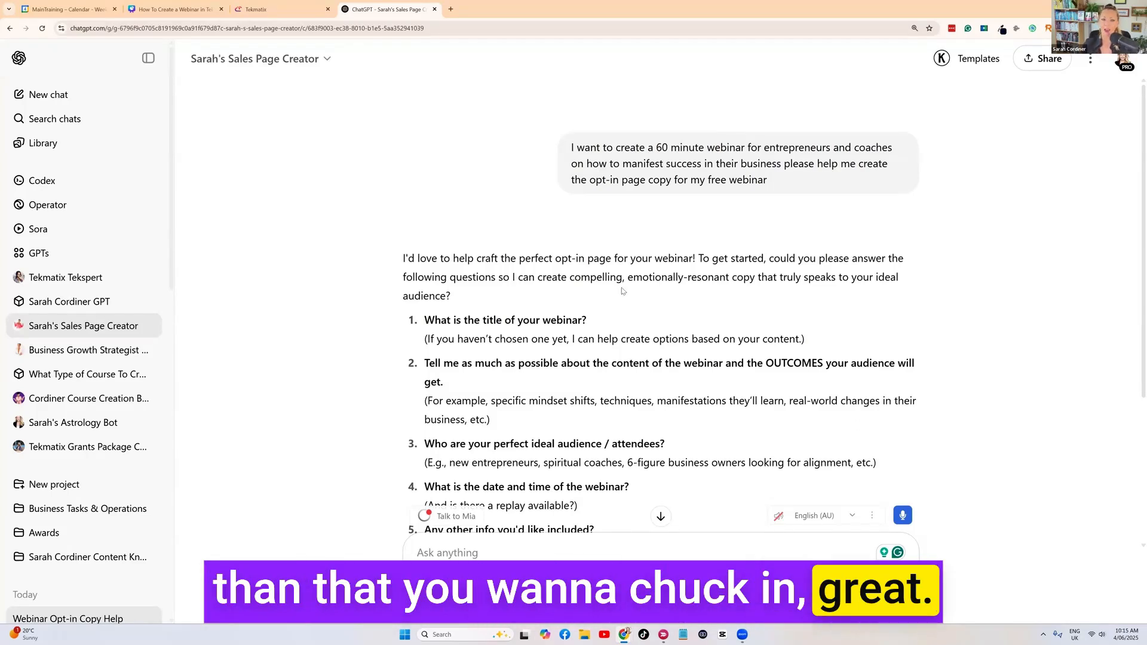
scroll(363, 298, "down", 2)
scroll(363, 298, "down", 3)
scroll(363, 298, "up", 5)
scroll(362, 297, "down", 2)
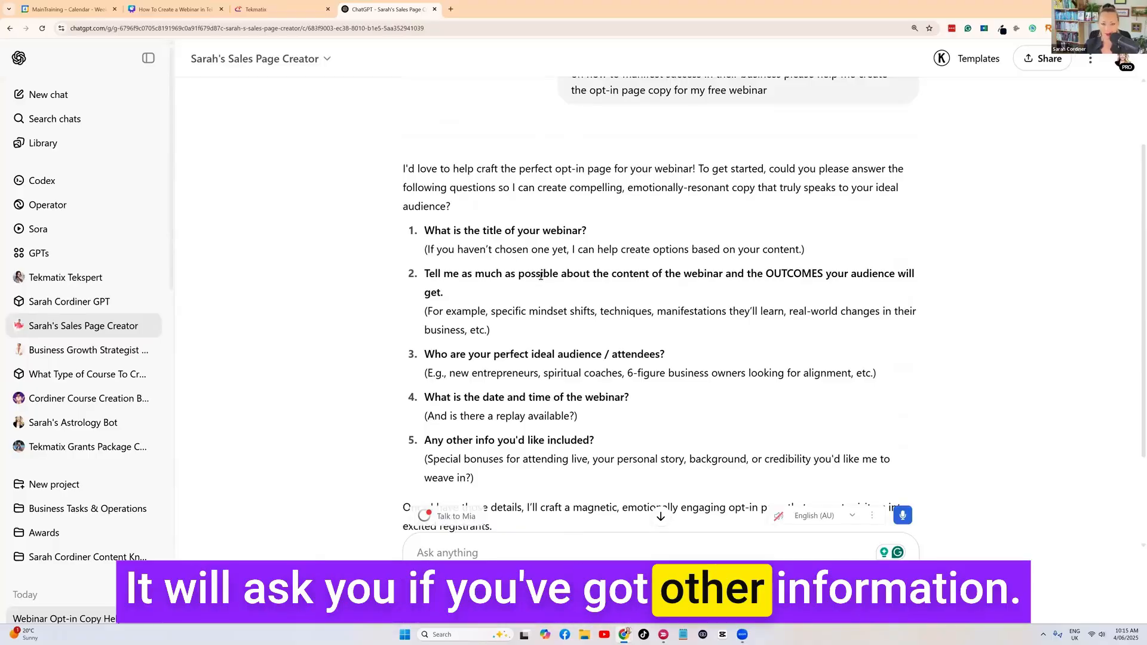
Send the bot the follow-up message "please create the copy" without answering its questions
scroll(436, 236, "down", 3)
left_click(469, 551)
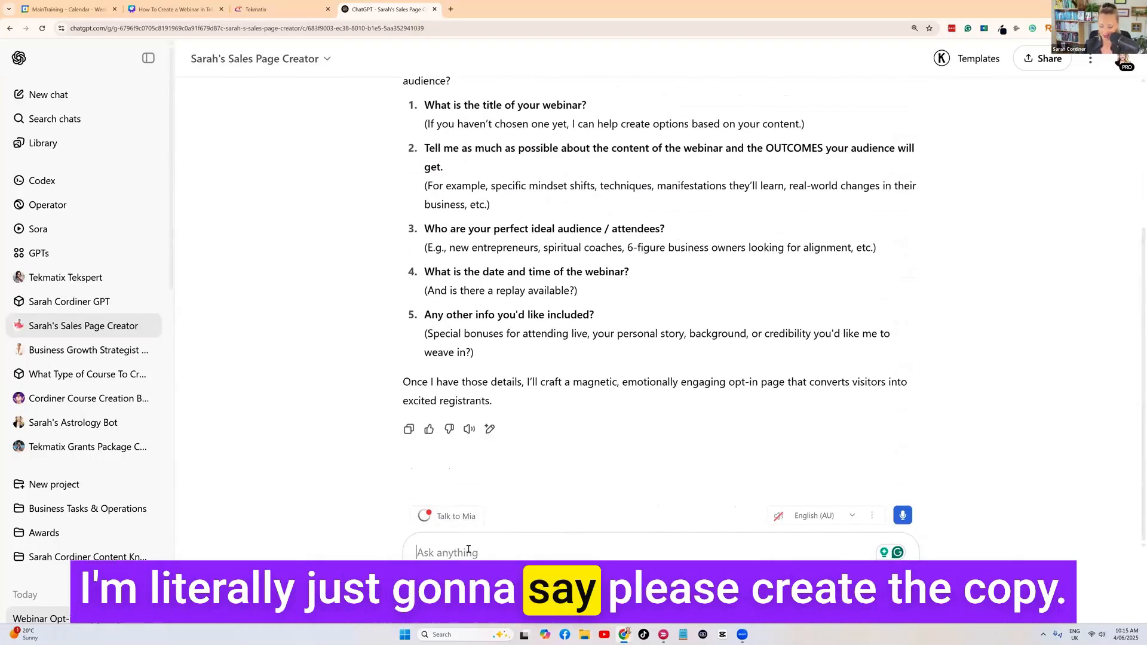
type("please create ")
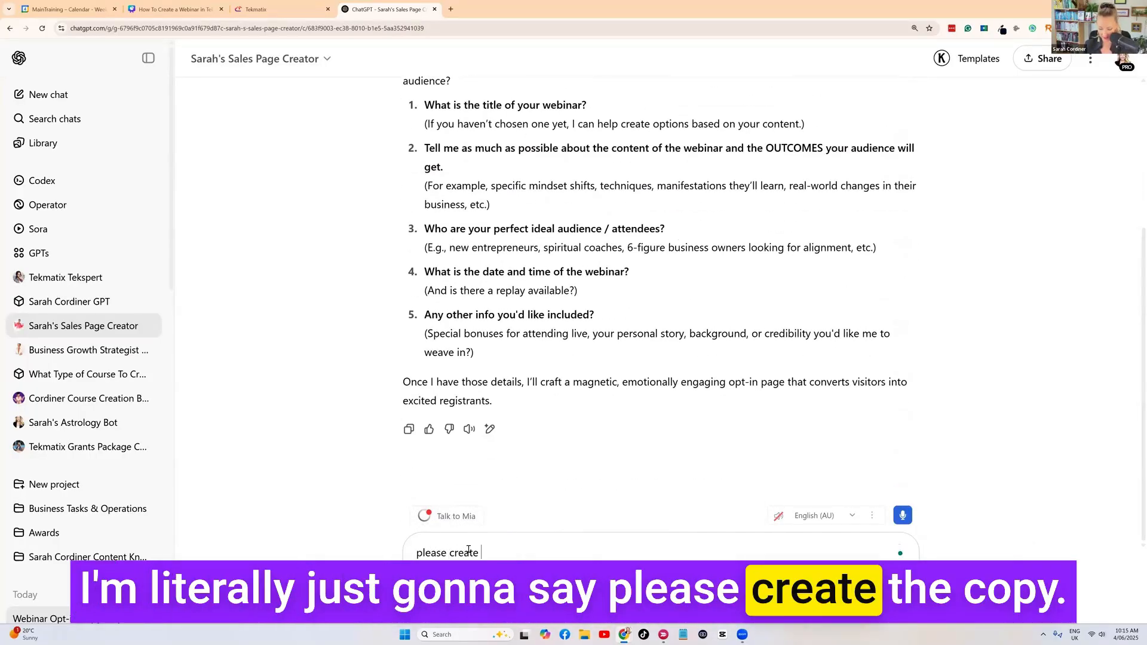
type("tge ci")
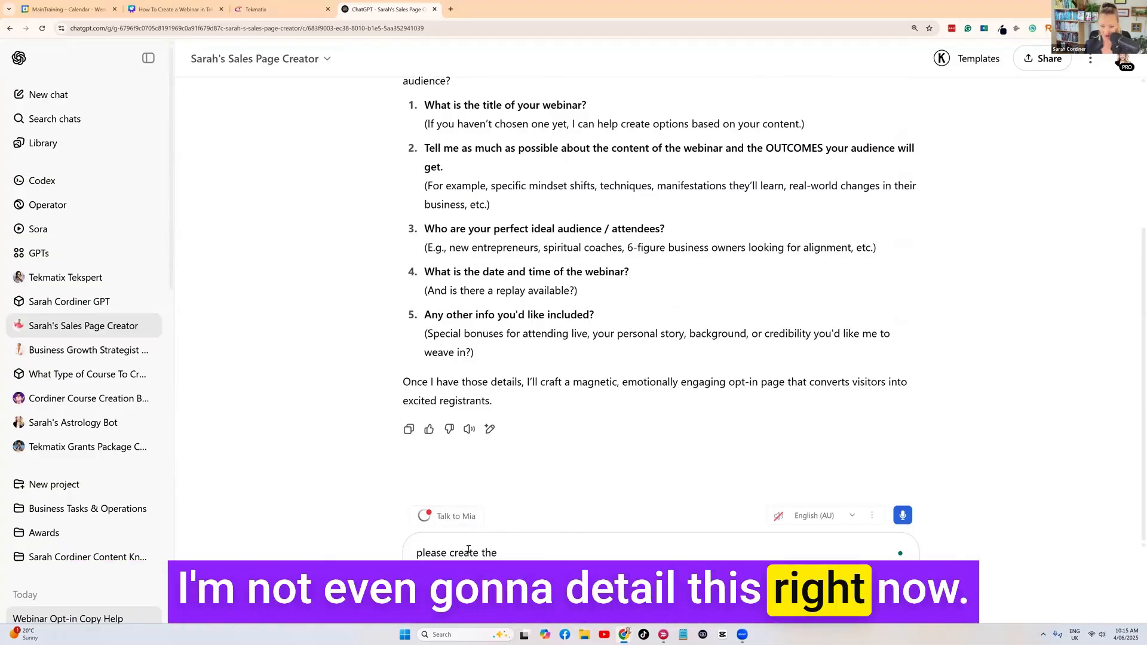
type("opy")
key("Return")
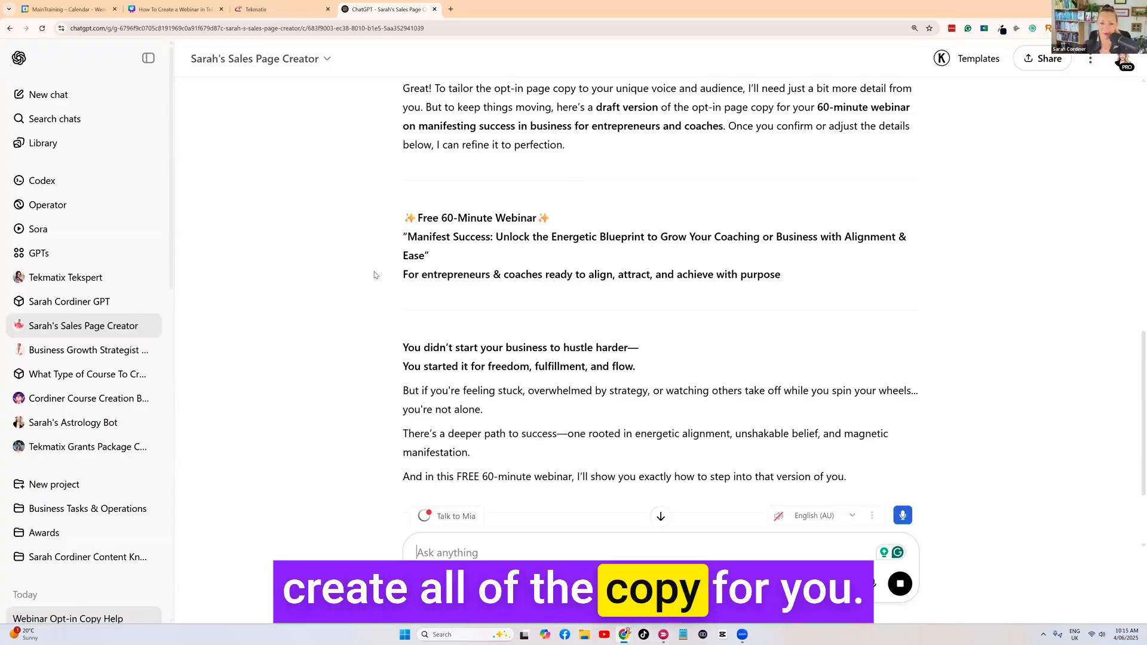
Read through the generated opt-in page copy, from the webinar title and learning outcomes to the date, location and call to action
scroll(421, 274, "down", 2)
scroll(421, 274, "down", 1)
scroll(420, 274, "up", 1)
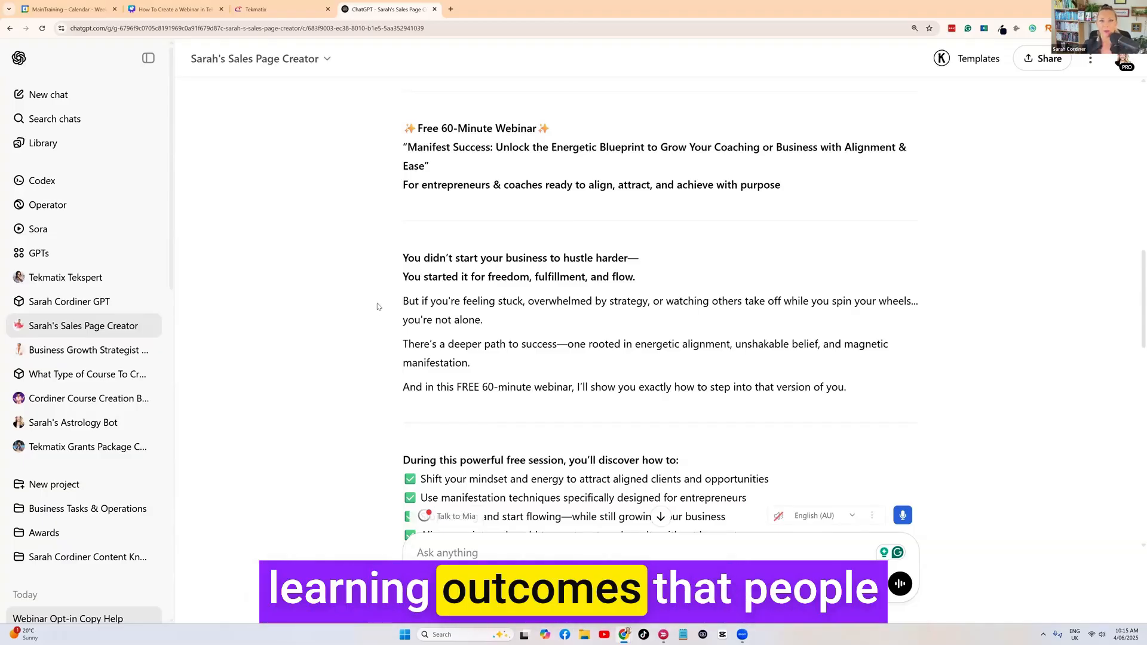
scroll(377, 306, "down", 1)
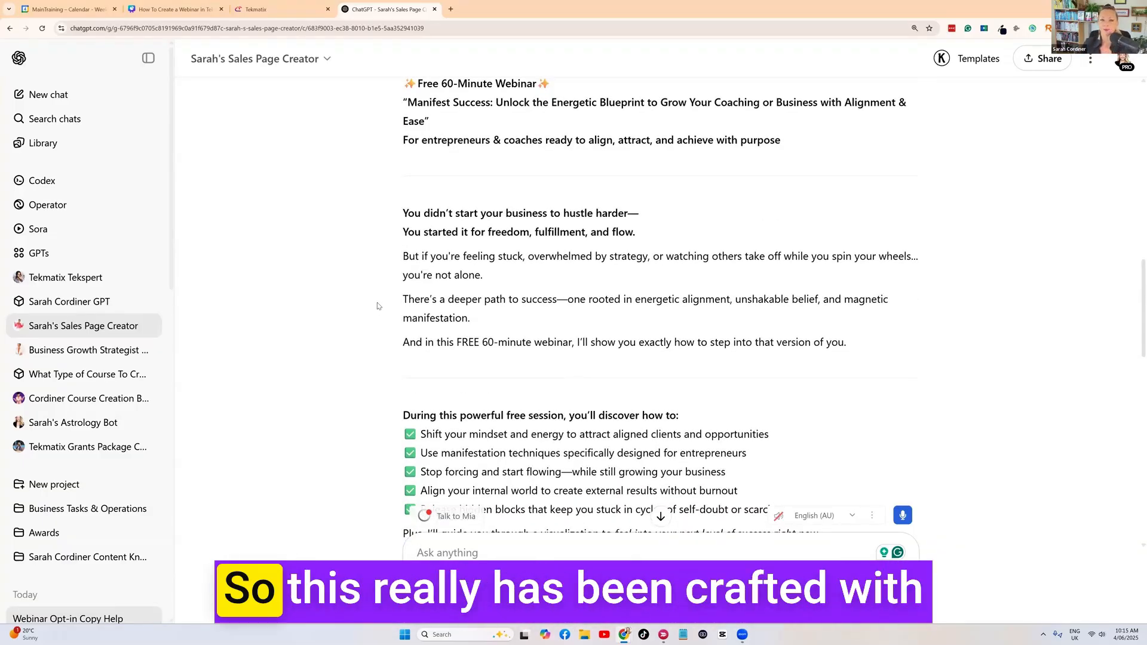
scroll(382, 305, "up", 1)
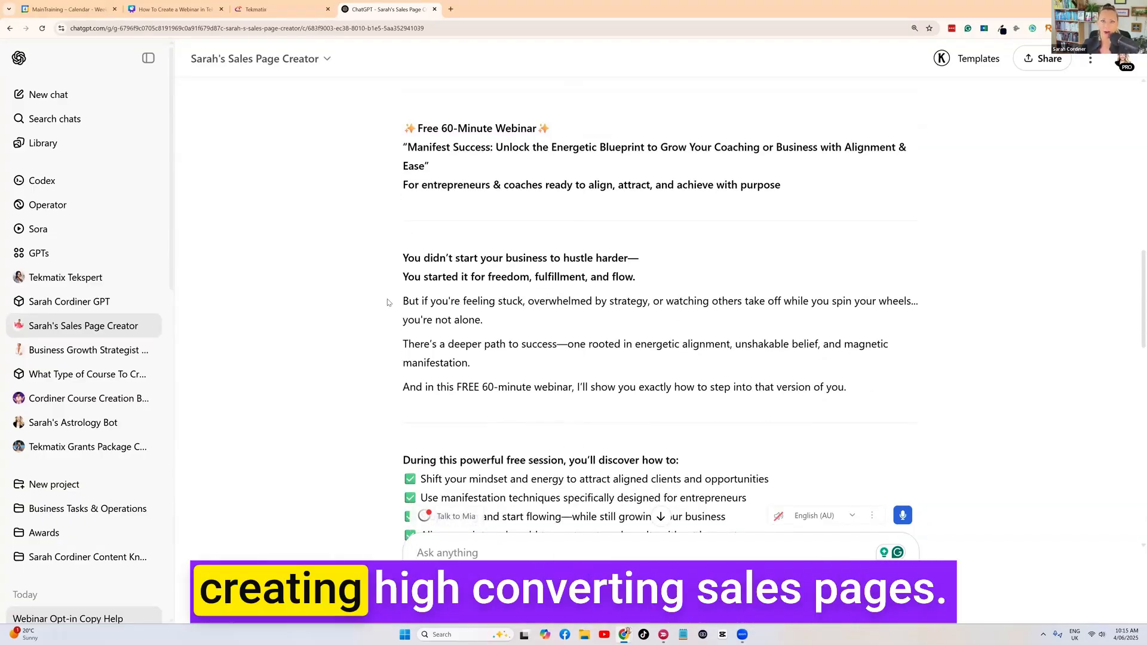
scroll(387, 302, "down", 1)
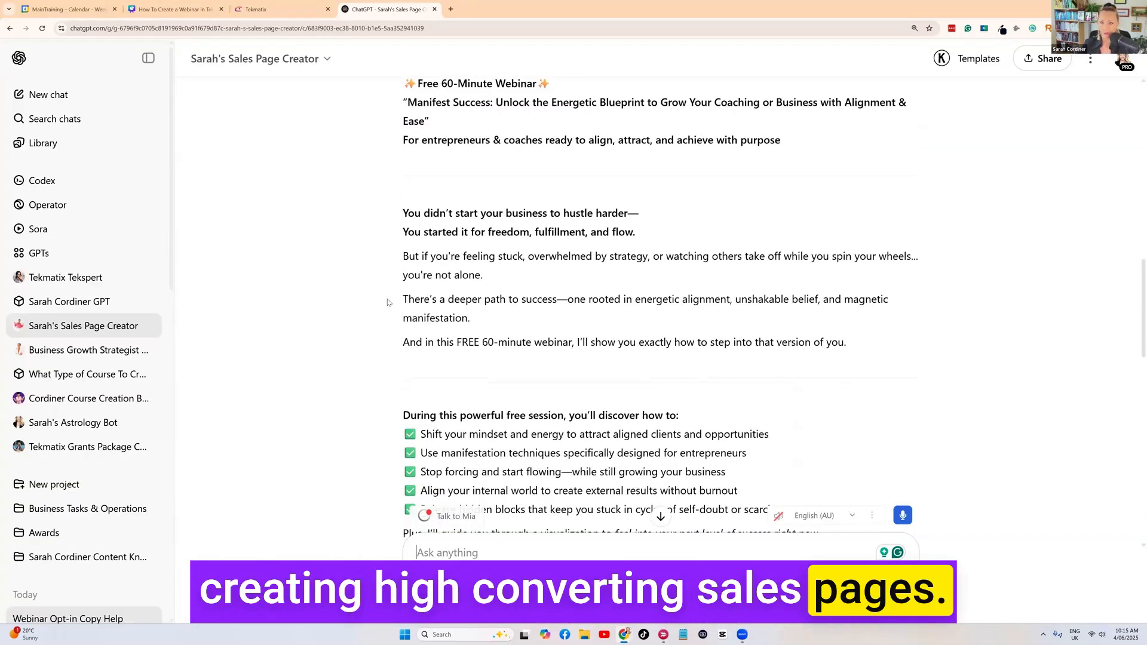
scroll(387, 302, "down", 10)
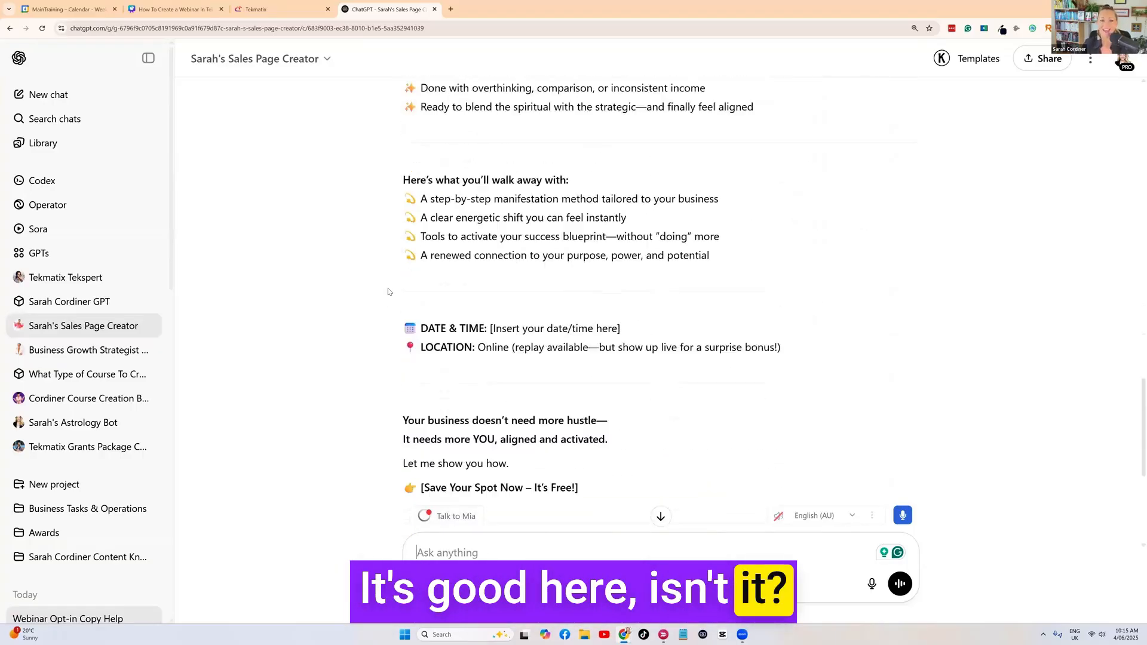
scroll(389, 293, "down", 5)
scroll(389, 295, "up", 5)
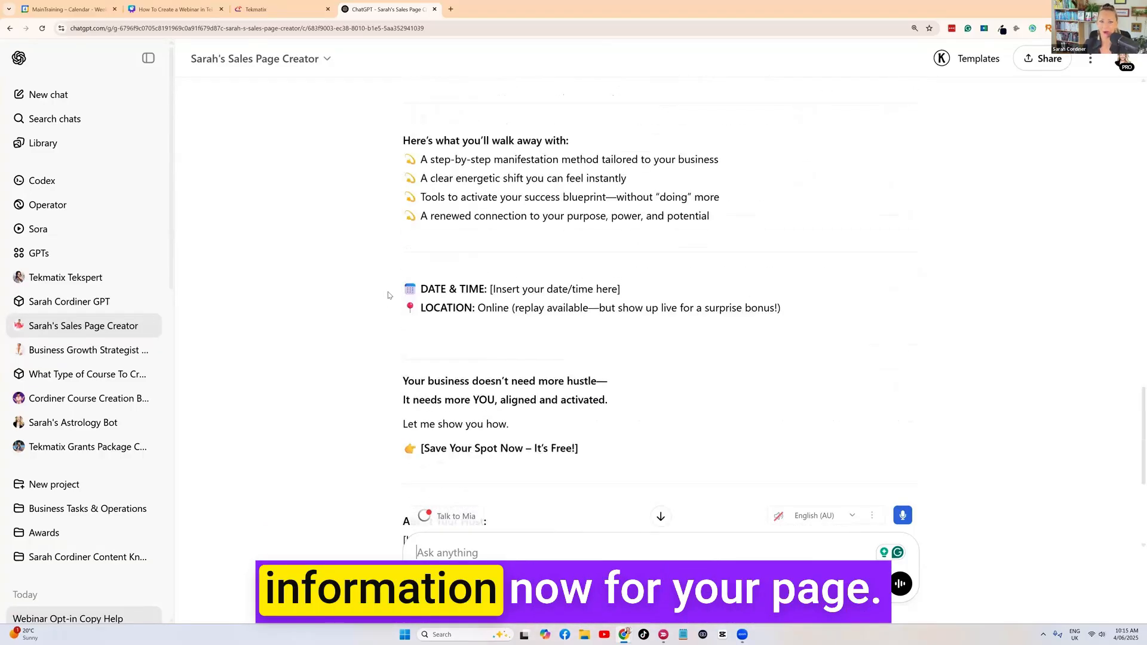
Highlight the draft's webinar title and opening paragraphs to review their wording, and clear the selection
scroll(388, 295, "up", 20)
scroll(400, 297, "down", 8)
left_click_drag(404, 180, 653, 336)
scroll(641, 269, "down", 2)
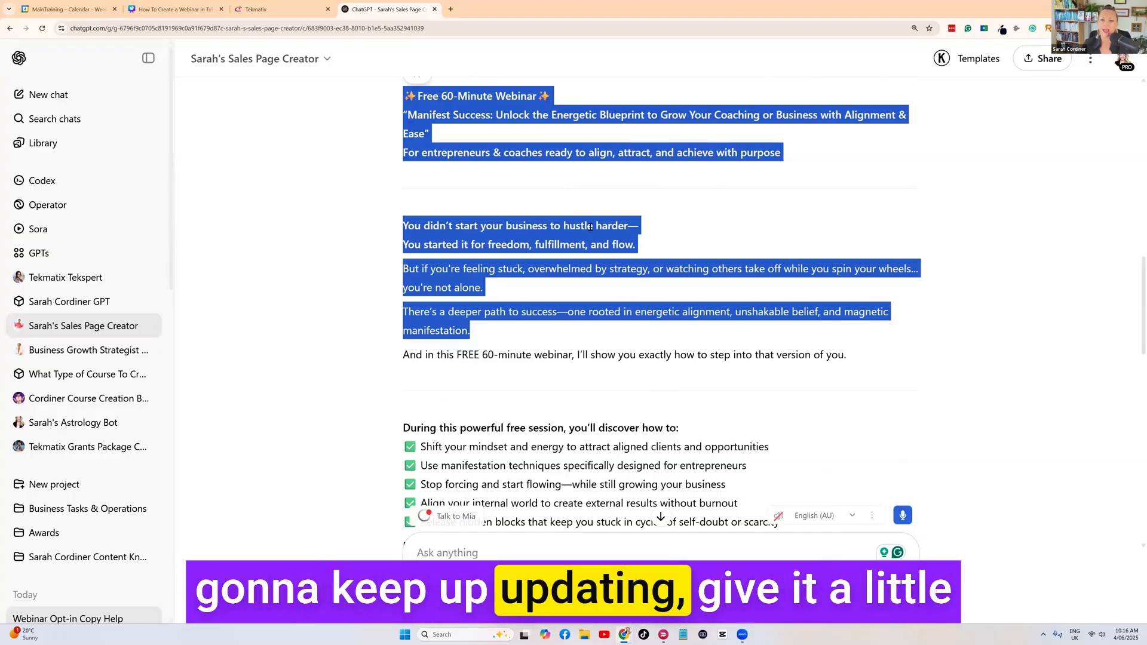
left_click(590, 227)
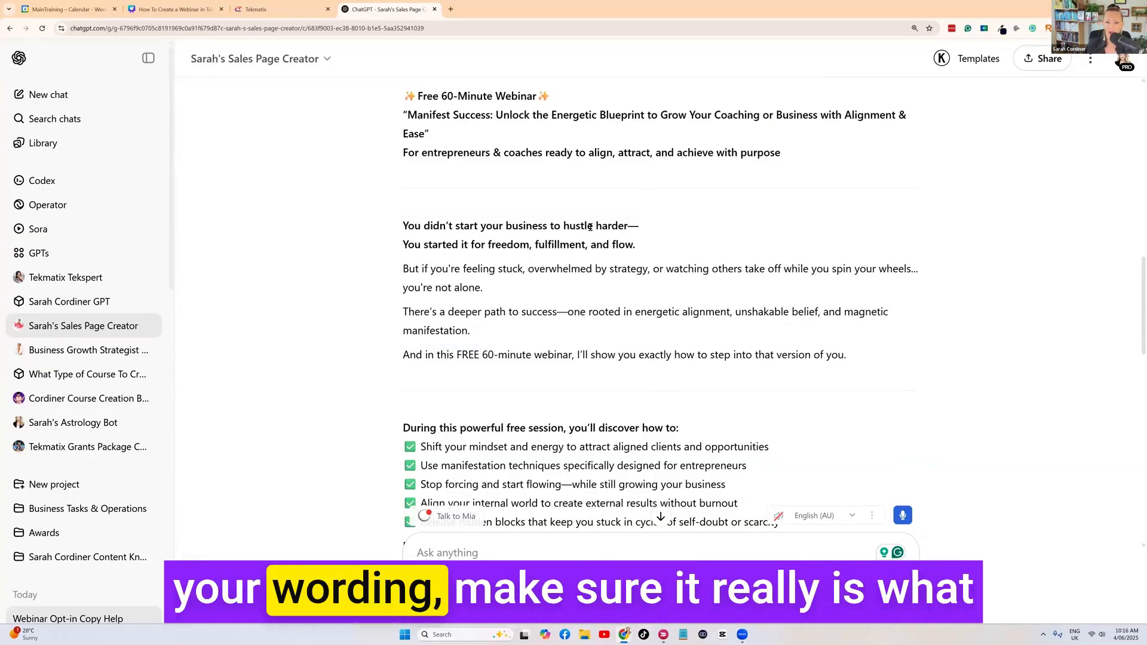
scroll(570, 253, "down", 2)
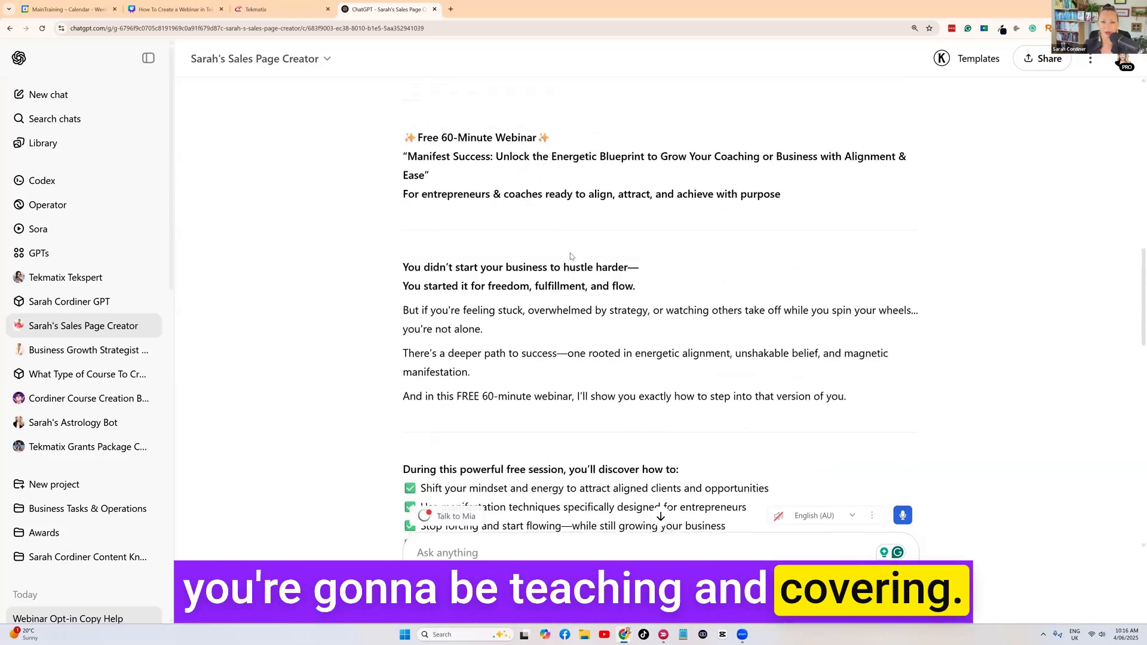
scroll(570, 253, "up", 3)
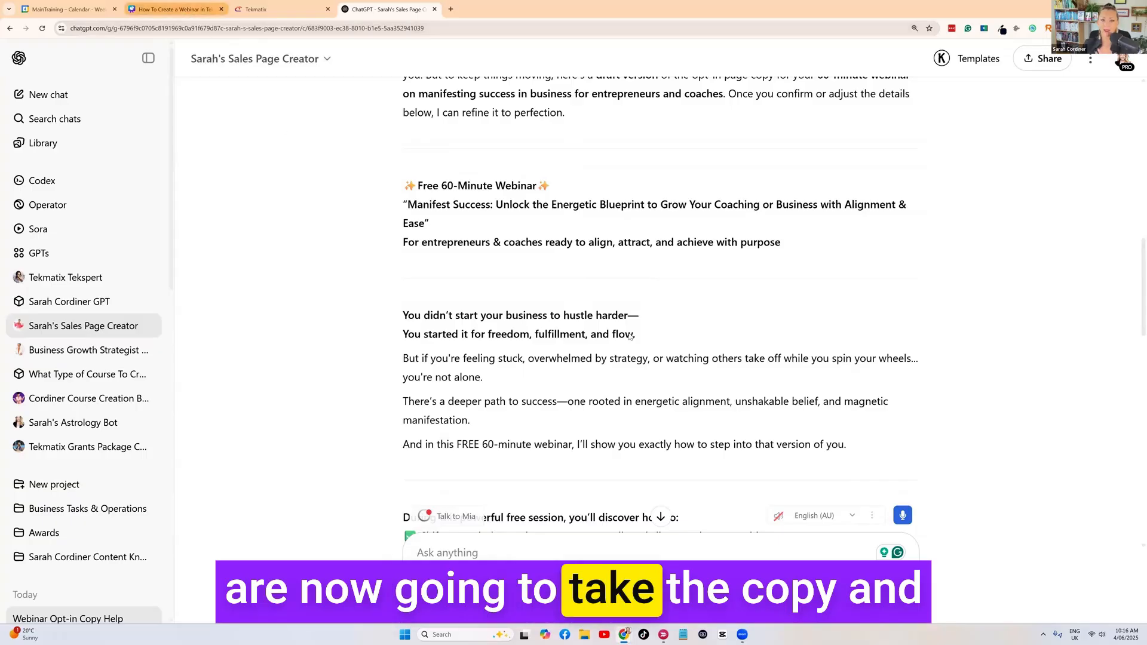
Switch to the Canva presentation and examine the "Best Funnel Set-Up for a Free Webinar" slide, referring back to the ChatGPT copy
left_click(175, 9)
scroll(626, 329, "down", 8)
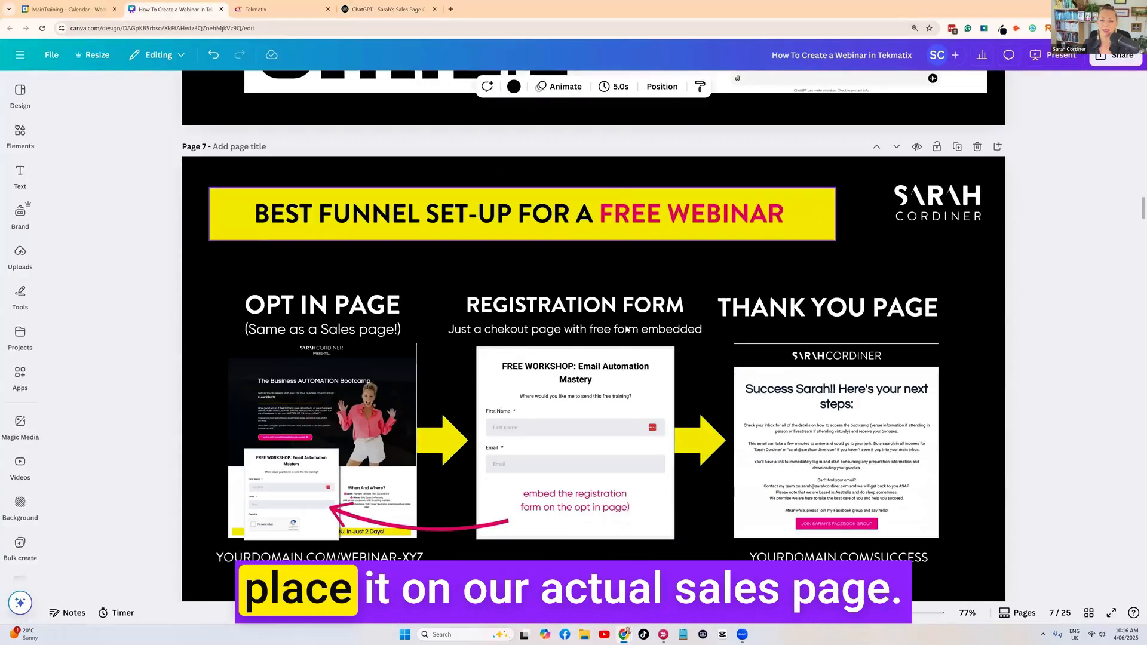
scroll(626, 329, "down", 1)
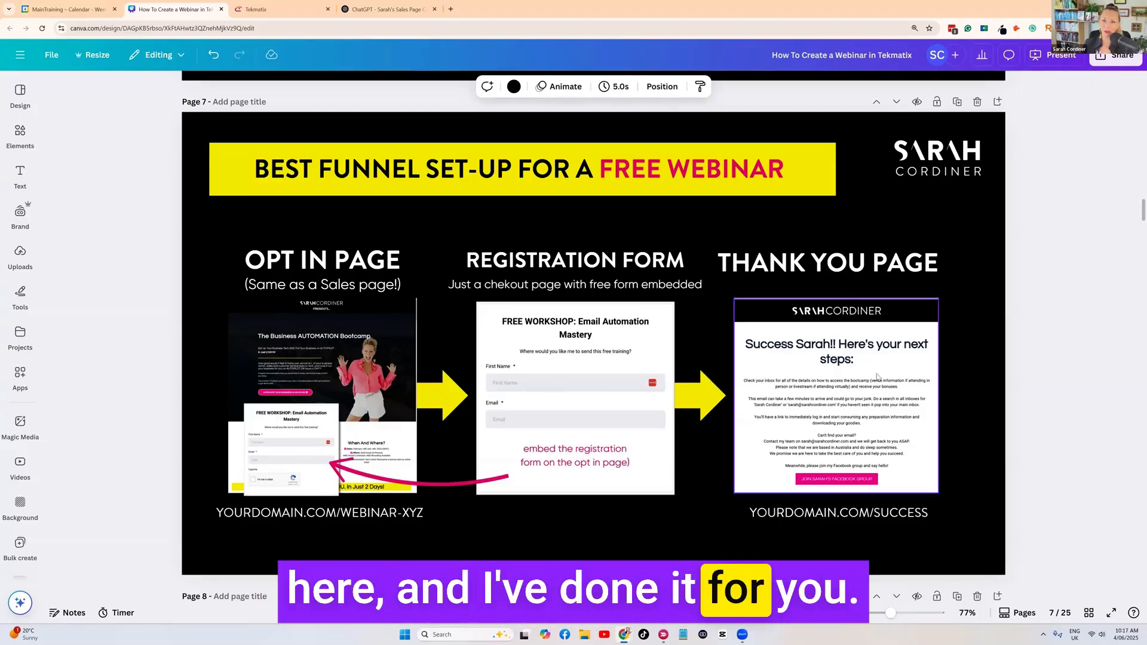
left_click(388, 8)
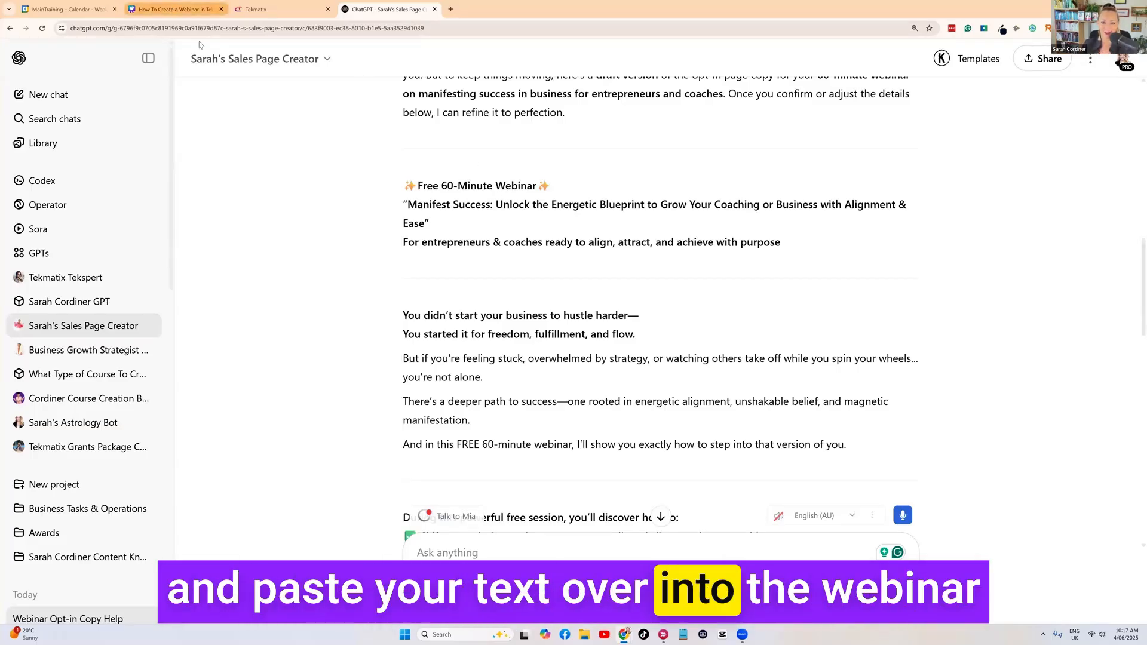
left_click(173, 9)
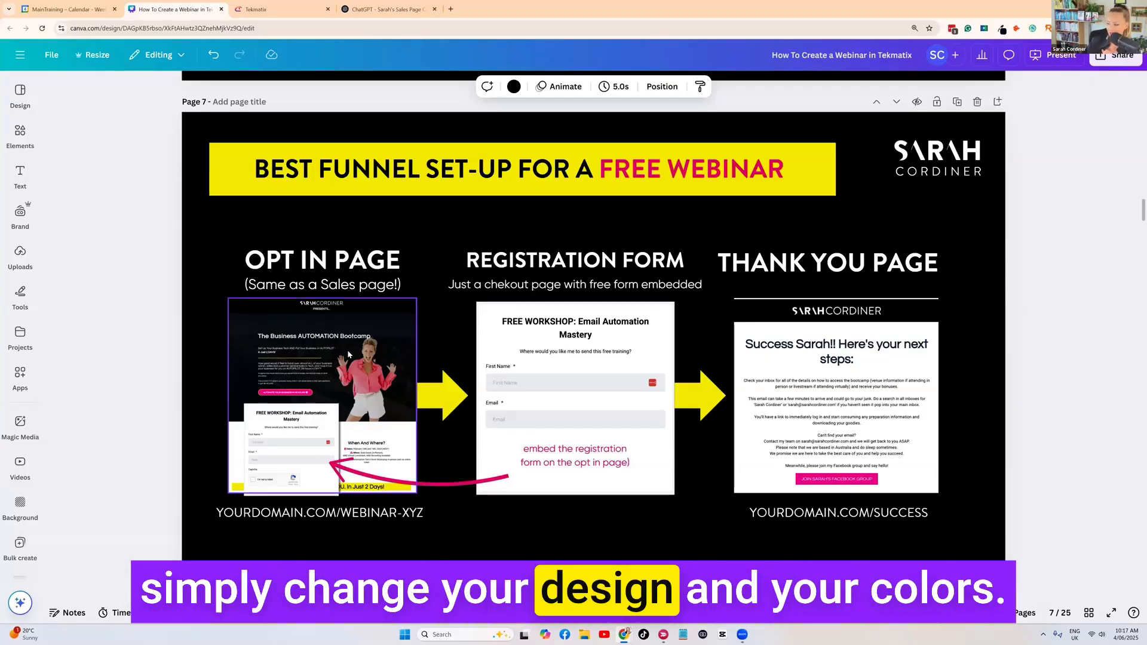
Switch to Tekmatix, leave the registration form editor and search the funnels for "webinar"
left_click(287, 7)
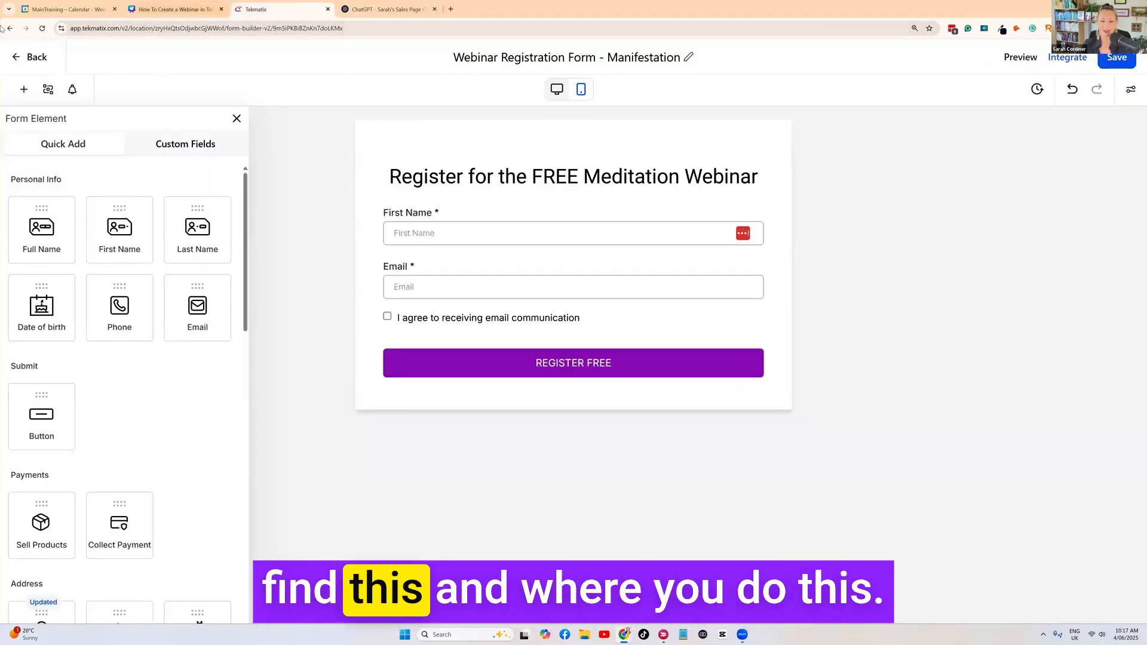
left_click(20, 60)
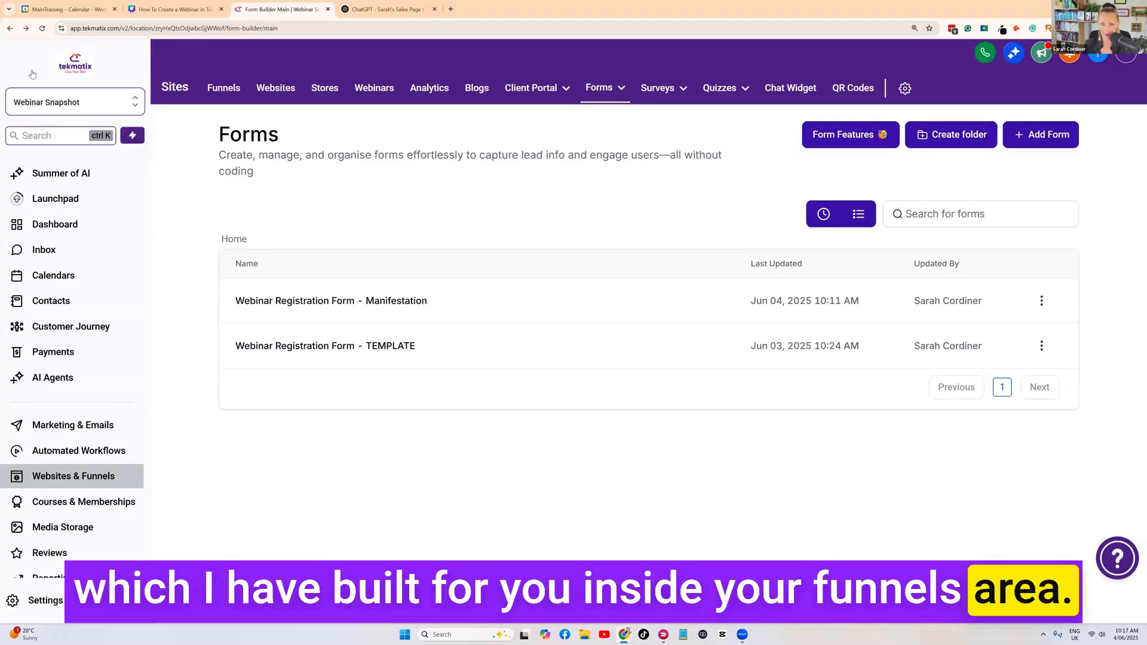
left_click(216, 89)
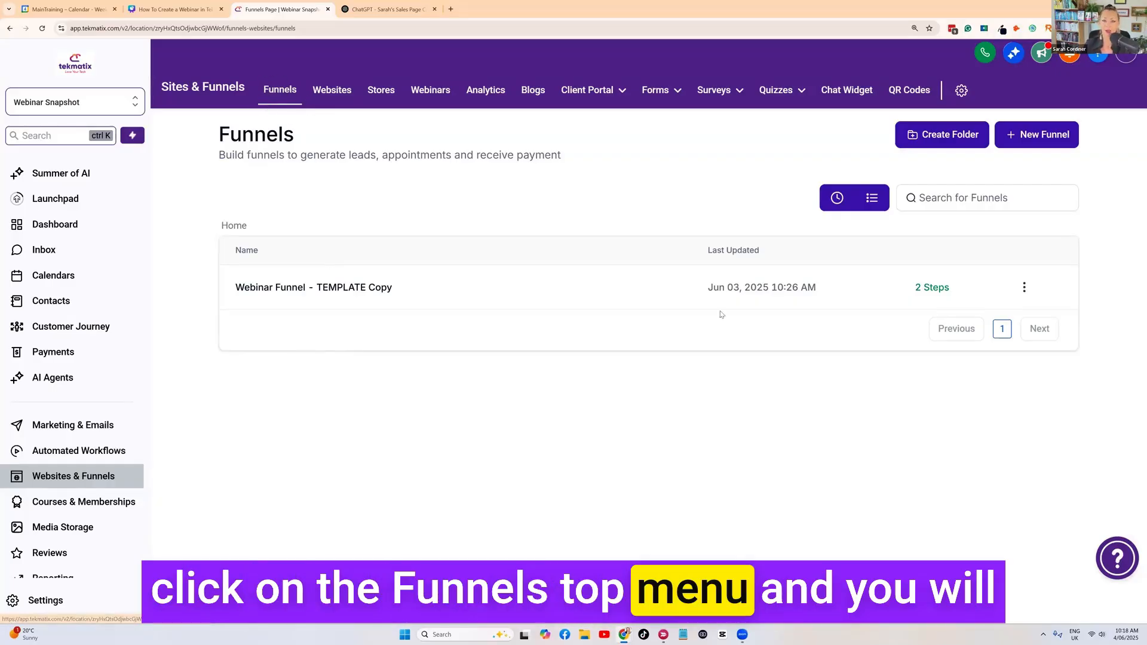
left_click(942, 208)
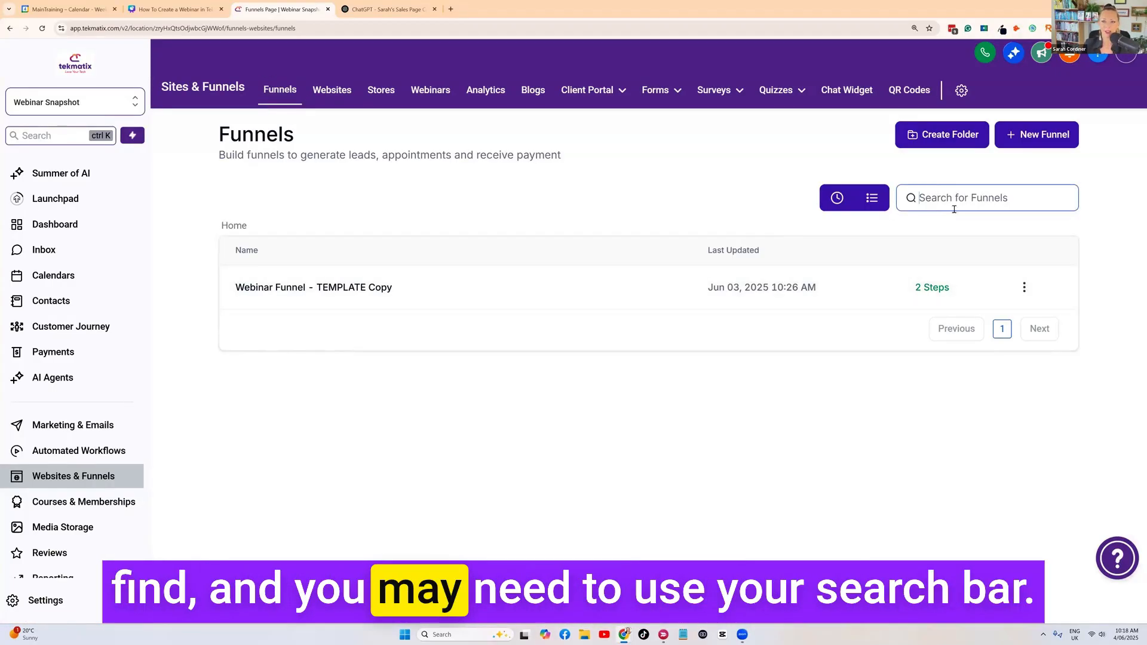
type("webinar")
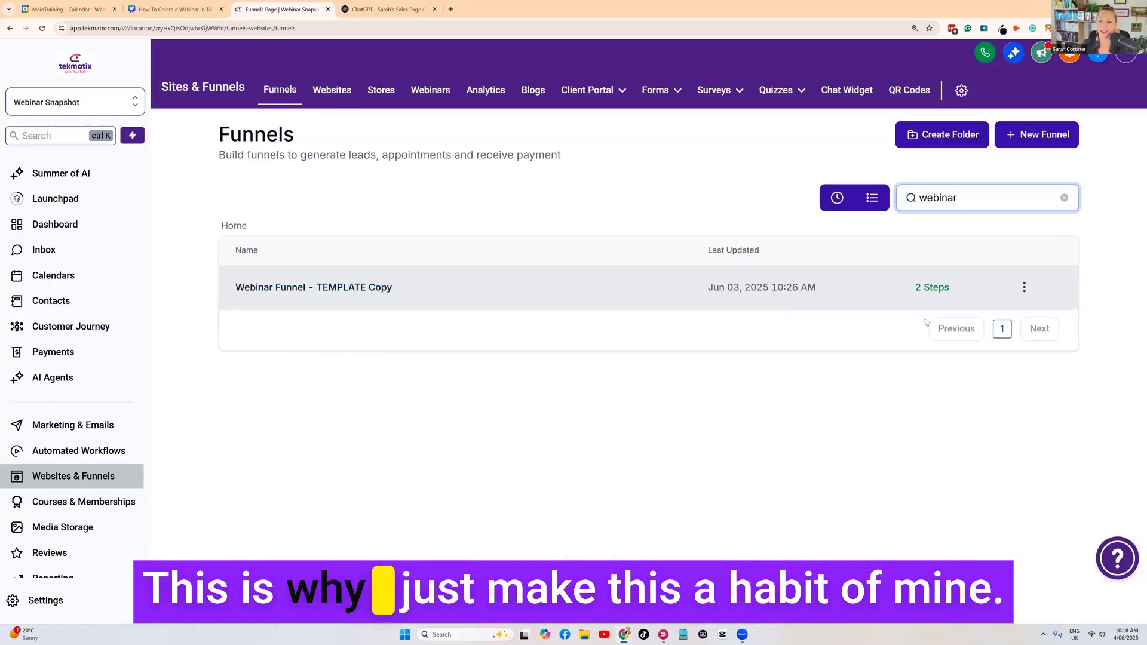
Clone the "Webinar Funnel - TEMPLATE Copy" funnel under the name "Webinar Funnel - Manifestation webinar"
left_click(1025, 288)
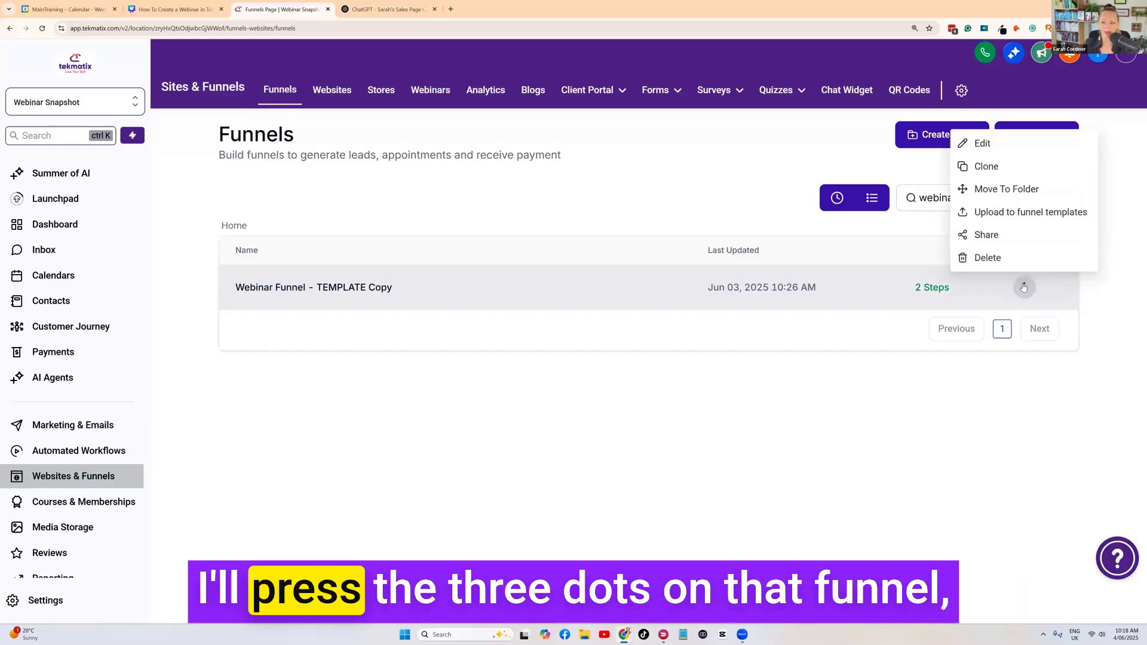
left_click(991, 167)
mouse_move(631, 318)
left_mouse_down()
mouse_move(526, 323)
mouse_move(507, 335)
left_mouse_up()
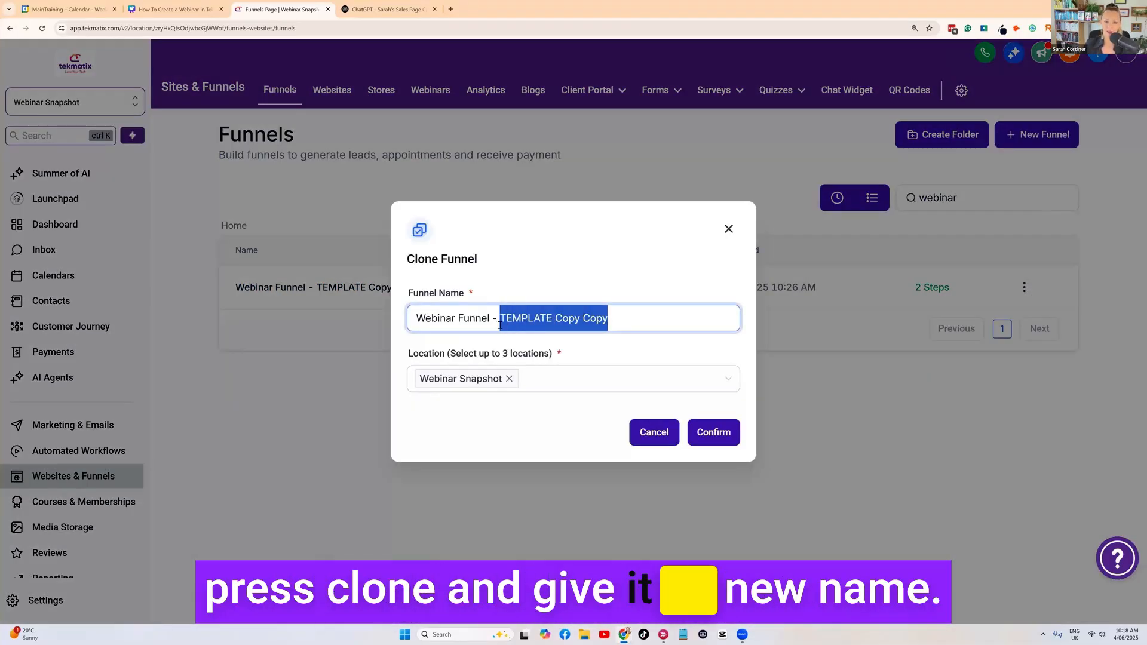
key("BackSpace")
type("Manifestation webinar")
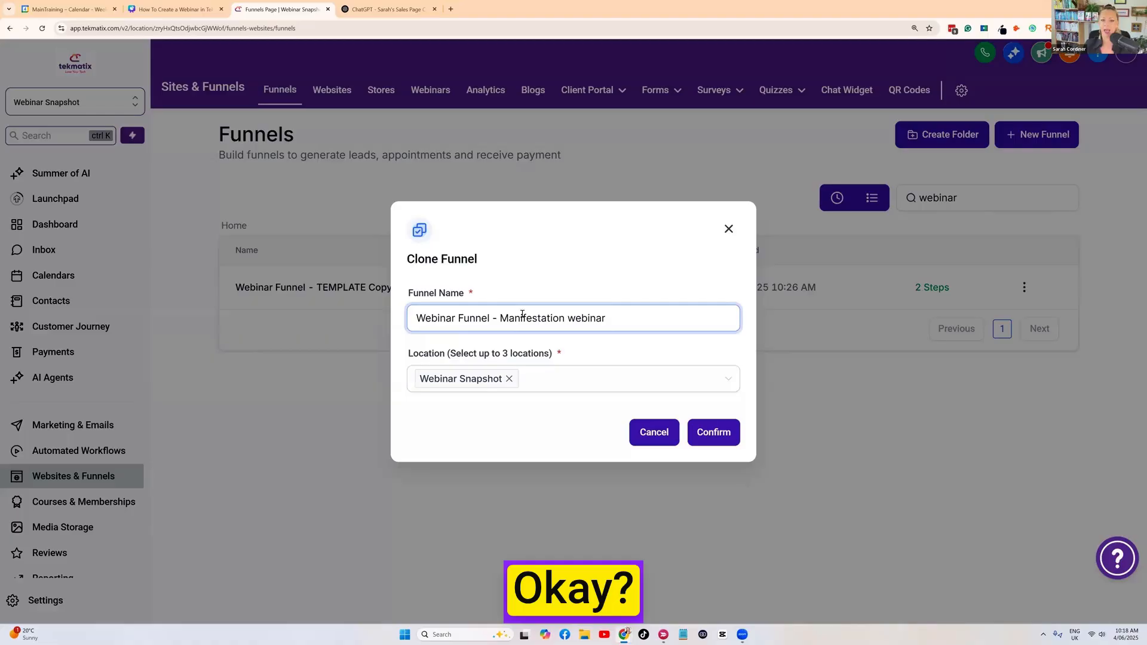
left_click(715, 432)
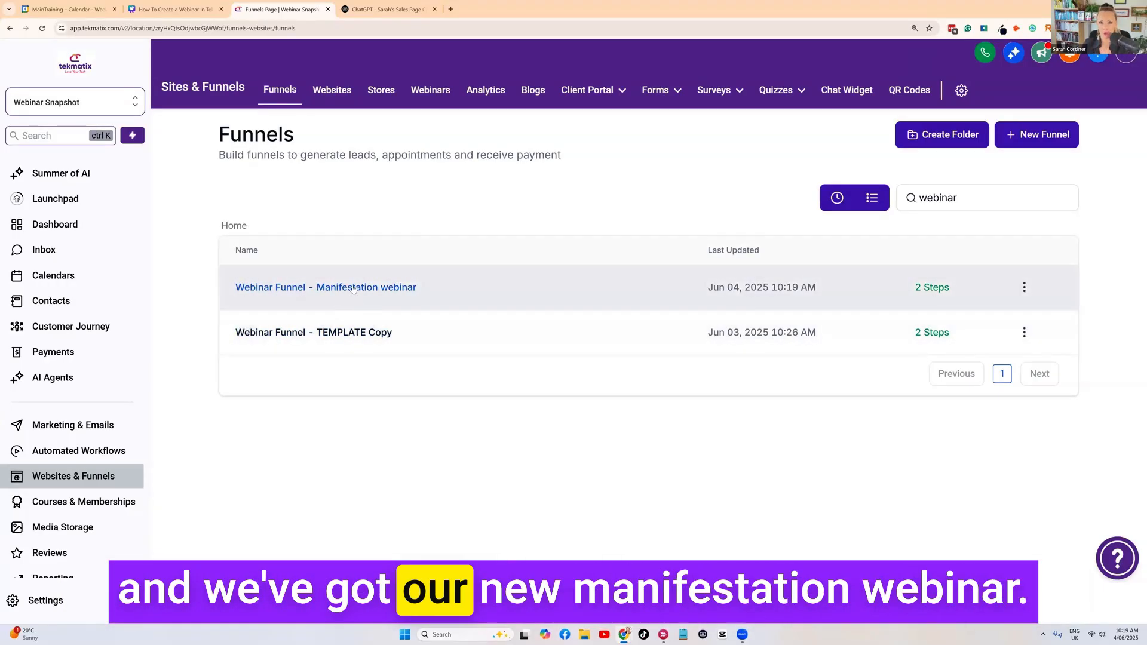
Open the "Webinar Funnel - Manifestation webinar" funnel and look through its registration and thank-you steps
left_click(353, 288)
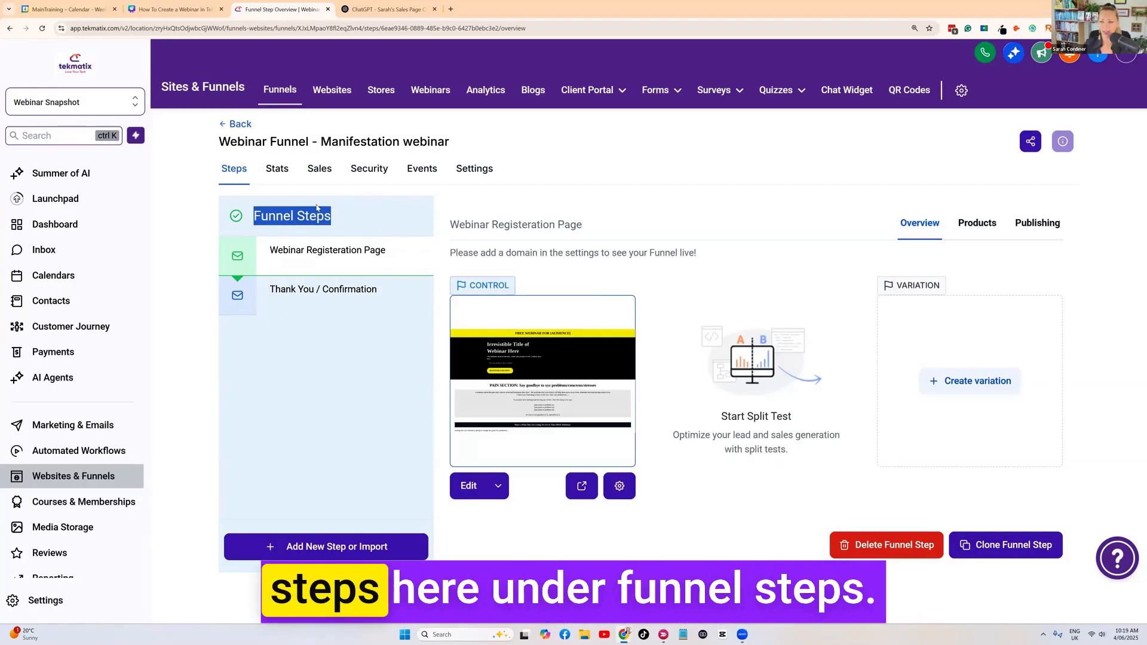
key("ctrl+plus")
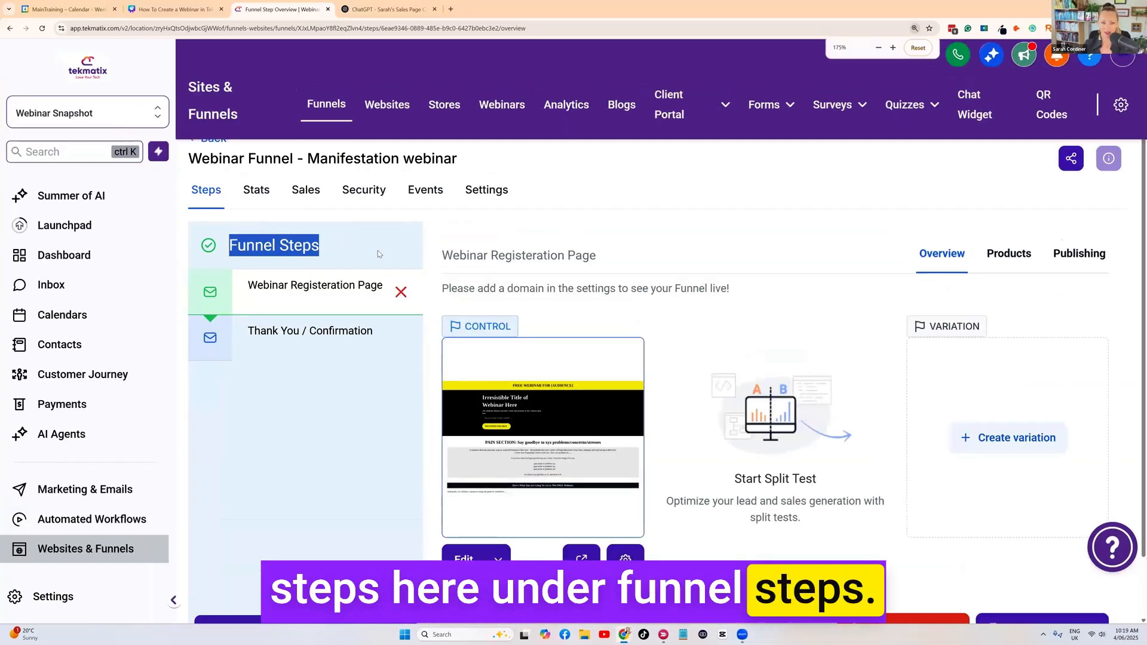
scroll(333, 219, "up", 1)
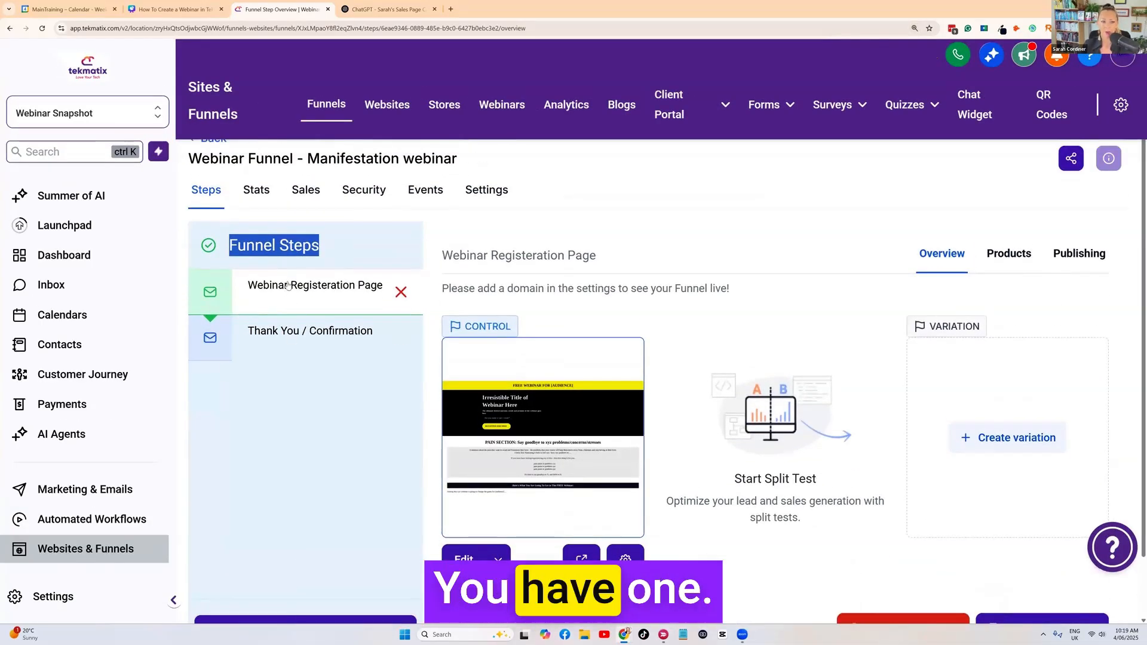
left_click(297, 337)
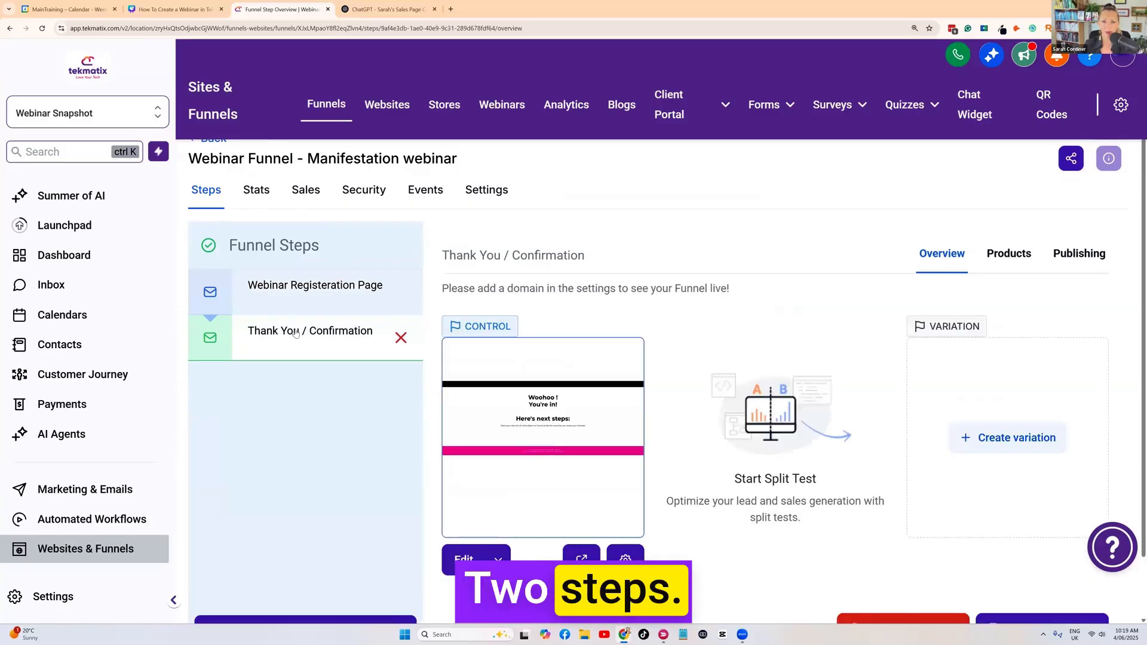
left_click(296, 293)
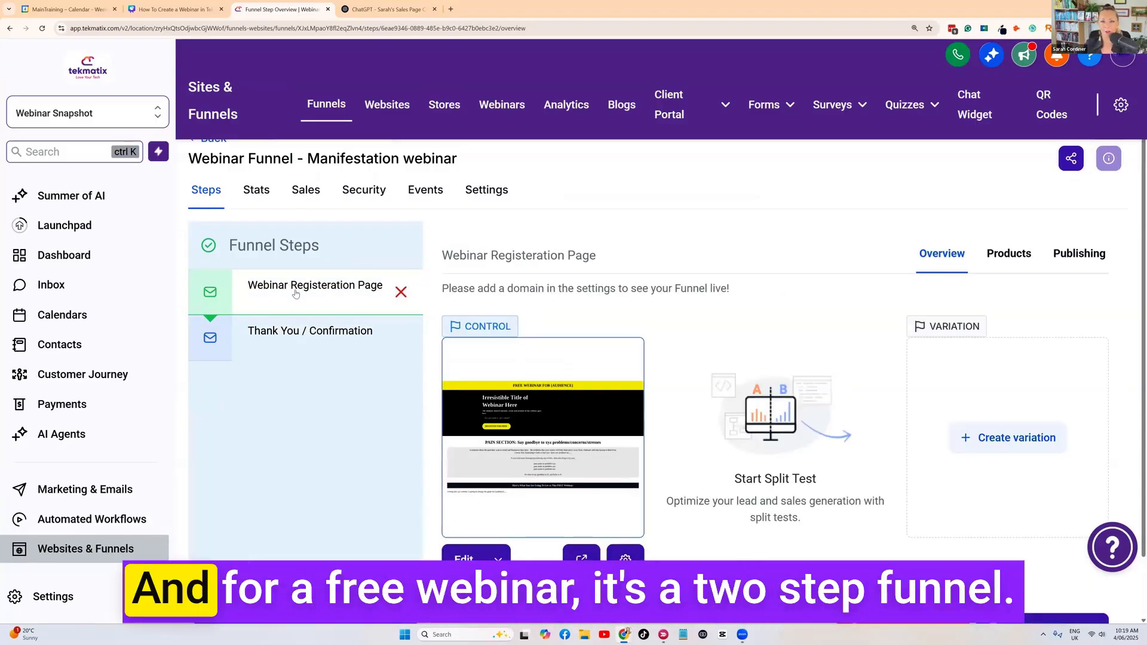
key("ctrl+minus")
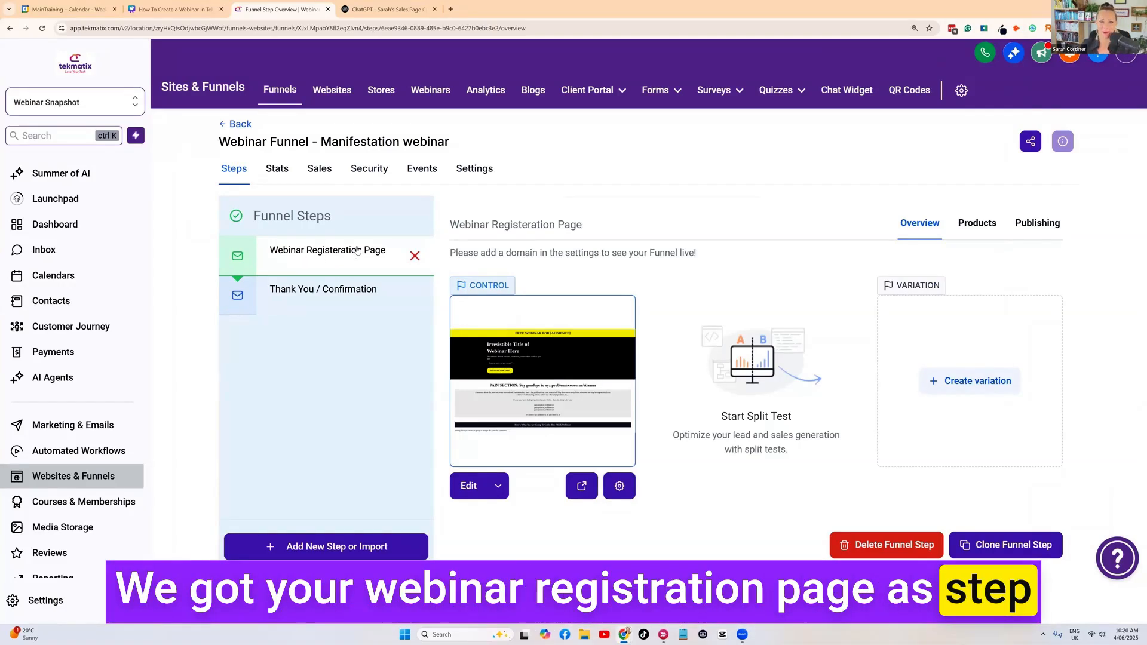
Compare the funnel's registration and confirmation steps with the funnel set-up slide in Canva, and return to Tekmatix
left_click(340, 307)
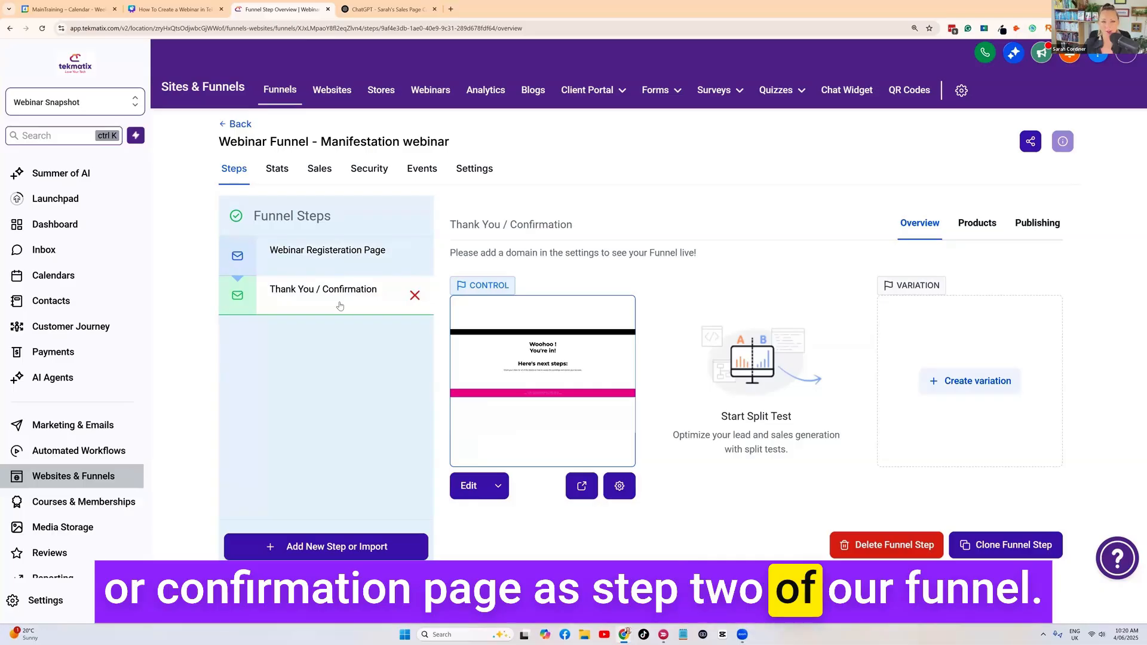
left_click(322, 253)
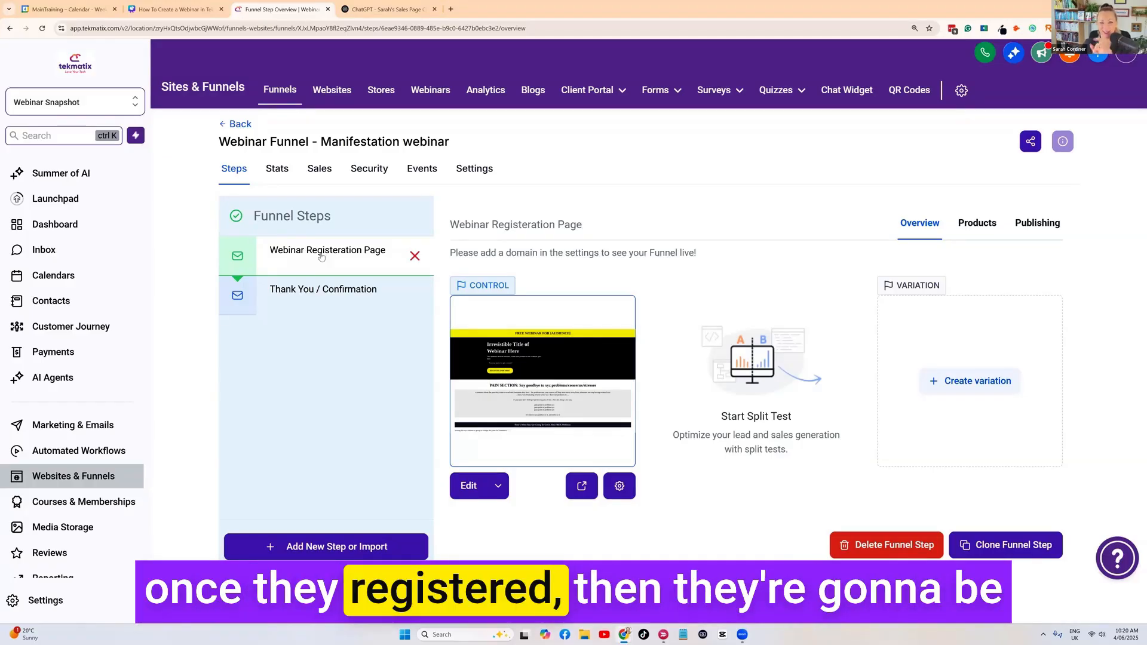
left_click(330, 293)
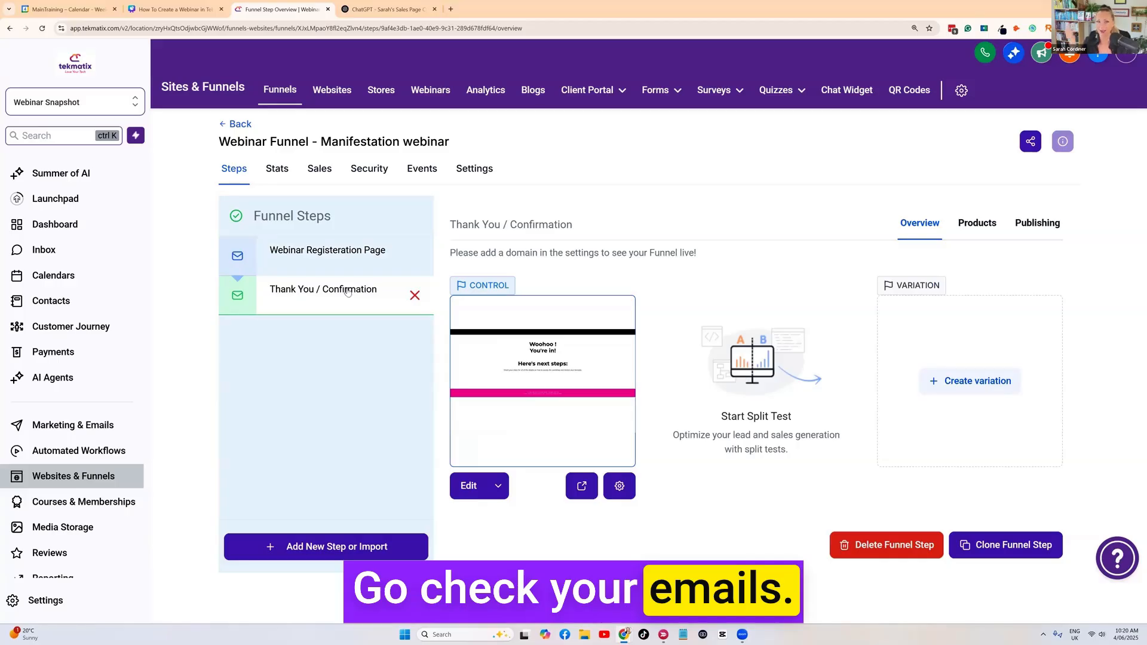
left_click(175, 9)
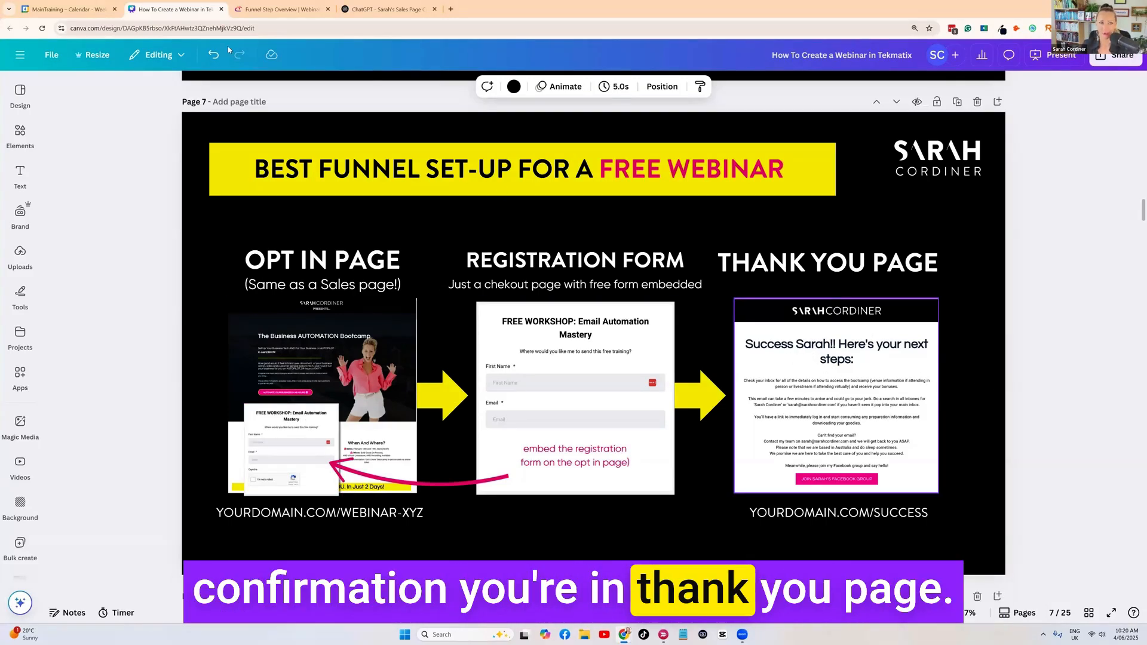
key("ctrl+Tab")
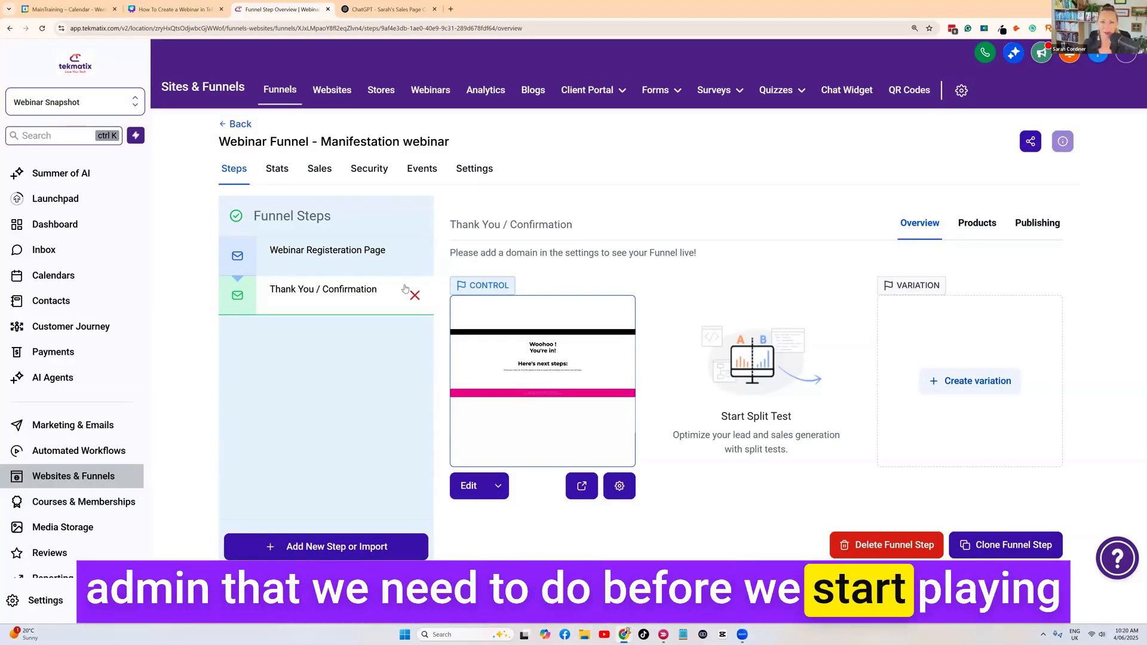
Open the registration step's publishing settings and correct its step name to "Webinar Registration Page"
left_click(337, 251)
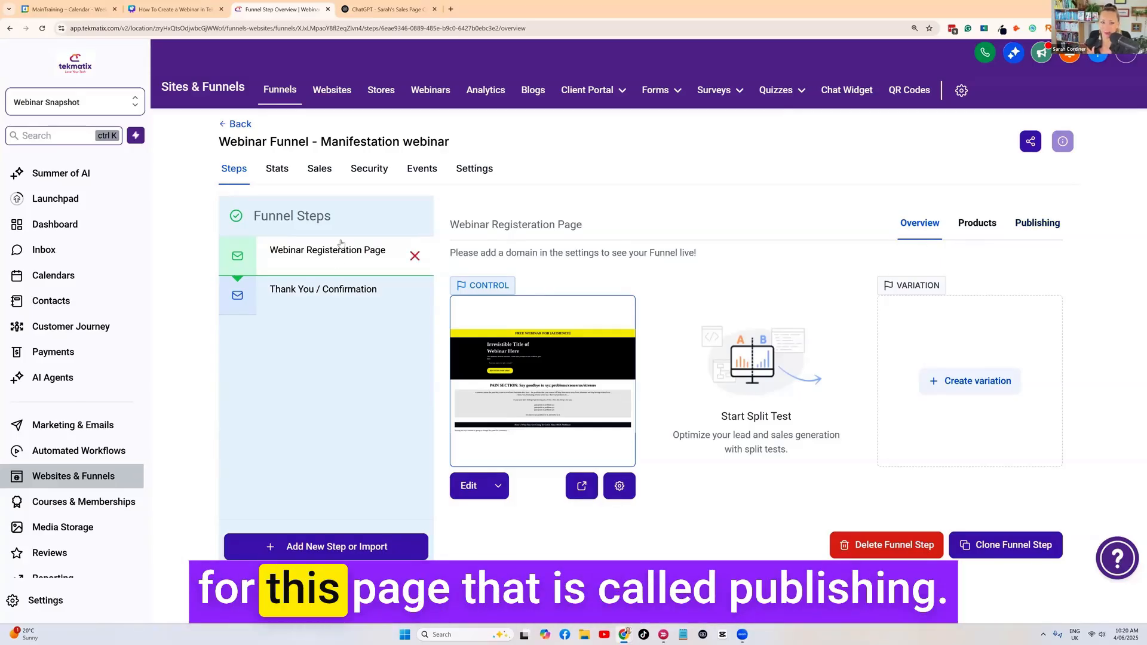
left_click(1037, 225)
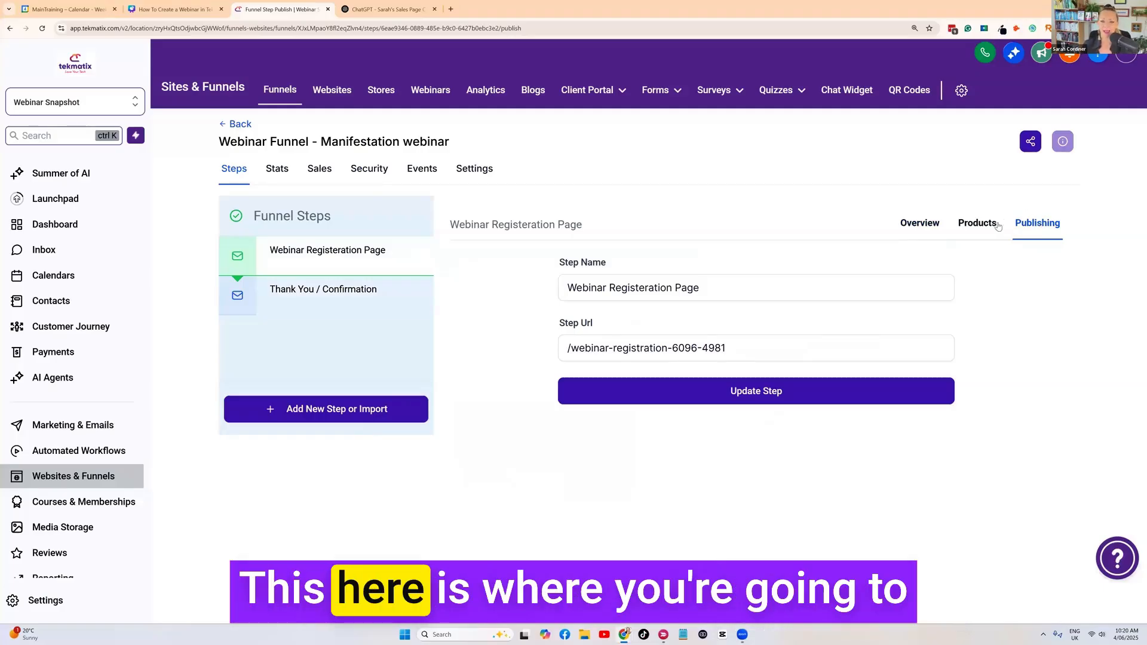
double_click(645, 287)
type("Registration")
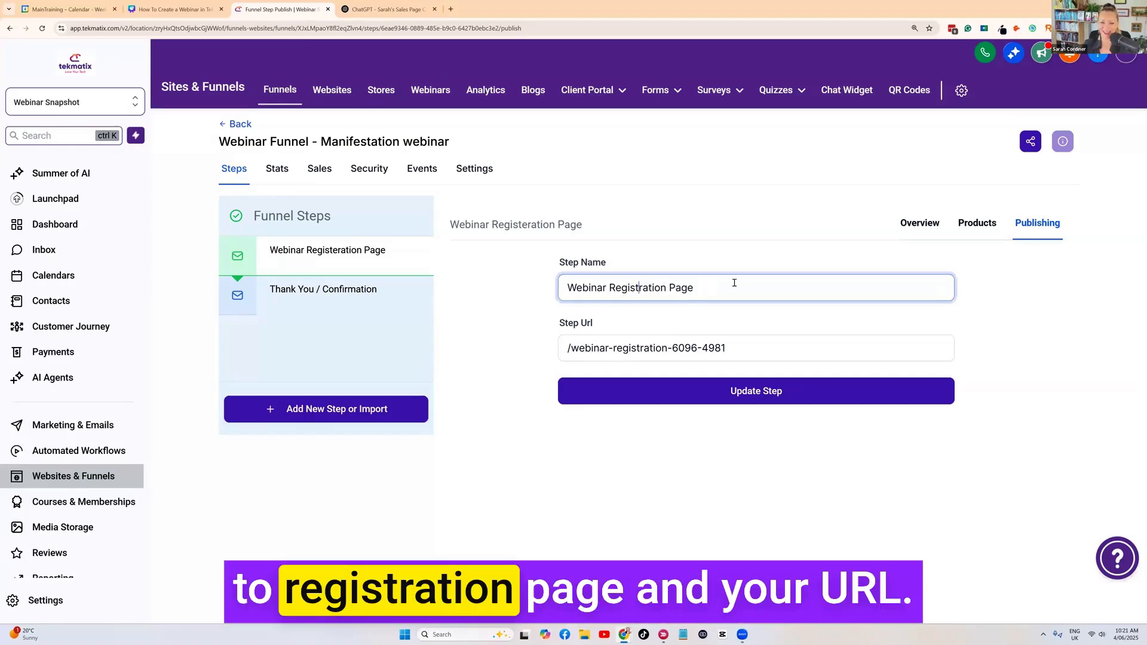
Set the registration step's URL to /manifestation and update the step
left_click_drag(748, 350, 577, 349)
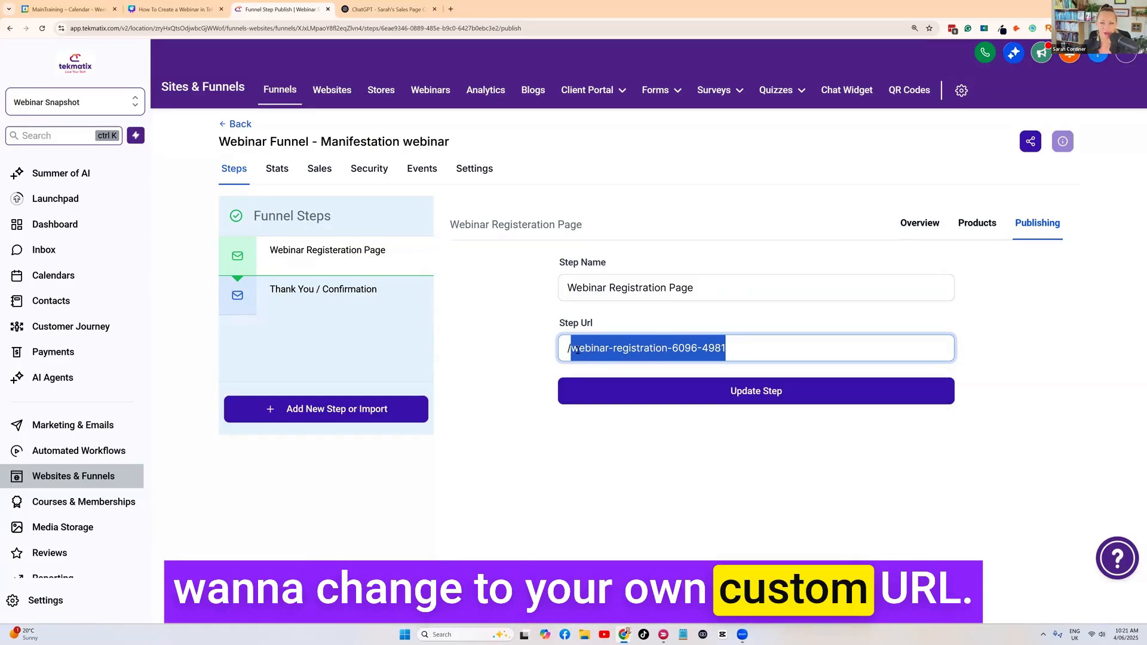
key("BackSpace")
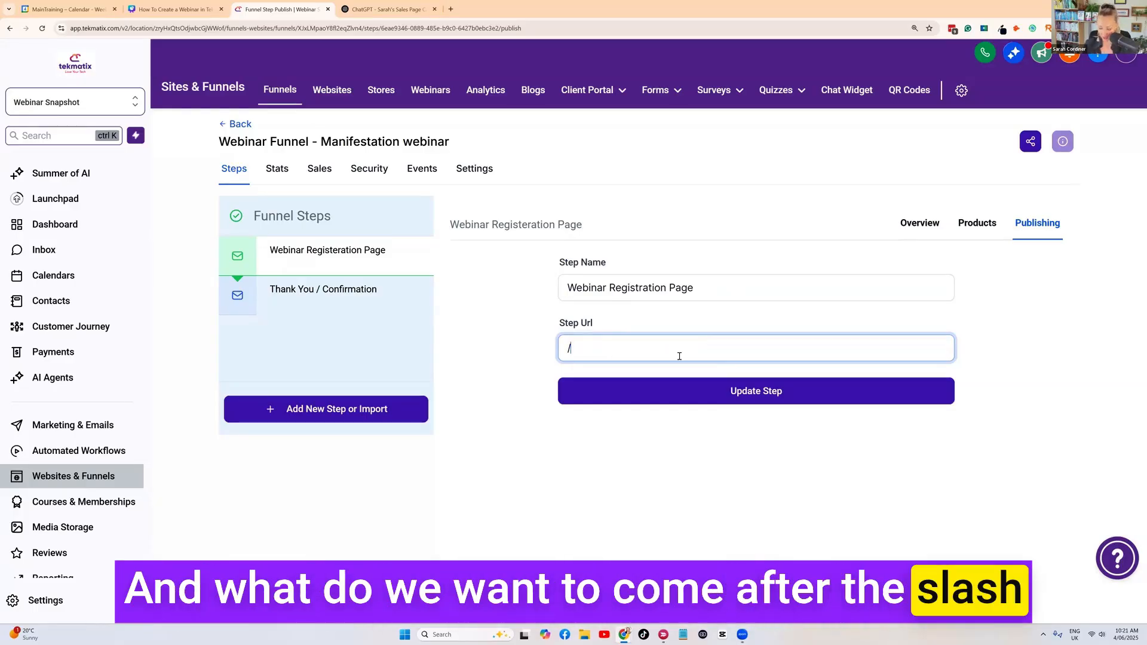
type("manifestati")
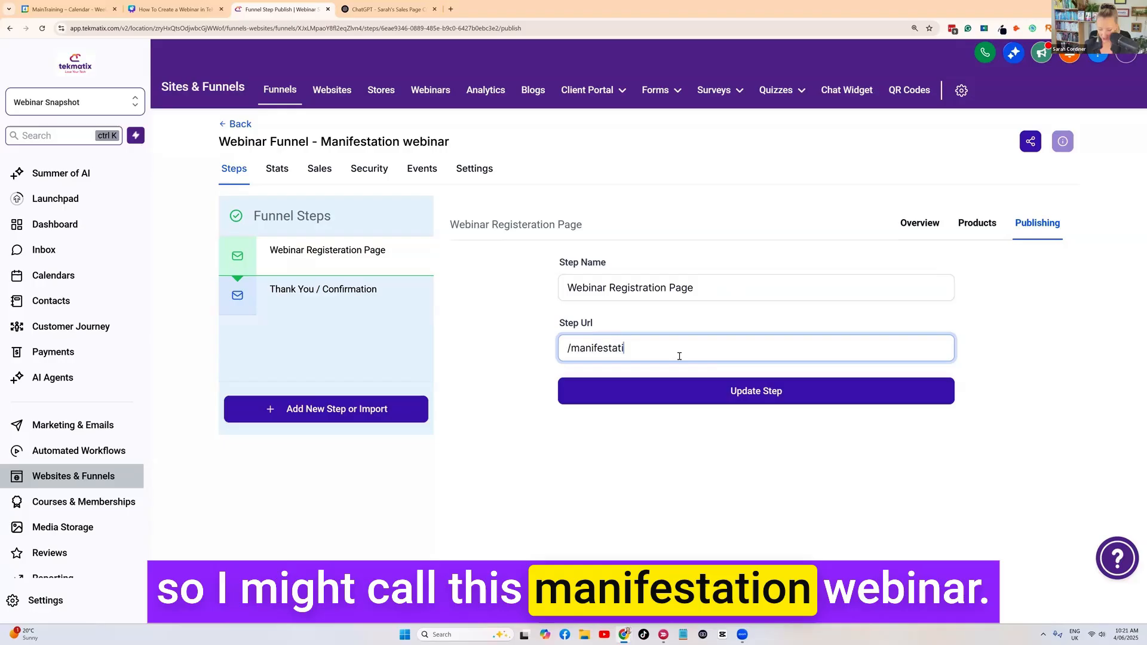
type("on-webibnar")
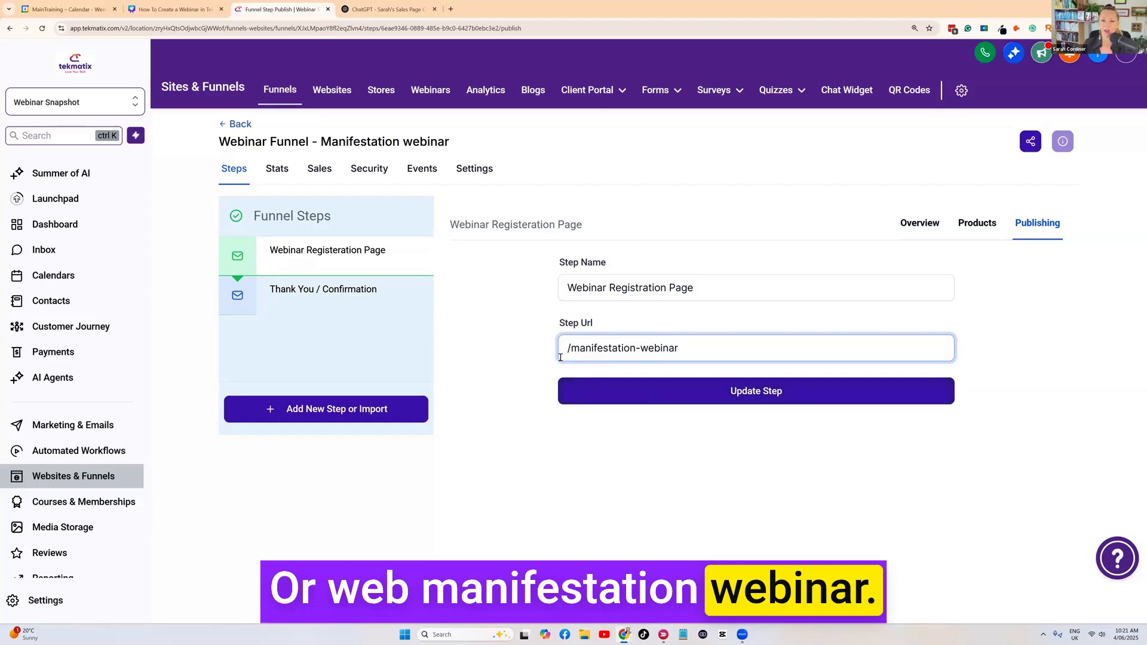
triple_click(578, 348)
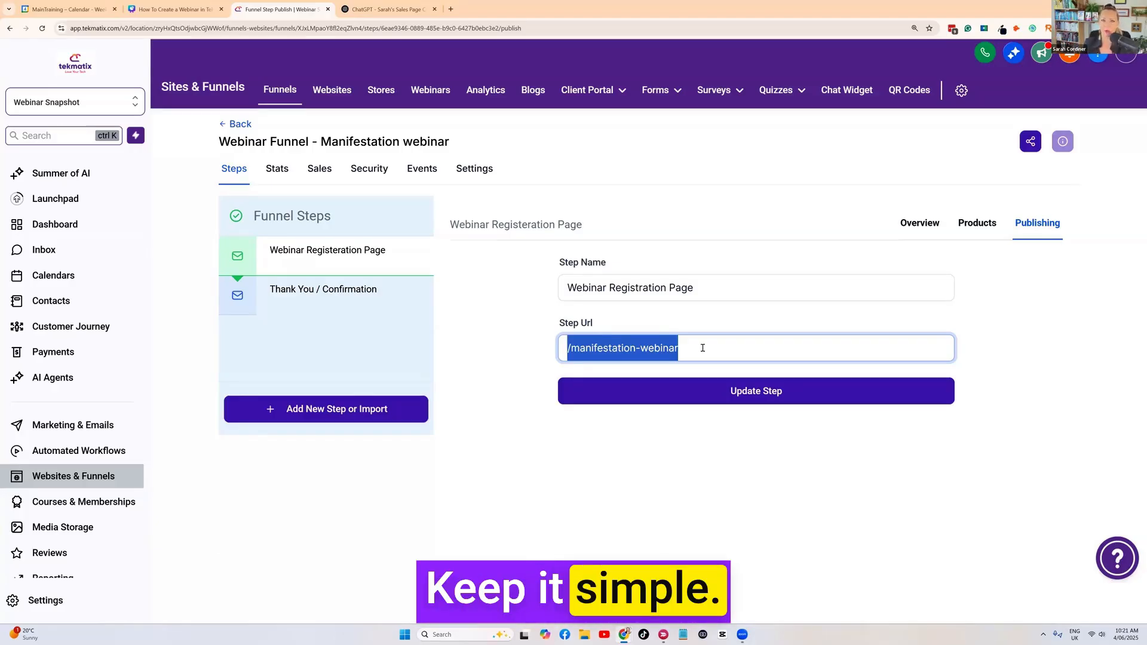
left_click_drag(703, 348, 637, 350)
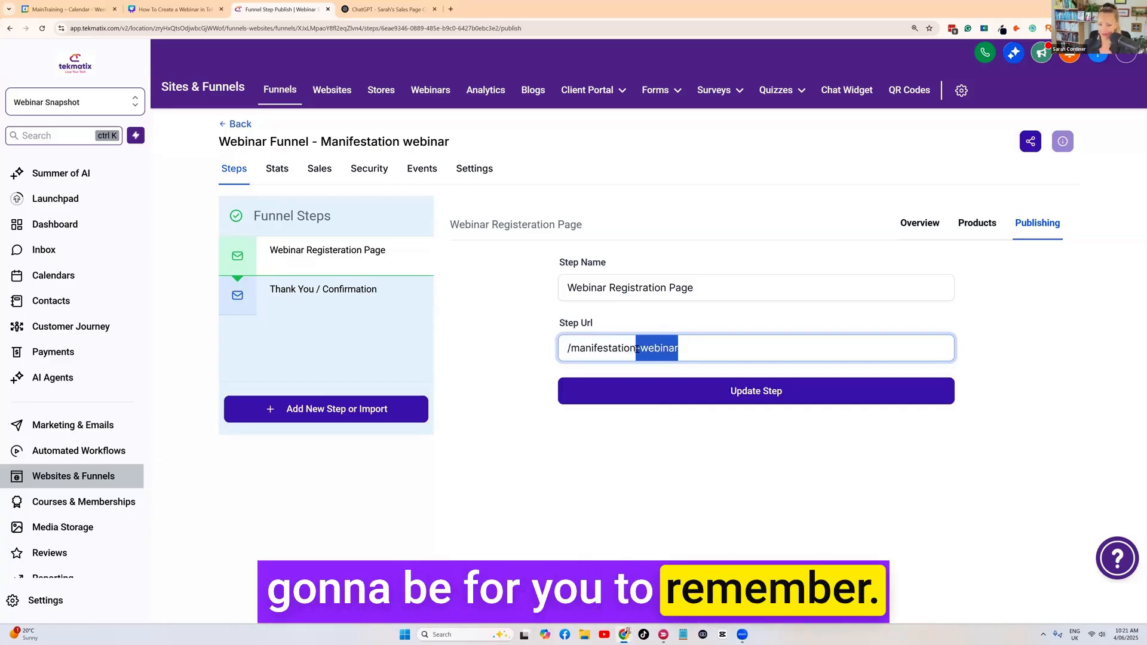
key("BackSpace")
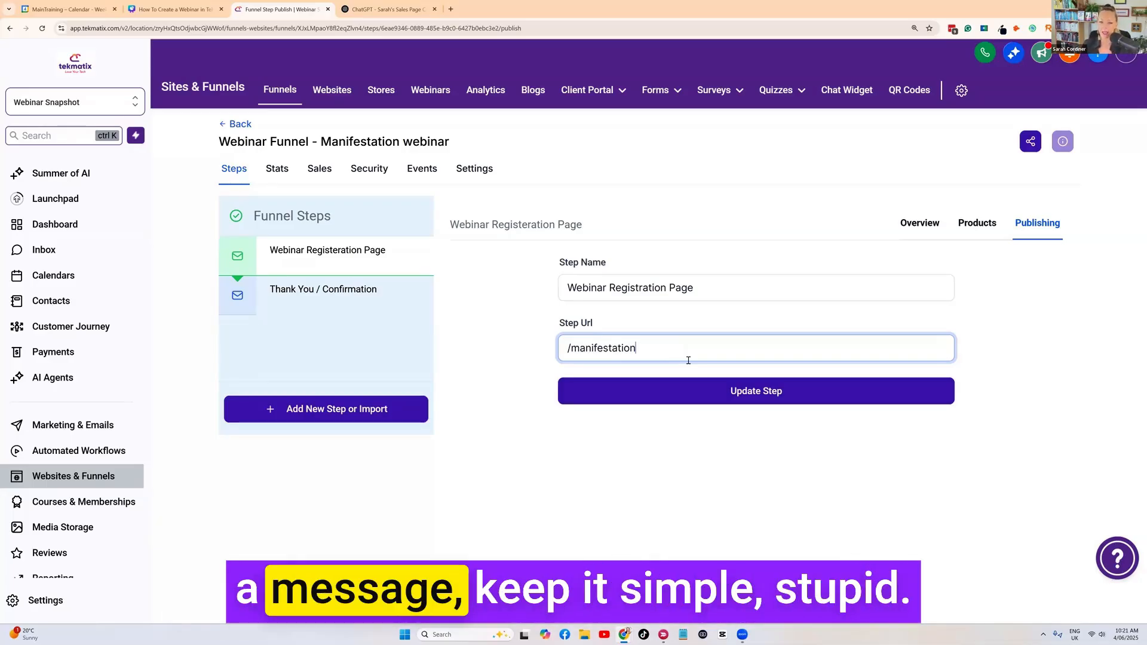
left_click(742, 389)
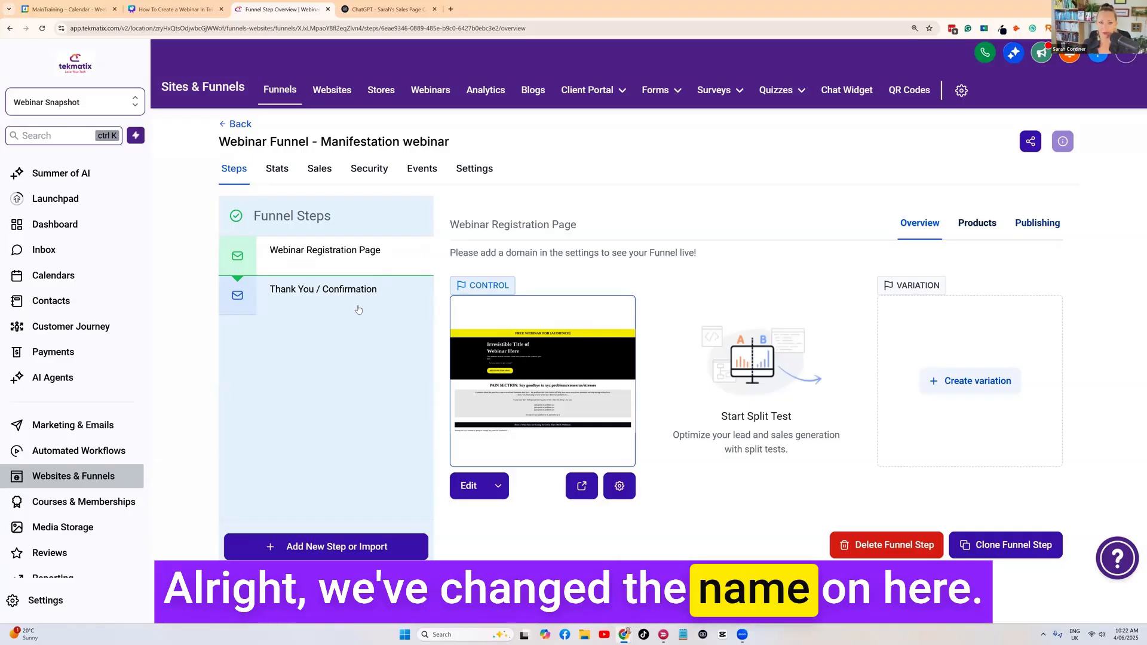
Open the publishing settings of the Thank You / Confirmation step and review its step name
left_click(319, 297)
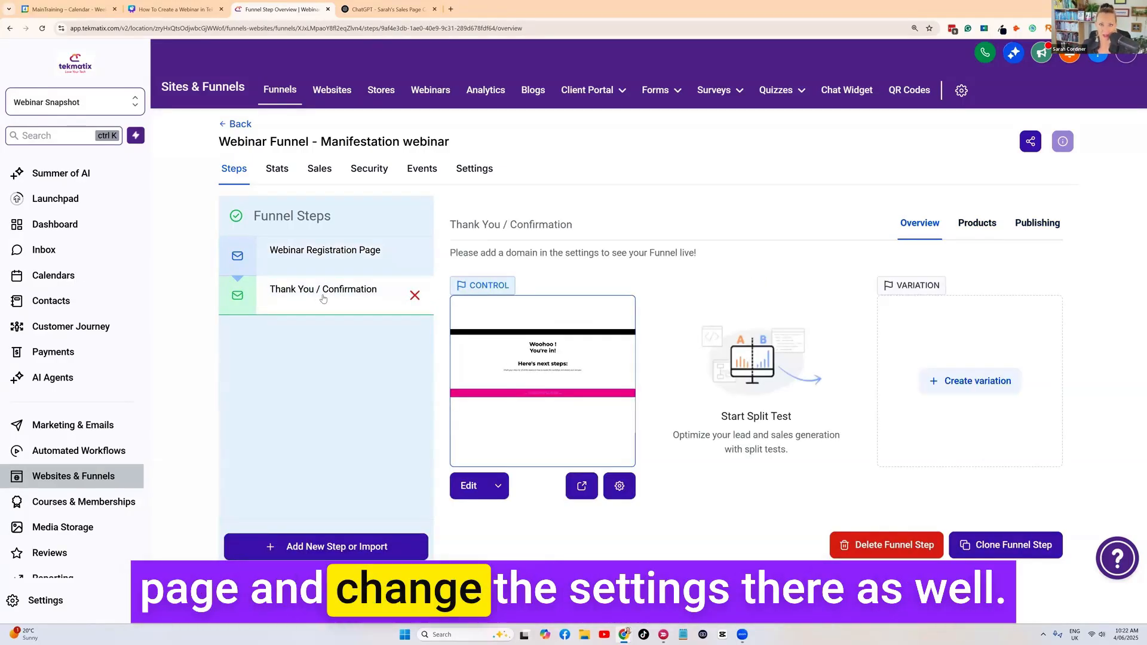
left_click(1036, 227)
left_click(695, 290)
triple_click(578, 286)
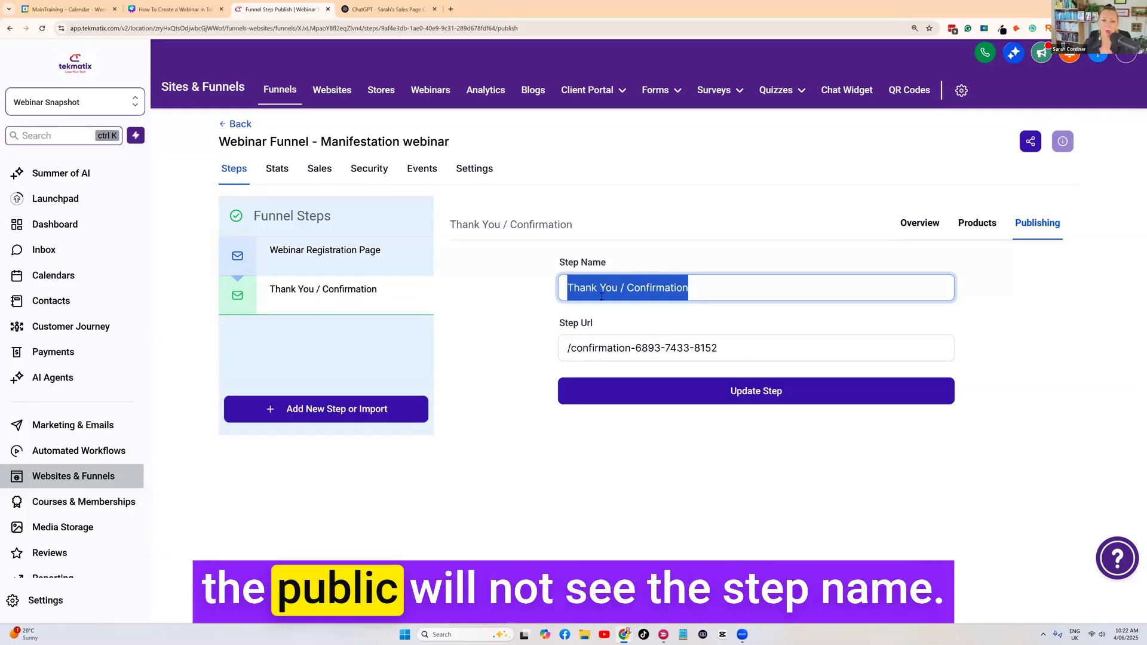
left_click_drag(608, 265, 557, 267)
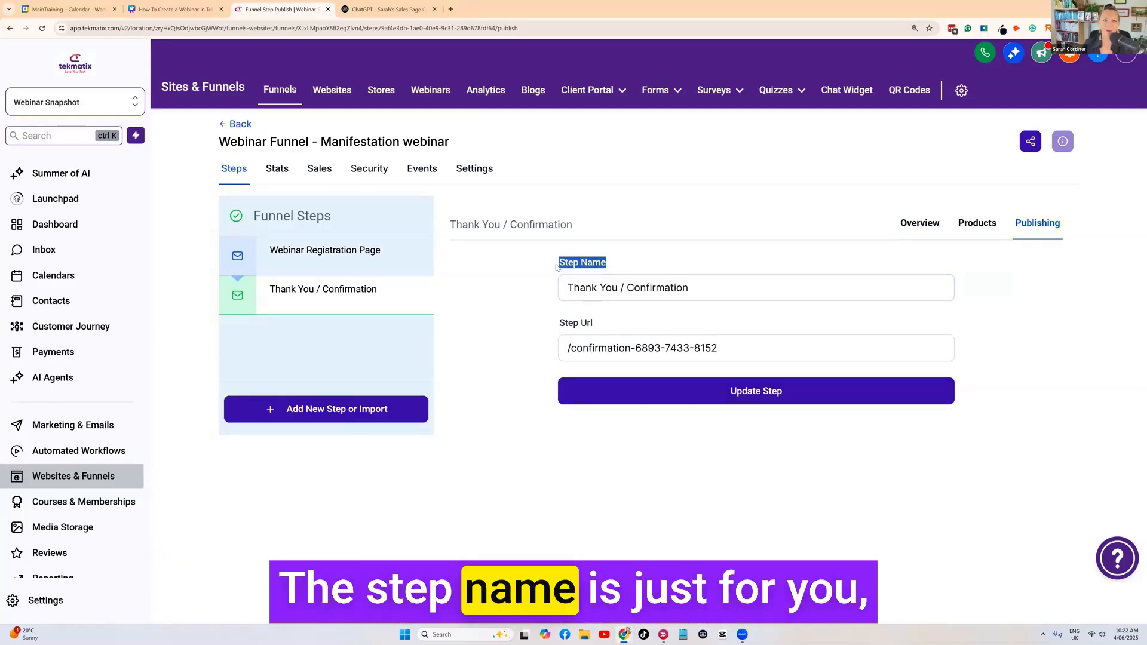
Set the Thank You / Confirmation step's URL to /manifestation-confirmed and update the step
left_click_drag(718, 349, 578, 352)
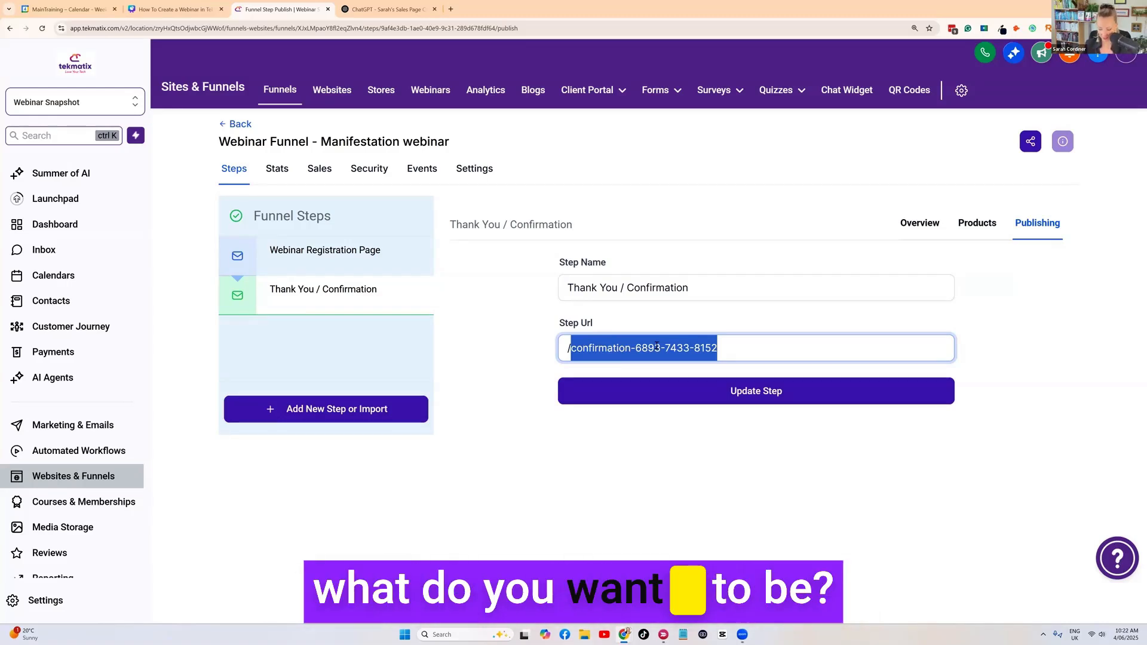
type("ma")
key("BackSpace")
key("BackSpace")
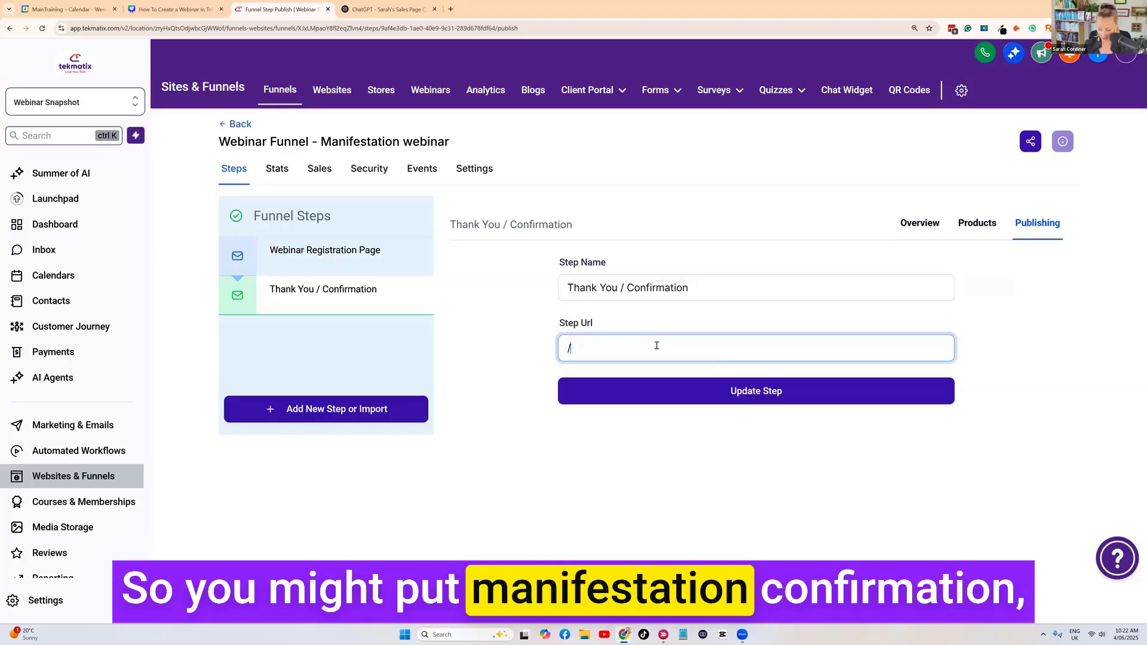
type("manifestation ")
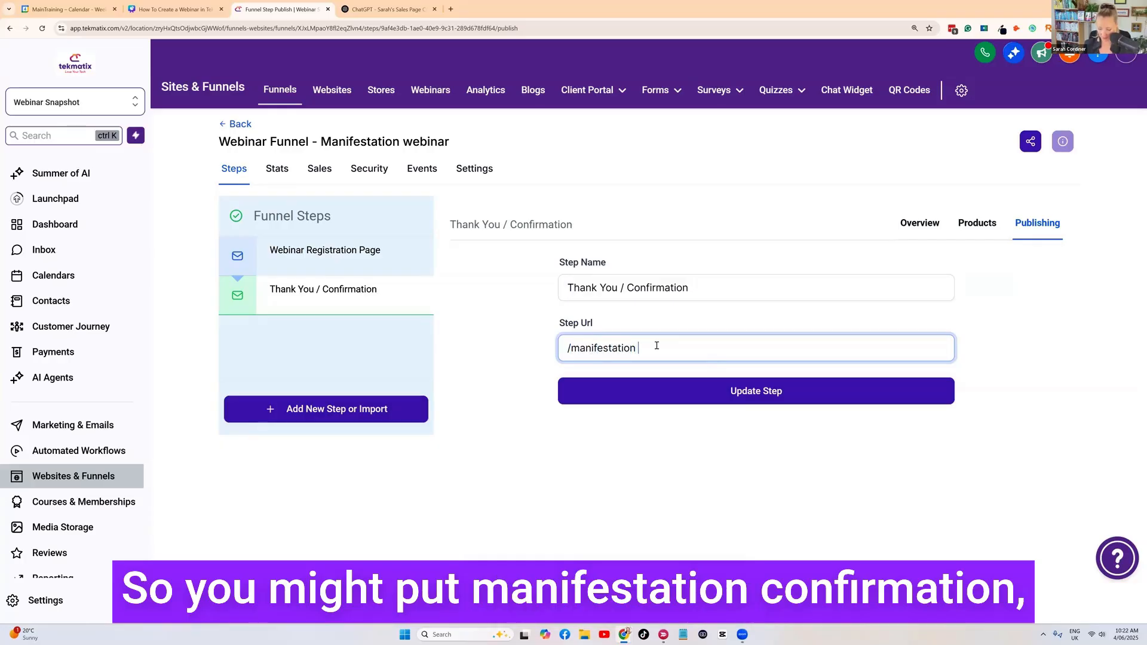
type("-coformation")
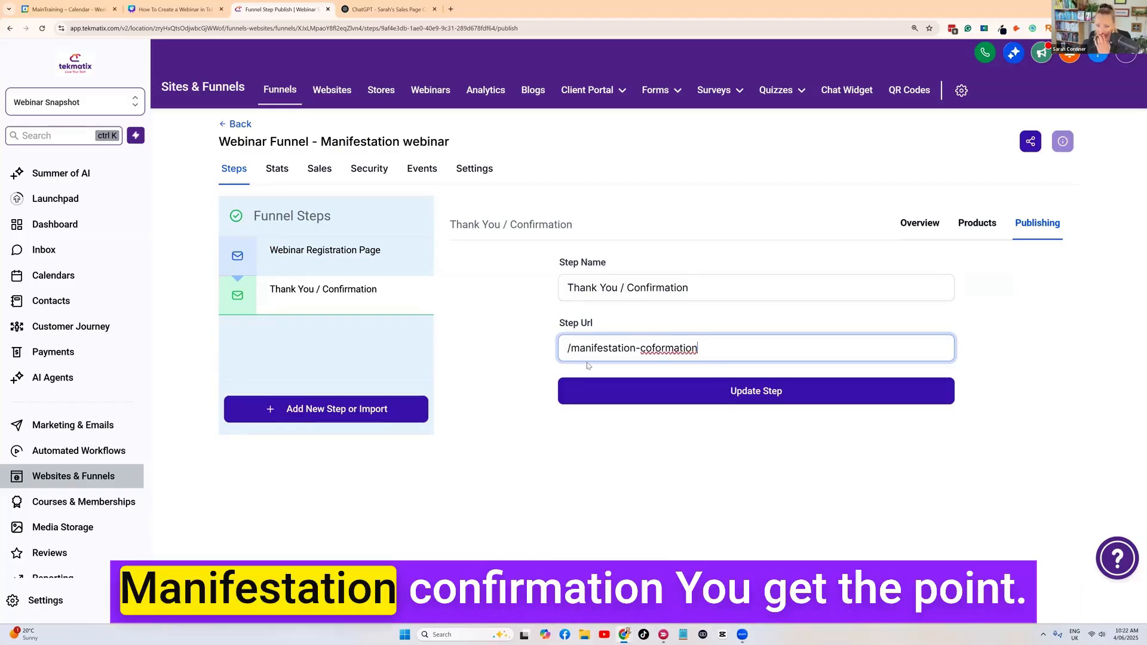
left_click(651, 349, "shift")
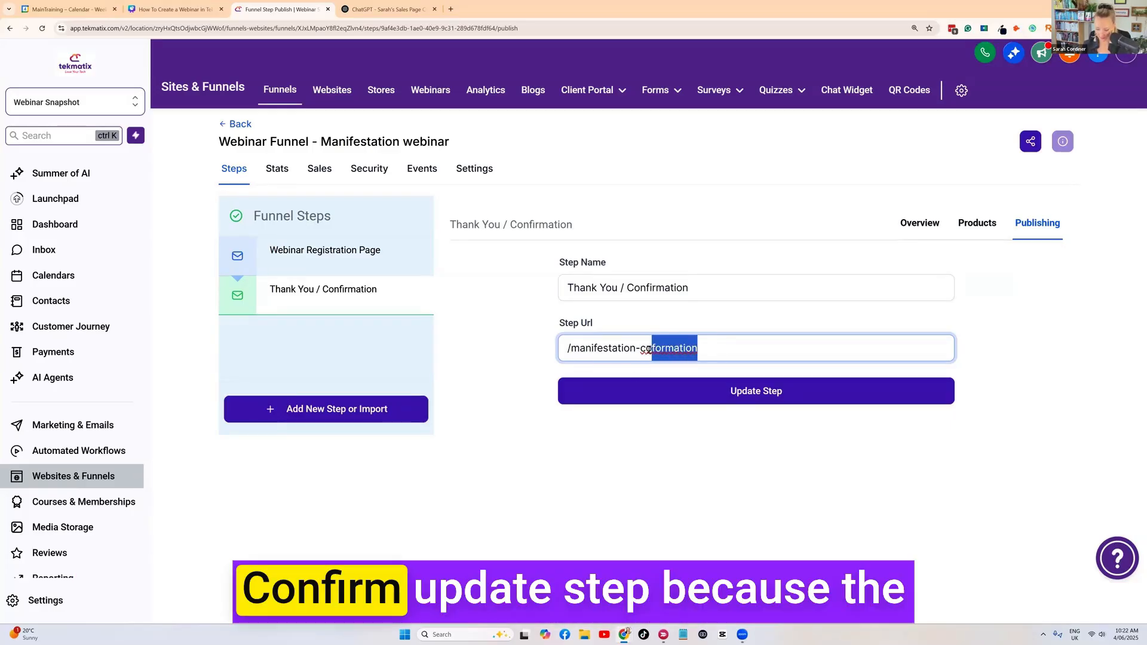
type("nfirmed")
left_click(771, 396)
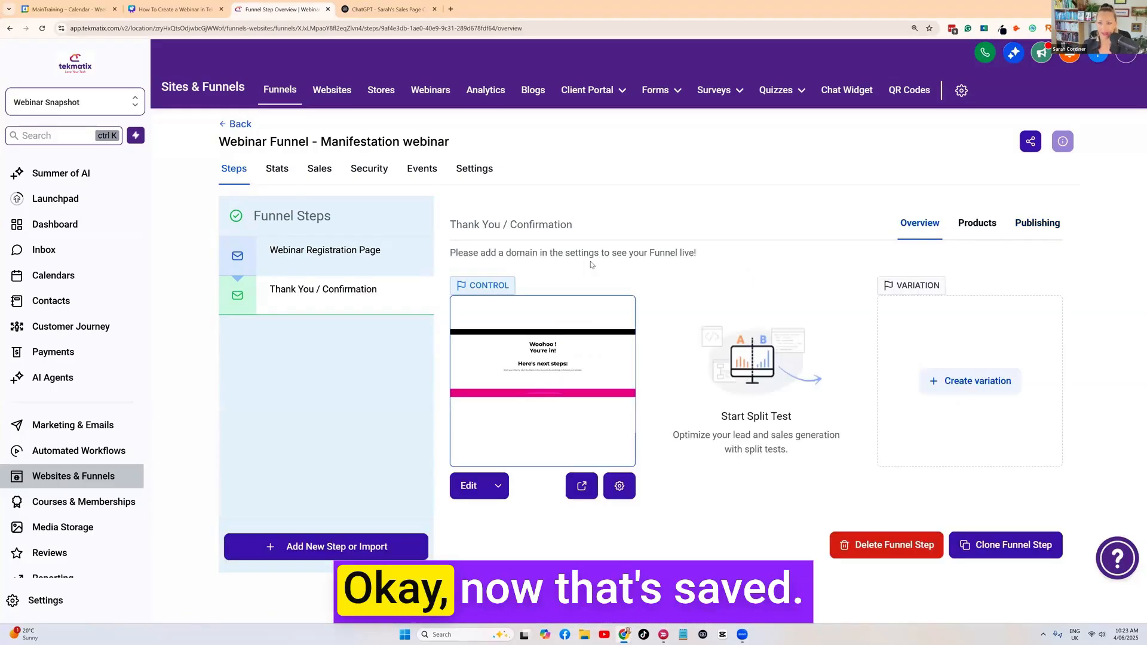
Open the Webinar Registration Page in the page builder and look over the template's section layout
left_click(338, 255)
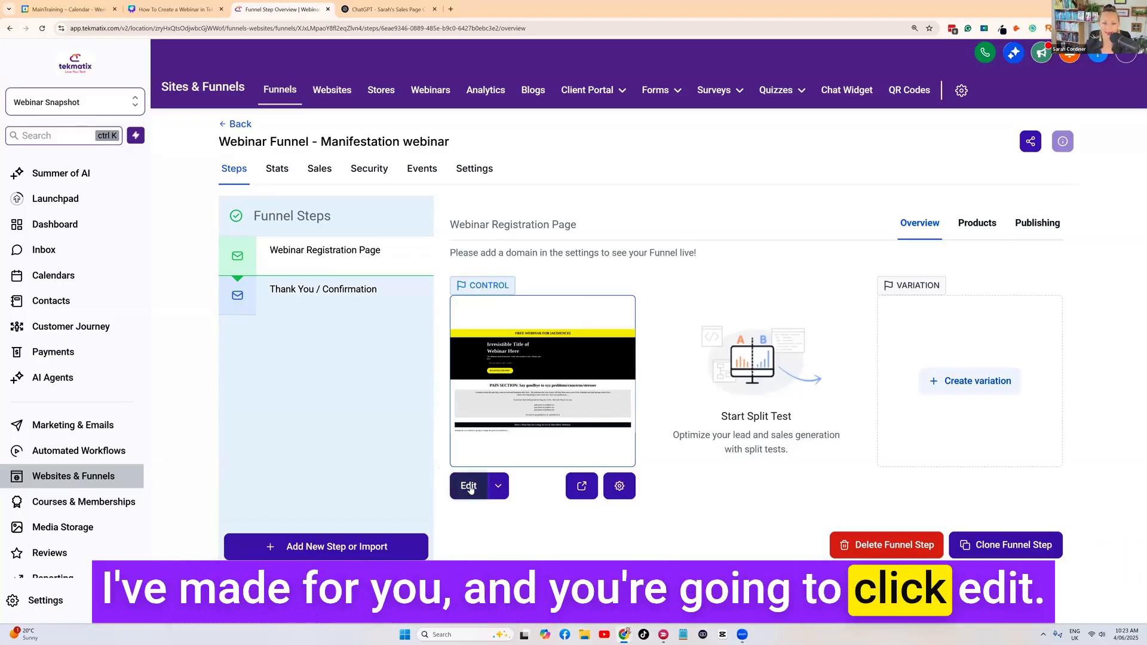
left_click(469, 487)
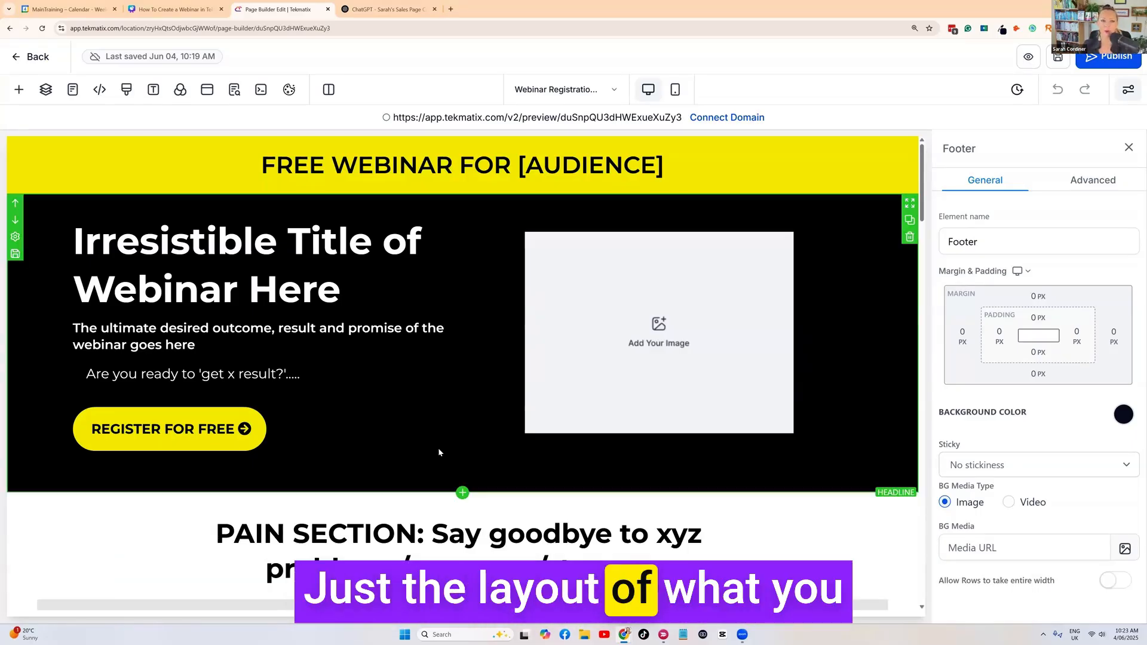
scroll(463, 431, "down", 6)
scroll(461, 410, "down", 9)
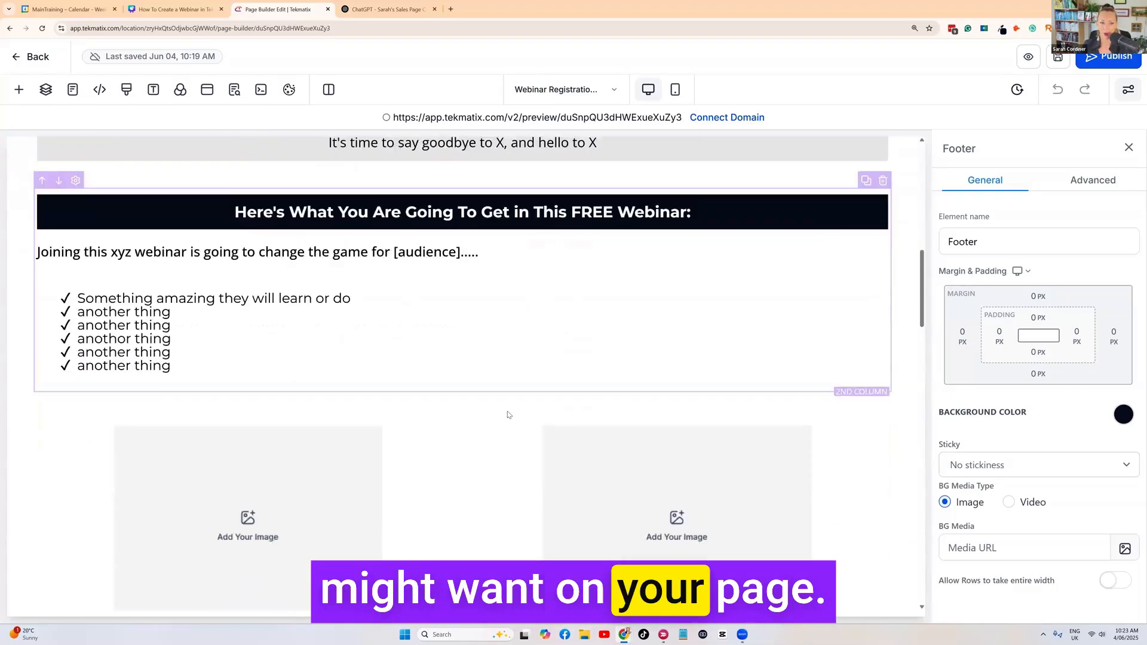
scroll(341, 411, "up", 8)
scroll(339, 411, "up", 8)
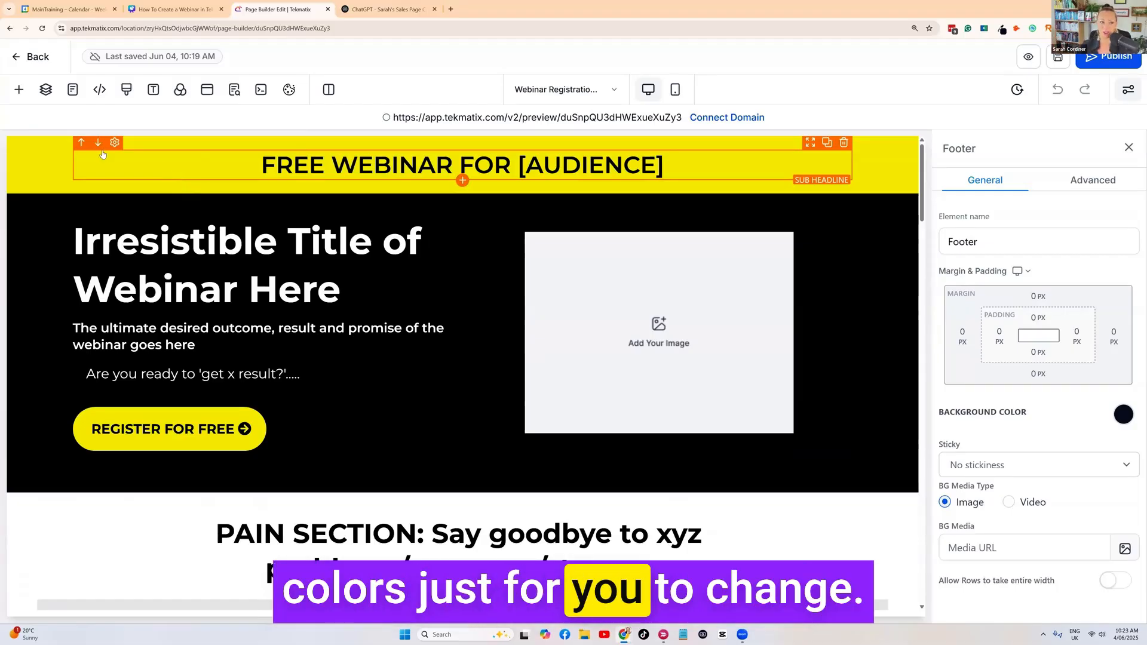
Add the custom color #D09DC6 and apply it as the background of the yellow FREE WEBINAR FOR [AUDIENCE] banner section
left_click(38, 150)
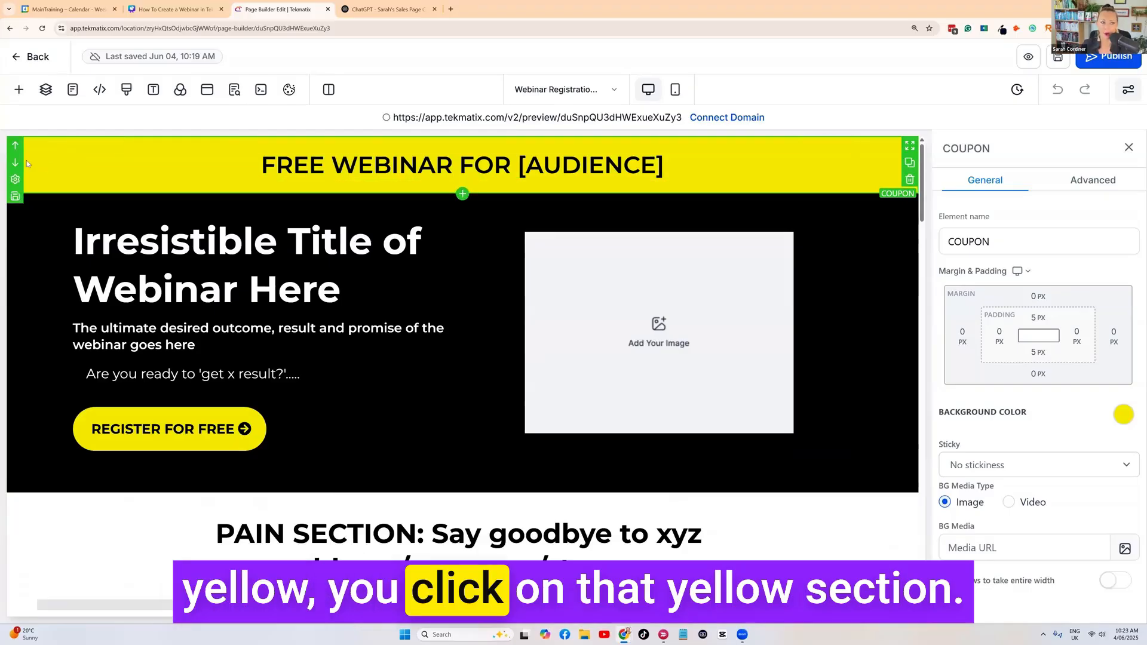
left_click(1123, 414)
scroll(1032, 323, "down", 3)
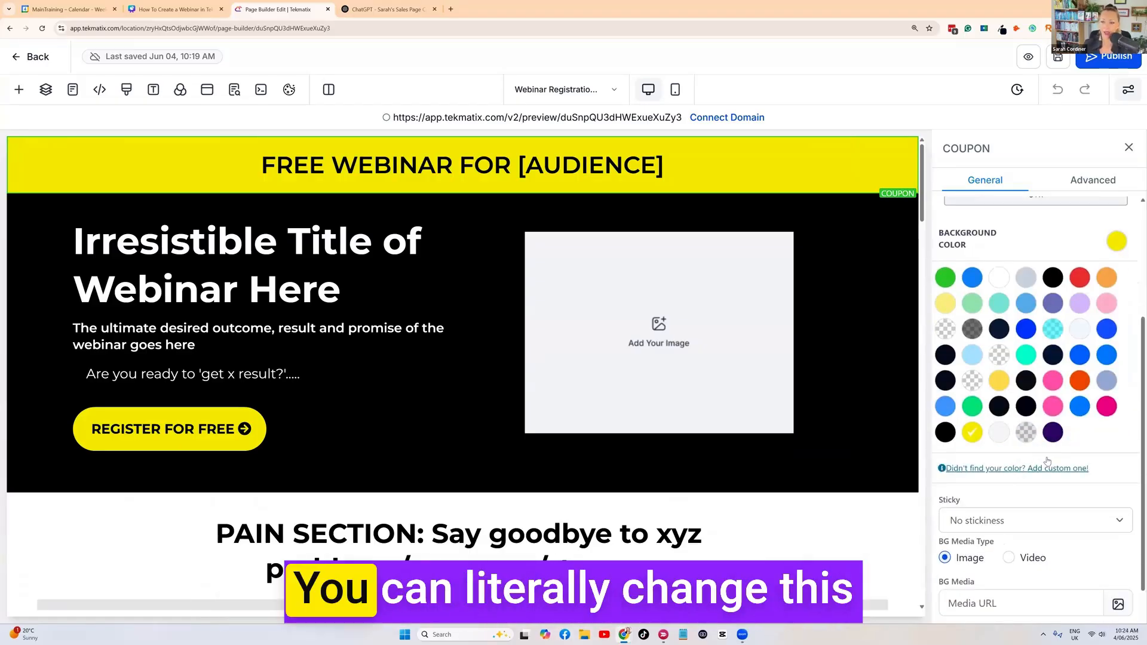
scroll(1054, 471, "down", 2)
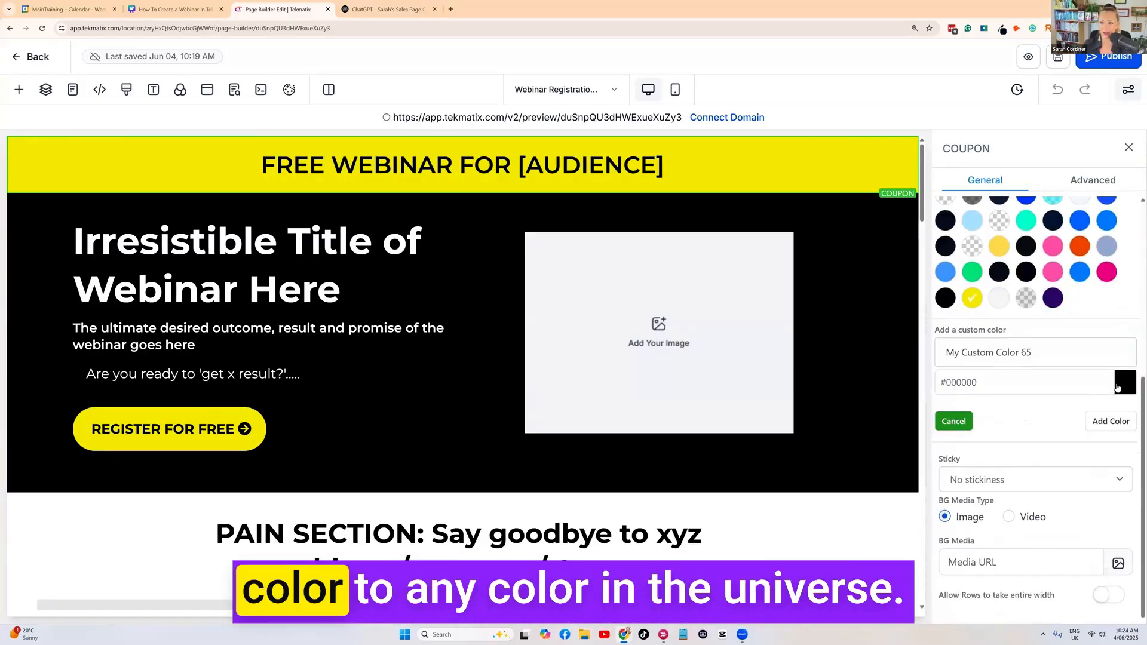
left_click(1124, 383)
scroll(1035, 398, "down", 3)
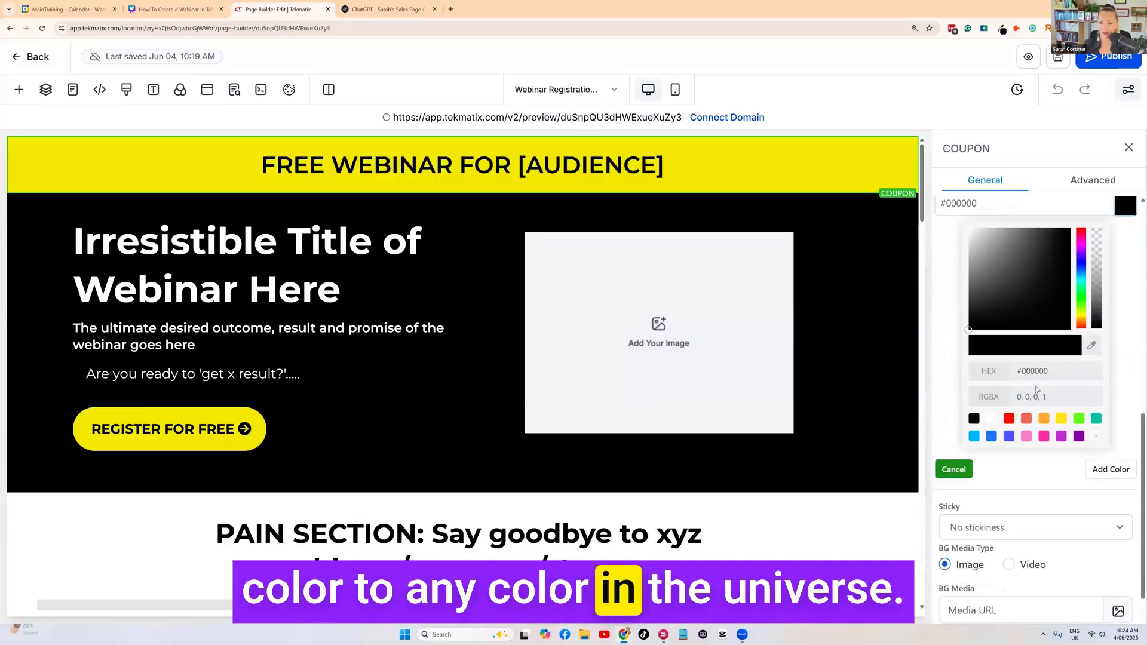
scroll(1035, 399, "up", 1)
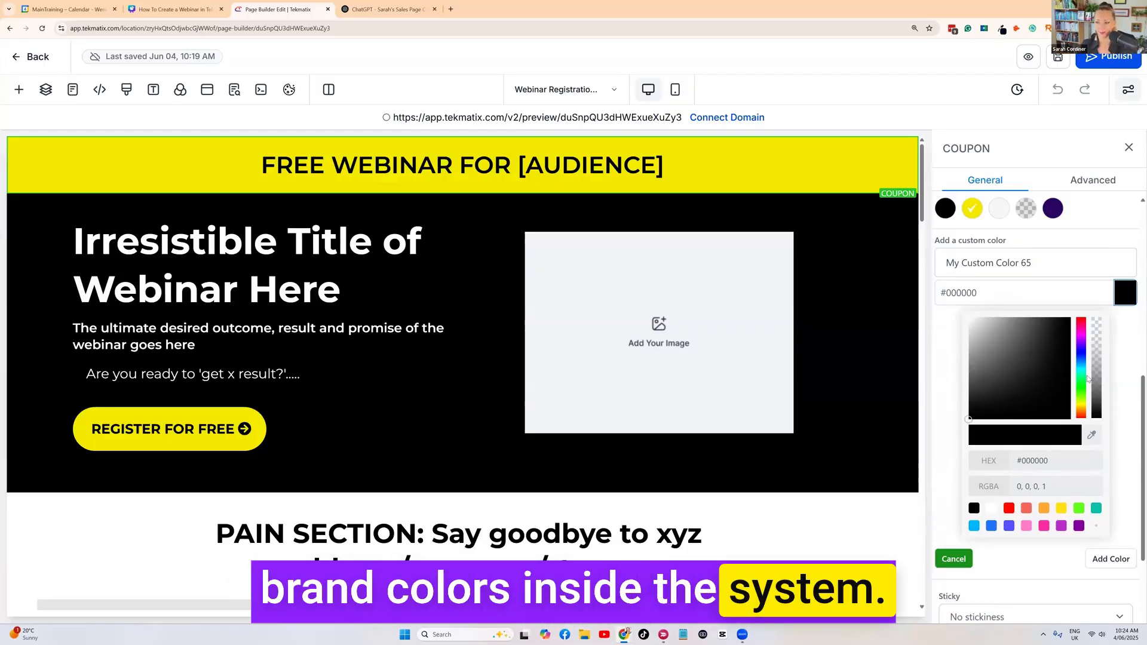
left_click(1081, 332)
left_click(1071, 318)
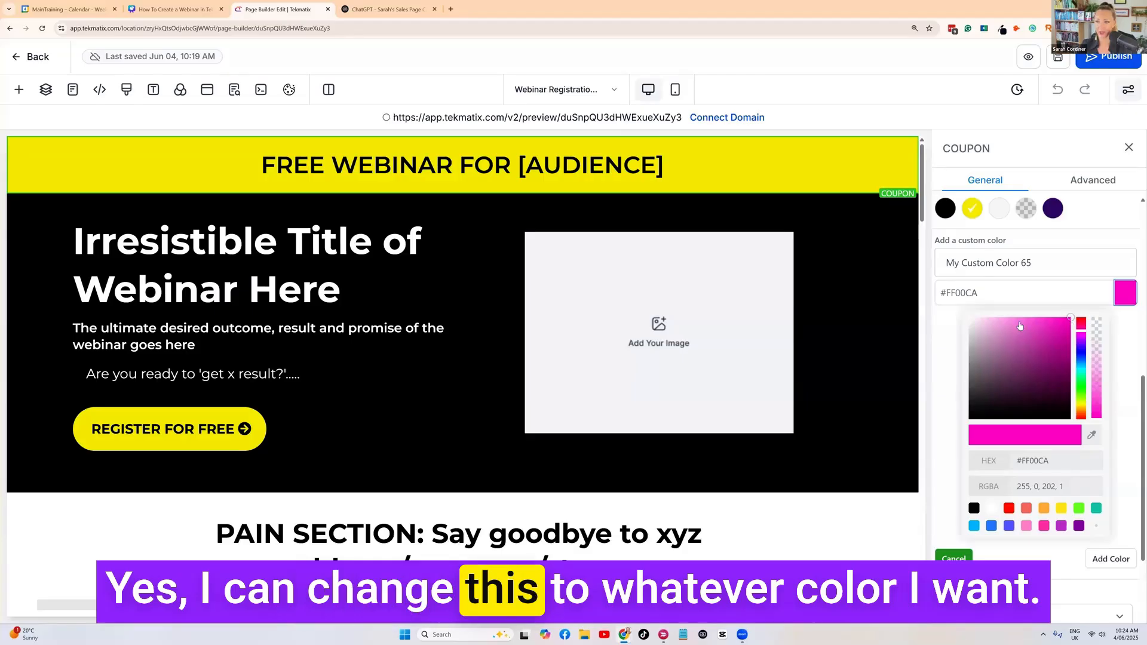
left_click_drag(984, 339, 994, 339)
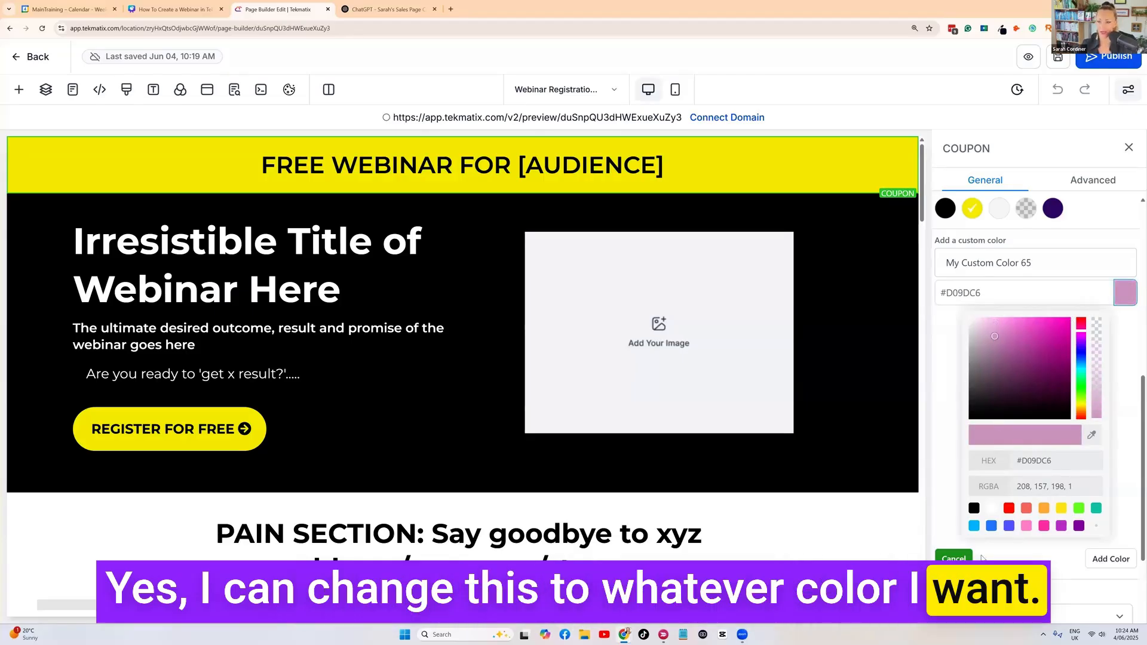
left_click(1111, 559)
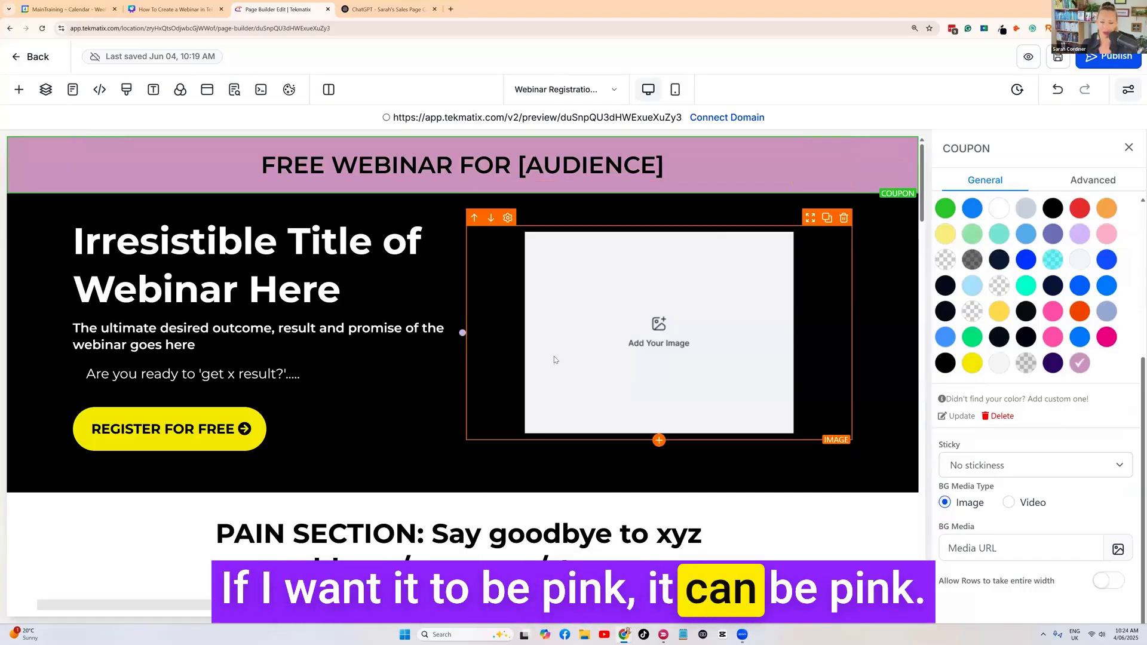
Review the webinar title's typography, color, spacing and animation options, trying centered alignment and restoring left alignment
left_click(278, 290)
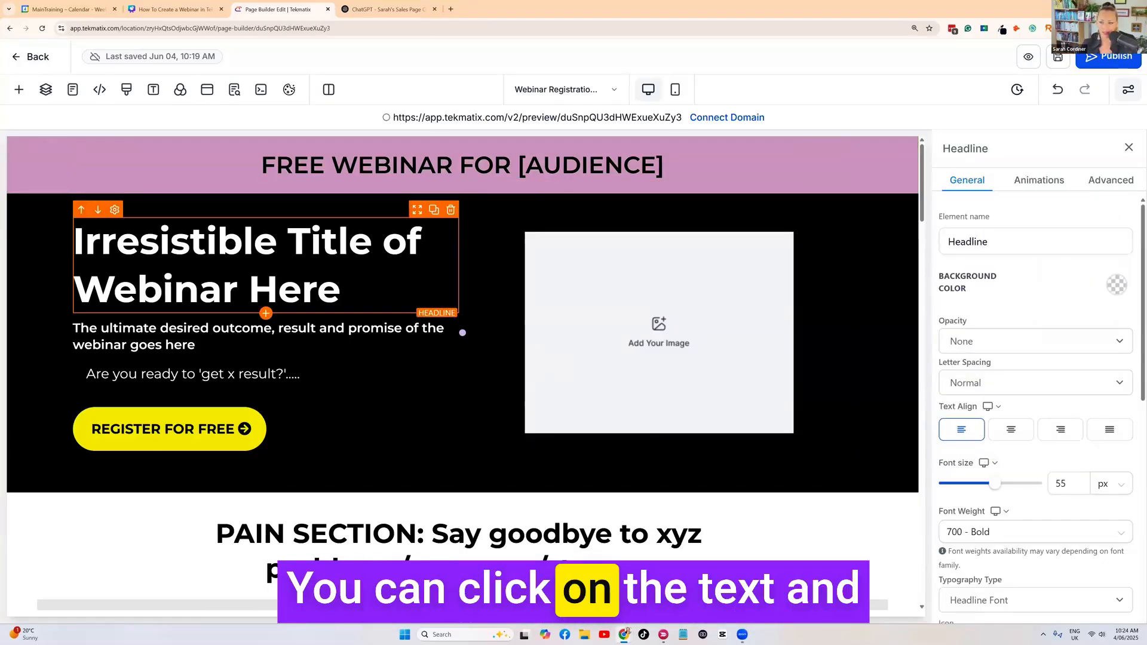
scroll(1030, 378, "down", 5)
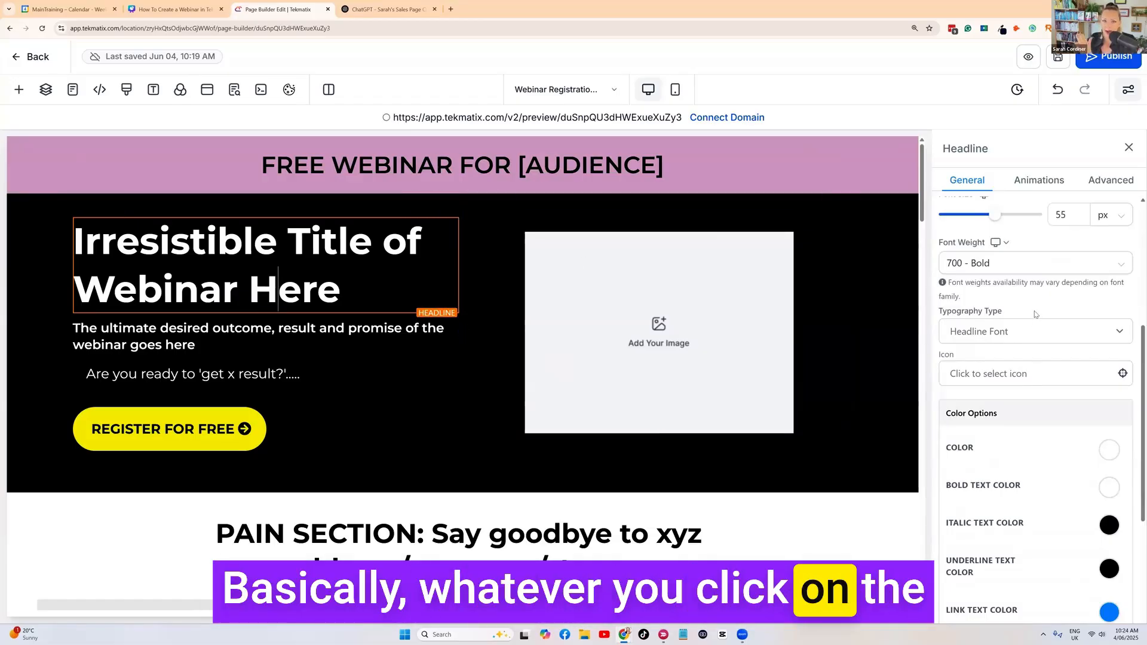
scroll(1052, 335, "down", 3)
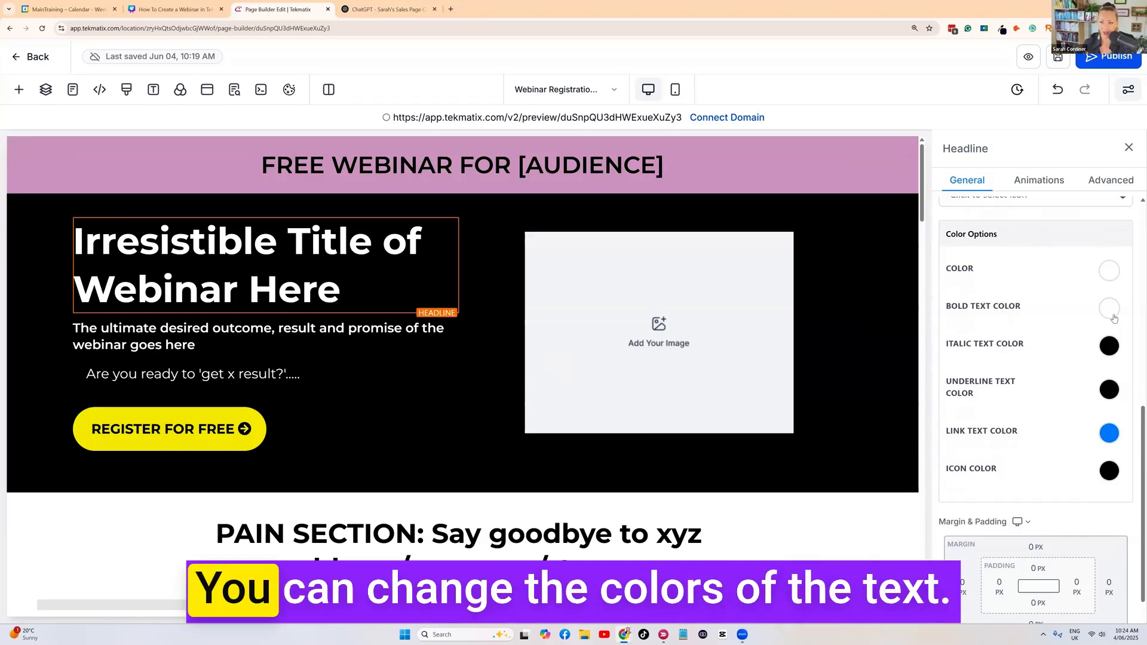
scroll(1039, 475, "down", 1)
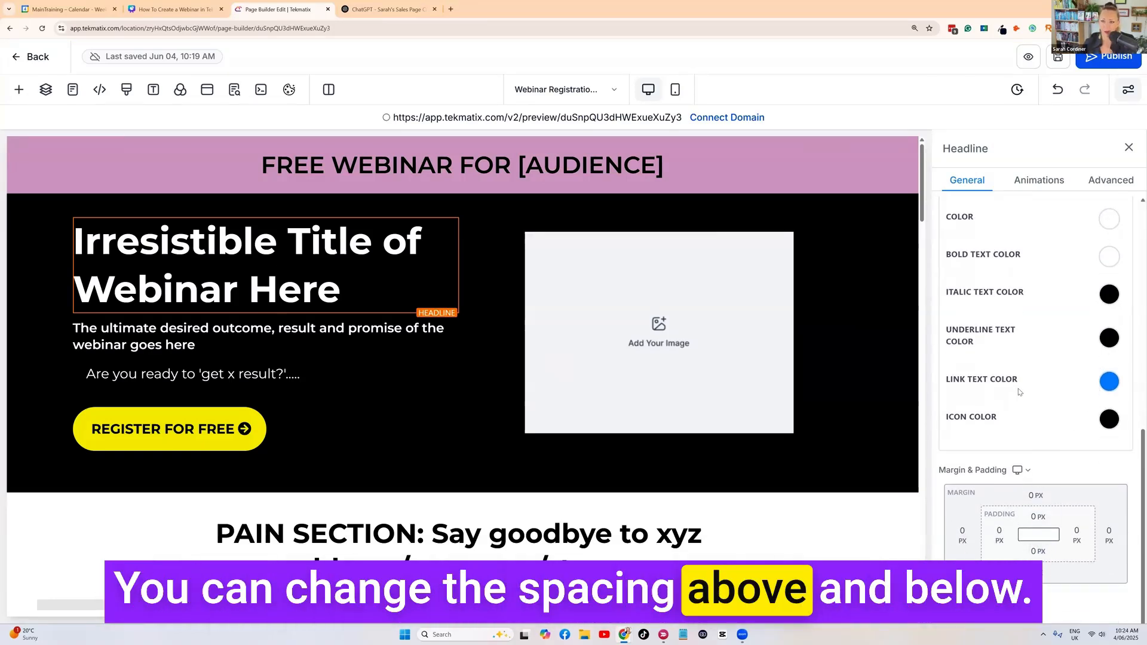
scroll(1018, 370, "up", 7)
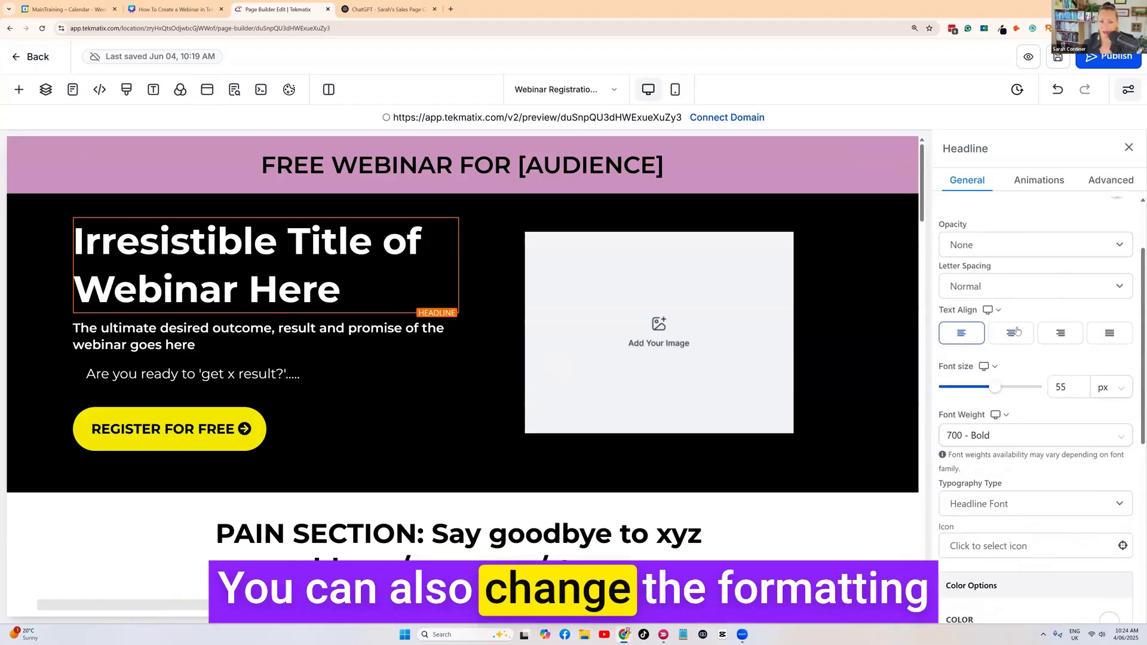
left_click(1017, 332)
left_click(969, 339)
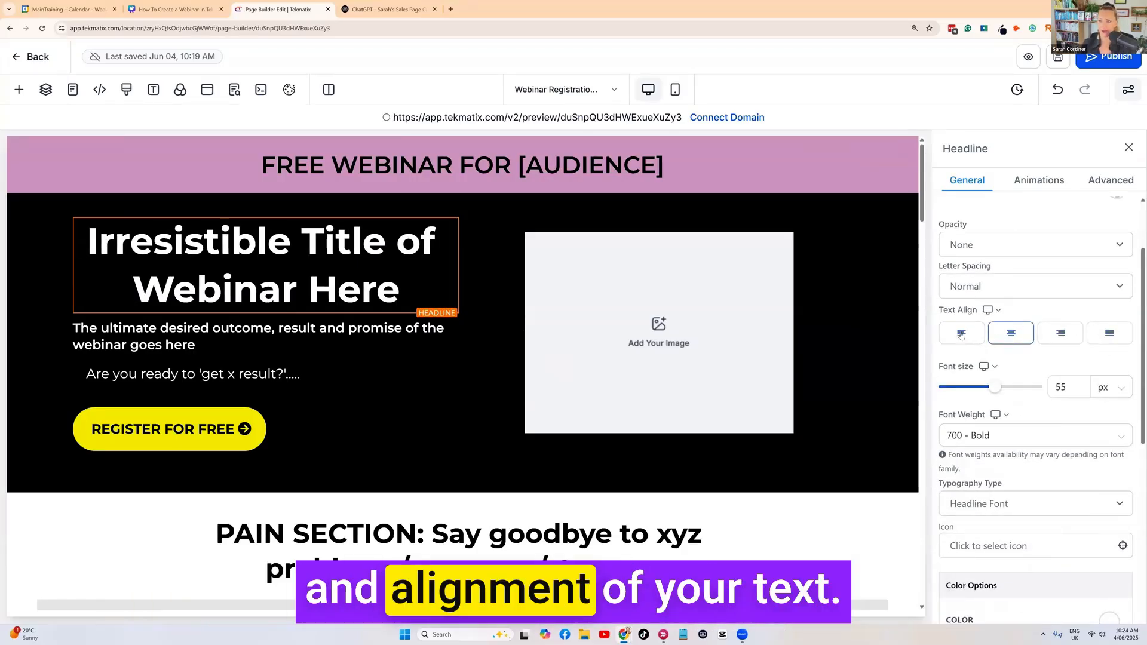
left_click(1045, 181)
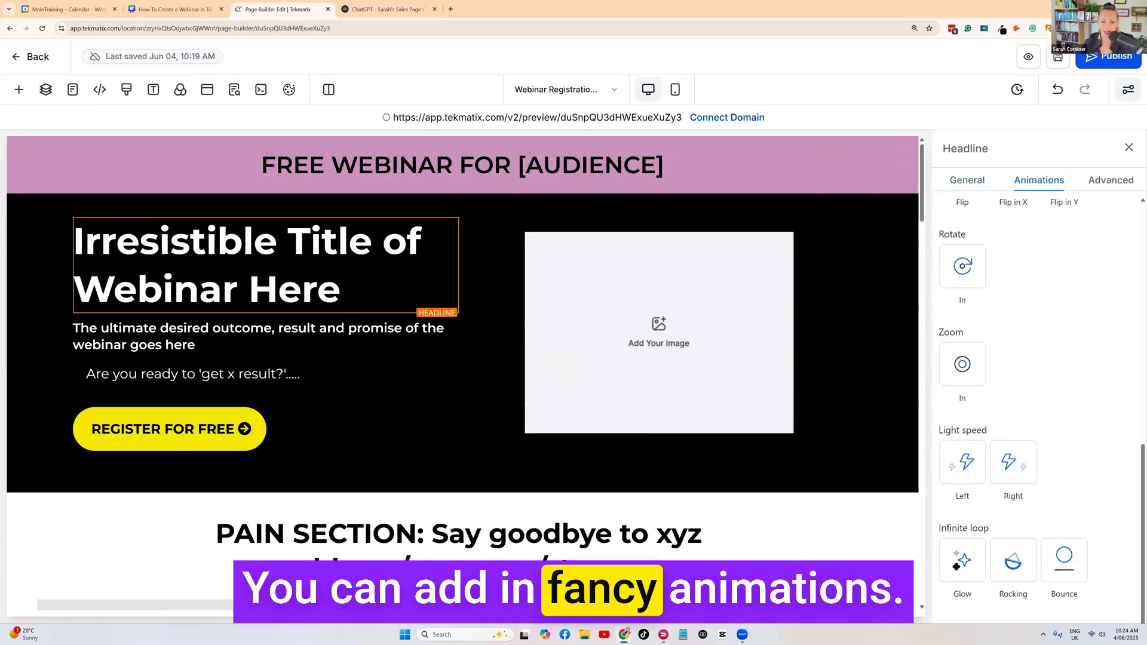
Replace the placeholder webinar title with "Manifest Your Million Dollar Business"
left_click(342, 291)
left_click_drag(342, 291, 74, 242)
type("Mani")
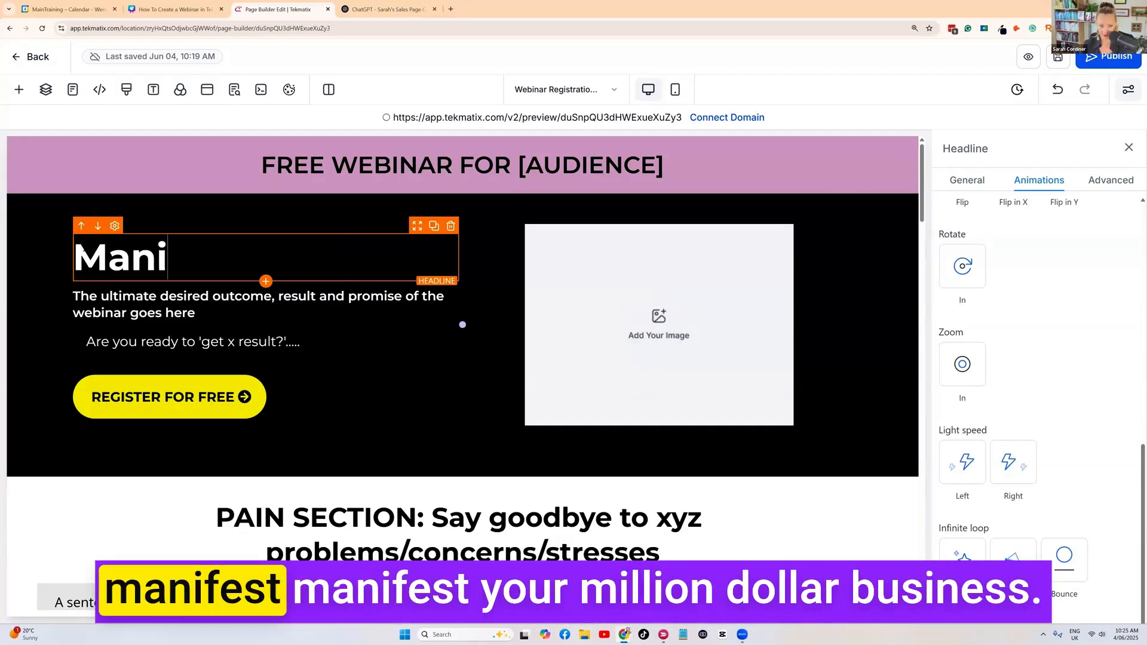
type("ifest")
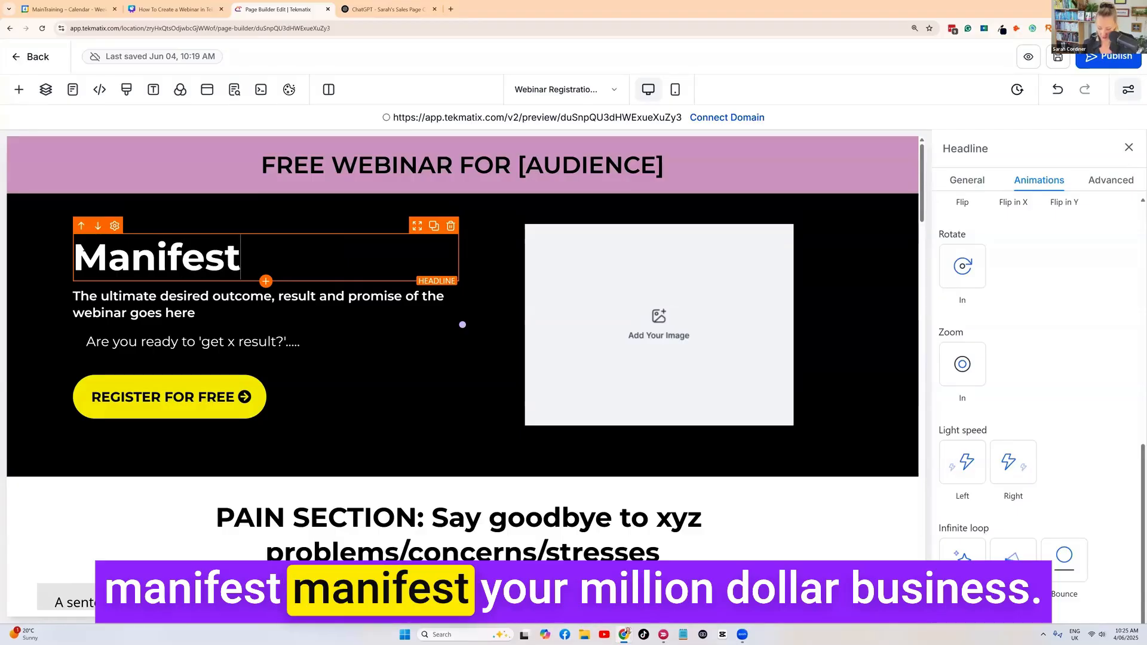
type(" Your Millio")
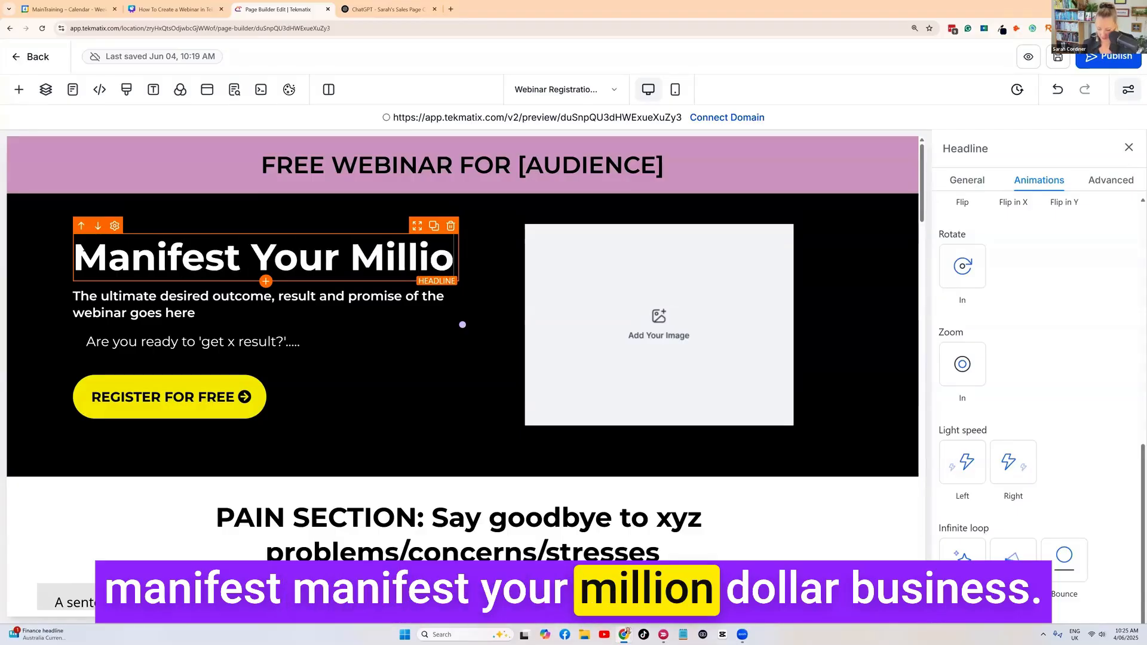
type("n Dollar Business")
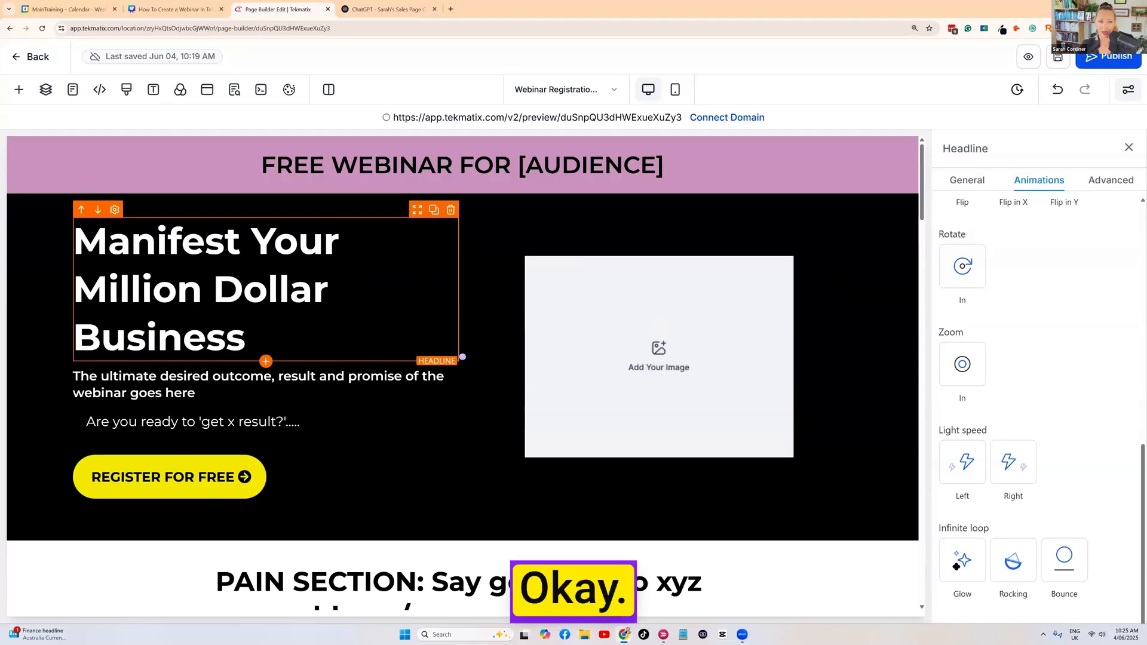
Change the font of the whole webinar title to Raleway
key("ctrl+a")
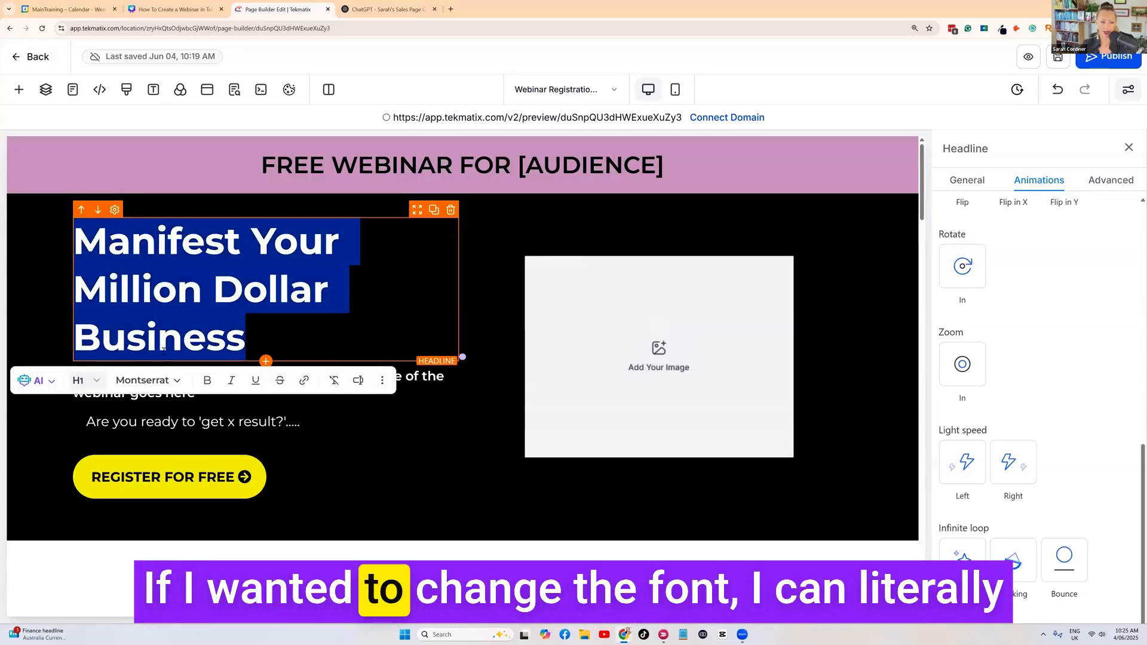
left_click(161, 387)
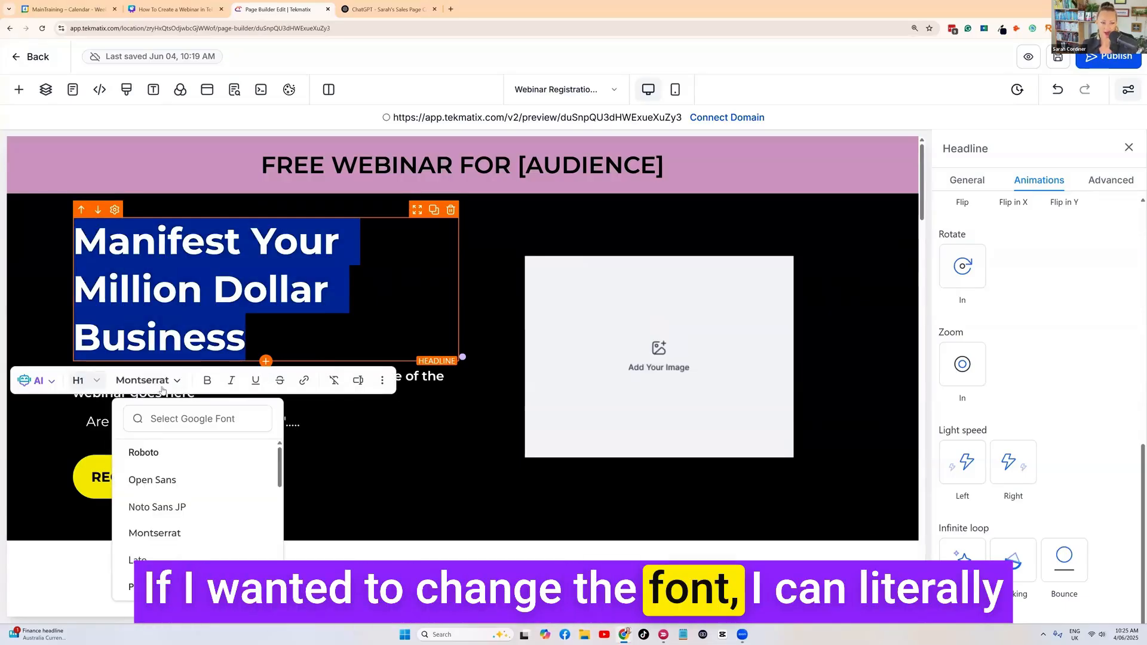
scroll(169, 542, "down", 1)
scroll(169, 542, "down", 3)
left_click(174, 544)
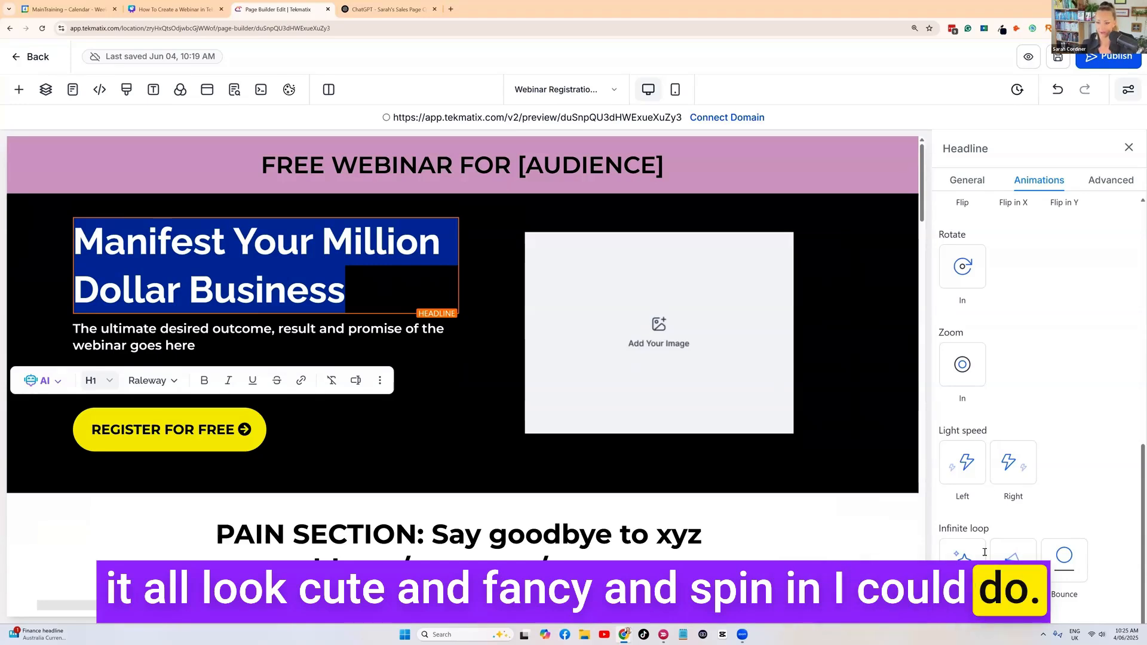
Try out several entrance animations on the title, including Fade In, Fade Left, Flip in X, Rotate In and Zoom In
scroll(1026, 498, "up", 7)
scroll(989, 298, "up", 3)
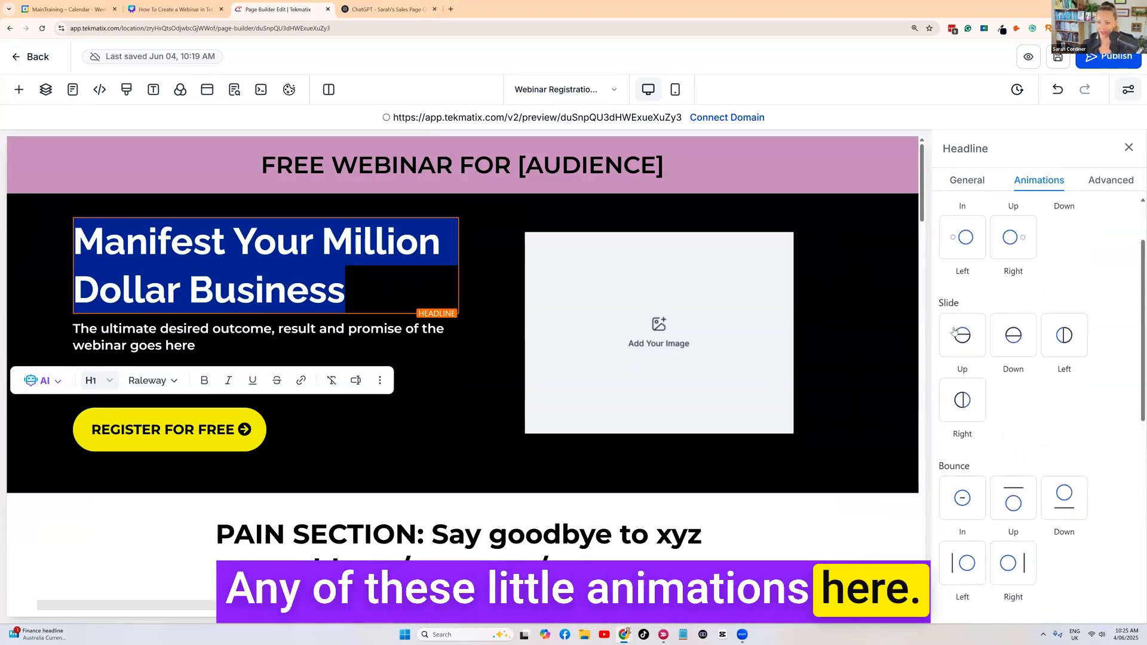
left_click(962, 257)
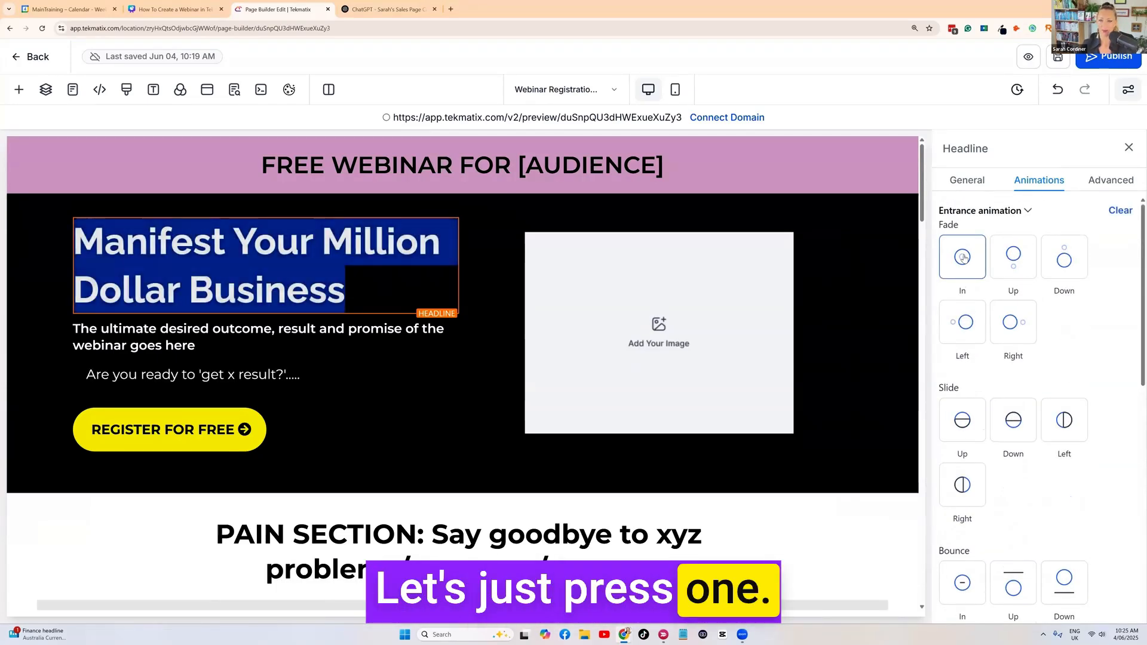
left_click(966, 326)
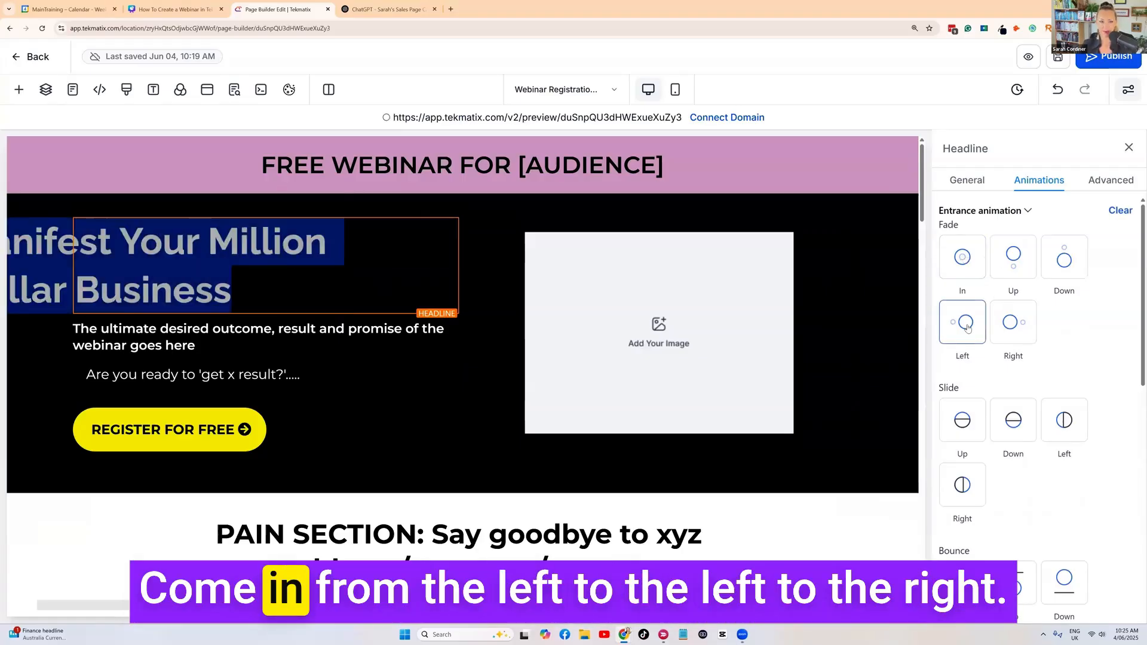
scroll(968, 329, "down", 2)
left_click(963, 285)
scroll(991, 399, "down", 5)
left_click(1013, 297)
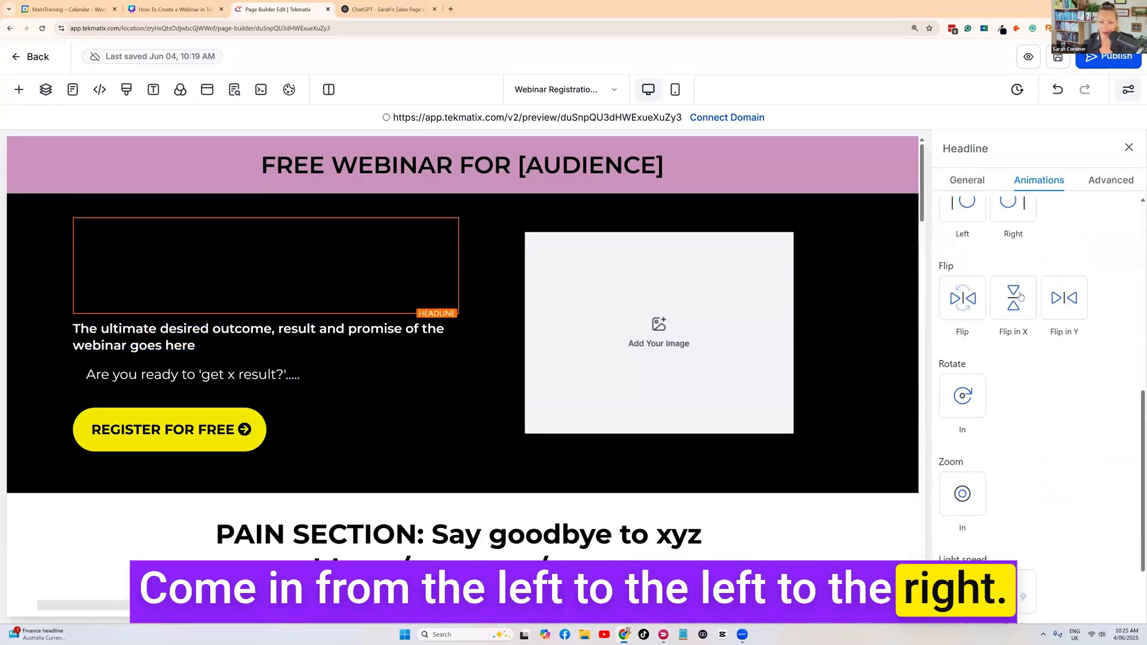
scroll(961, 382, "down", 2)
left_click(962, 266)
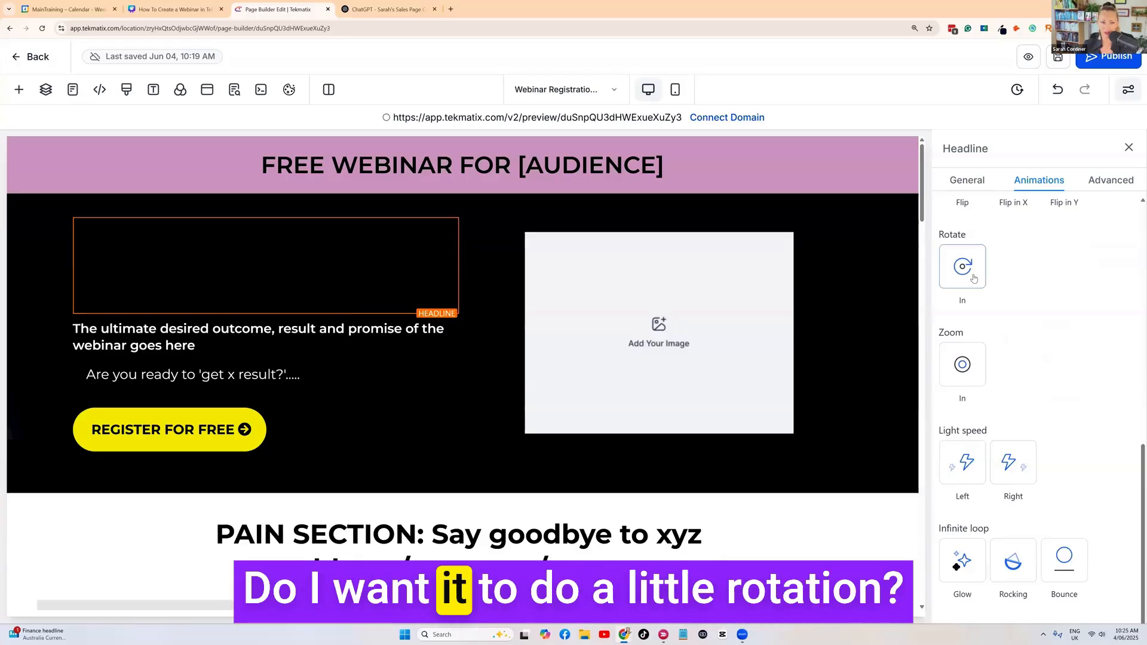
left_click(970, 363)
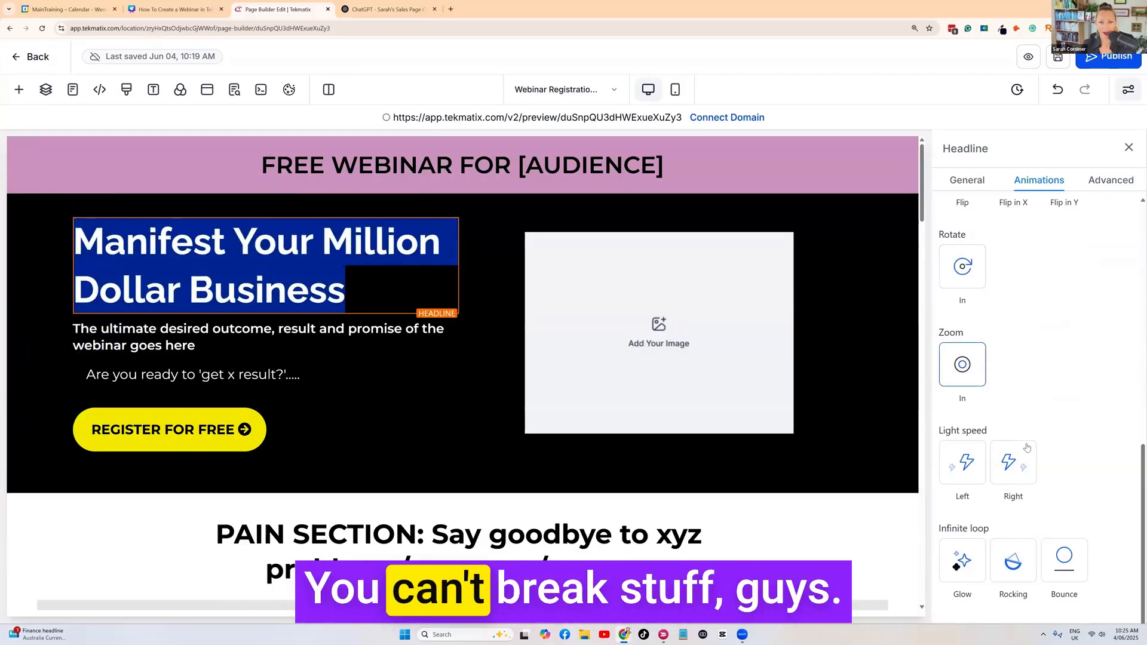
Apply the Light speed Left entrance animation to the title and save the page
scroll(1037, 377, "up", 3)
scroll(1037, 374, "down", 4)
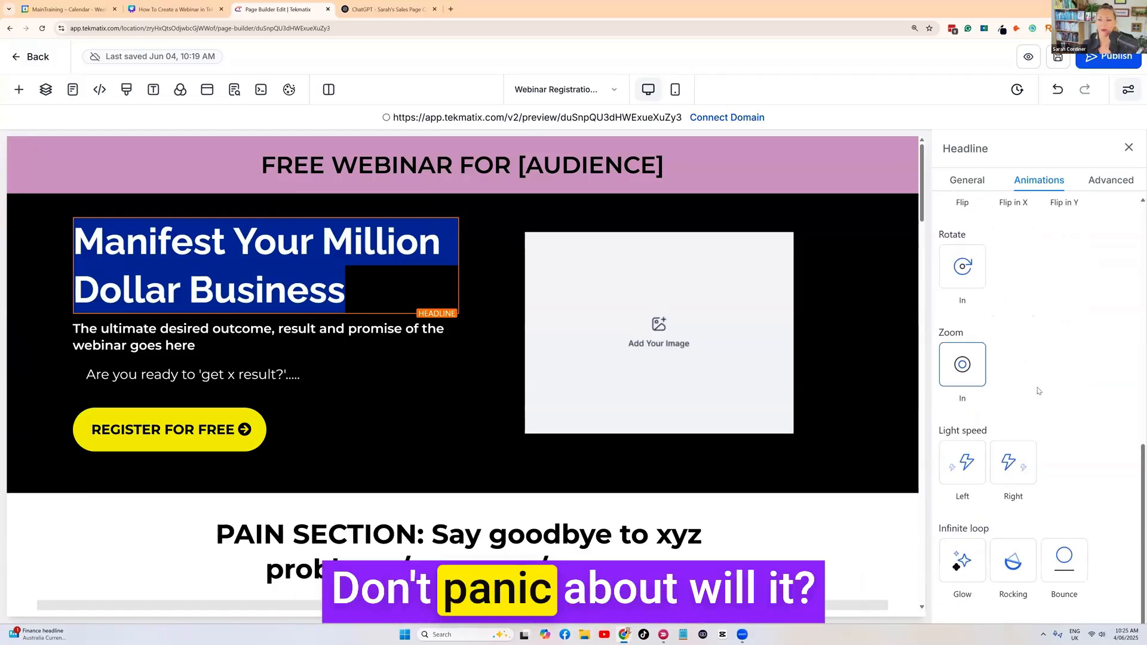
left_click(969, 459)
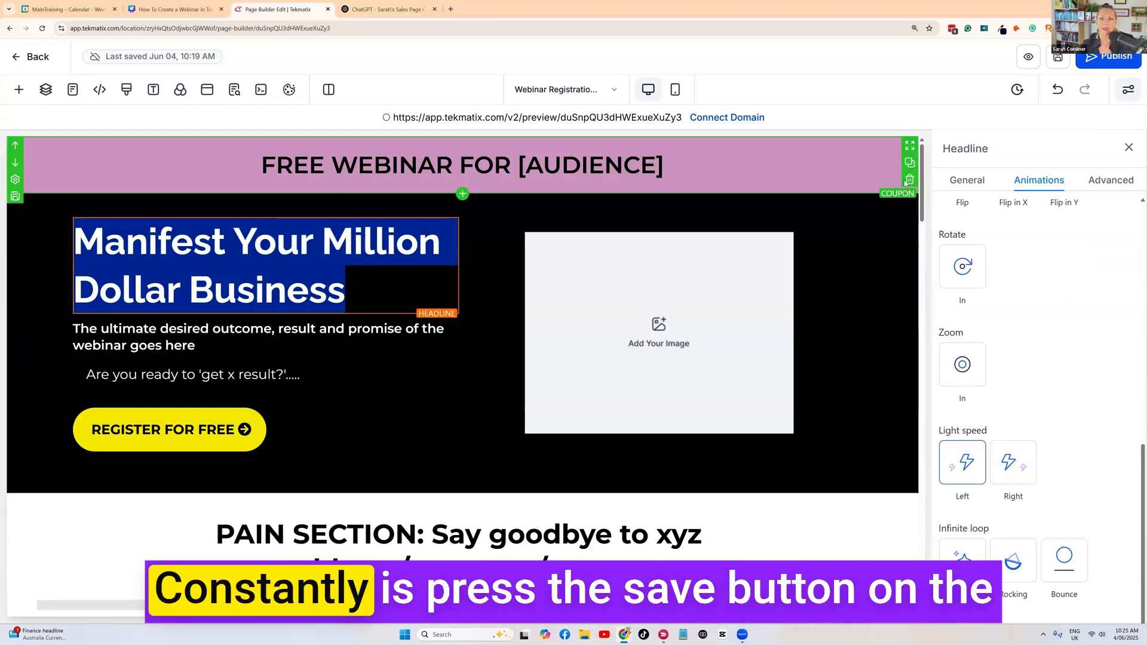
left_click(1058, 58)
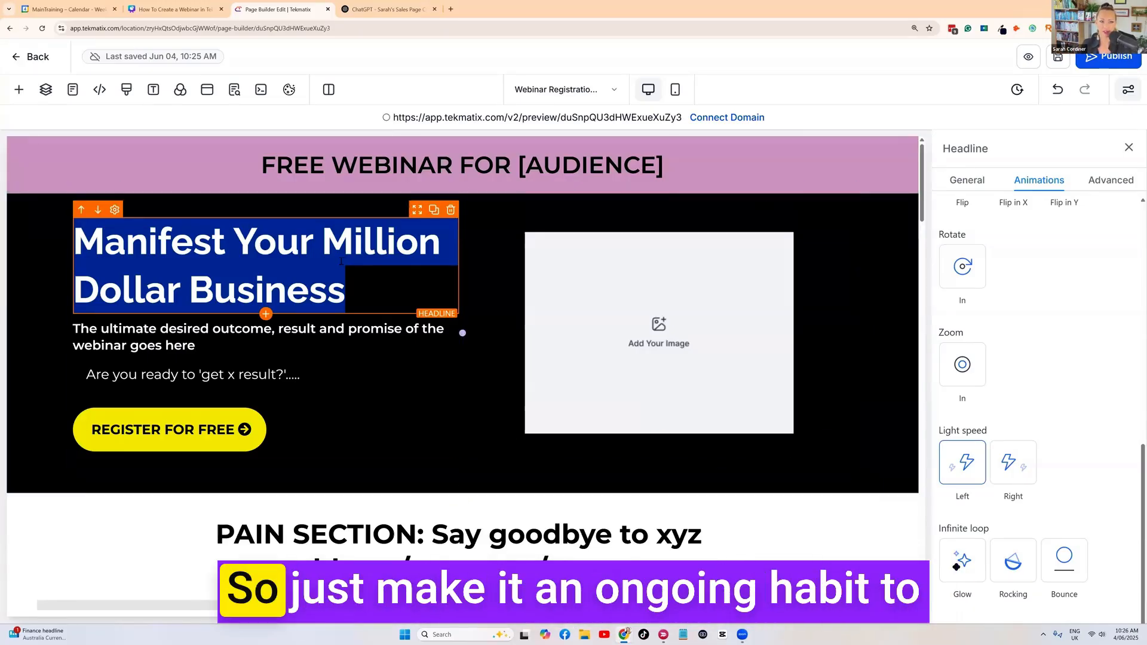
left_click(435, 299)
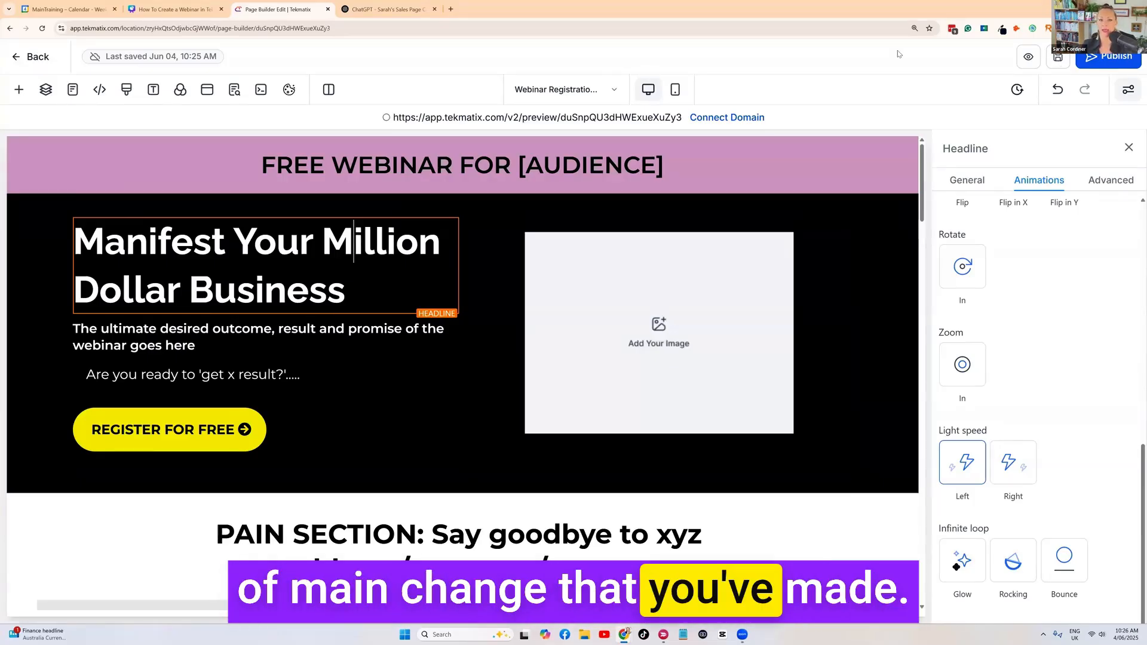
Open the background colour palette of the section that holds the webinar title
left_click(51, 203)
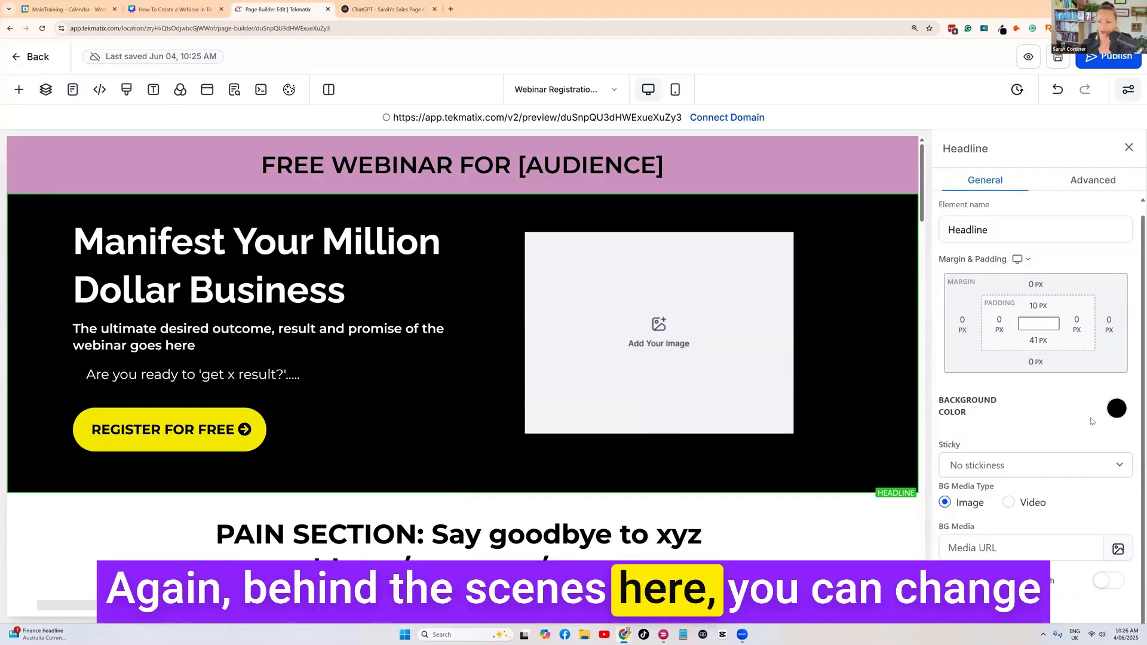
left_click(1117, 409)
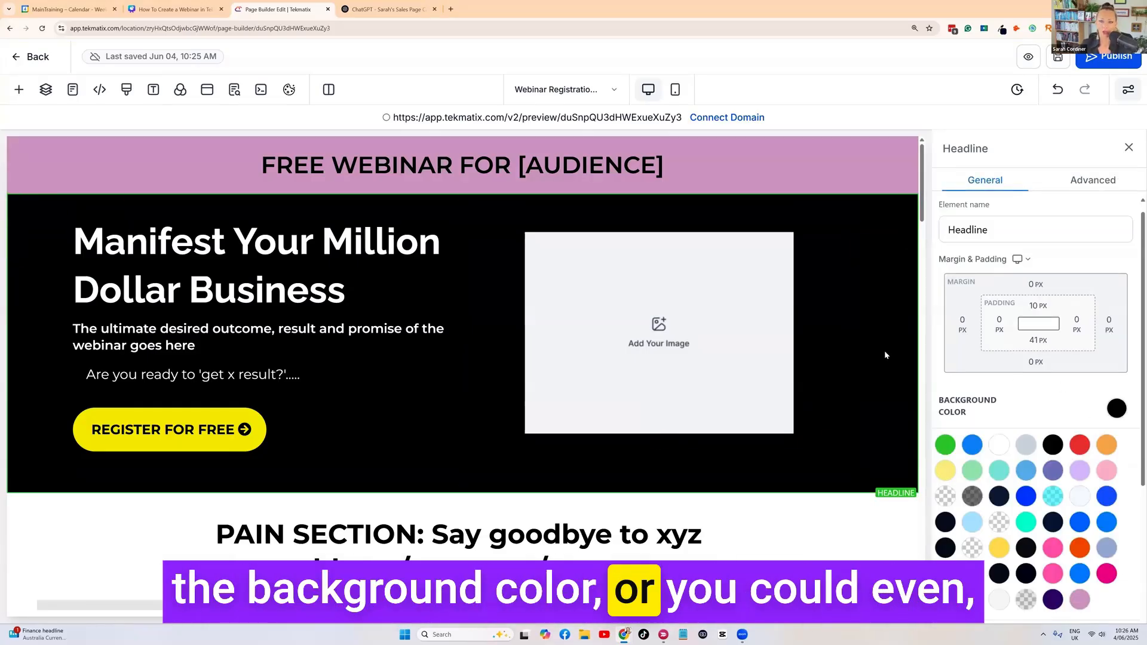
scroll(721, 252, "down", 2)
scroll(876, 255, "up", 2)
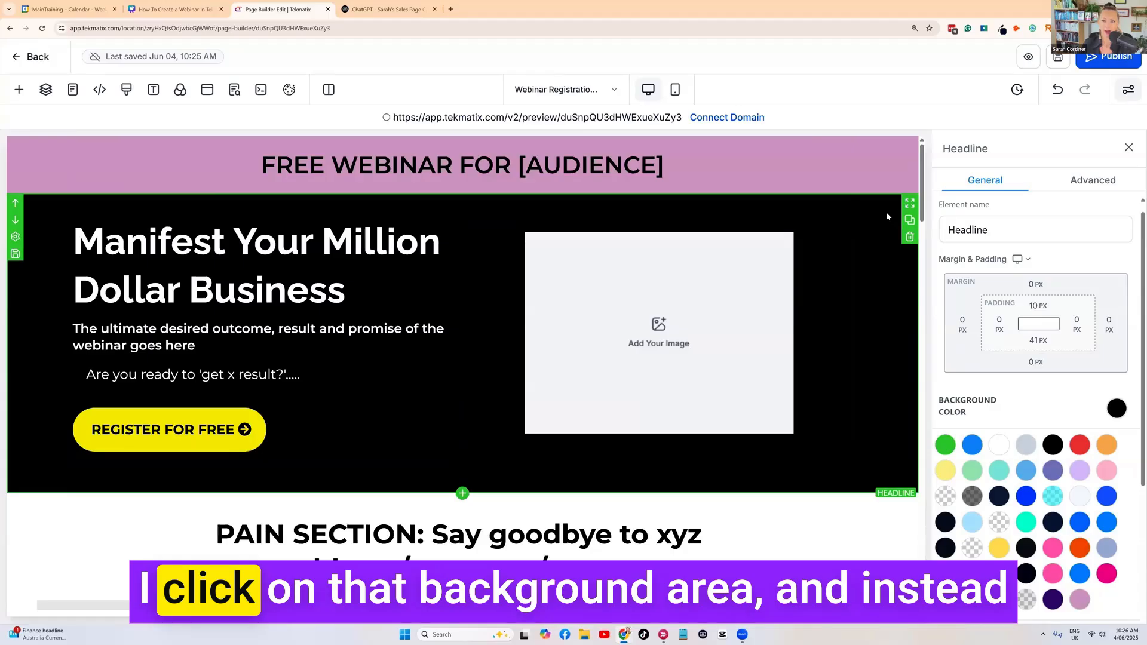
Search the Unsplash stock images for "manifest" and set the yellow banknotes photo as the title section's background media
scroll(1062, 225, "down", 3)
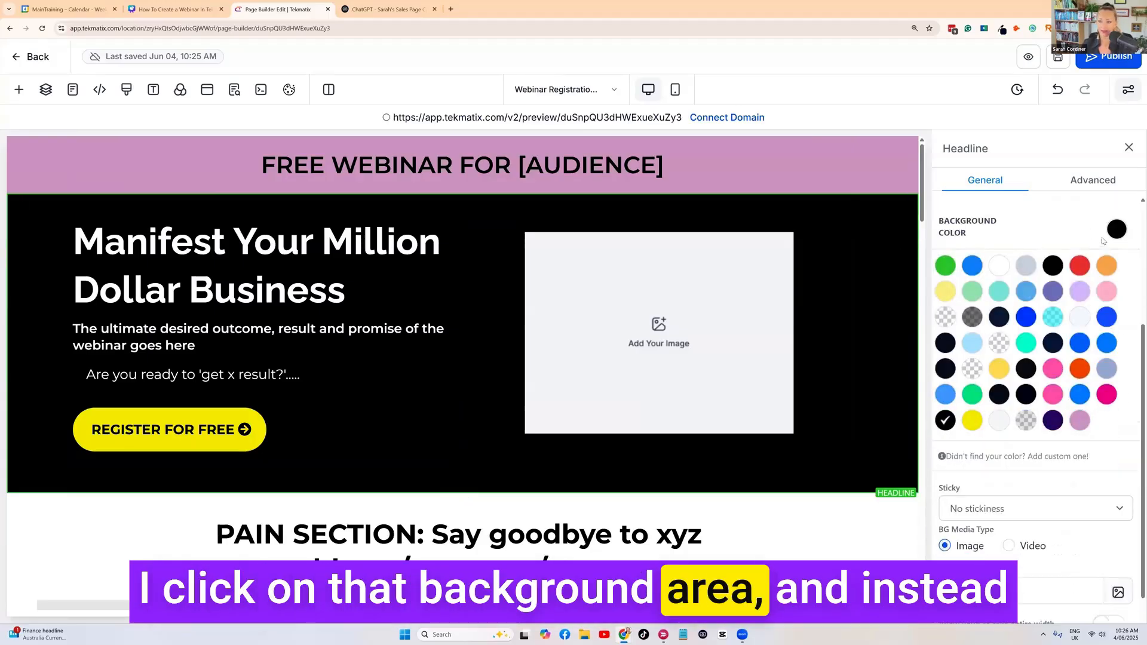
scroll(1103, 241, "down", 1)
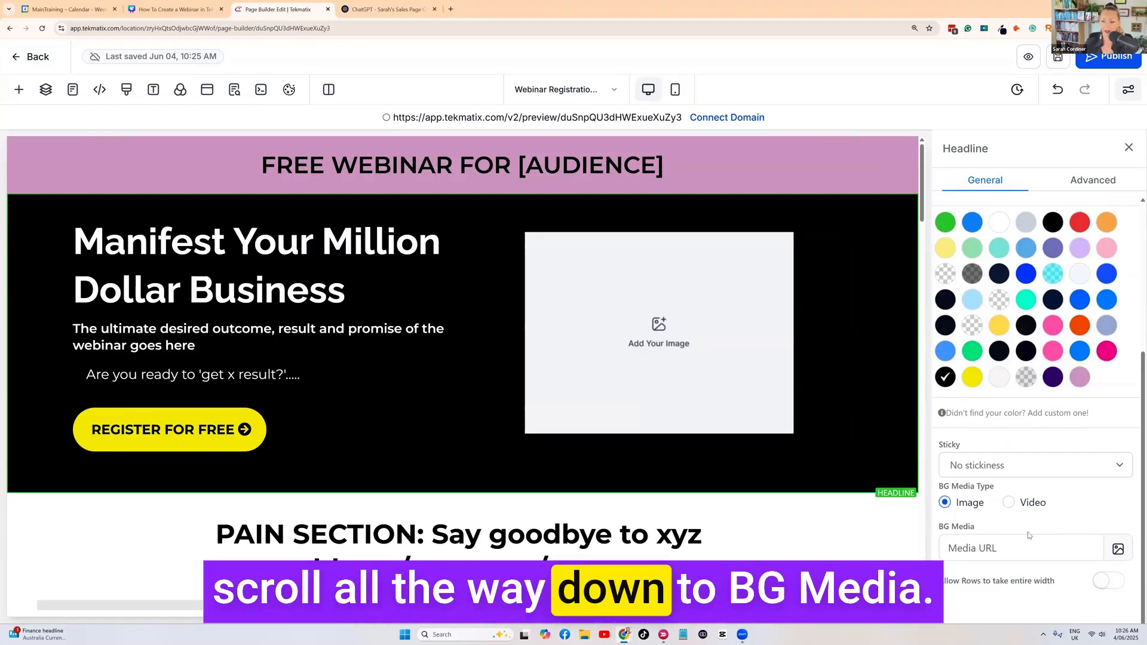
left_click_drag(978, 531, 985, 530)
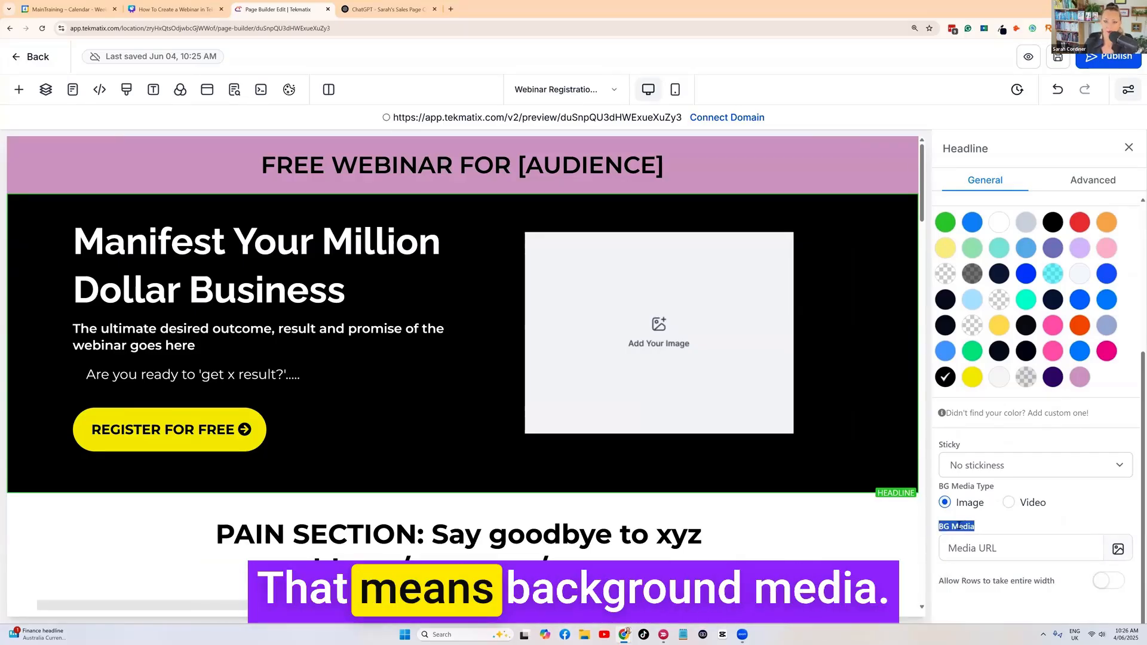
left_click(1118, 549)
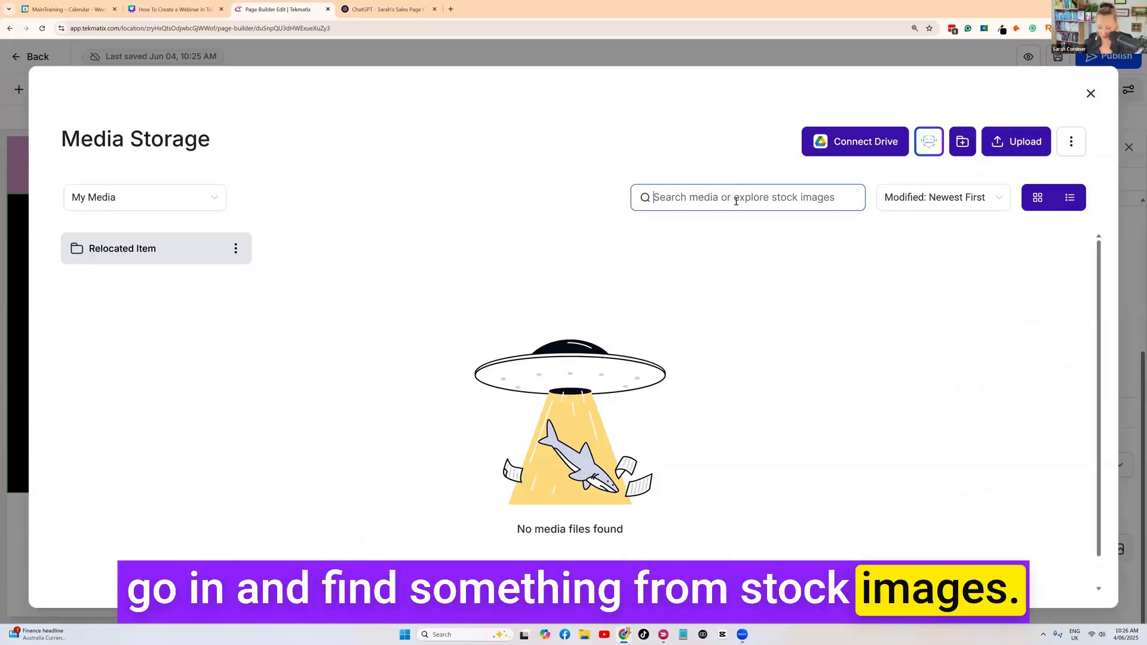
type("ifest")
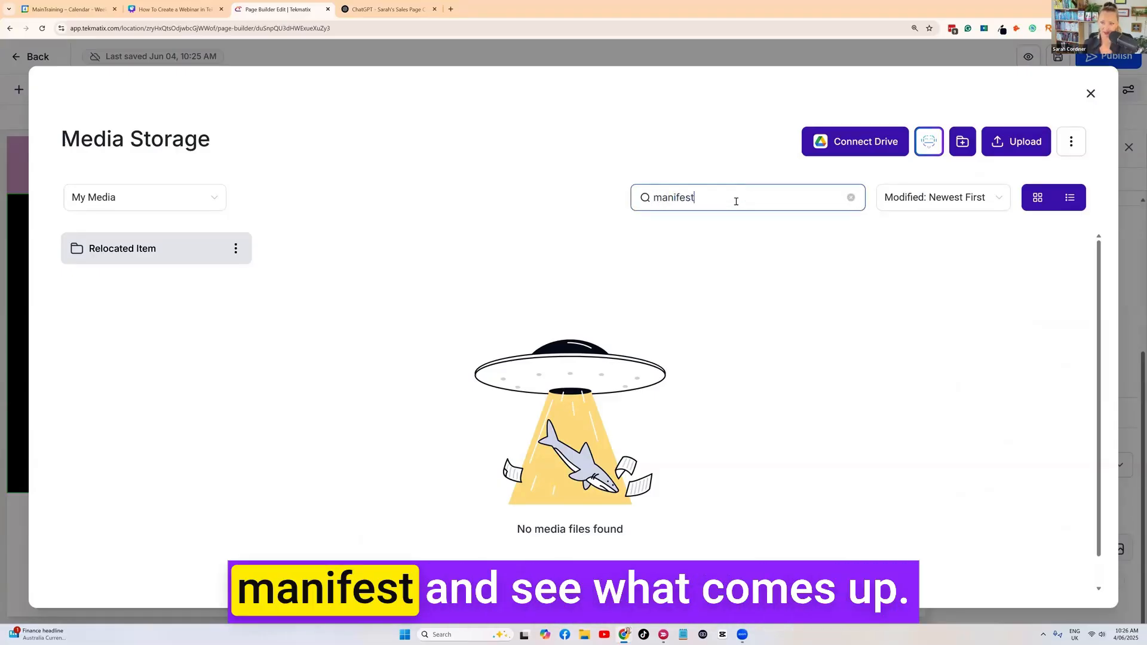
left_click(149, 197)
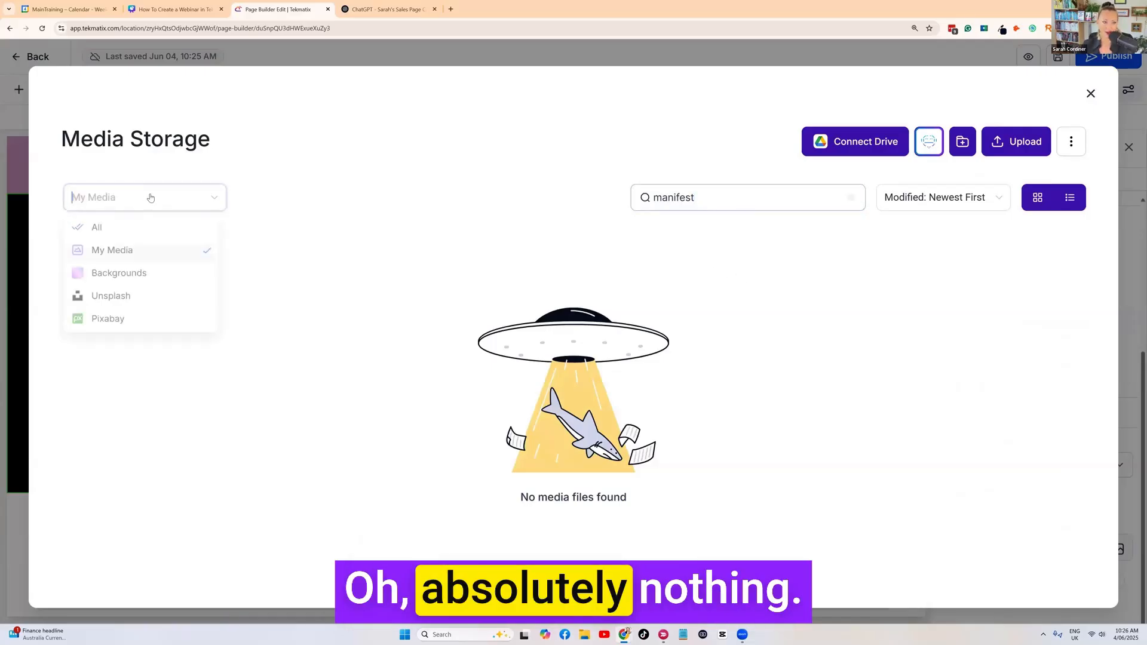
left_click(113, 301)
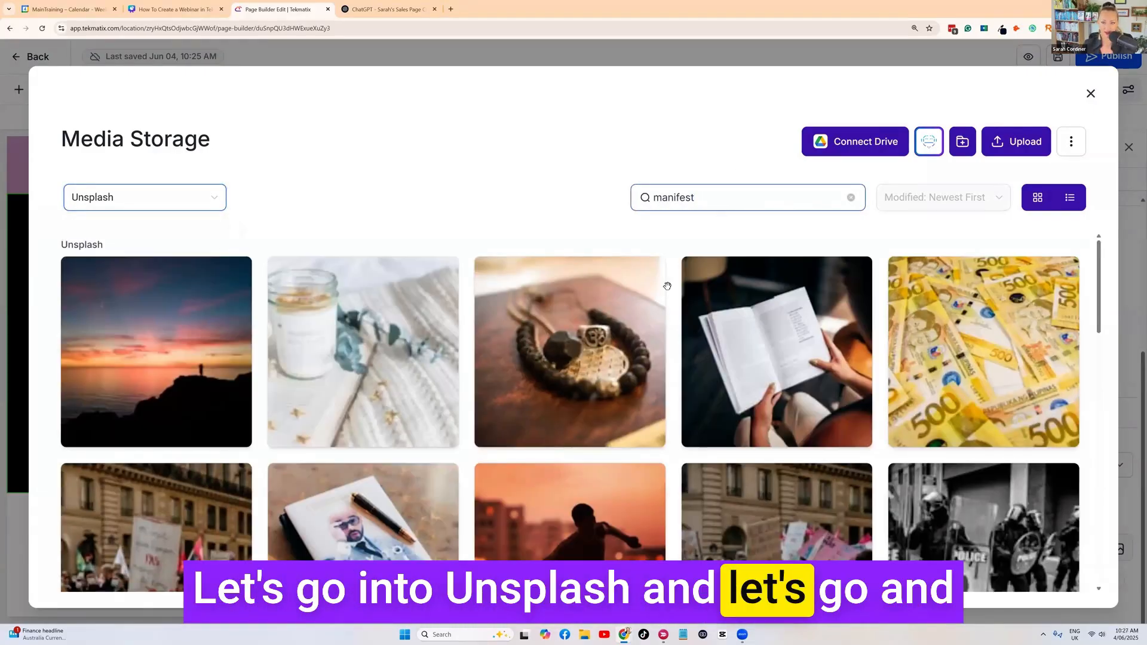
left_click(1001, 312)
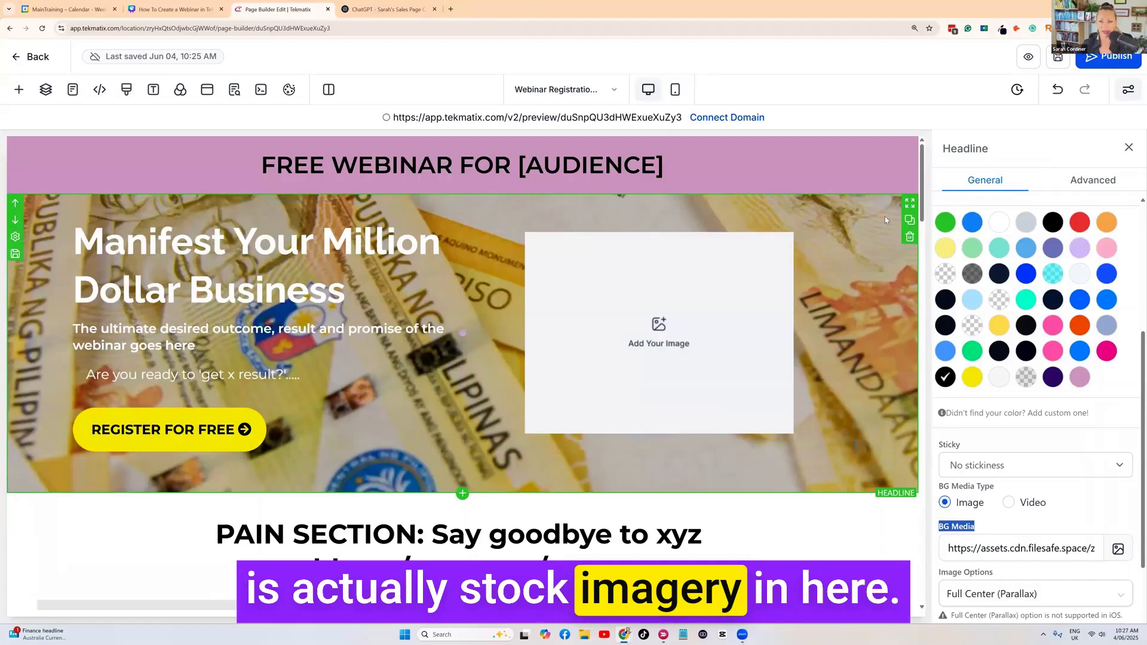
Try the Heavy Fade opacity on the title section's background image
left_click(887, 234)
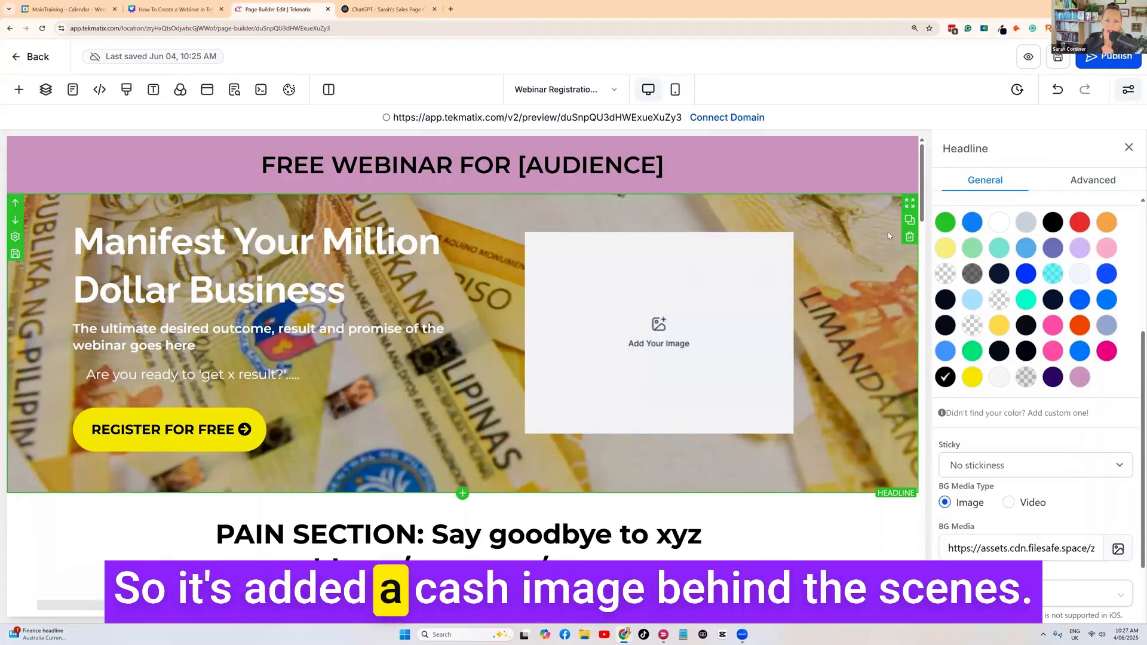
scroll(1109, 298, "up", 1)
scroll(1109, 299, "up", 2)
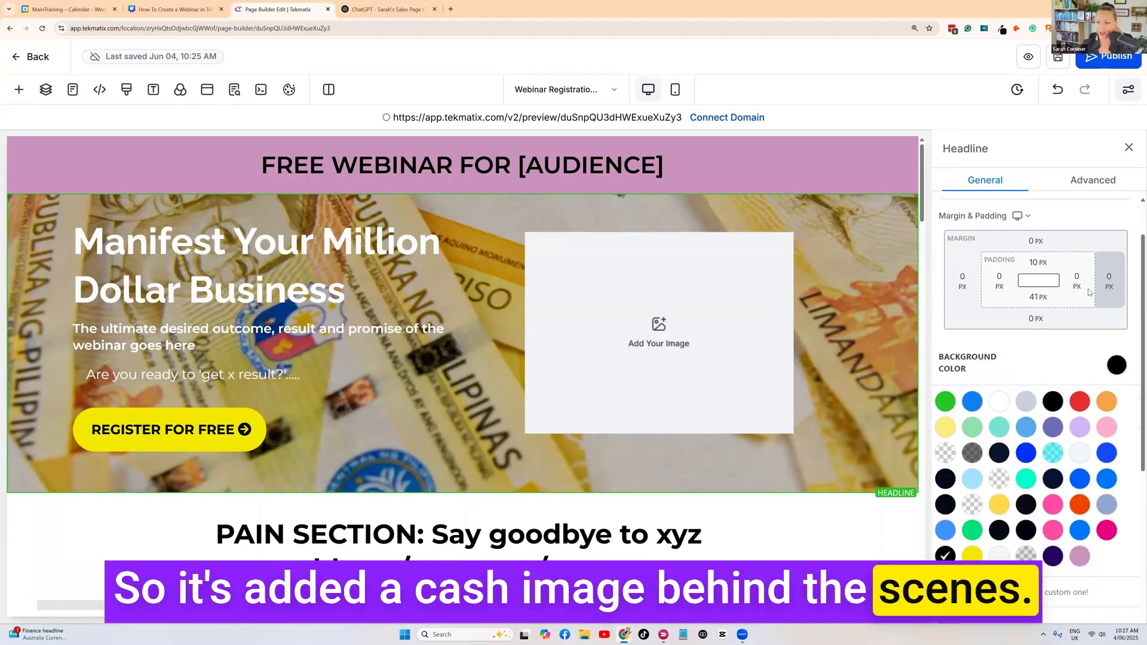
scroll(1080, 262, "down", 5)
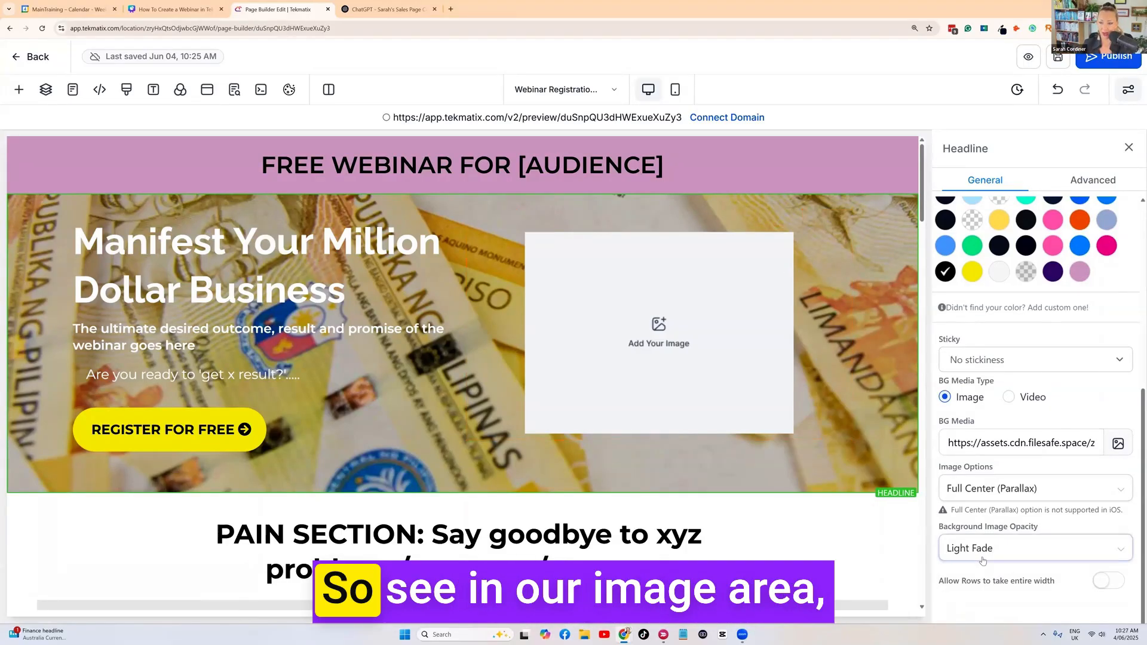
scroll(1015, 355, "up", 3)
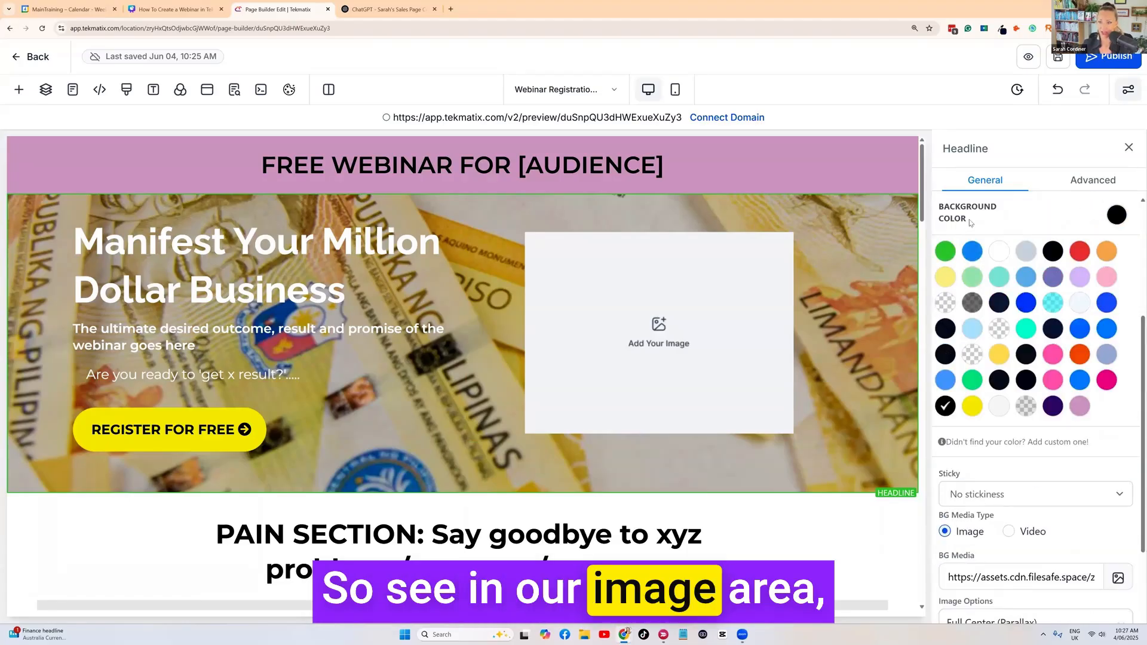
scroll(955, 313, "down", 3)
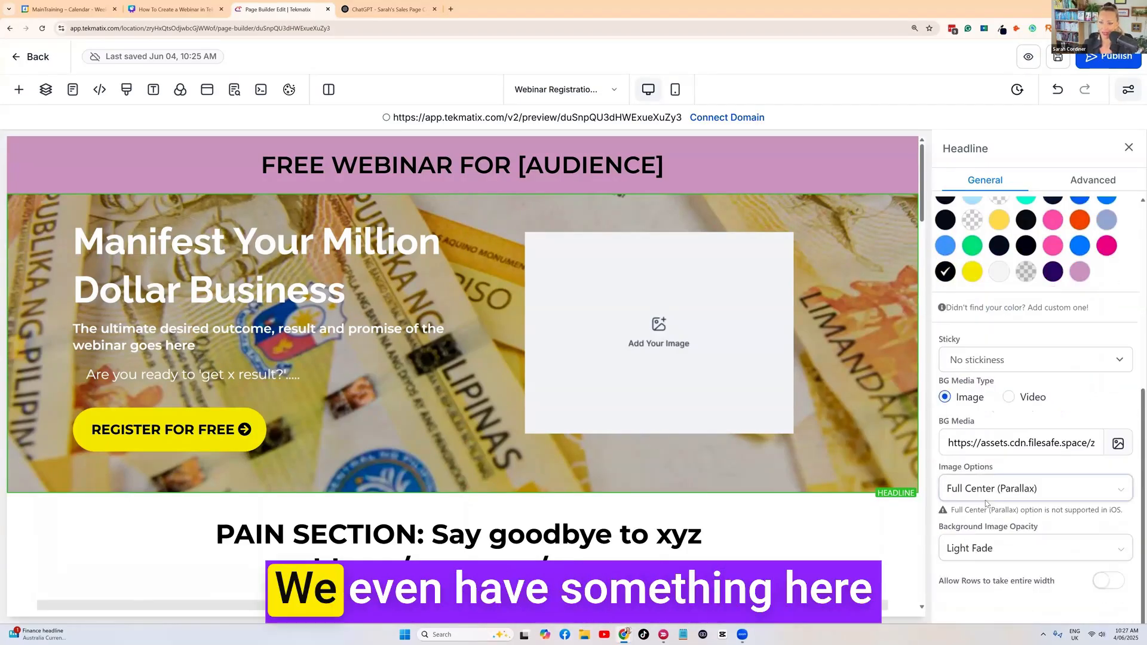
mouse_move(1043, 530)
left_mouse_down()
mouse_move(934, 530)
mouse_move(1054, 536)
left_mouse_up()
left_click(1044, 531)
left_click(1039, 548)
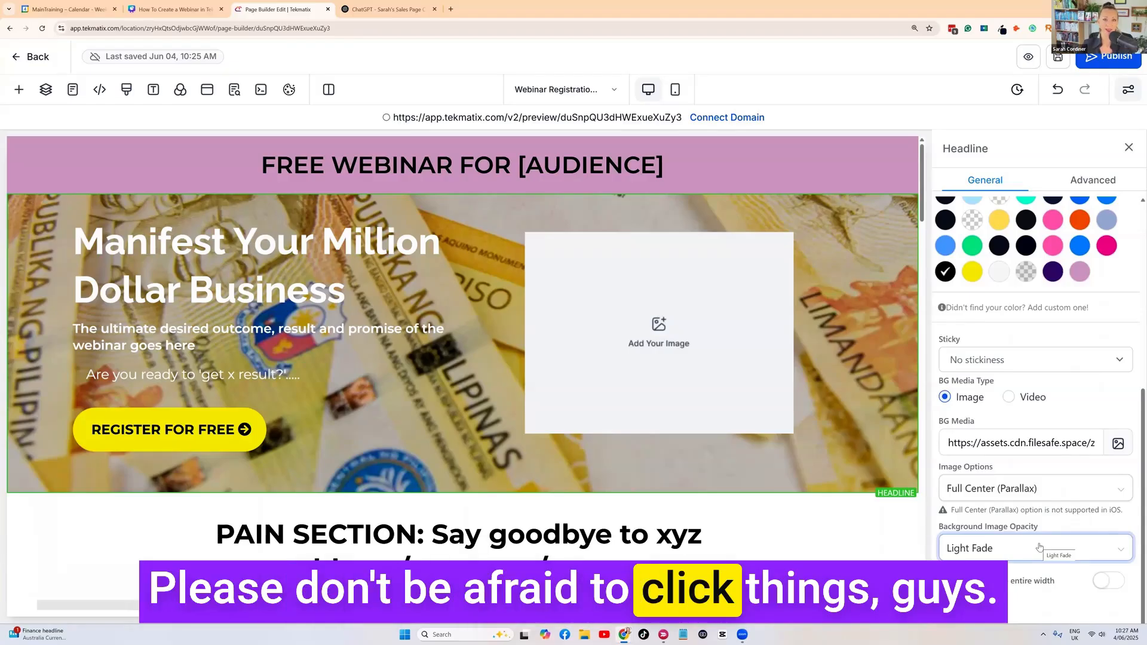
left_click(1039, 548)
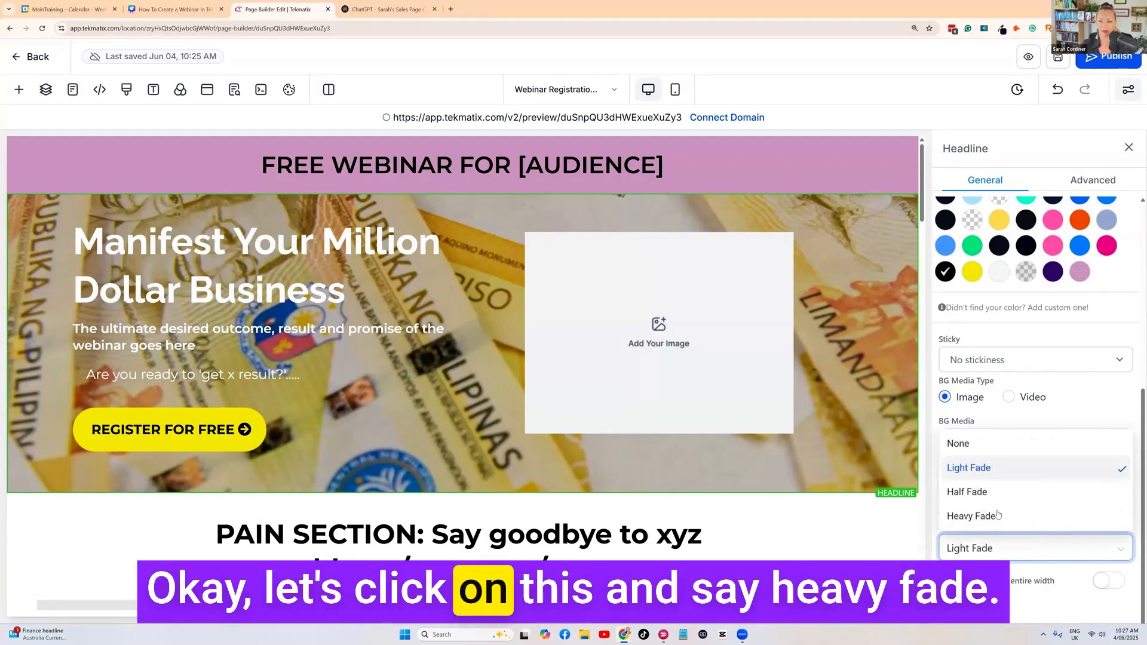
left_click(996, 515)
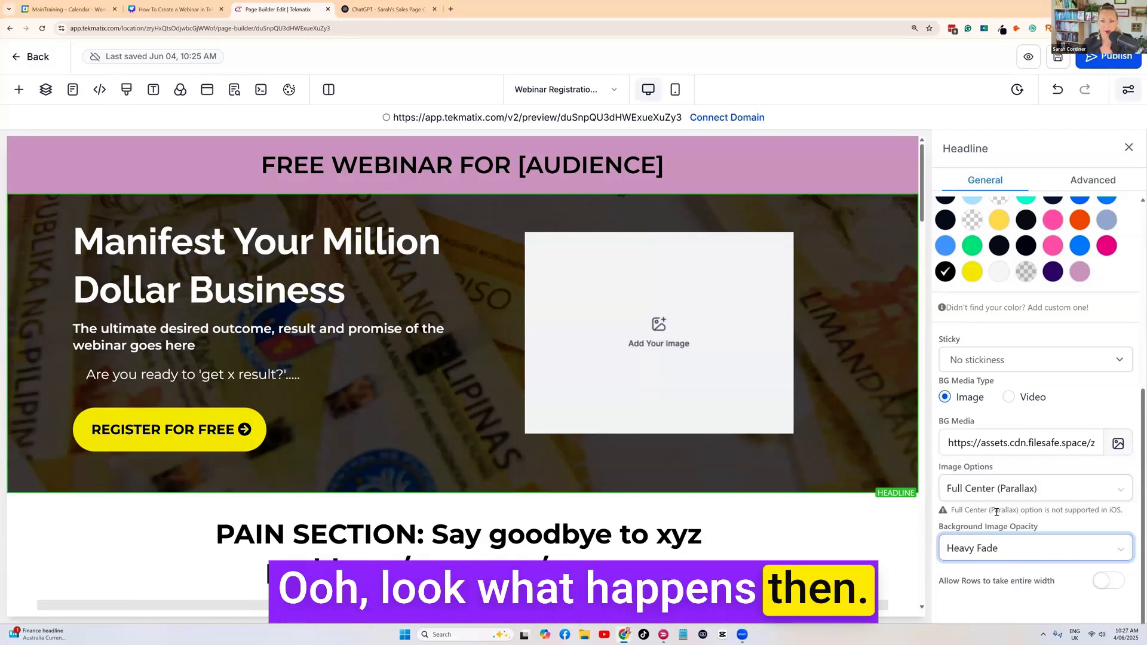
Set the background image opacity of the title section to Half Fade
scroll(1110, 251, "up", 3)
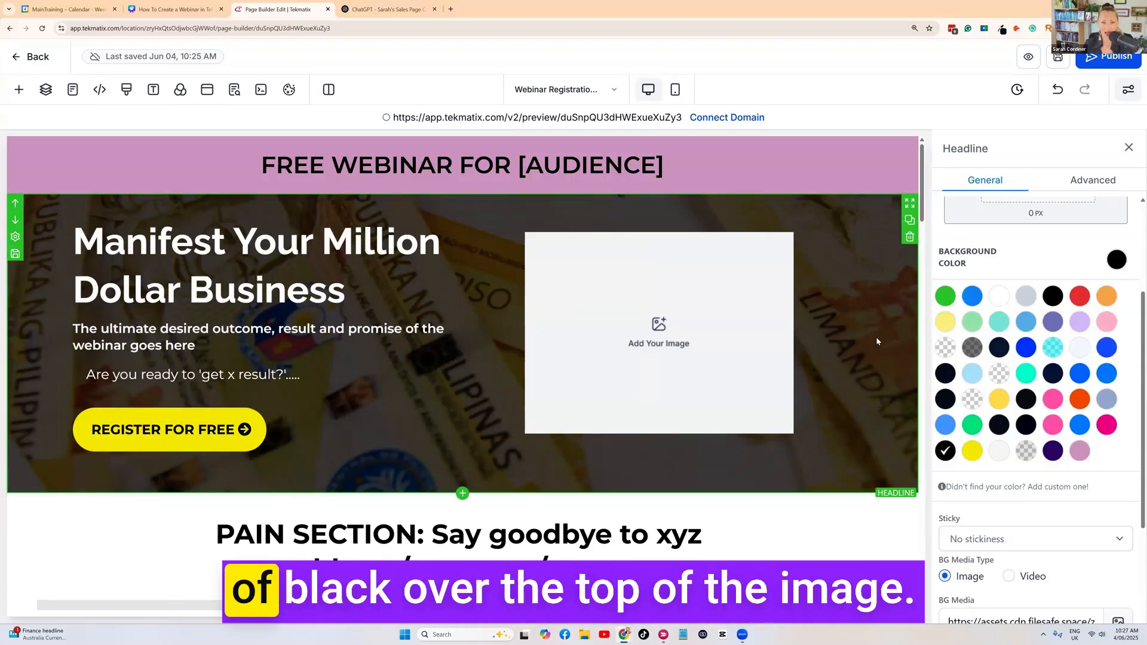
scroll(1008, 550, "down", 3)
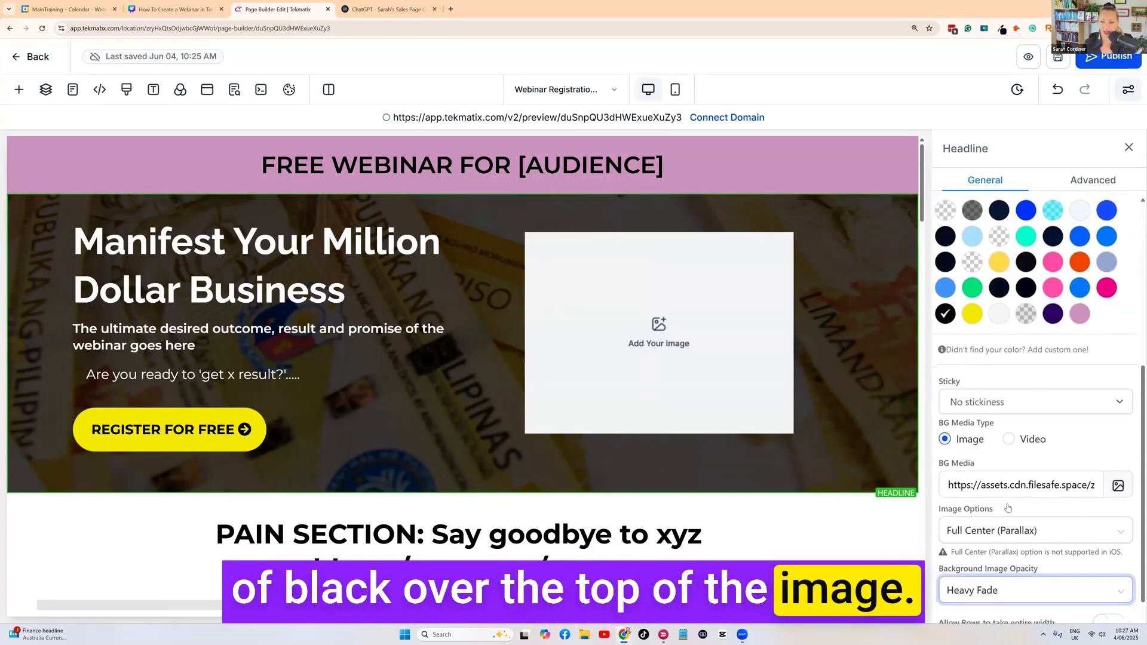
left_click(1008, 550)
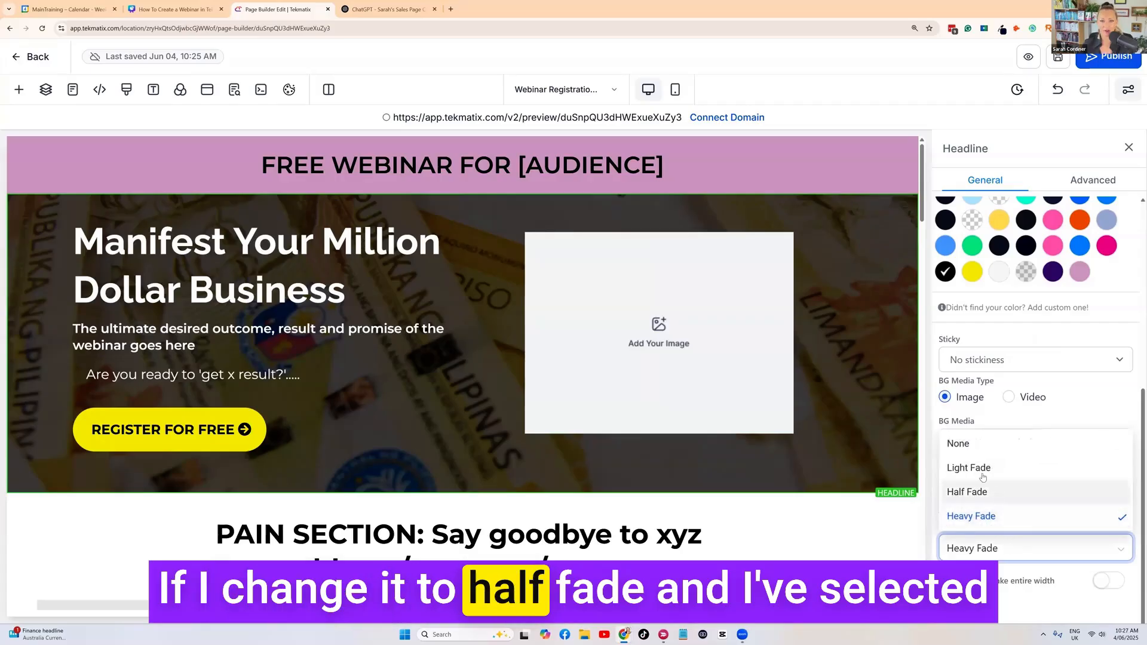
left_click(980, 487)
scroll(1063, 320, "up", 2)
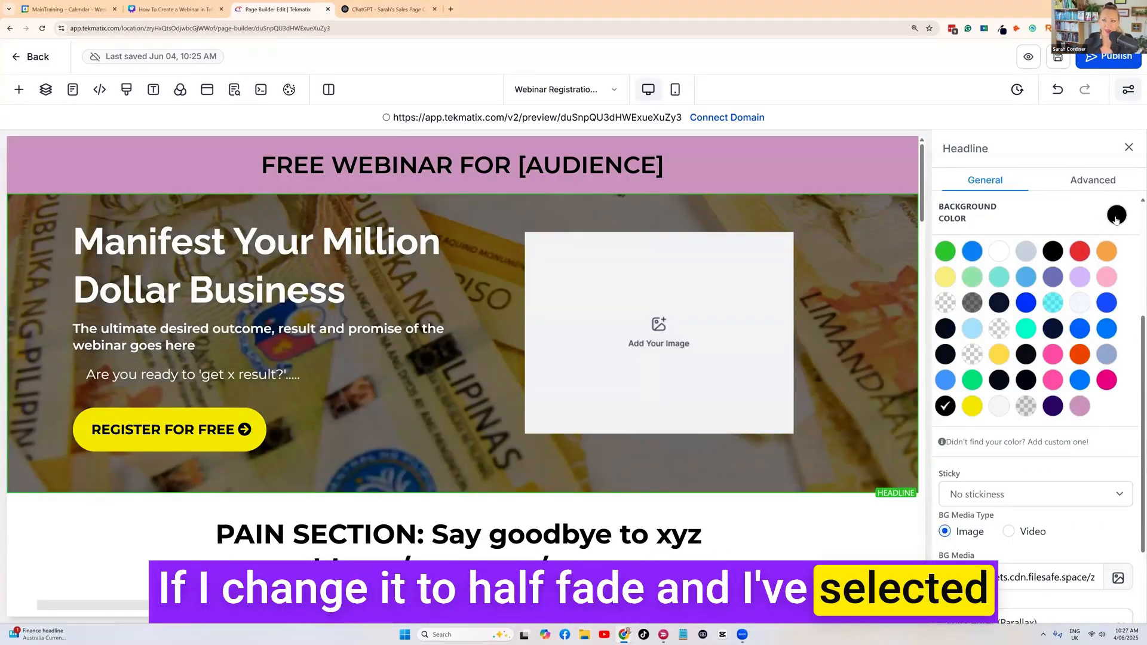
scroll(996, 241, "up", 1)
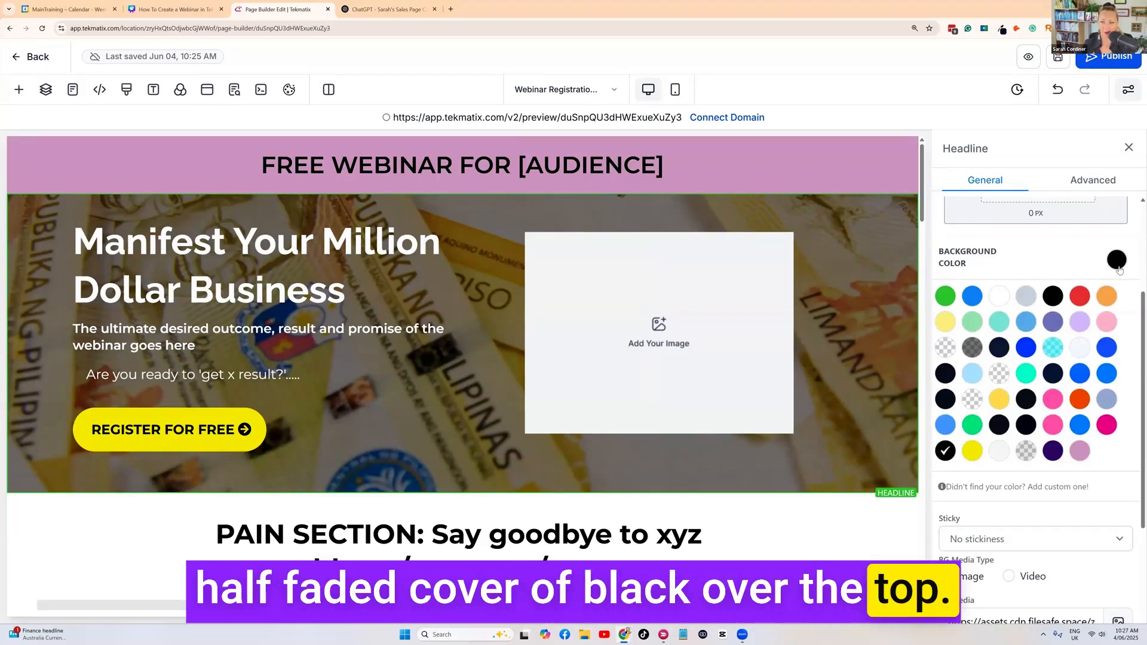
Try red, yellow and dark purple as the title section's background colour, and return it to black
left_click(1086, 297)
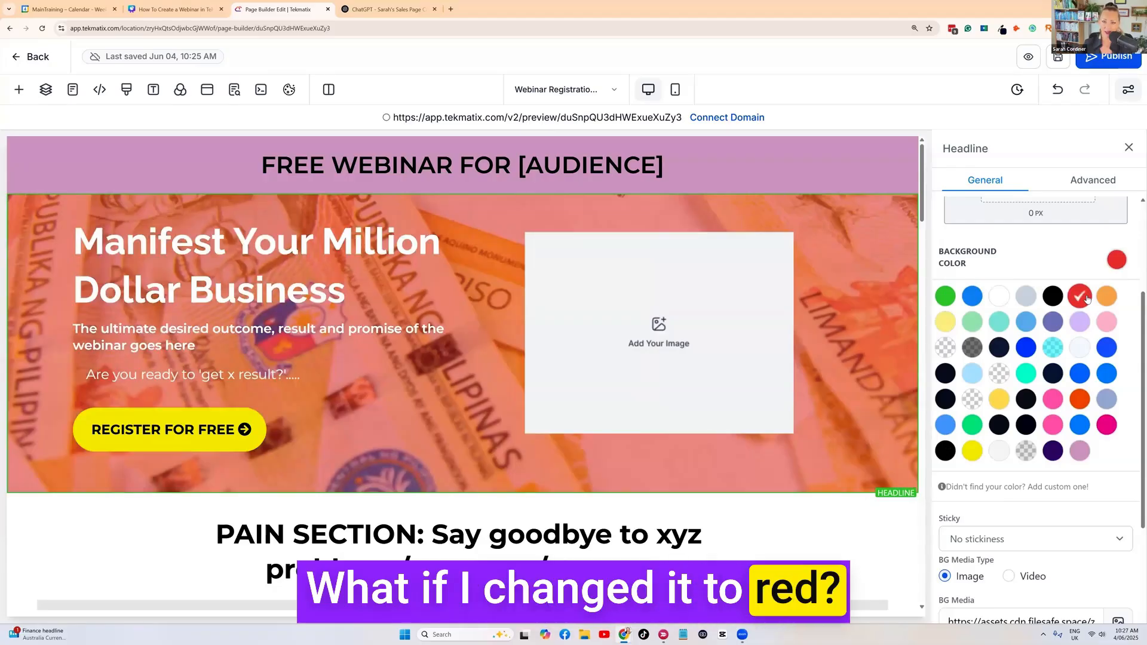
left_click(996, 401)
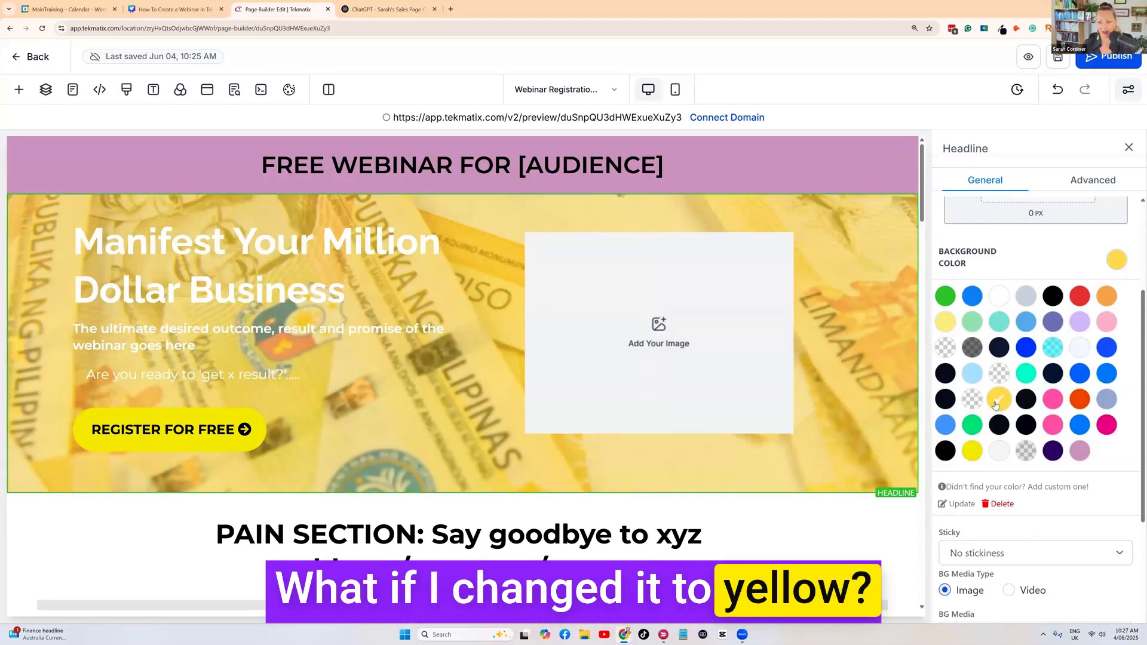
left_click(1054, 451)
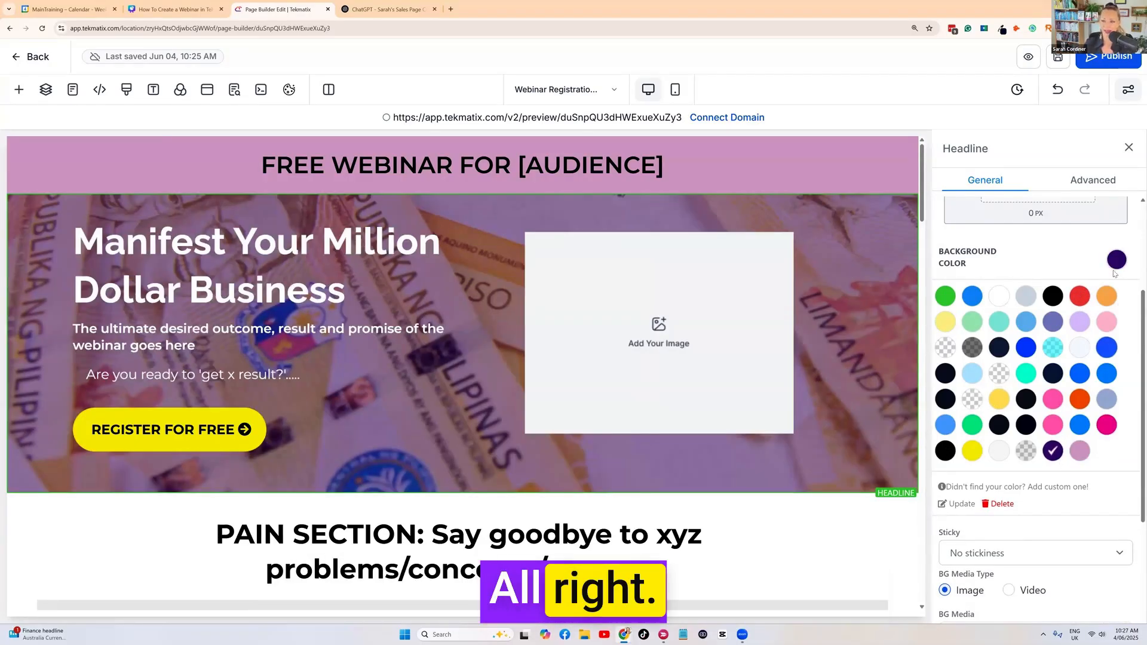
left_click(1053, 296)
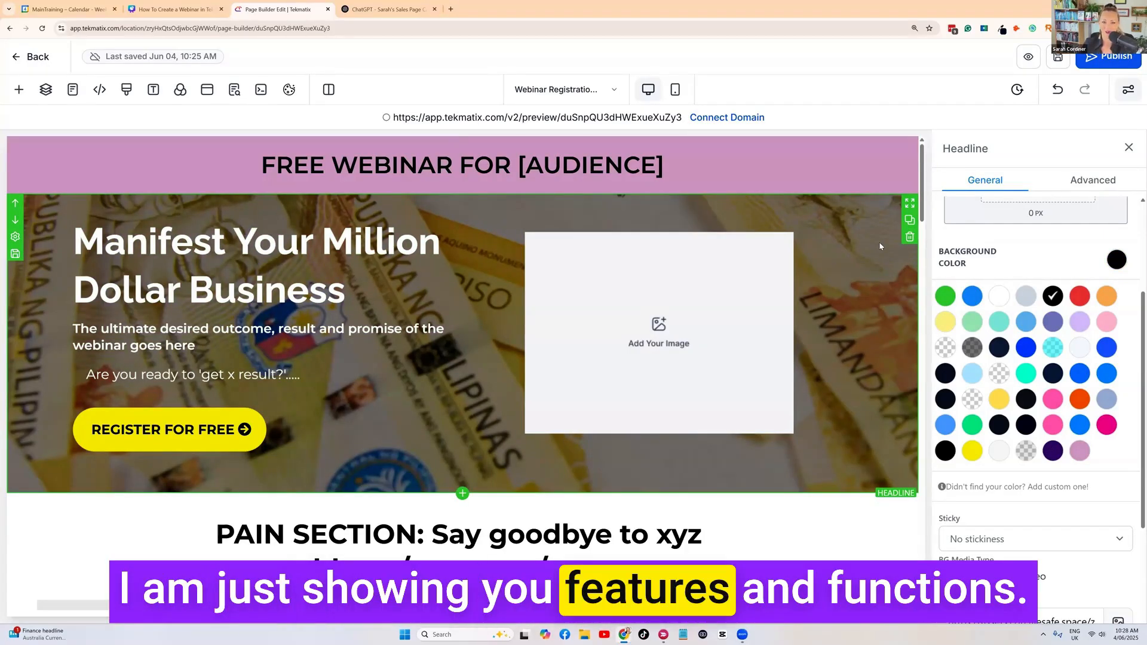
scroll(869, 274, "down", 2)
scroll(863, 298, "up", 2)
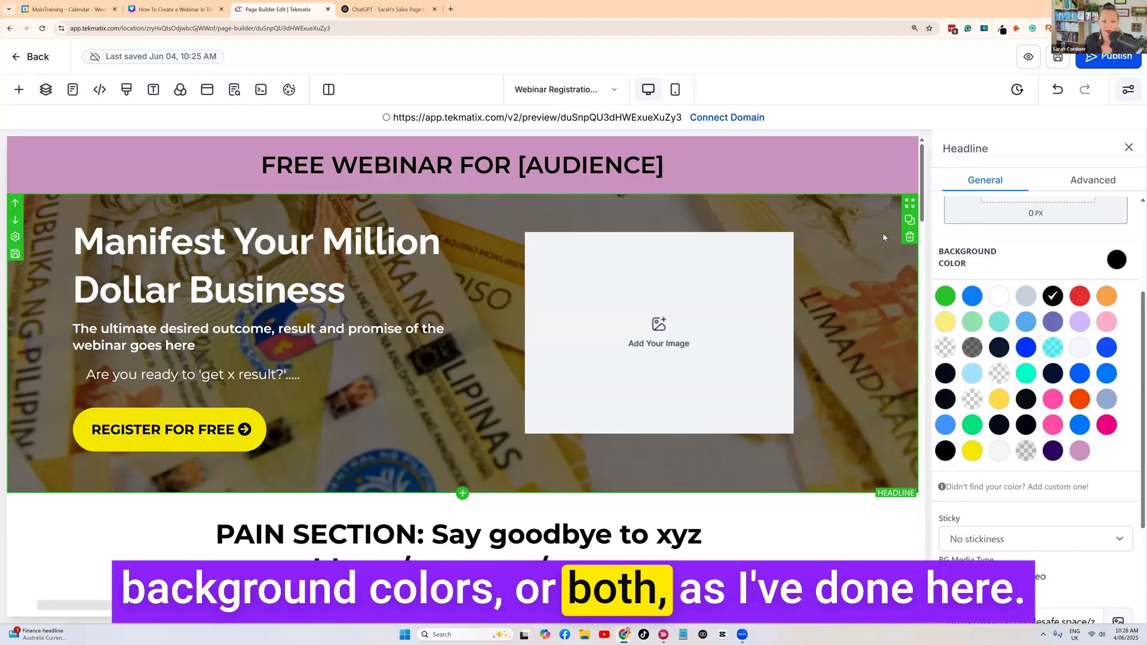
Delete the image placeholder beside the webinar title and add a Video element in its place
left_click(692, 297)
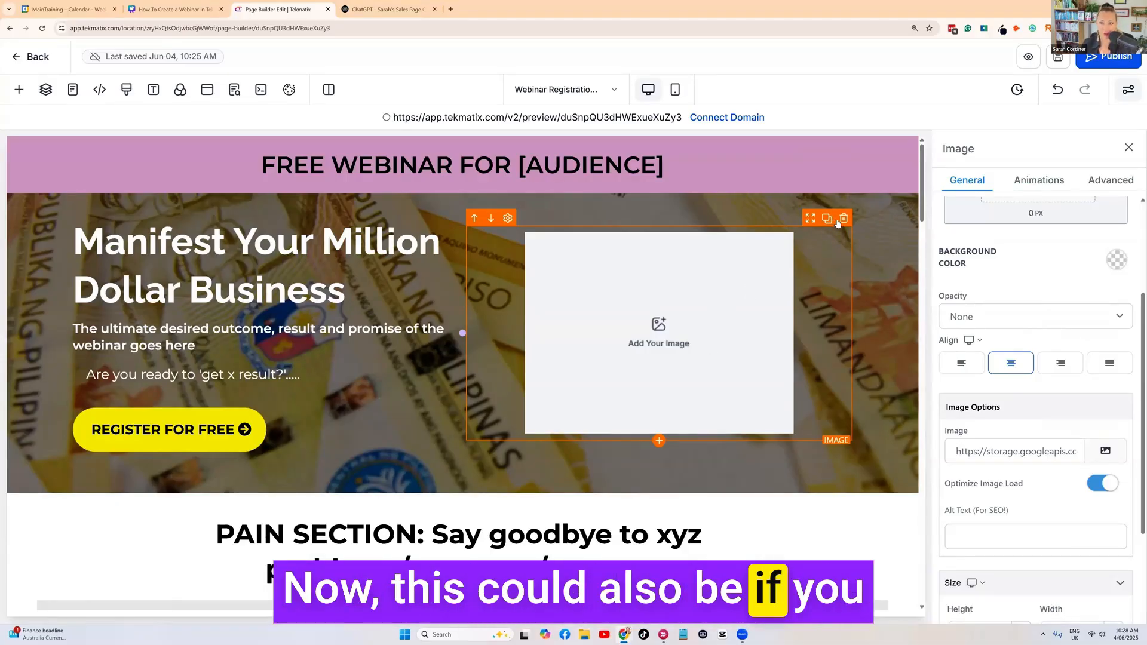
key("Delete")
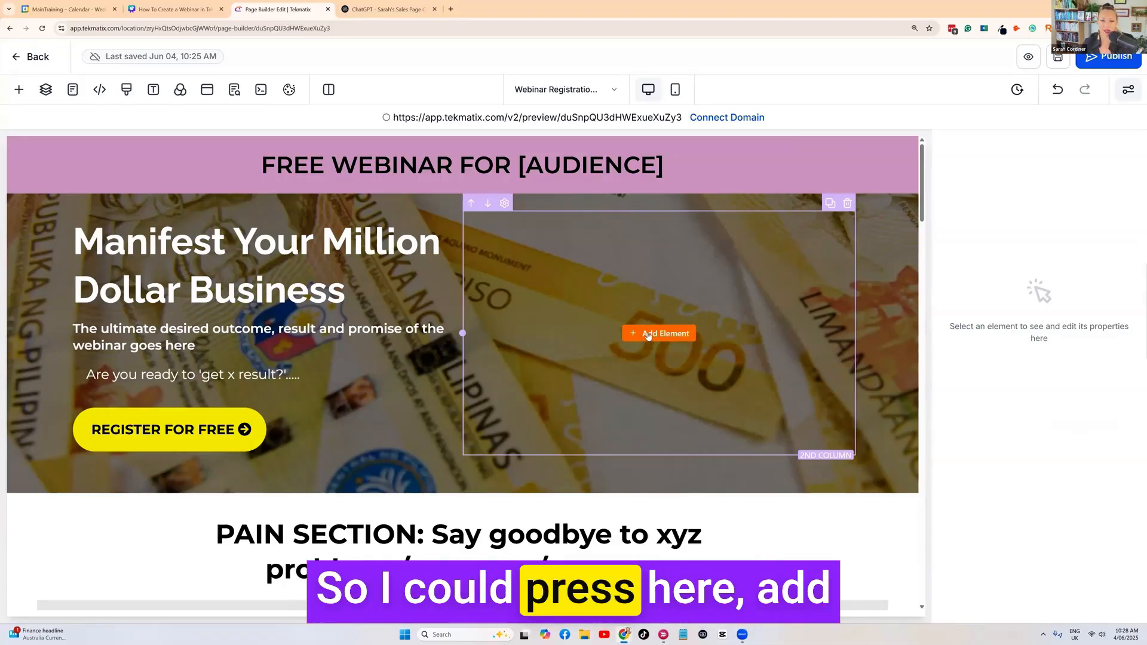
left_click(658, 334)
scroll(243, 332, "down", 6)
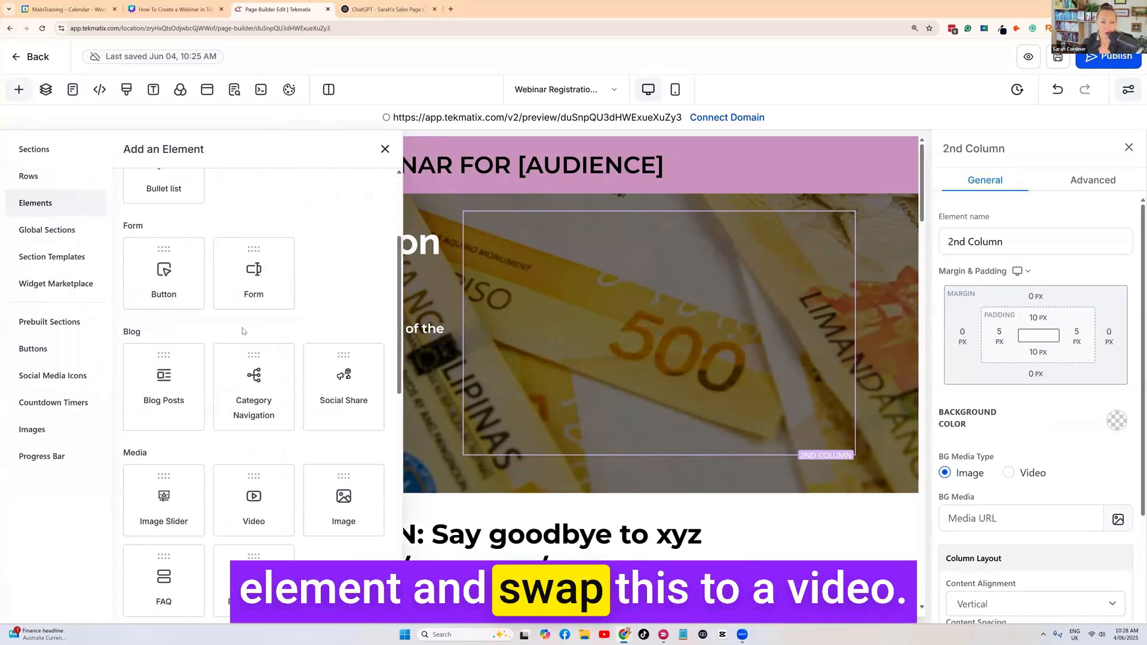
left_click_drag(257, 315, 672, 329)
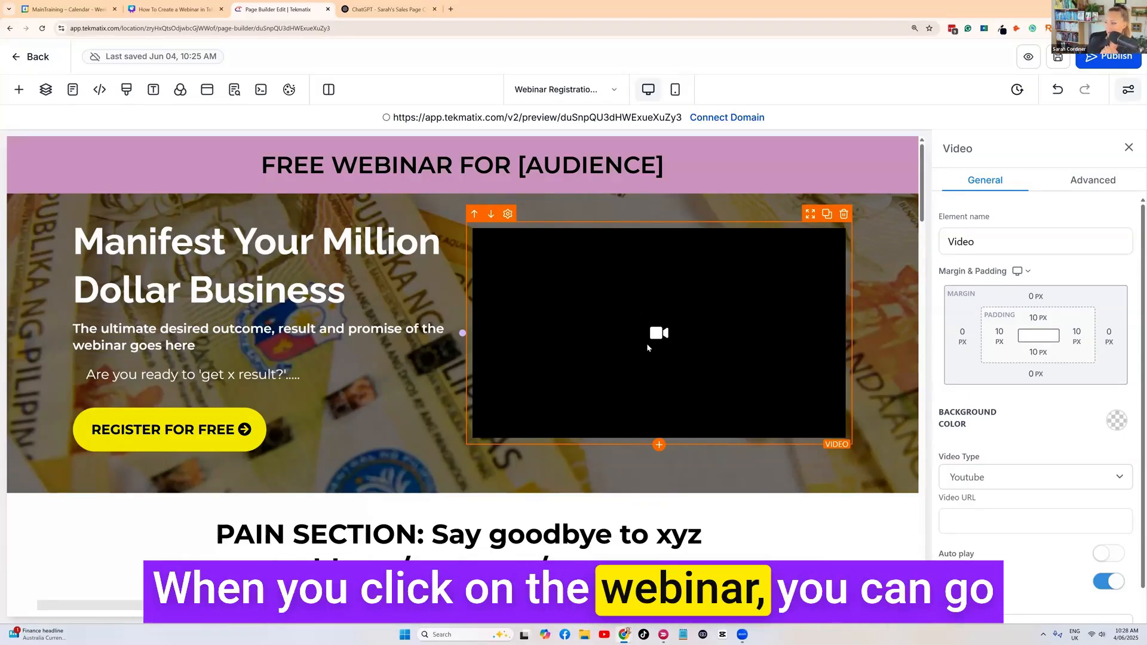
Set the video type of the element beside the webinar title to Hosted Video and view its file and playback options
scroll(1081, 382, "down", 1)
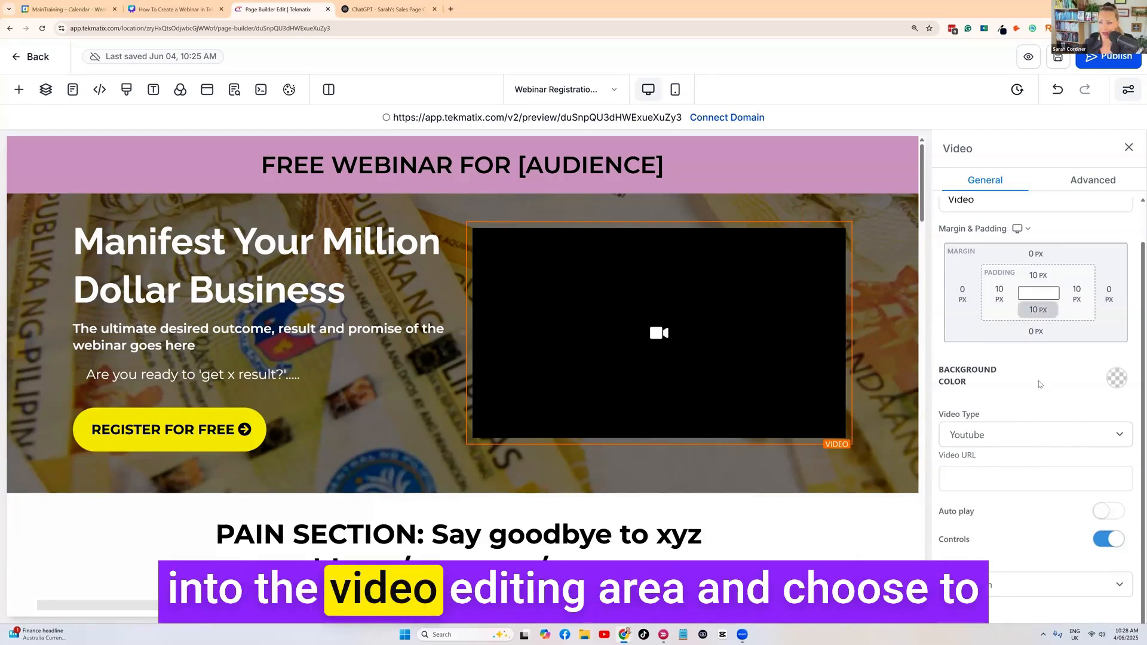
left_click(1011, 436)
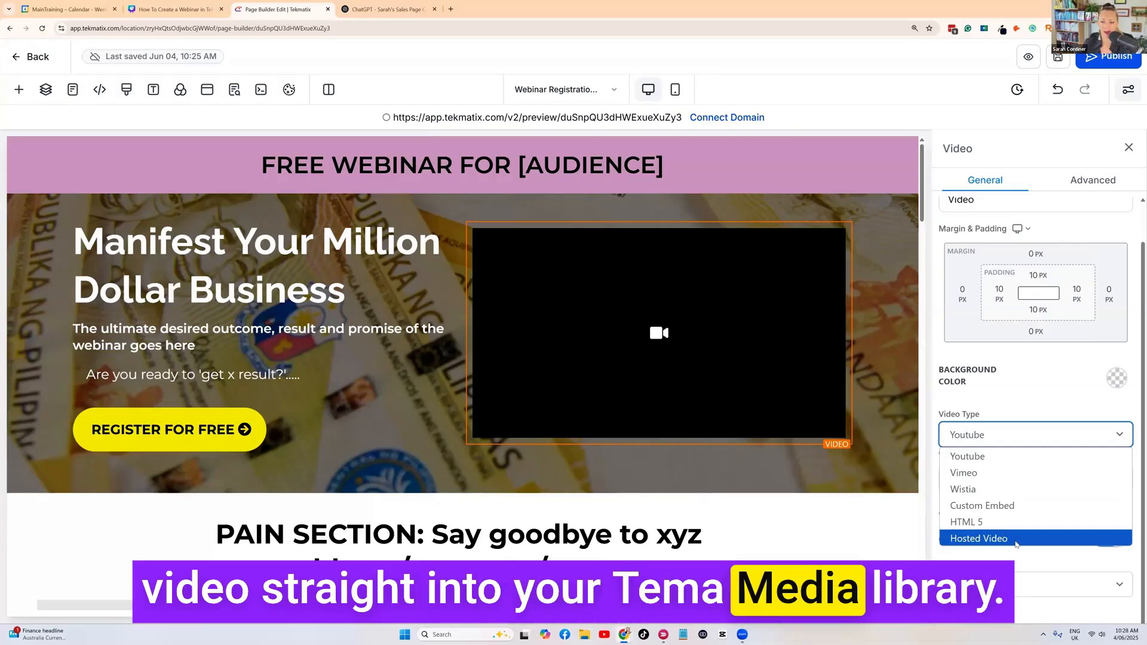
left_click(1016, 541)
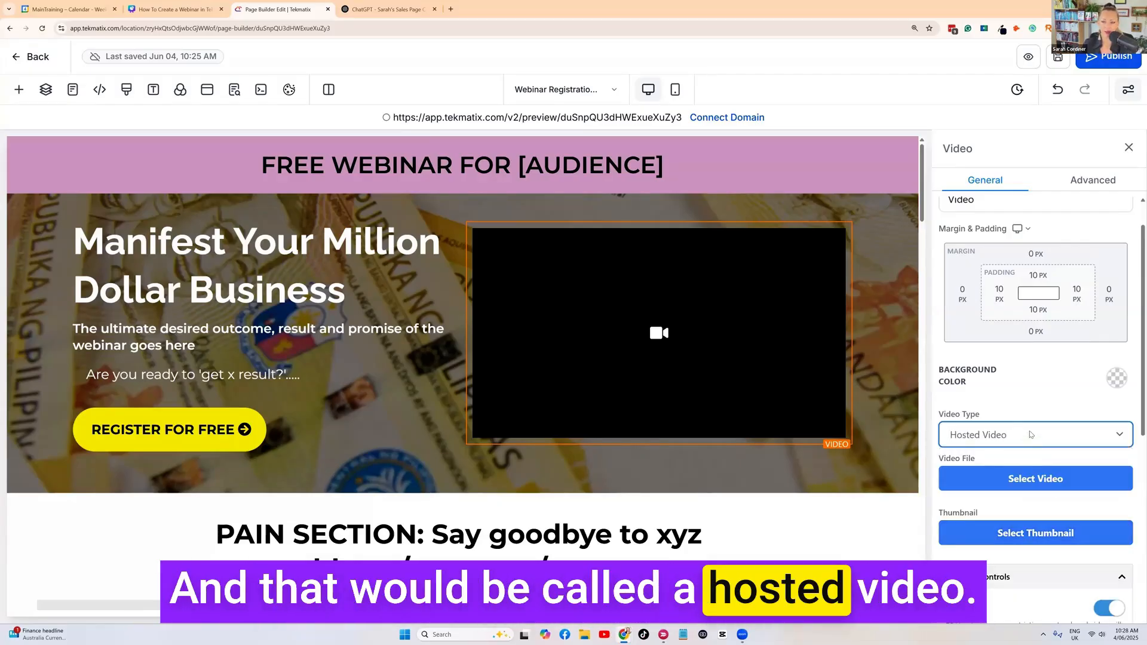
scroll(1030, 434, "down", 2)
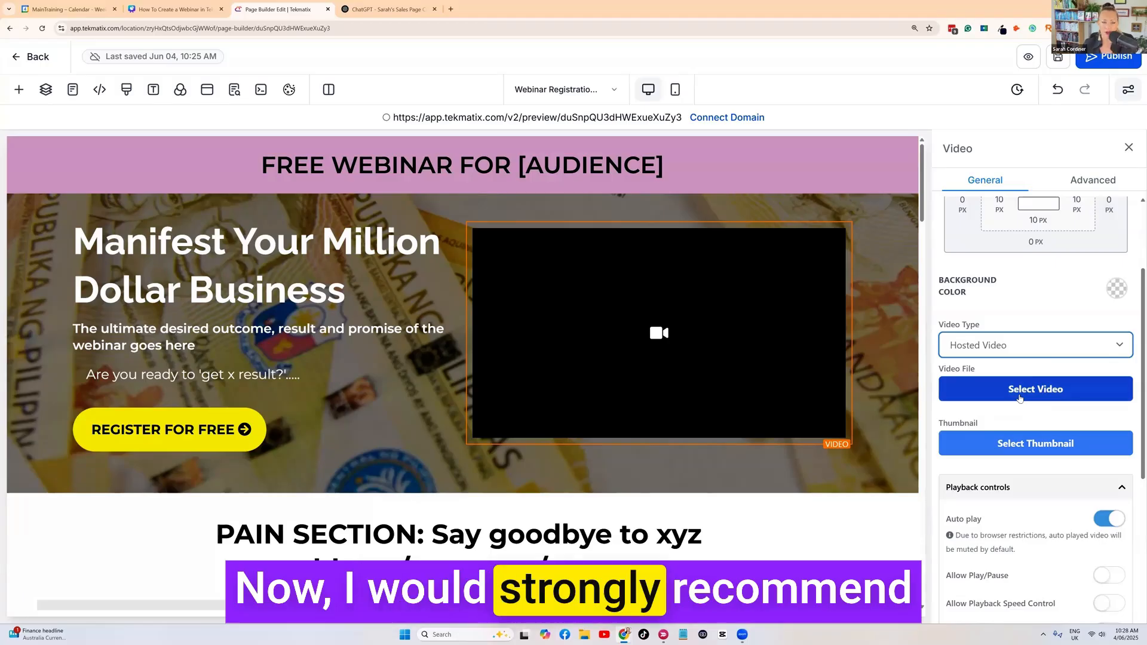
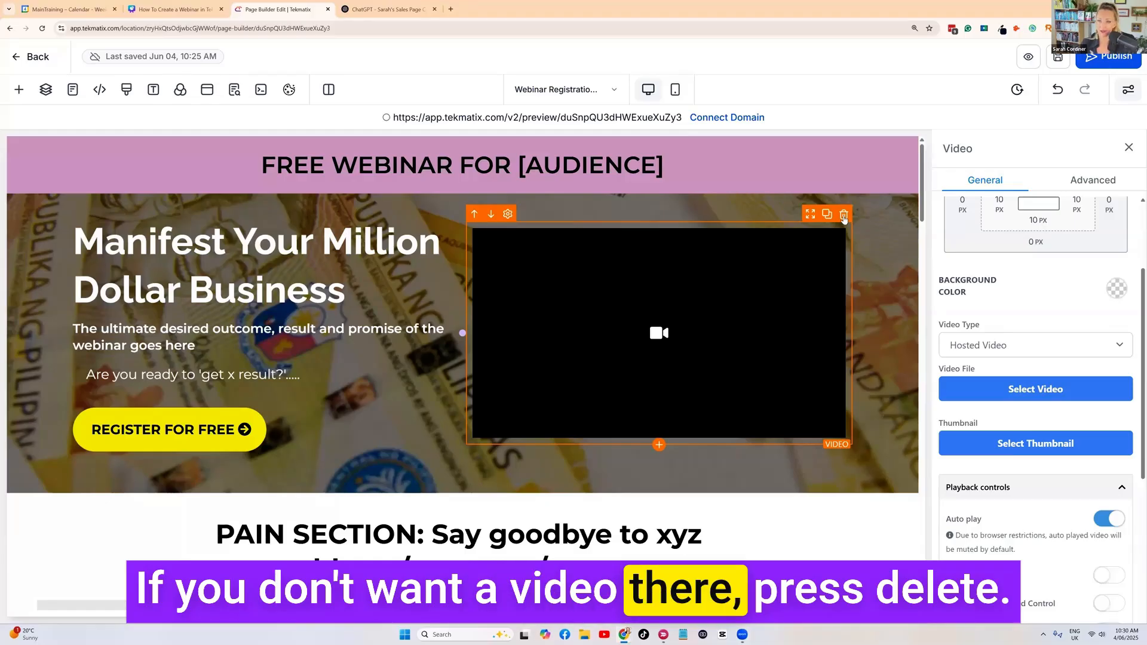
Delete the video beside the webinar title and add an Image element in its place
key("Delete")
left_click(666, 333)
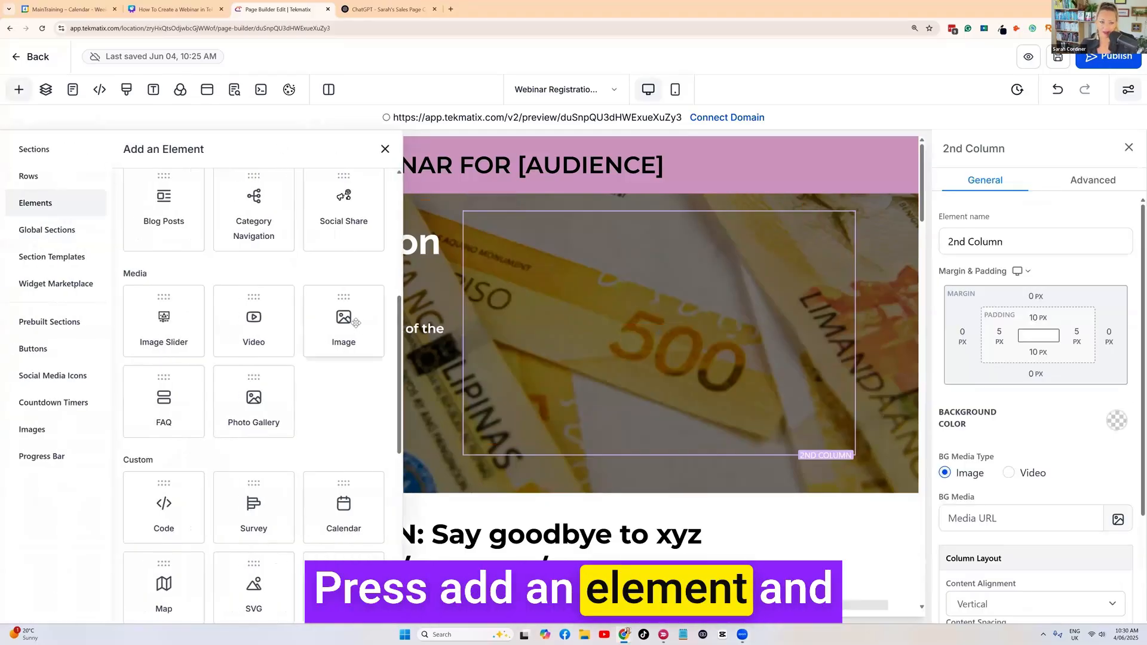
left_click_drag(361, 314, 779, 350)
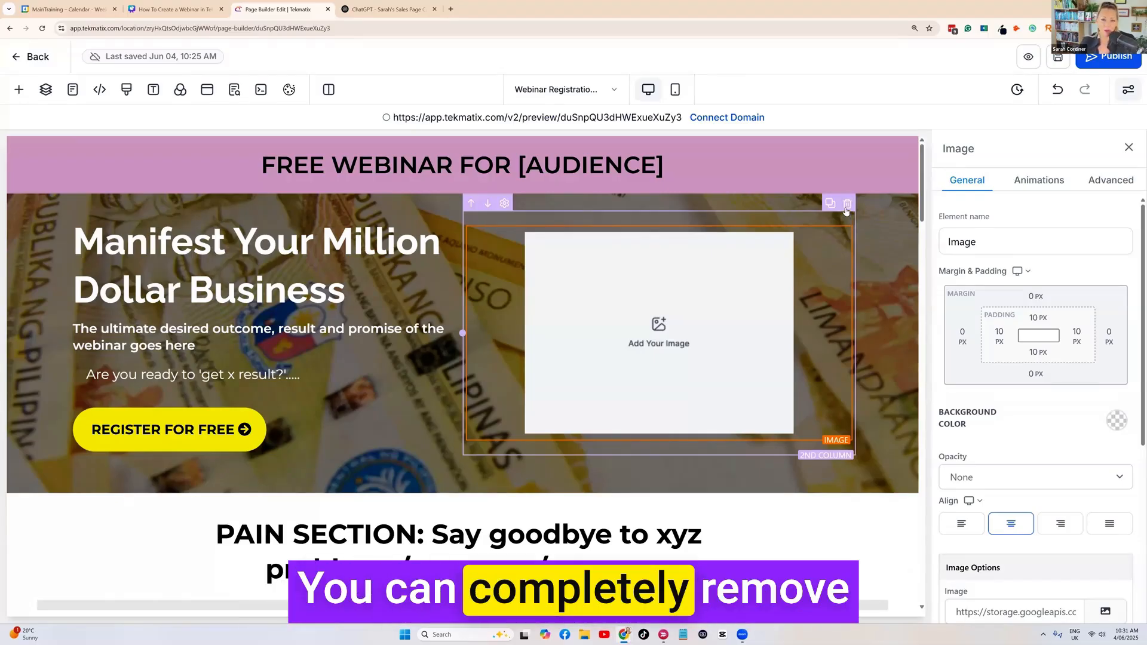
Switch to ChatGPT and copy the webinar title "Manifest Success: Unlock the Energetic Blueprint to Grow Your Coaching or Business with Alignment & Ease"
scroll(576, 189, "down", 4)
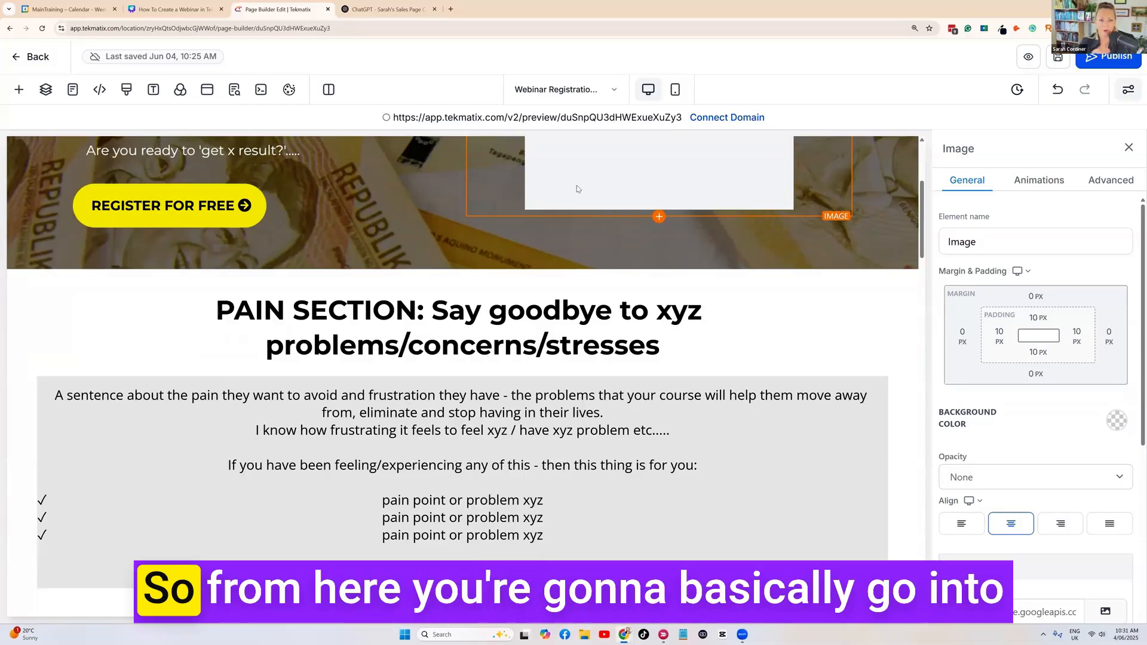
scroll(576, 188, "up", 3)
scroll(661, 210, "down", 3)
left_click(385, 8)
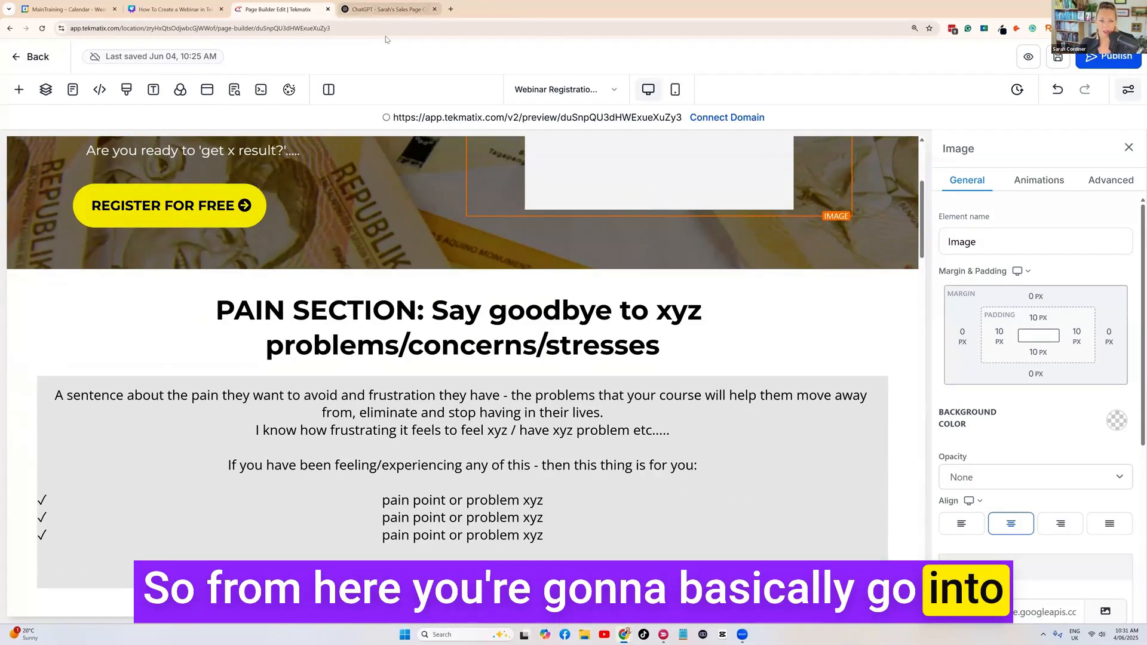
scroll(529, 272, "down", 1)
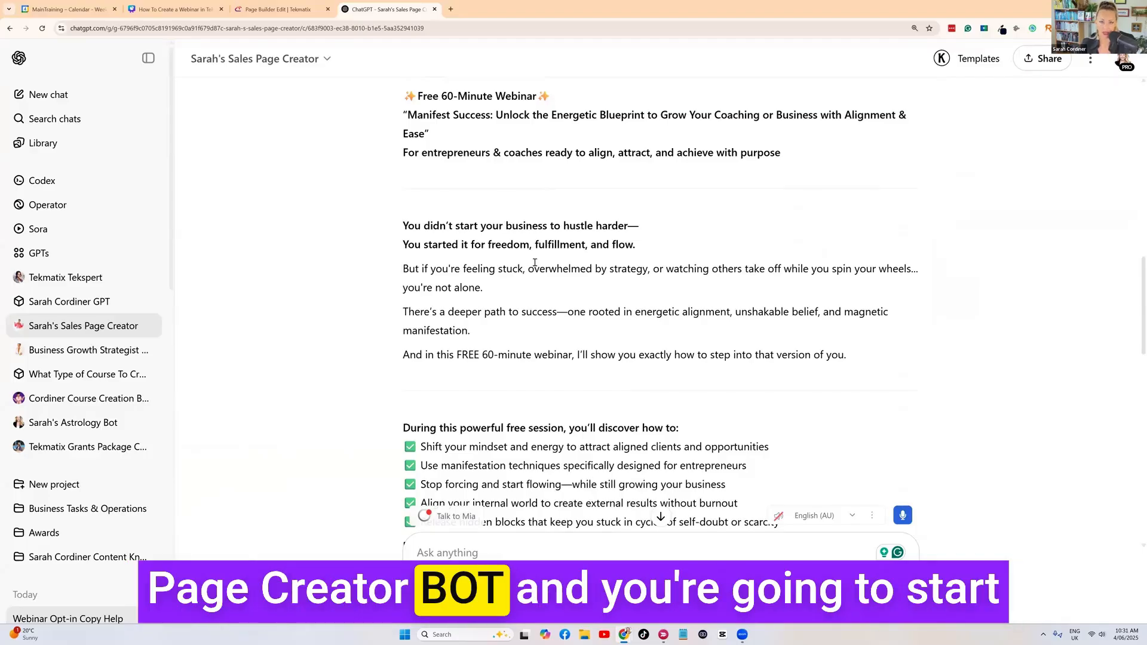
left_click_drag(403, 118, 429, 135)
key("ctrl+c")
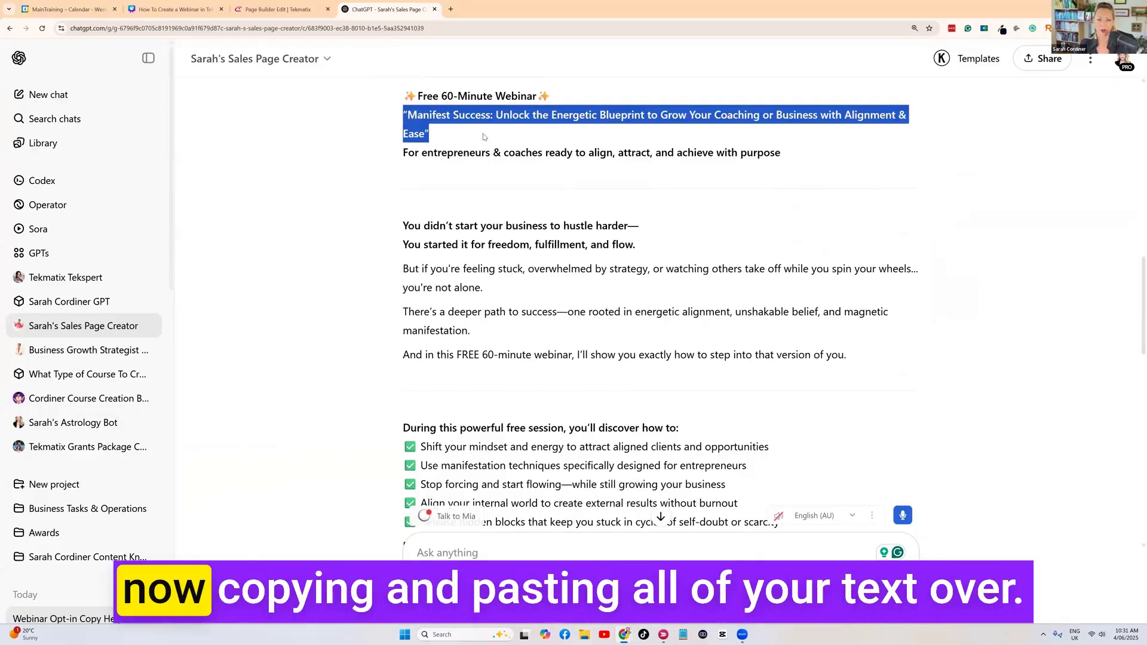
Back in the Tekmatix page builder, replace the sub headline under the main title with the copied webinar title, without a blank line above it
left_click(281, 11)
scroll(221, 335, "up", 5)
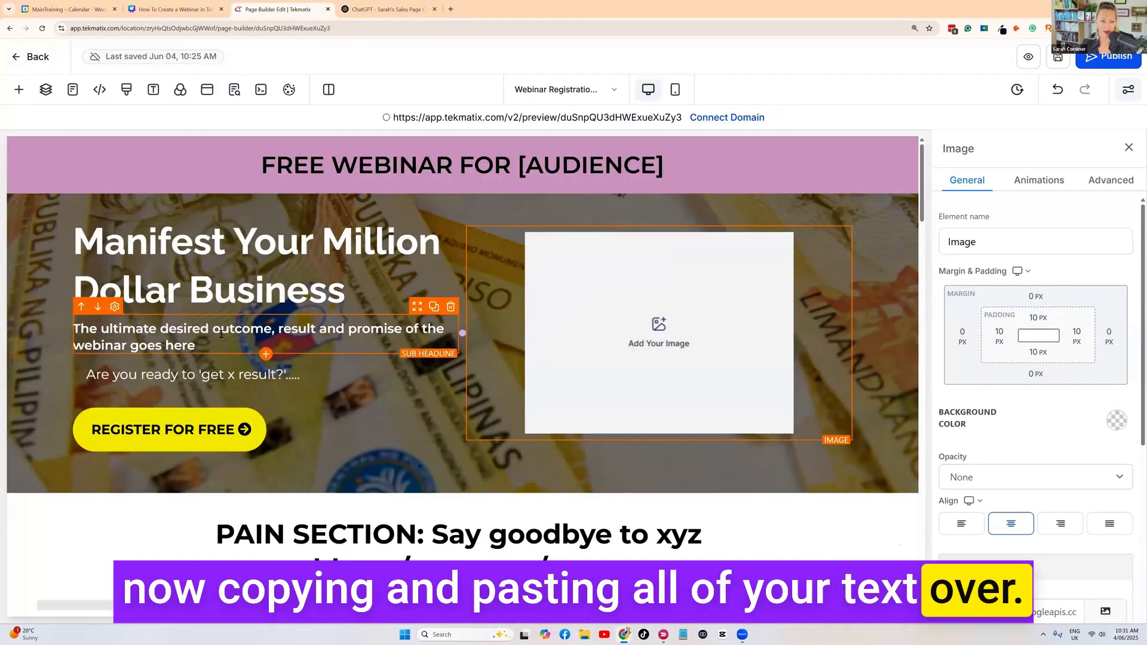
left_click(221, 335)
left_click_drag(197, 346, 80, 322)
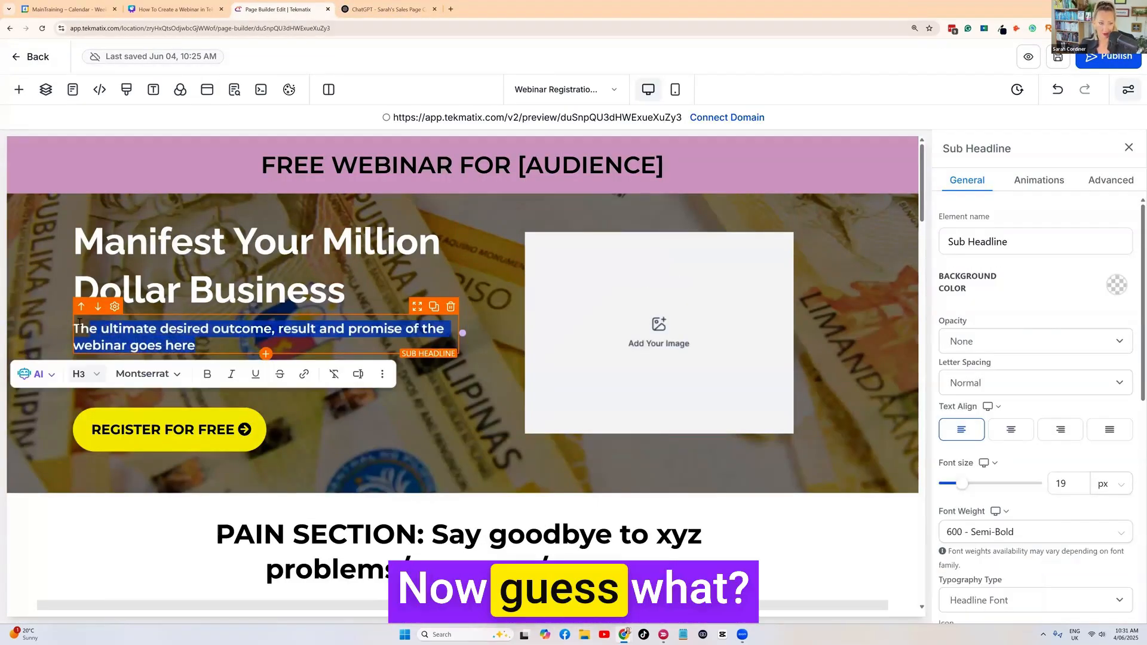
key("BackSpace")
key("ctrl+v")
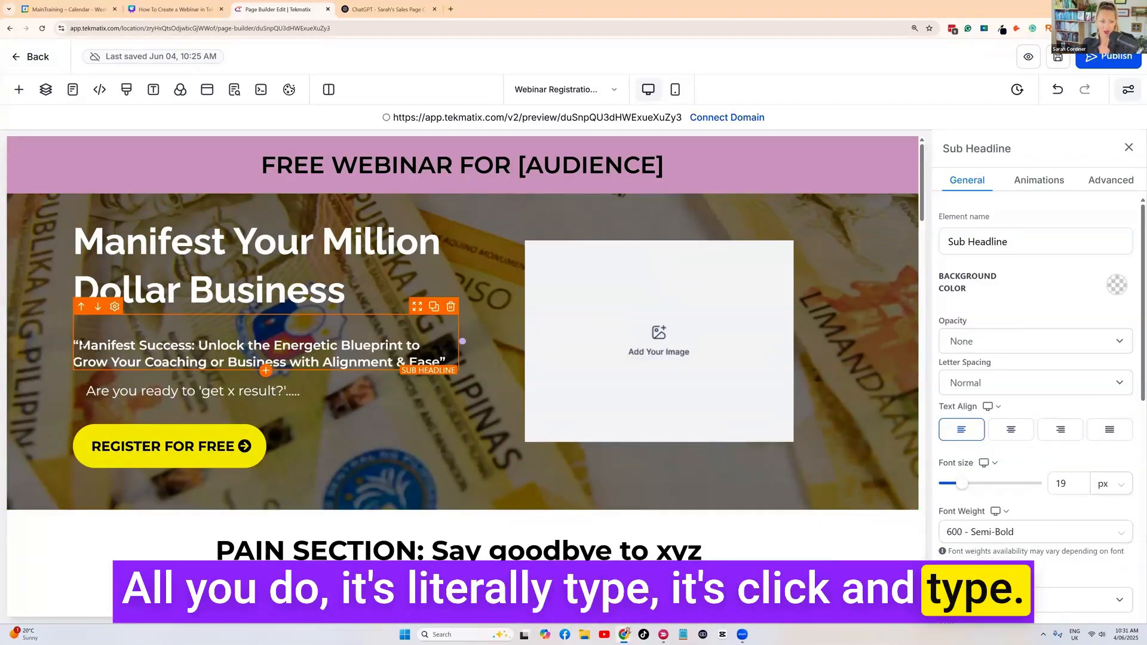
key("BackSpace")
left_click(150, 330)
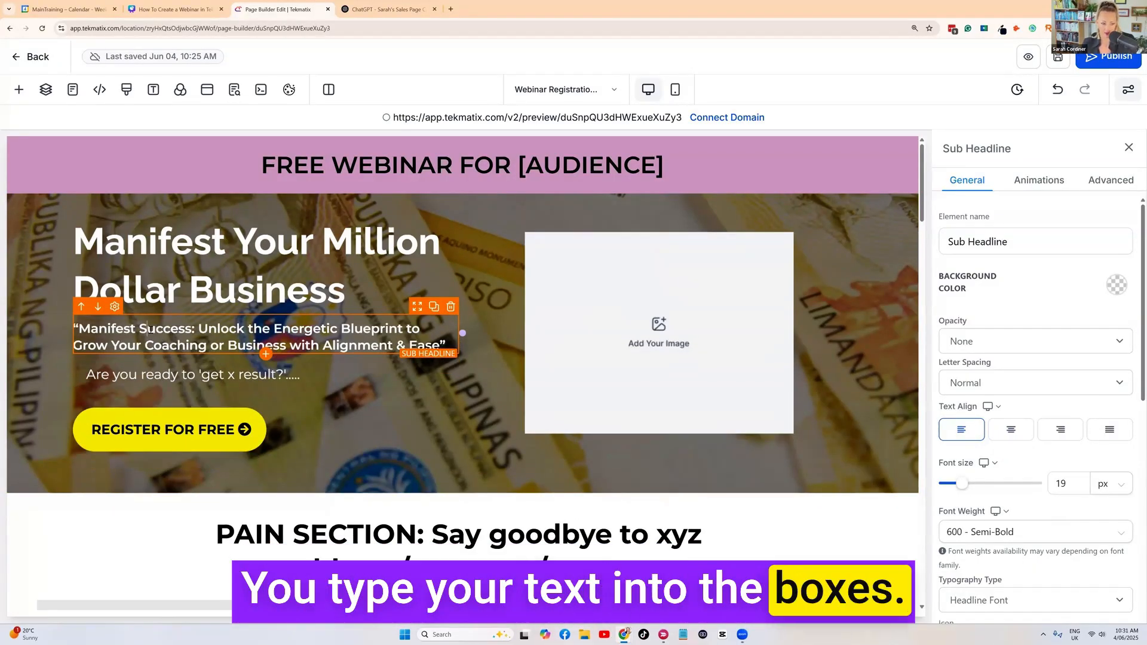
Set the font of the sub headline under the main title to Raleway and make its text italic
triple_click(213, 327)
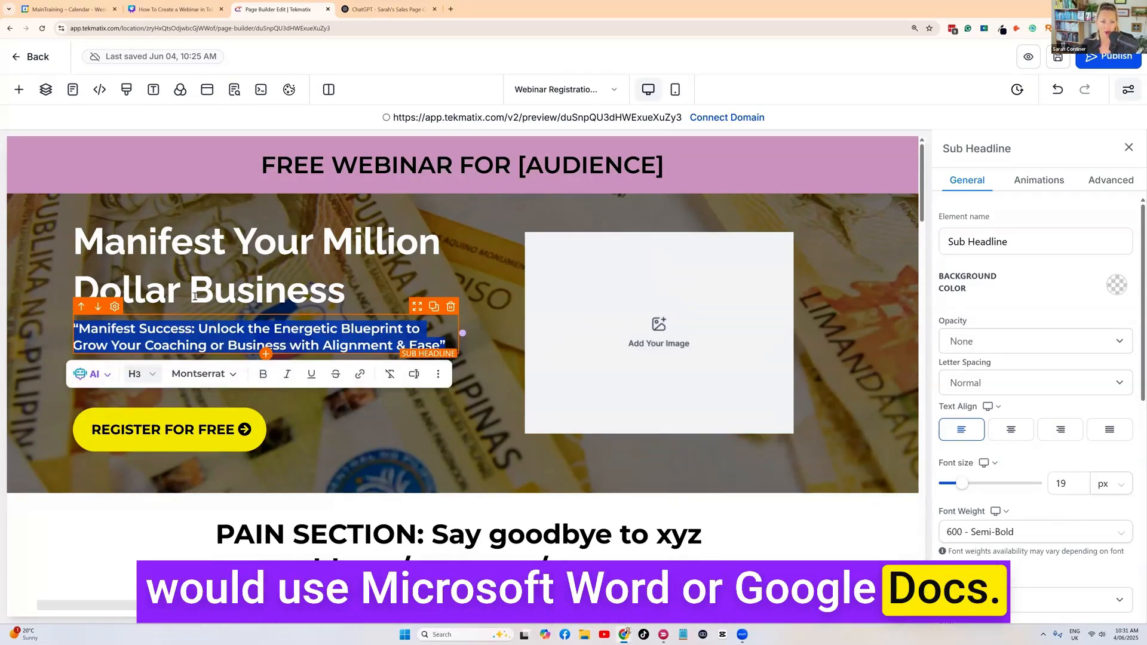
left_click(203, 374)
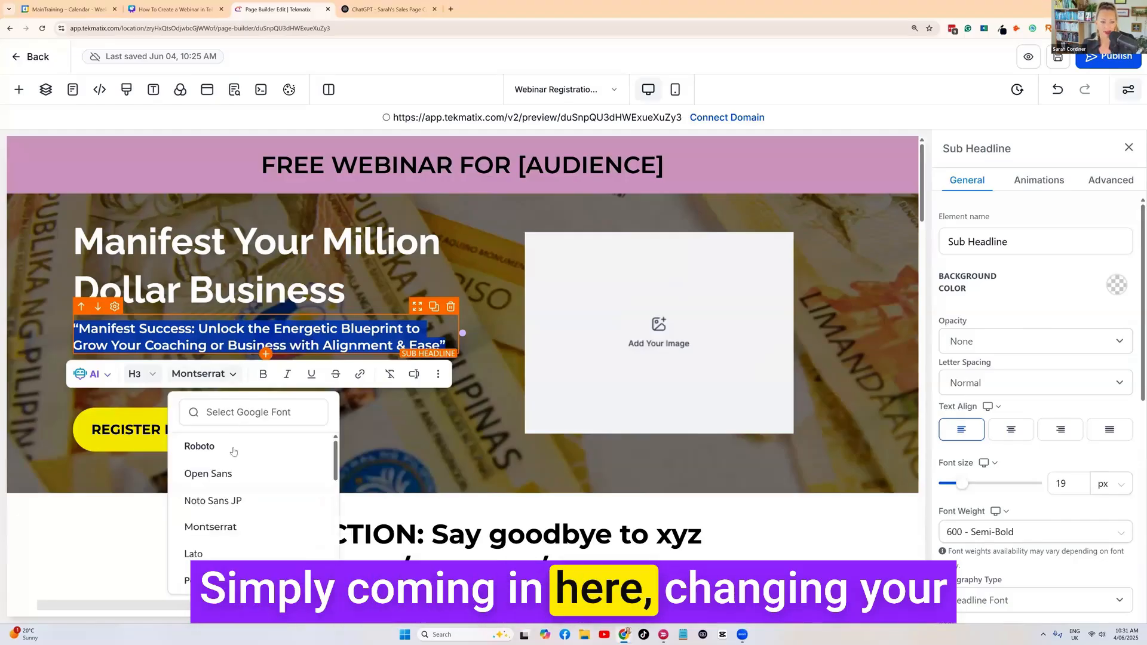
scroll(227, 509, "down", 5)
left_click(228, 497)
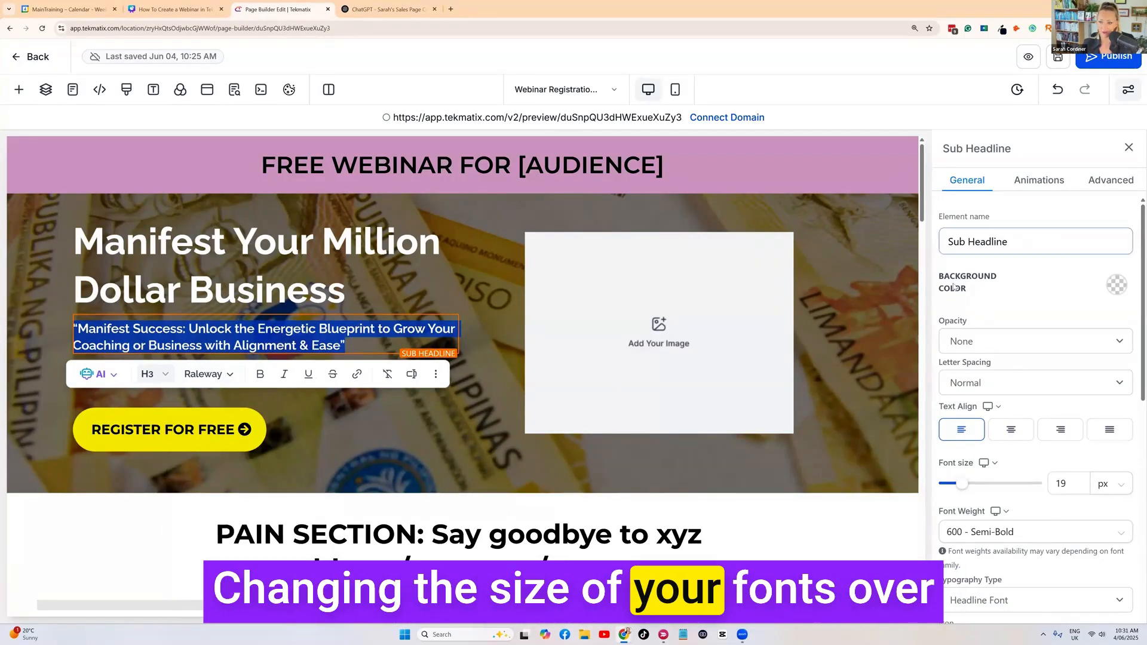
scroll(983, 320, "down", 10)
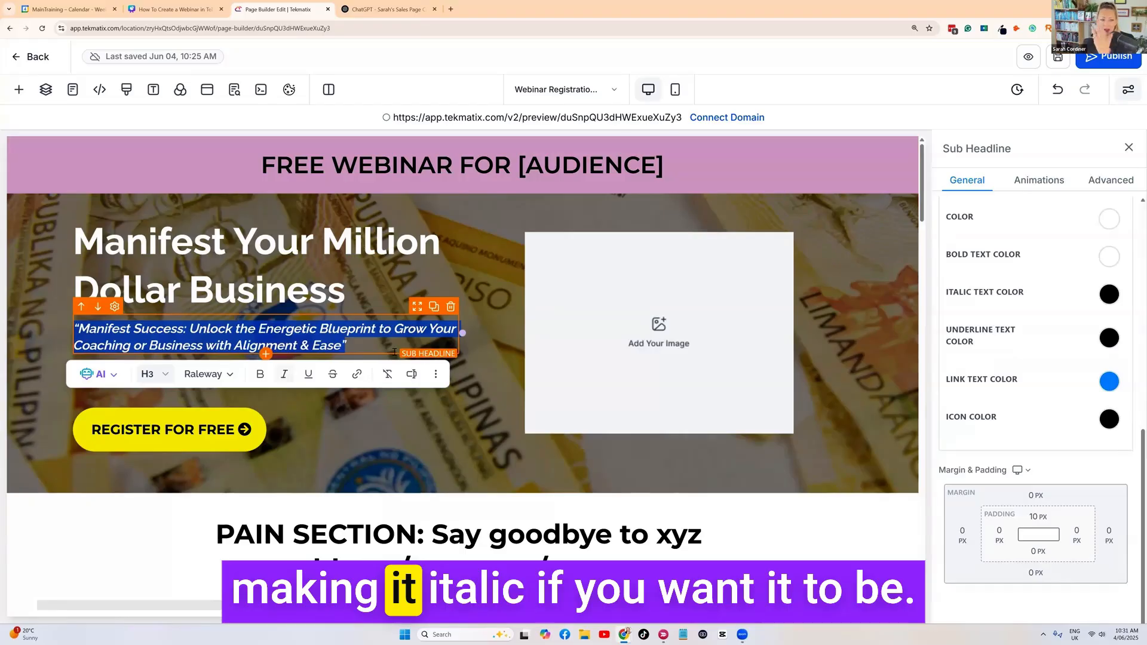
left_click(444, 285)
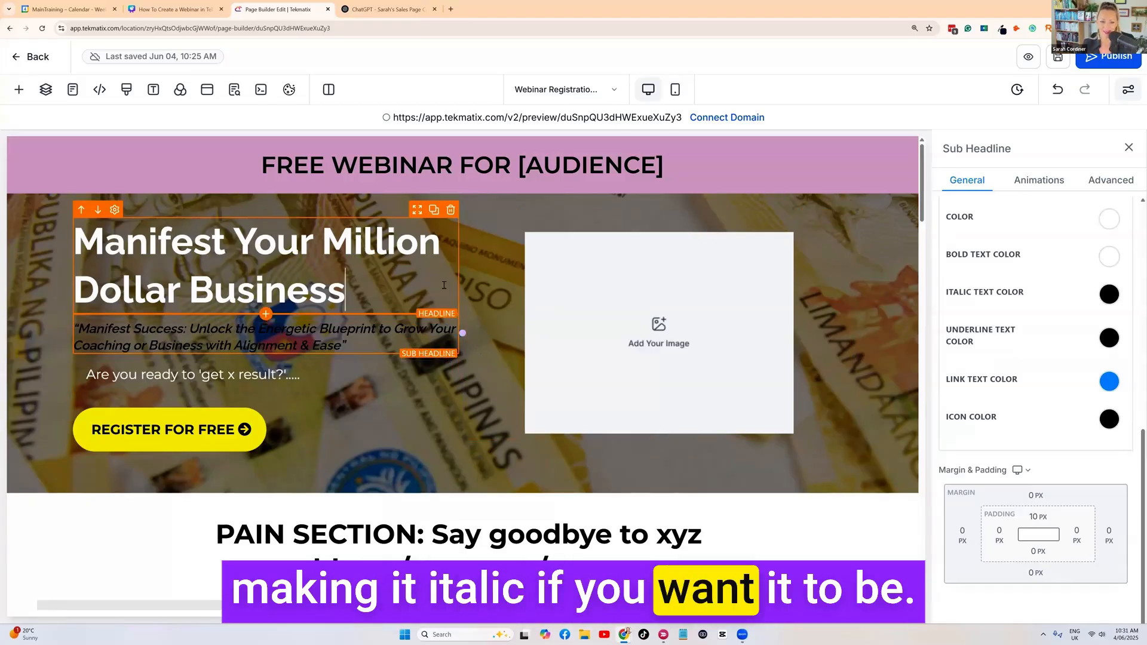
Set the sub headline's text colour to black and view its bold text colour choices
left_click(223, 328)
key("ctrl+a")
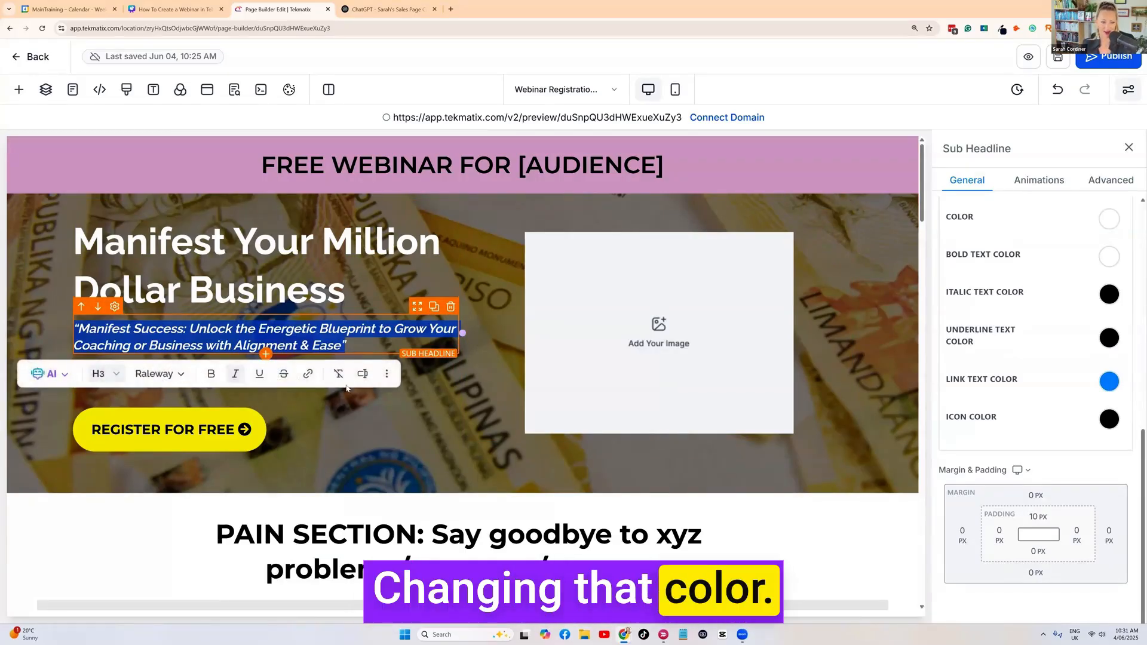
left_click(1109, 219)
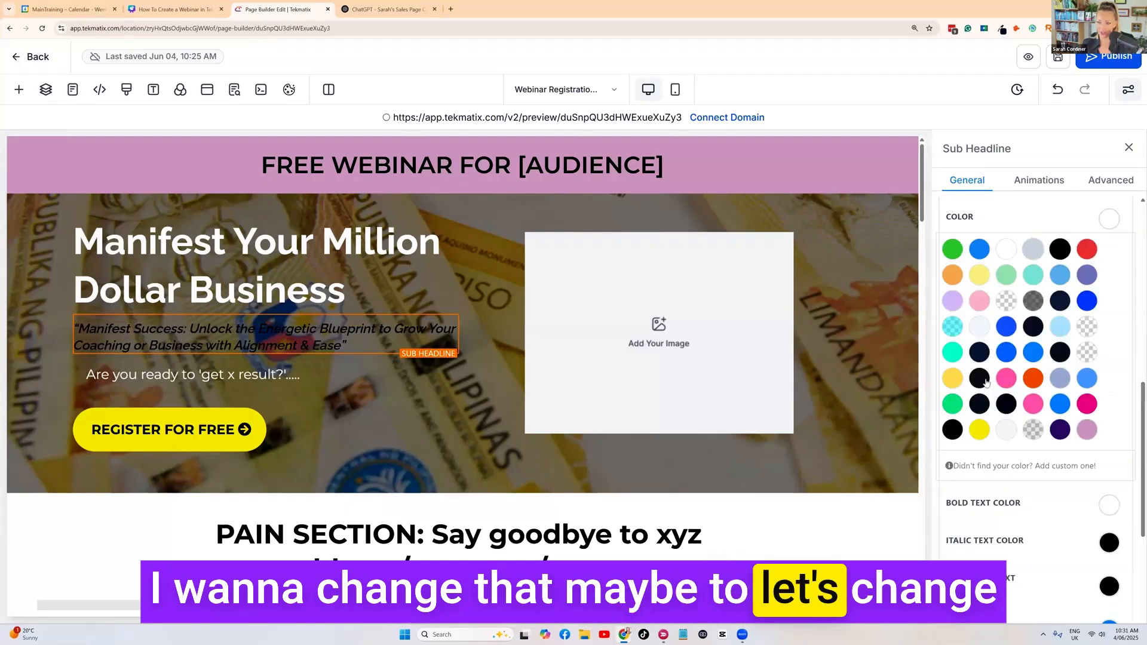
left_click(986, 379)
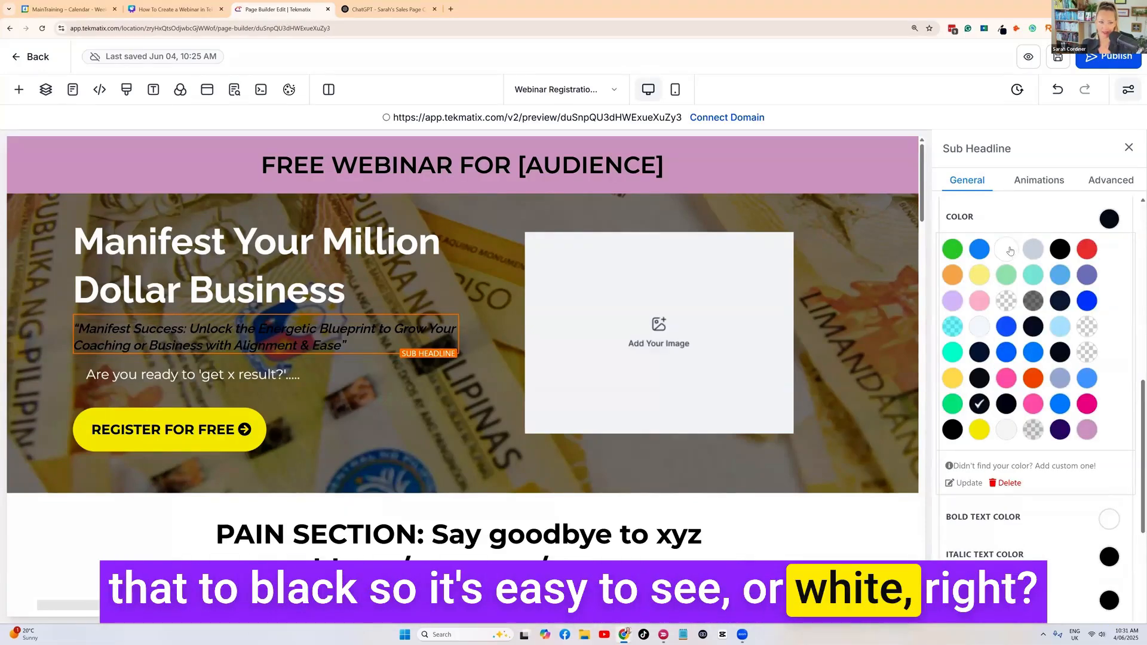
left_click(1060, 249)
scroll(1109, 258, "down", 4)
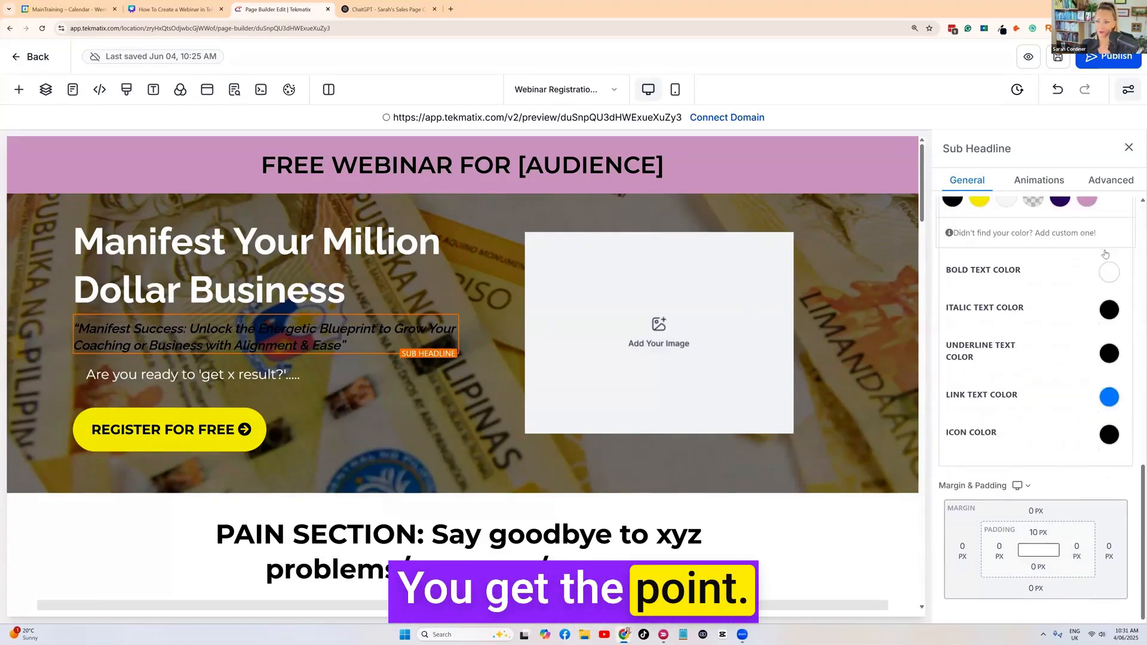
left_click(1108, 257)
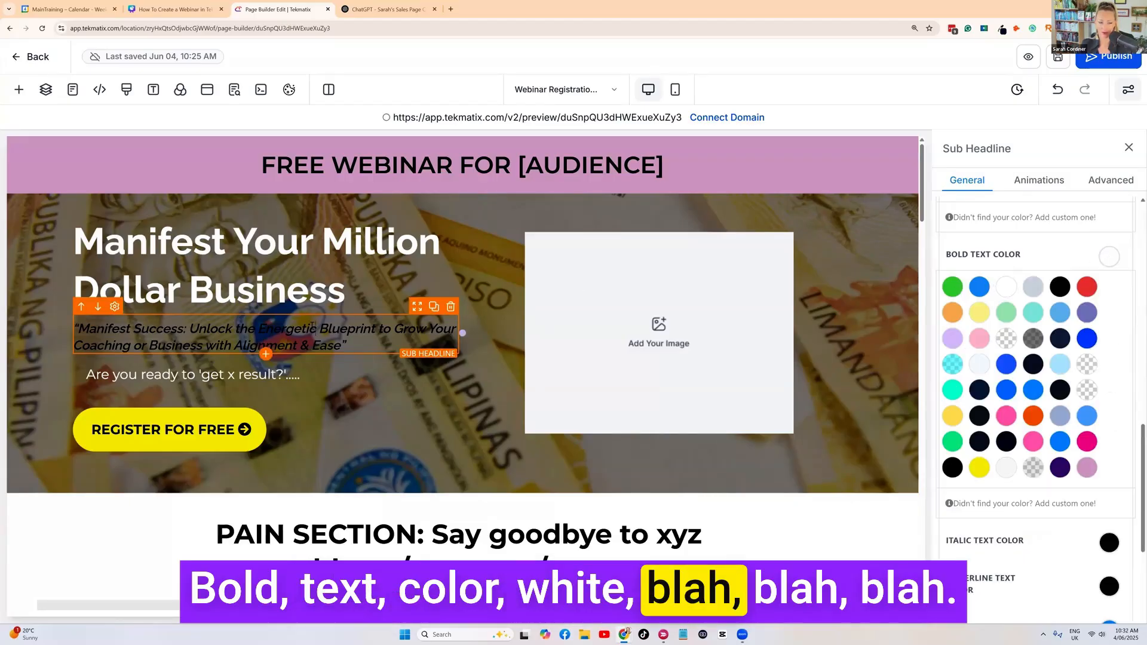
left_click(386, 391)
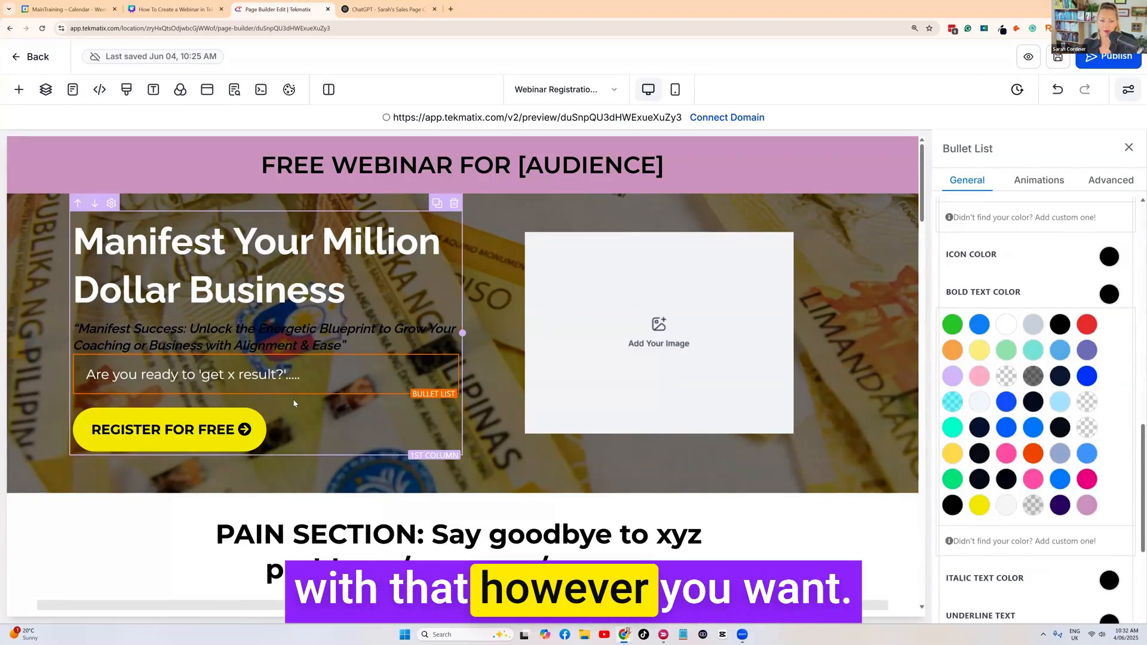
Set both the bold text colour and the background colour of the pain section's paragraph to turquoise
scroll(366, 319, "down", 7)
scroll(470, 281, "up", 3)
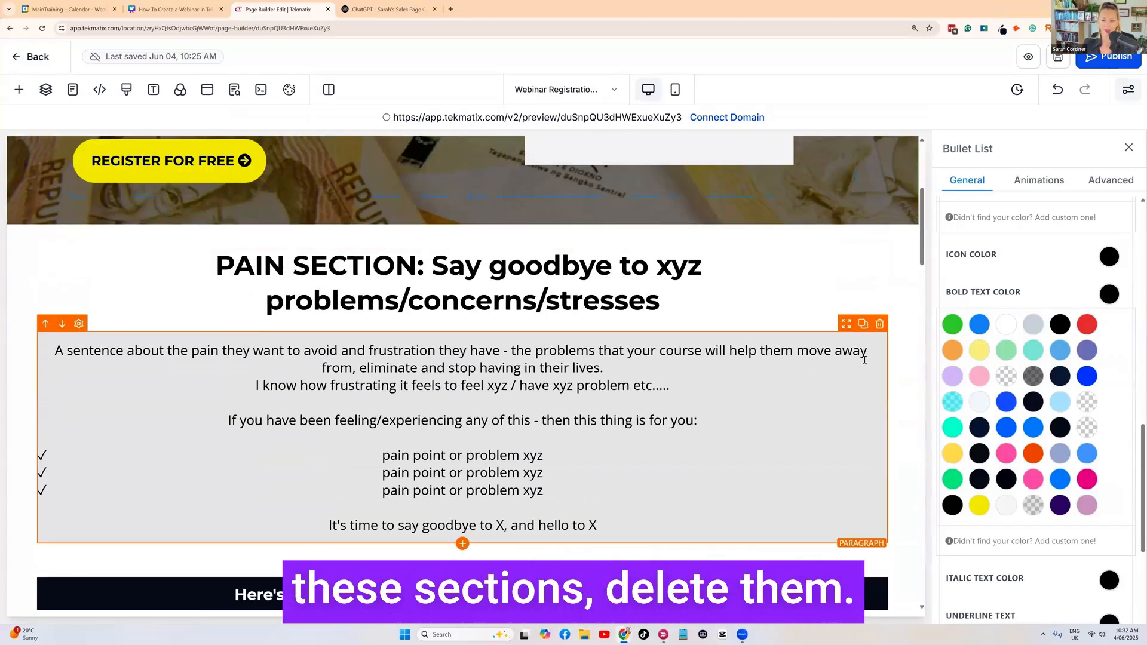
left_click(814, 392)
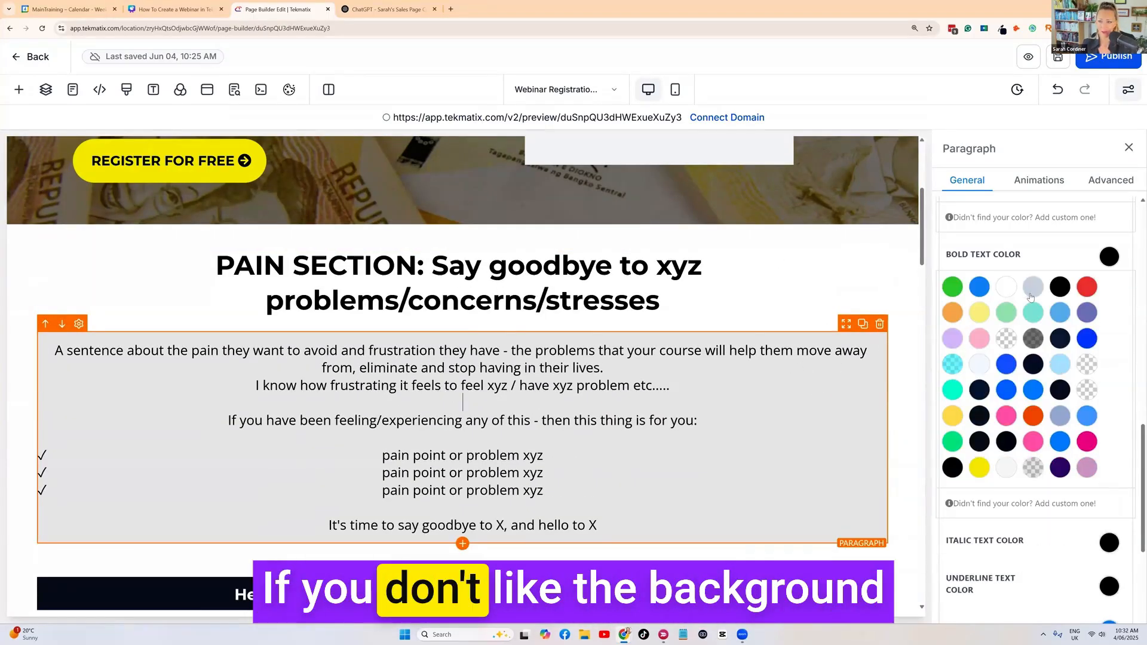
left_click(1034, 314)
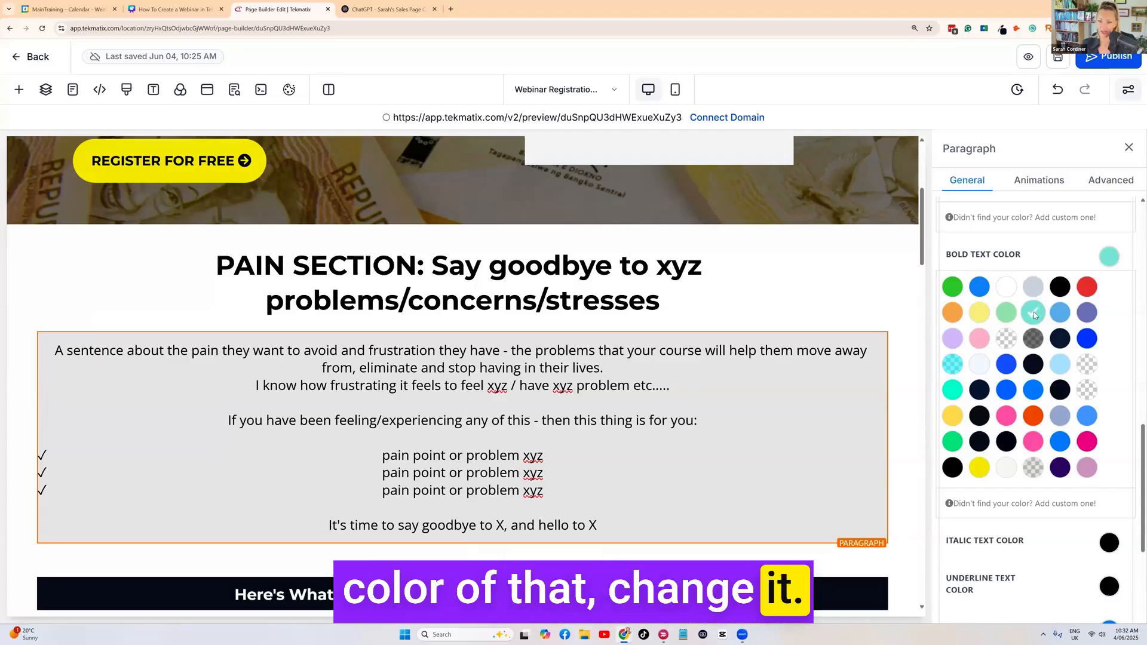
scroll(1088, 256, "up", 10)
left_click(1116, 211)
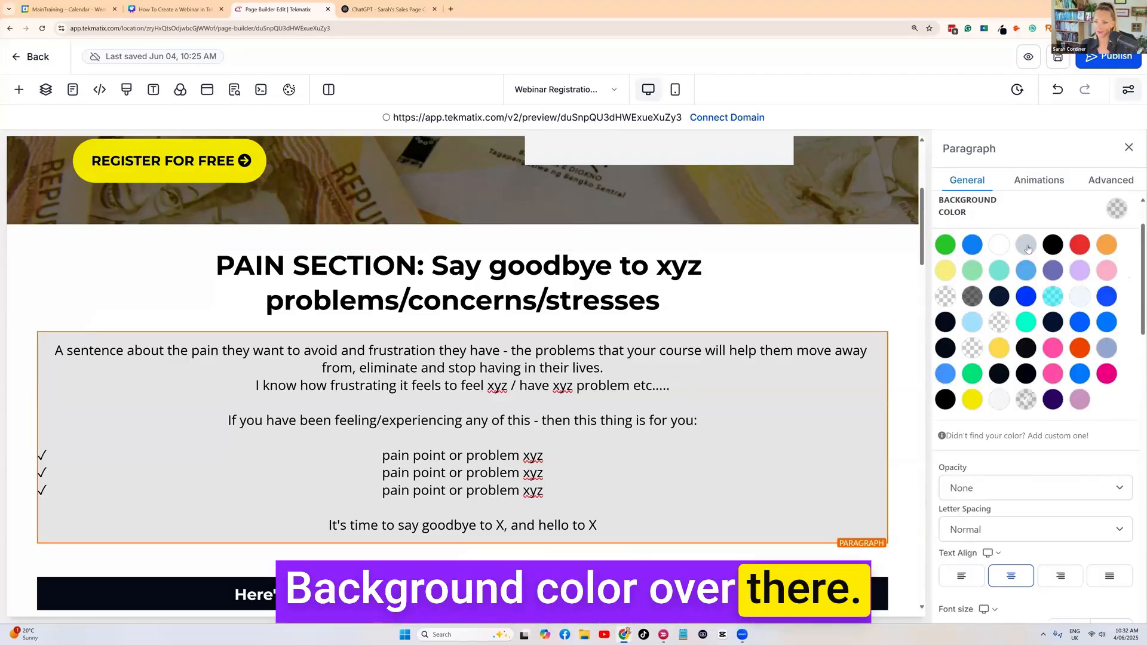
left_click(999, 272)
left_click(621, 285)
Add a 2 Column row above the pain section's sub headline
scroll(622, 285, "down", 2)
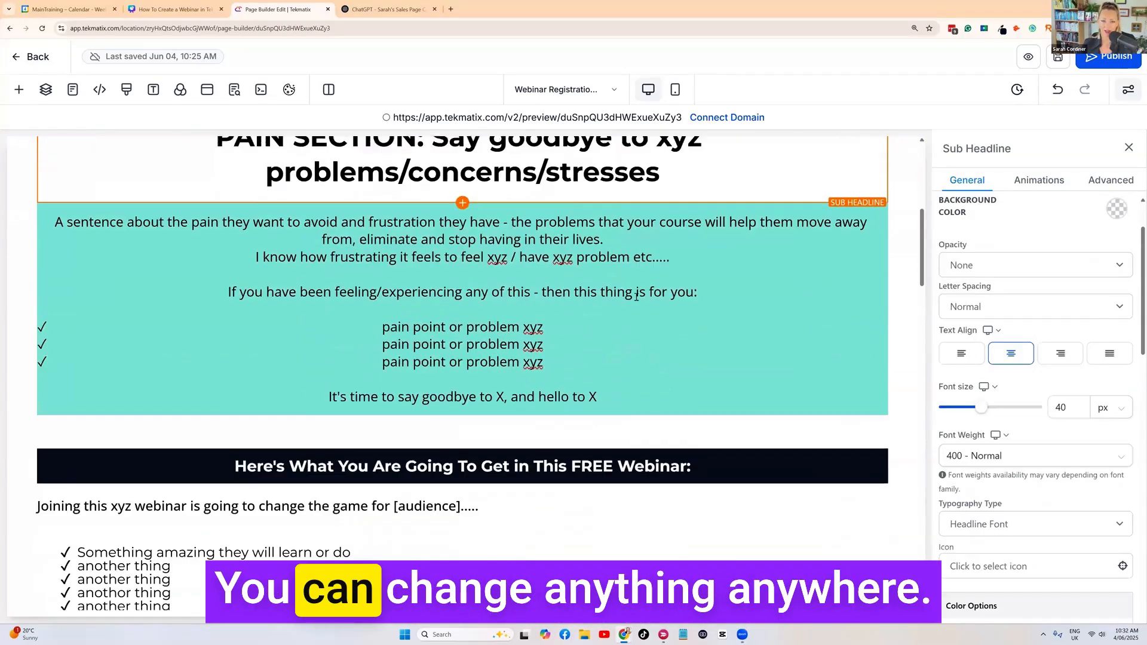
scroll(621, 285, "up", 3)
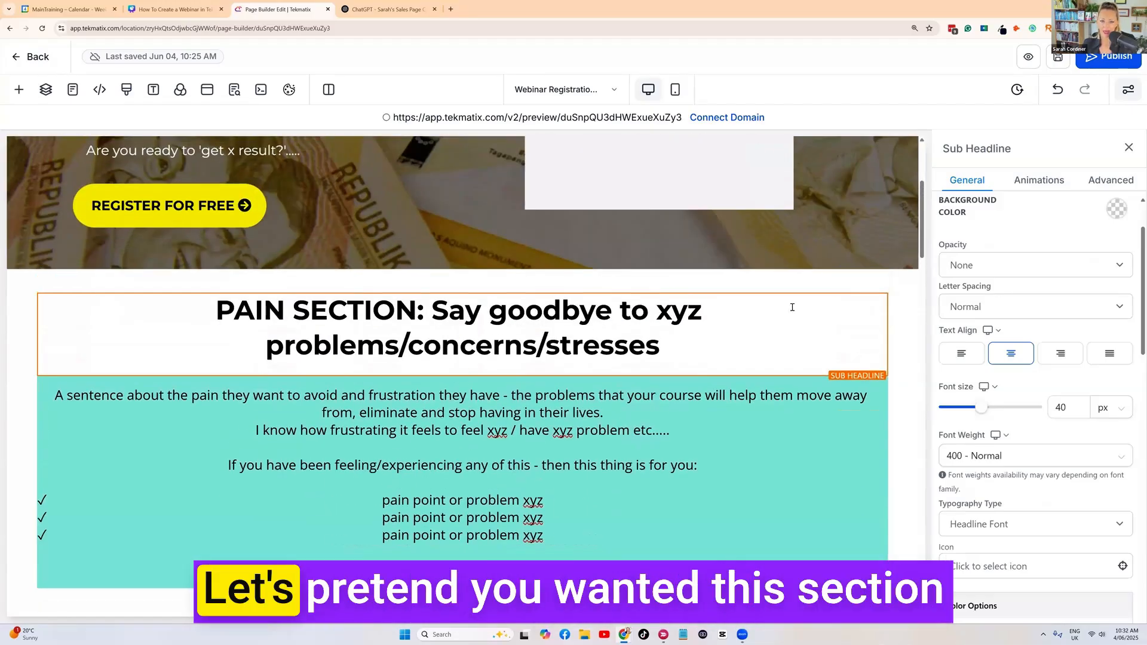
scroll(444, 288, "down", 2)
scroll(444, 287, "up", 2)
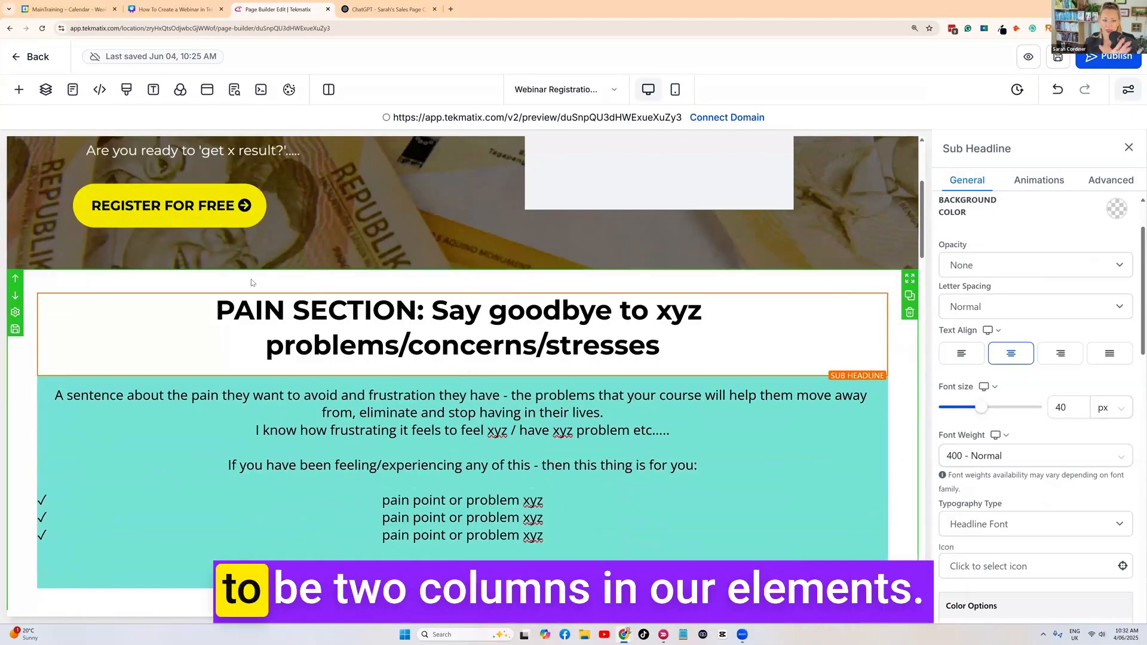
left_click(18, 90)
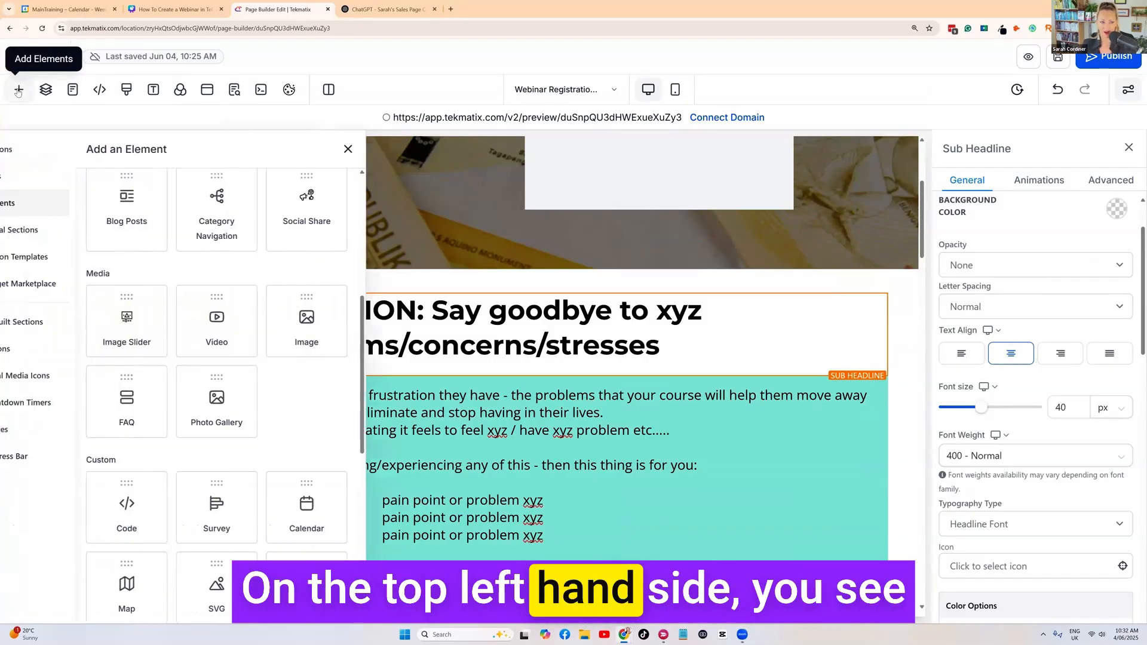
left_click(33, 177)
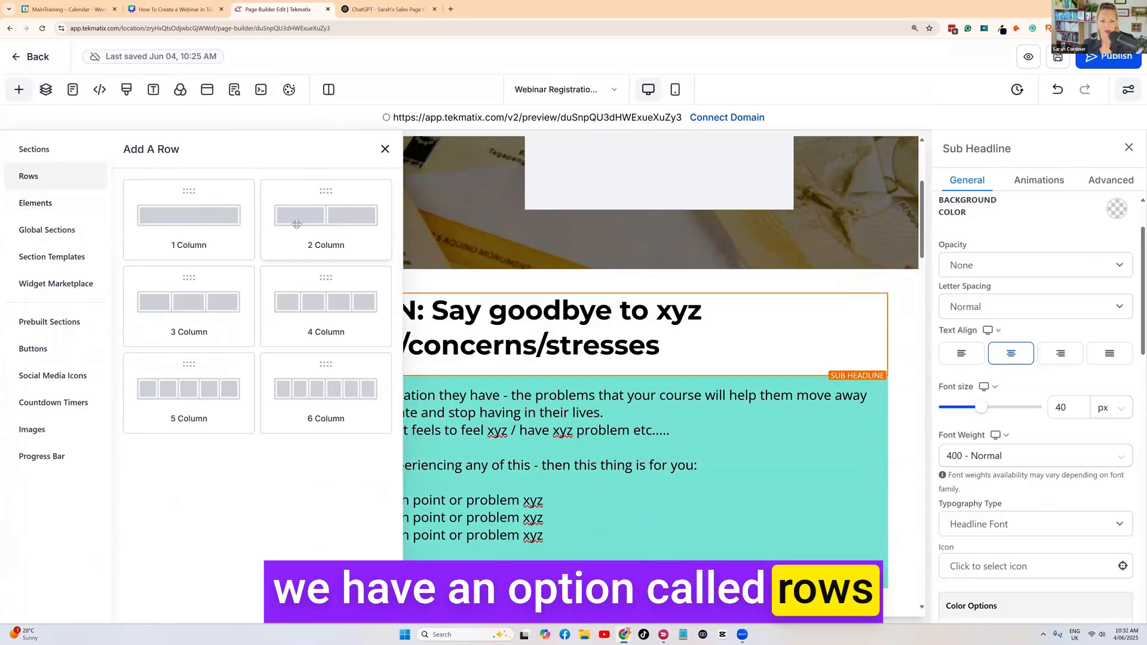
left_click_drag(321, 199, 447, 328)
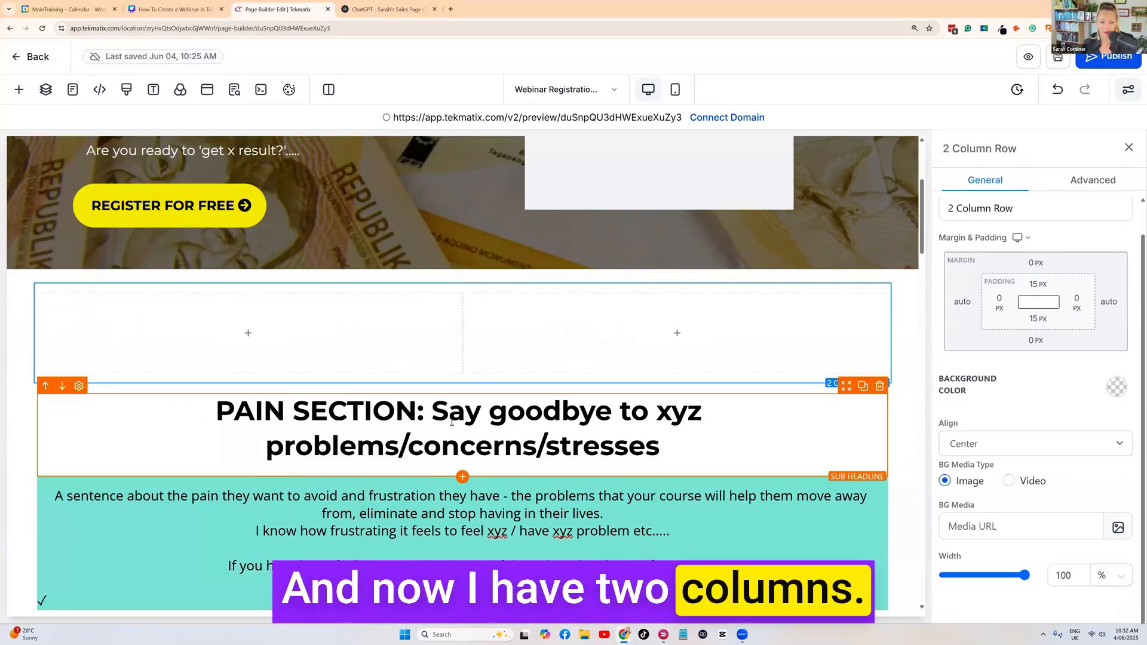
Move the pain section's sub headline into the new row's first column and the turquoise paragraph into its second column
left_click_drag(771, 394, 423, 454)
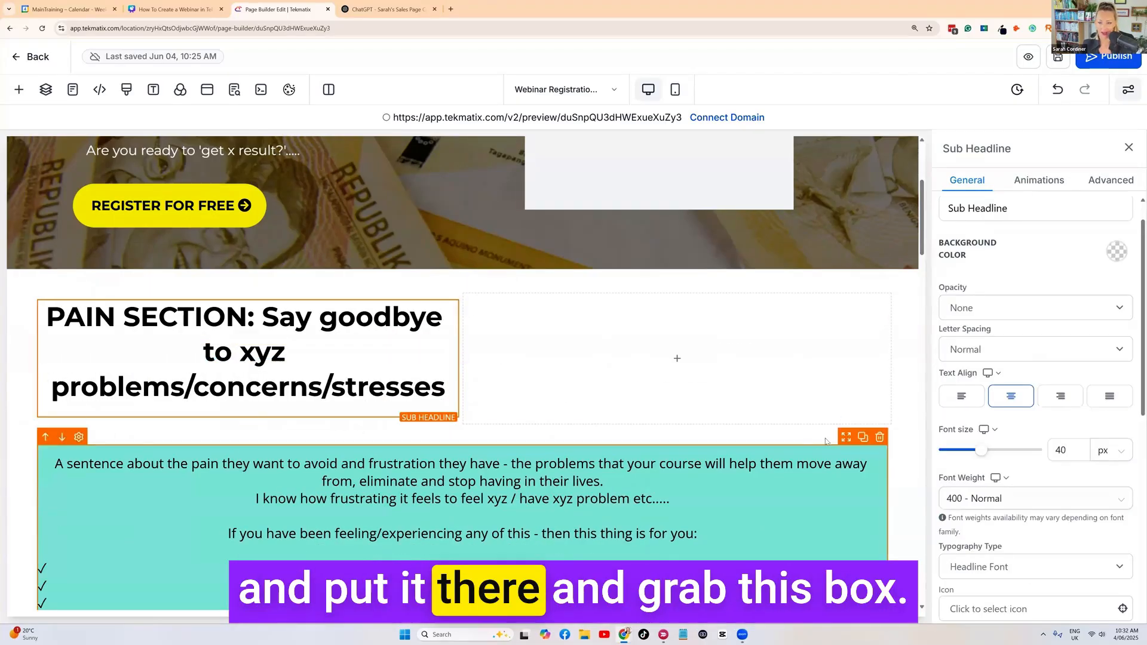
left_click_drag(848, 411, 832, 254)
scroll(833, 254, "up", 2)
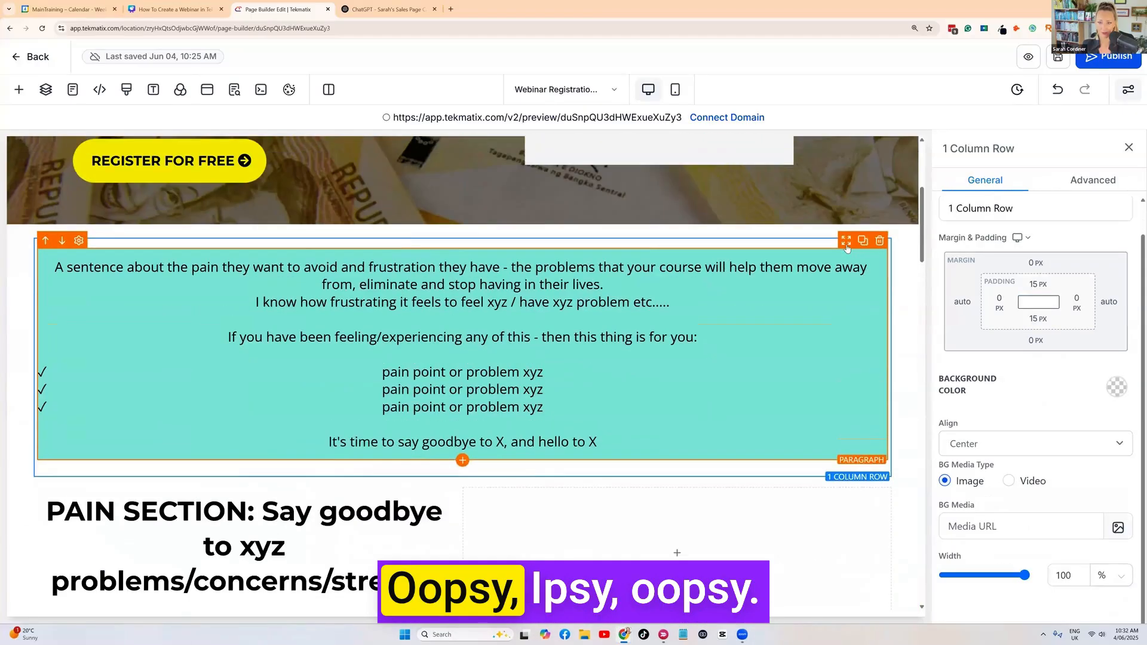
left_click_drag(806, 378, 795, 573)
scroll(323, 340, "down", 4)
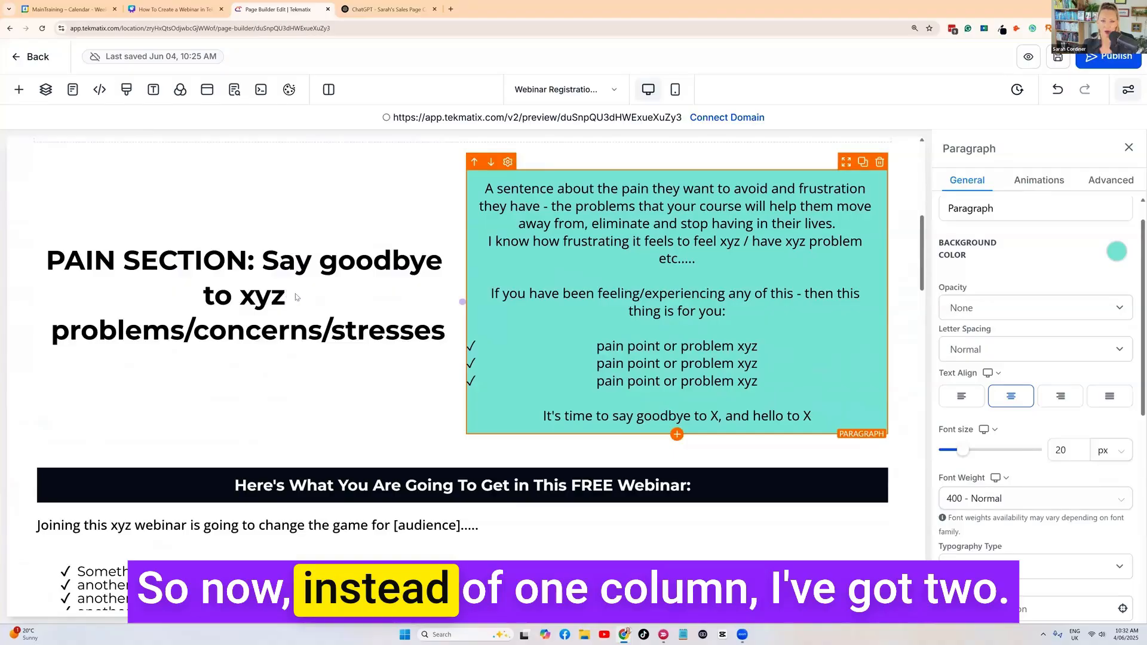
Delete the empty column left above the two-column pain section row
scroll(310, 269, "up", 3)
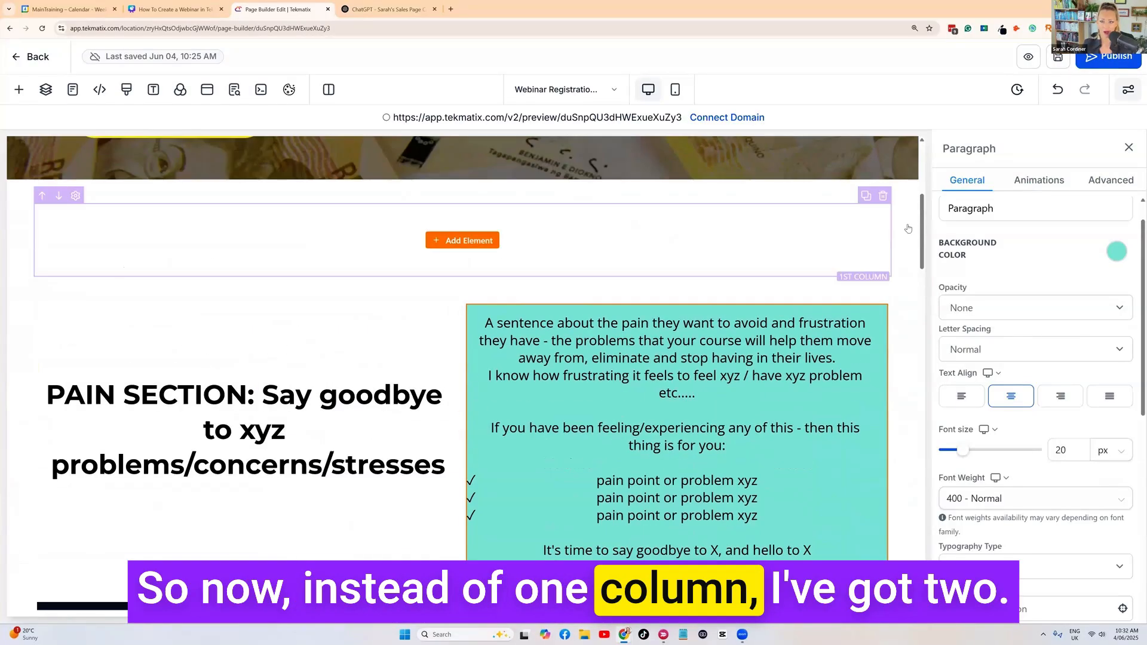
left_click(882, 196)
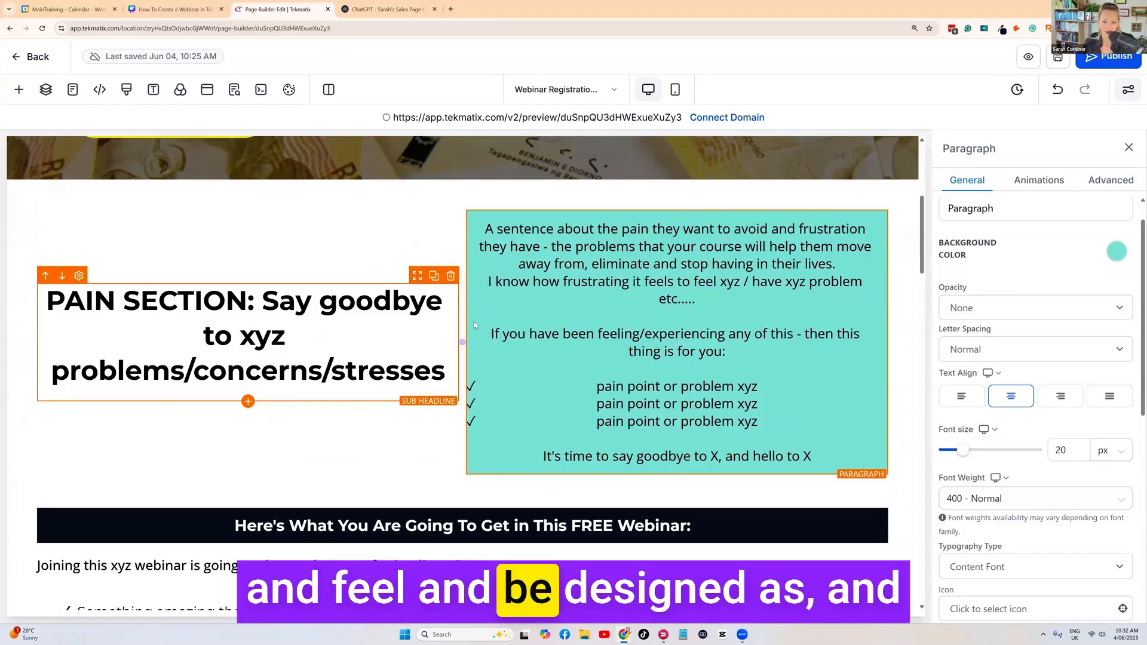
scroll(514, 304, "down", 1)
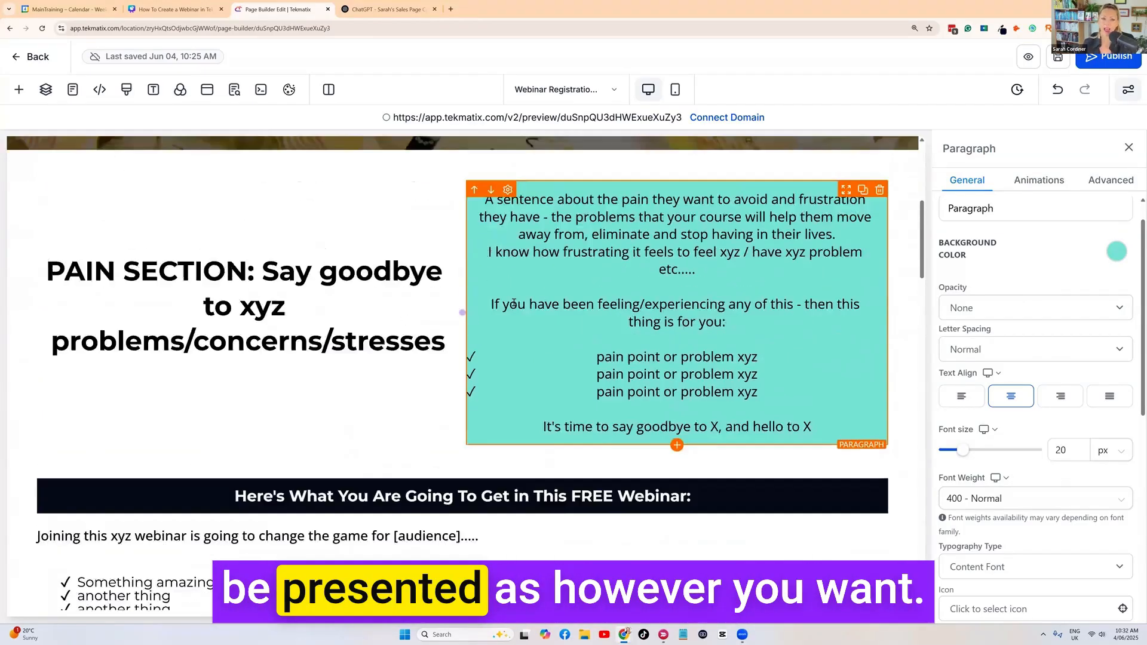
scroll(513, 303, "up", 1)
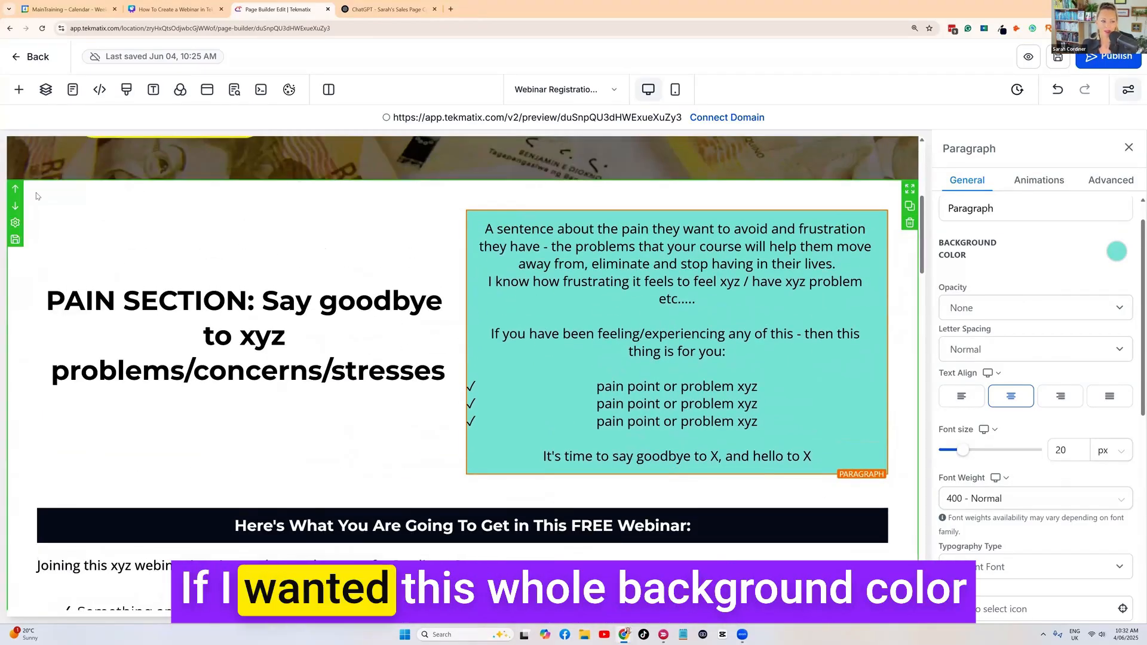
Set the background colour of the whole pain section to orange and view the media storage for background images
left_click(36, 196)
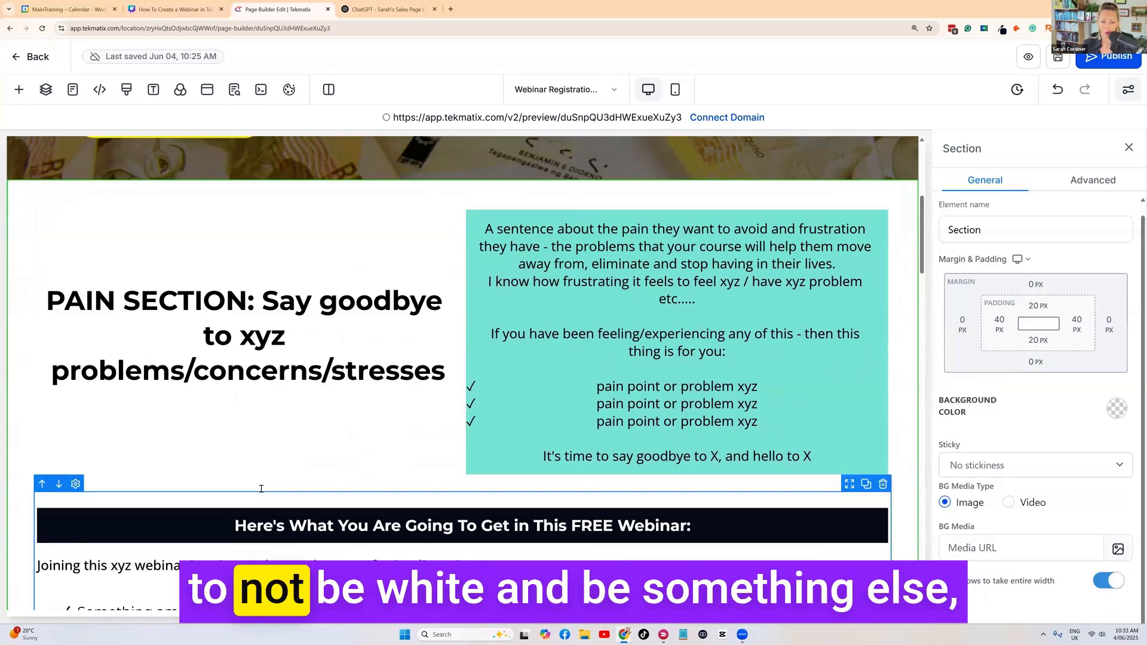
scroll(261, 489, "down", 3)
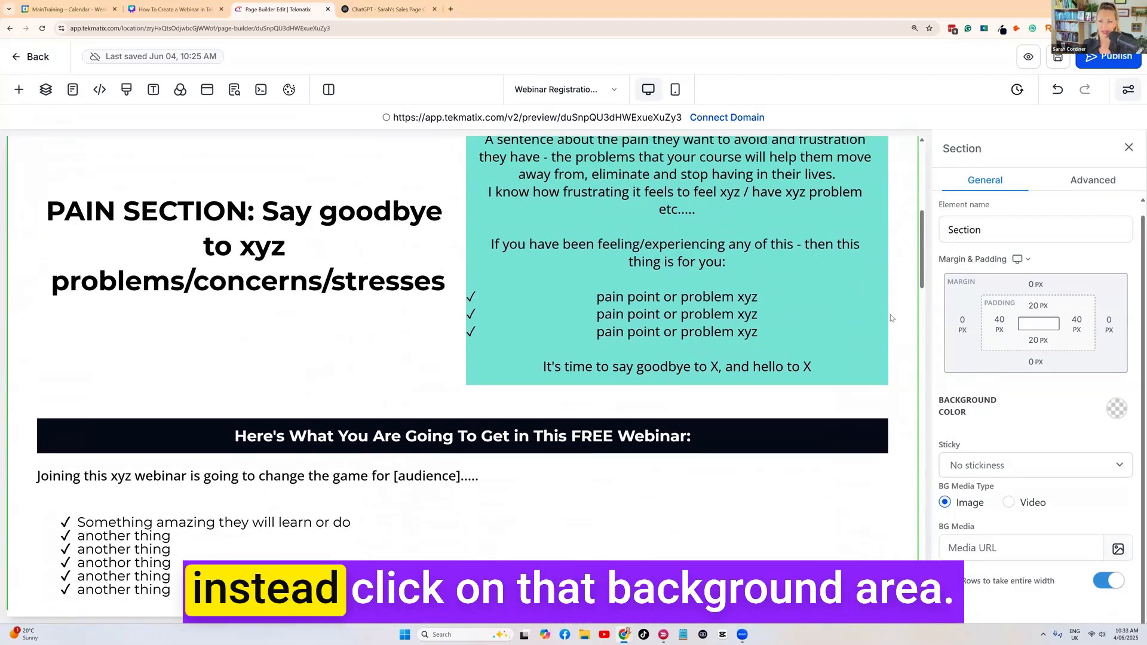
scroll(892, 317, "up", 6)
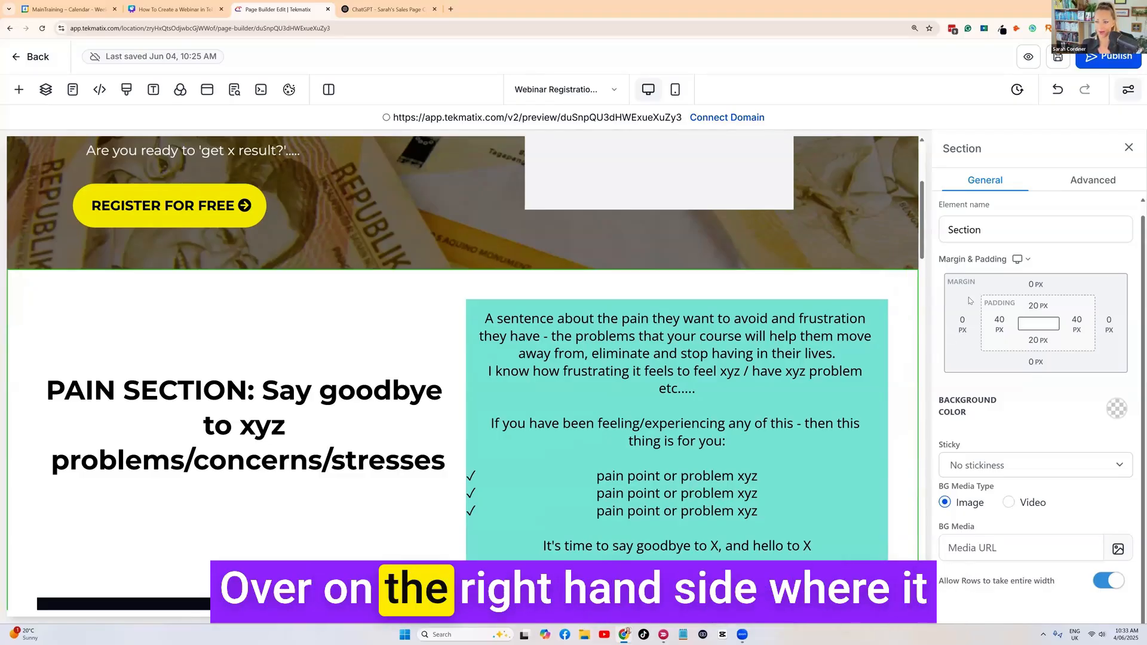
left_click(1118, 409)
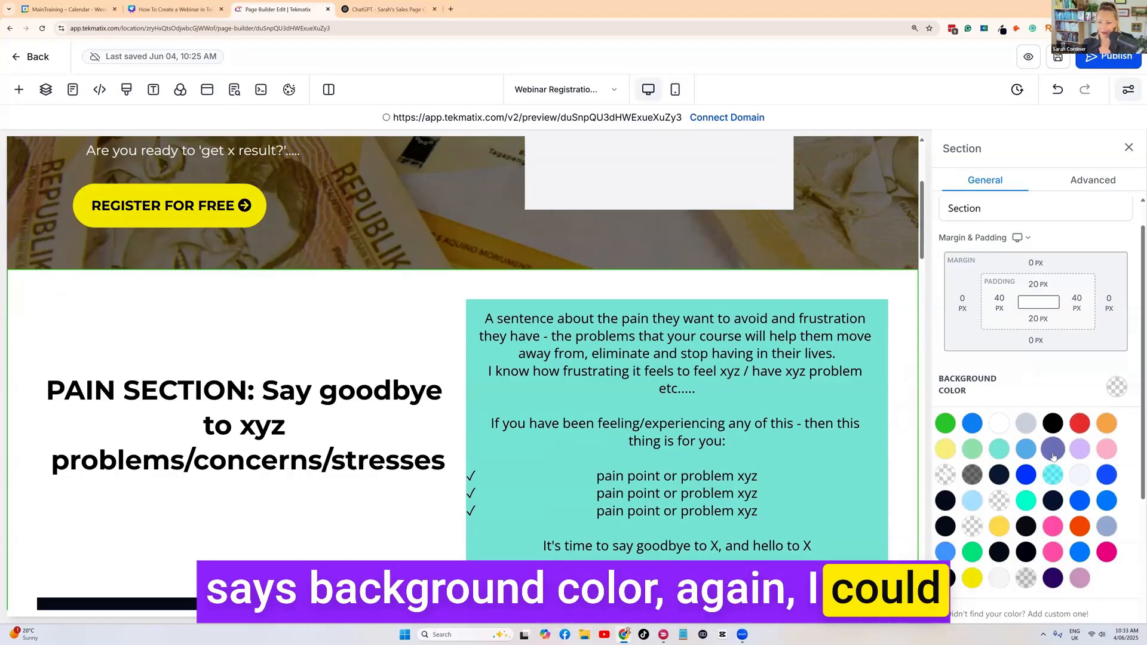
left_click(1106, 424)
scroll(1099, 418, "down", 3)
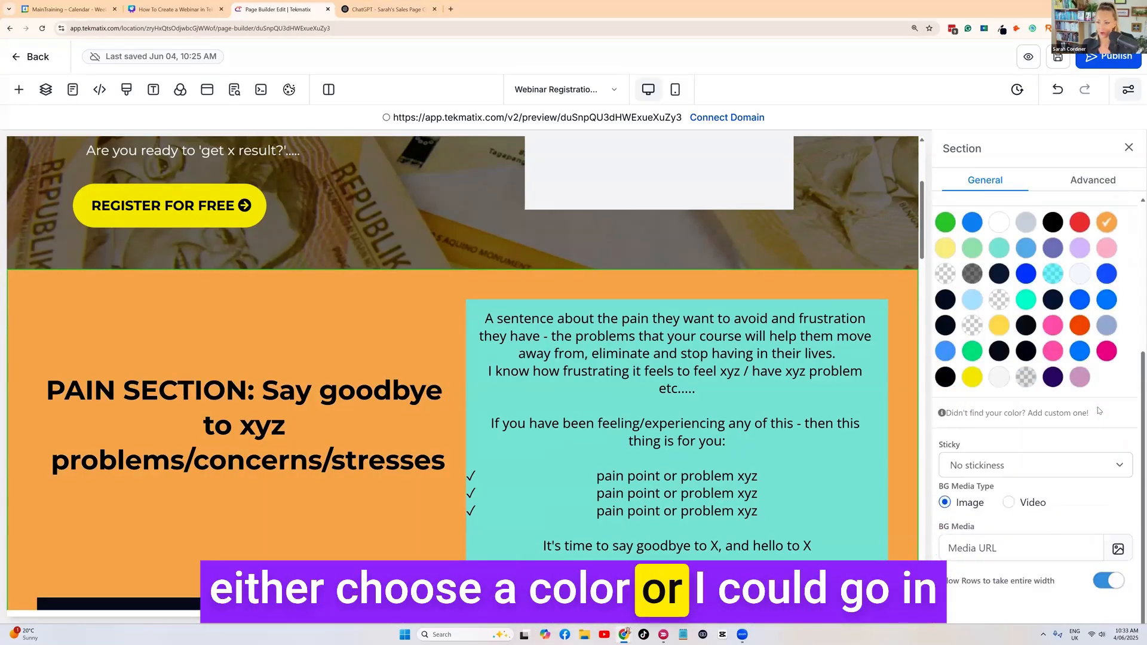
left_click(1116, 548)
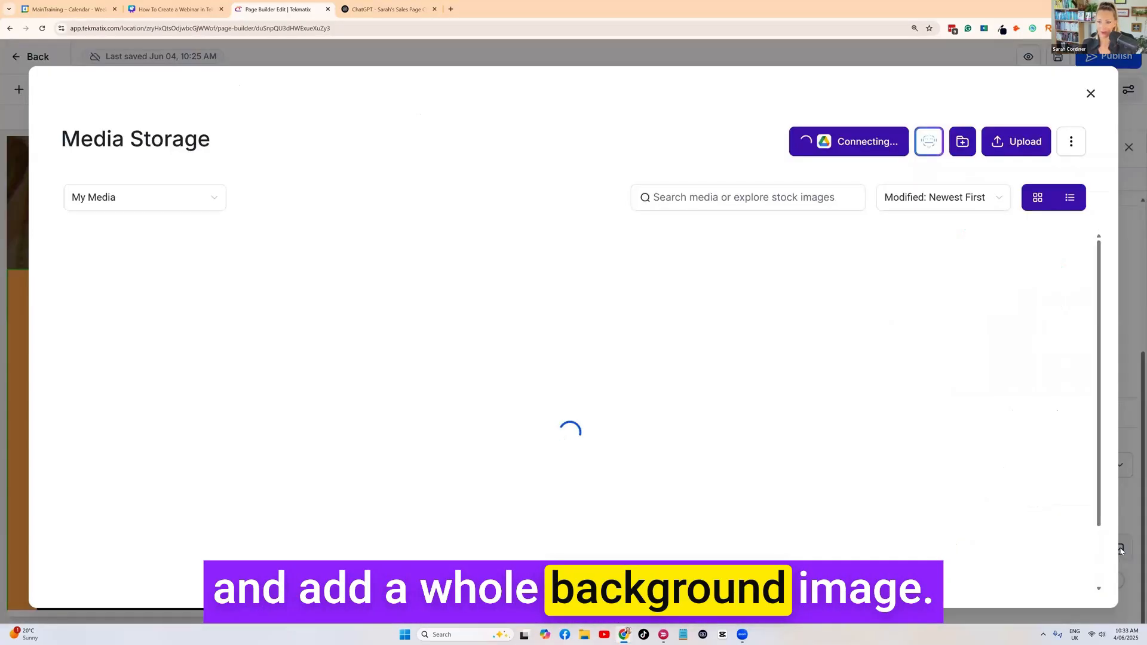
left_click(1091, 94)
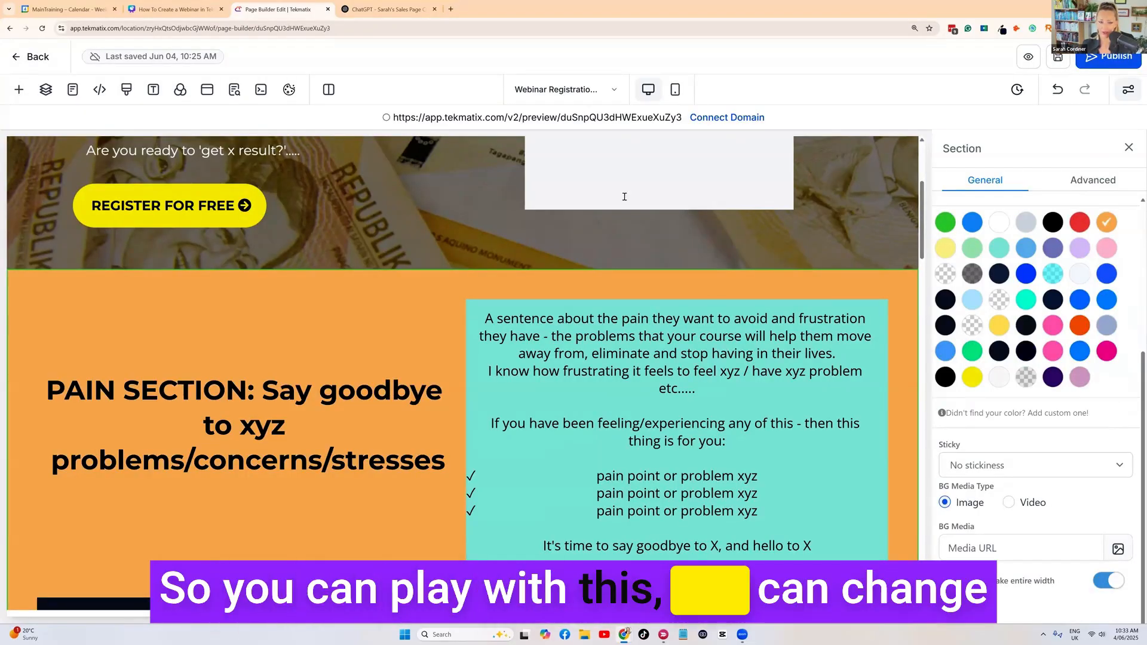
Look over the rest of the page's structure, from the bonus and client testimonials sections to the frequently asked questions
scroll(623, 198, "down", 20)
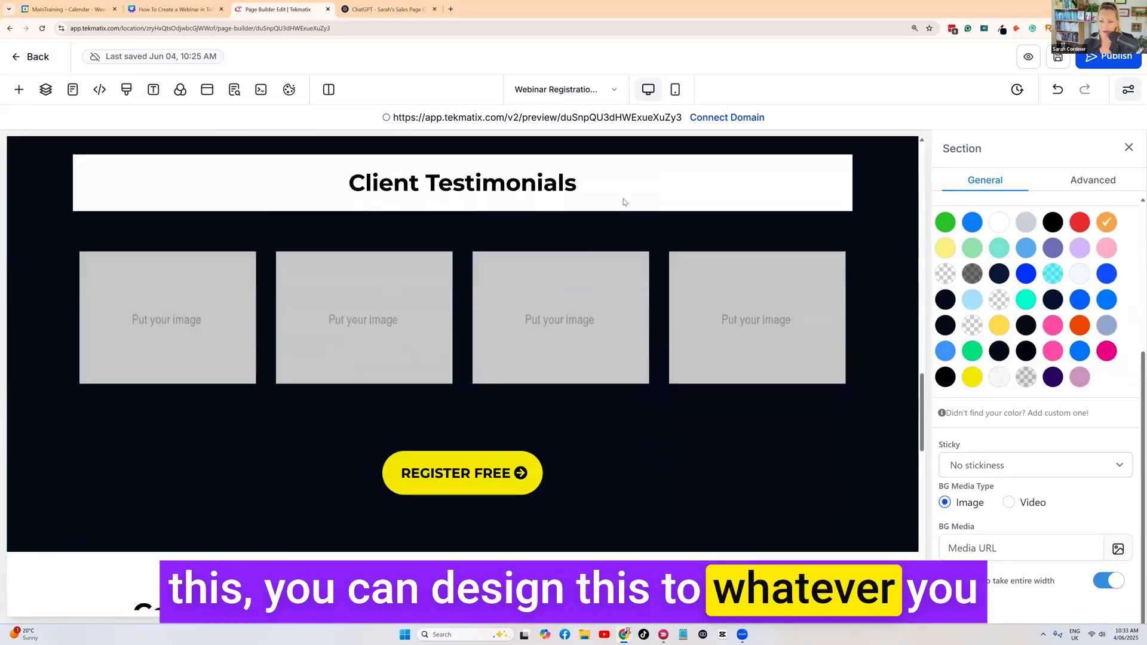
scroll(624, 202, "down", 6)
scroll(621, 200, "up", 8)
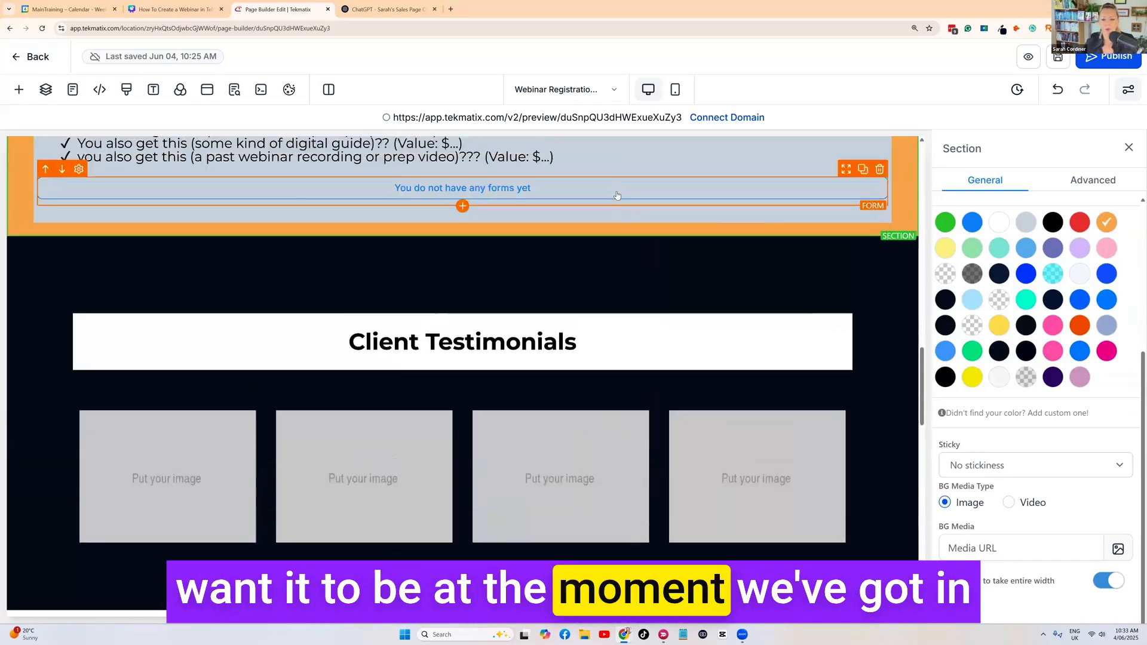
scroll(617, 195, "up", 2)
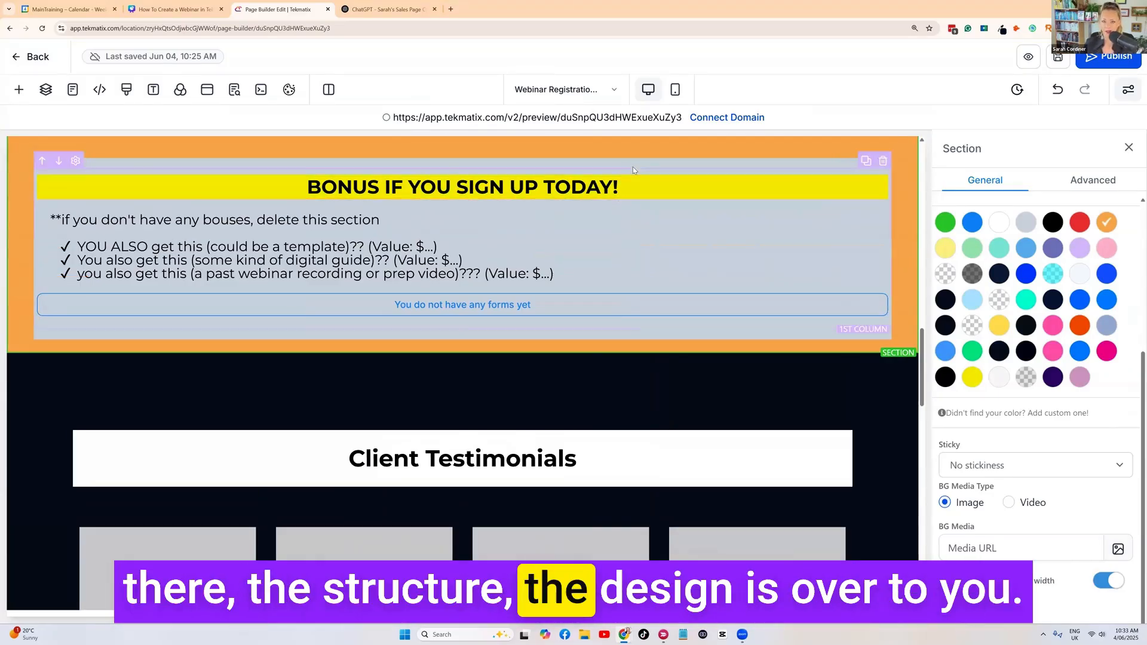
scroll(634, 166, "down", 9)
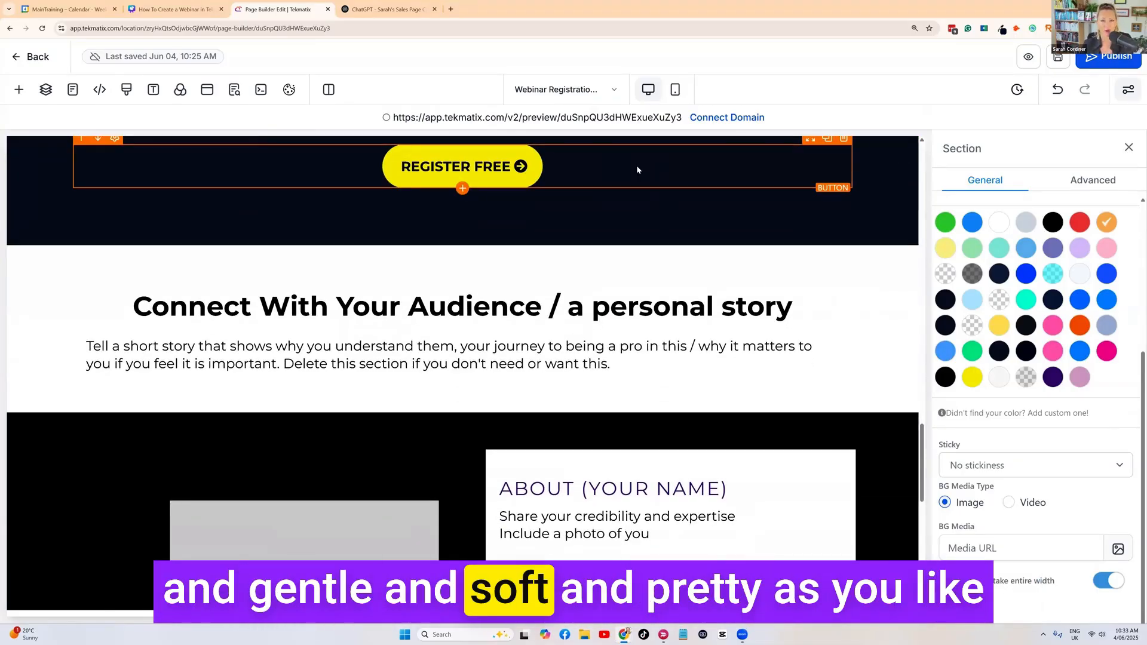
scroll(637, 170, "down", 8)
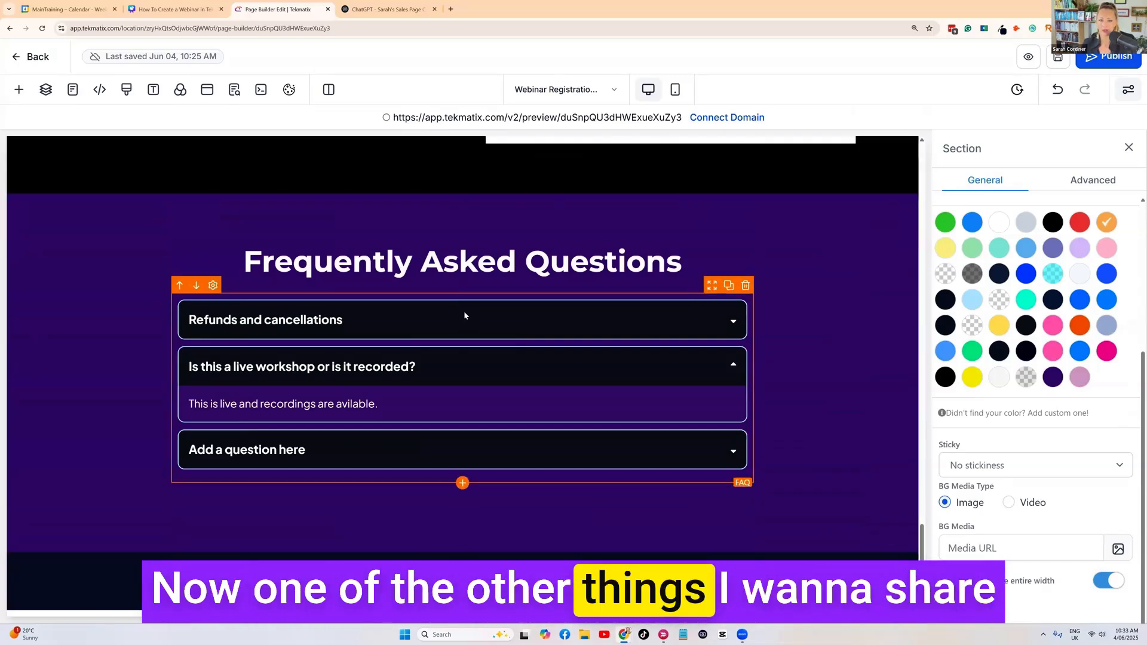
scroll(464, 315, "up", 10)
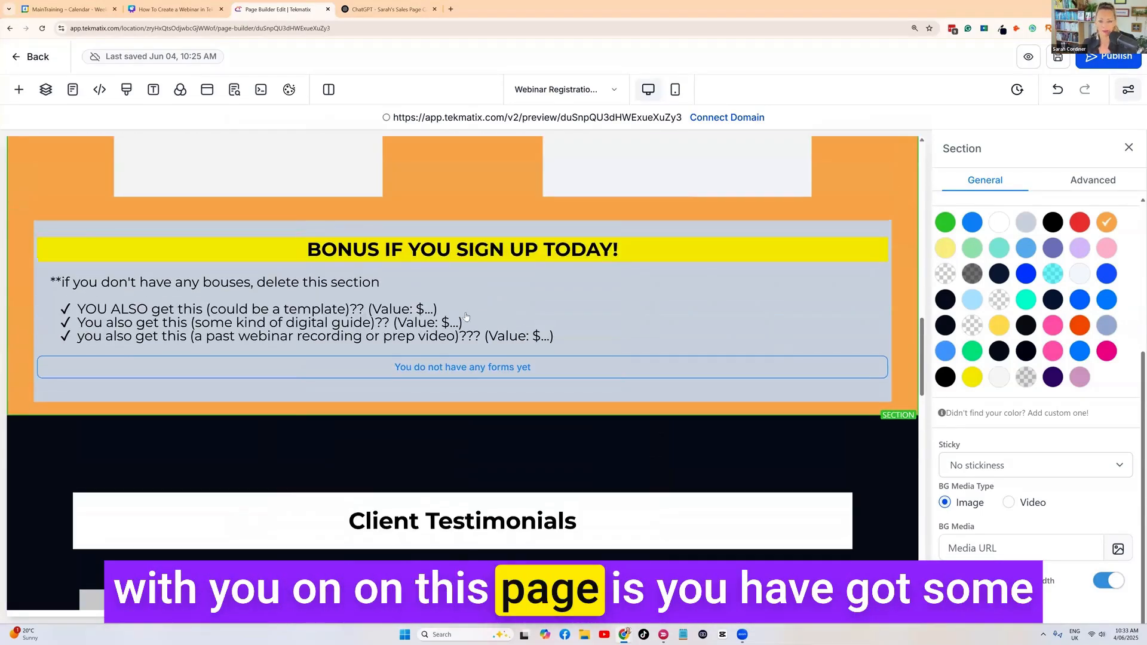
scroll(466, 317, "down", 5)
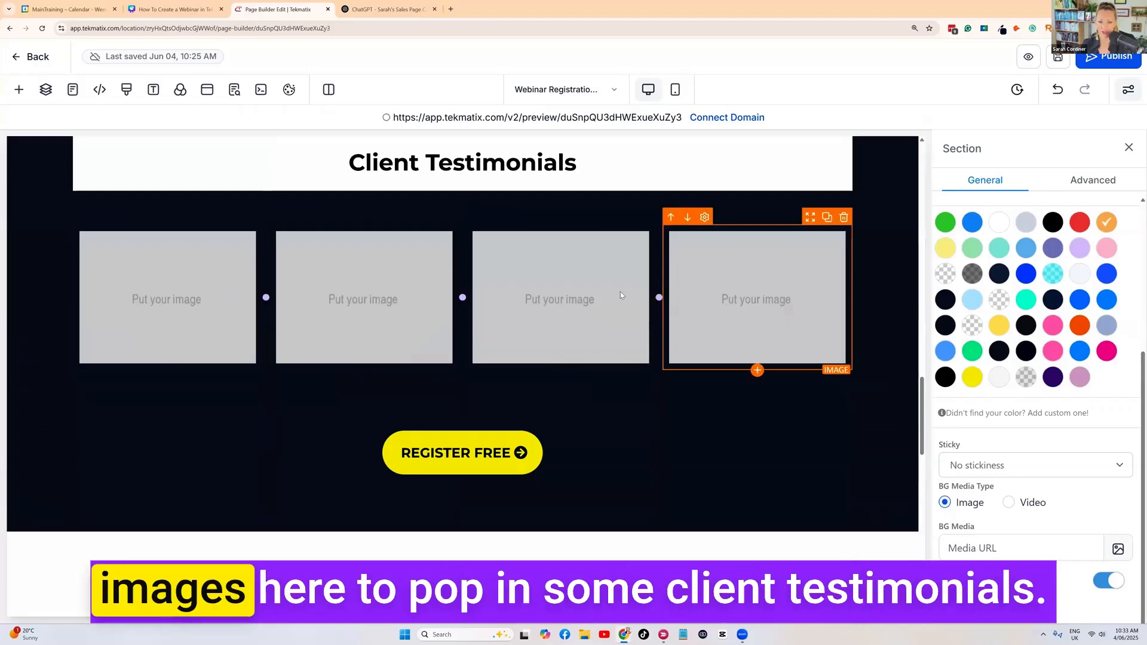
Add a Reviews element directly below the Client Testimonials headline and close its settings
scroll(467, 242, "up", 1)
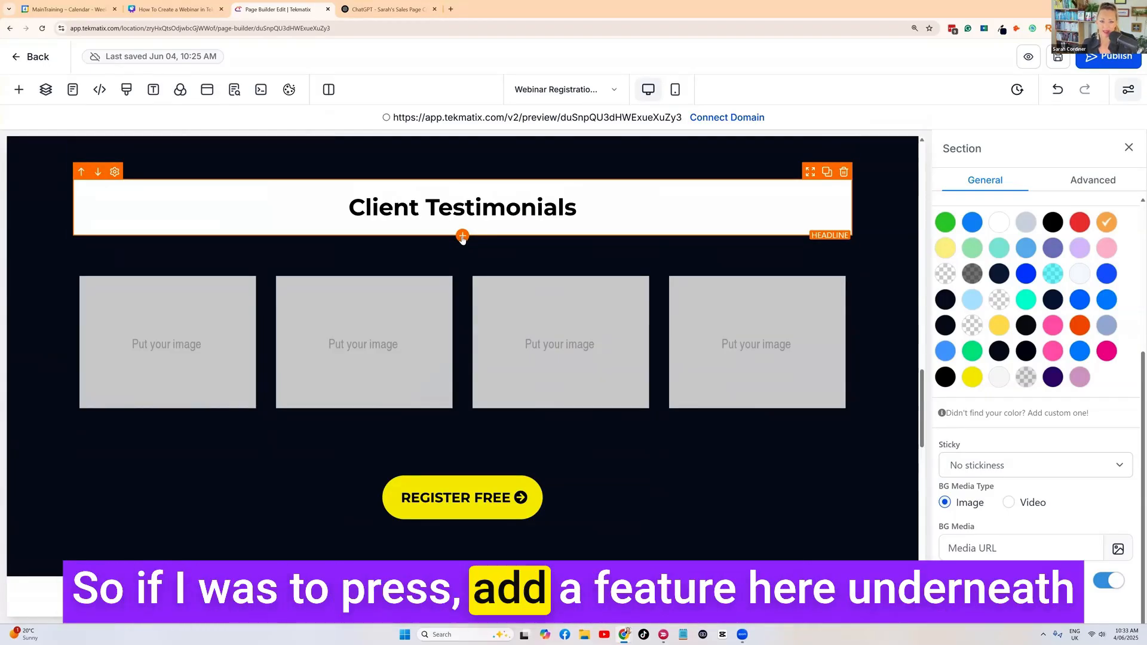
left_click(462, 237)
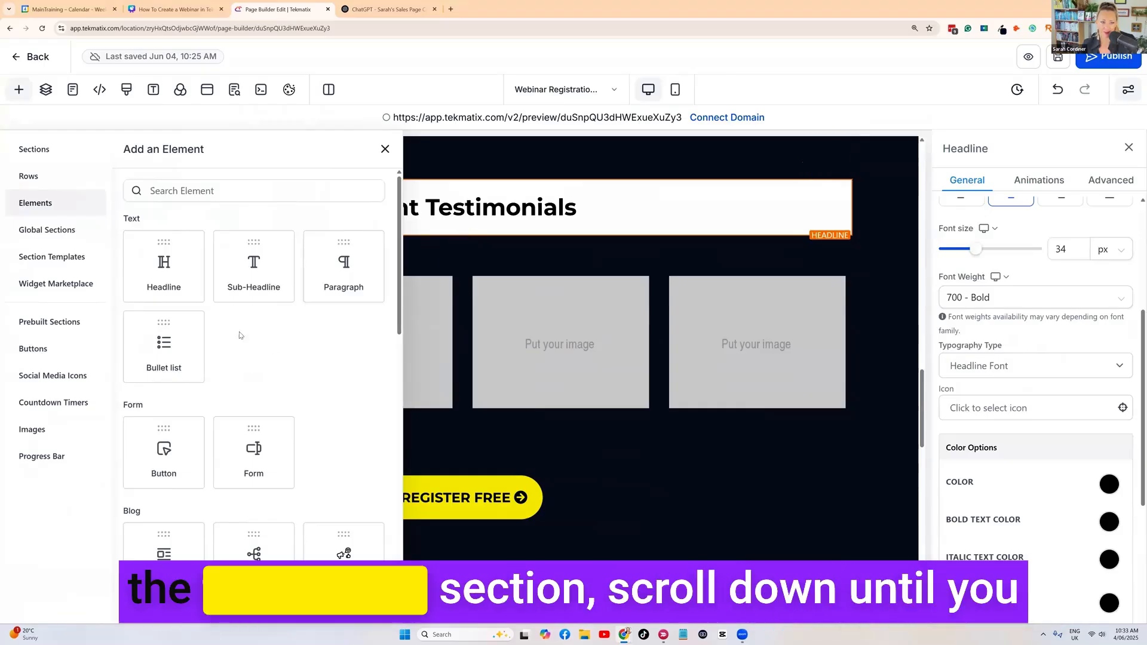
scroll(250, 351, "down", 6)
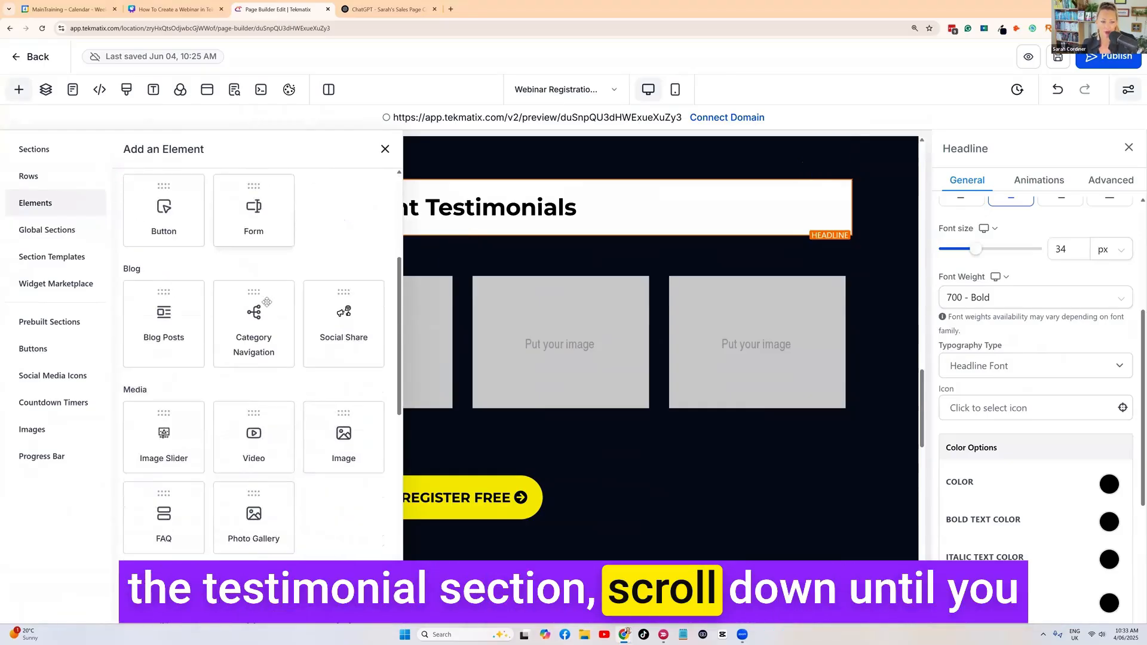
scroll(269, 301, "down", 2)
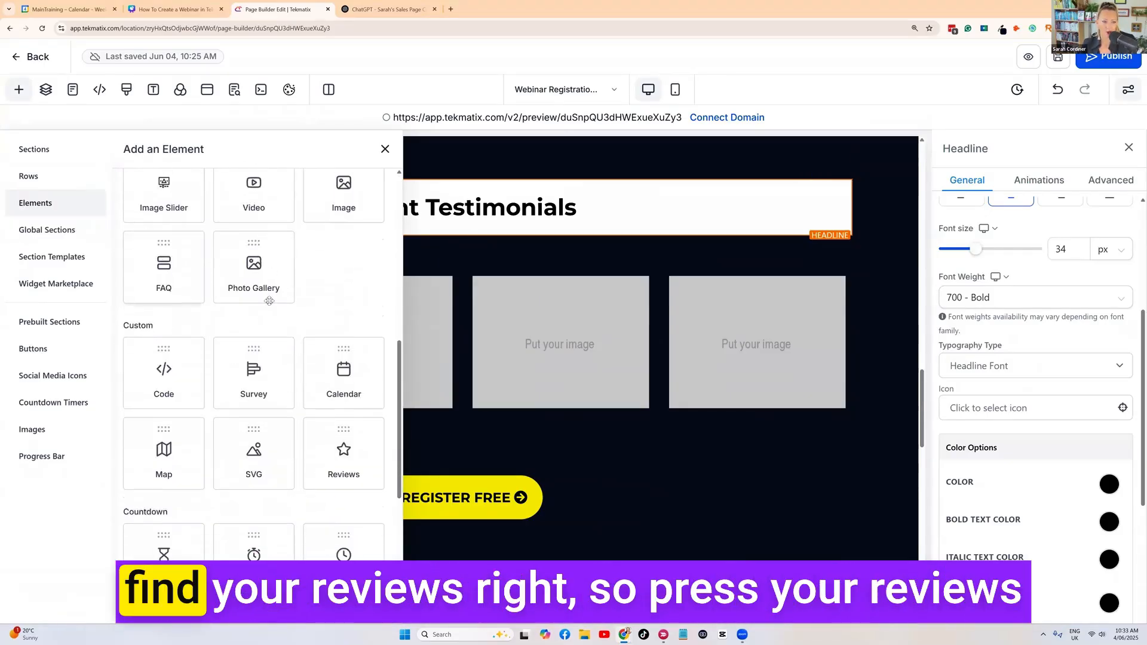
left_click(338, 452)
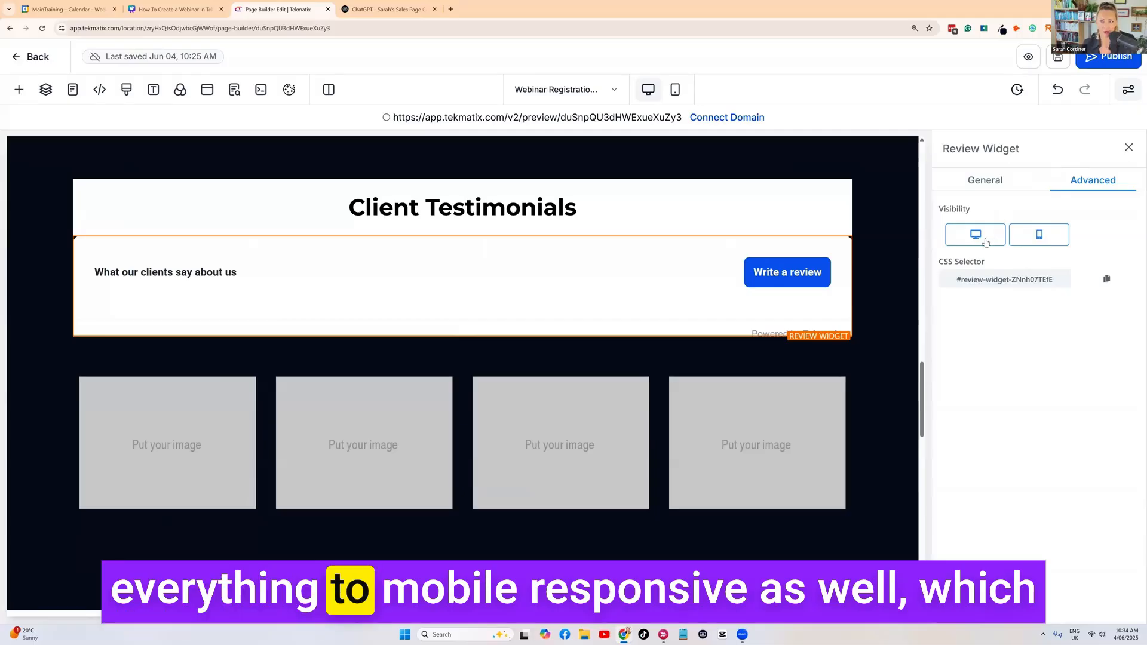
left_click(1129, 148)
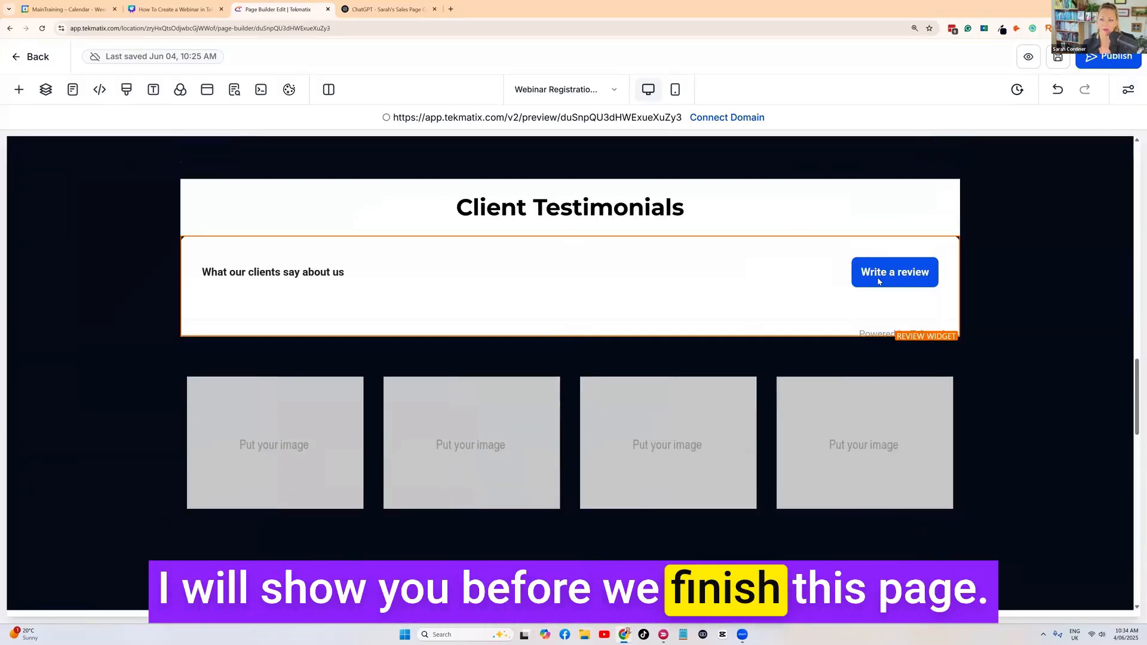
Append the filler text "jbgdjksbgjkdsjbgkjdsjbgk jkgbdkfjbgjkdf kjdgkljgnkdjfng" to the Refunds and cancellations answer in the Frequently Asked Questions section
scroll(579, 252, "down", 10)
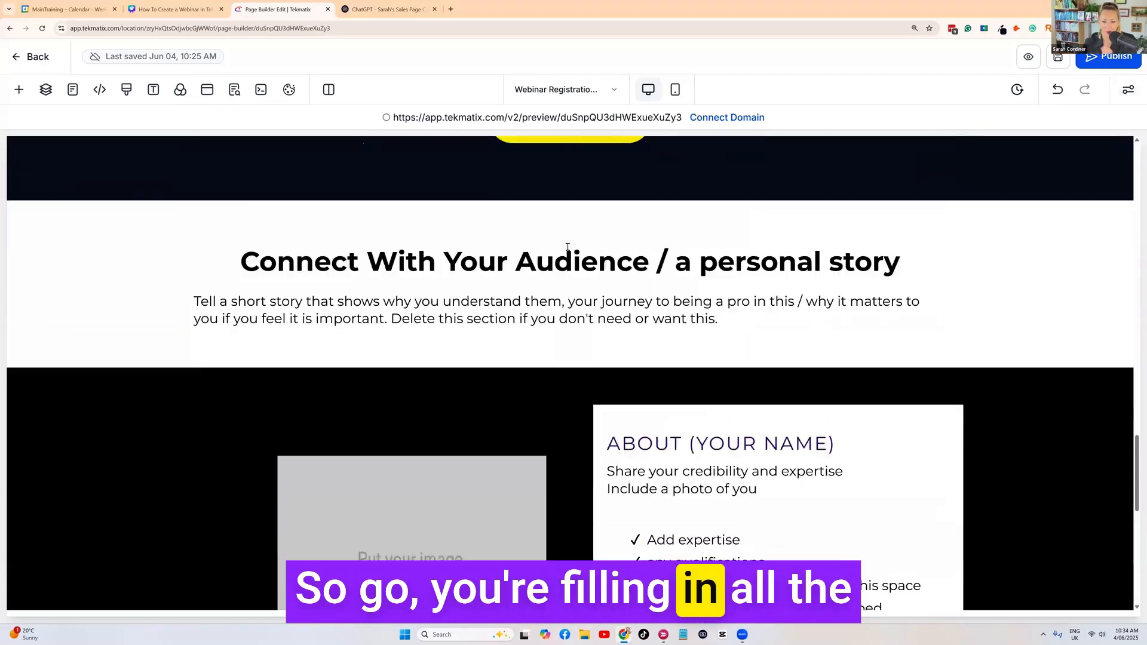
scroll(512, 237, "down", 5)
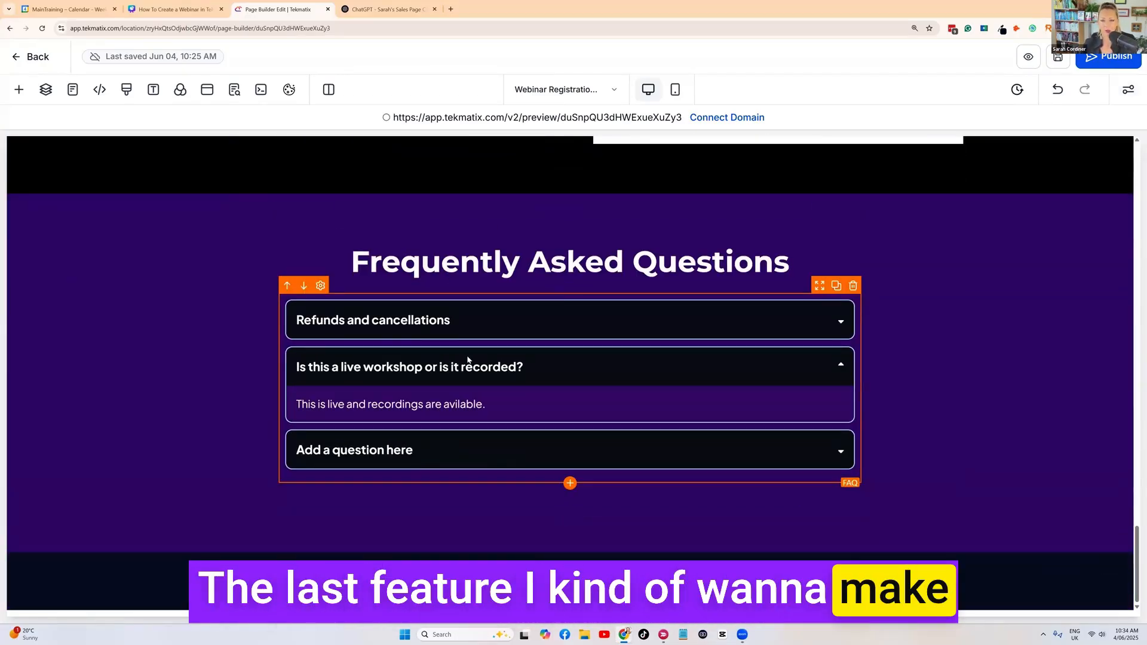
left_click(553, 349)
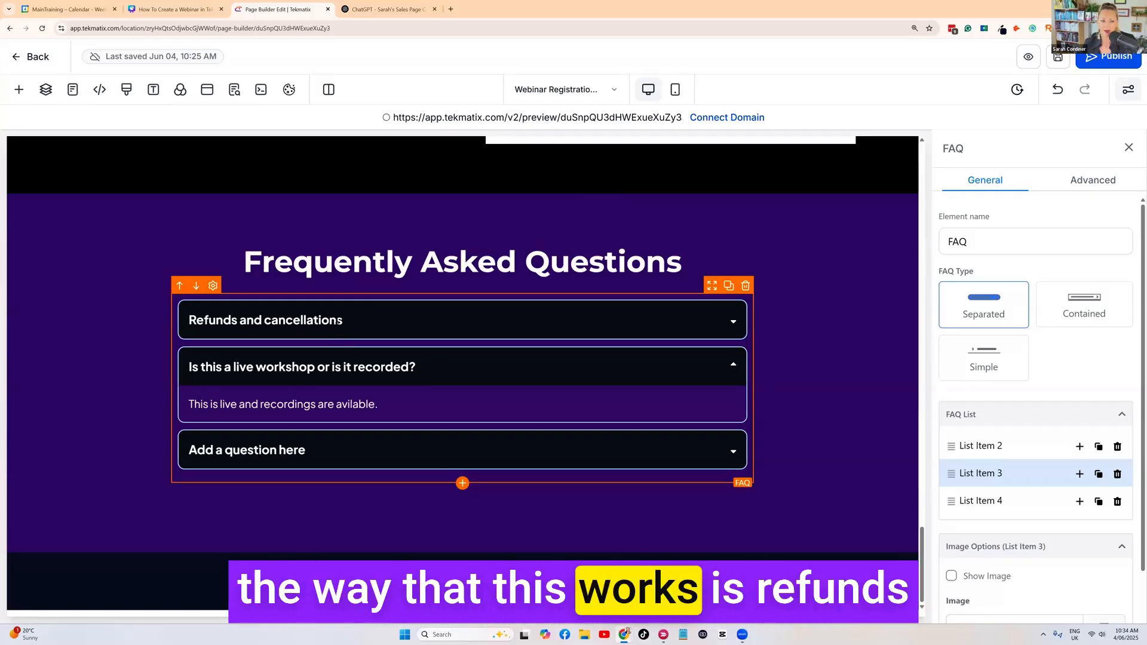
left_click_drag(226, 320, 314, 323)
left_click(349, 324)
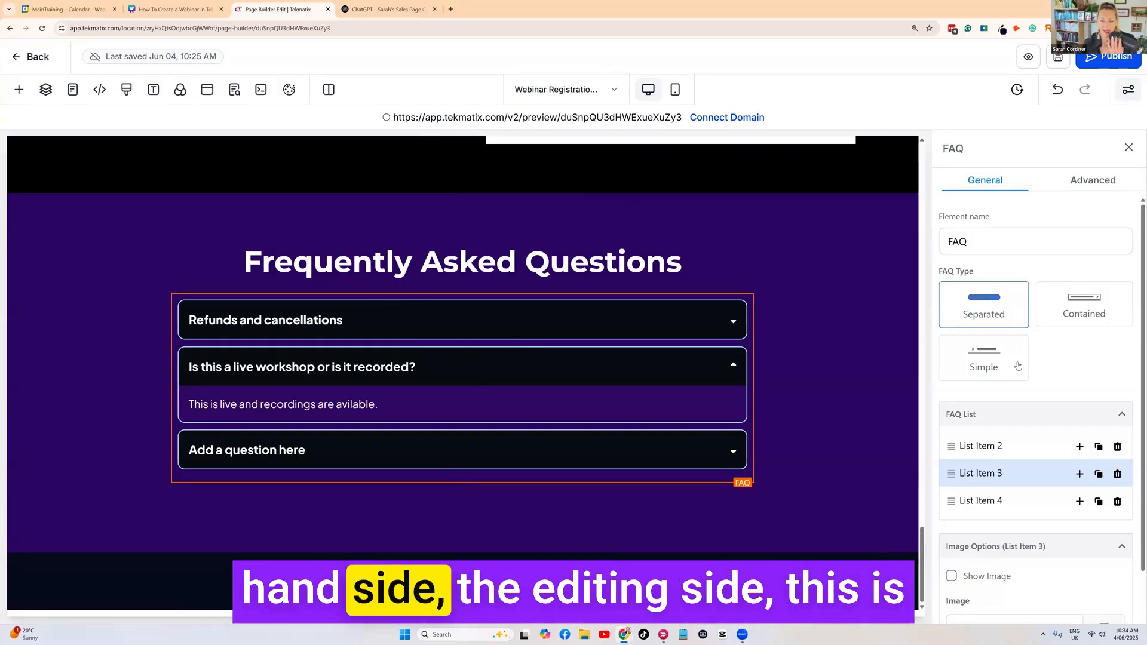
left_click(981, 448)
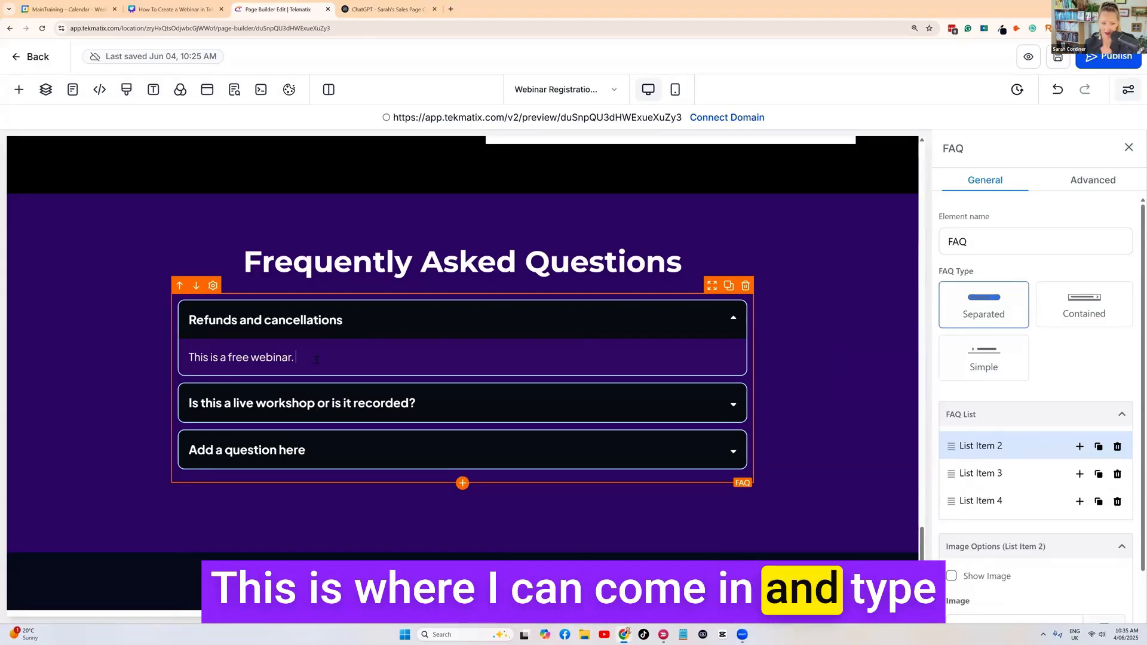
type("jbgdjksbgjkdsjbgkjdsjbgk jkgbdkfjbg")
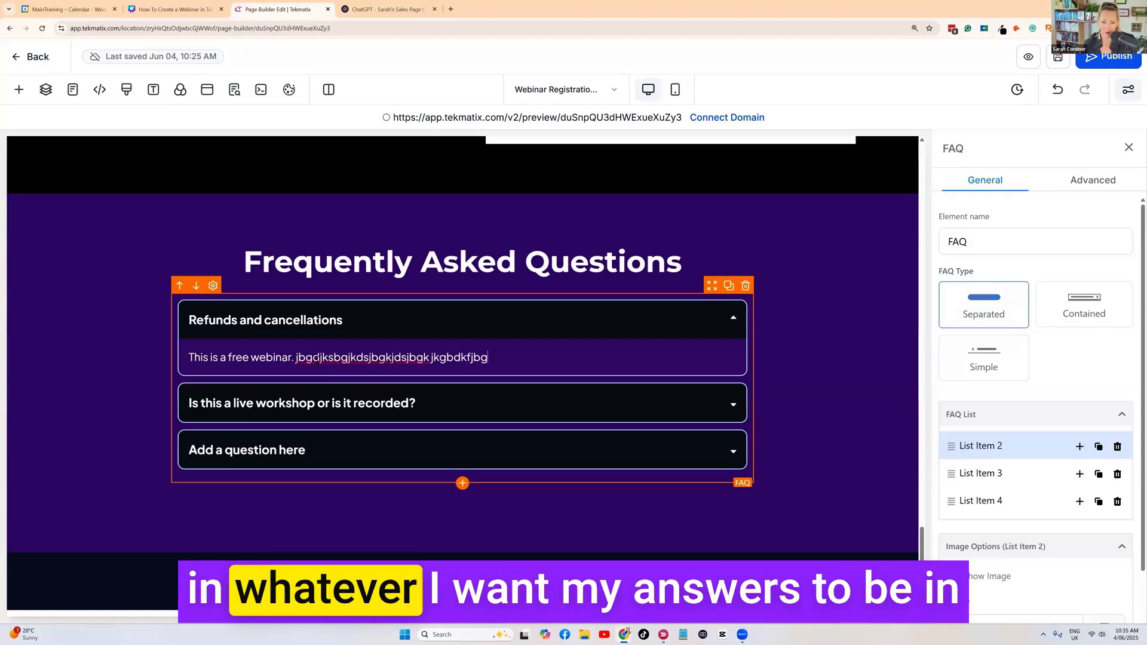
type("jkdf kjdgkljgnkdjfng")
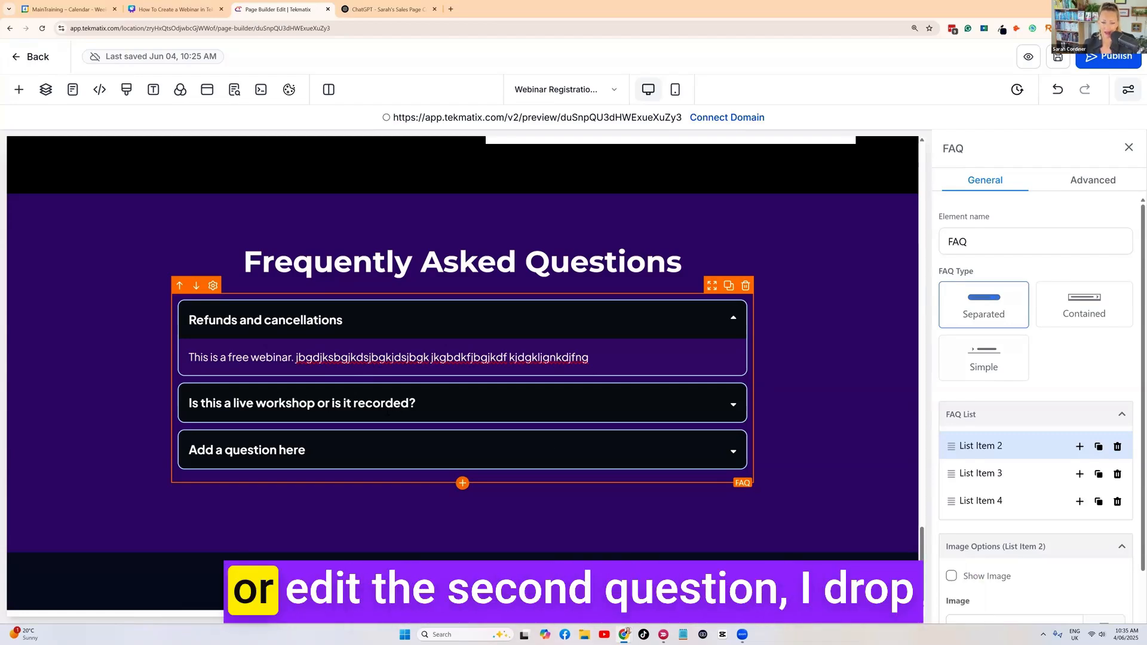
Append "hngbkdfbgjkdbfgkjdbfgk" to the live-or-recorded workshop answer and ". sdhfbdhbghjdsbgfhjdbgkjhbh" to the answer under "Add a question here"
left_click(980, 477)
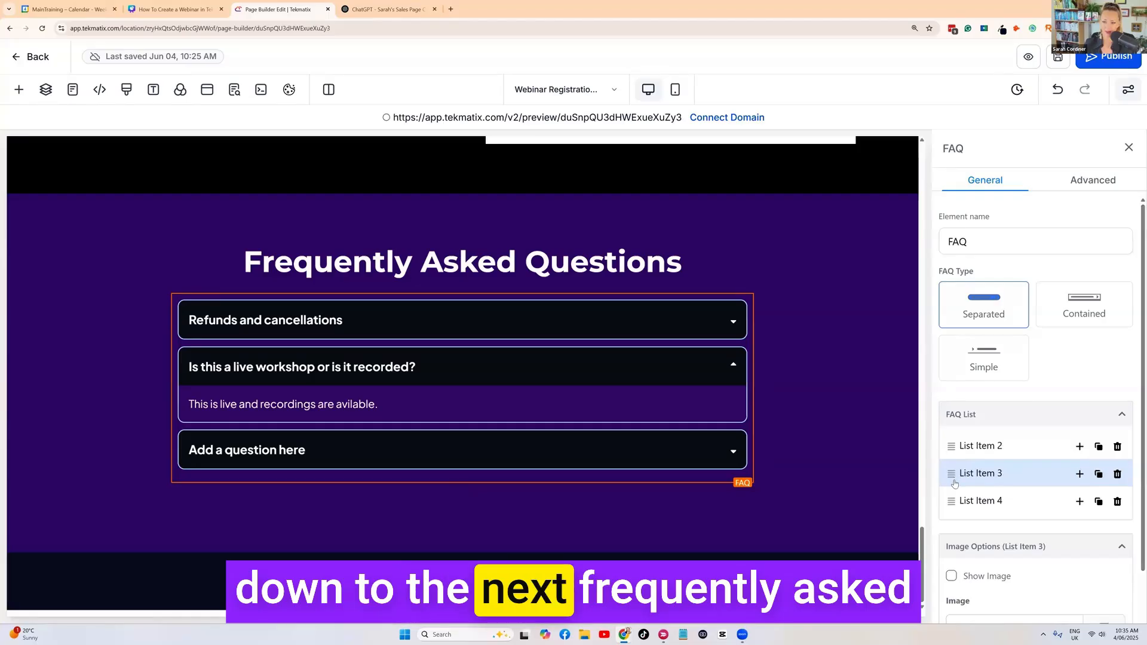
left_click(402, 405)
type("hngjkdfbgjkdbfgkjdbfgk")
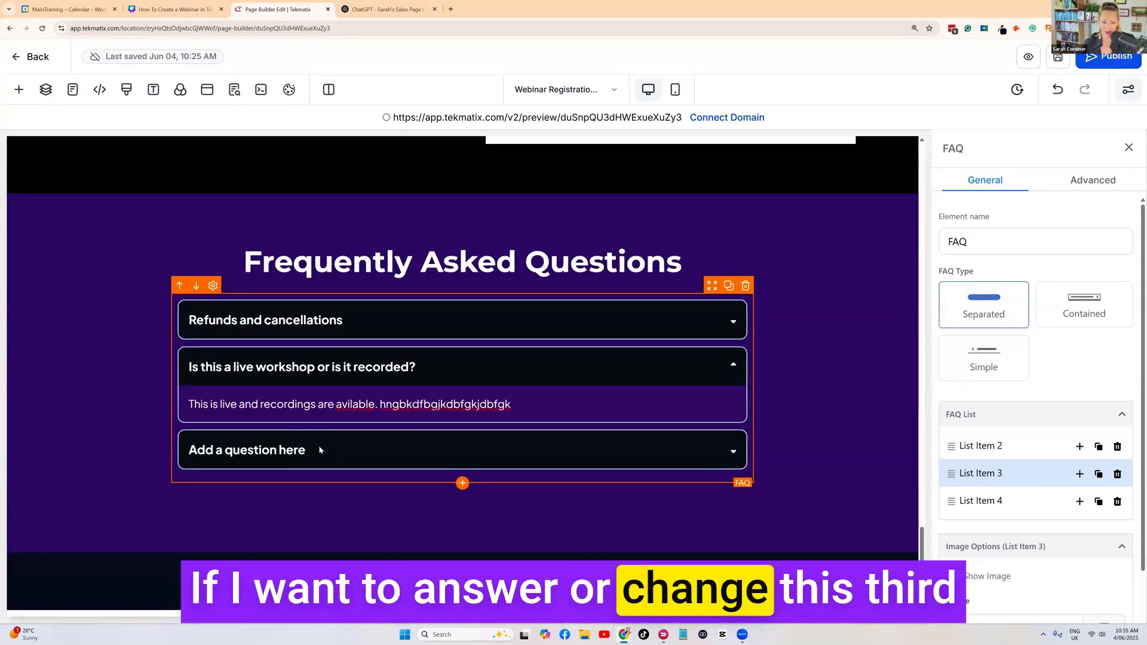
left_click(978, 505)
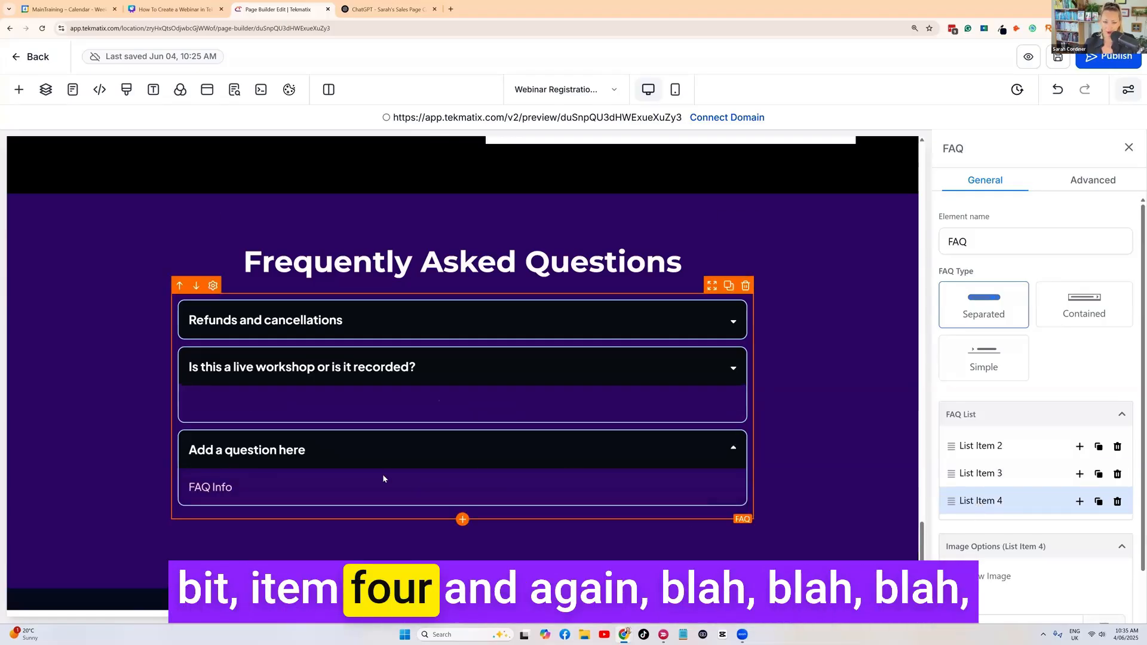
type(". sdhfbdhbghjdsbgfhjdbgkjhbh")
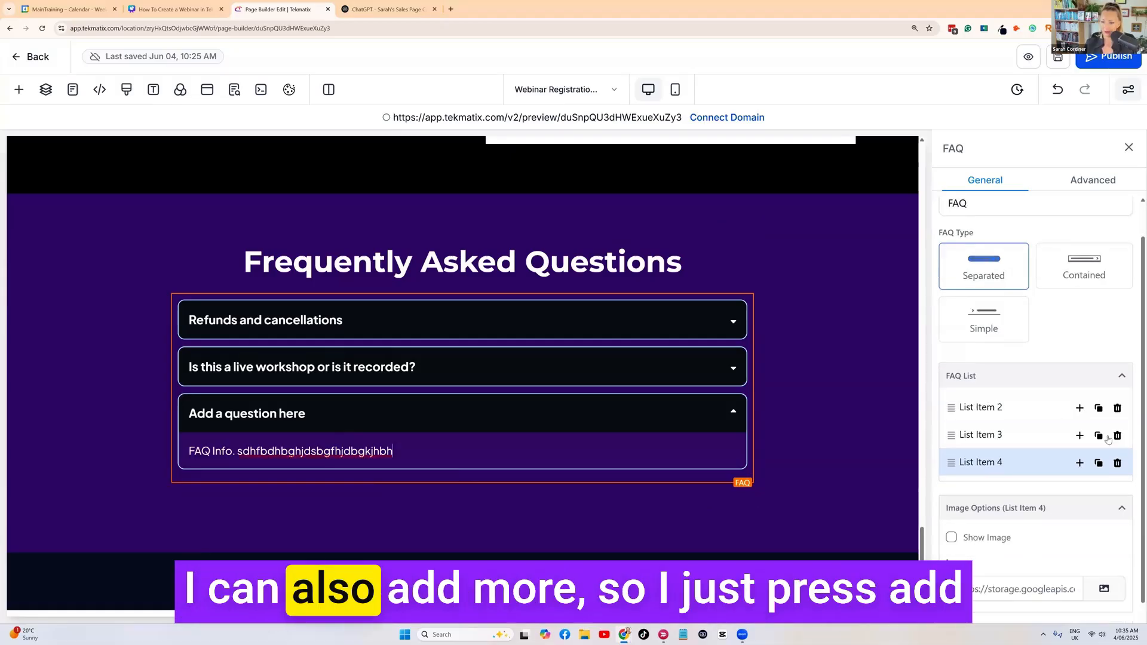
Add another question at the end of the FAQ list and delete it again
scroll(1027, 449, "down", 1)
left_click(1080, 437)
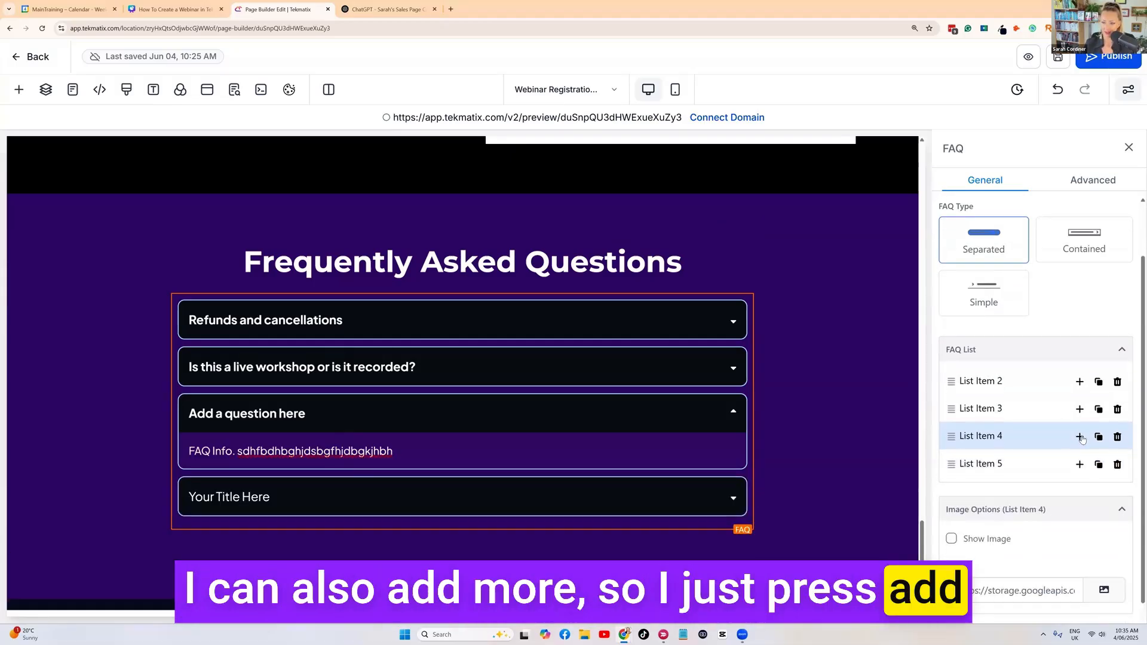
left_click(1118, 466)
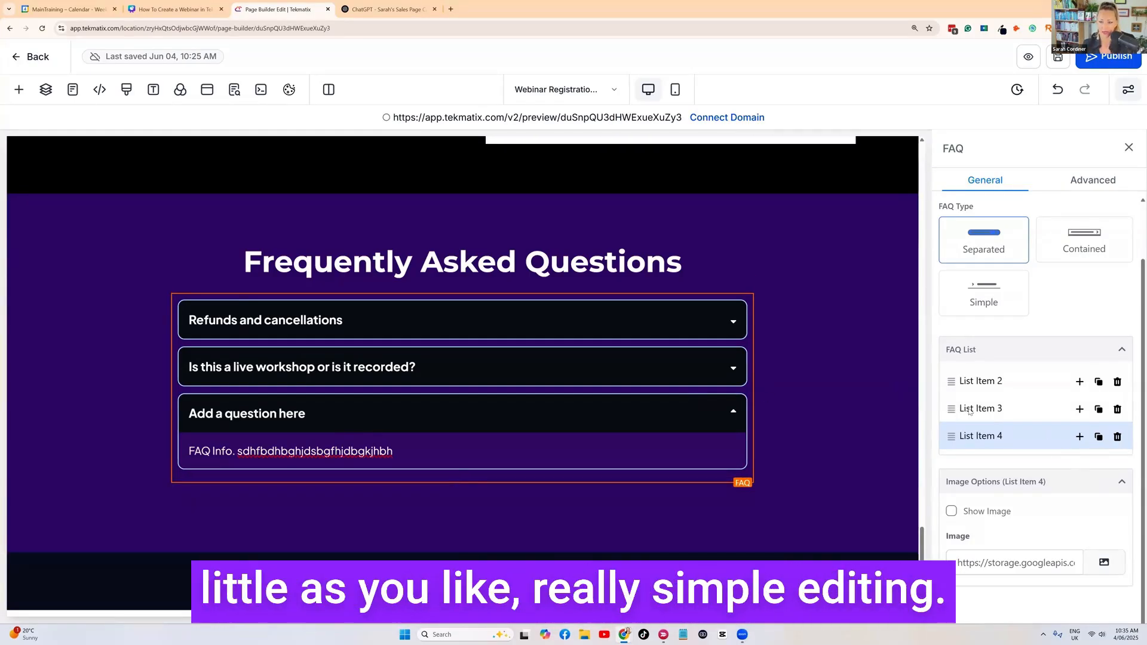
Save the webinar registration page and look back over its top sections
scroll(665, 379, "up", 5)
scroll(664, 377, "up", 10)
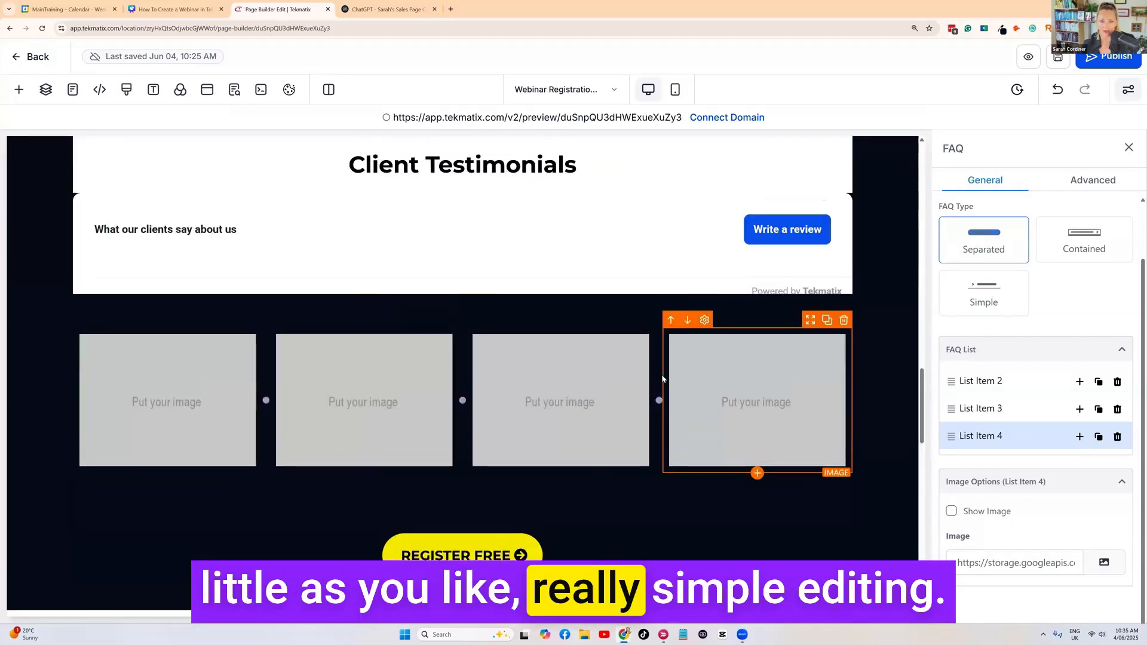
left_click(1058, 59)
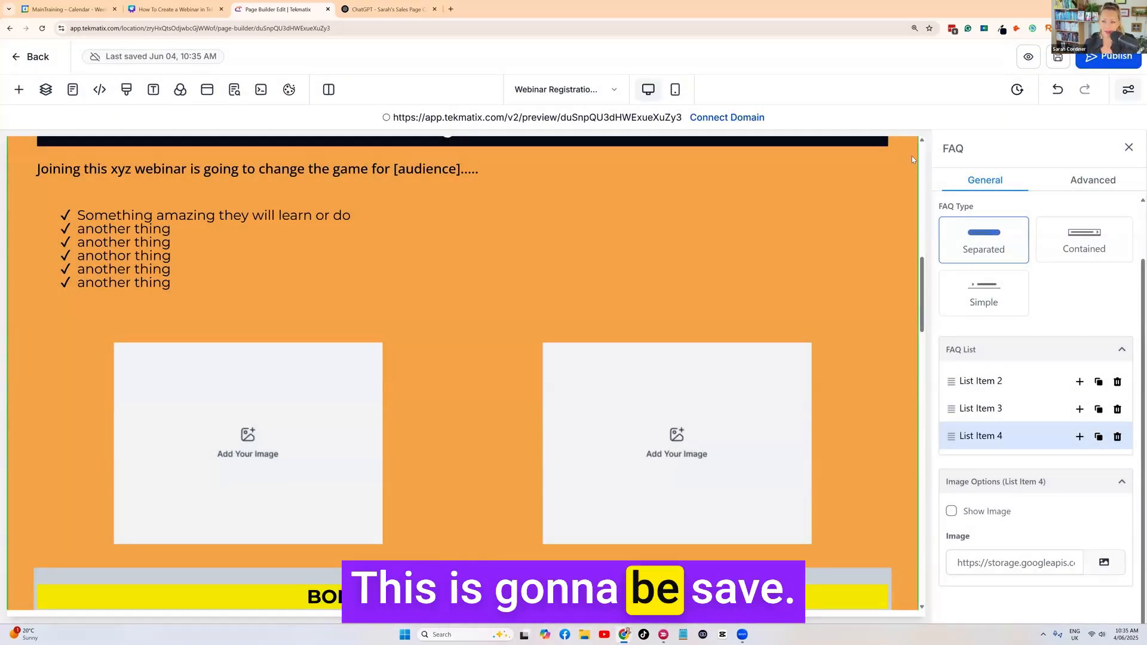
scroll(739, 241, "up", 5)
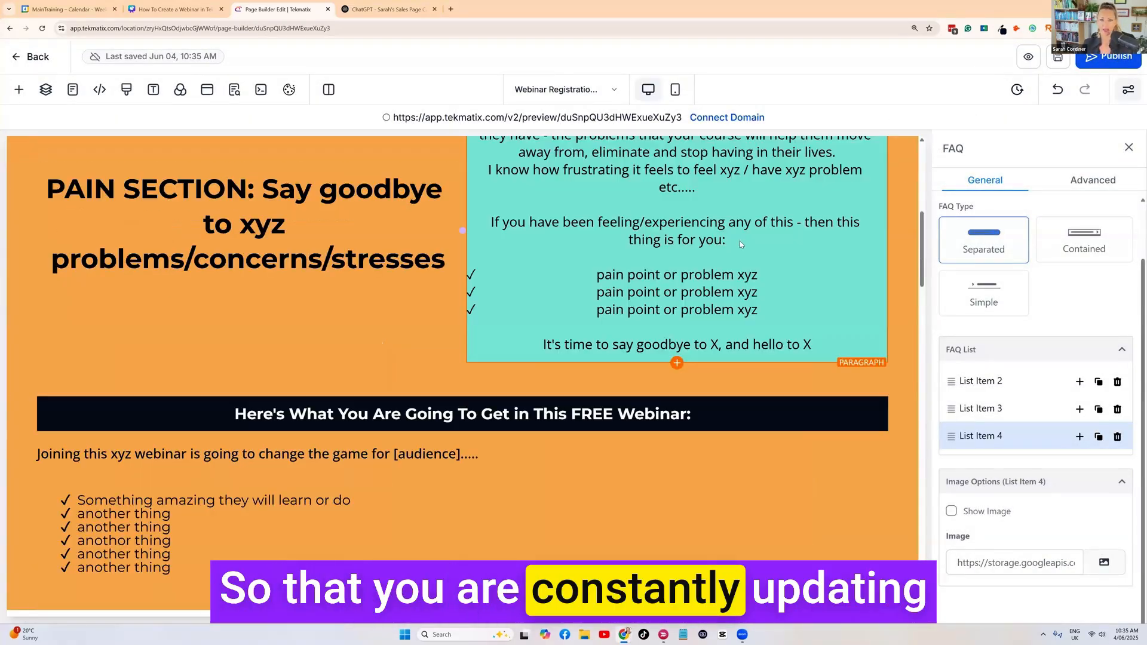
scroll(682, 249, "up", 7)
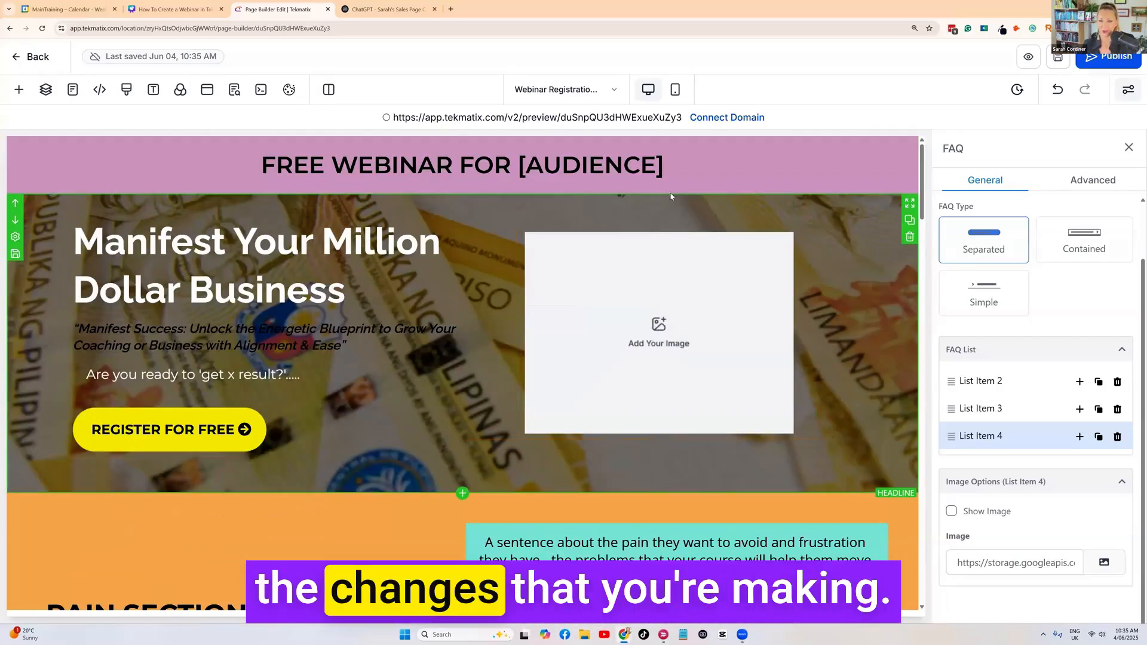
scroll(647, 234, "down", 8)
scroll(648, 231, "up", 8)
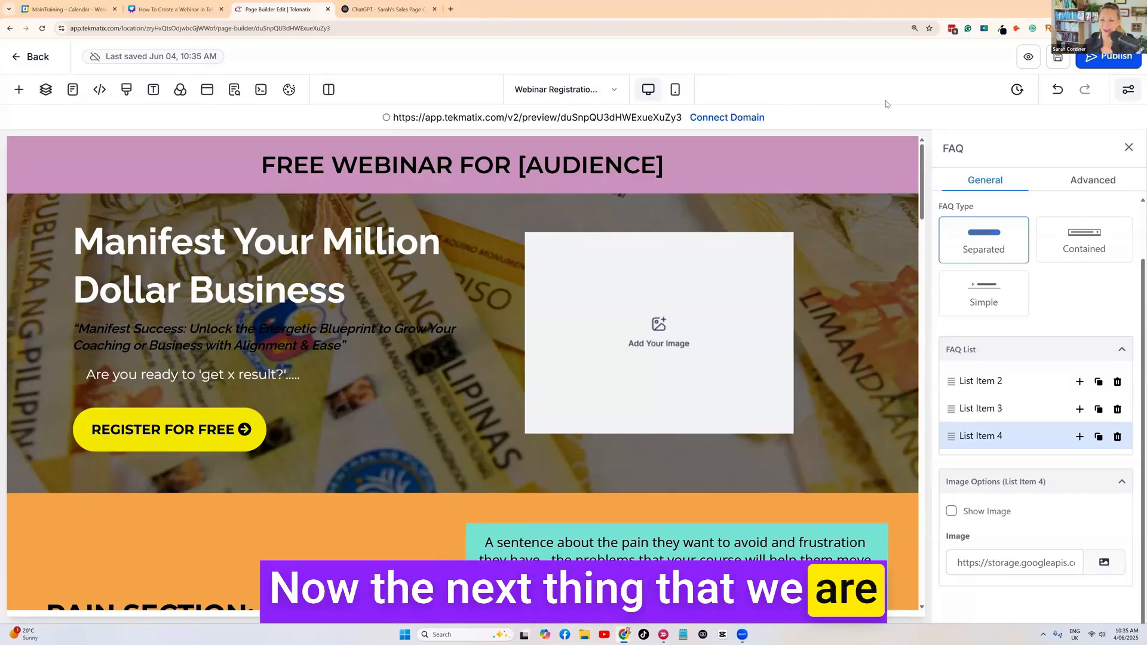
Start publishing the registration page, view the available domains, and close the domain selection without choosing one
left_click(1108, 56)
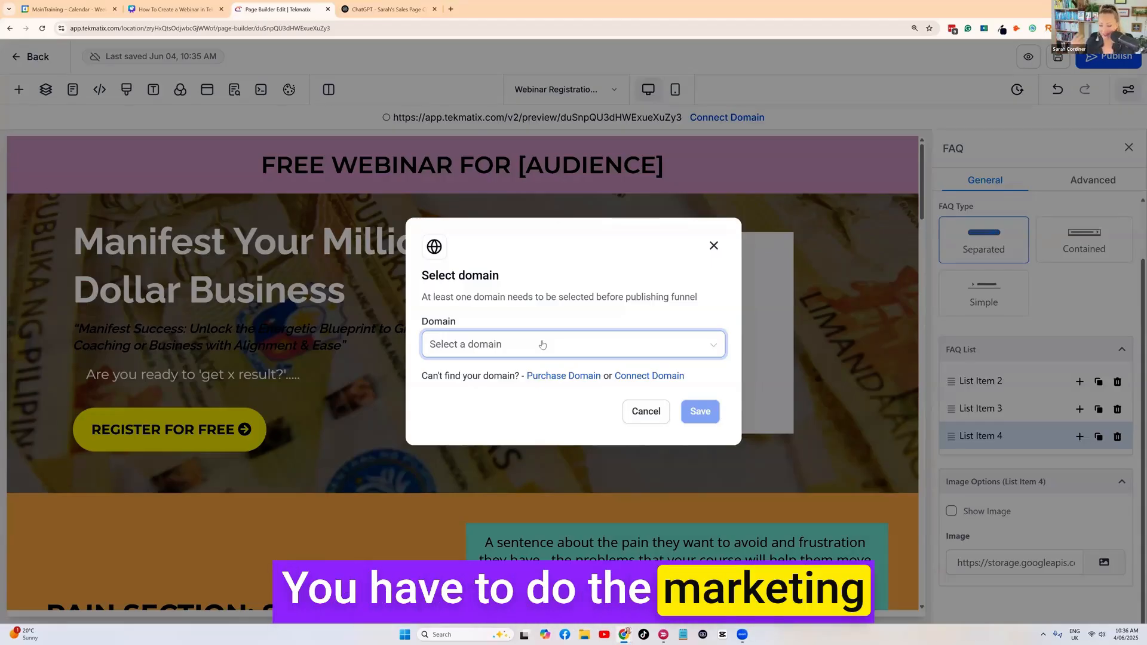
left_click(554, 355)
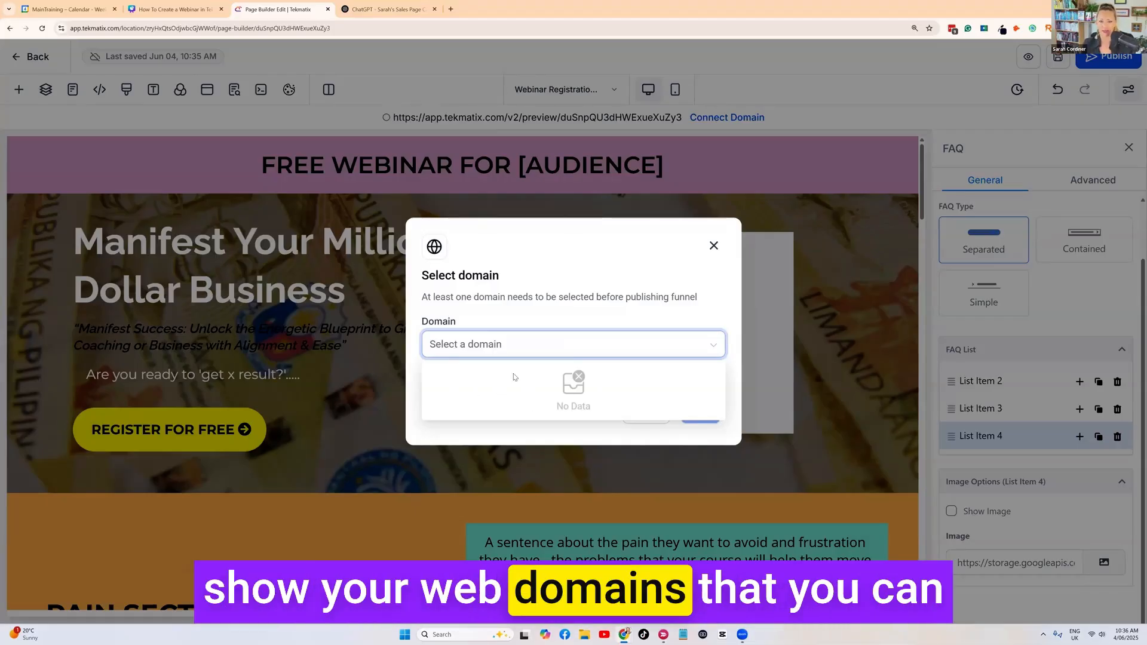
left_click(714, 246)
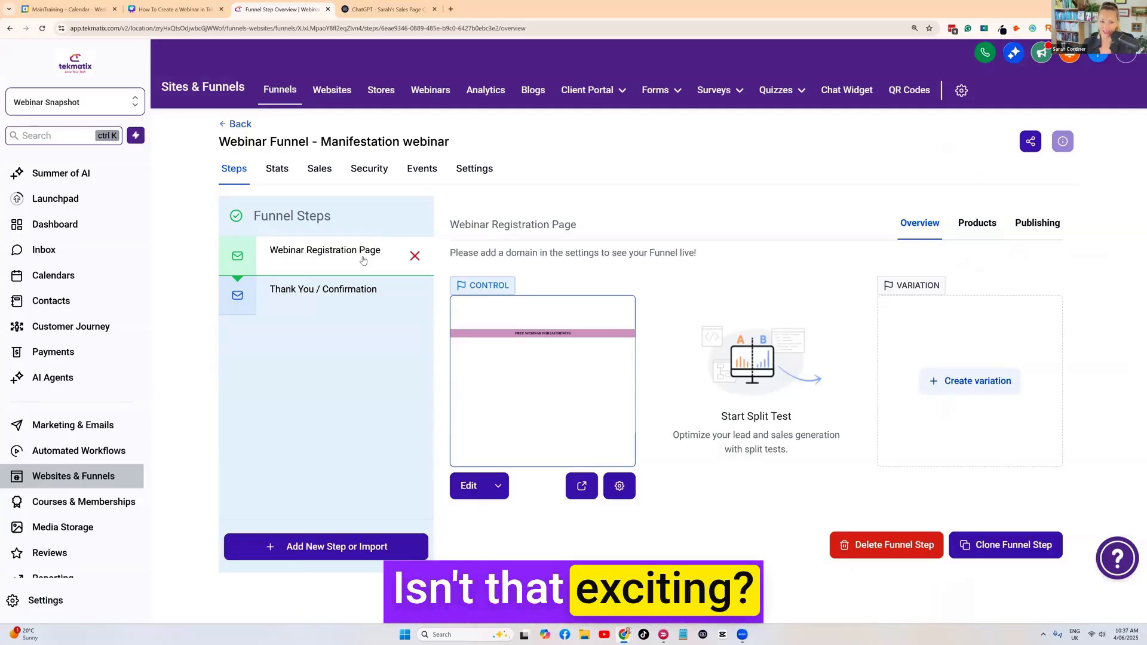
Open the funnel's Thank You / Confirmation page for editing and show the settings of its black logo header section
left_click(343, 291)
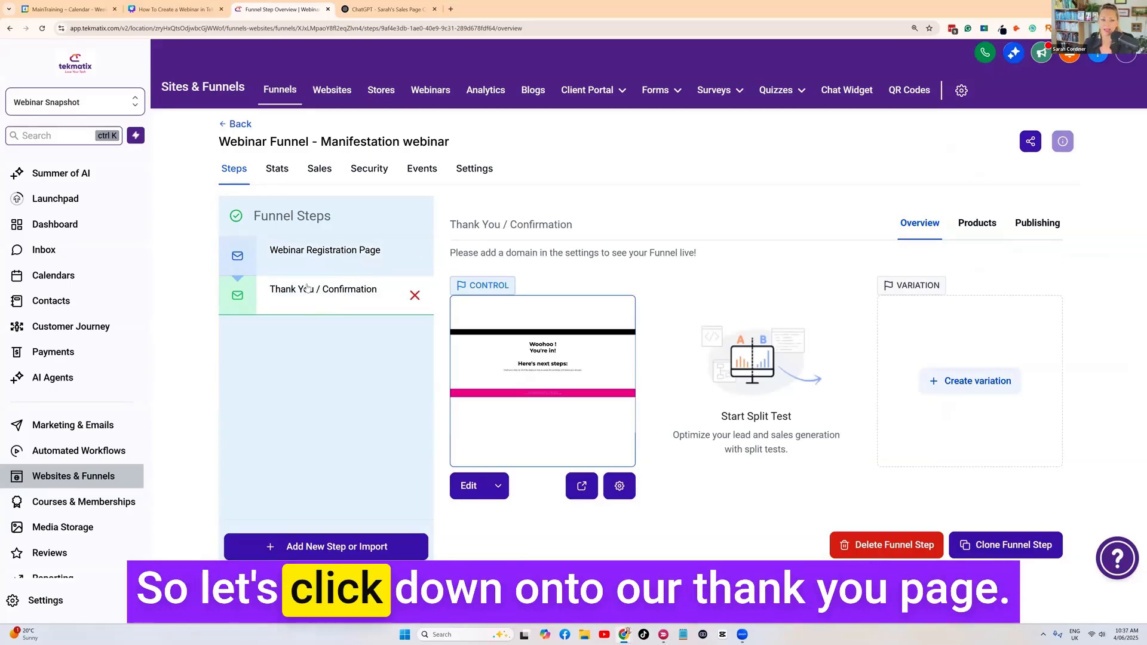
left_click(469, 486)
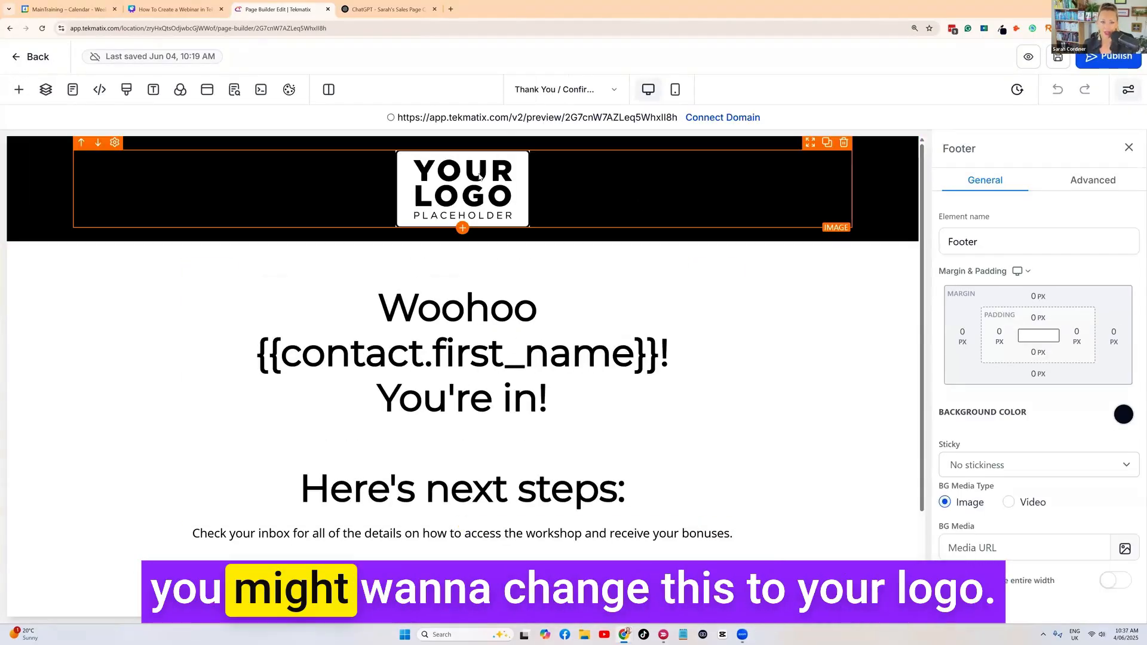
left_click(788, 145)
left_click(881, 165)
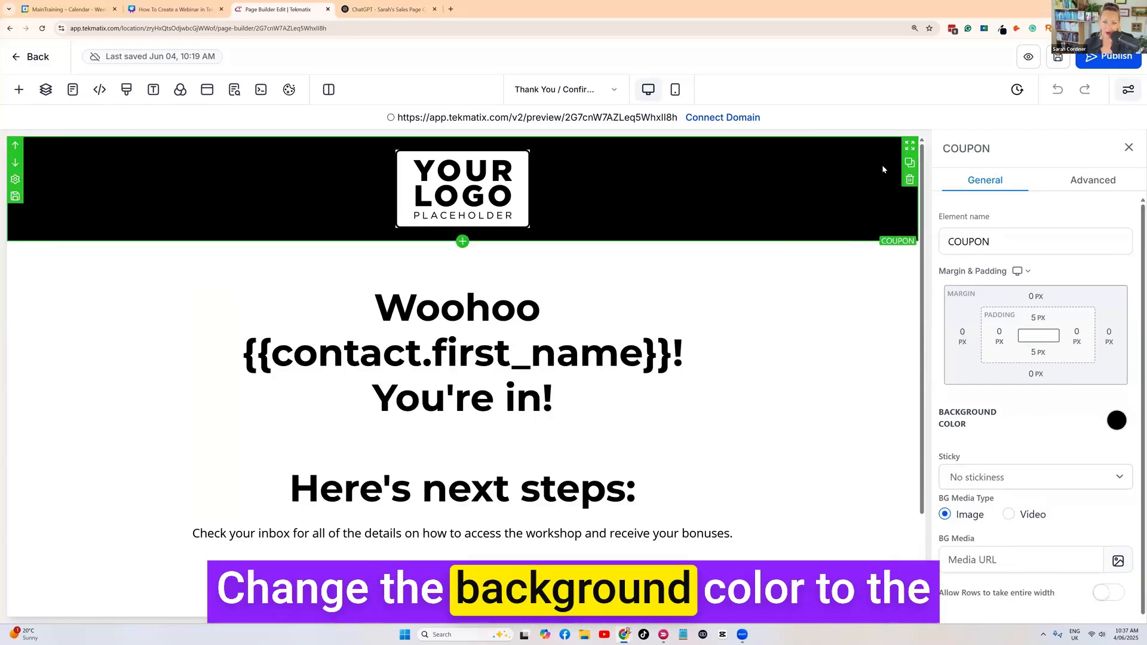
Examine the thank-you headline's wording, especially the "{{contact.first_name}}" placeholder that greets registrants by name
scroll(881, 173, "down", 2)
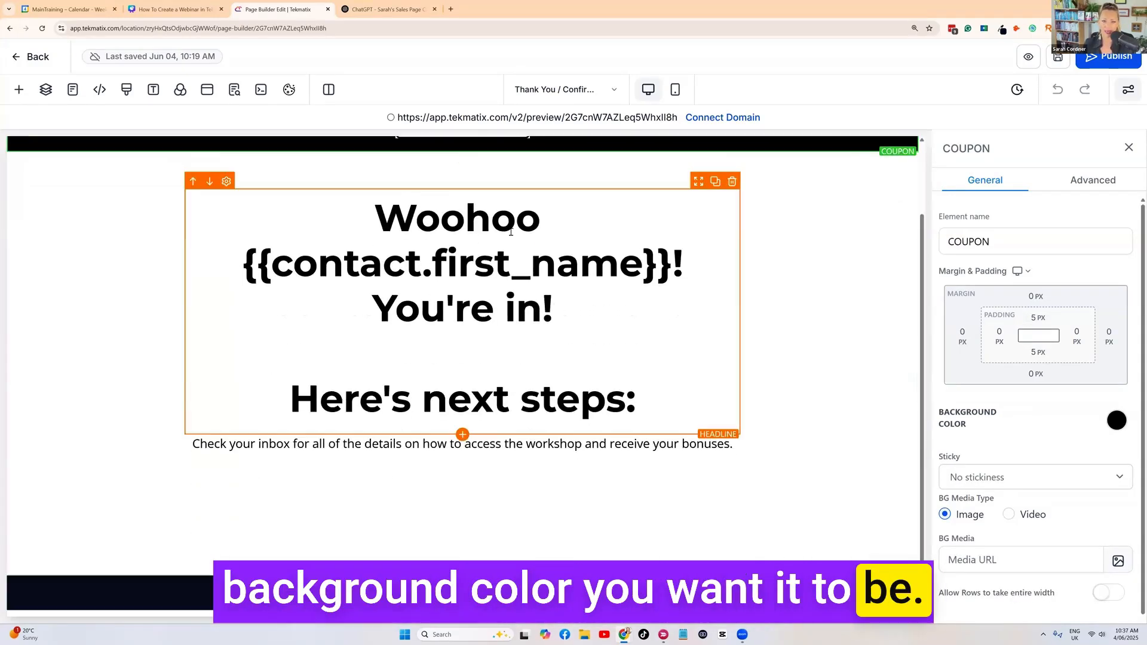
double_click(379, 219)
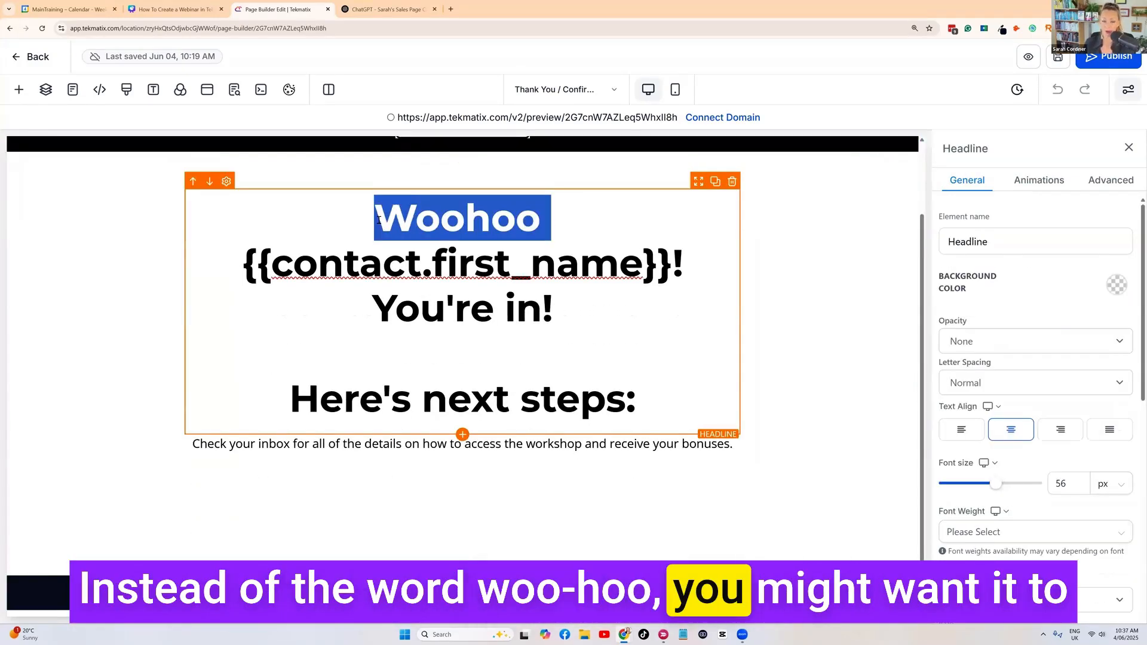
left_click(555, 270)
left_click_drag(673, 261, 243, 268)
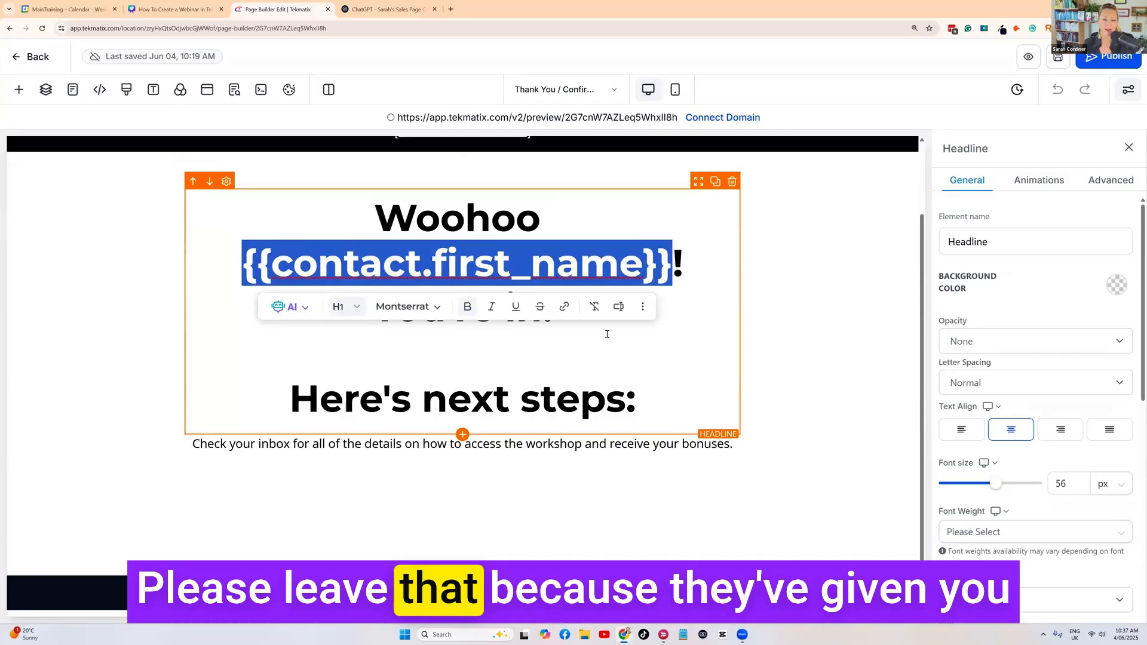
left_click(720, 332)
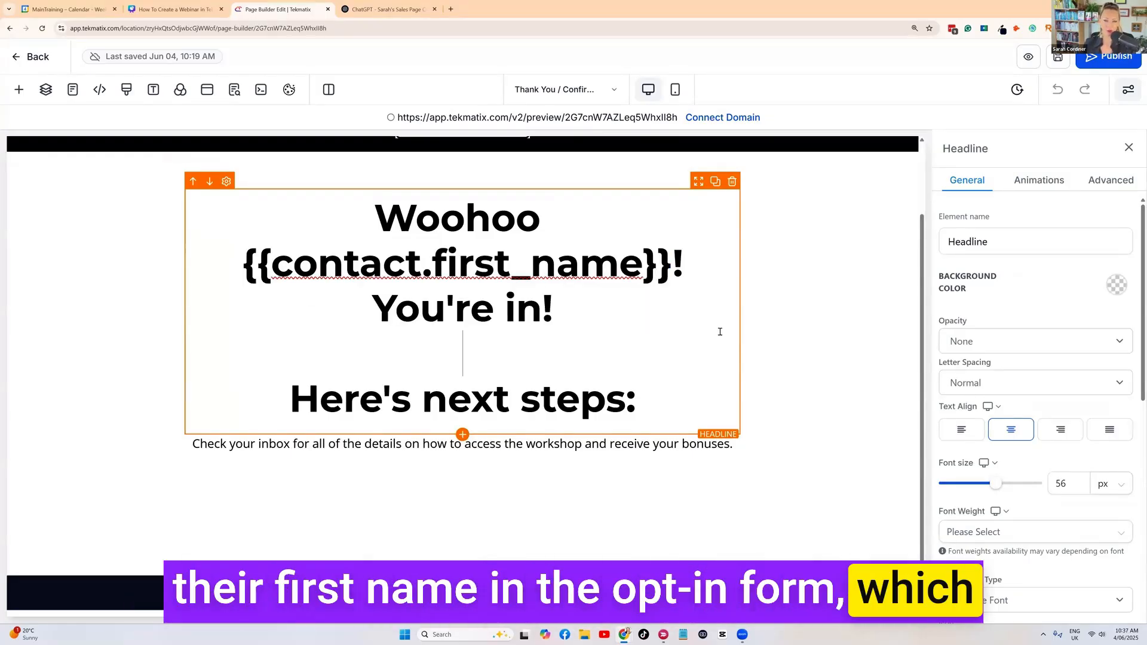
left_click_drag(673, 264, 241, 264)
left_click(714, 307)
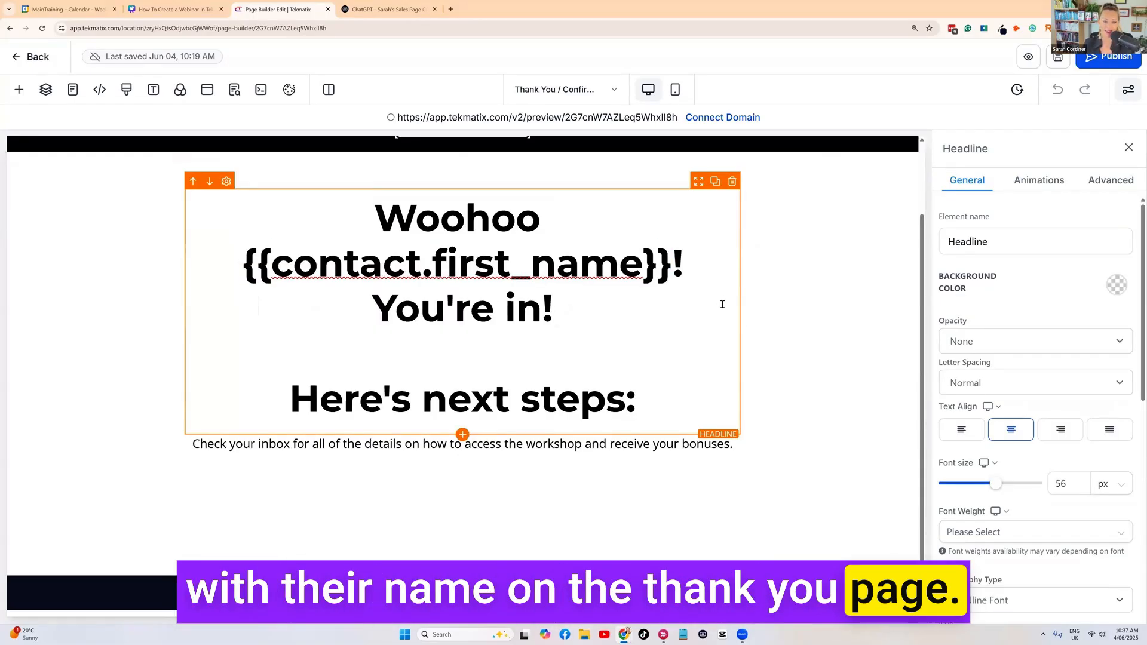
left_click_drag(674, 263, 258, 263)
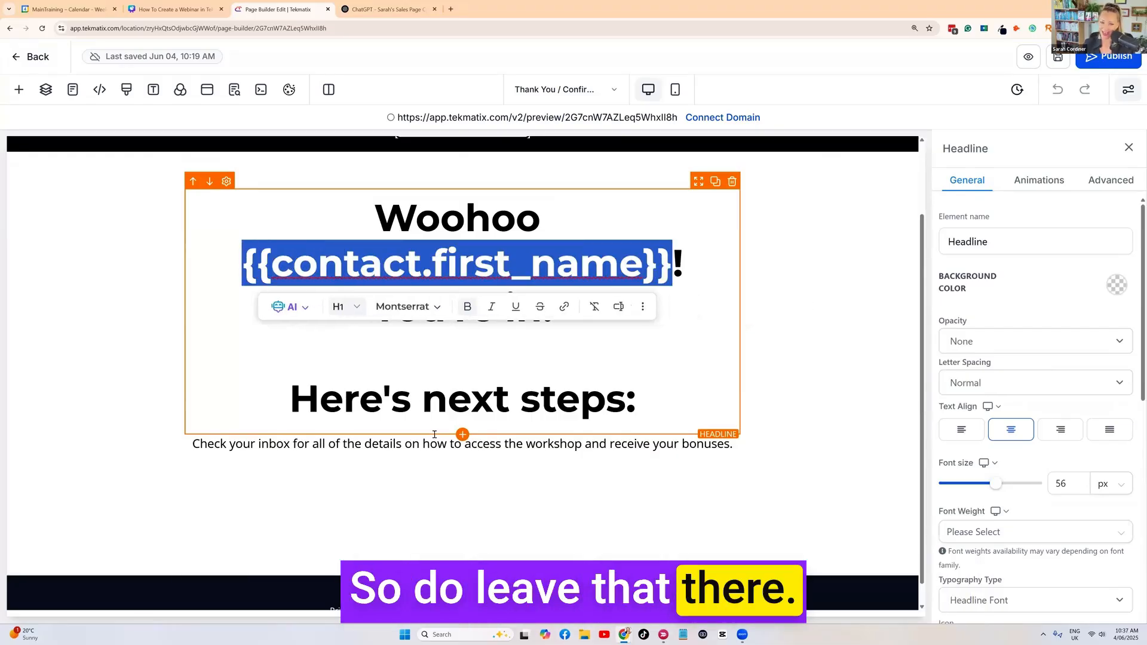
left_click(448, 399)
scroll(605, 399, "down", 1)
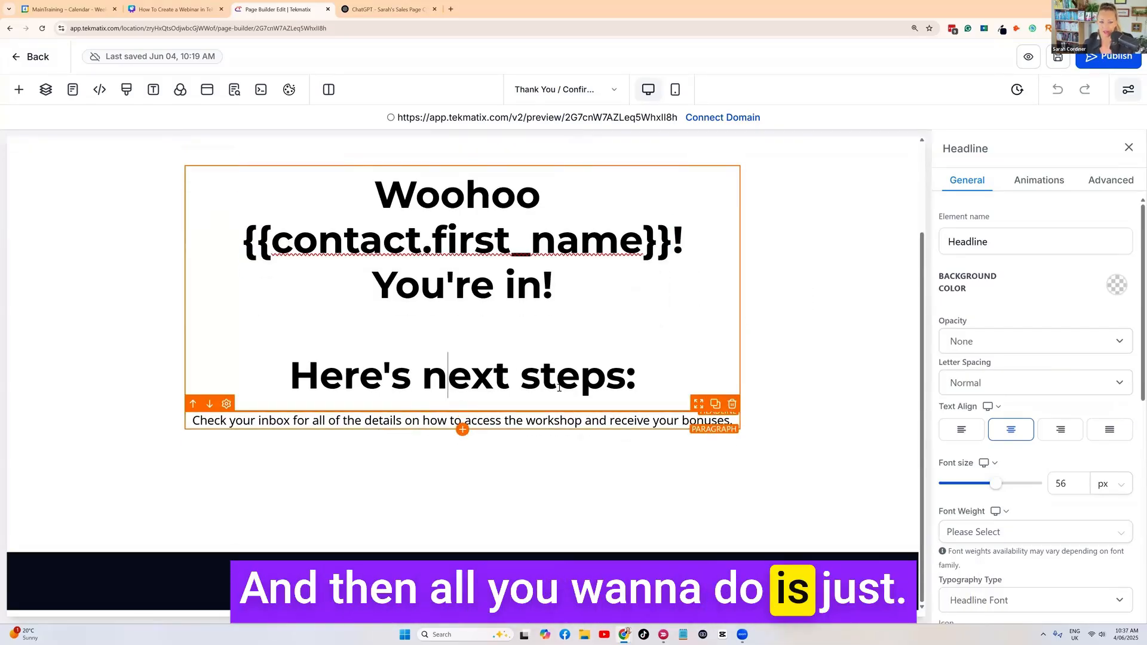
Add two empty lines at the end of the next-steps paragraph about checking the inbox
left_click(681, 420)
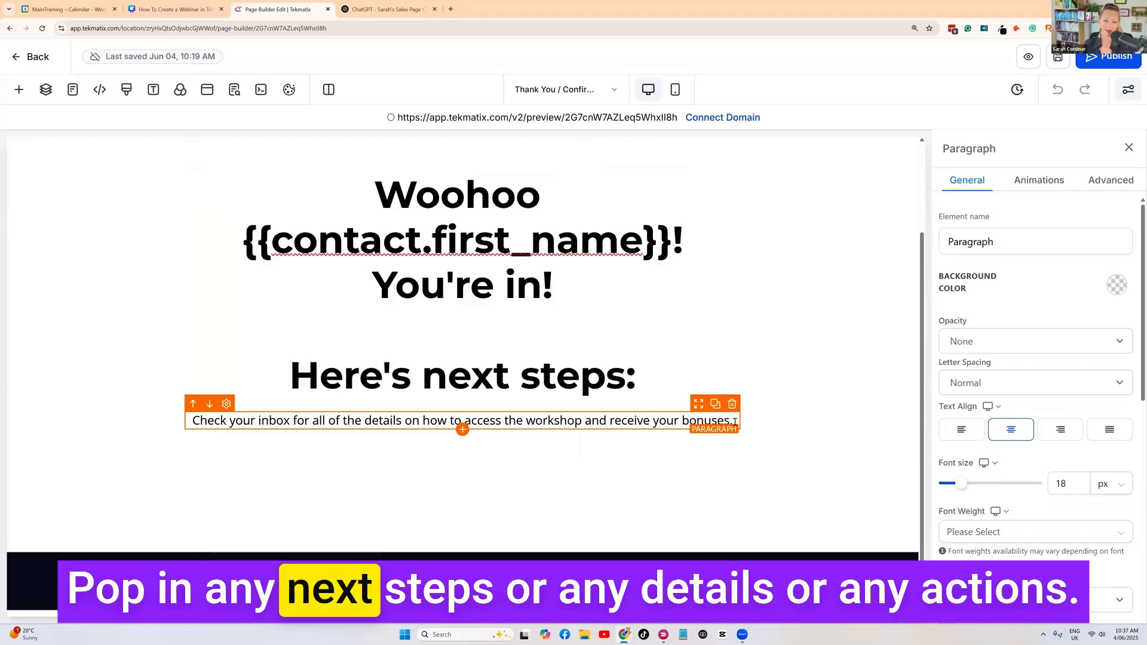
key("Return")
key("Return")
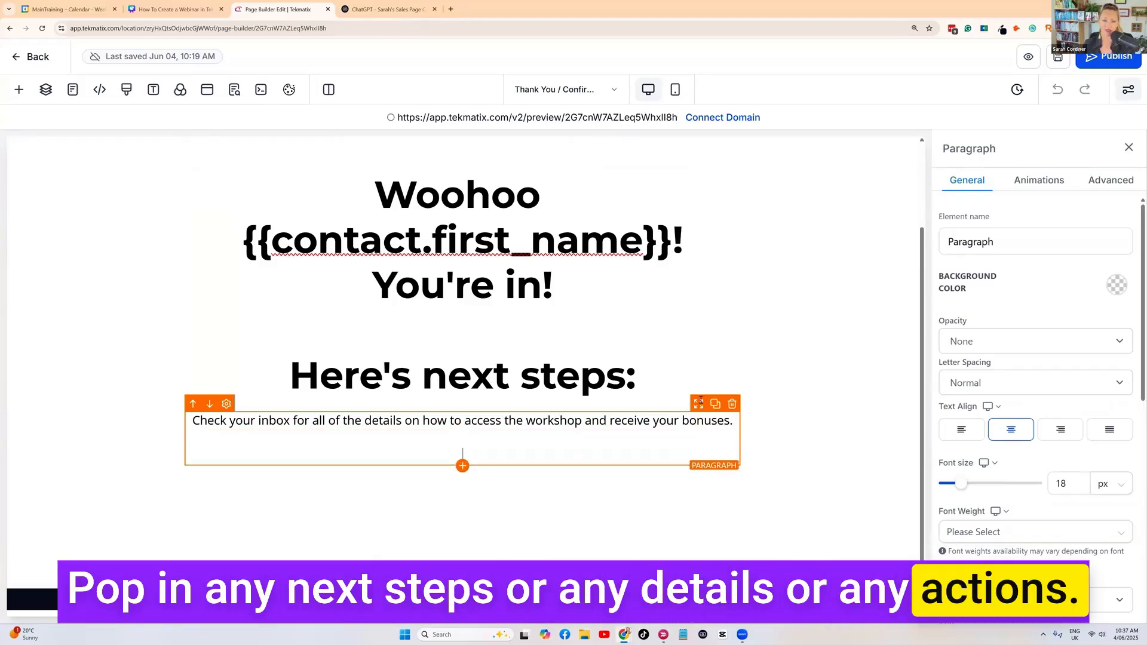
scroll(598, 390, "up", 3)
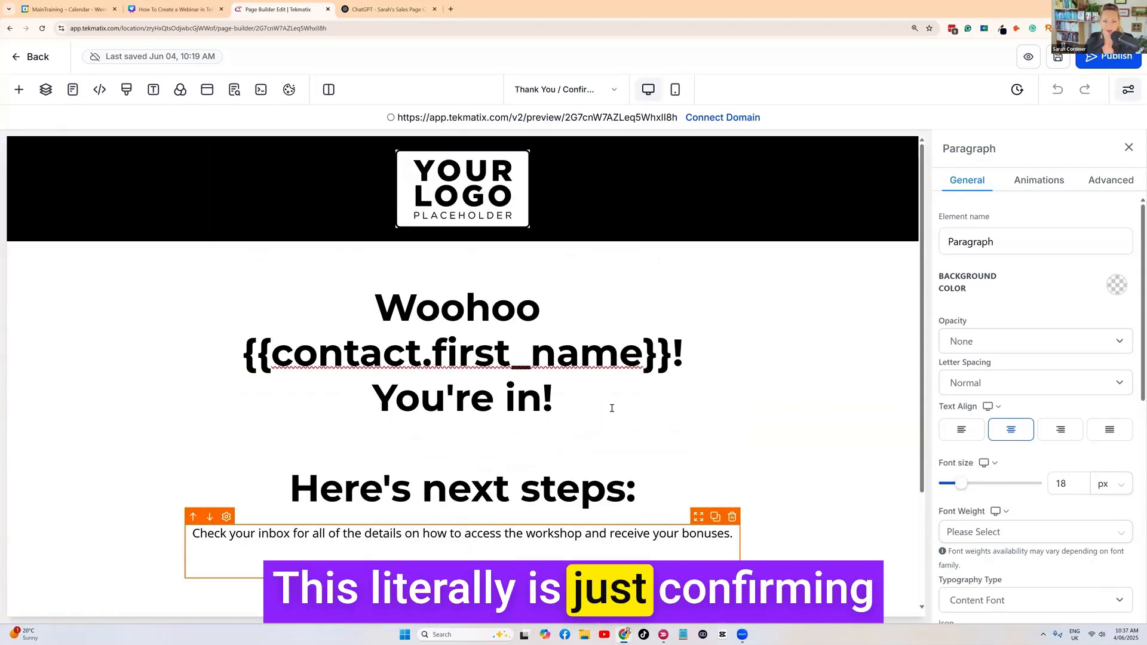
scroll(667, 371, "down", 3)
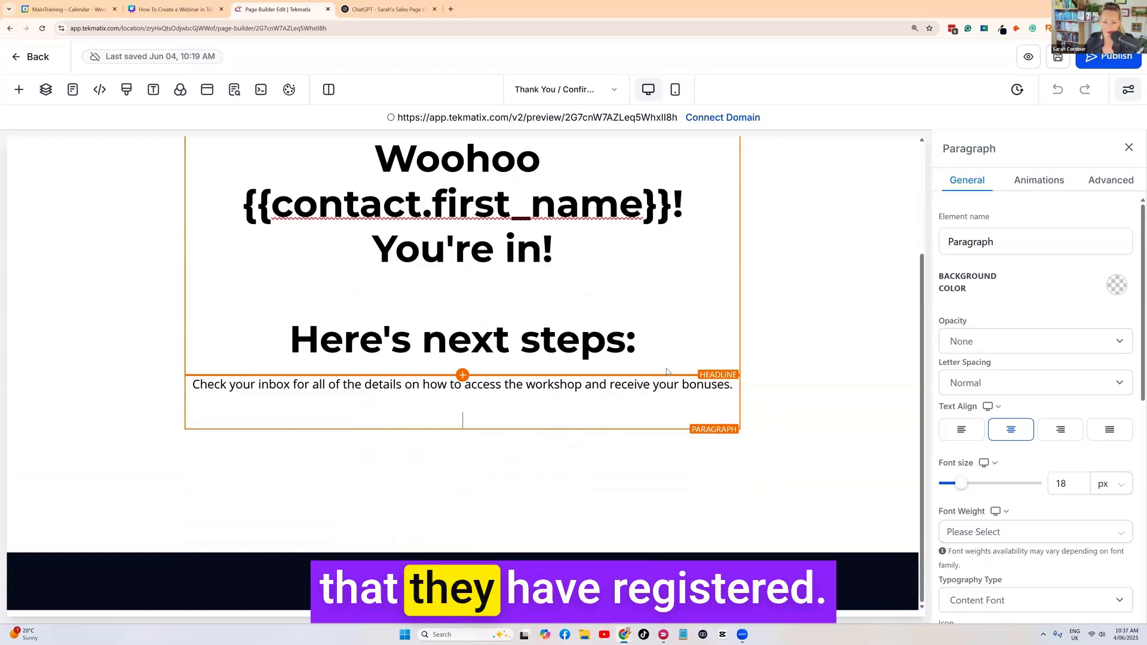
Save the thank-you page, close the SEO Meta Data settings without updating them, and return to the funnel's steps
scroll(667, 372, "up", 3)
scroll(666, 372, "down", 2)
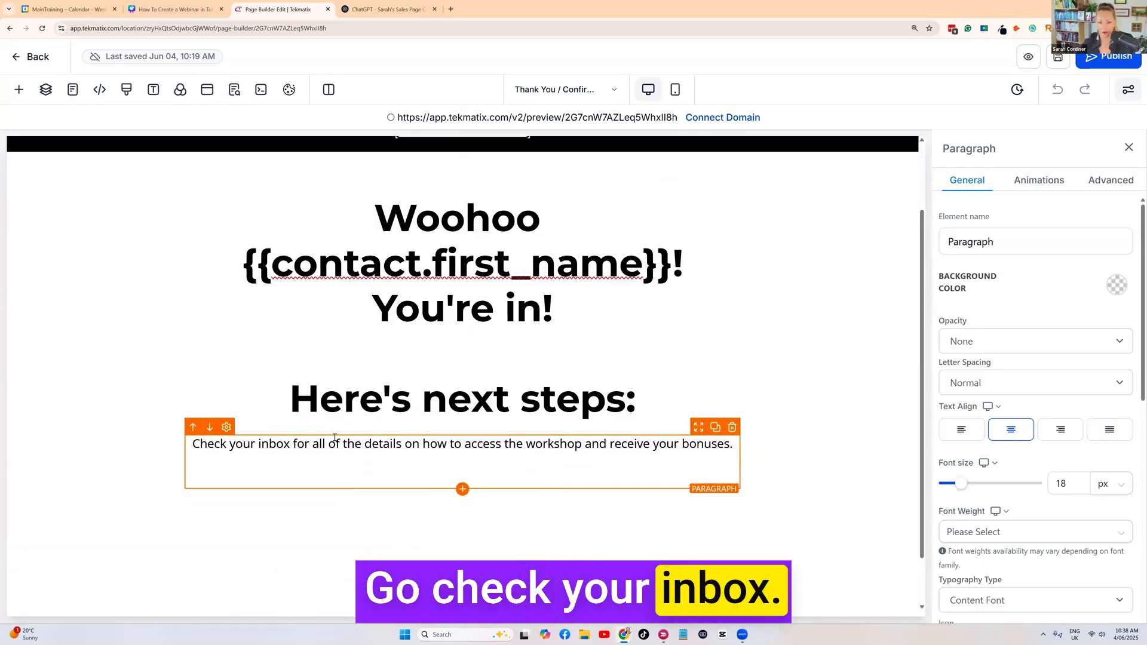
left_click(797, 364)
left_click(1058, 60)
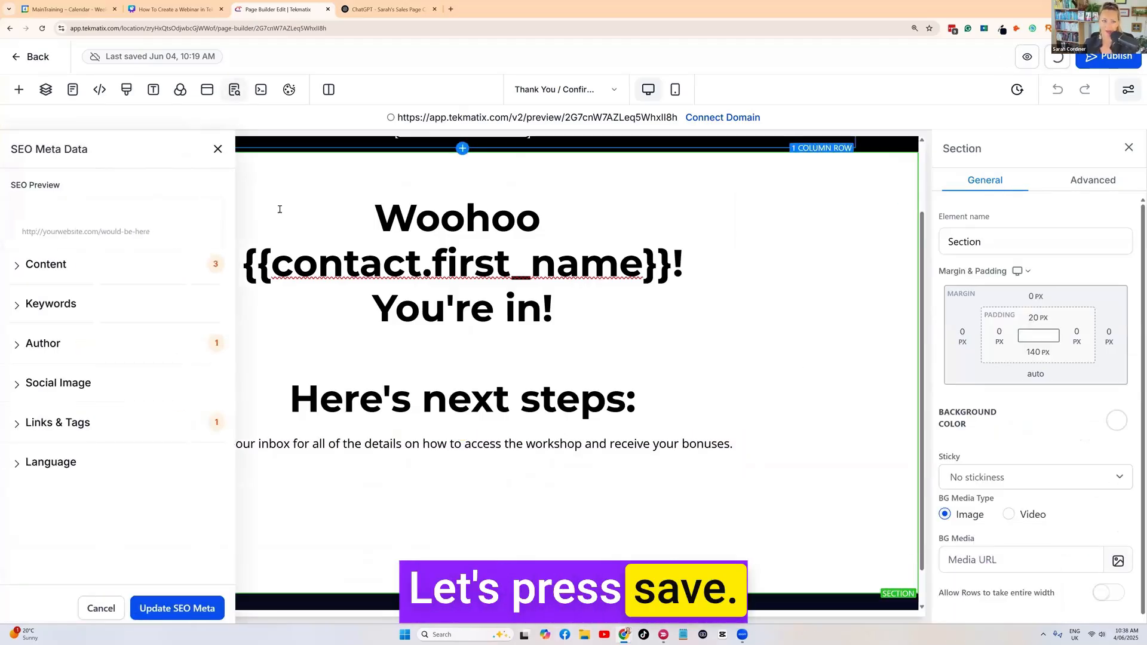
left_click(220, 148)
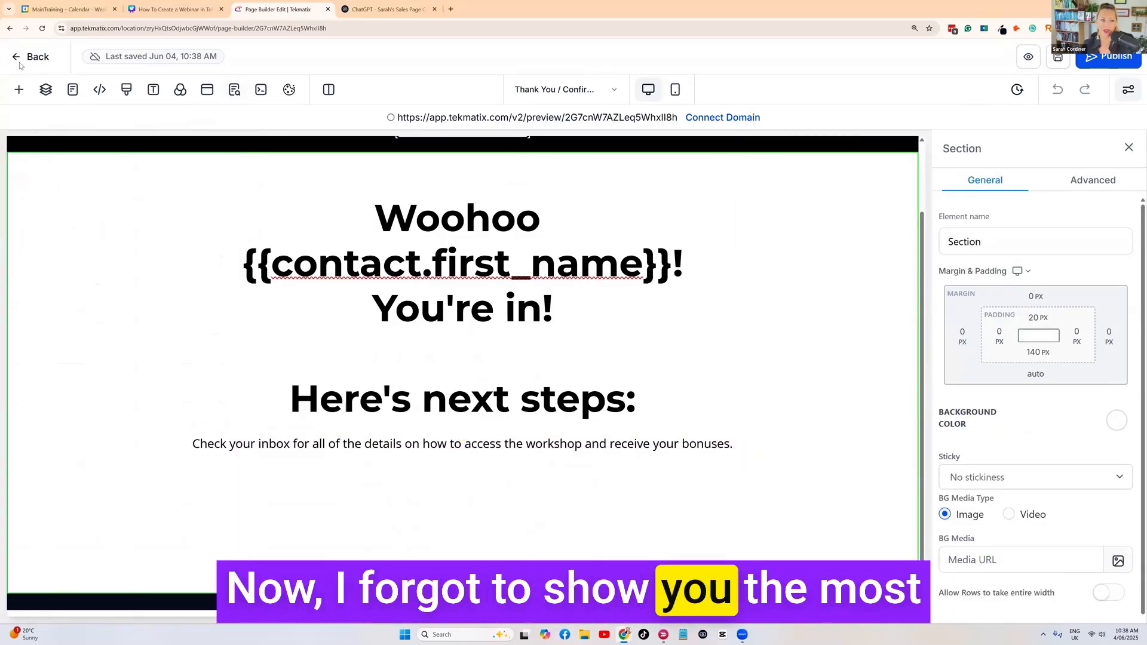
left_click(18, 61)
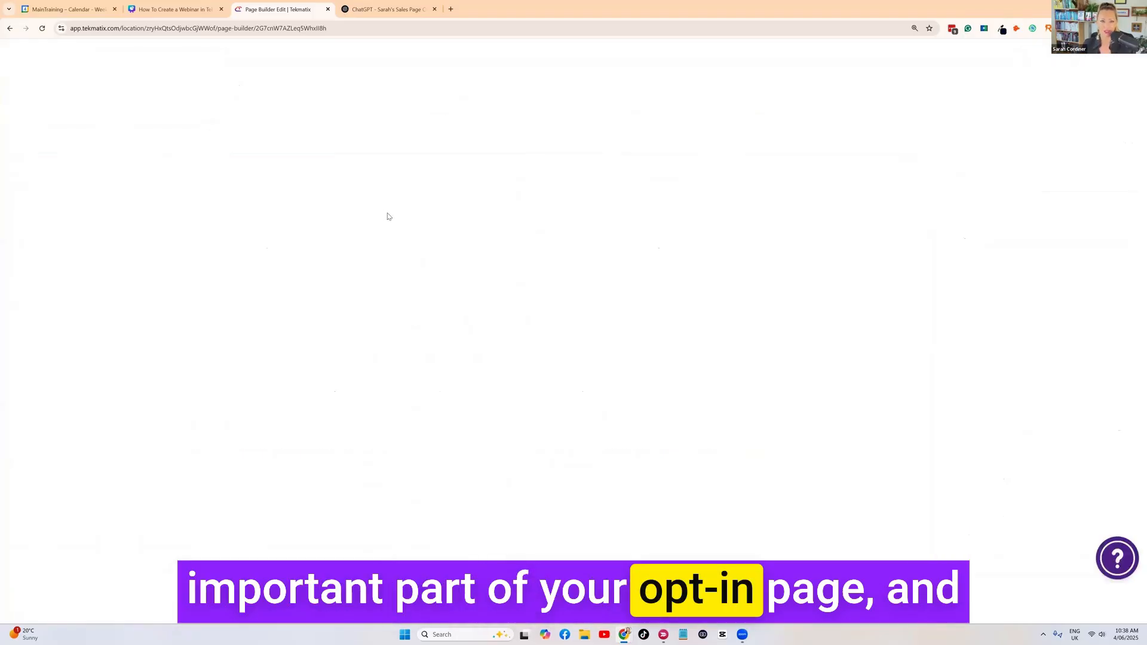
Check the free webinar funnel set-up slide in Canva and open the funnel's Webinar Registration Page for editing
left_click(174, 10)
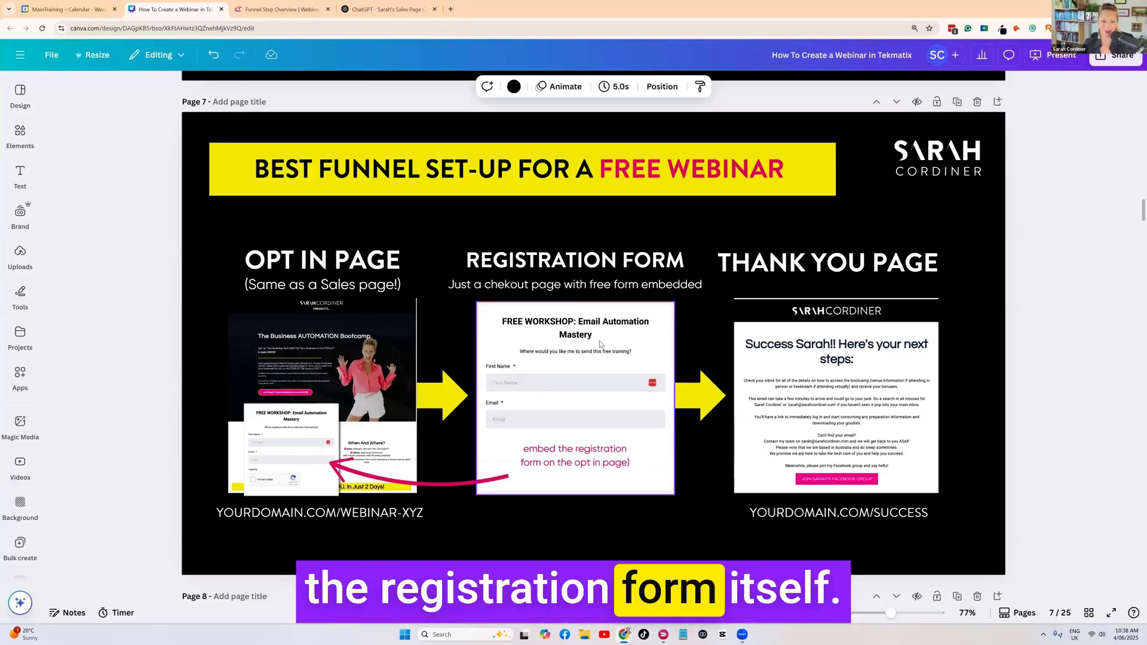
left_click(291, 10)
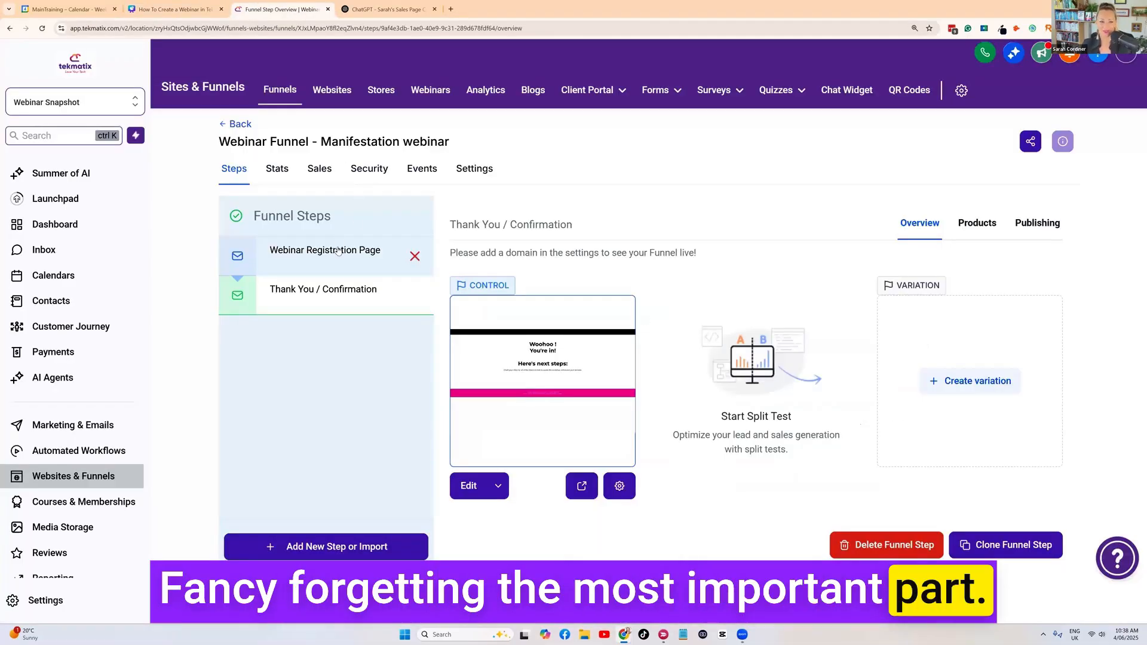
left_click(344, 252)
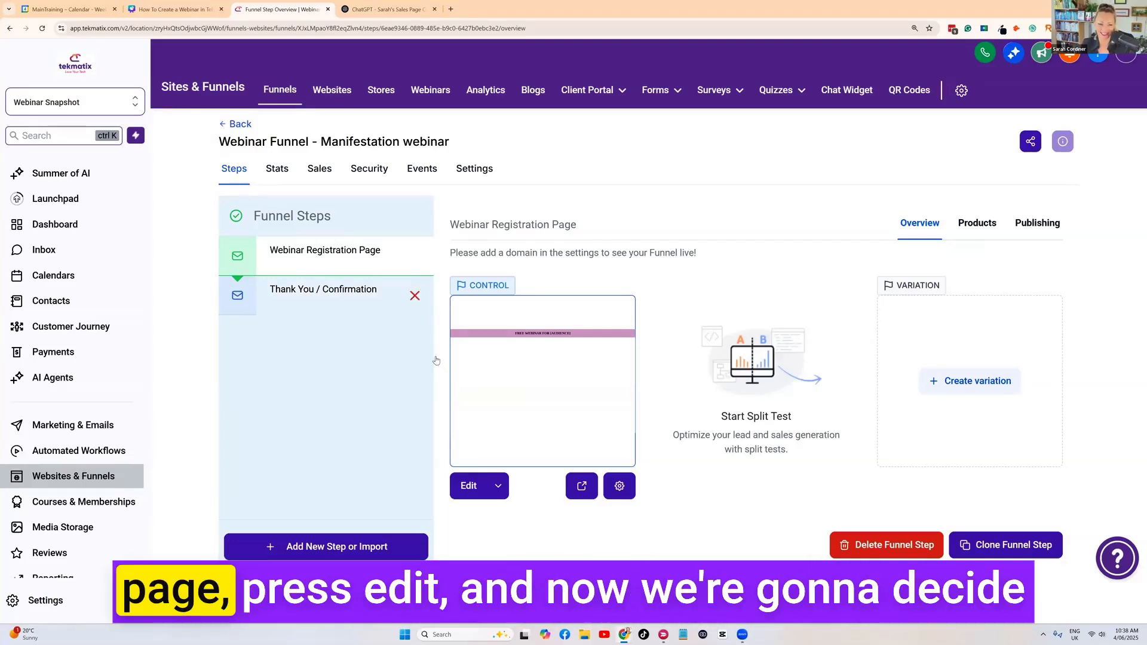
left_click(464, 487)
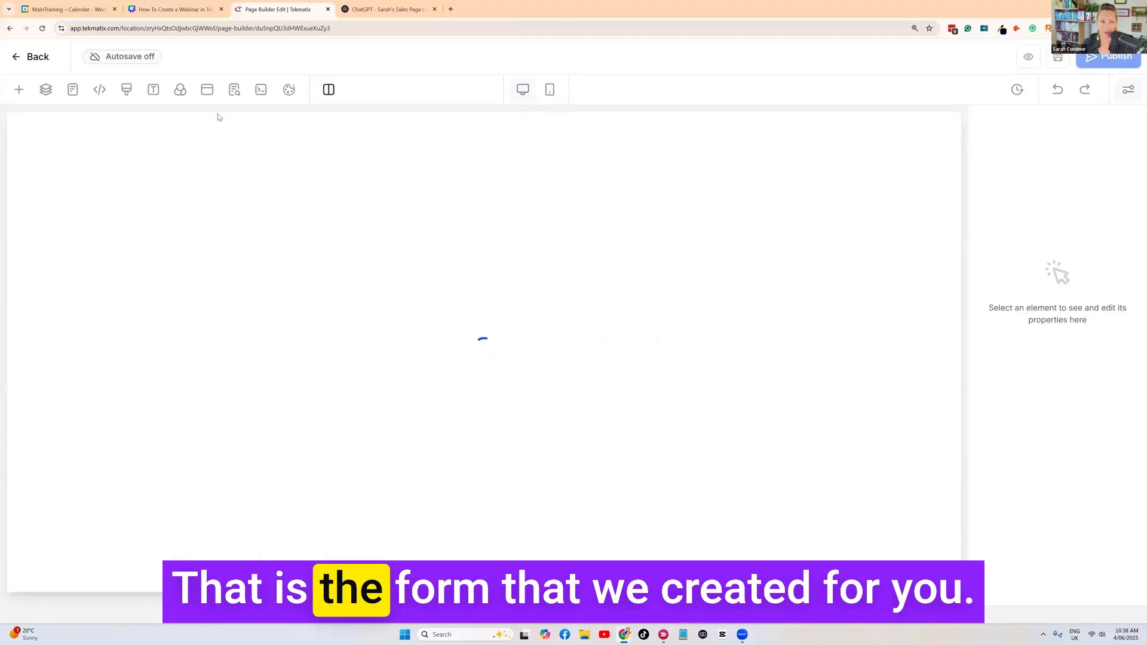
left_click(182, 12)
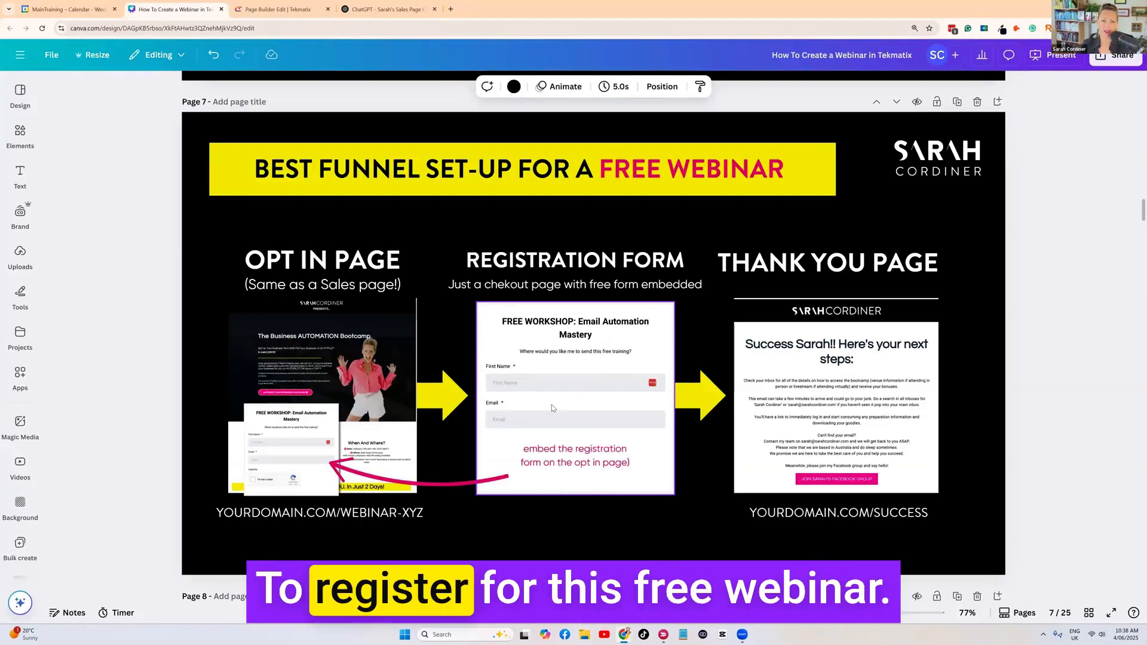
left_click(291, 9)
Embed "Webinar Registration Form - Manifestation" in the empty form element beneath the "BONUS IF YOU SIGN UP TODAY!" list
scroll(361, 297, "down", 1)
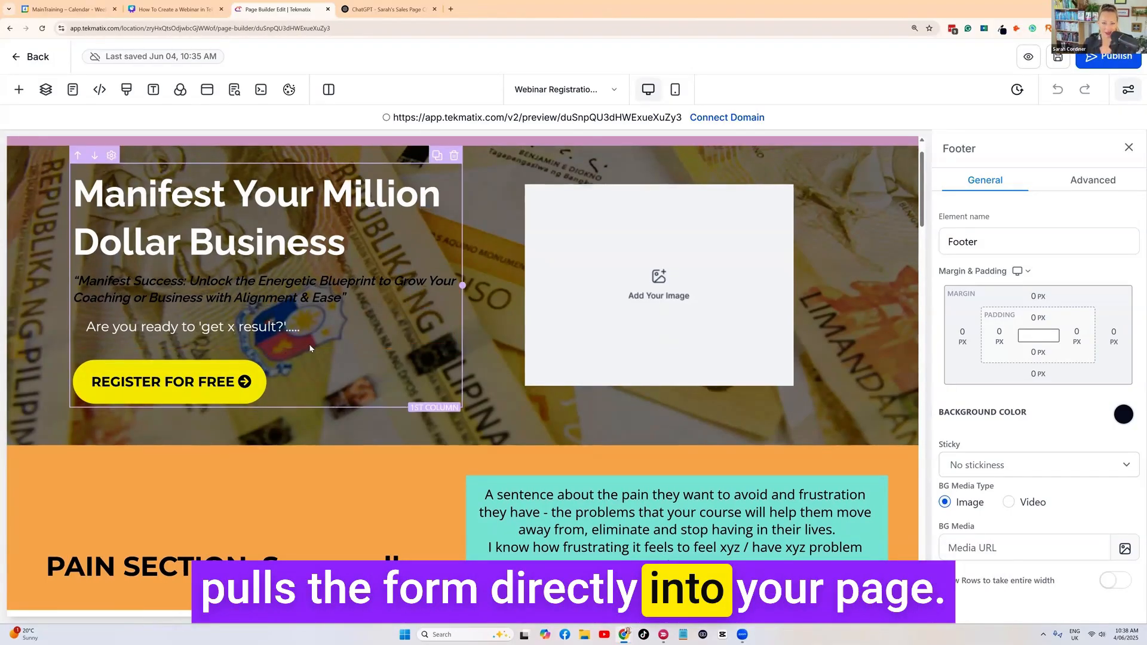
scroll(316, 345, "down", 5)
scroll(317, 345, "up", 1)
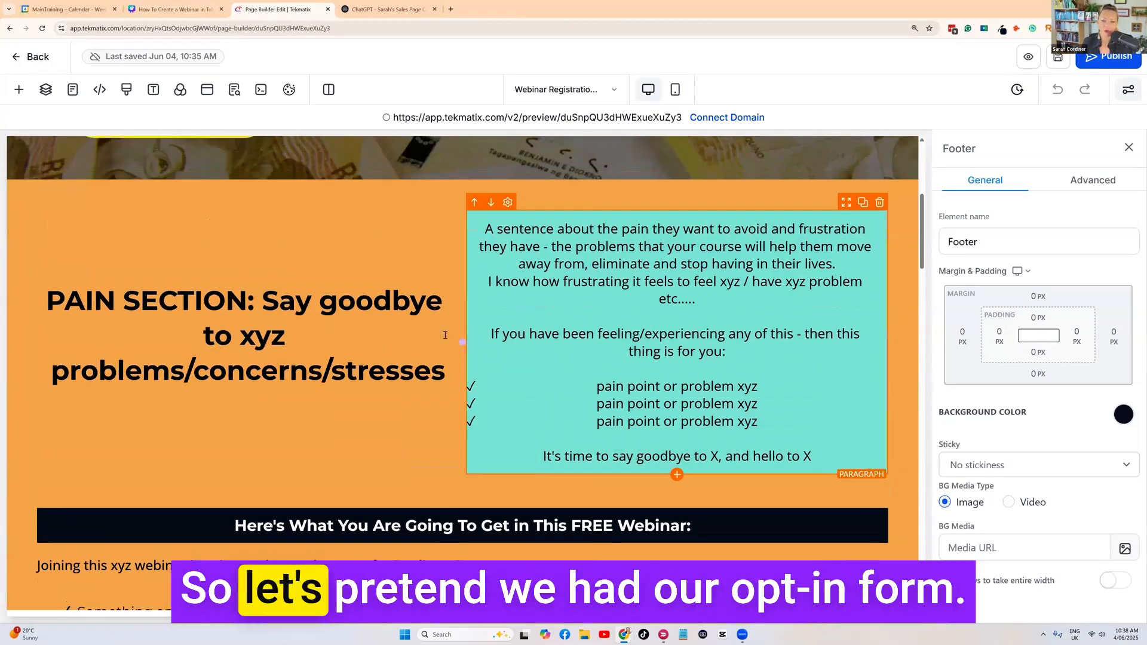
scroll(446, 323, "down", 1)
scroll(446, 323, "down", 2)
scroll(445, 324, "up", 4)
scroll(478, 334, "down", 7)
scroll(496, 347, "down", 8)
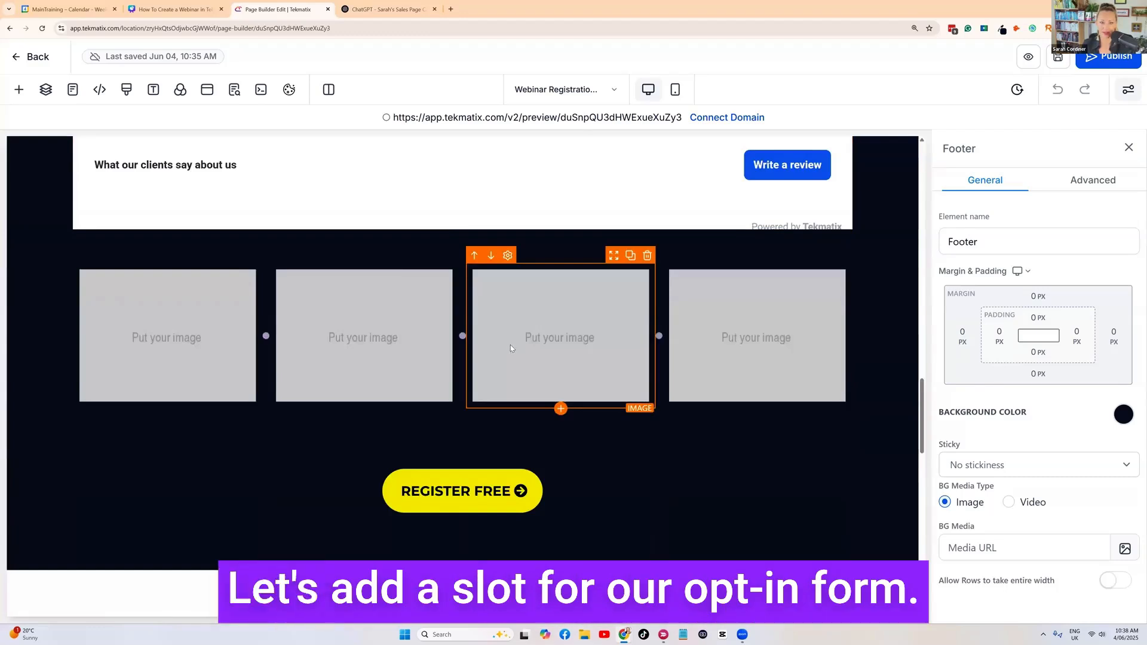
scroll(510, 345, "up", 3)
scroll(518, 336, "down", 6)
scroll(517, 335, "up", 6)
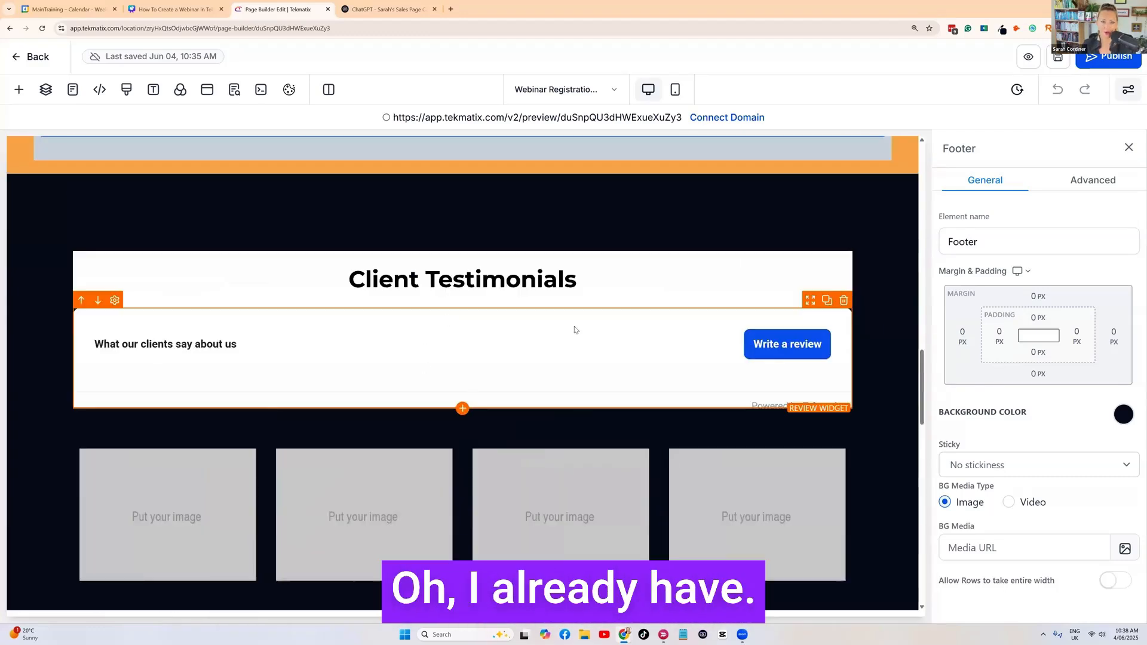
scroll(496, 347, "up", 4)
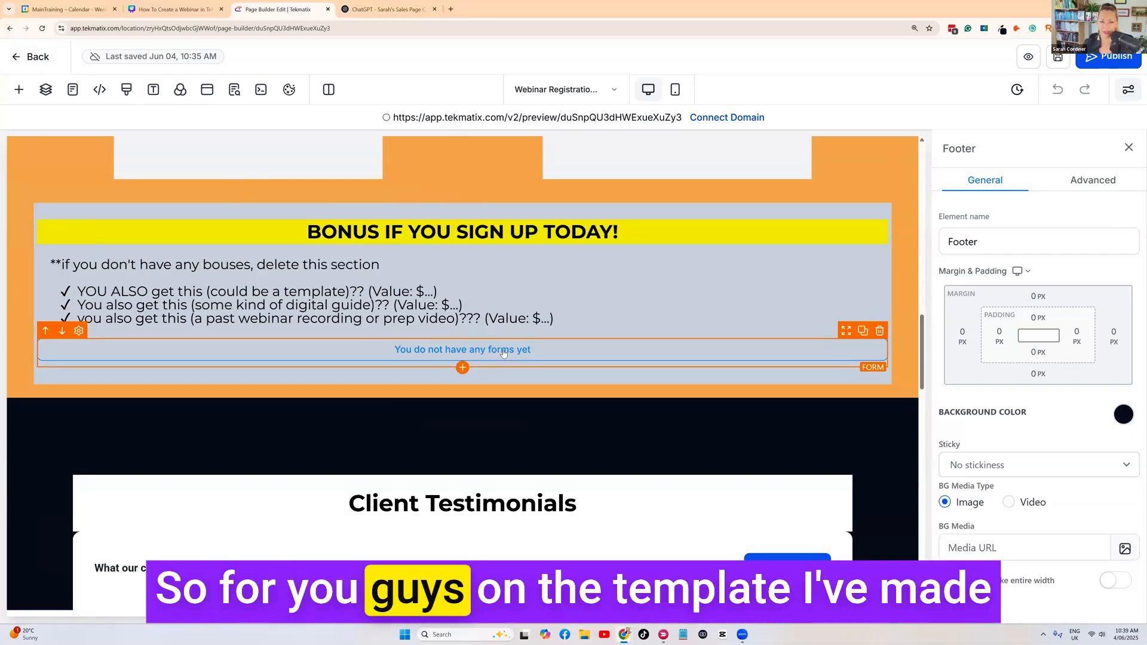
scroll(503, 353, "up", 1)
scroll(502, 338, "down", 2)
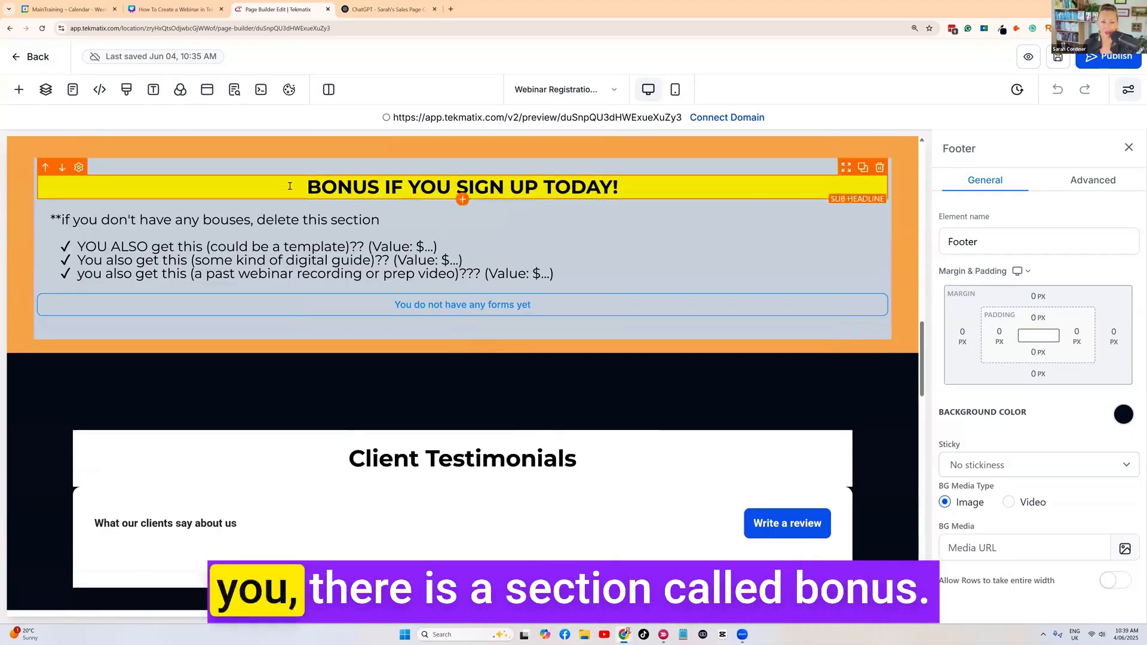
left_click(290, 187)
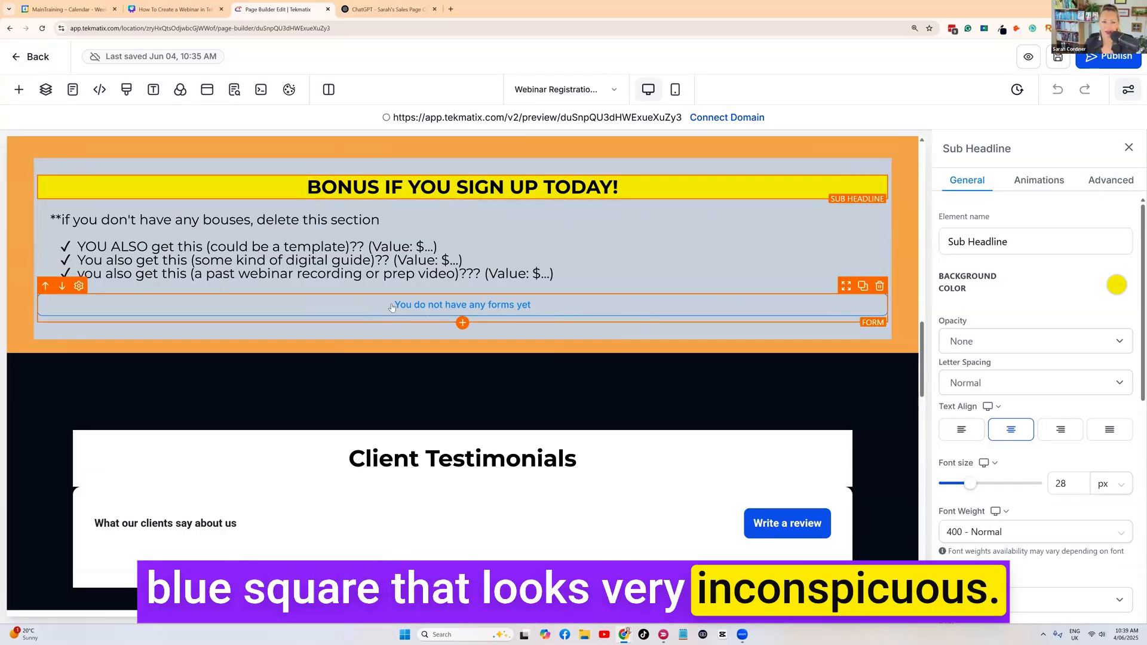
left_click(517, 308)
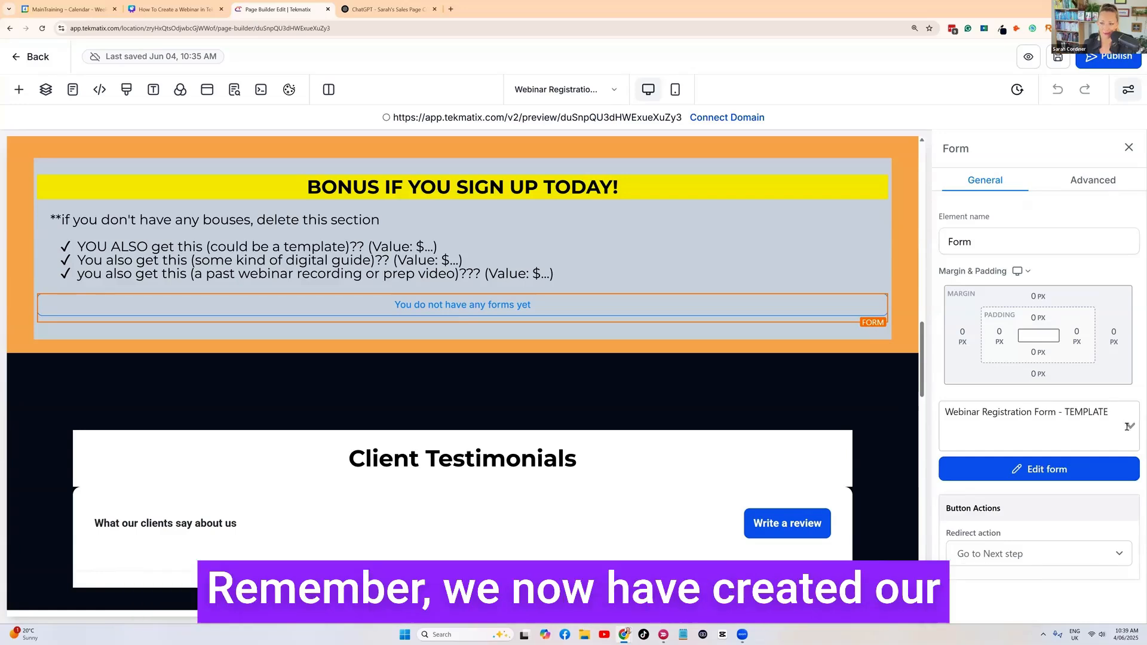
left_click(1103, 410)
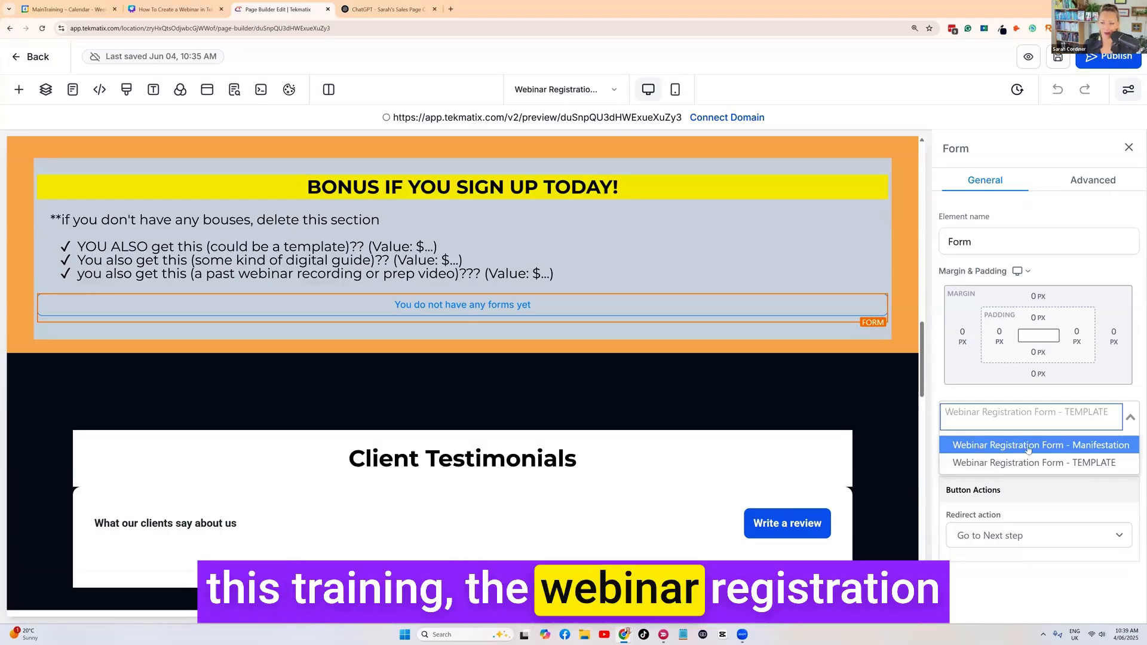
left_click(1092, 451)
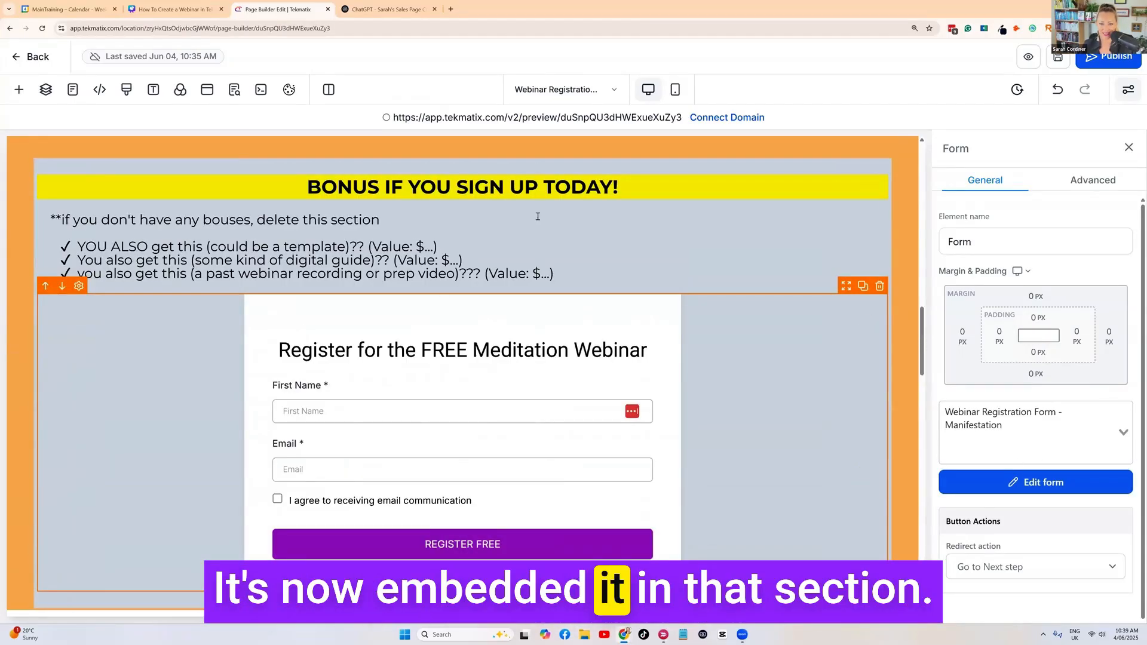
Try orange, white and blue backgrounds on the row holding the bonus list and form, and settle on white
left_click(708, 164)
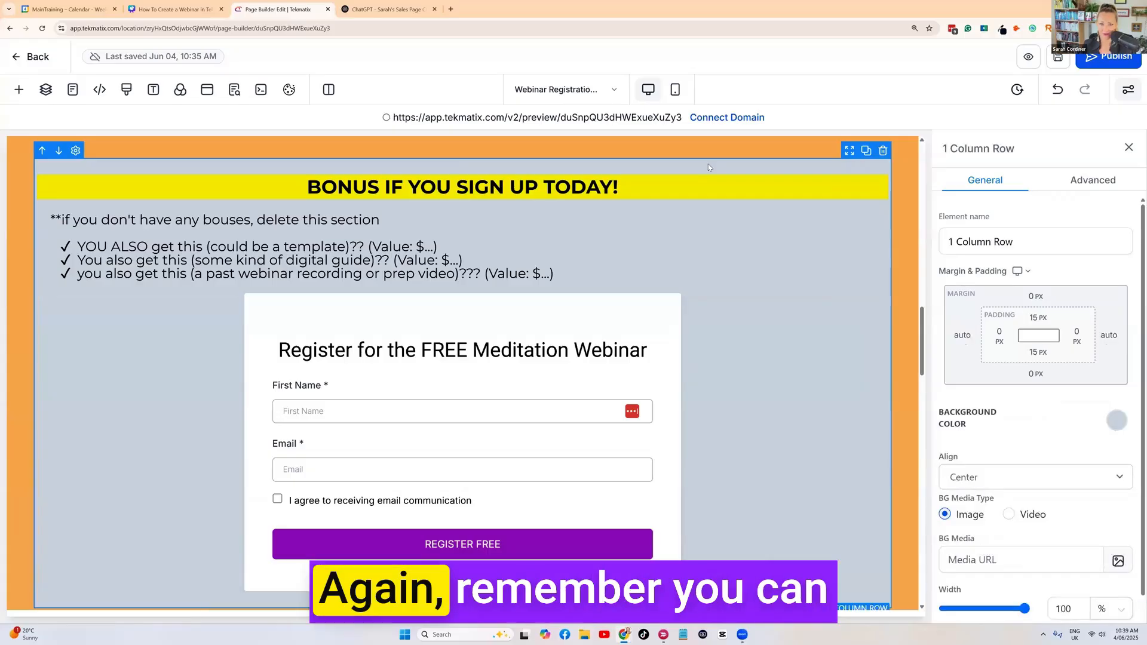
left_click(1117, 420)
left_click(1105, 458)
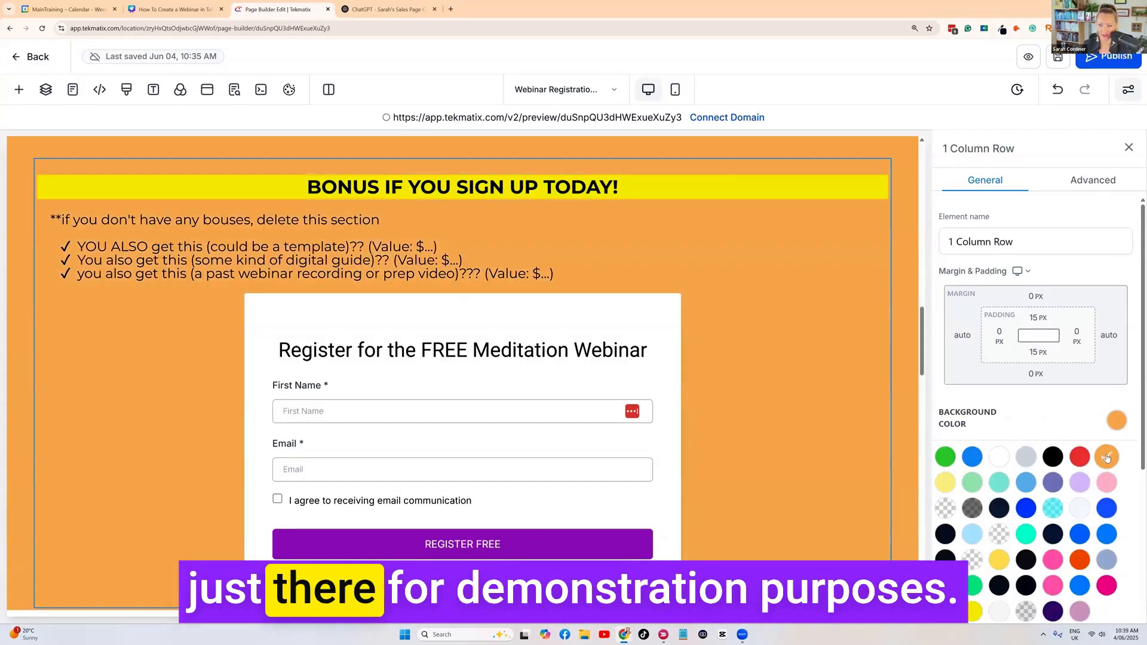
left_click(998, 458)
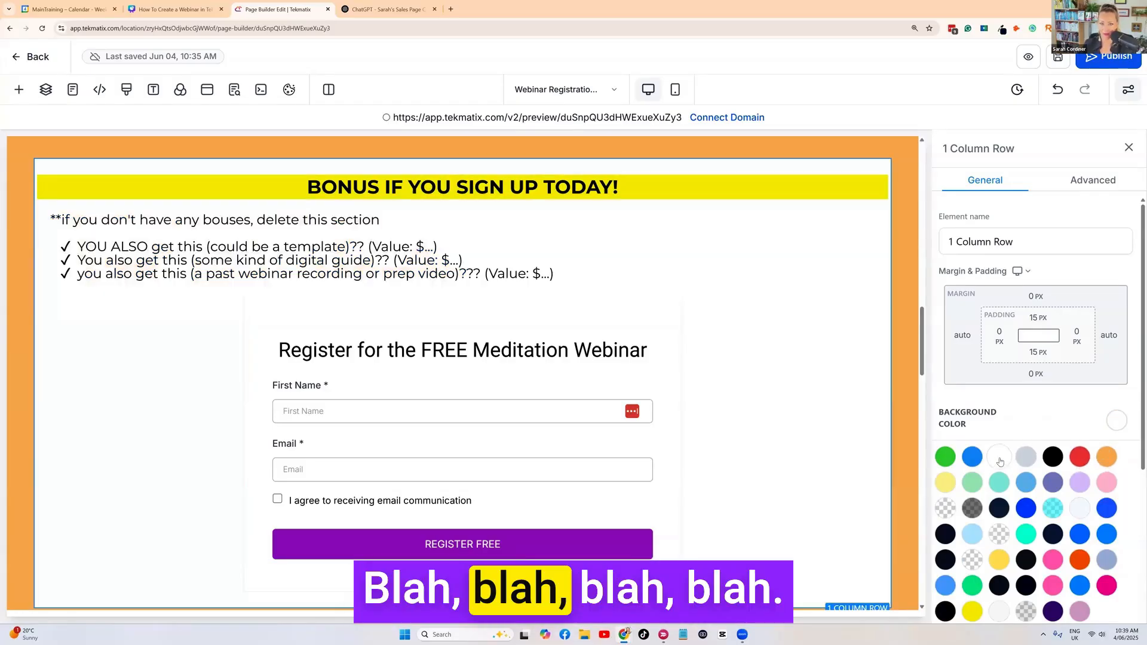
left_click(972, 457)
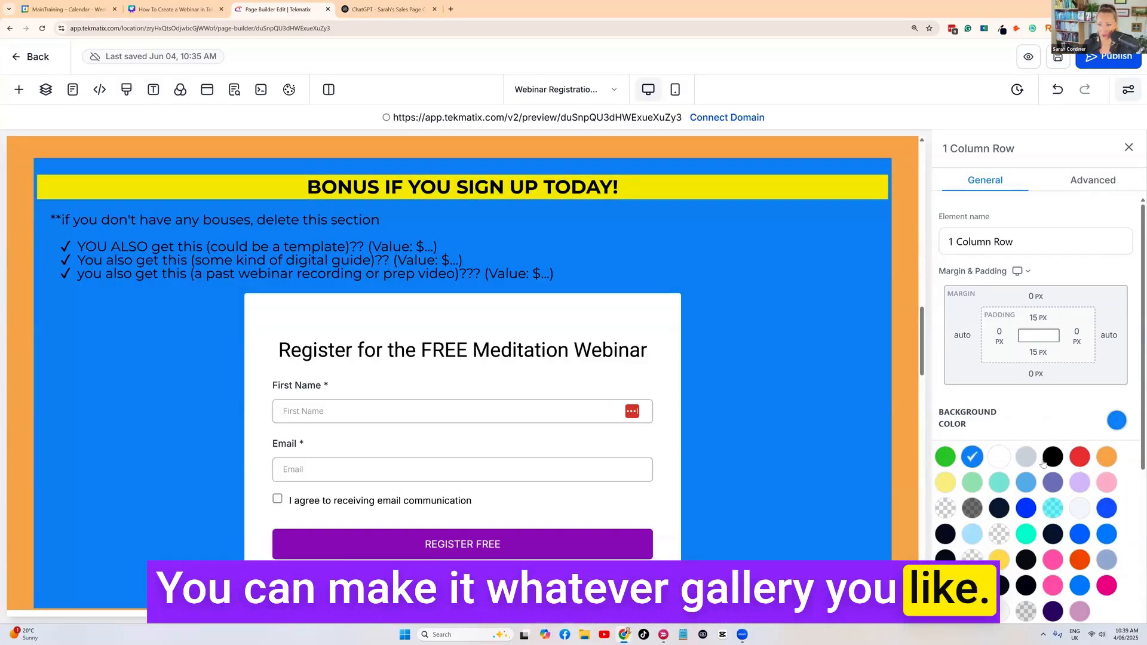
left_click(1002, 458)
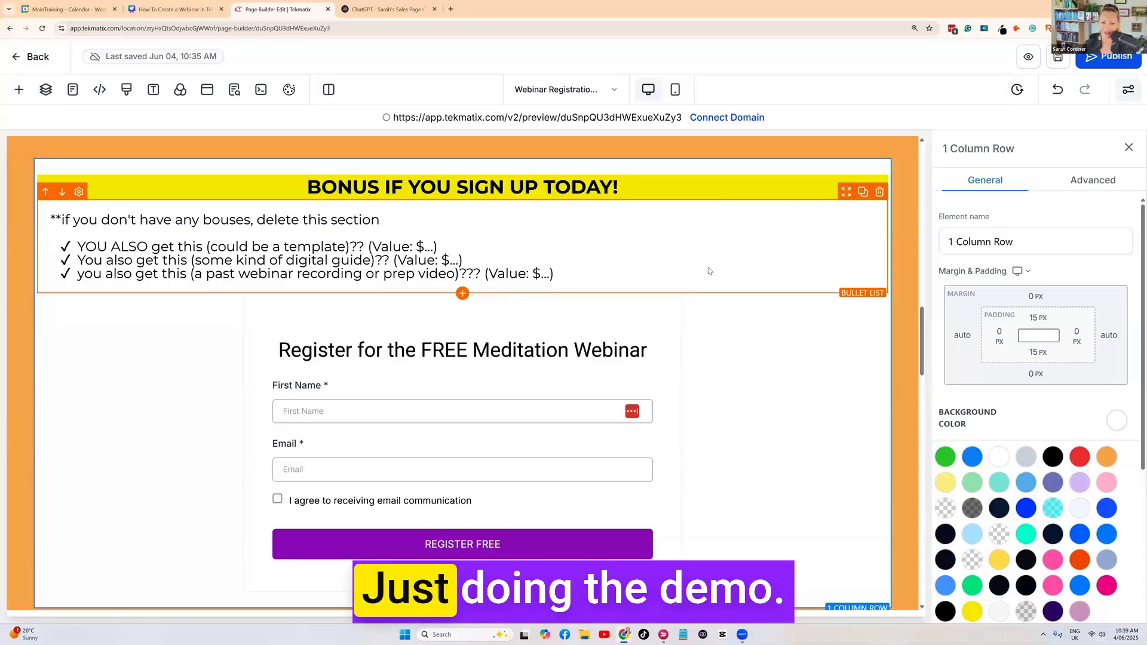
Set the embedded registration form's redirect action to "Go to Next step"
scroll(696, 264, "down", 3)
scroll(681, 262, "up", 2)
left_click(515, 261)
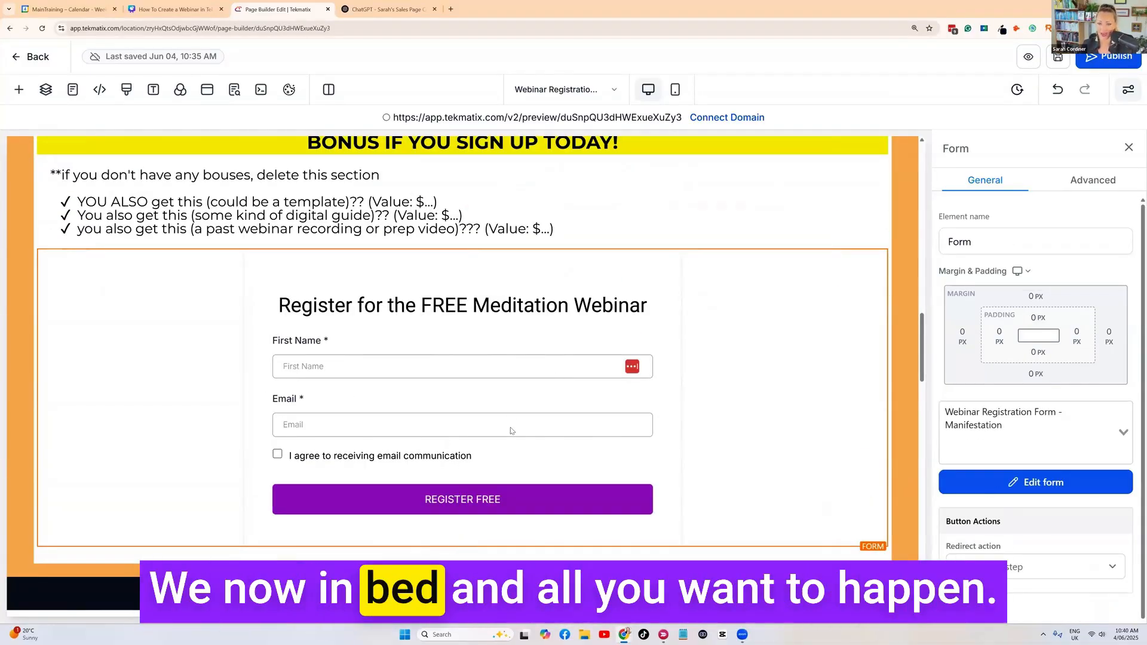
scroll(1029, 494, "down", 1)
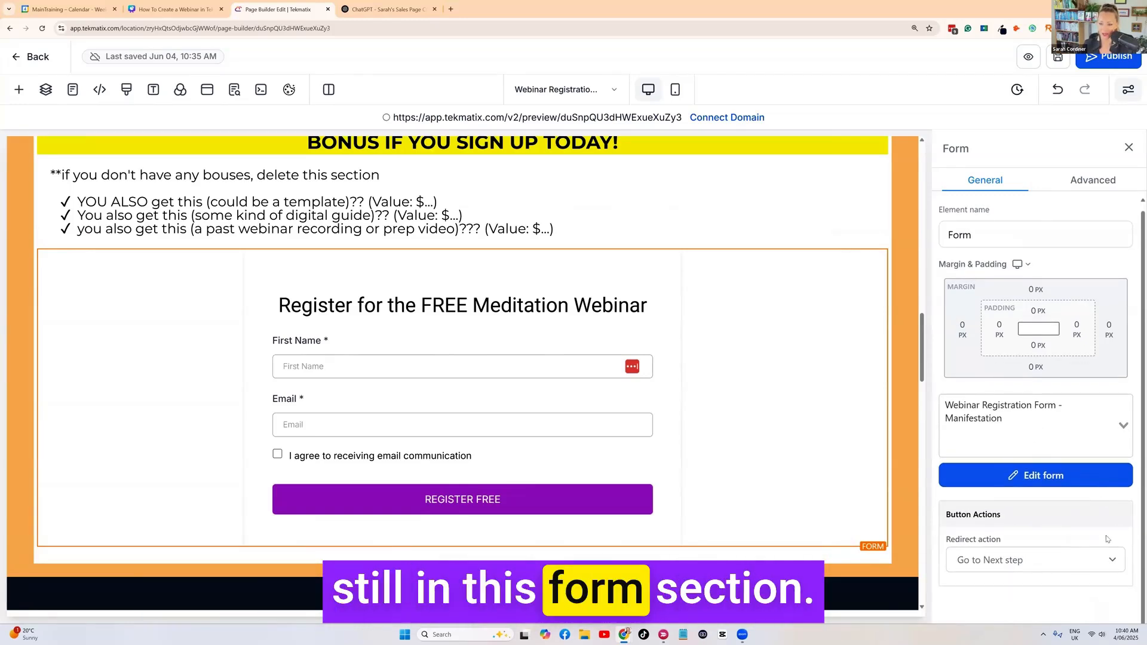
left_click_drag(1005, 518, 942, 513)
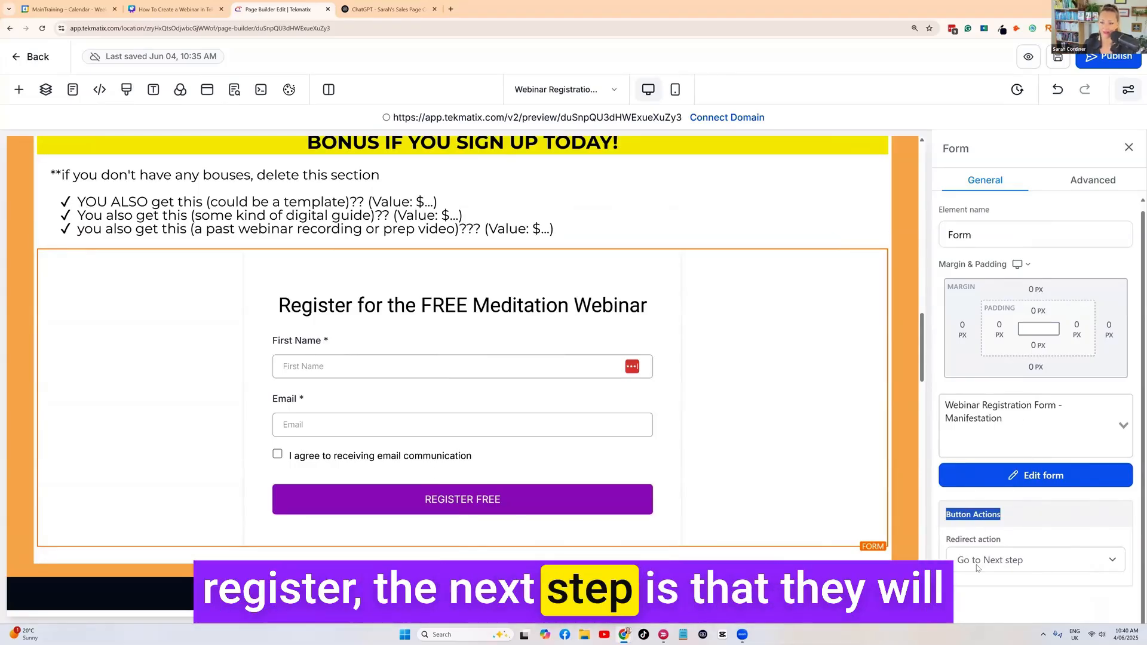
left_click(995, 562)
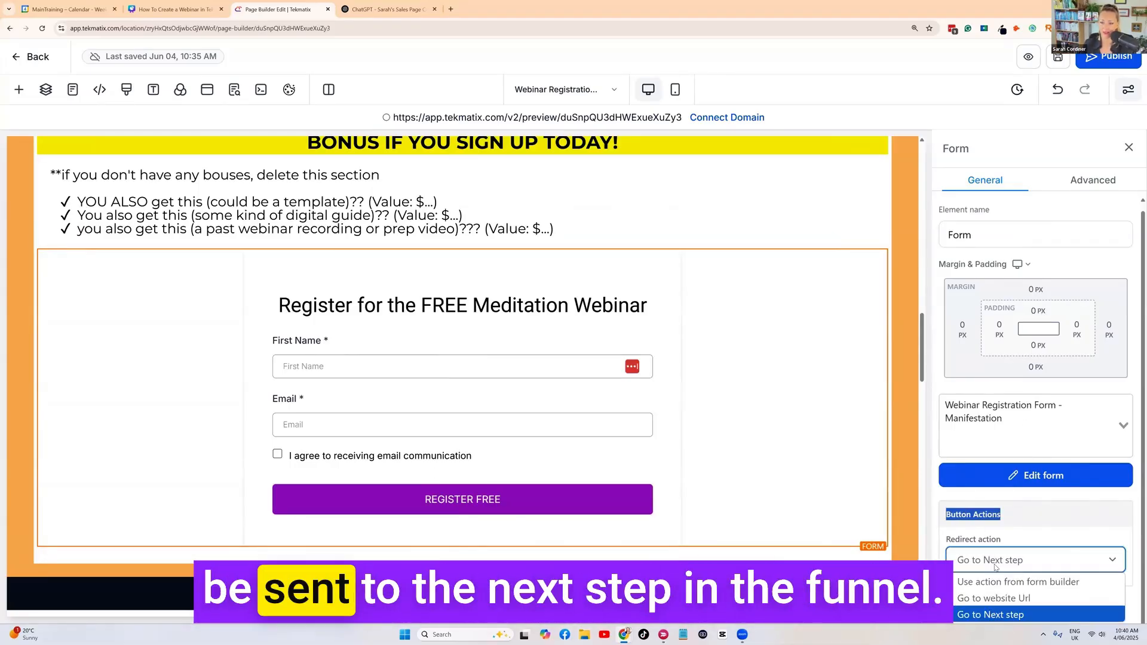
left_click(1024, 616)
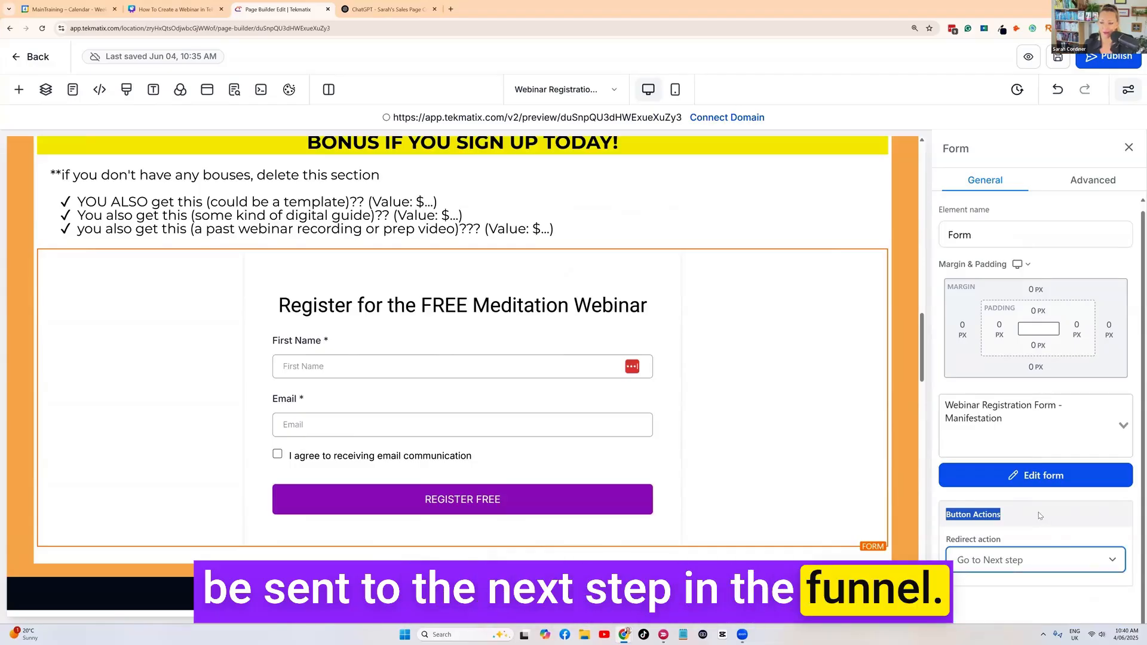
Review the enlarged form element's settings, its Button Actions and REGISTER FREE button, keeping "Webinar Registration Form - Manifestation" selected
key("ctrl+plus")
key("ctrl+plus")
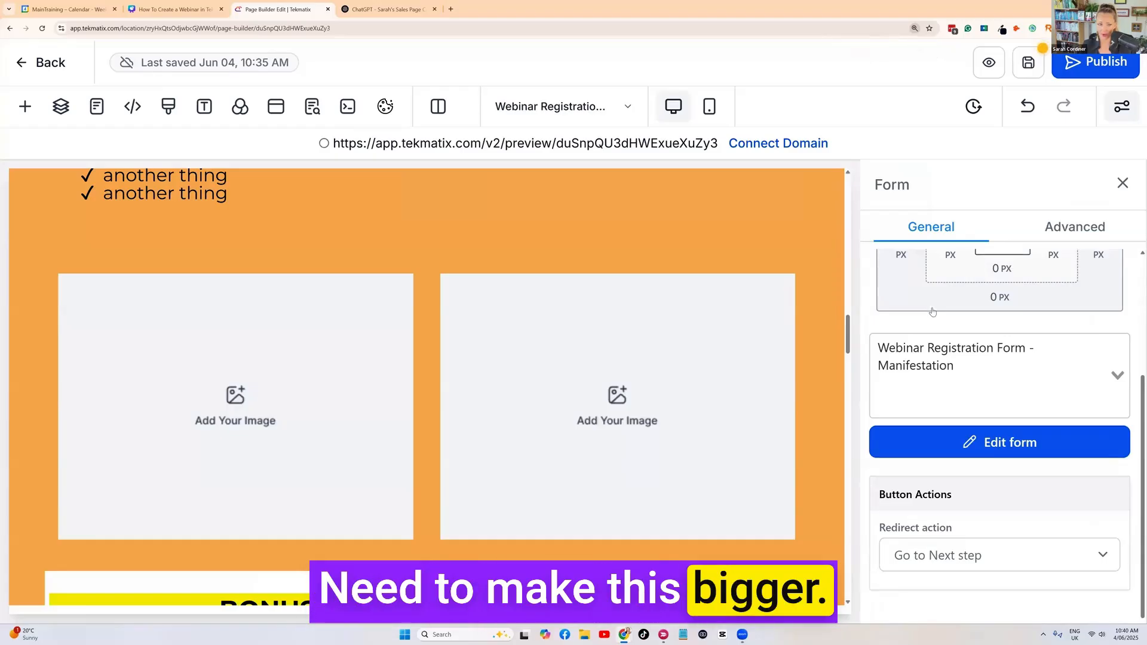
scroll(441, 358, "down", 8)
scroll(433, 285, "up", 2)
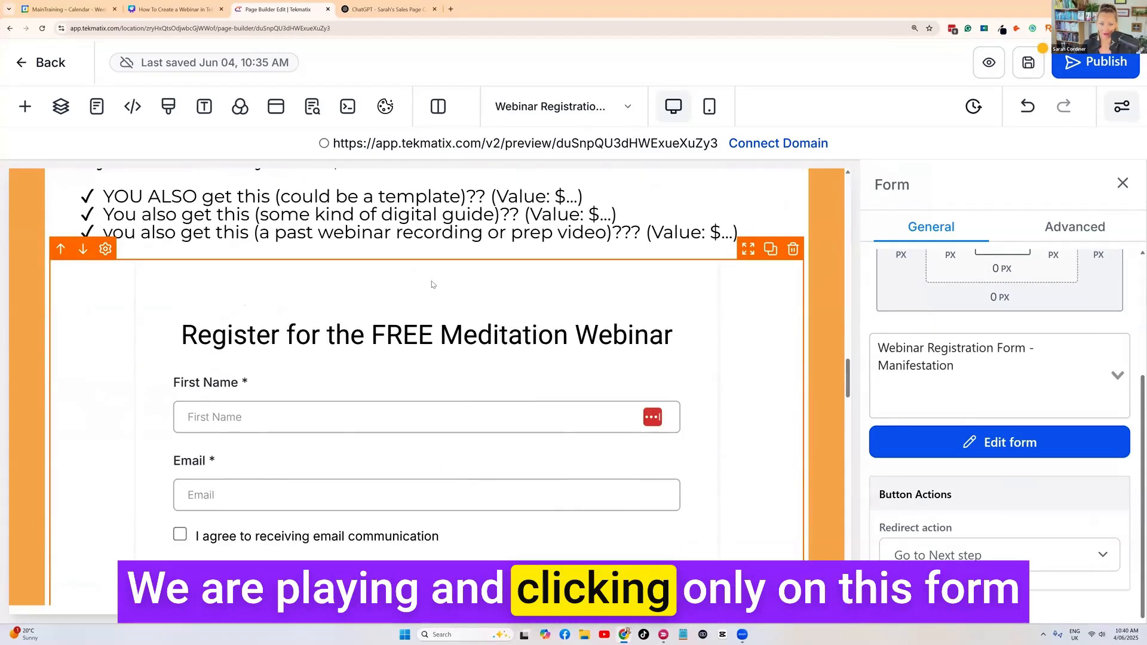
left_click(1106, 367)
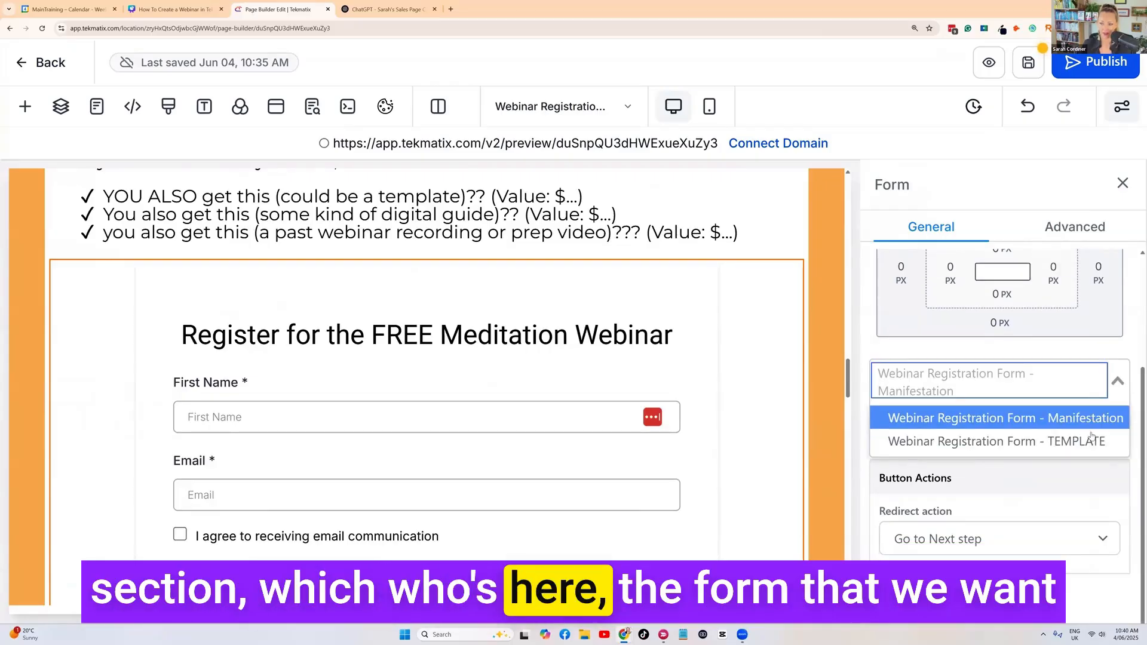
left_click(1095, 419)
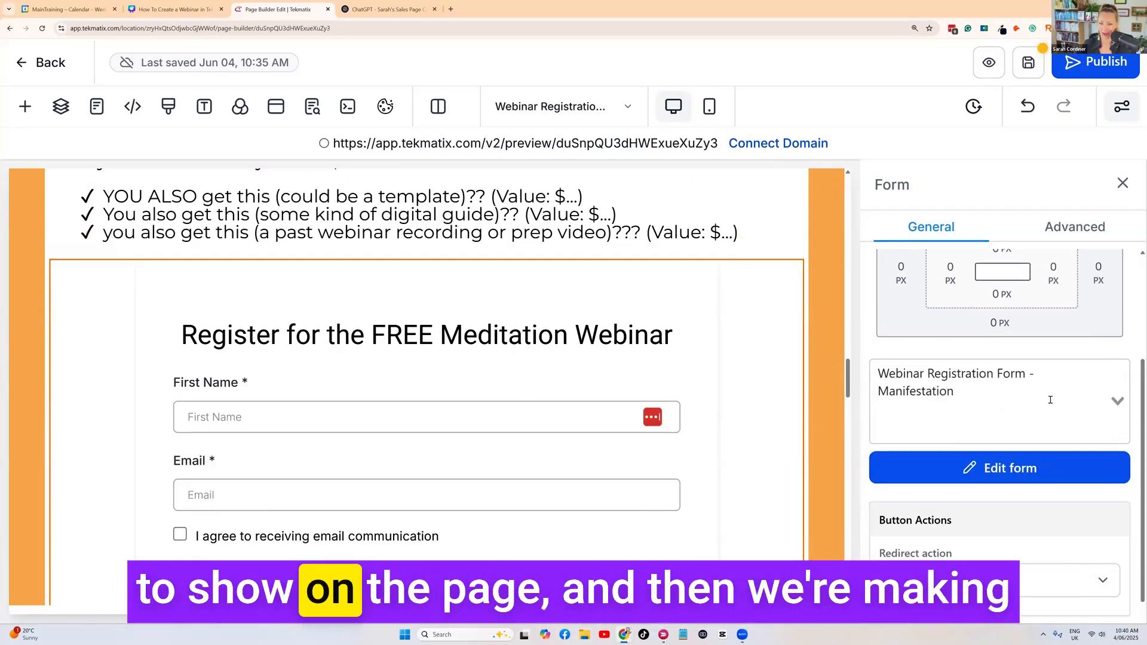
scroll(1021, 411, "down", 1)
left_click_drag(880, 482, 955, 482)
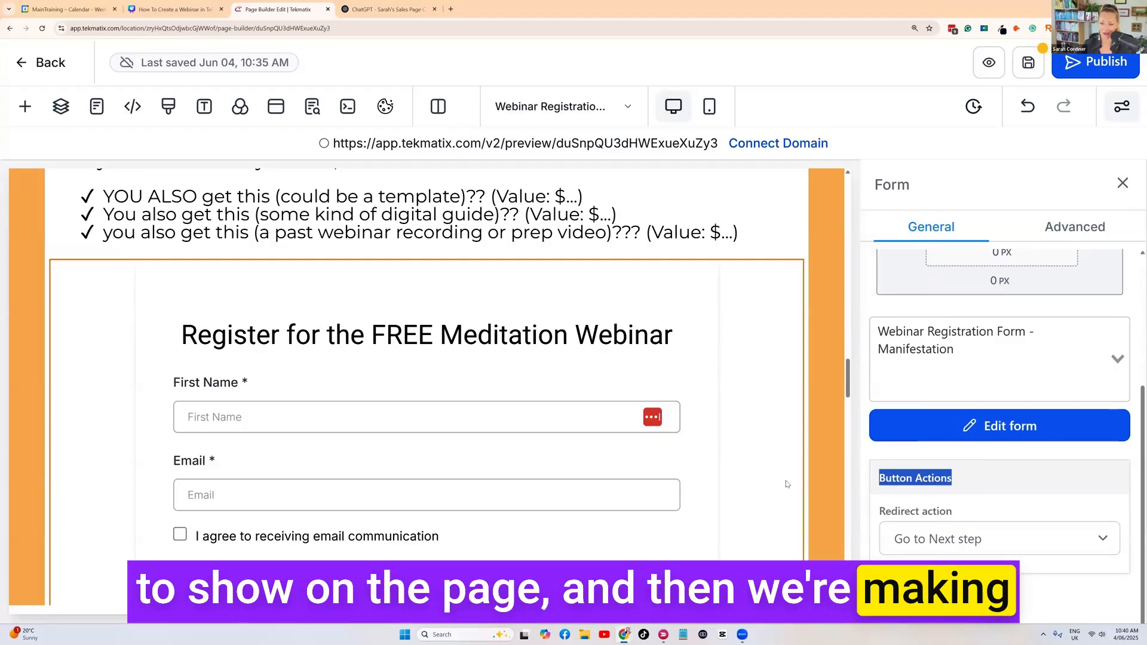
scroll(392, 407, "down", 3)
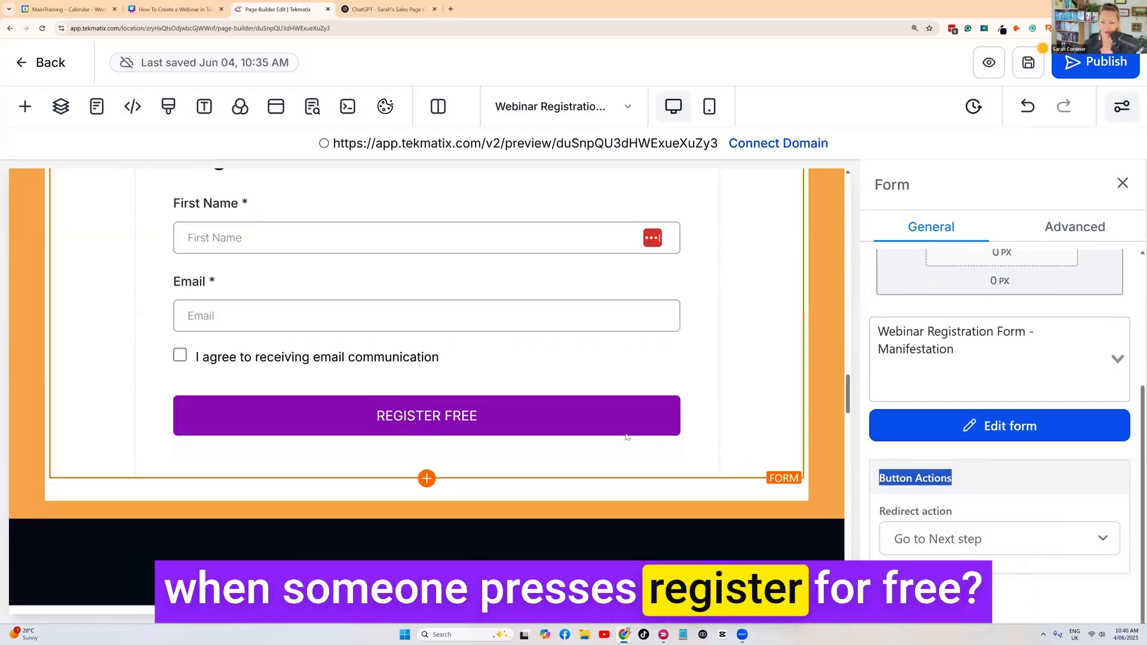
Save the webinar registration page and open its SEO metadata settings
left_click(980, 479)
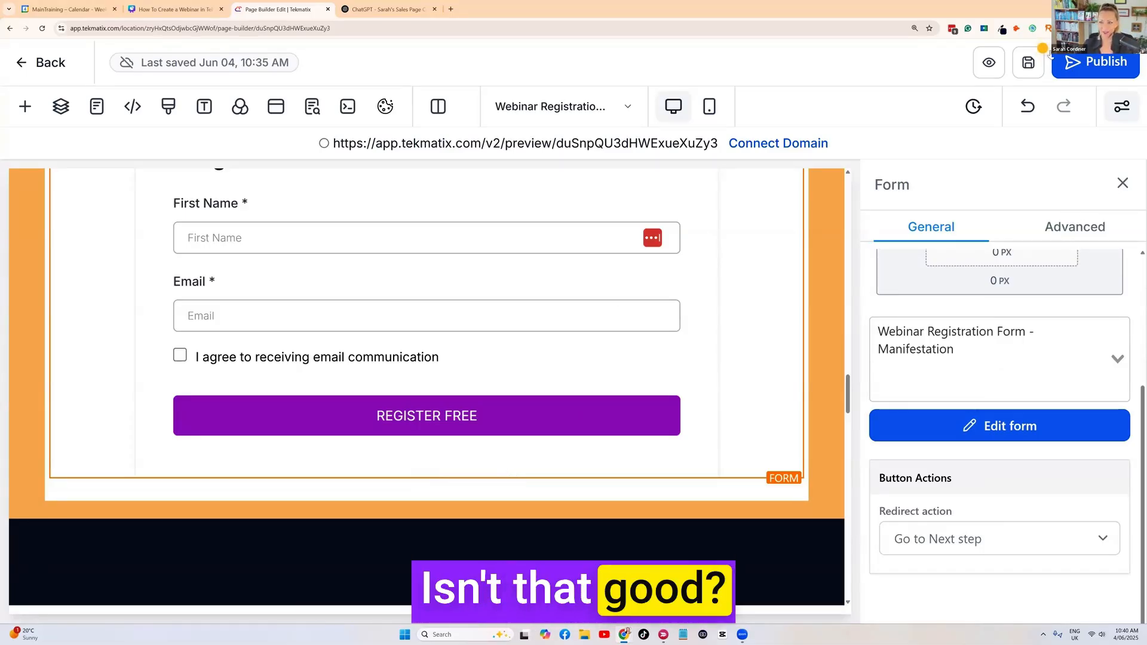
left_click(1042, 57)
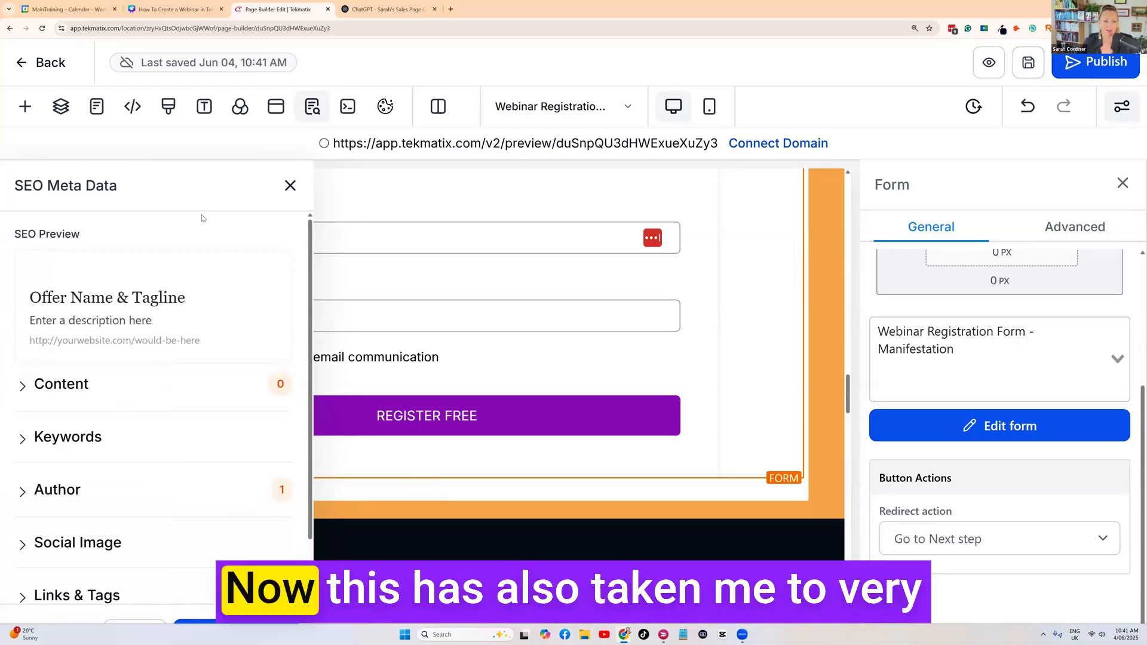
key("ctrl+minus")
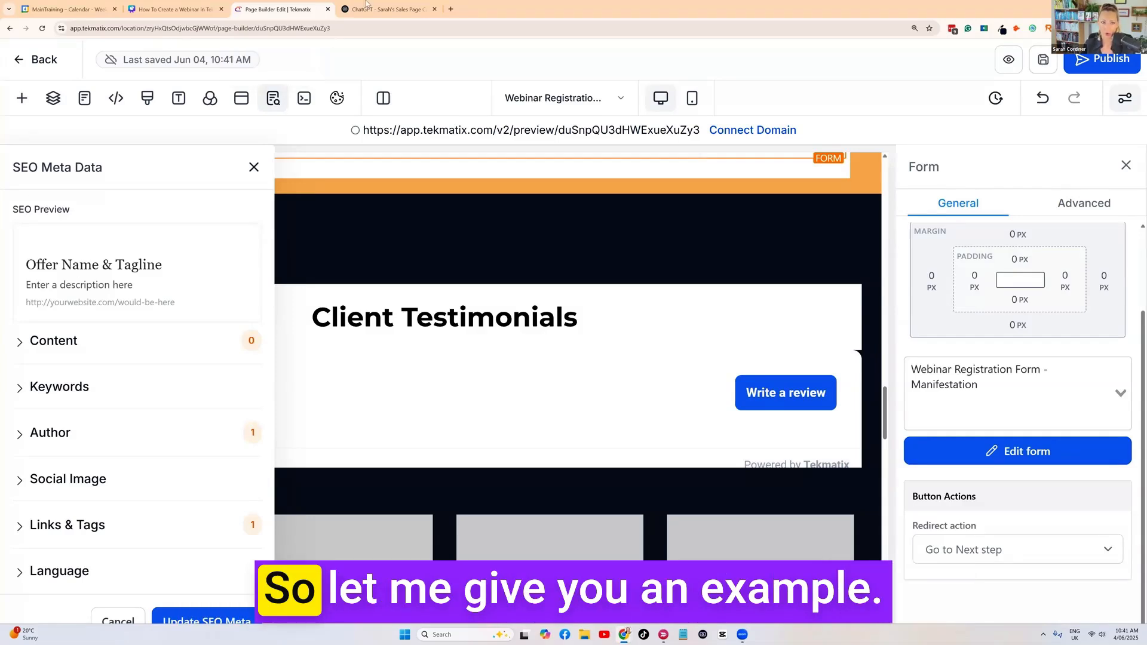
Search Google in a new browser tab for the presenter's "business automation bootcamp" and highlight the workshop page result's description as a metadata example
left_click(451, 10)
type("sarah")
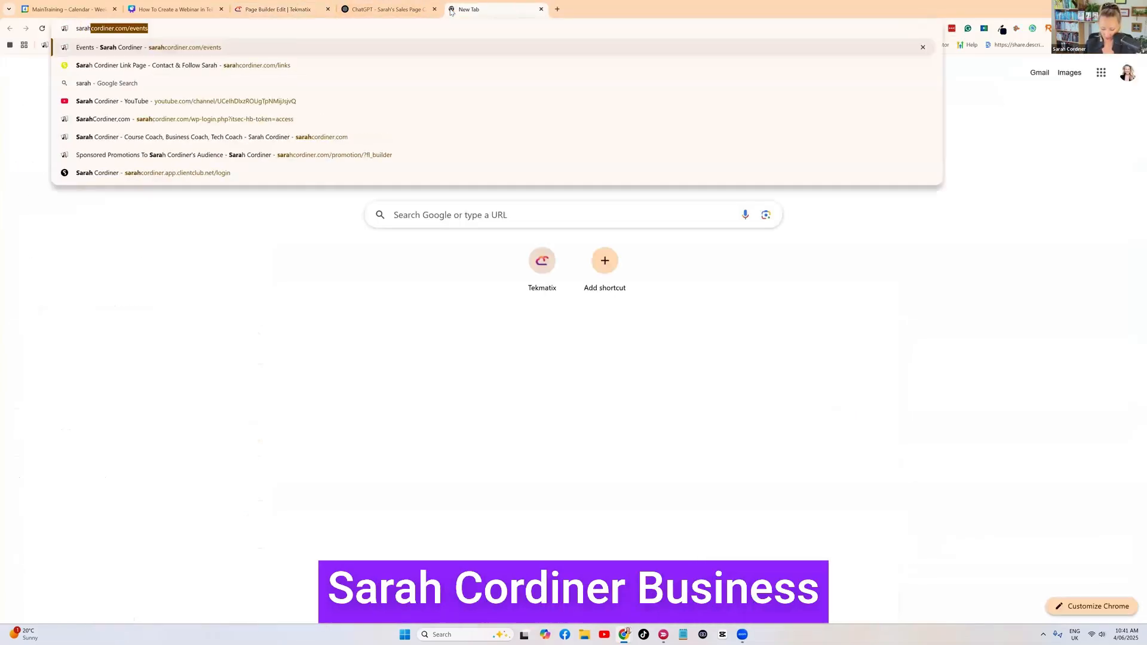
type(" cordiner business automation bootcamp")
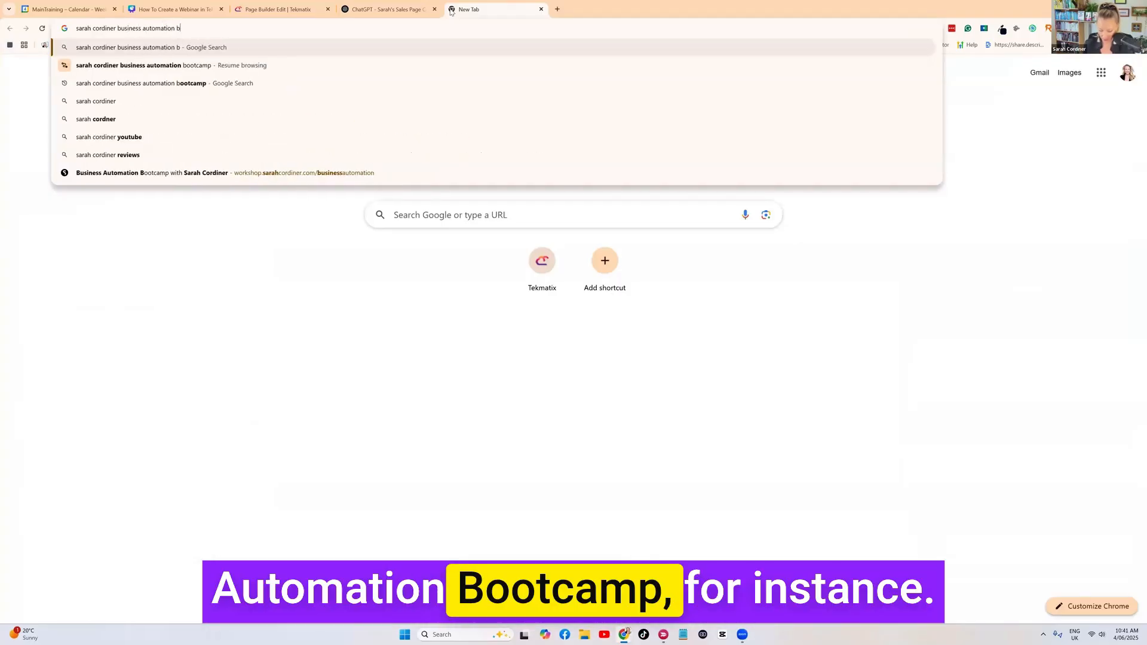
key("Return")
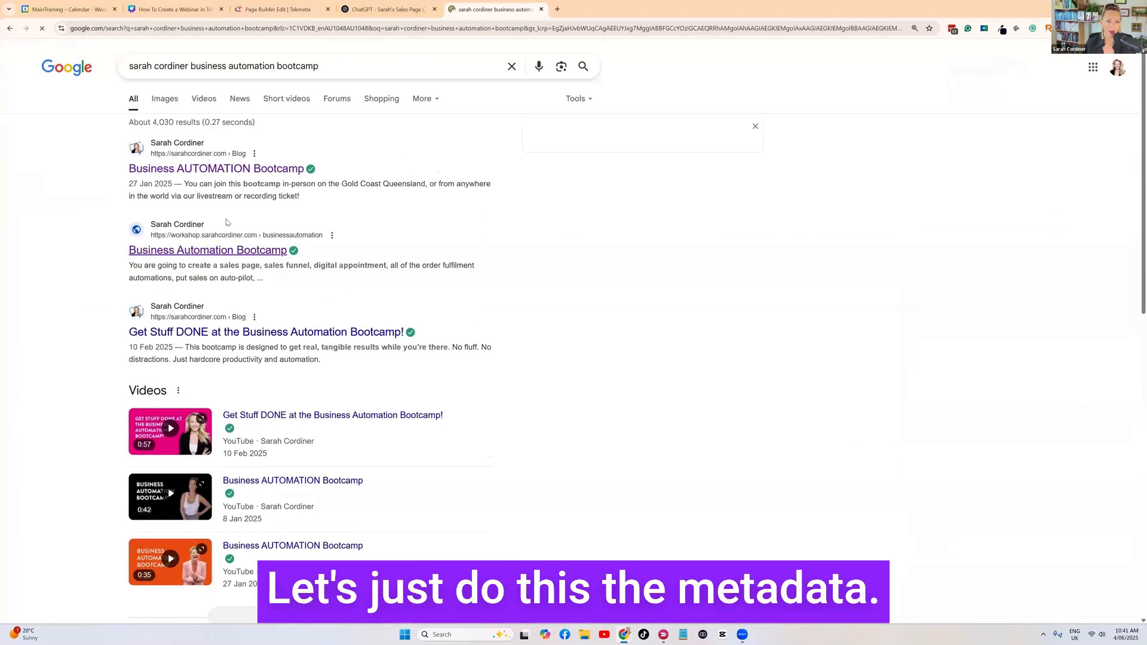
scroll(237, 267, "down", 2)
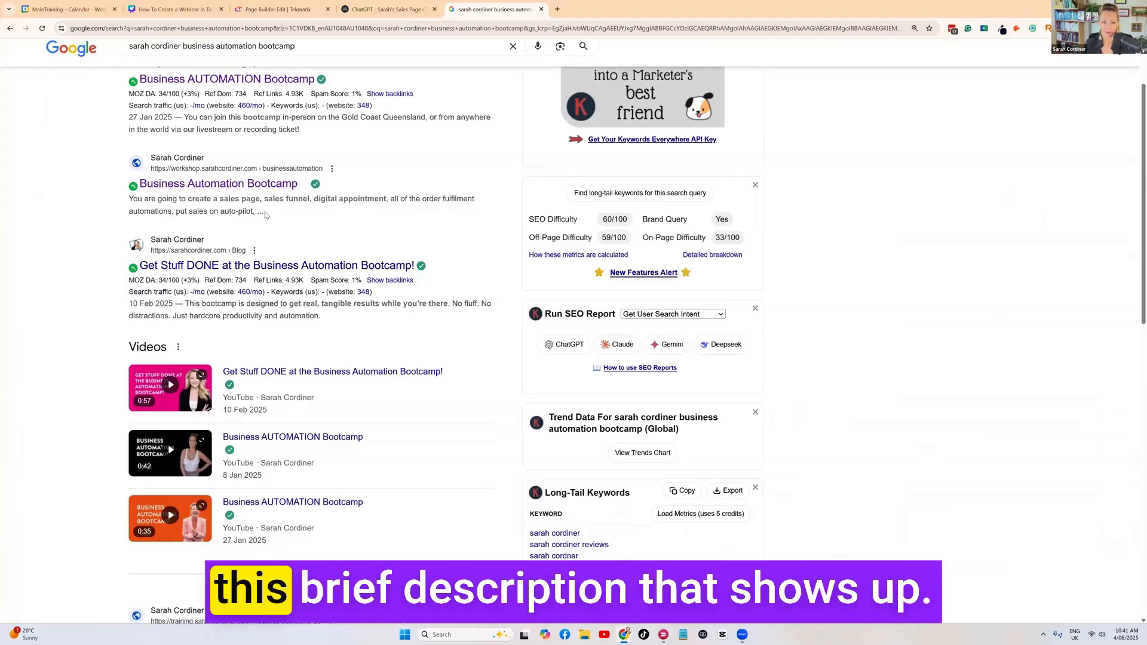
triple_click(138, 202)
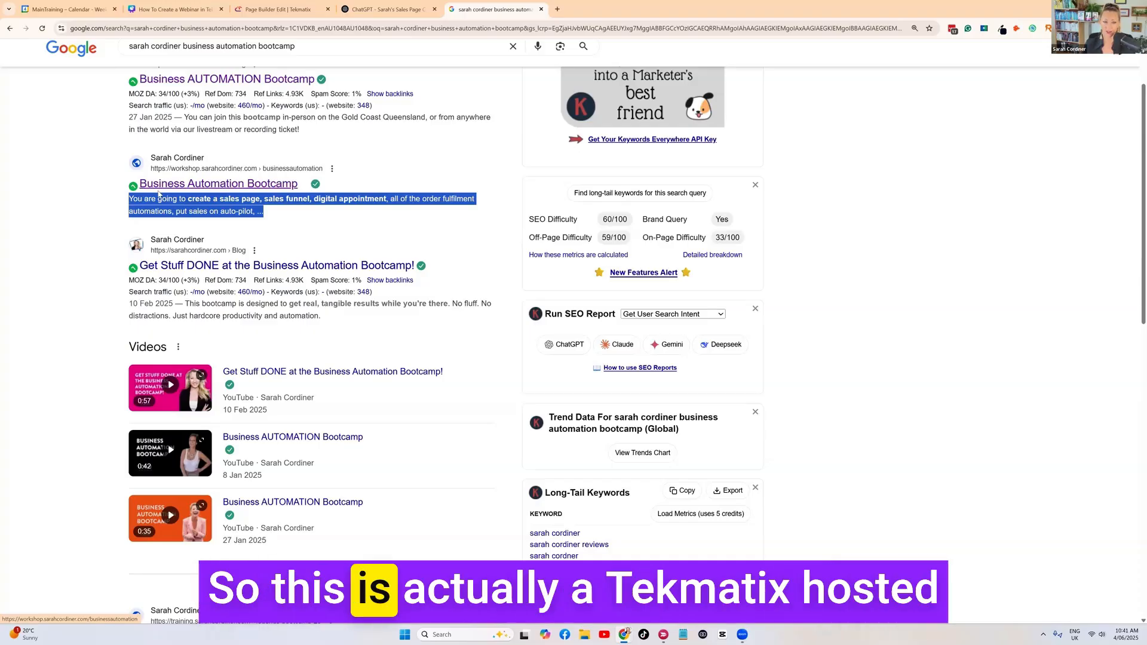
scroll(178, 217, "up", 2)
left_click(246, 251)
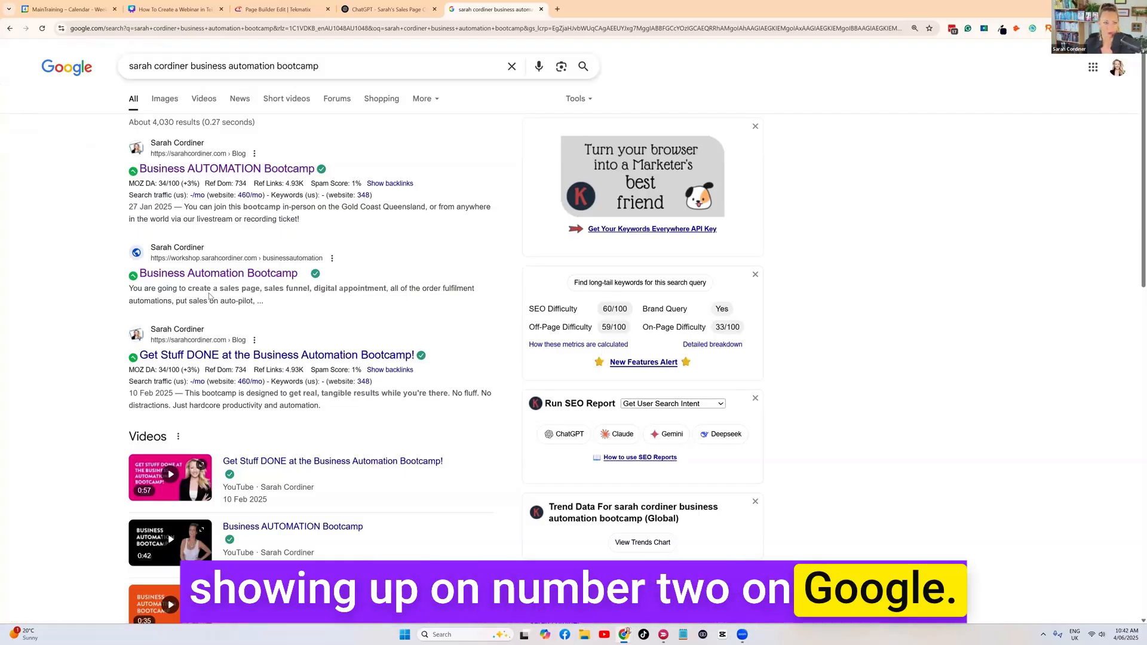
Switch to the Tekmatix page builder and set the page's SEO meta title to "Manifetattion webinar"
left_click(259, 9)
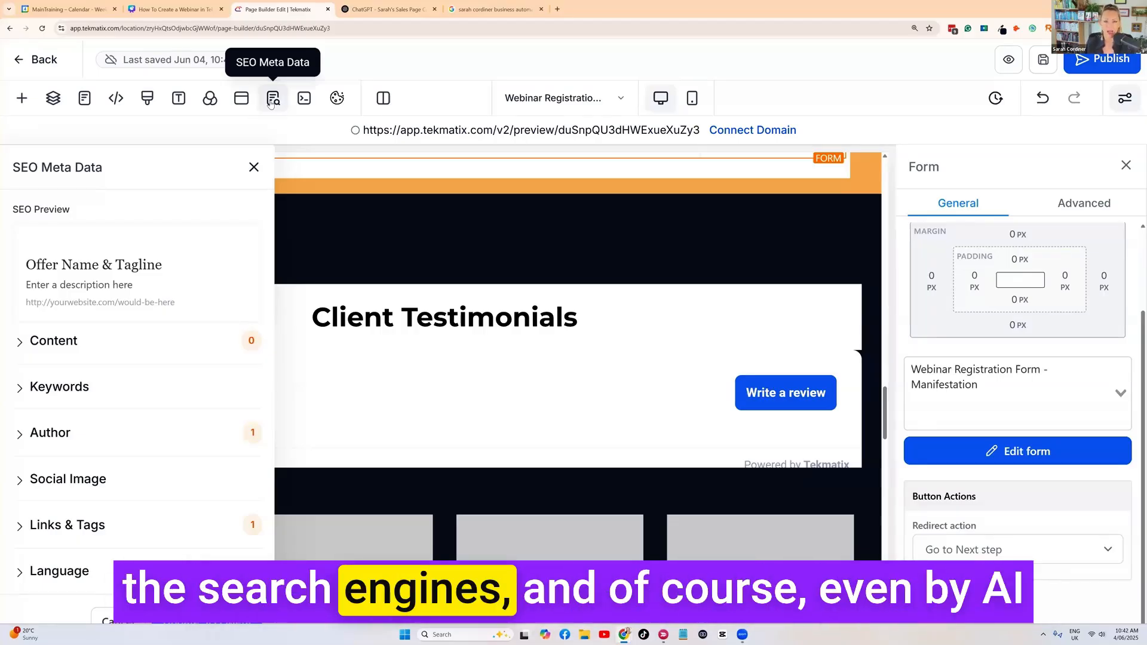
left_click(54, 343)
scroll(92, 337, "down", 2)
left_click_drag(138, 297, 16, 294)
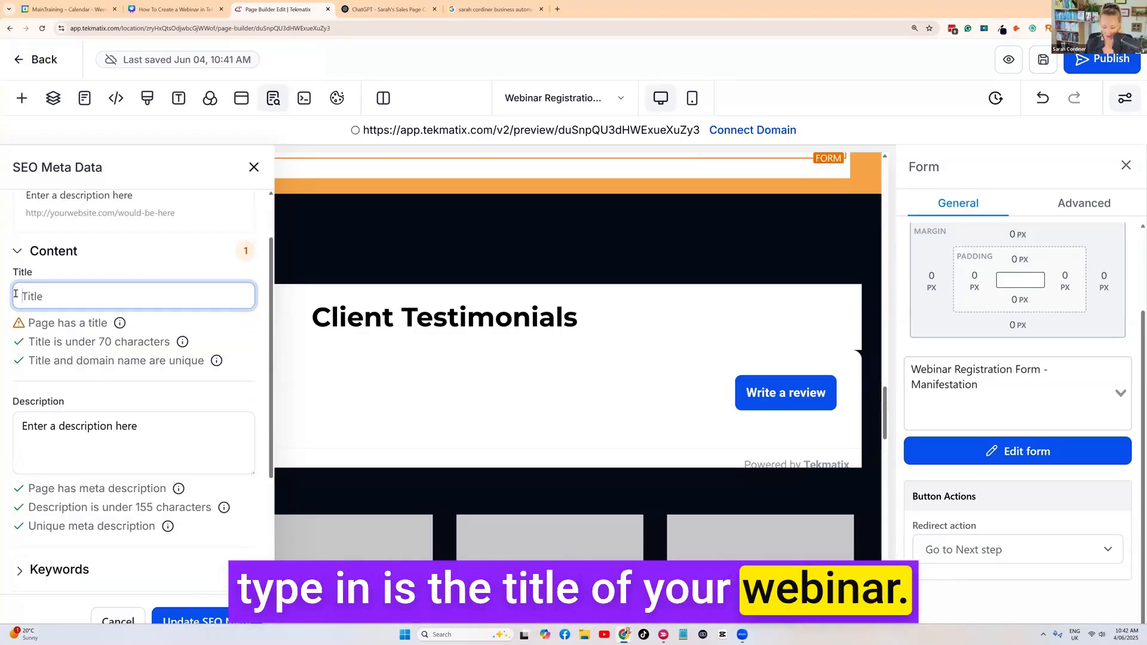
type("Manifetatti")
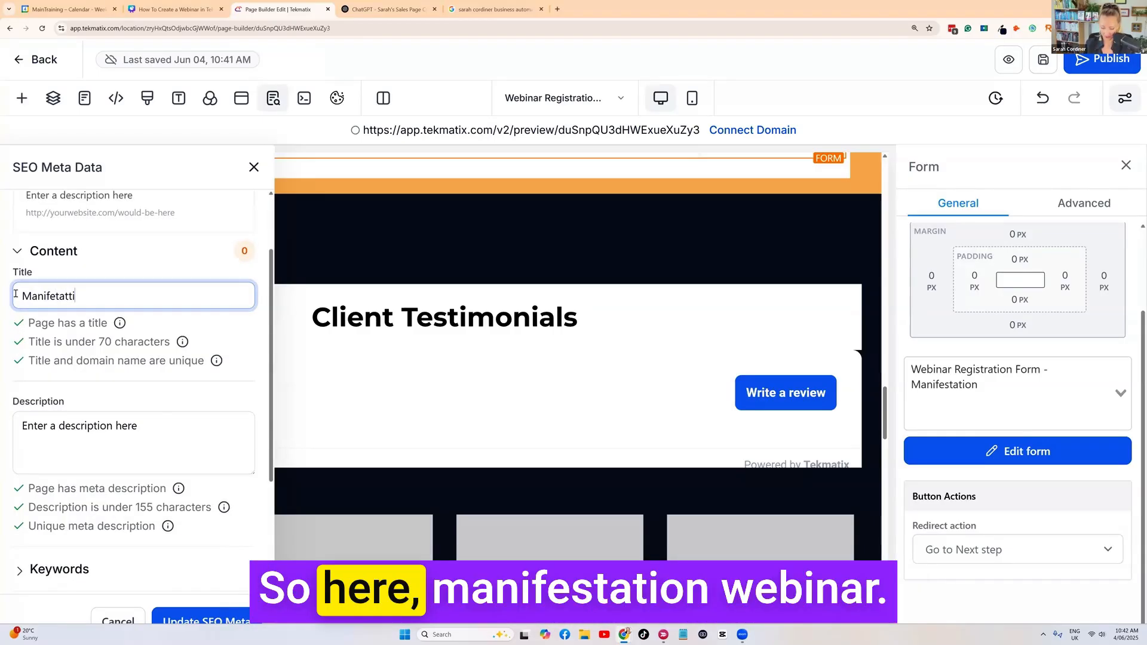
type("on webinar")
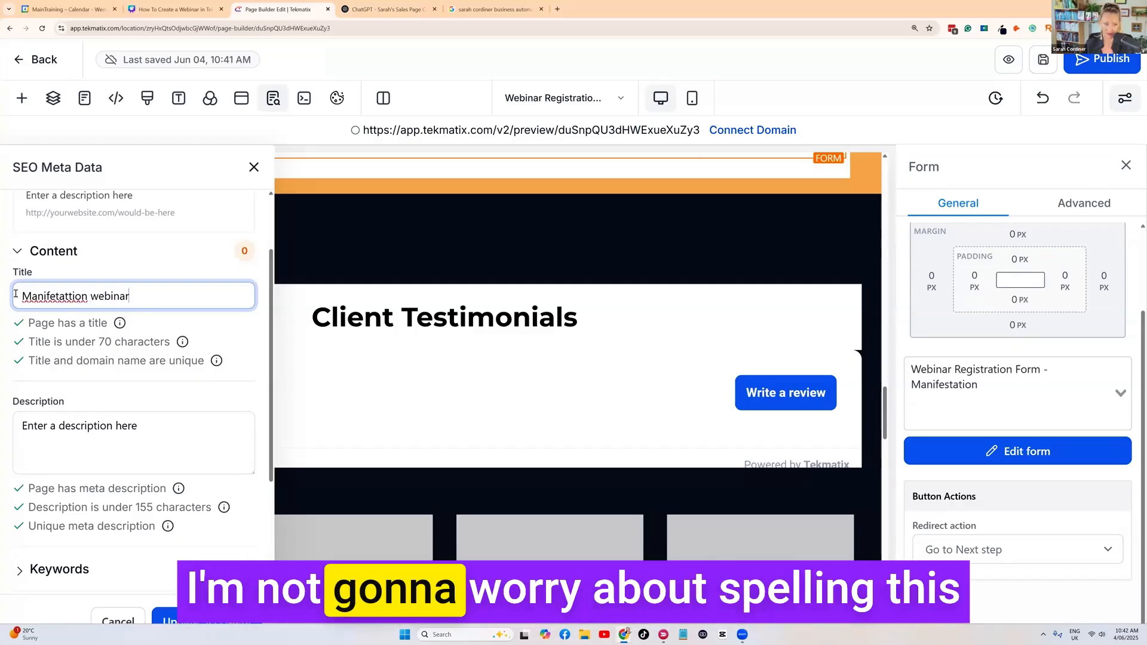
Switch to the Sales Page Creator chat in ChatGPT and send "please create the seo meta description 155 characters"
left_click(71, 440)
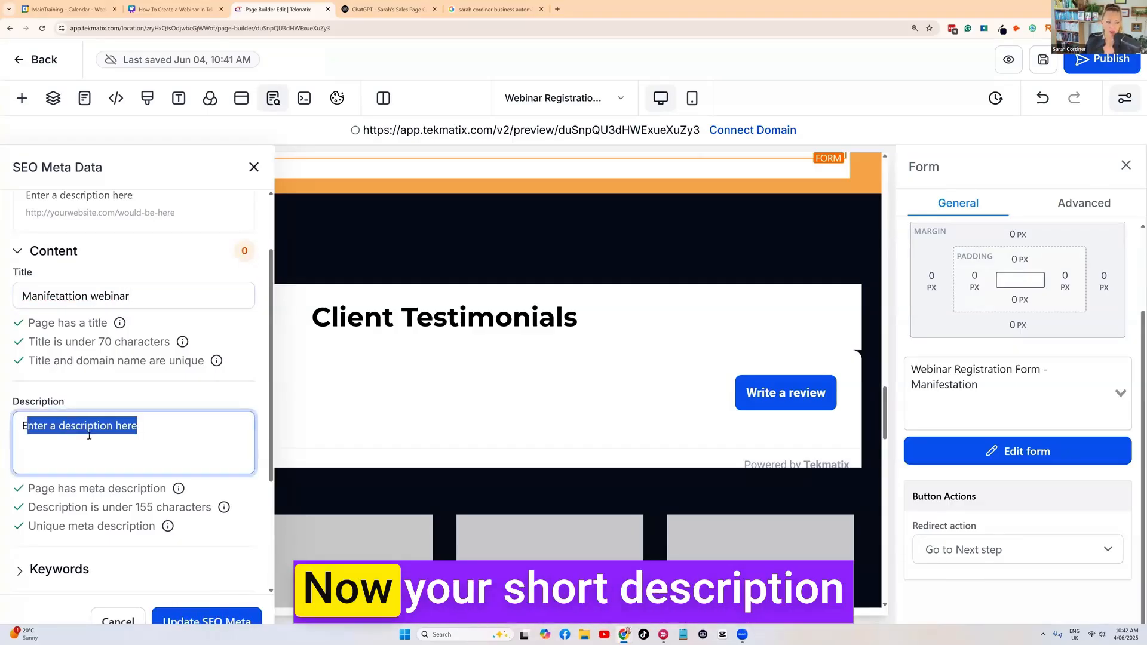
left_click_drag(134, 510, 208, 508)
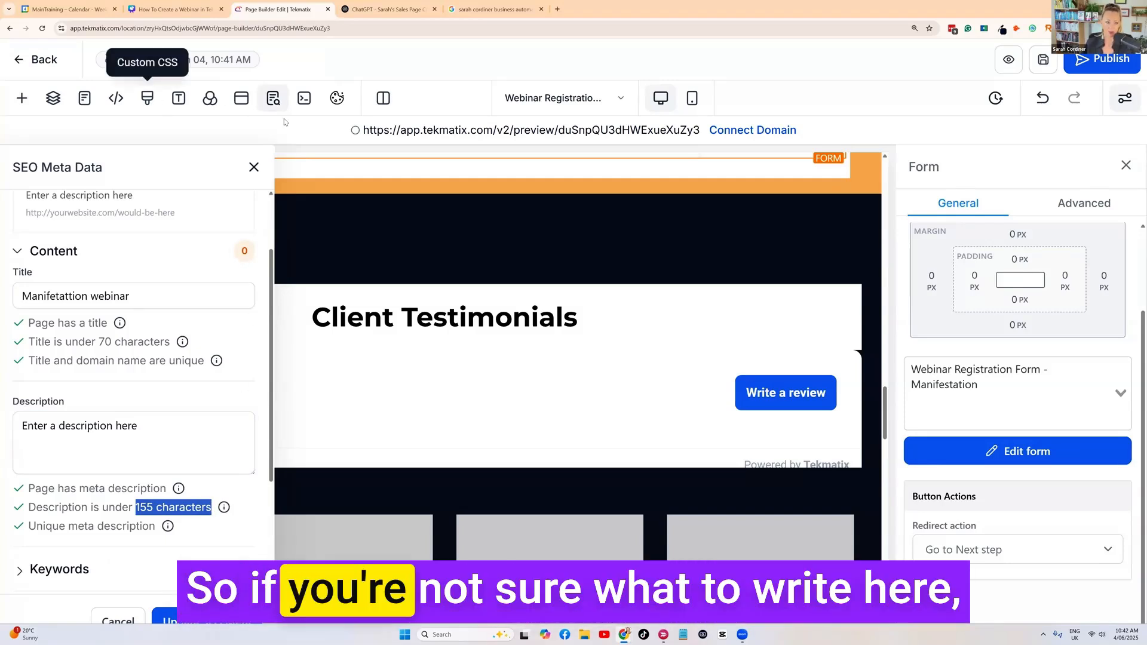
left_click(367, 12)
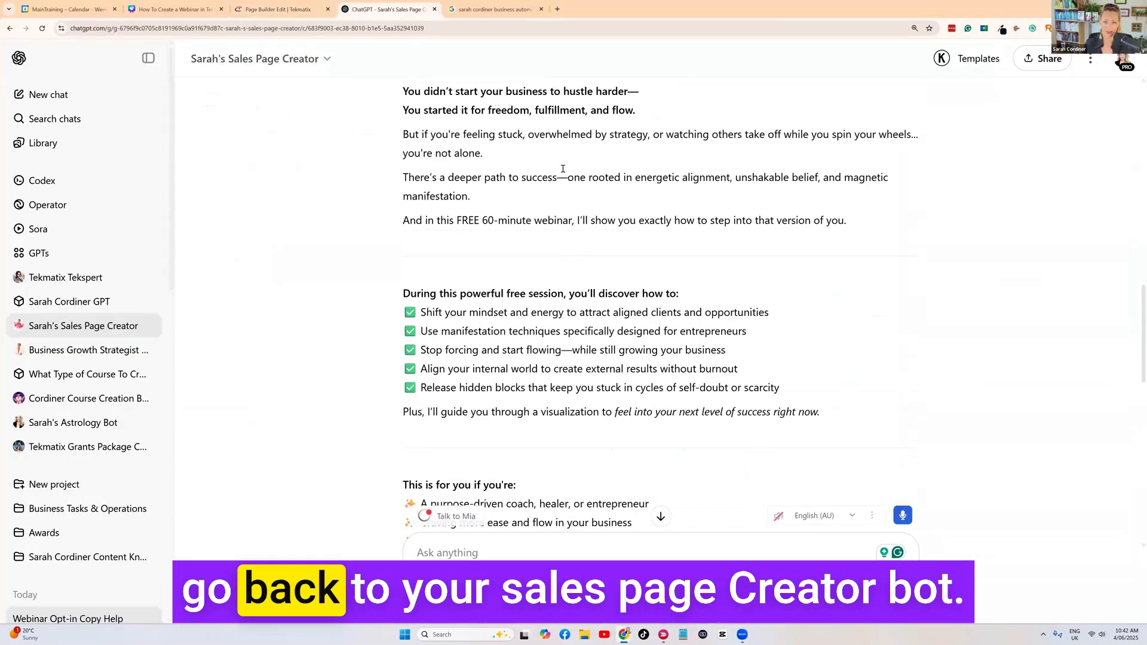
scroll(562, 213, "up", 3)
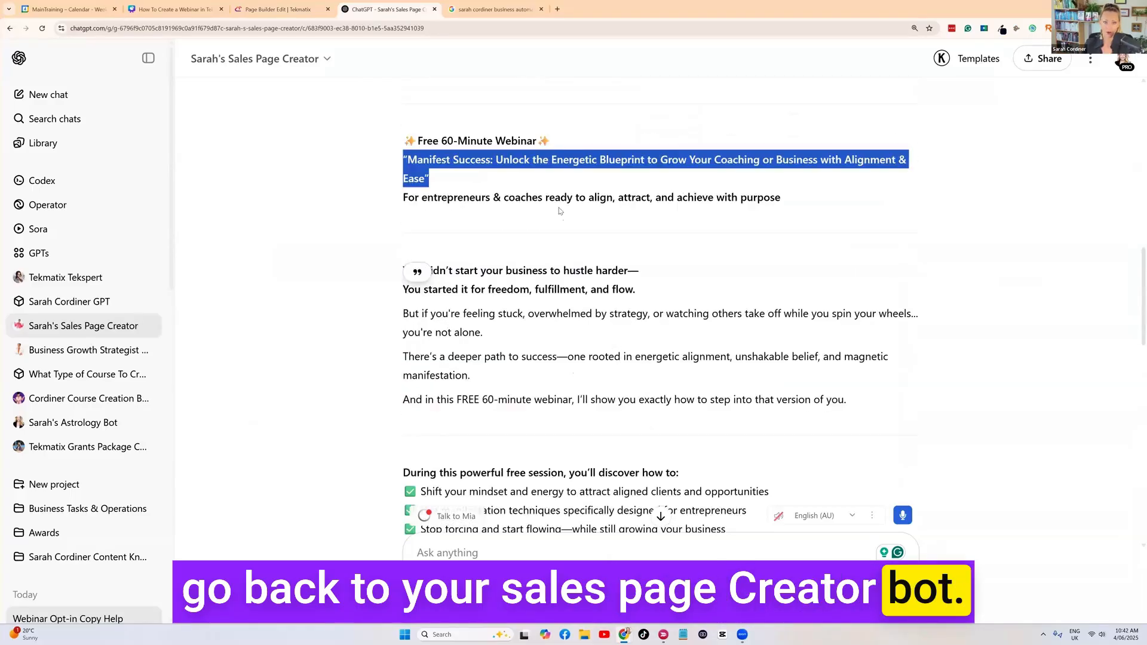
scroll(560, 209, "down", 4)
scroll(557, 206, "up", 4)
scroll(558, 206, "down", 5)
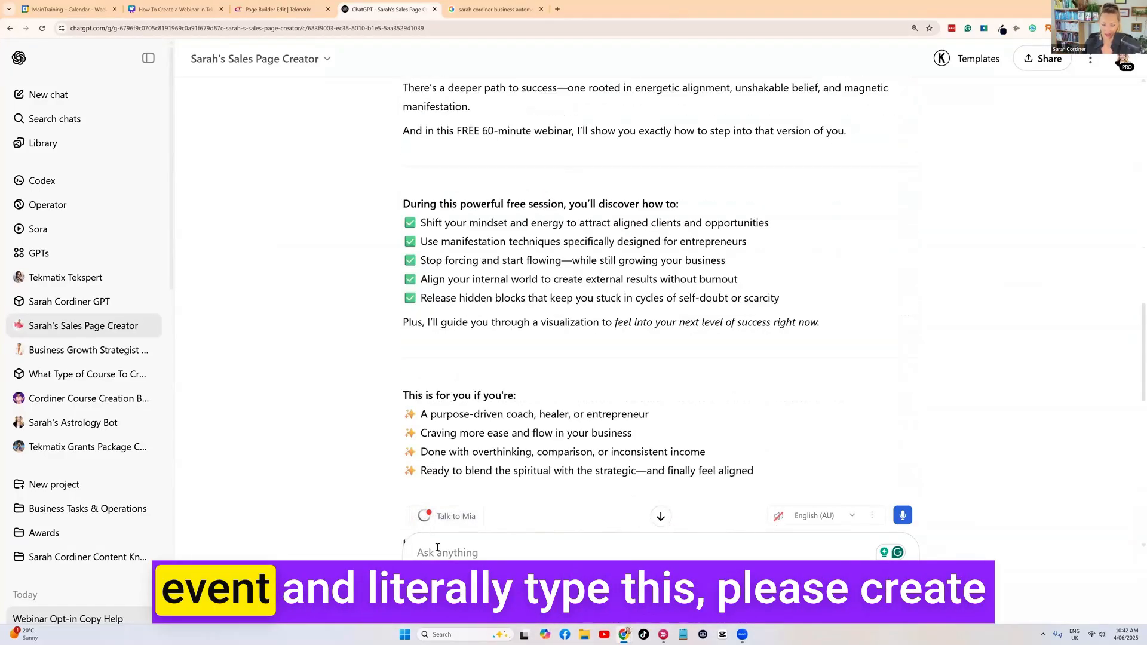
left_click(437, 548)
type("please create the seo meta description 155 characters")
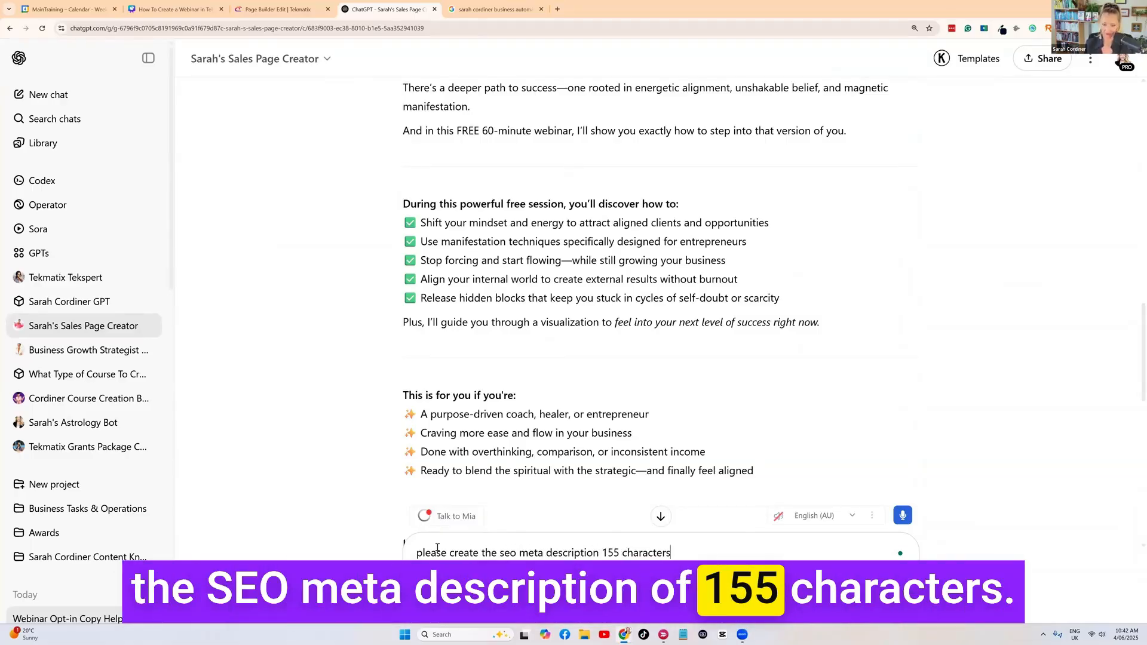
key("Return")
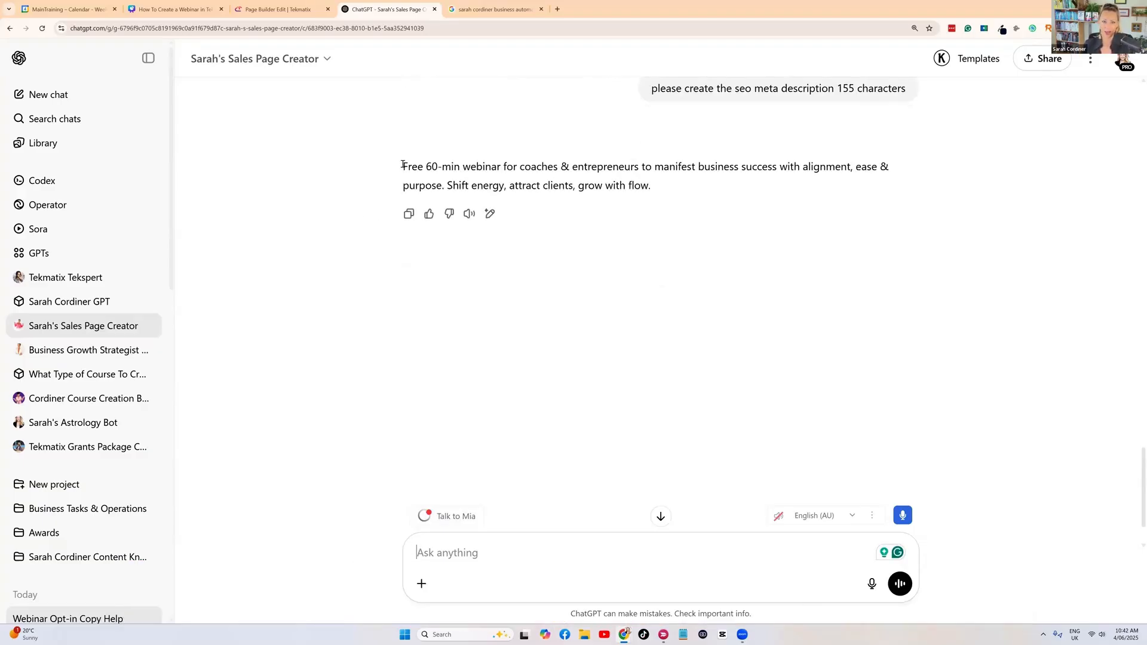
Copy the generated meta description and replace the placeholder SEO description in the Tekmatix page builder with it
left_click_drag(404, 166, 658, 191)
key("ctrl+c")
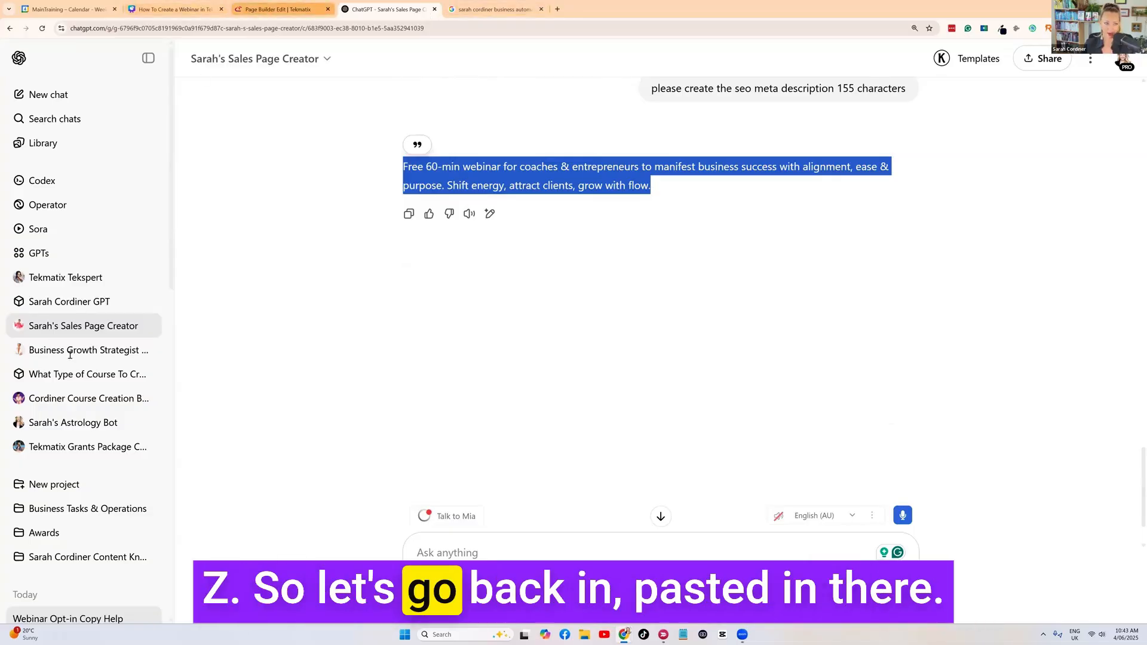
left_click(280, 9)
left_click_drag(168, 429, 21, 427)
key("ctrl+v")
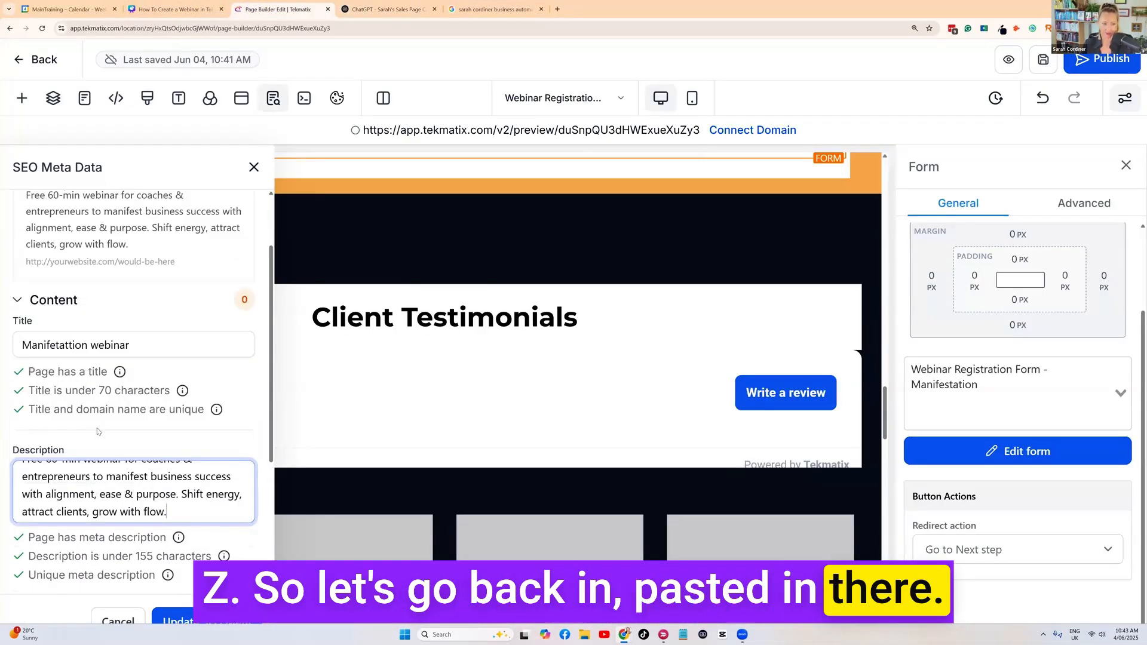
Expand the SEO keywords section, and send the request "keywords" in the ChatGPT Sales Page Creator chat
scroll(90, 418, "down", 4)
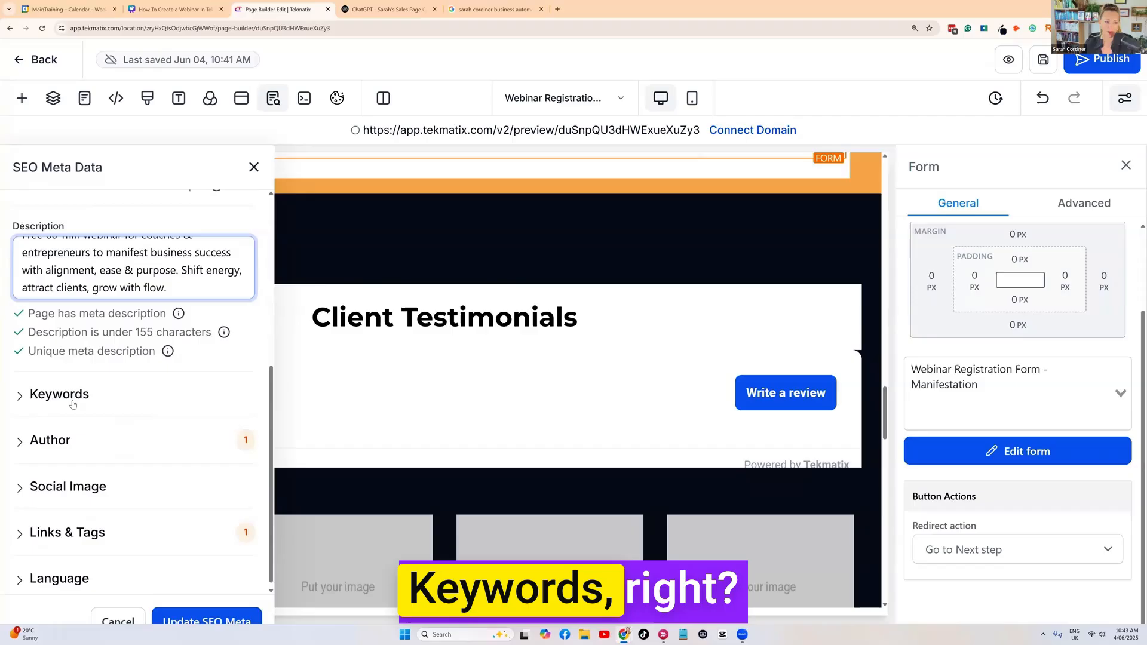
left_click(72, 405)
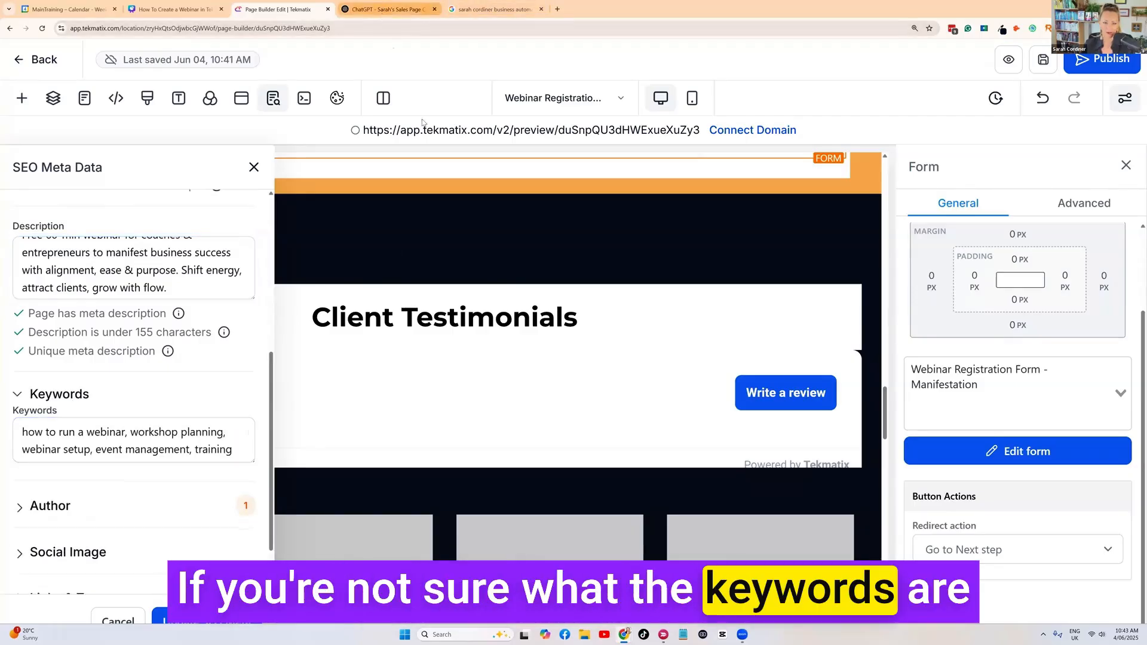
left_click(418, 10)
left_click(493, 555)
type("keywords")
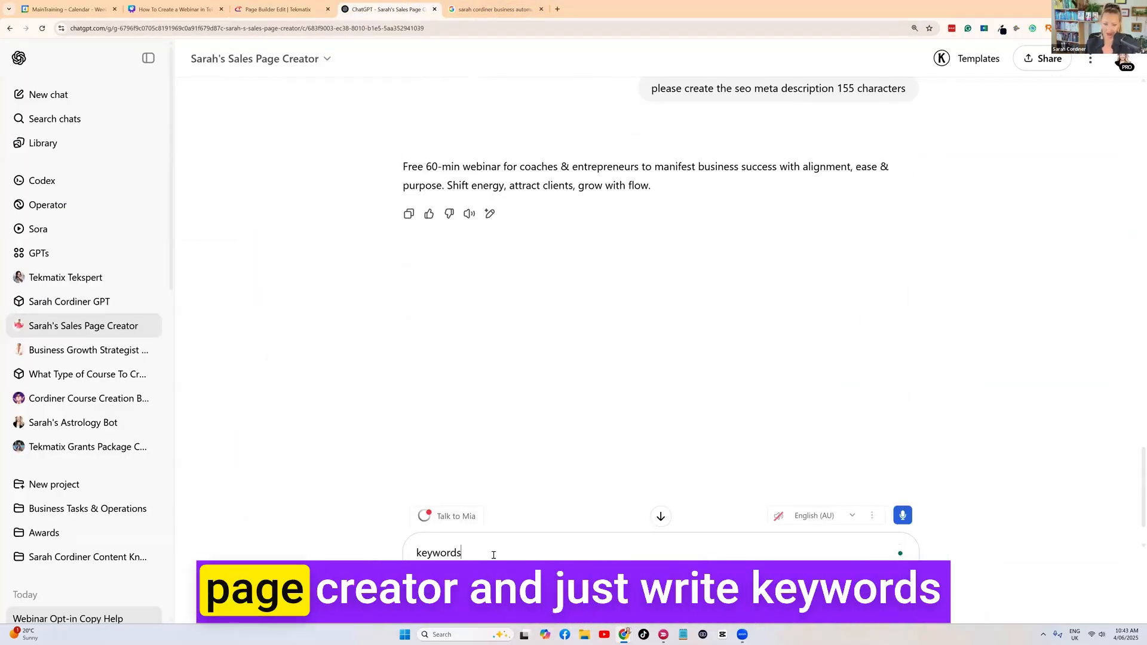
key("Return")
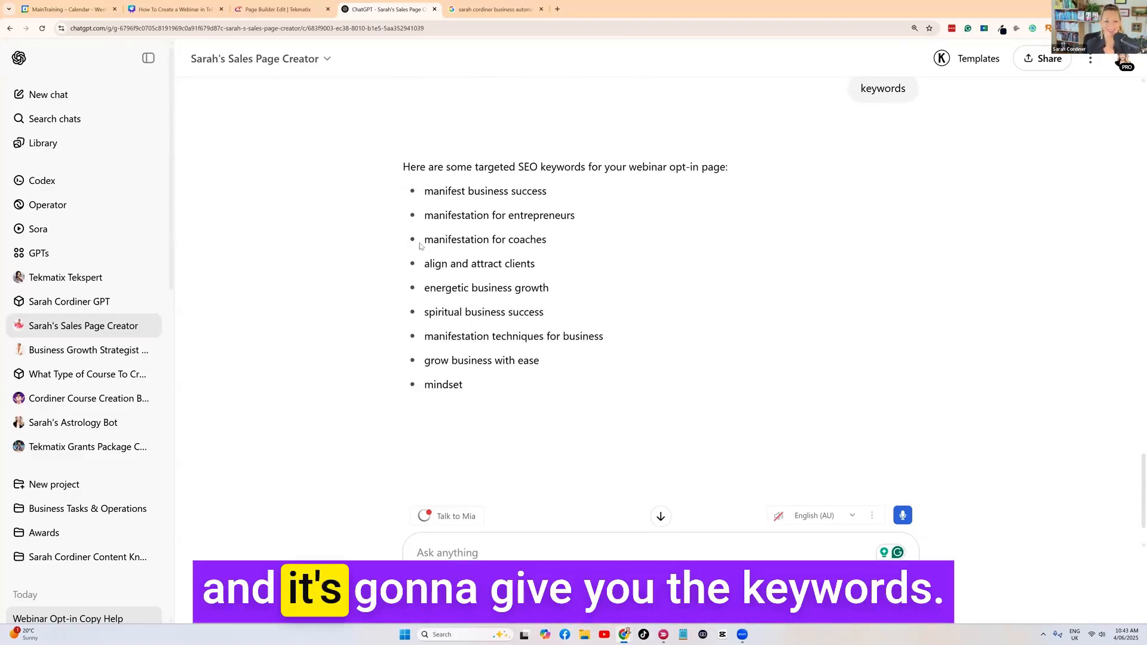
scroll(487, 235, "down", 1)
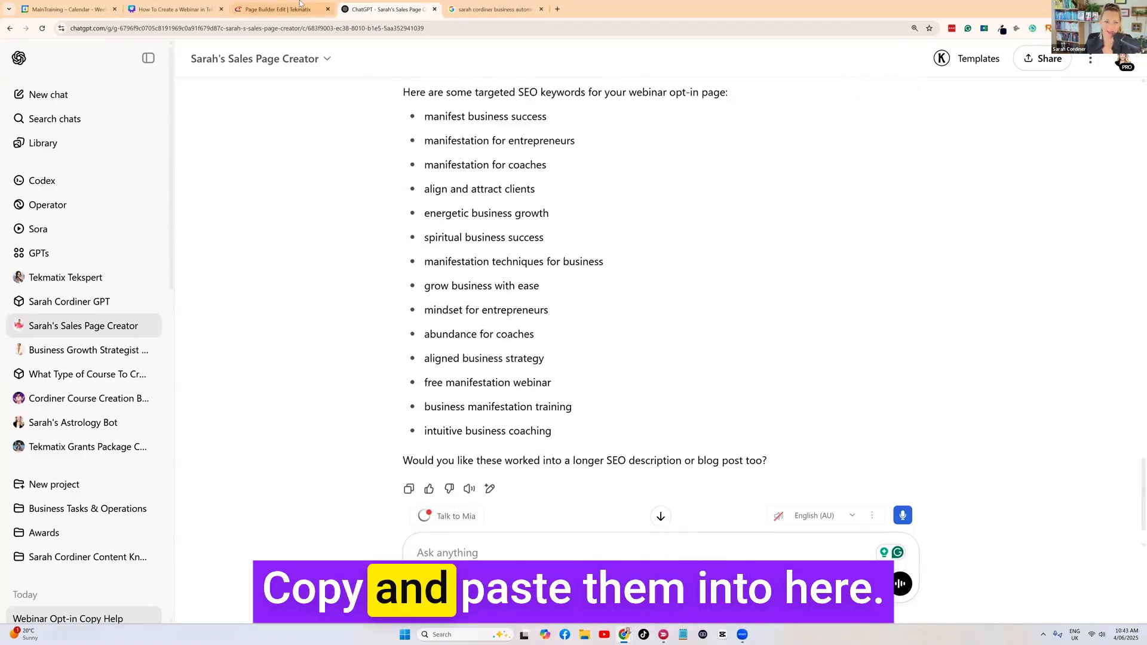
Return to the Tekmatix page builder and enter the author's full name in the SEO metadata
left_click(317, 5)
scroll(88, 506, "down", 2)
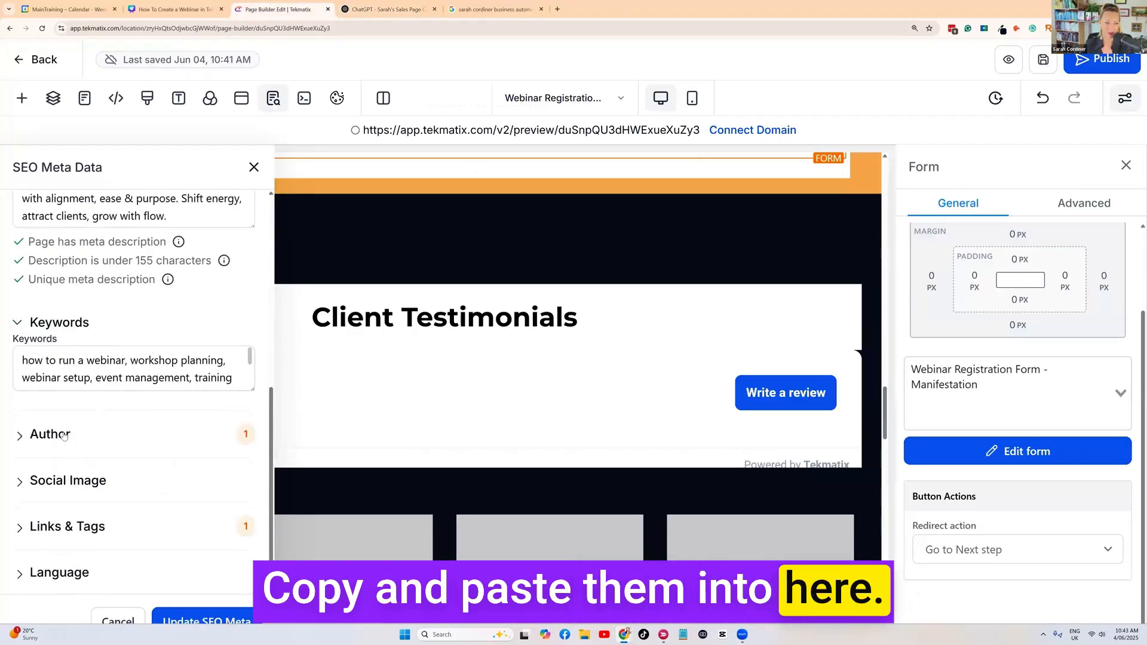
left_click(84, 434)
left_click(81, 469)
type("Sar")
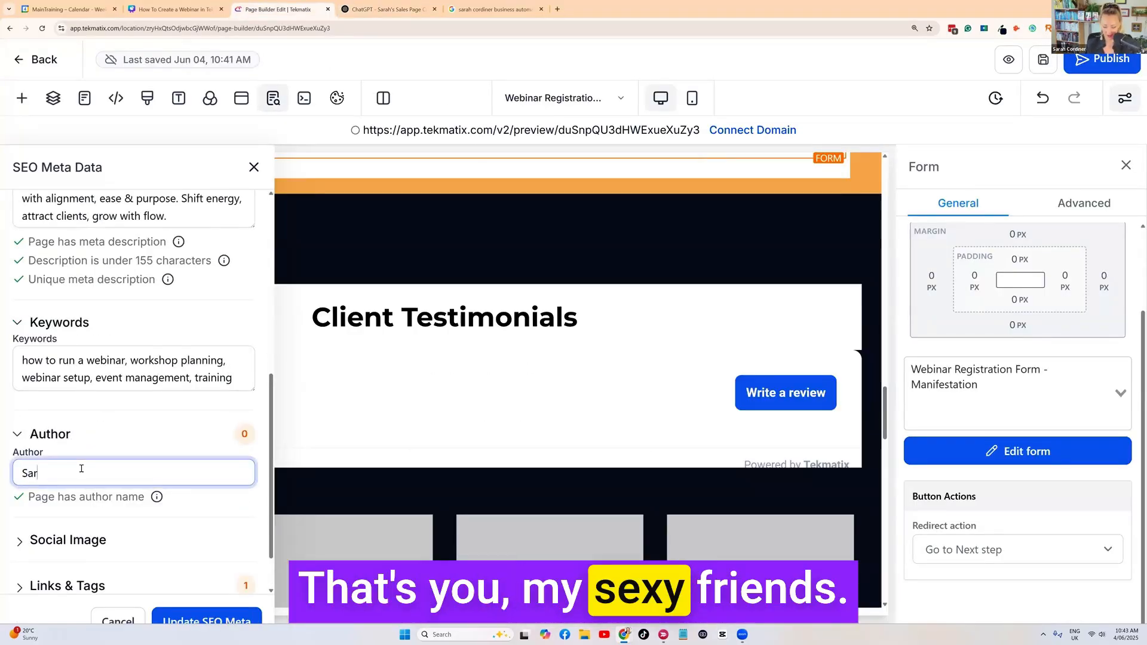
type("ah Cordiner")
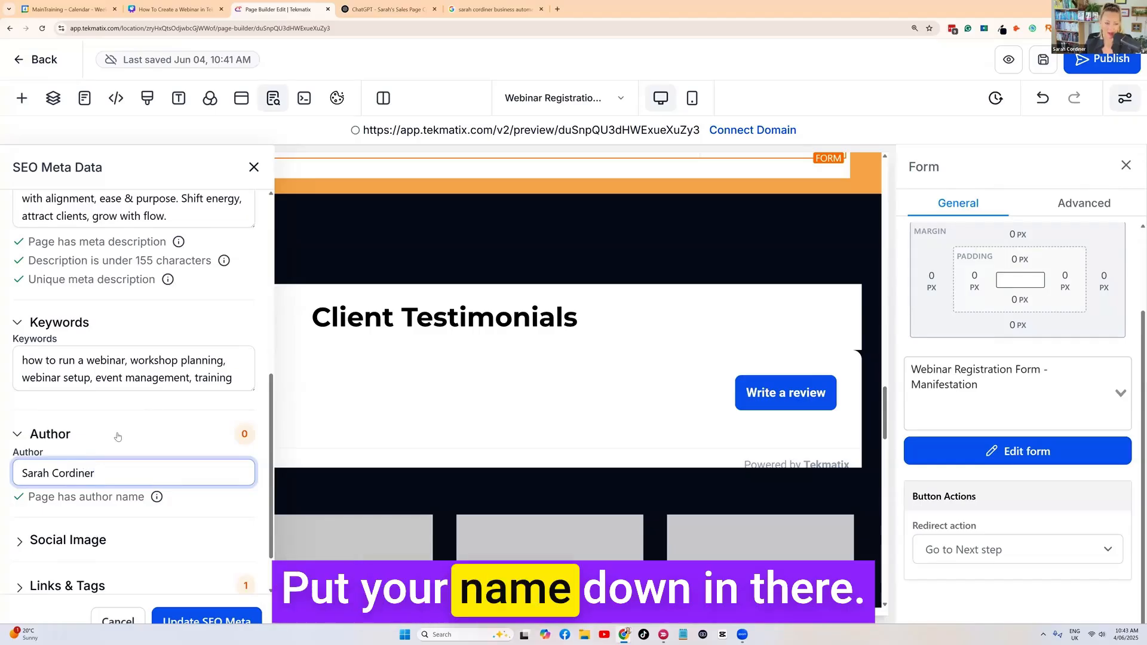
left_click(37, 438)
left_click(37, 438)
scroll(81, 482, "down", 1)
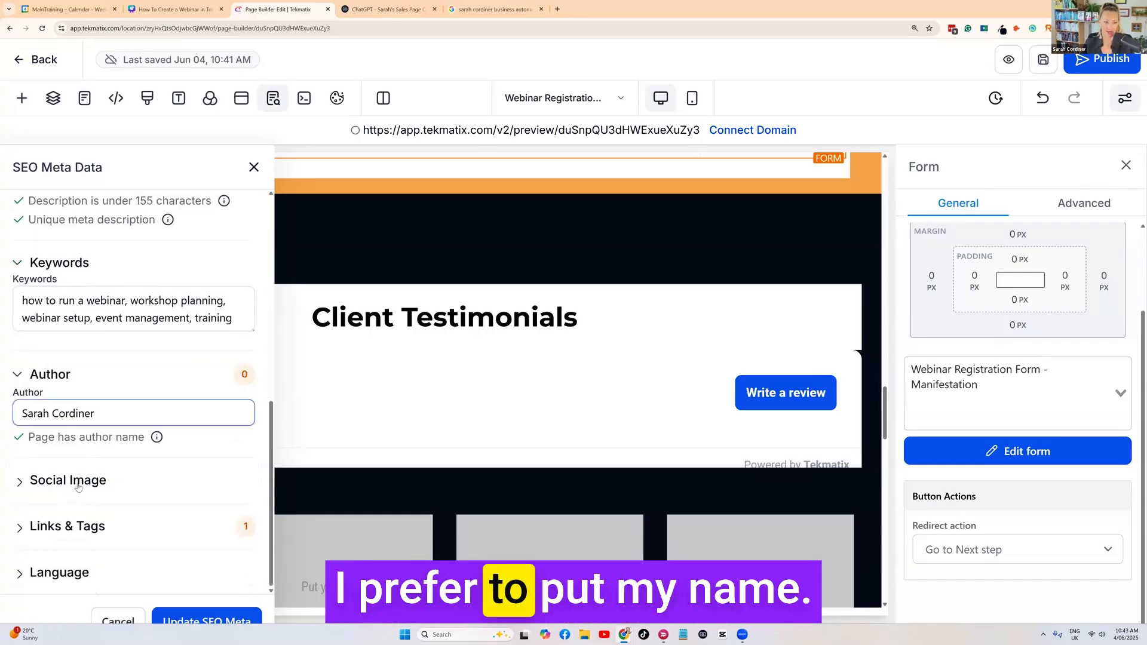
Upload tekmatix.png from Downloads as the page's social image and update the SEO metadata
left_click(81, 480)
scroll(117, 442, "down", 1)
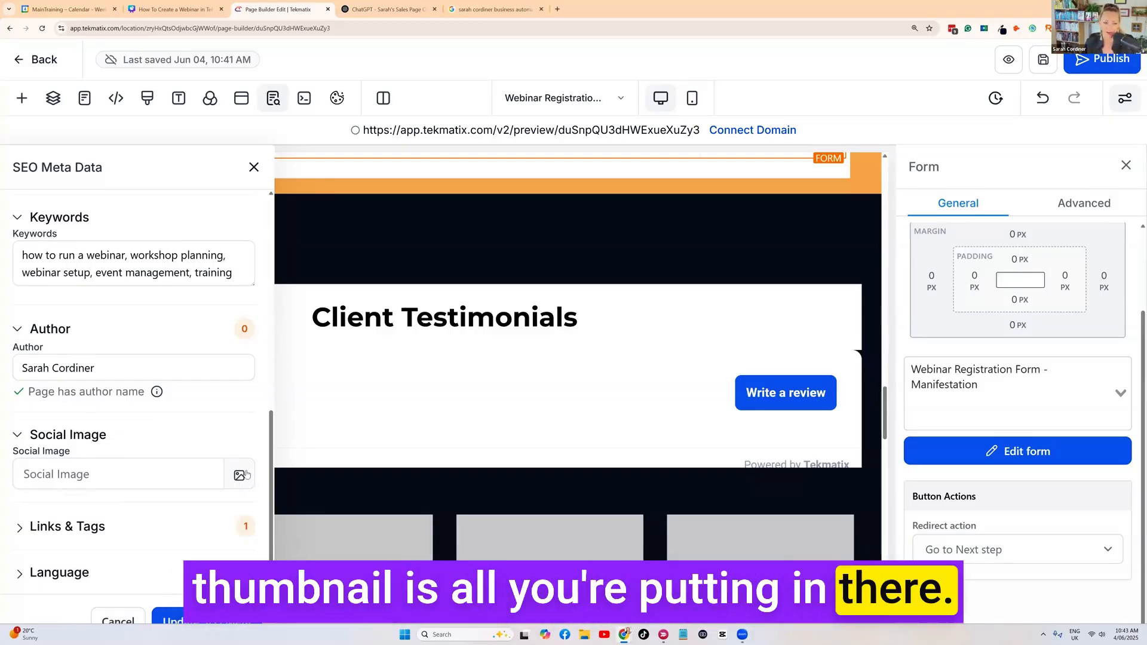
left_click(239, 475)
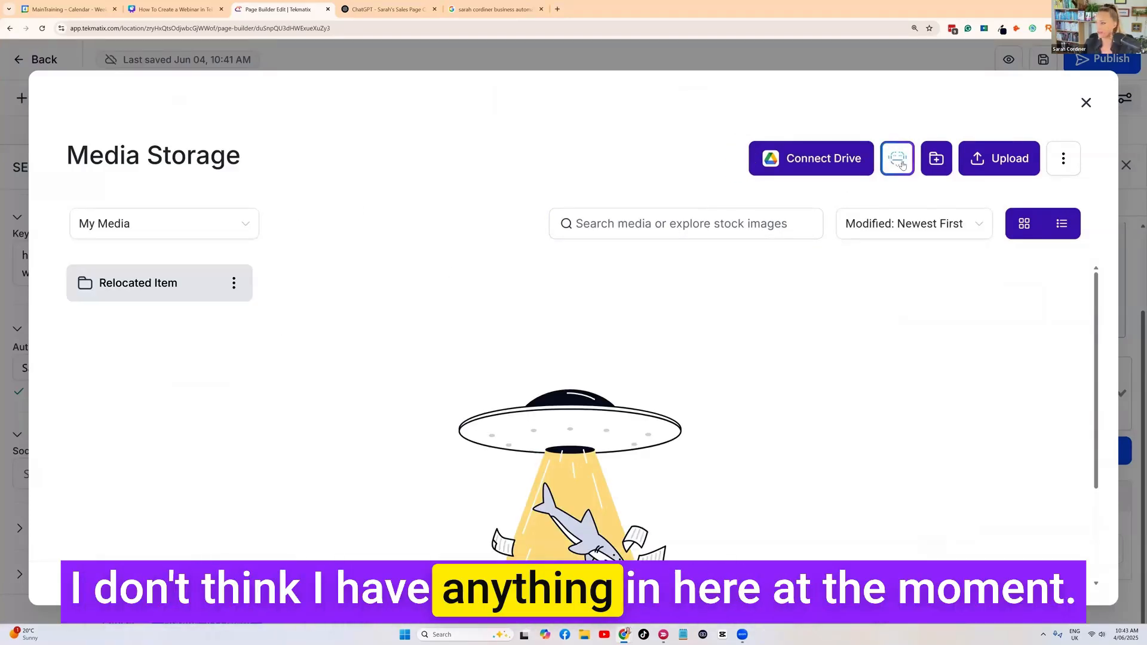
left_click(985, 158)
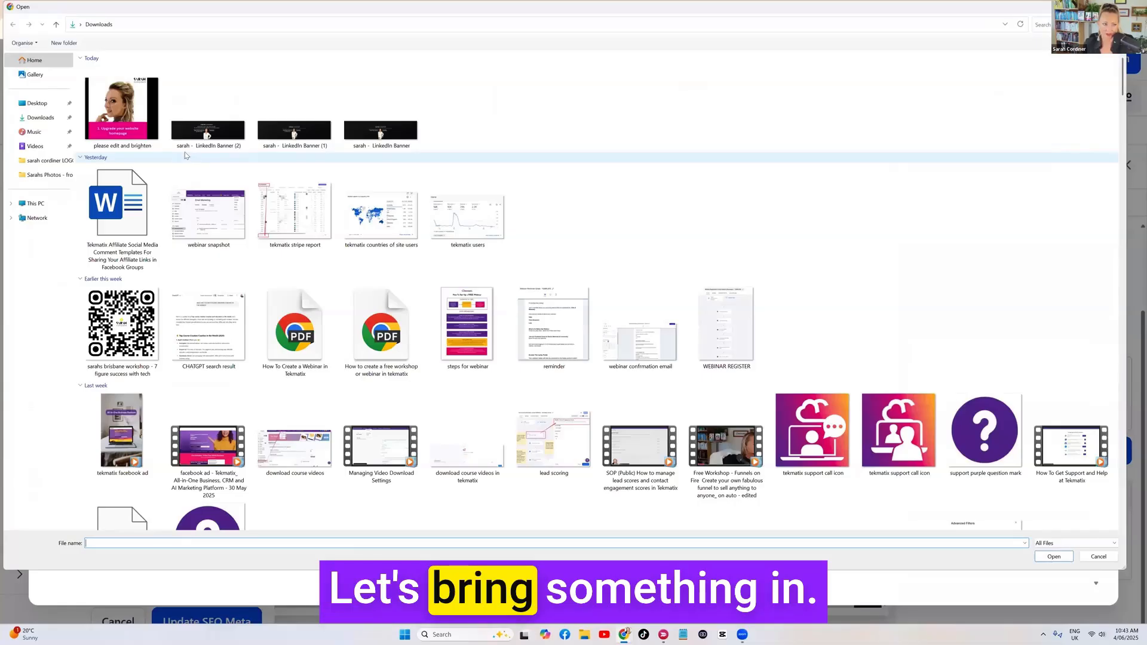
scroll(619, 95, "down", 10)
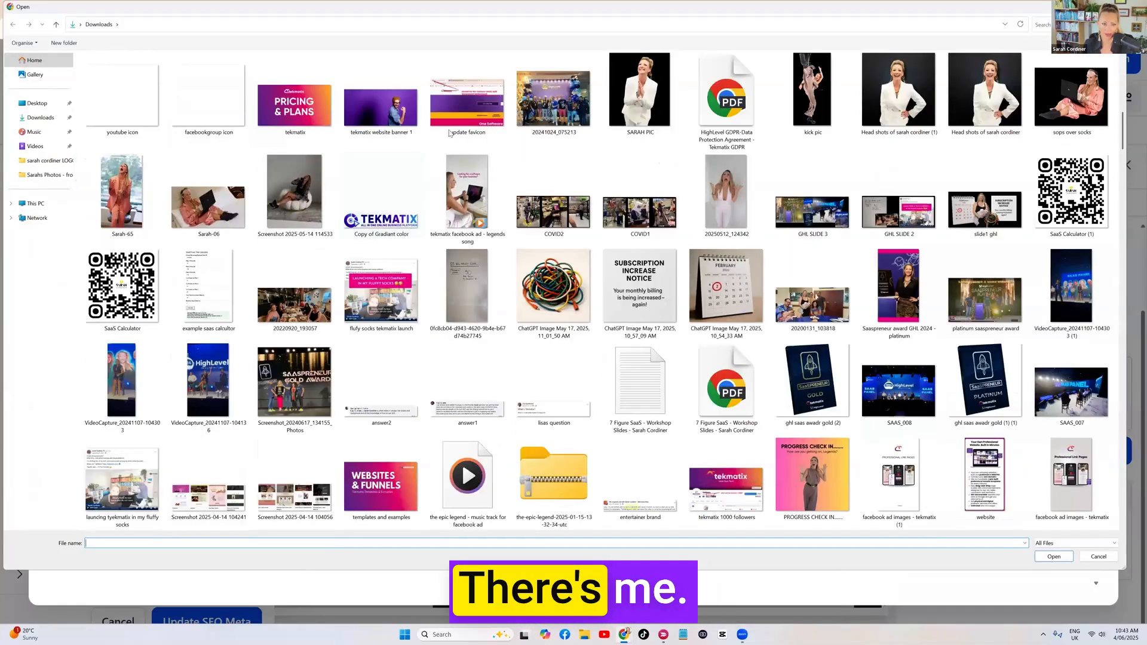
left_click(295, 98)
left_click(1054, 557)
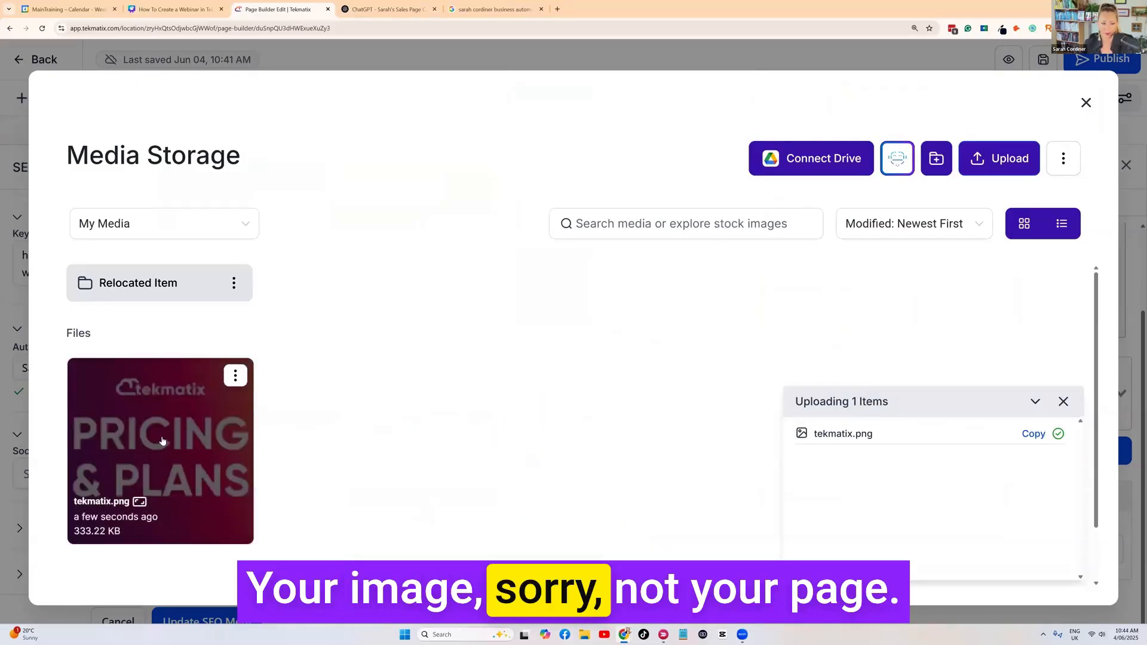
left_click(176, 441)
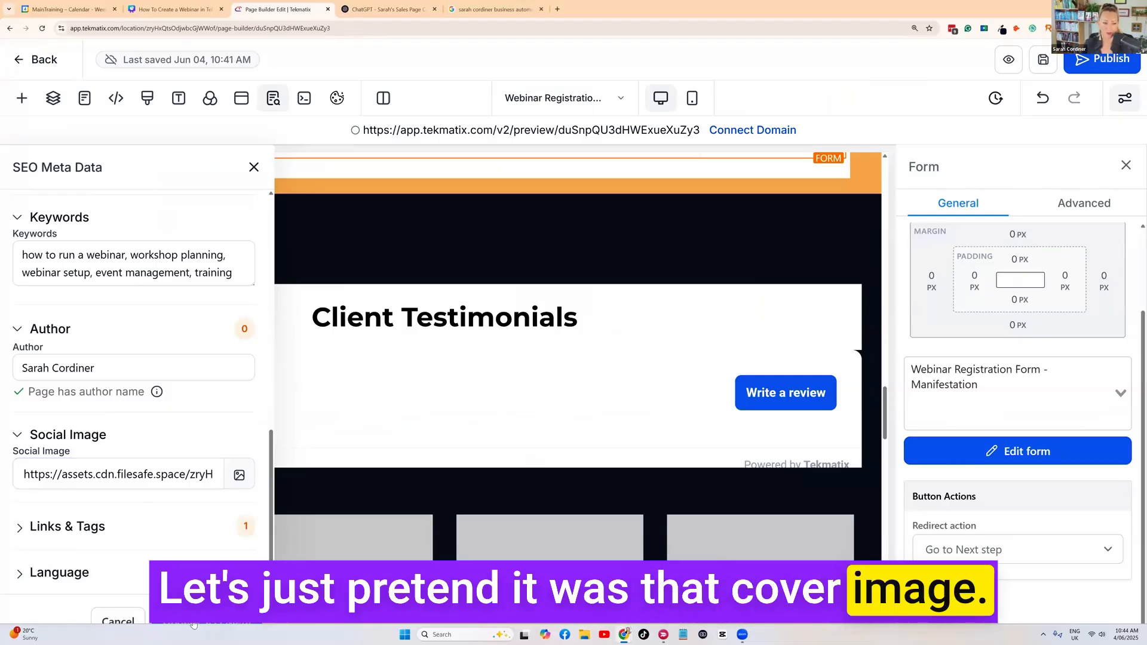
left_click(193, 624)
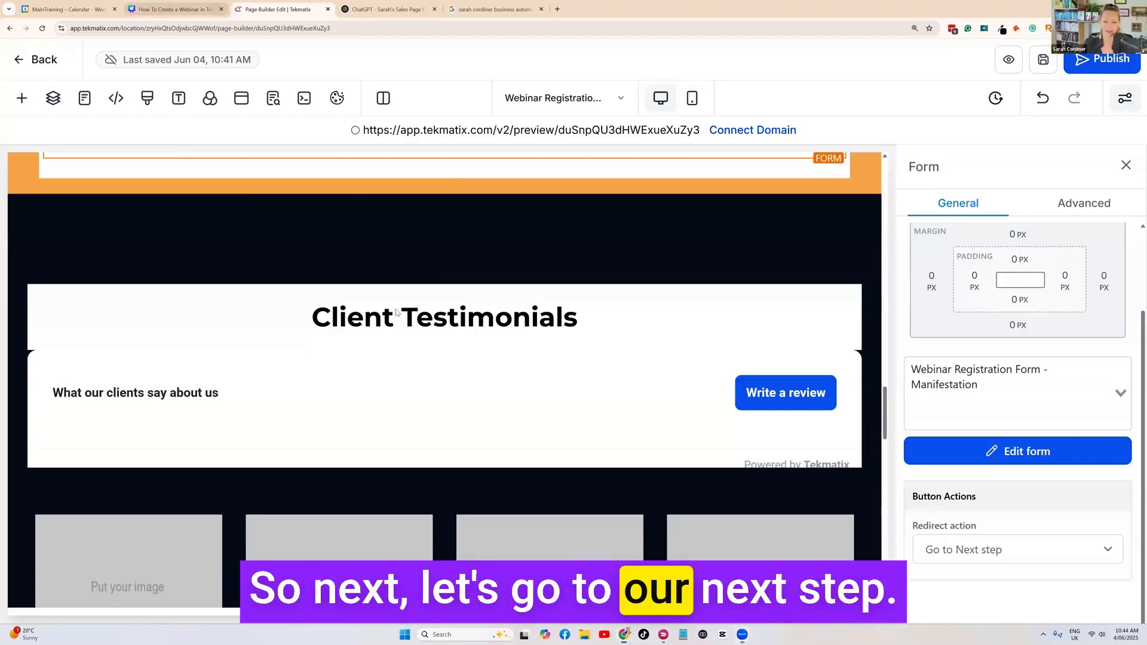
Switch to the Canva webinar presentation and review the slides on opt-in page copy, funnel set-up and building the registration page
left_click(174, 9)
scroll(314, 349, "up", 8)
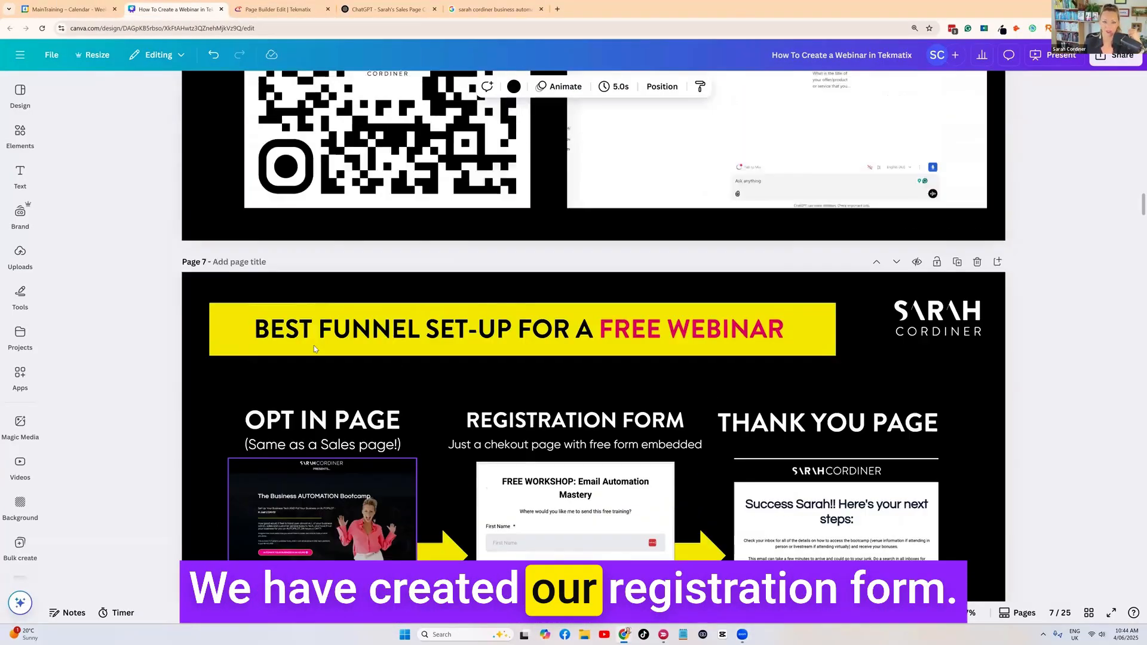
scroll(326, 350, "down", 6)
scroll(327, 350, "down", 2)
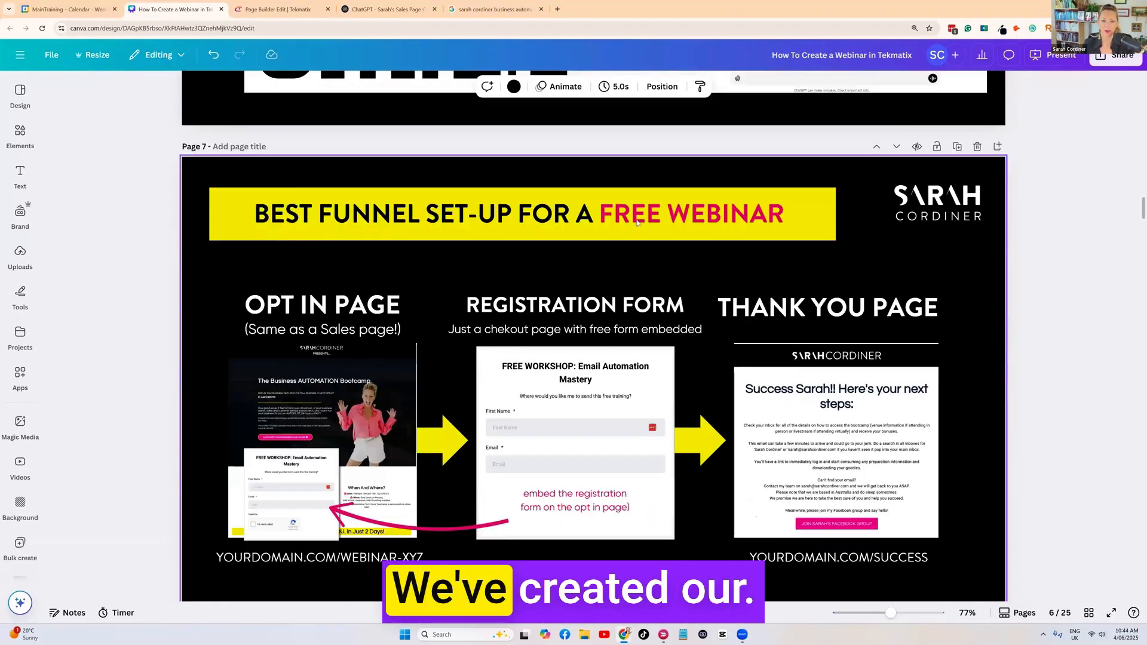
scroll(542, 410, "up", 8)
scroll(569, 354, "down", 2)
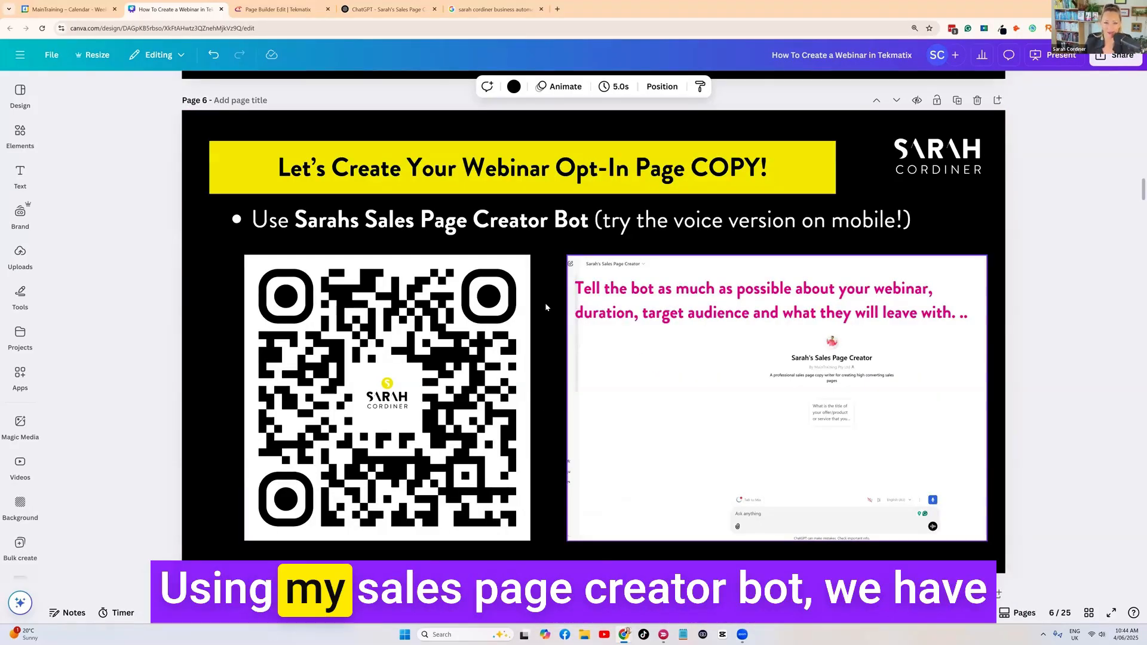
scroll(542, 305, "down", 8)
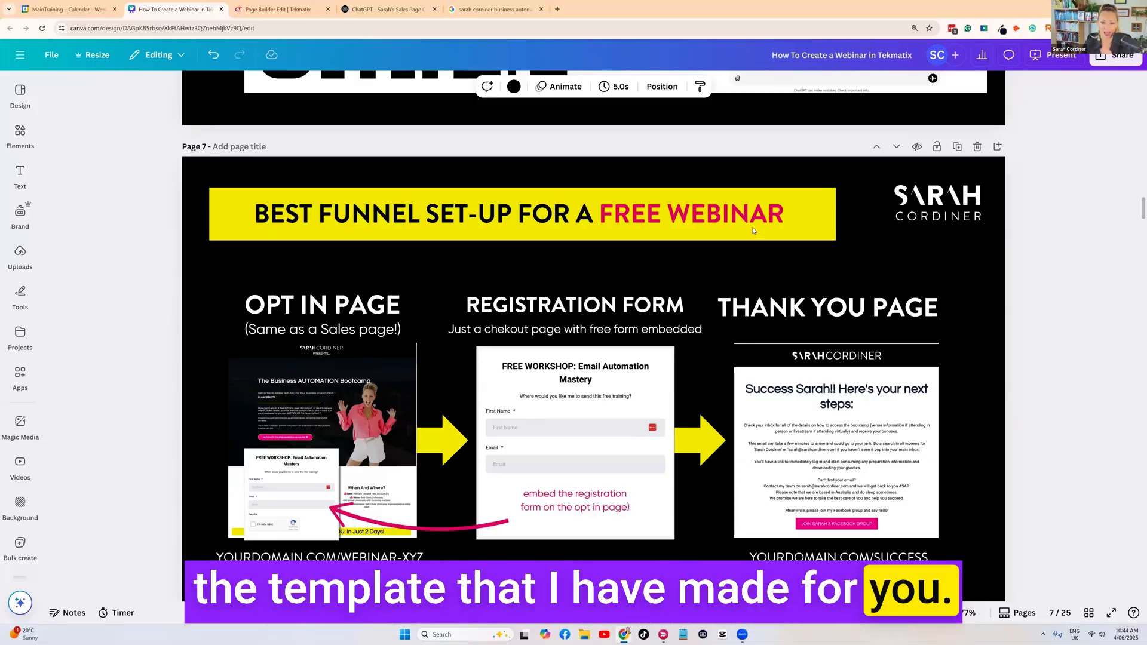
scroll(751, 230, "down", 8)
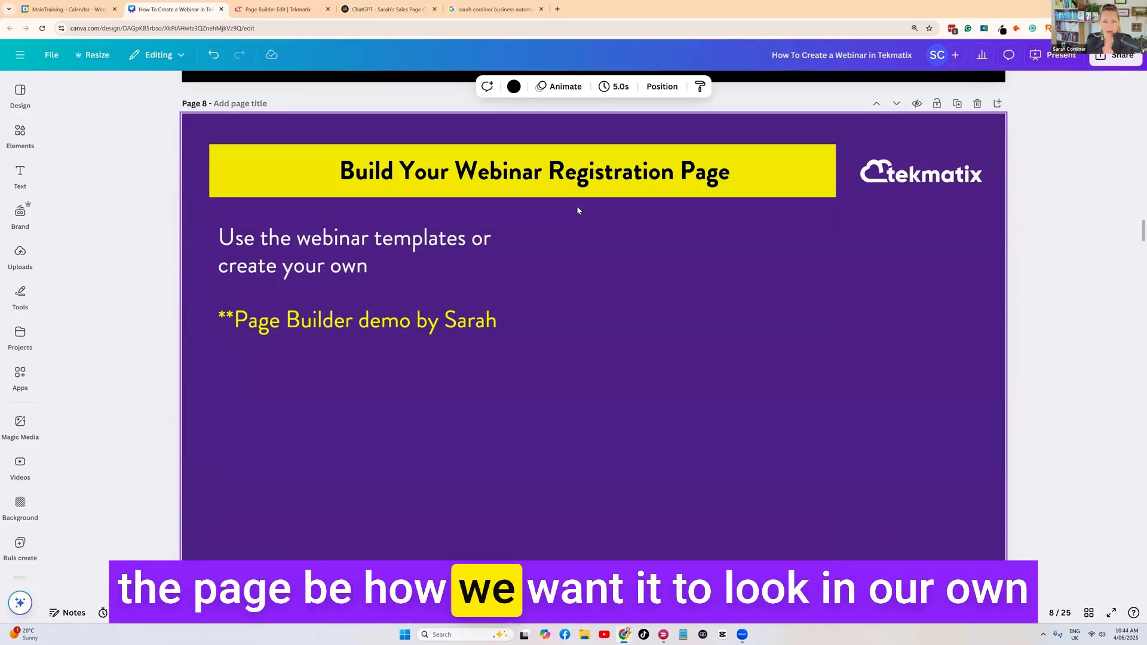
Review the presentation slides on the free webinar funnel set-up, the registration page and creating the portal for resources
scroll(577, 210, "down", 1)
scroll(577, 210, "up", 1)
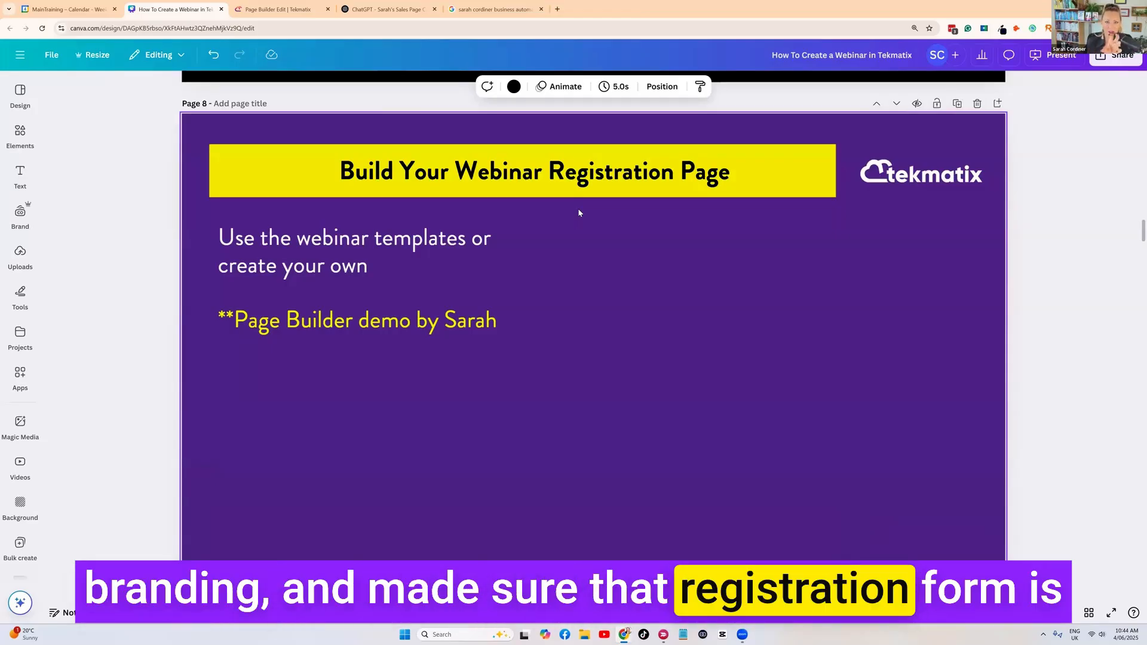
scroll(578, 212, "up", 5)
scroll(572, 348, "up", 2)
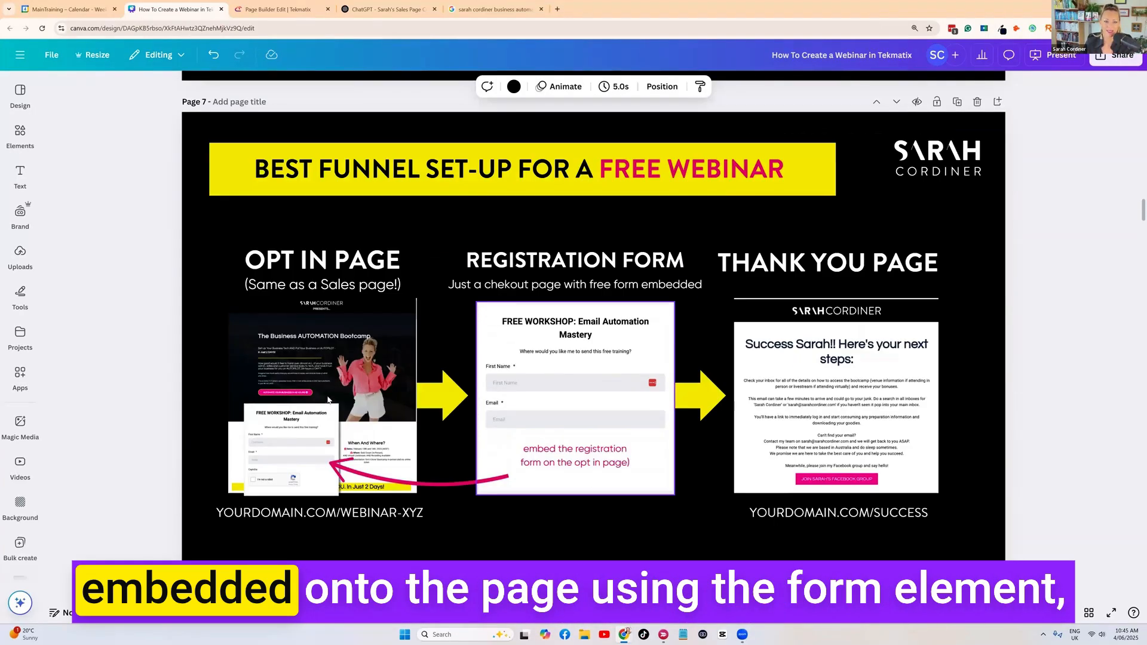
scroll(370, 371, "down", 7)
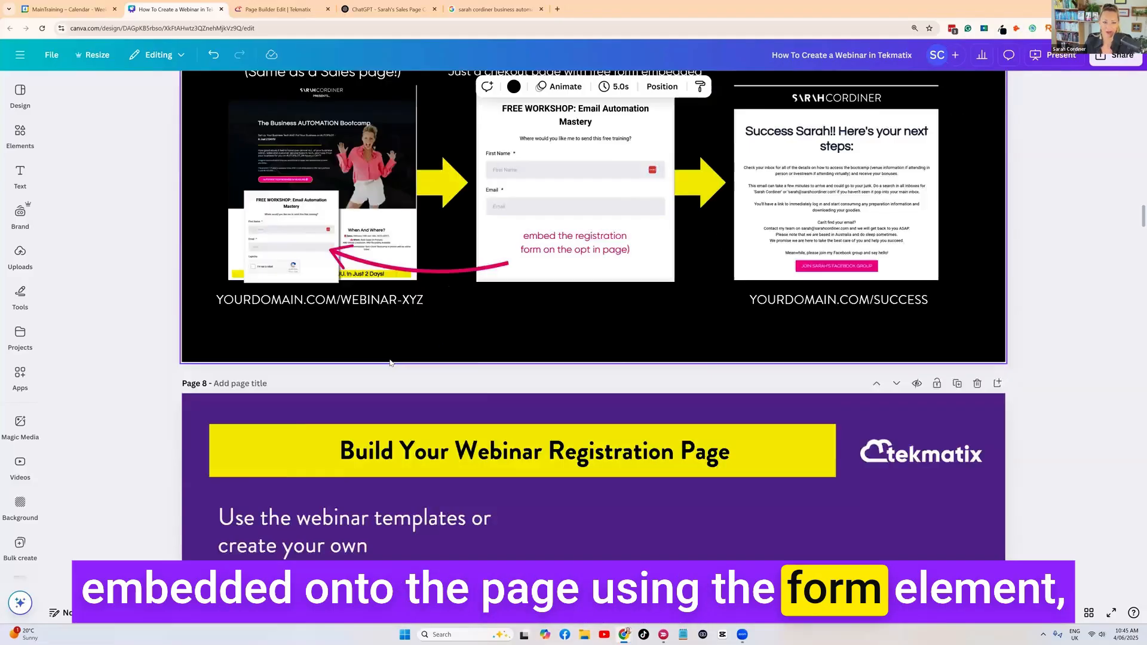
scroll(390, 358, "down", 6)
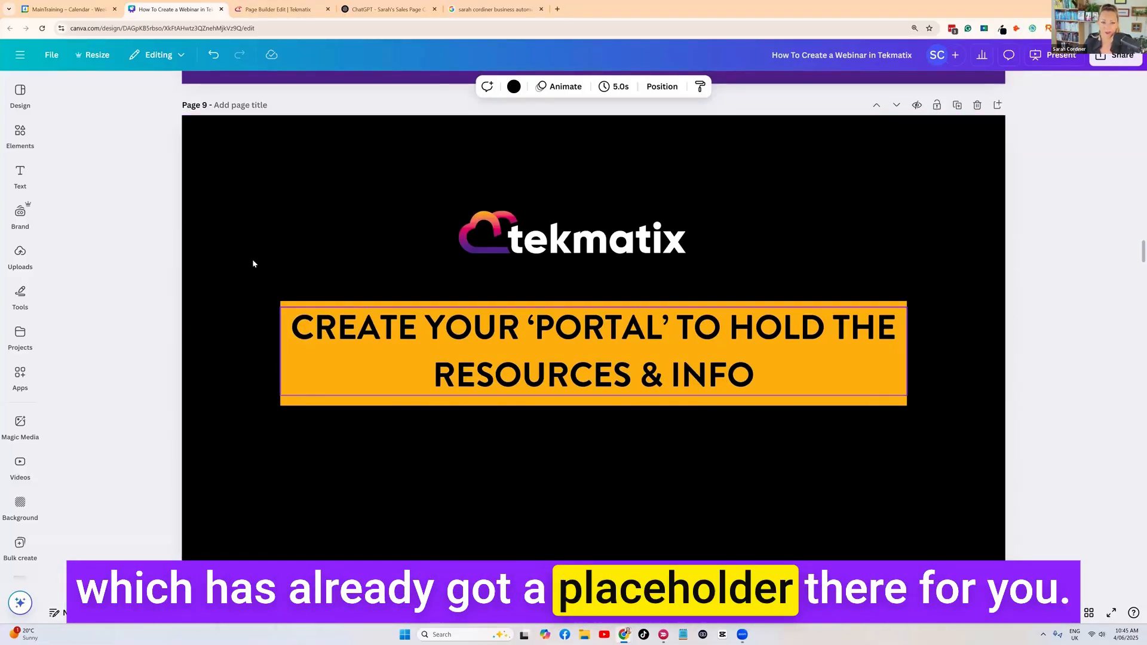
scroll(253, 259, "down", 1)
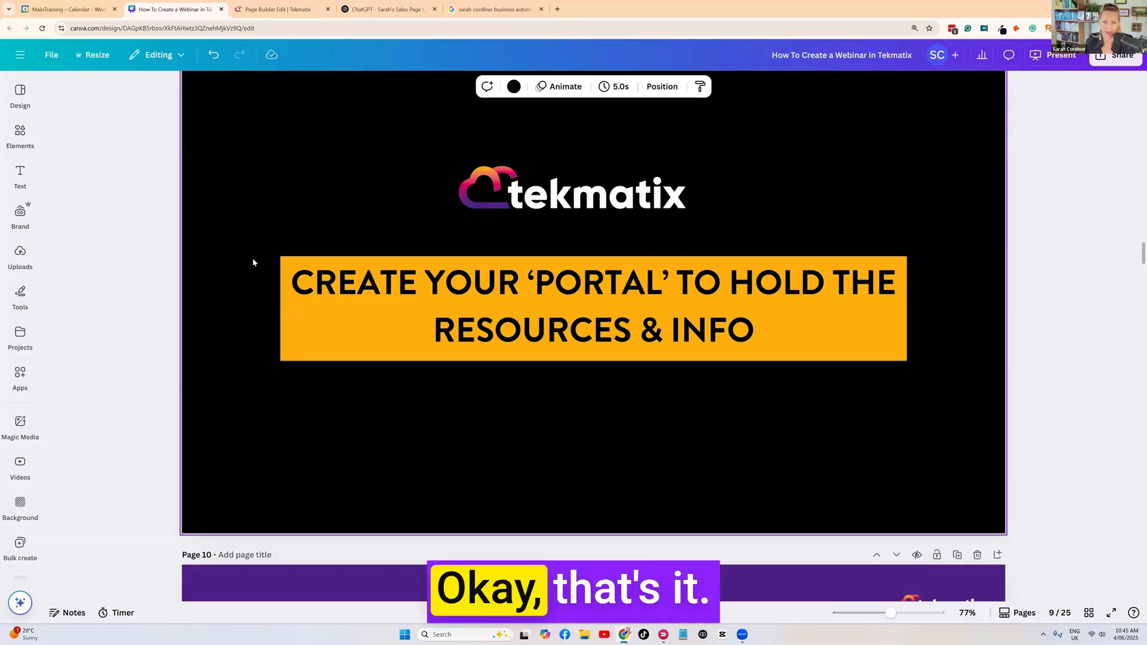
Switch to Tekmatix, leave the page builder, and open the courses Product Builder under Courses & Memberships
left_click(281, 8)
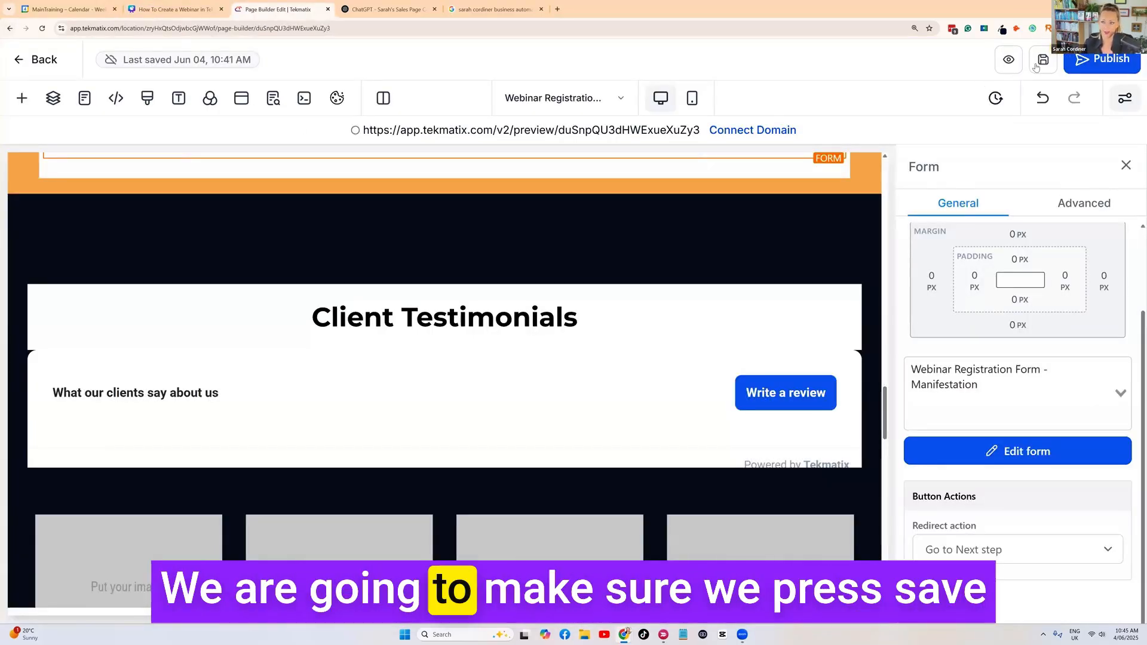
left_click(37, 60)
left_click(748, 389)
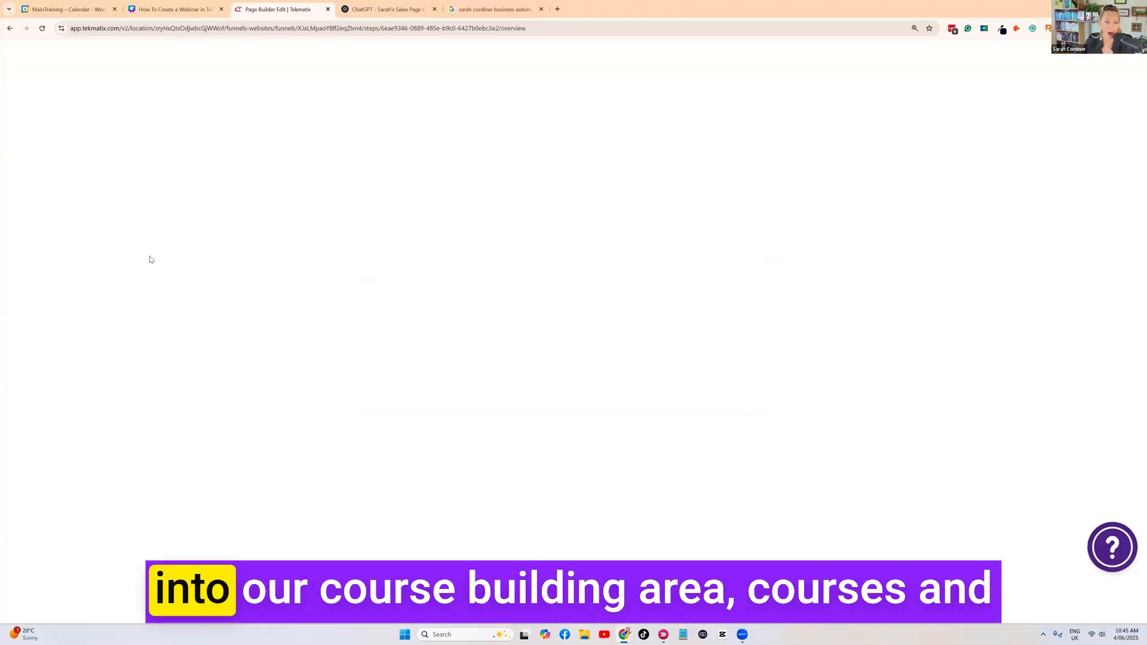
scroll(78, 413, "down", 3)
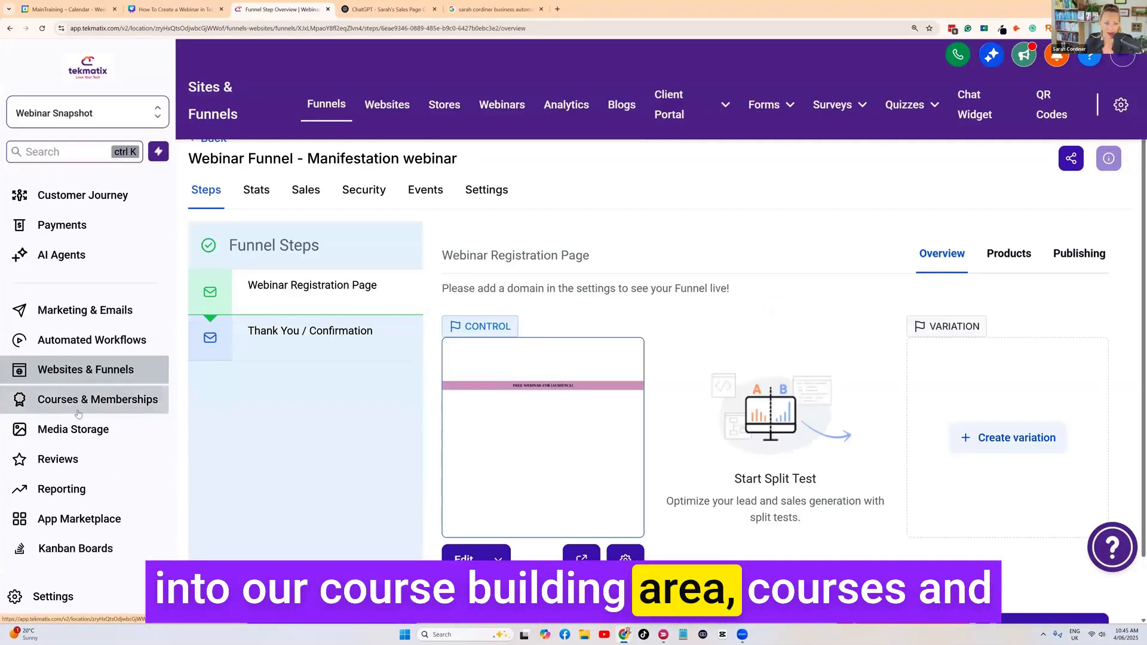
left_click(144, 406)
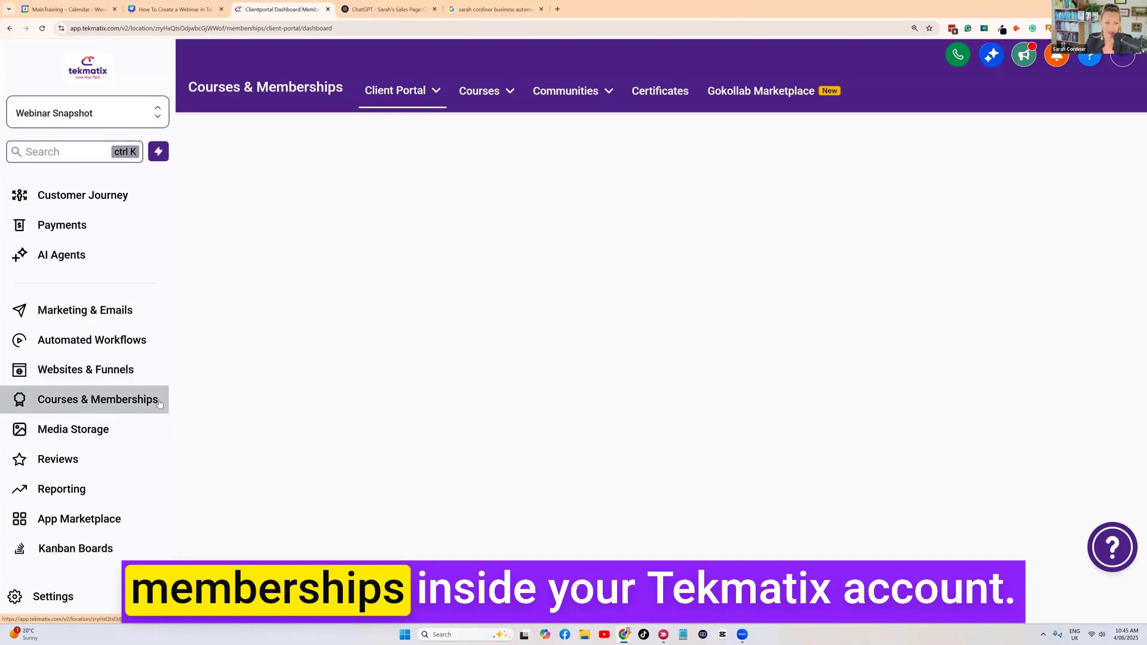
left_click(436, 90)
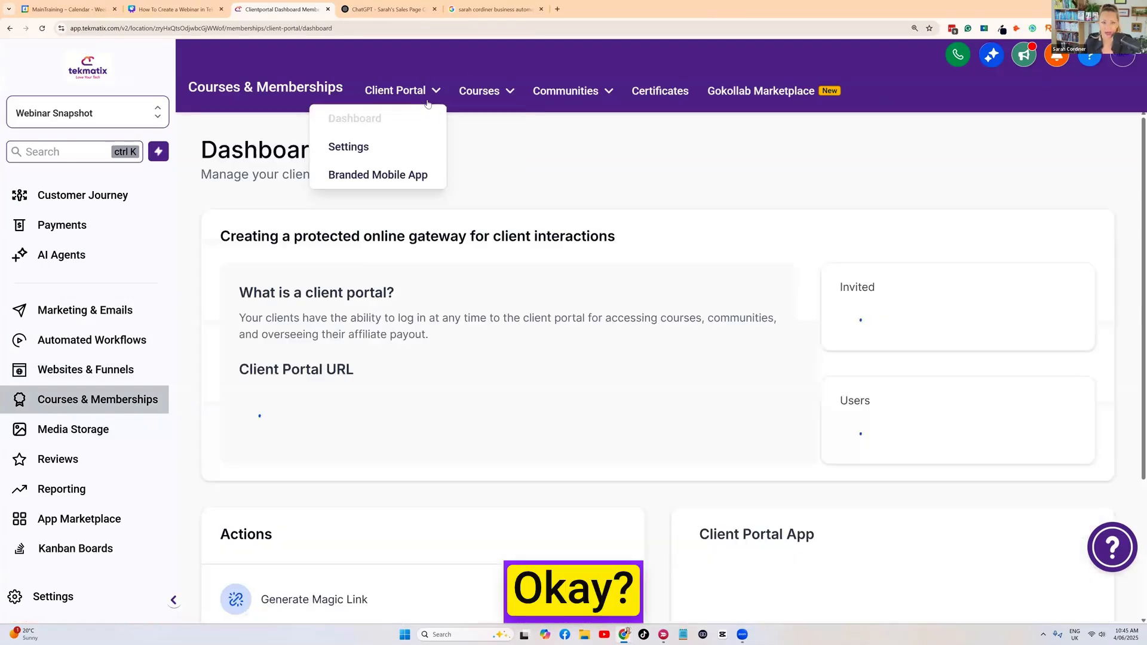
left_click(510, 95)
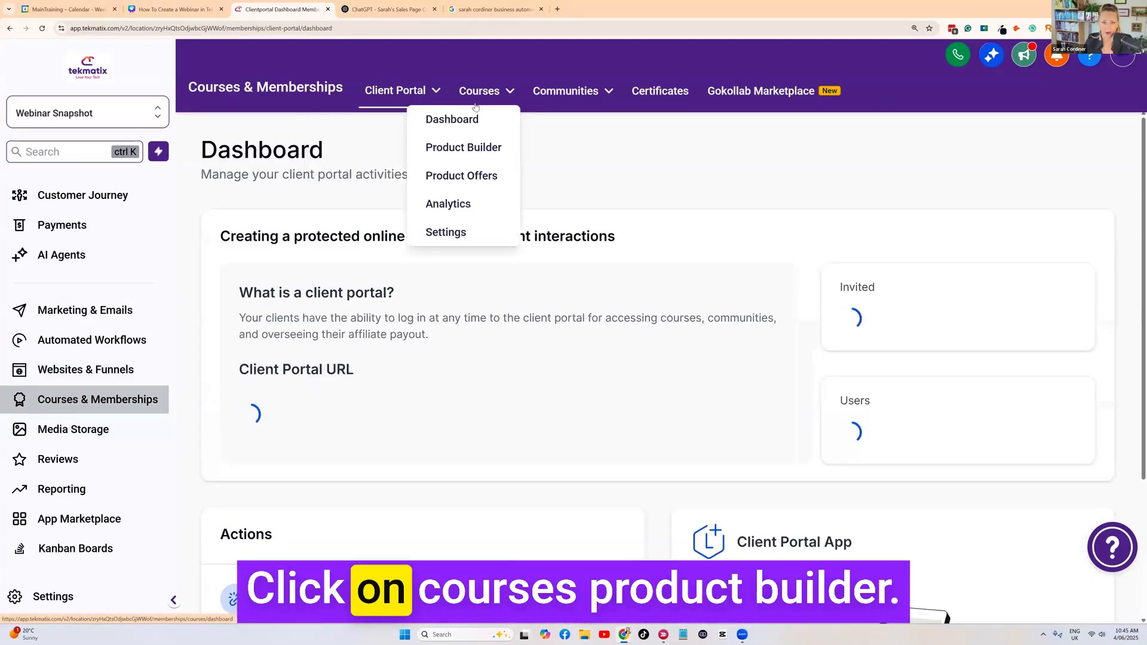
left_click(473, 148)
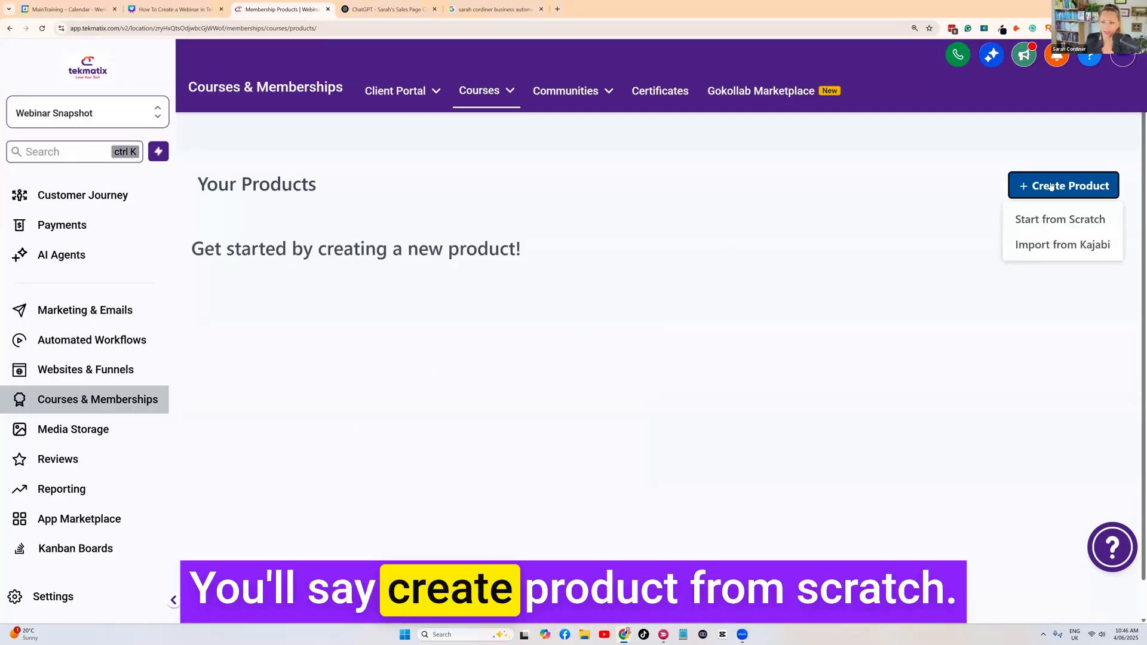
Create a product from scratch with the Build your own template, named "Manifestation Webinar + Replay"
left_click(1055, 221)
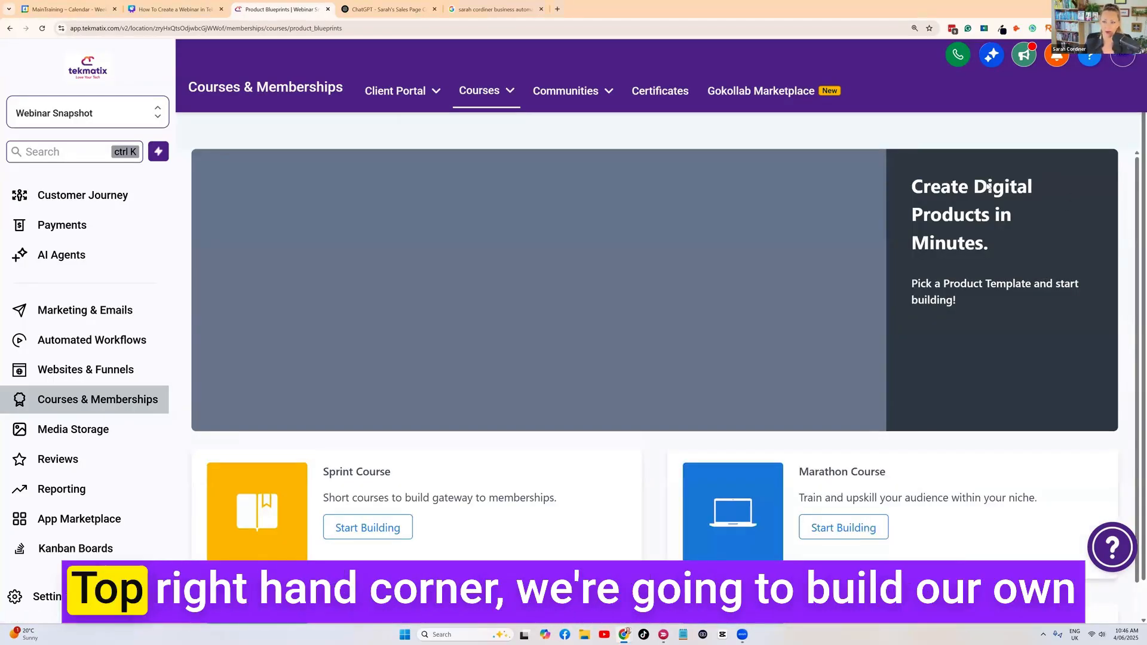
scroll(800, 597, "down", 2)
left_click(804, 598)
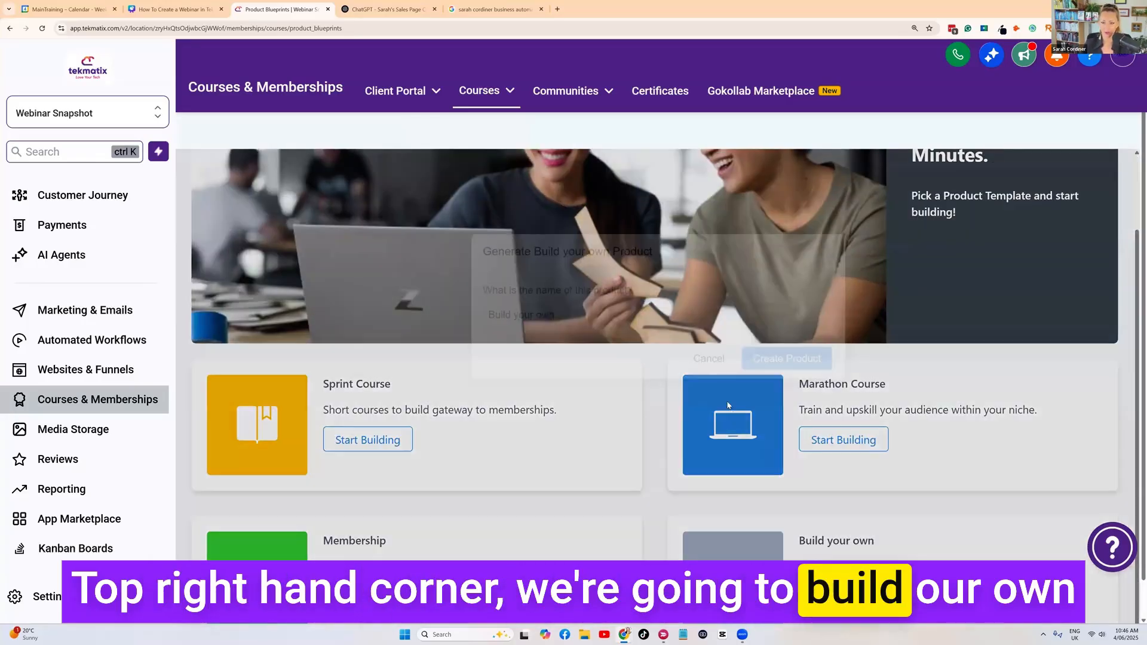
key("BackSpace")
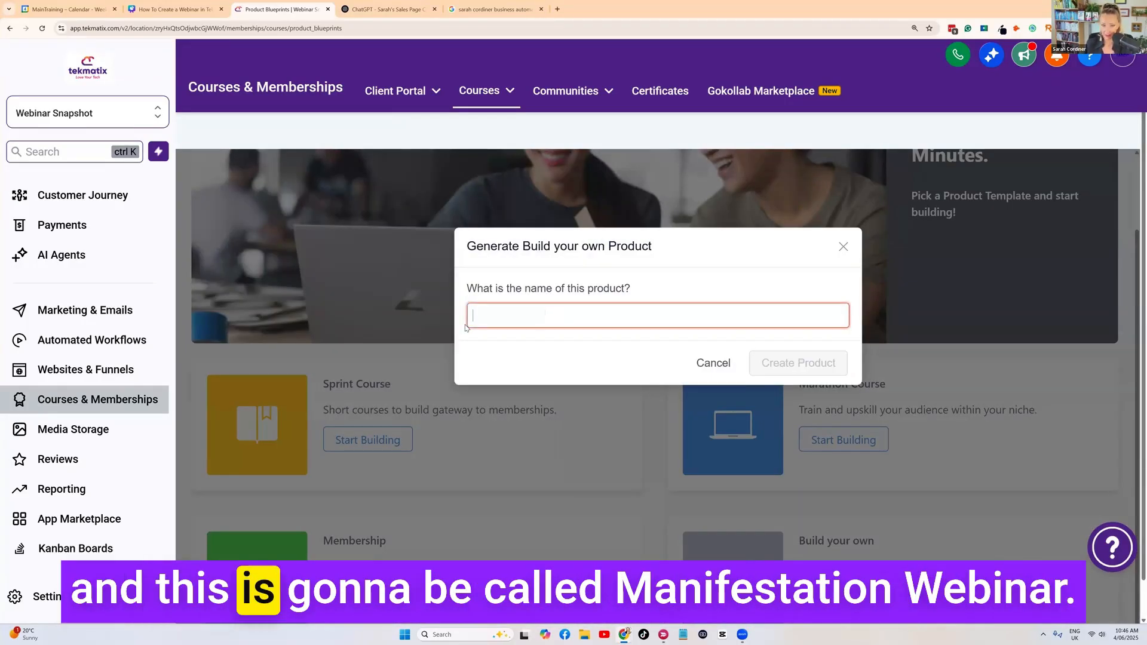
type("Man")
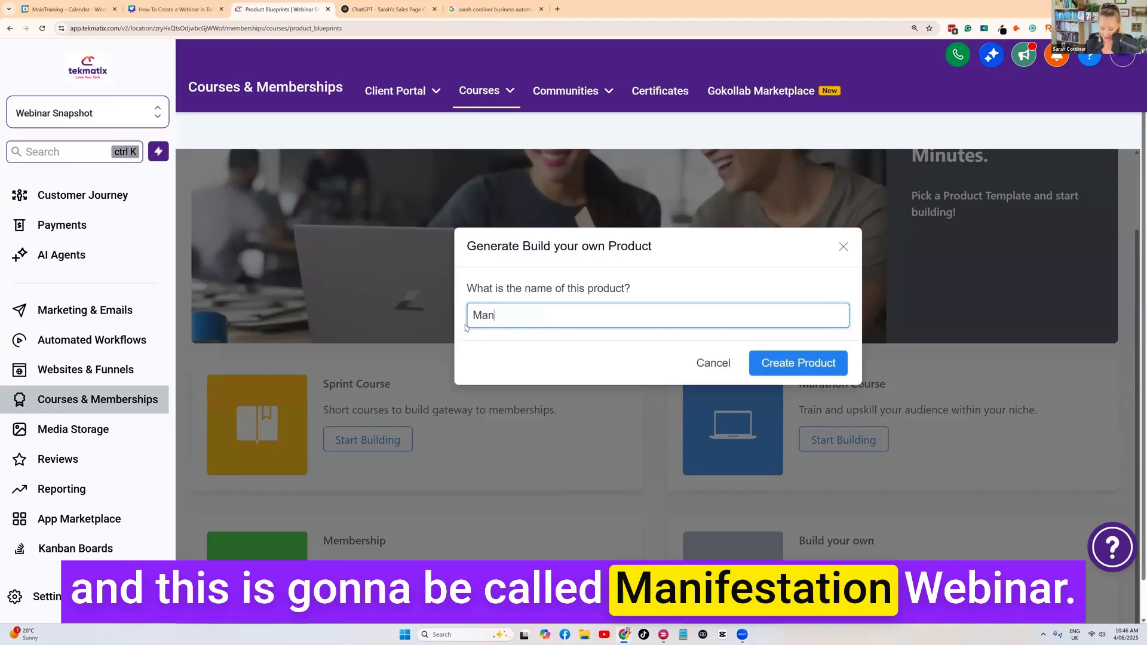
type("ifestation Web")
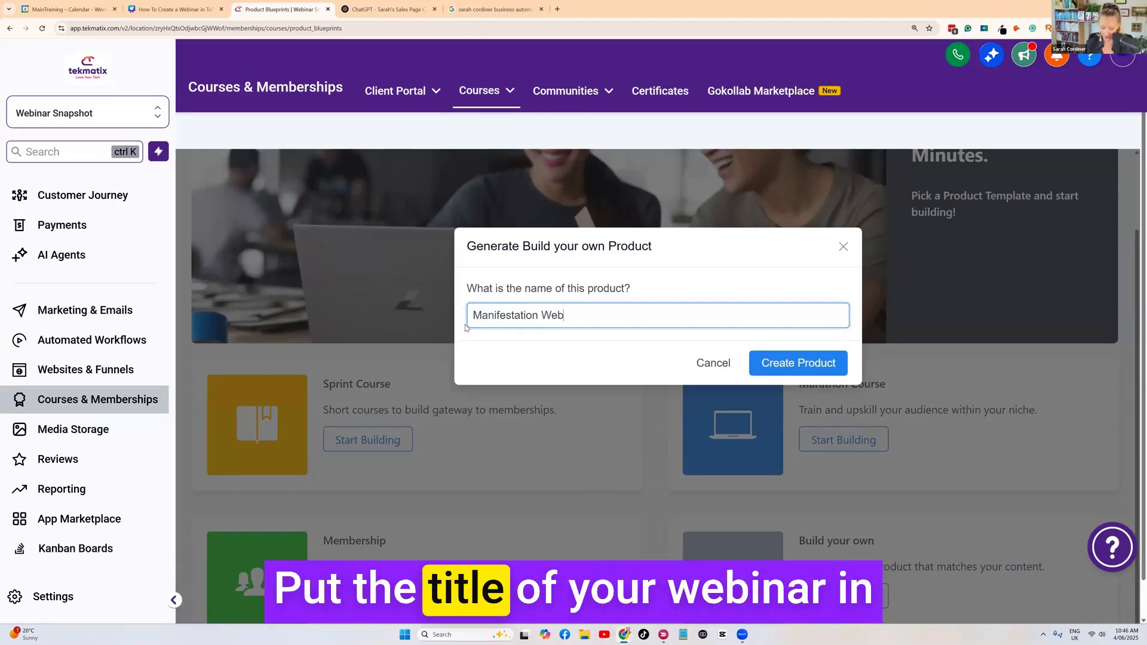
type("inar - ")
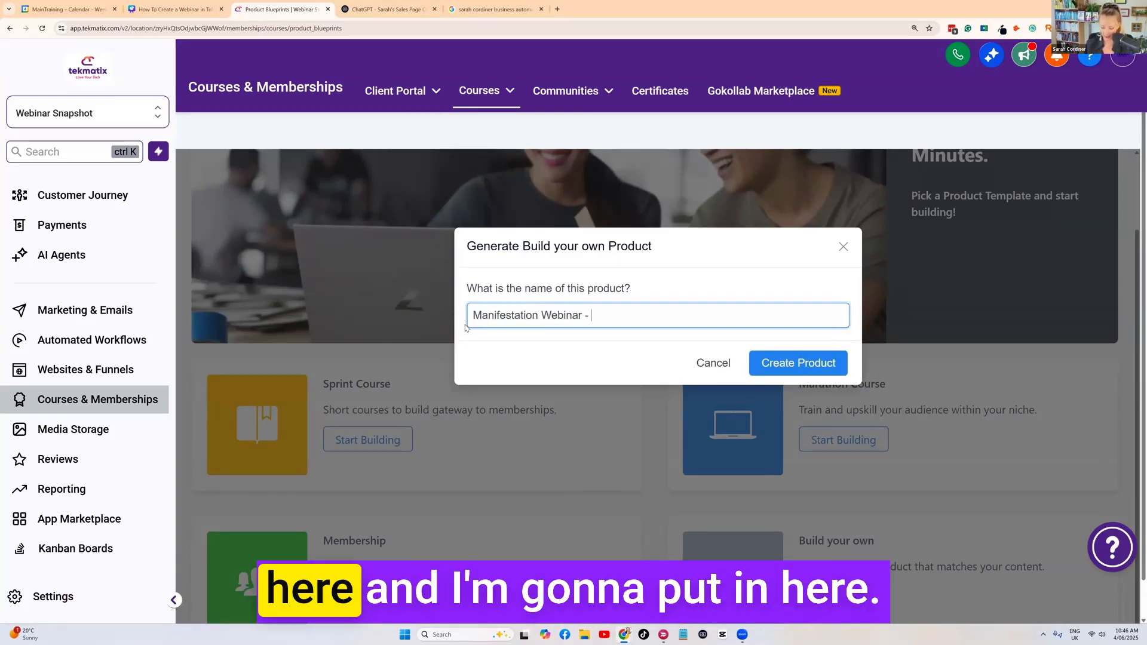
key("BackSpace")
key("BackSpace")
type("+ Replay")
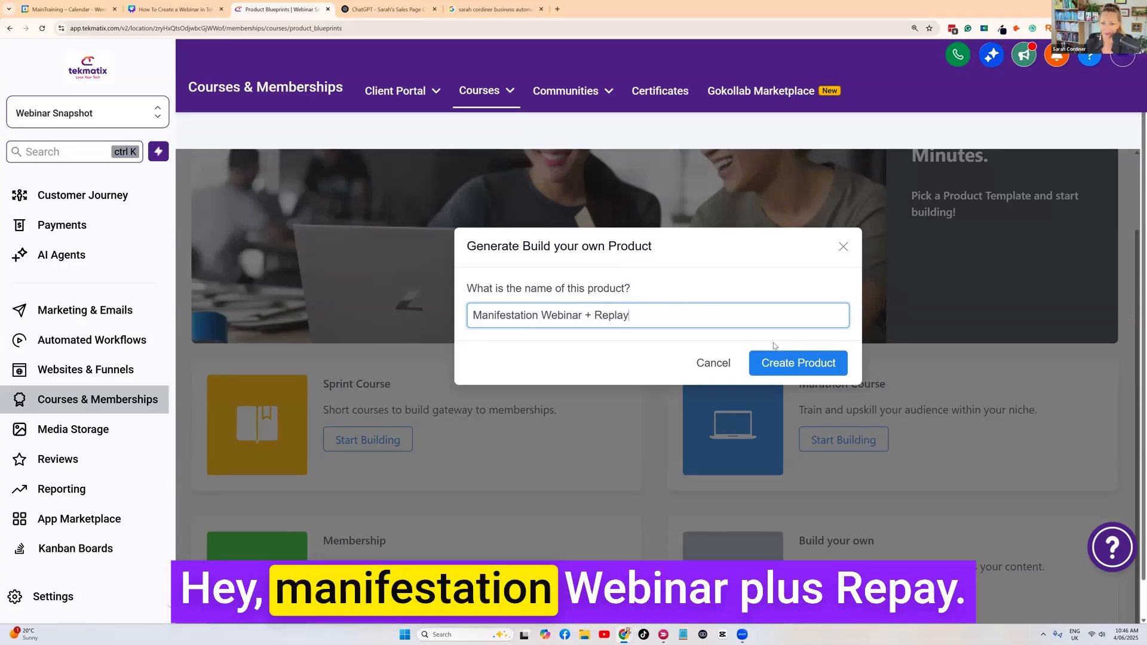
left_click(787, 365)
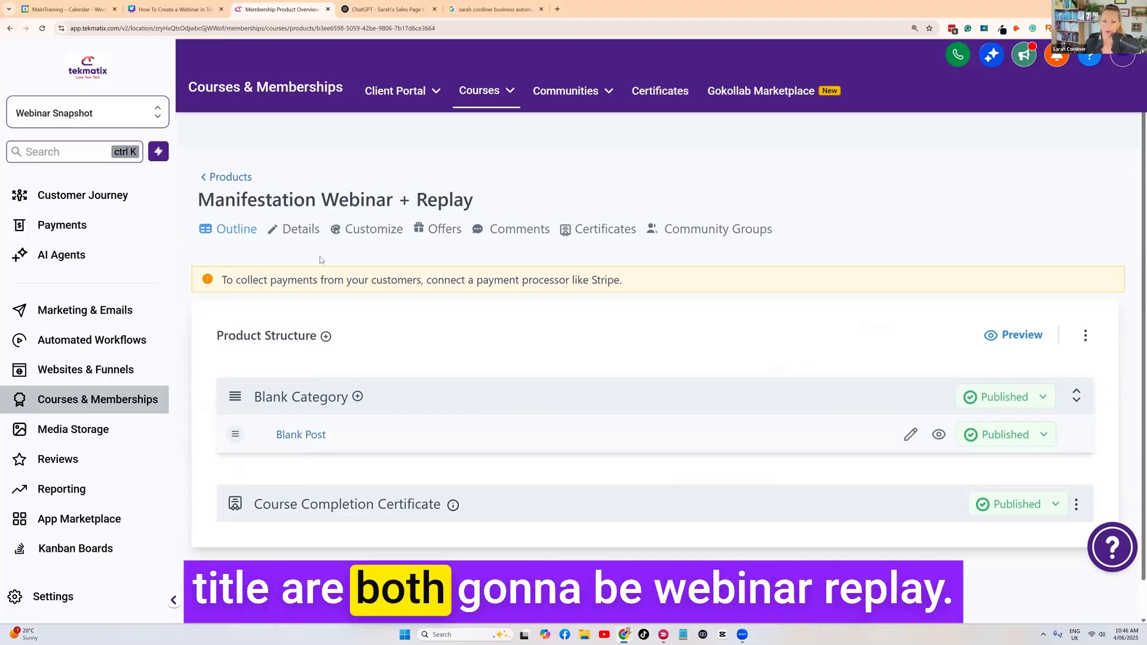
Copy the product's title and delete the Course Completion Certificate from its structure
left_click_drag(198, 205, 197, 205)
key("ctrl+c")
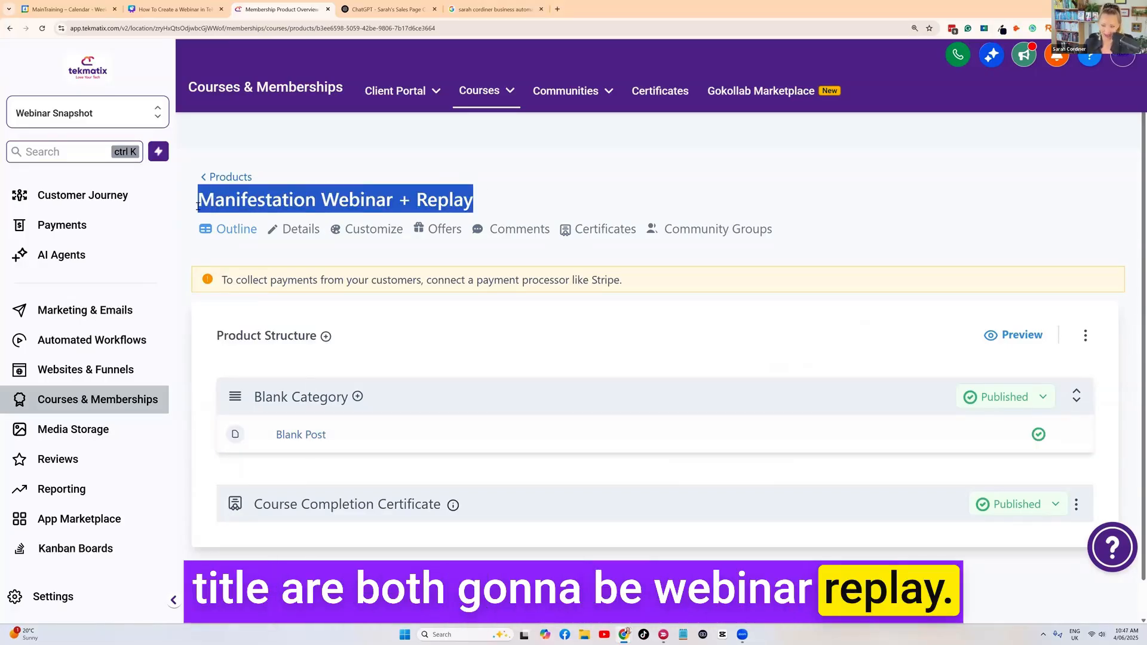
left_click(1076, 504)
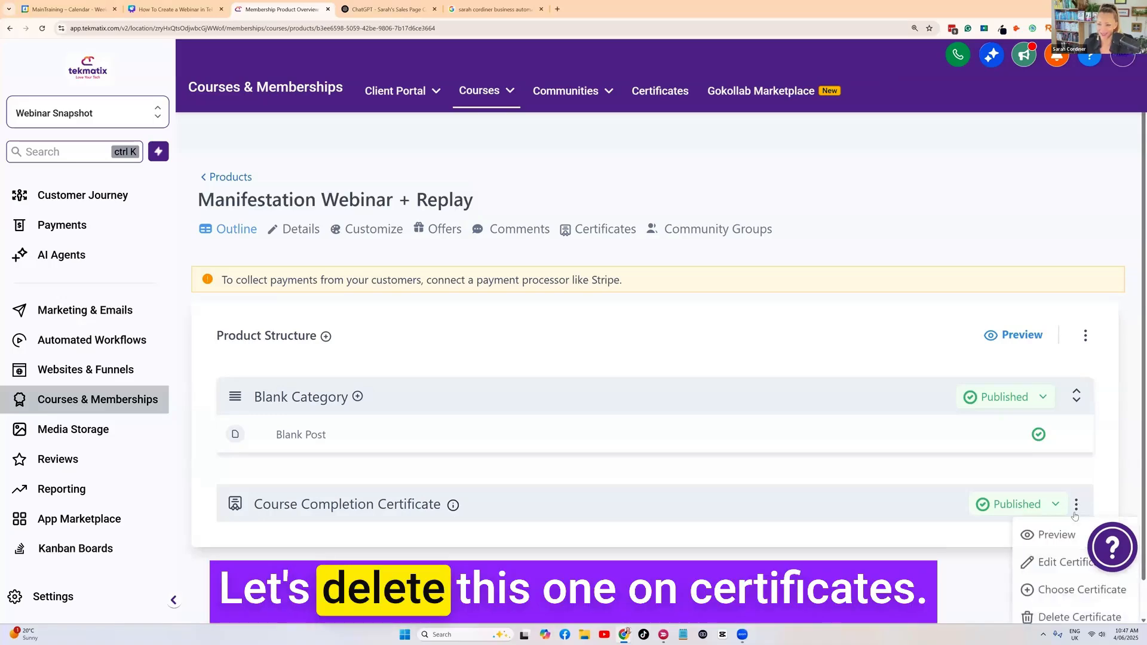
scroll(1059, 564, "down", 1)
left_click(1062, 579)
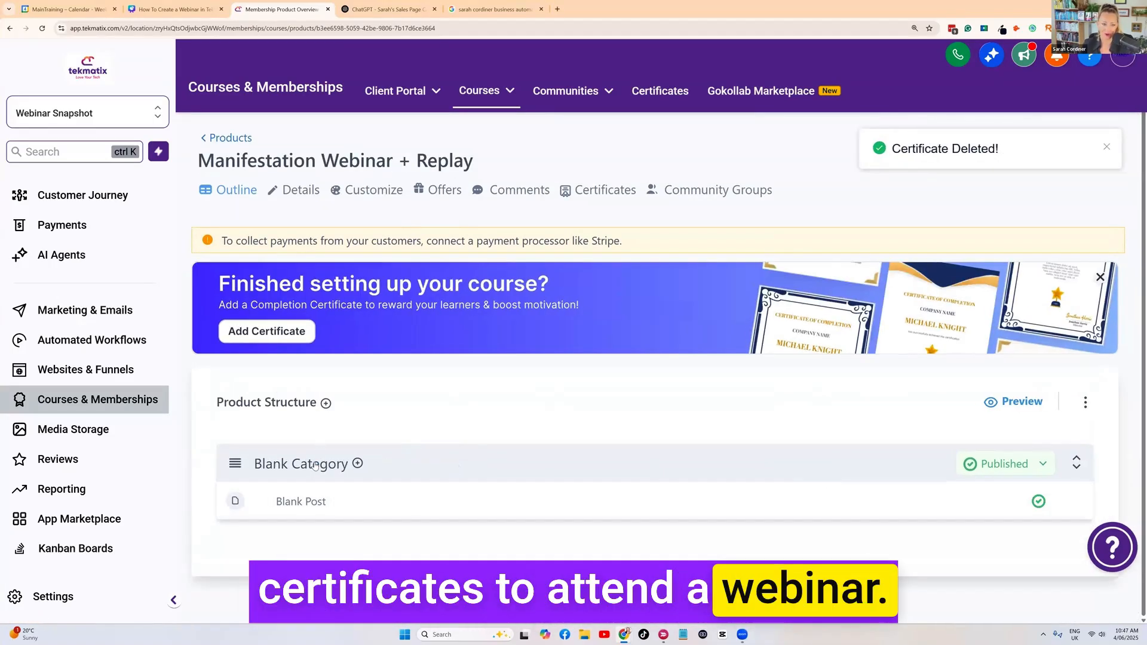
Open the Blank Category and replace its title with the copied "Manifestation Webinar + Replay"
left_click(315, 465)
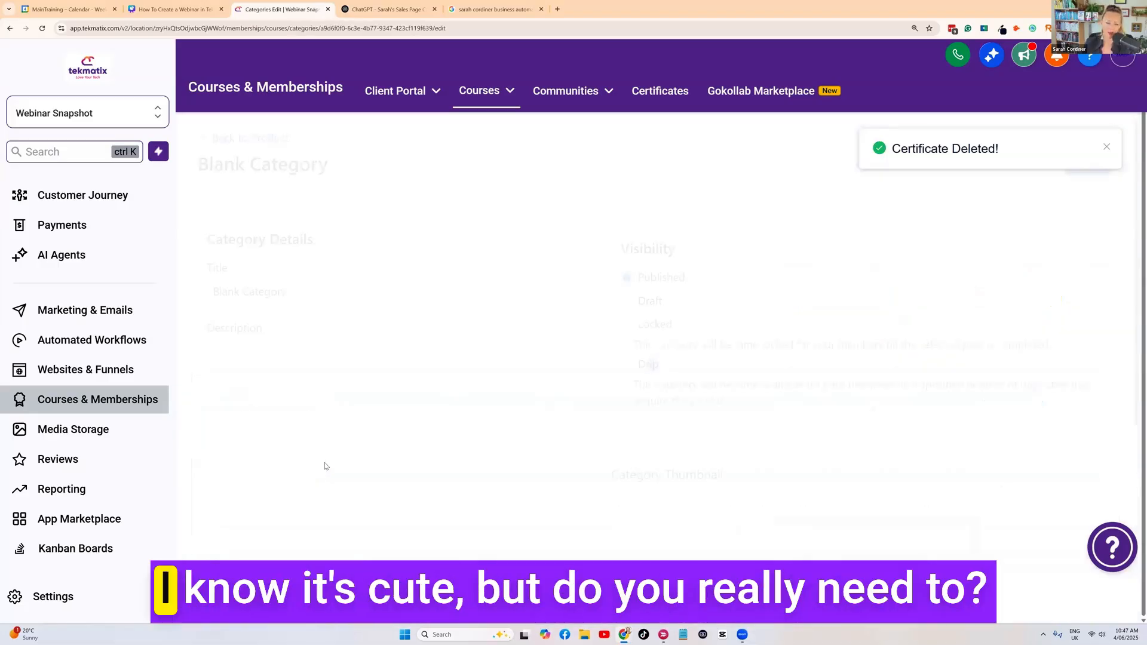
left_click_drag(292, 293, 182, 300)
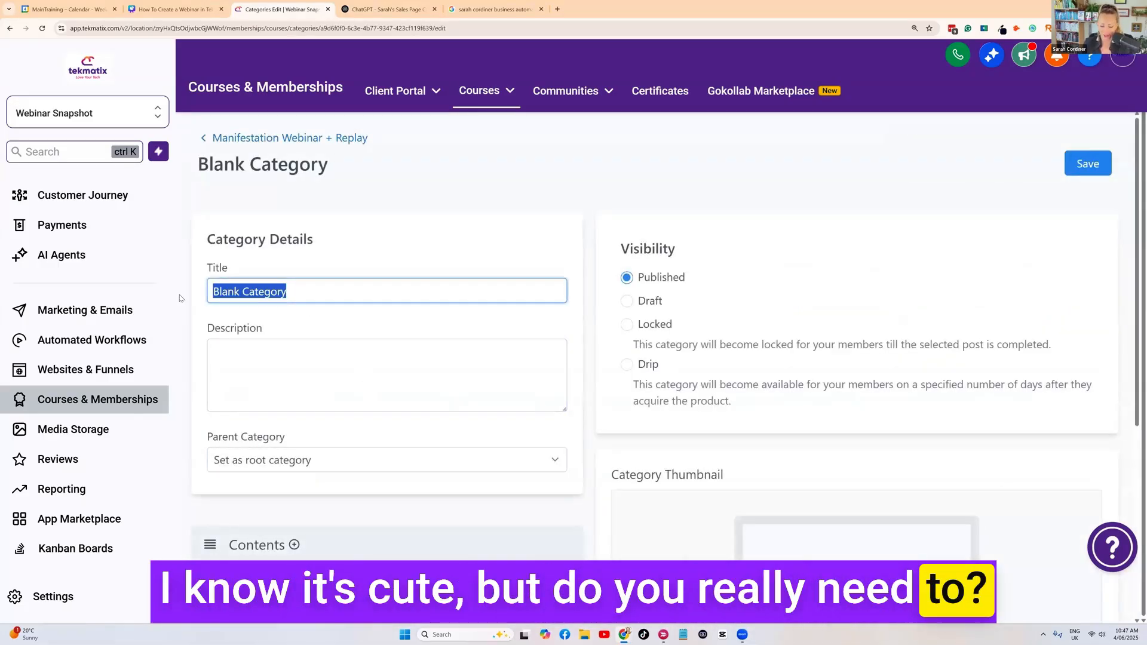
key("ctrl+v")
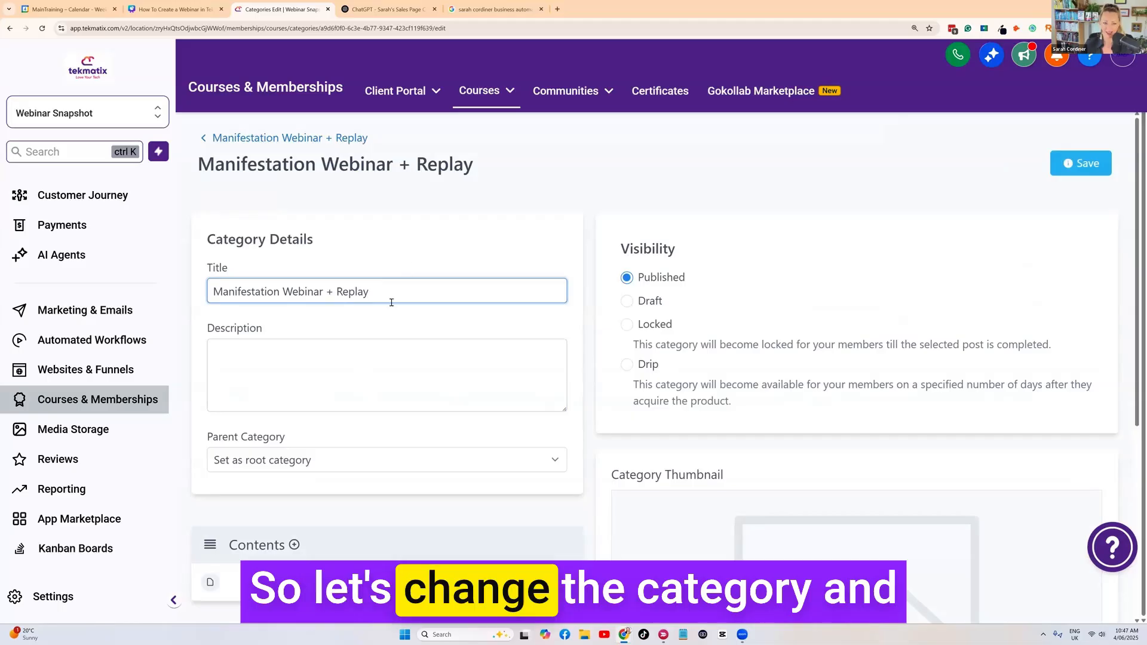
Open the Blank Post, retitle it "Manifestation Webinar + Replay", and save the post
scroll(320, 429, "down", 1)
scroll(320, 429, "down", 1)
left_click(278, 449)
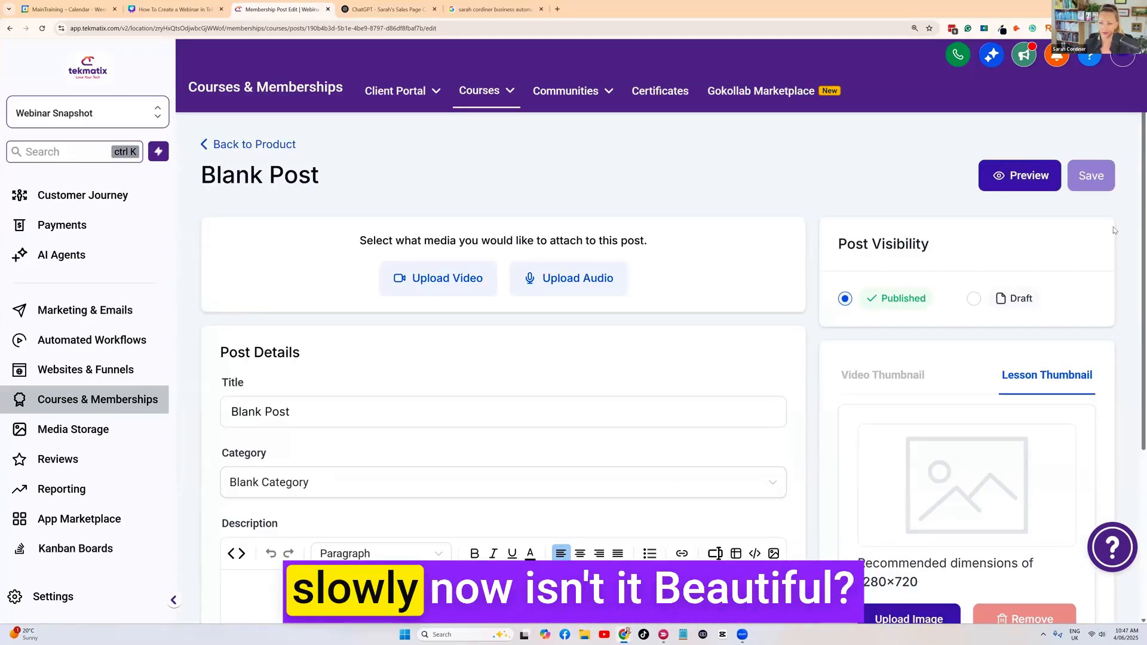
scroll(401, 374, "down", 1)
left_click_drag(297, 332, 205, 338)
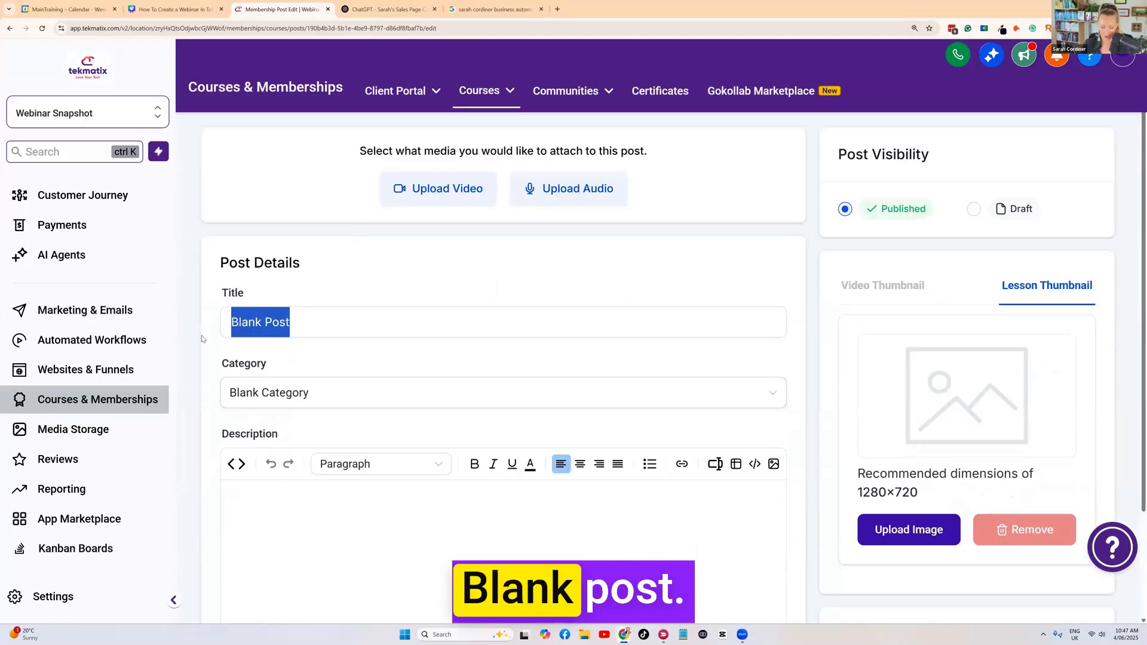
mouse_move(292, 325)
left_mouse_down()
mouse_move(227, 326)
mouse_move(291, 326)
left_mouse_up()
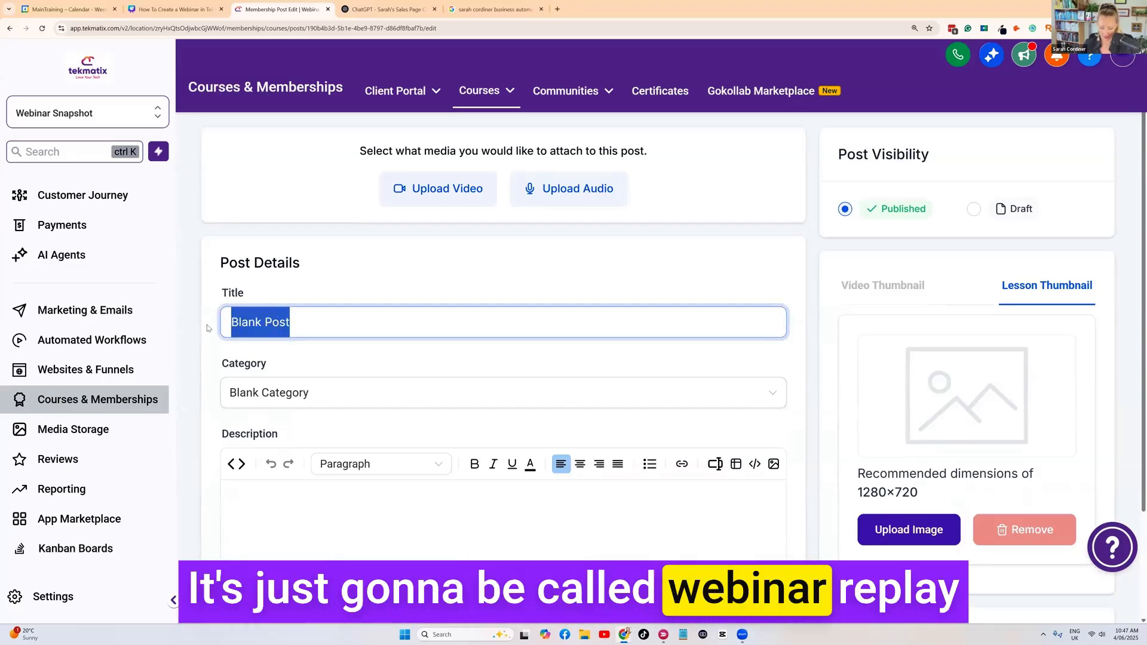
type("Manifestation Webinar - Replay")
scroll(509, 319, "down", 3)
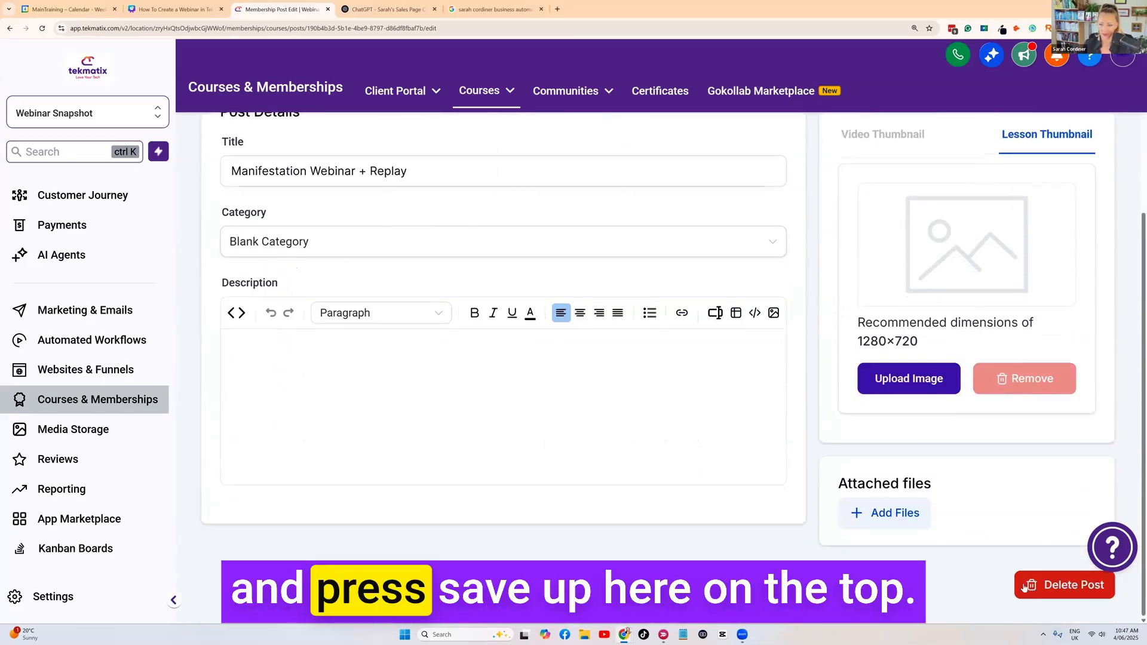
scroll(793, 226, "up", 5)
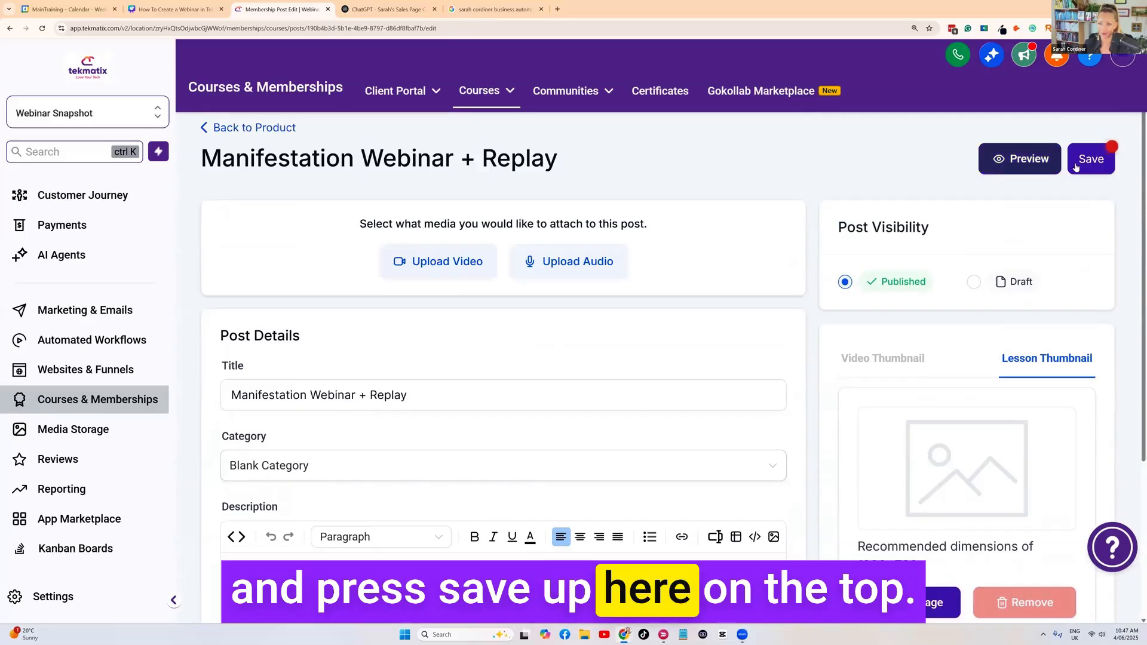
Start the post description with "This webinar will be live on the following:" and add separate date, Time and Link lines
scroll(512, 274, "down", 3)
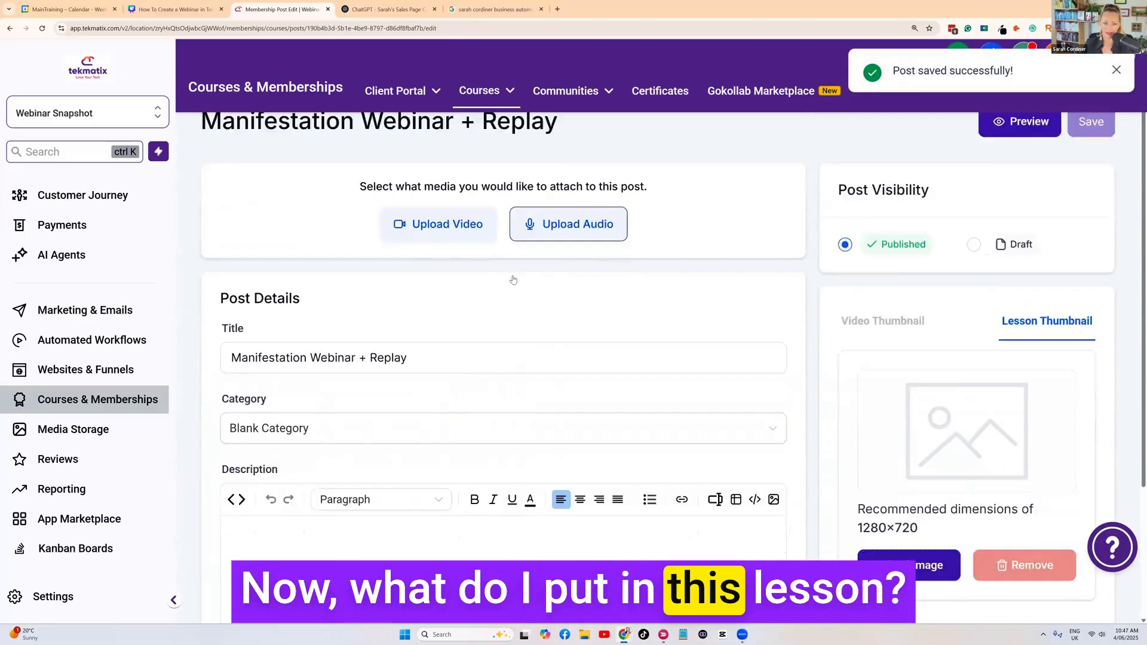
left_click(288, 357)
type("This we")
type("will be live on th")
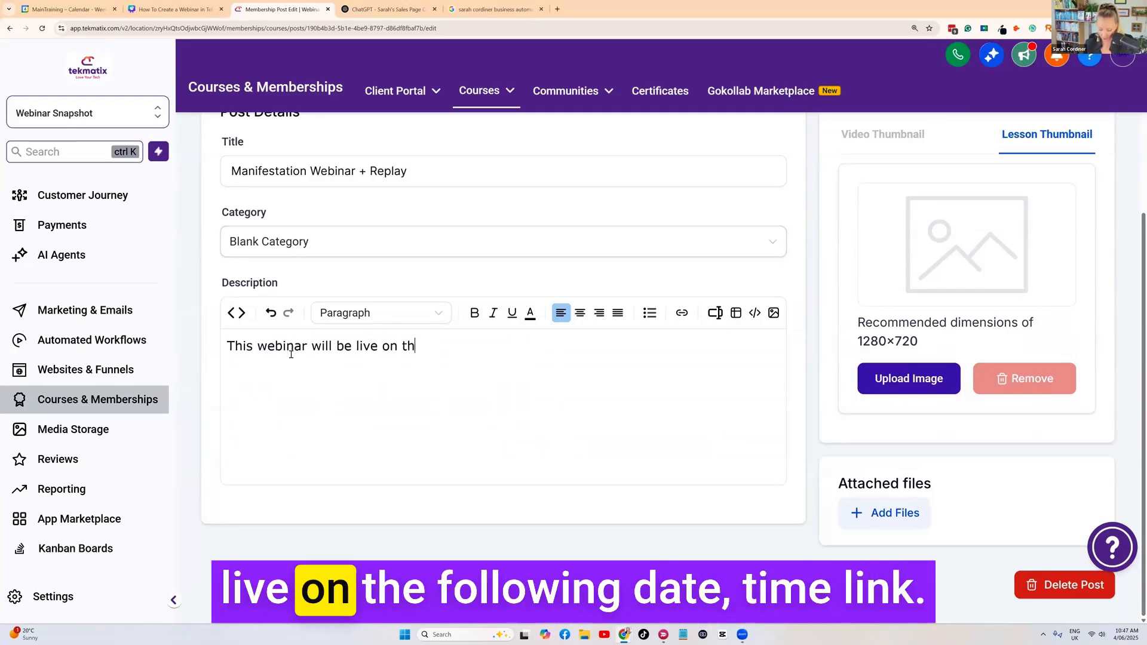
type("e following:")
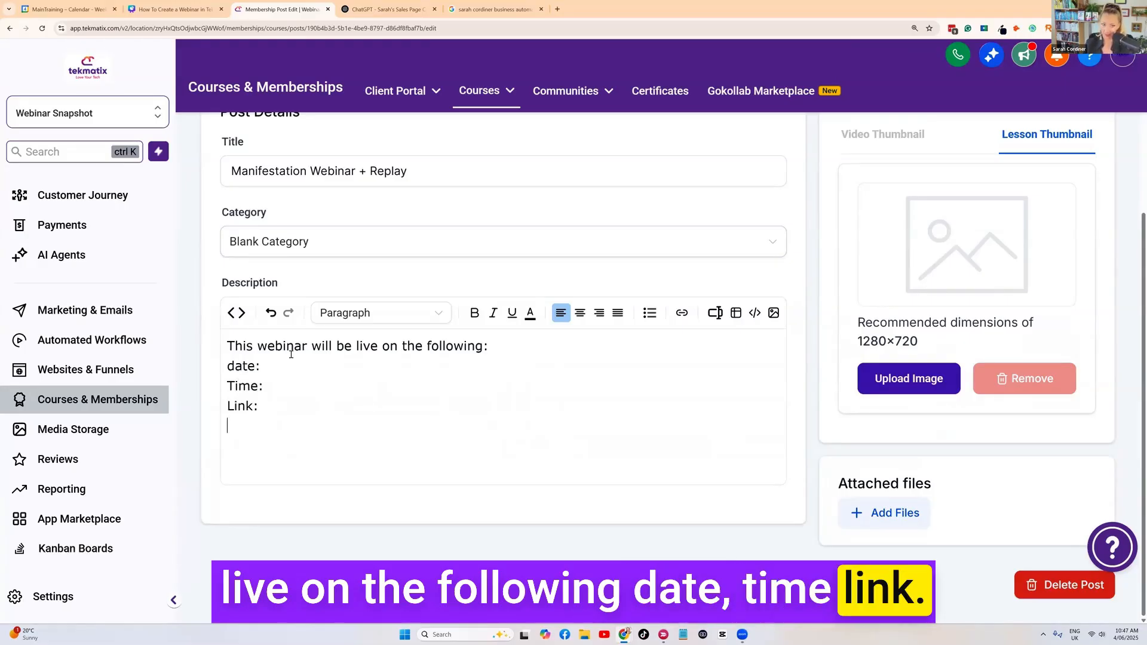
Add a note below the Link line that the replay will be here within a few hours after this date, and save the post
key("Return")
type("The re[lay will be here wi")
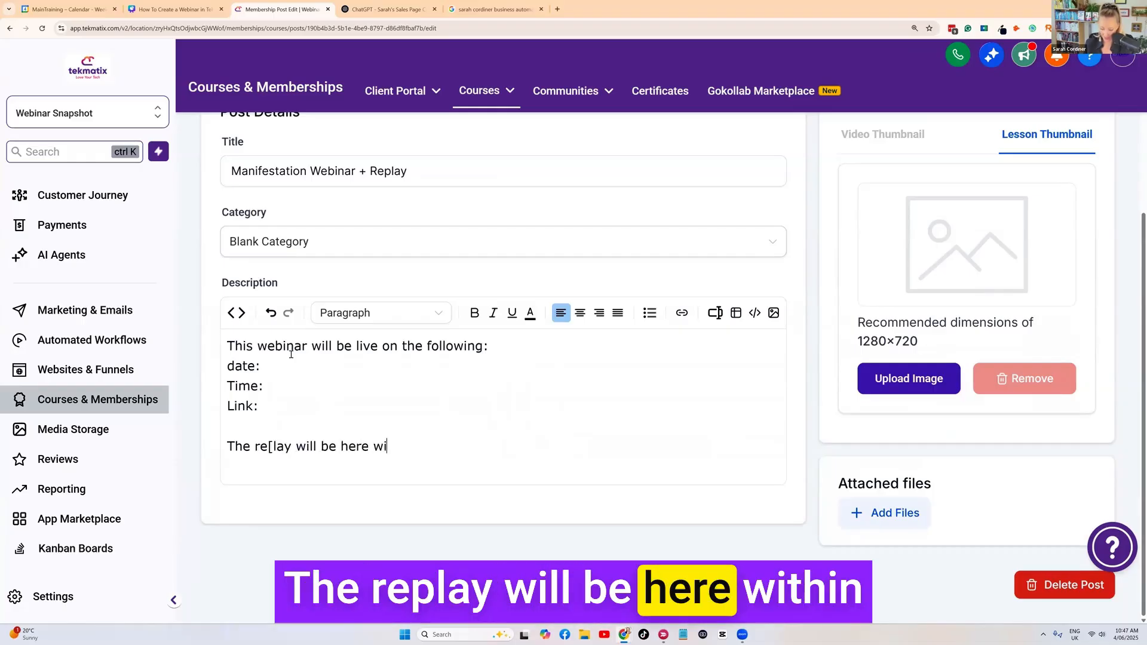
type("thin a few hours after this date.")
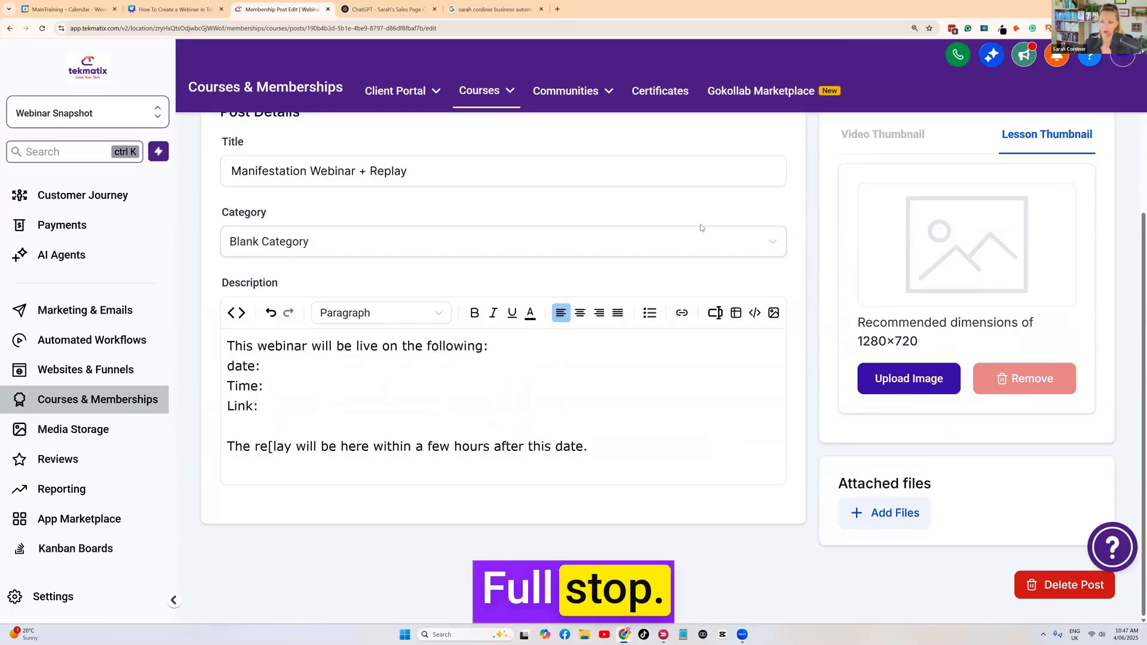
scroll(1099, 127, "up", 3)
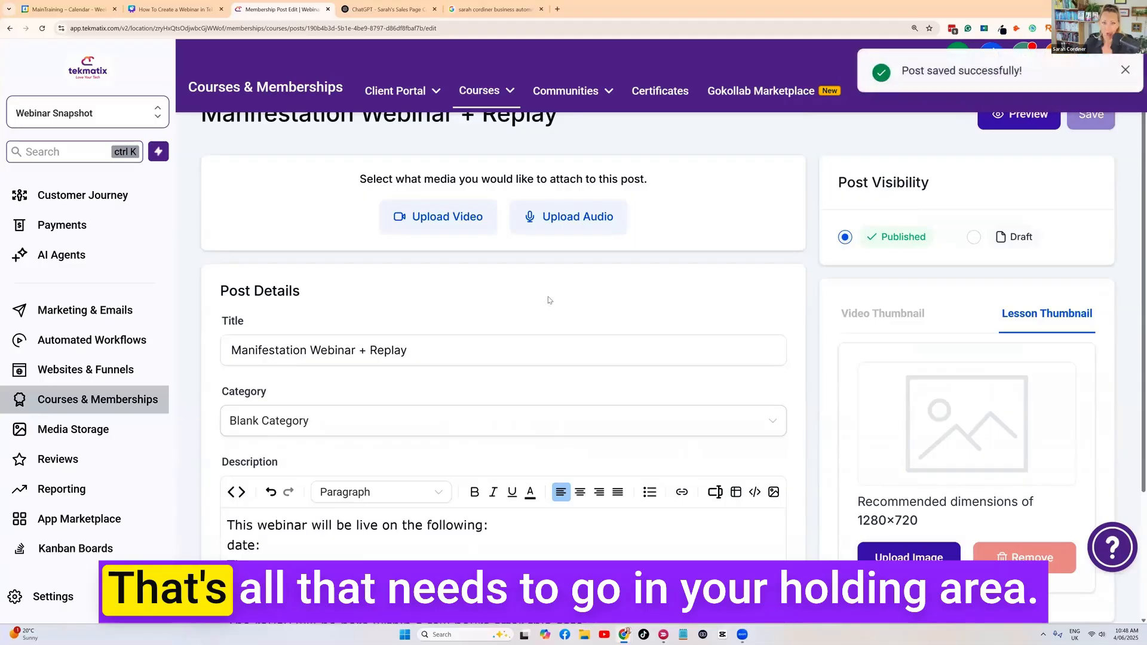
scroll(540, 296, "up", 2)
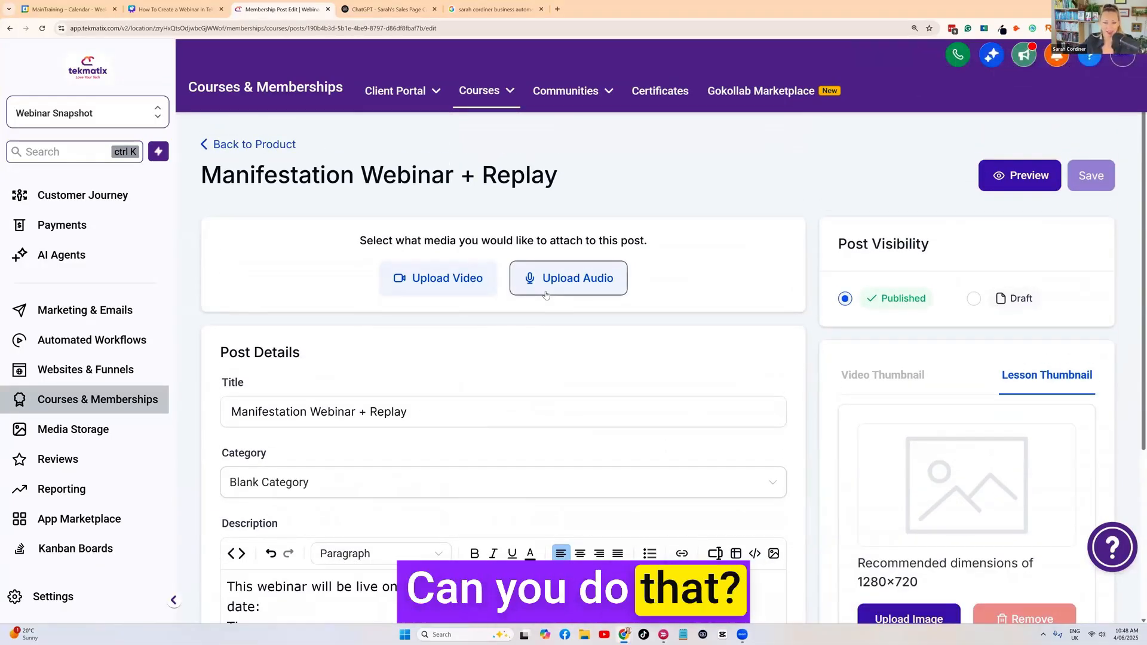
scroll(655, 196, "down", 1)
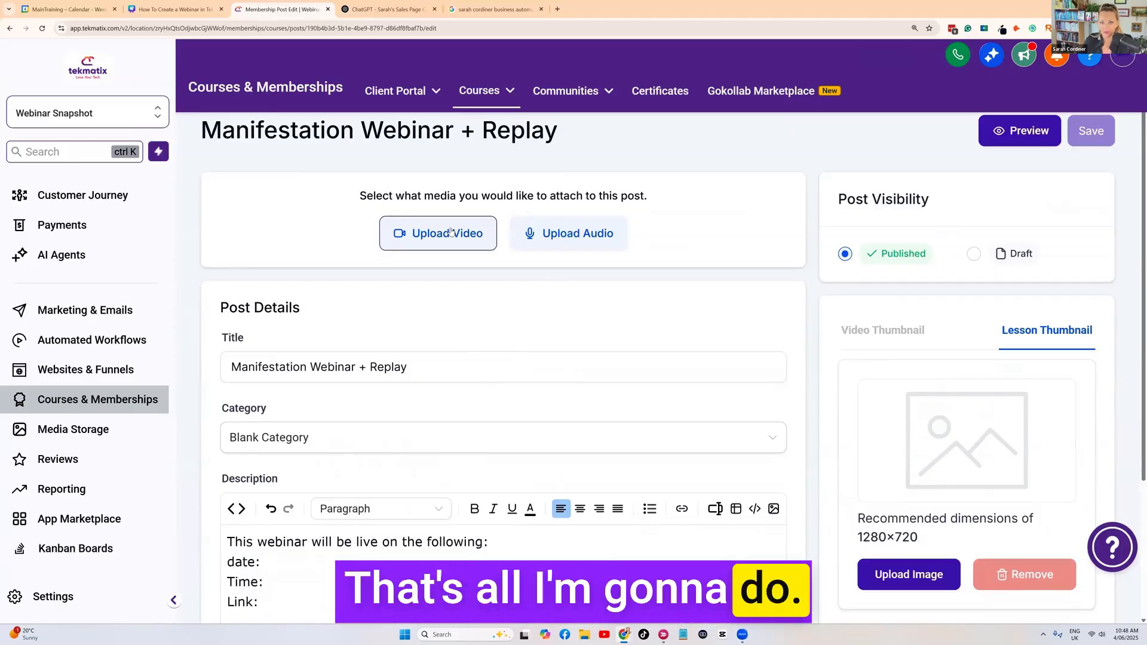
scroll(452, 234, "up", 1)
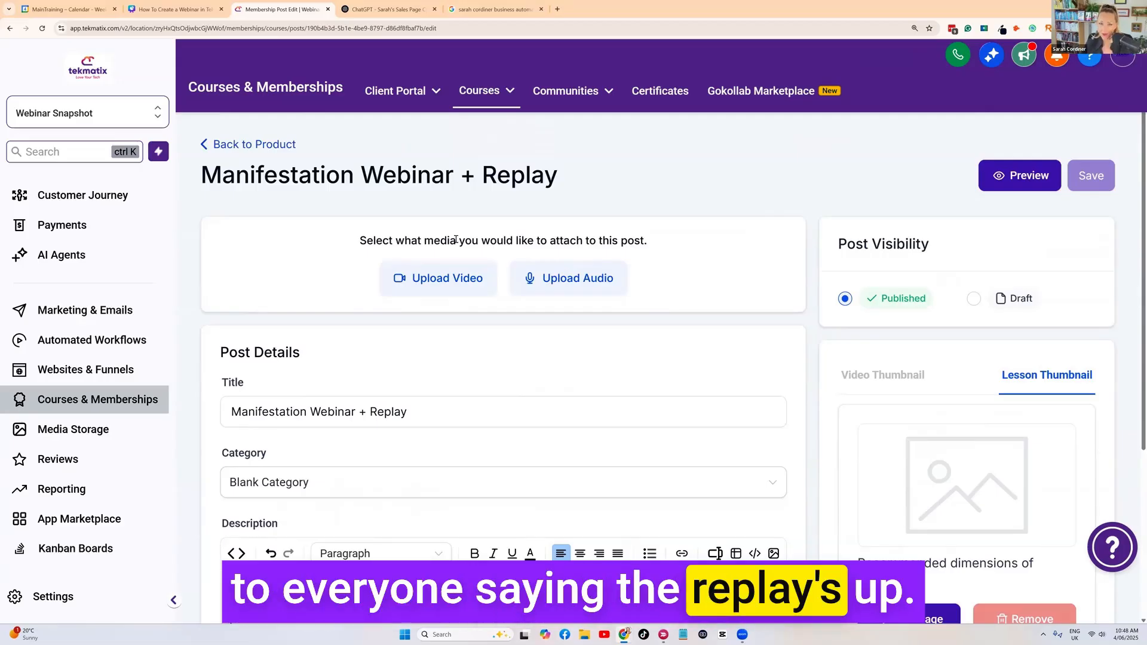
Switch to the Canva presentation and review the slides from the portal section through to Confirmation Workflows
left_click(174, 9)
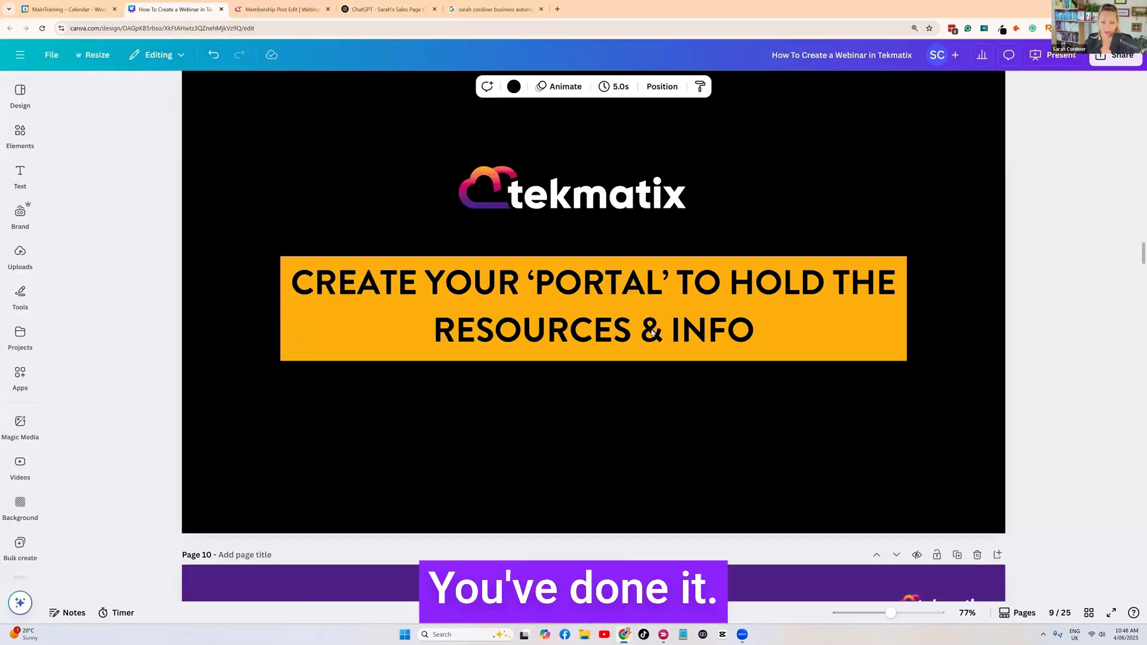
scroll(648, 330, "down", 7)
scroll(552, 282, "down", 8)
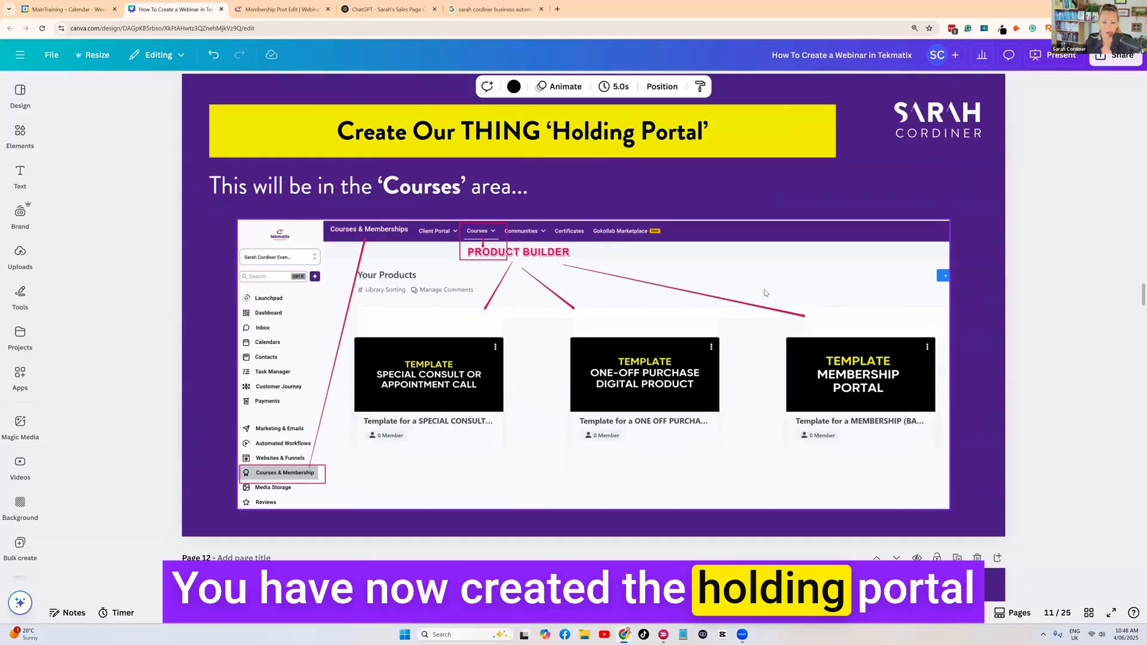
scroll(733, 287, "up", 2)
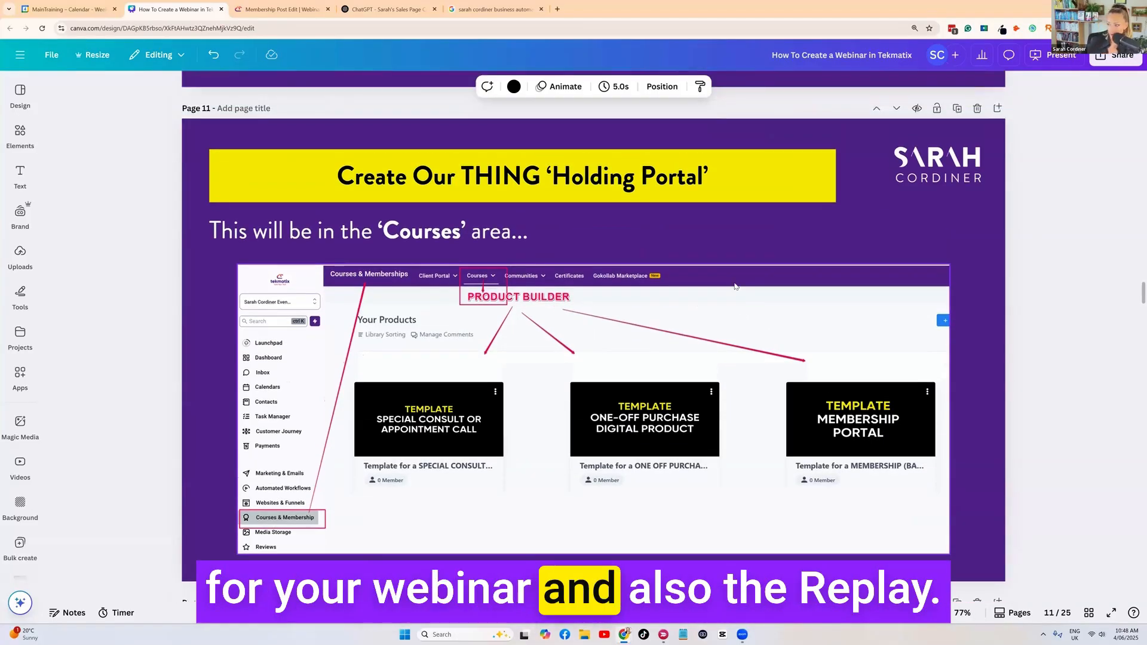
scroll(736, 291, "down", 3)
scroll(728, 292, "down", 10)
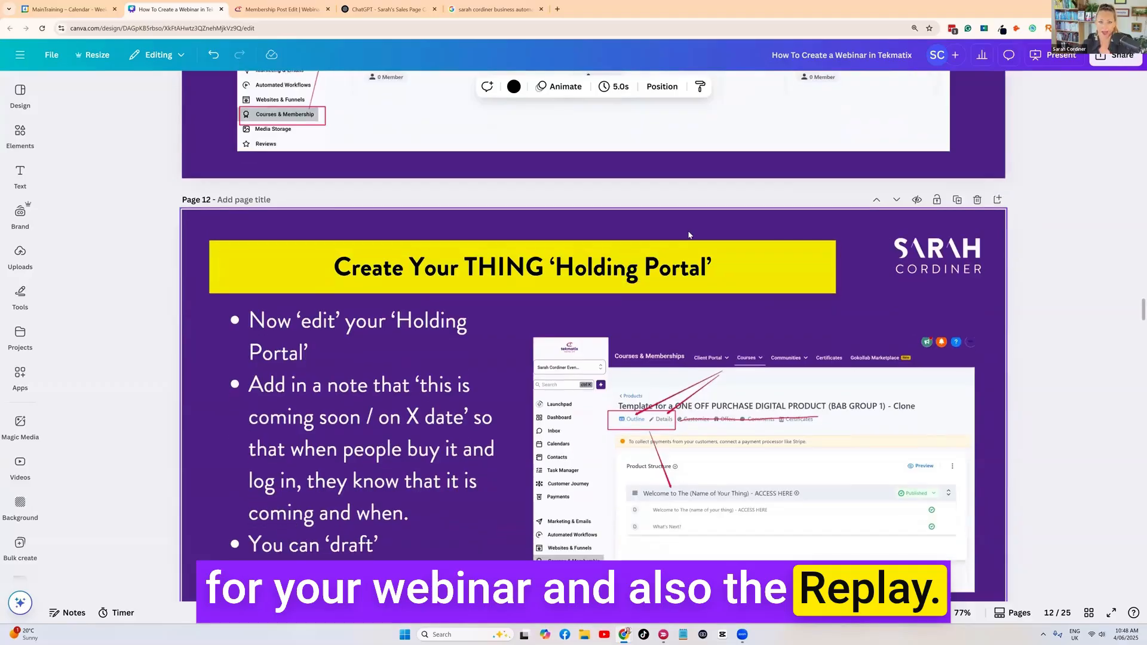
scroll(681, 236, "down", 4)
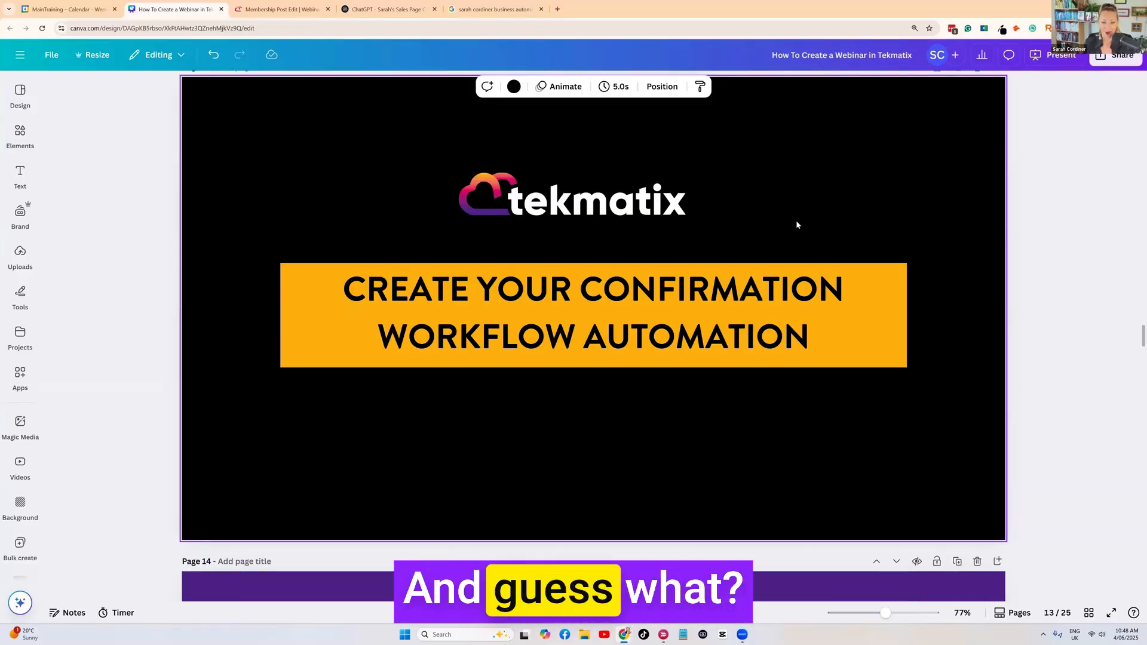
scroll(796, 226, "down", 10)
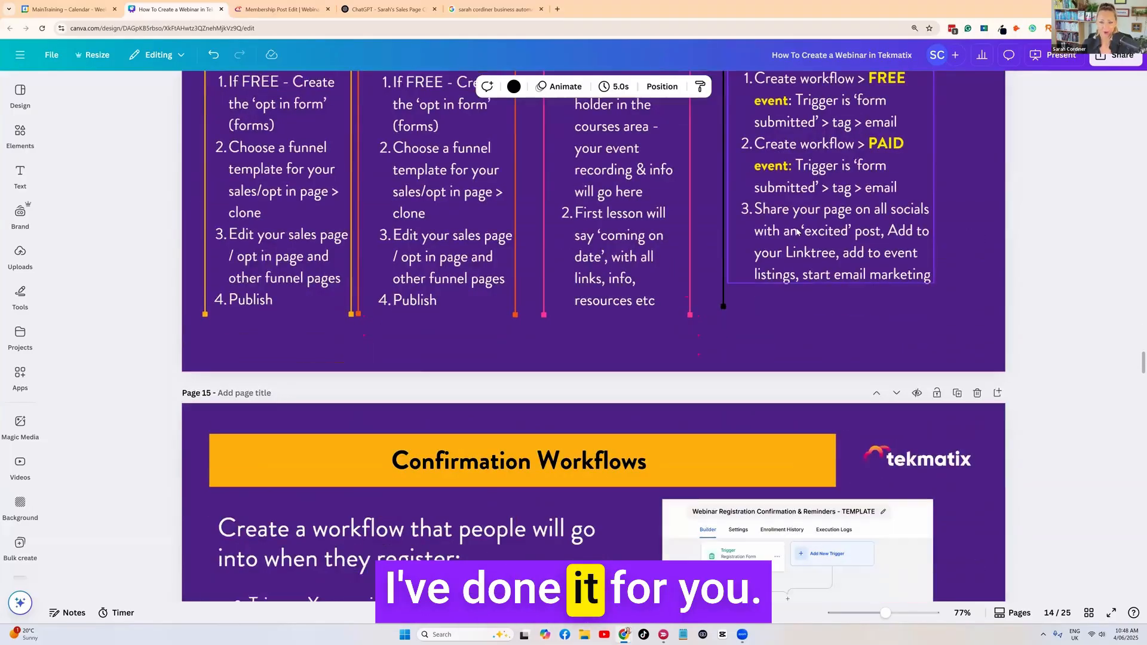
scroll(797, 231, "down", 5)
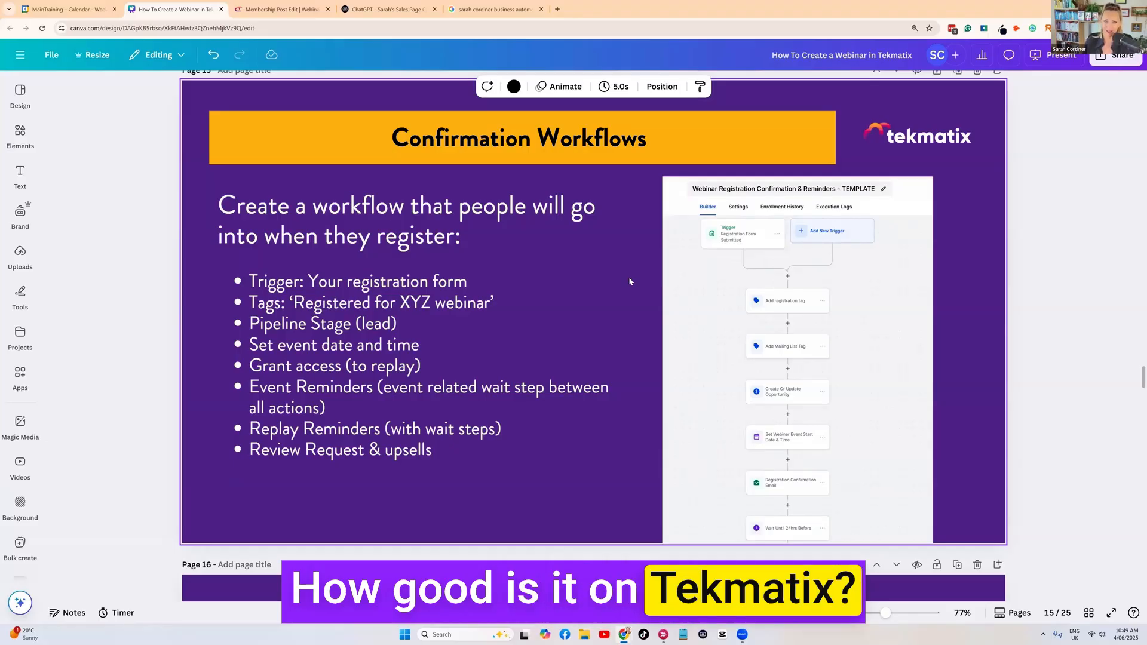
Return to Tekmatix and open the list of automated workflows
left_click(281, 9)
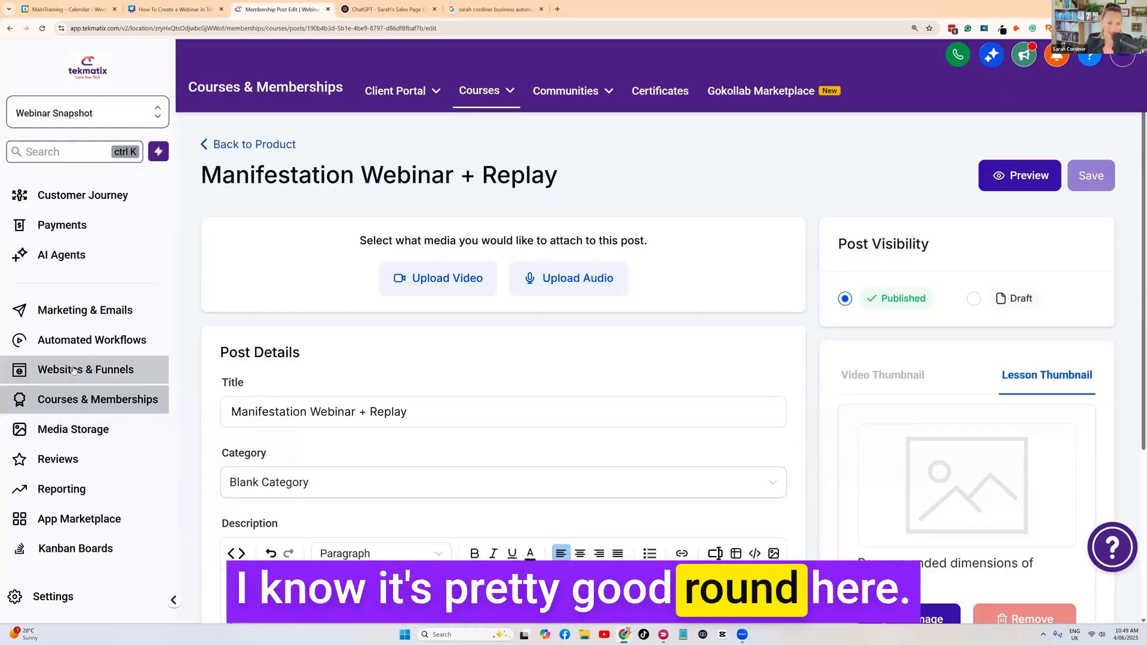
left_click(84, 340)
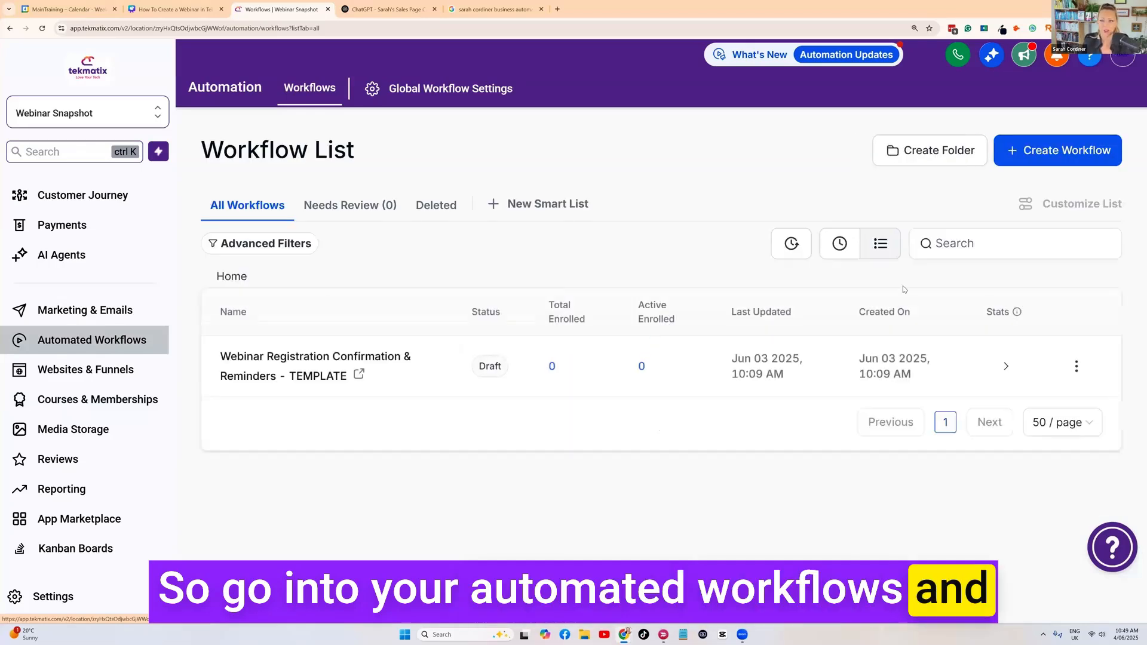
left_click(949, 257)
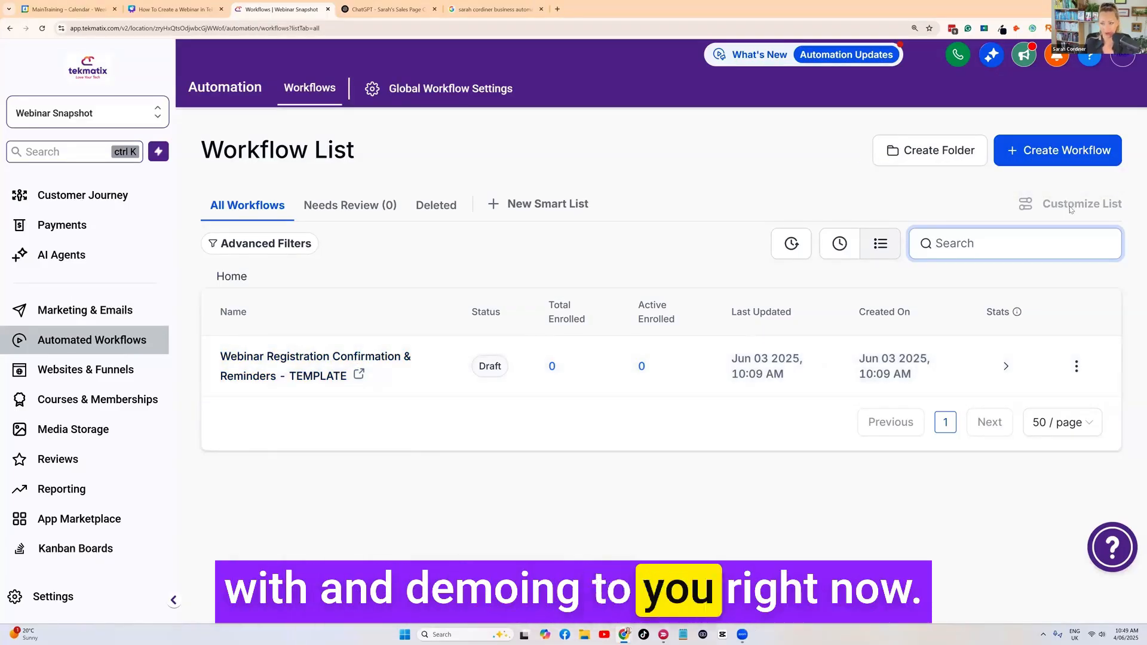
Duplicate the webinar registration template workflow under the name "Webinar Registration Confirmation & Reminders - manifestation"
left_click(1077, 366)
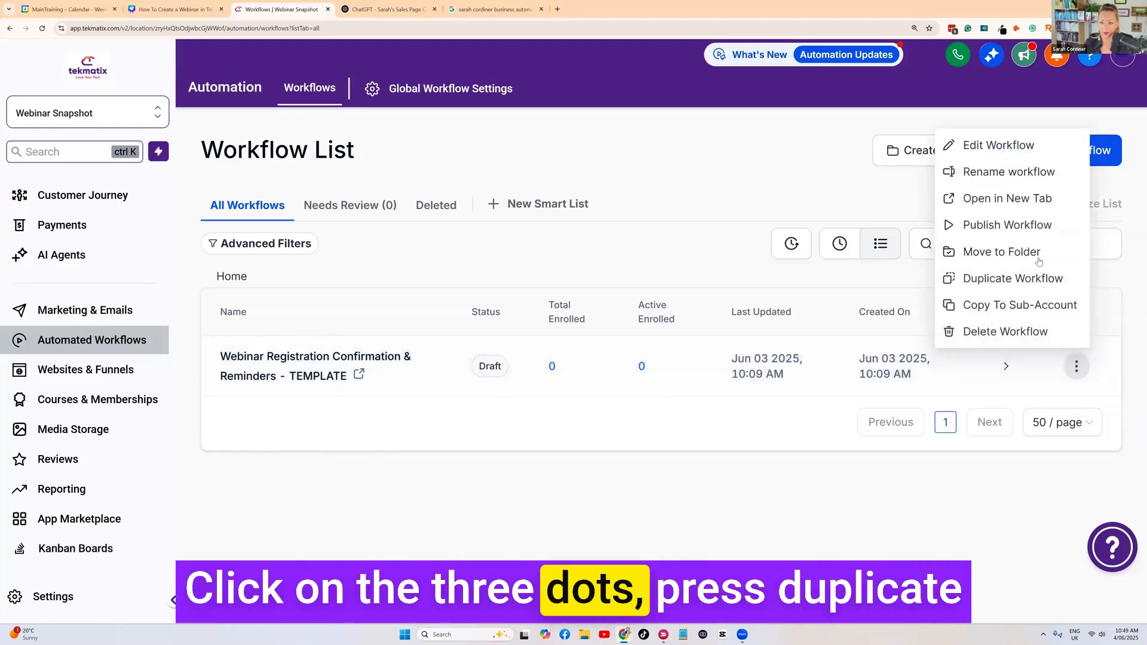
left_click(1029, 280)
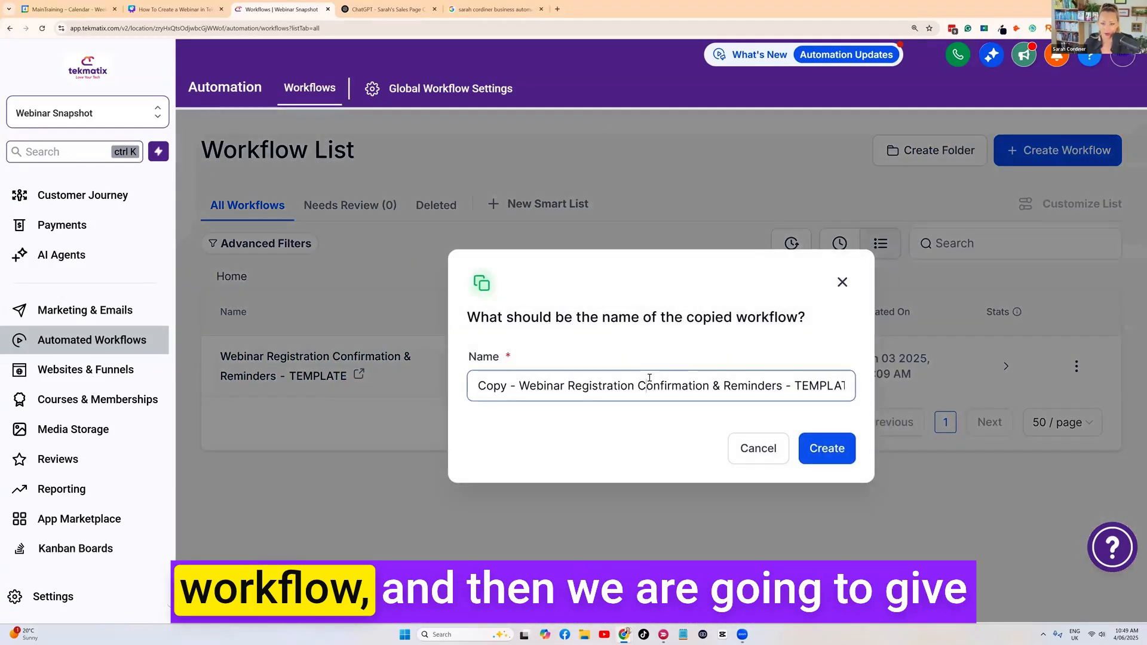
triple_click(651, 377)
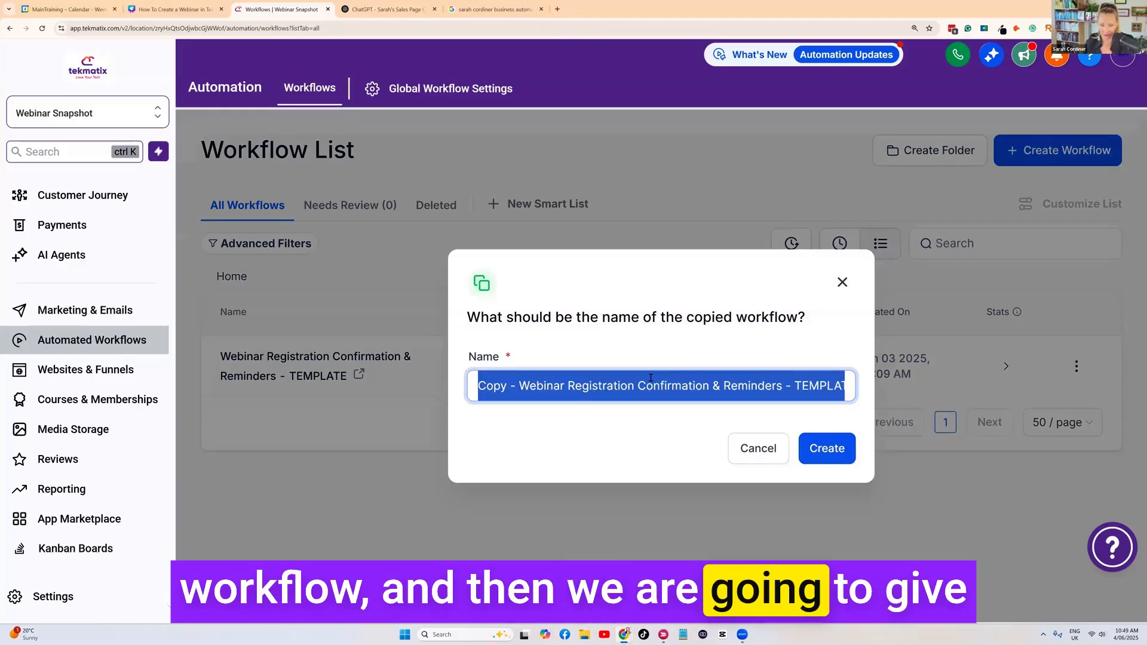
left_click(646, 383)
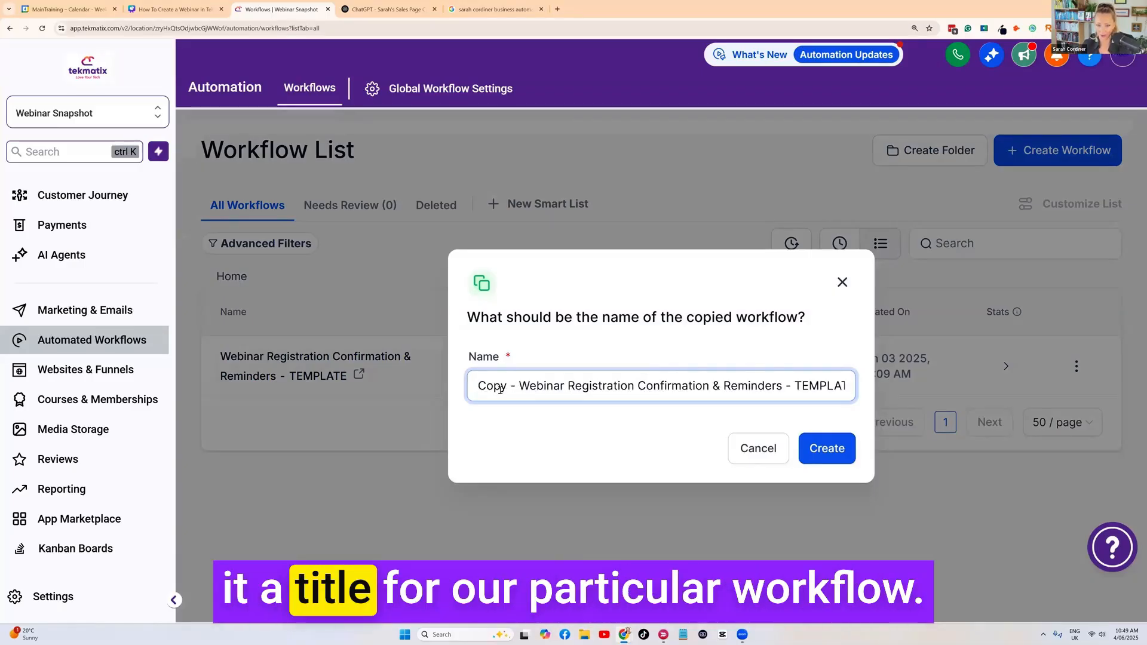
key("BackSpace")
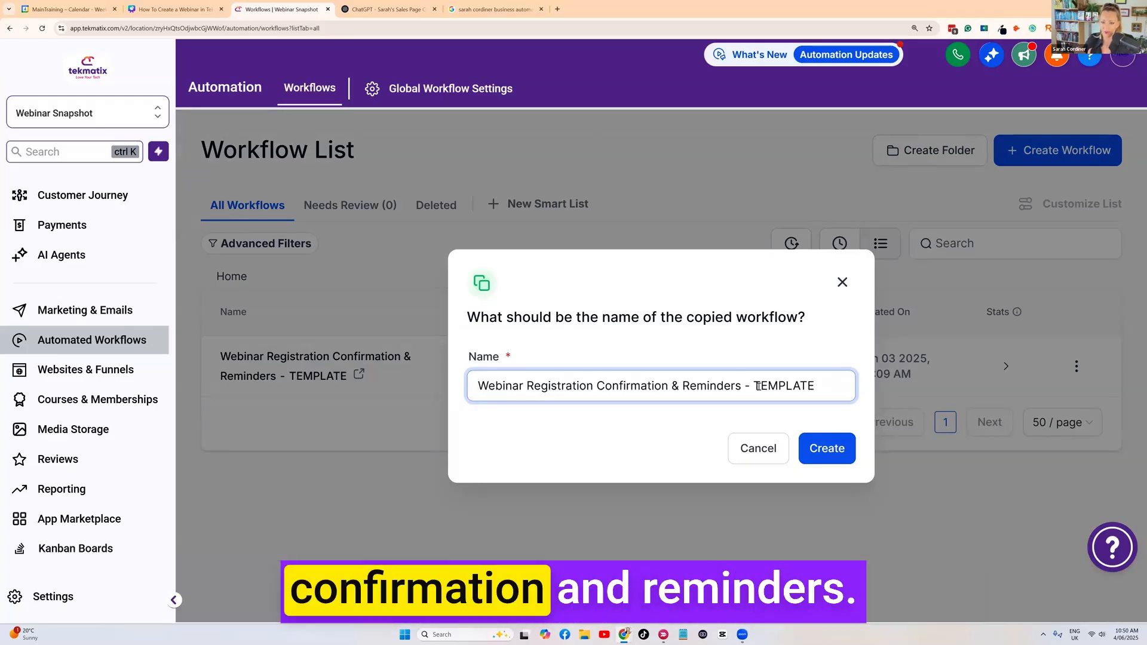
left_click_drag(755, 385, 822, 383)
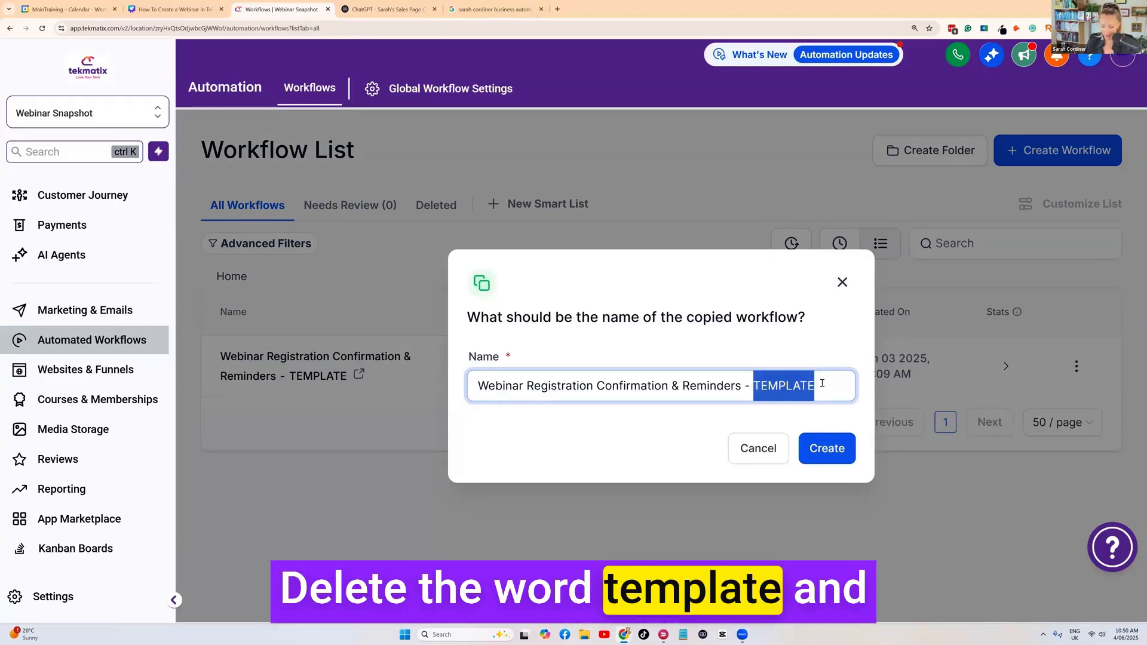
type("manifestation")
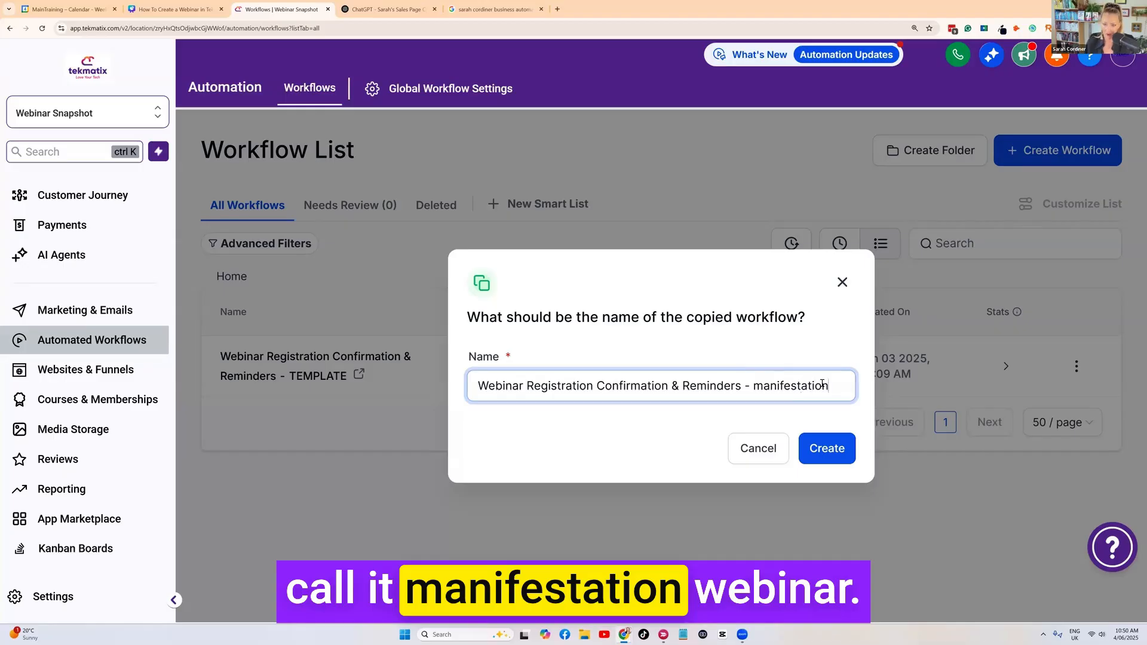
left_click(828, 448)
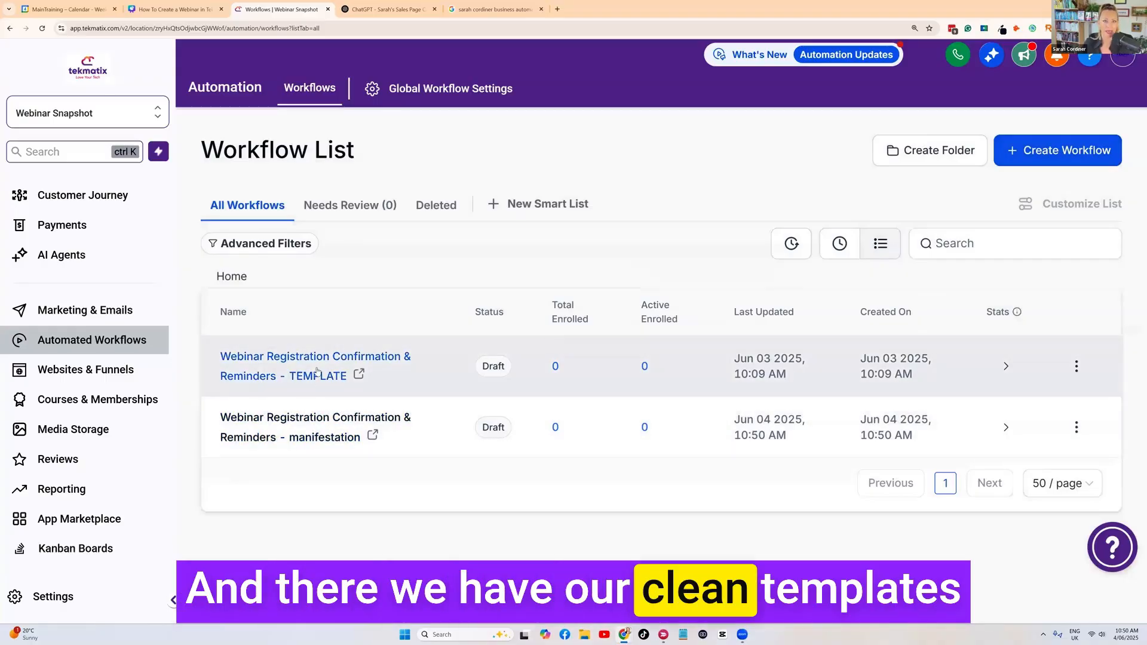
Open the manifestation workflow in the builder, and examine the Workflow AI assistant's options and the workflow's first actions
left_click(305, 427)
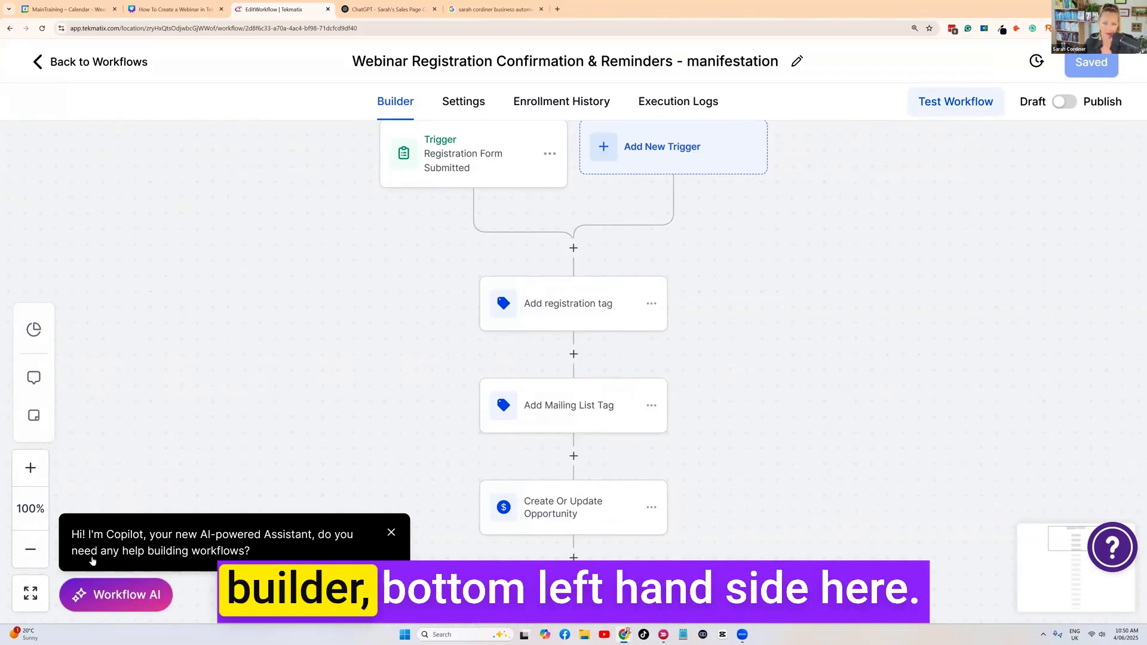
left_click(117, 596)
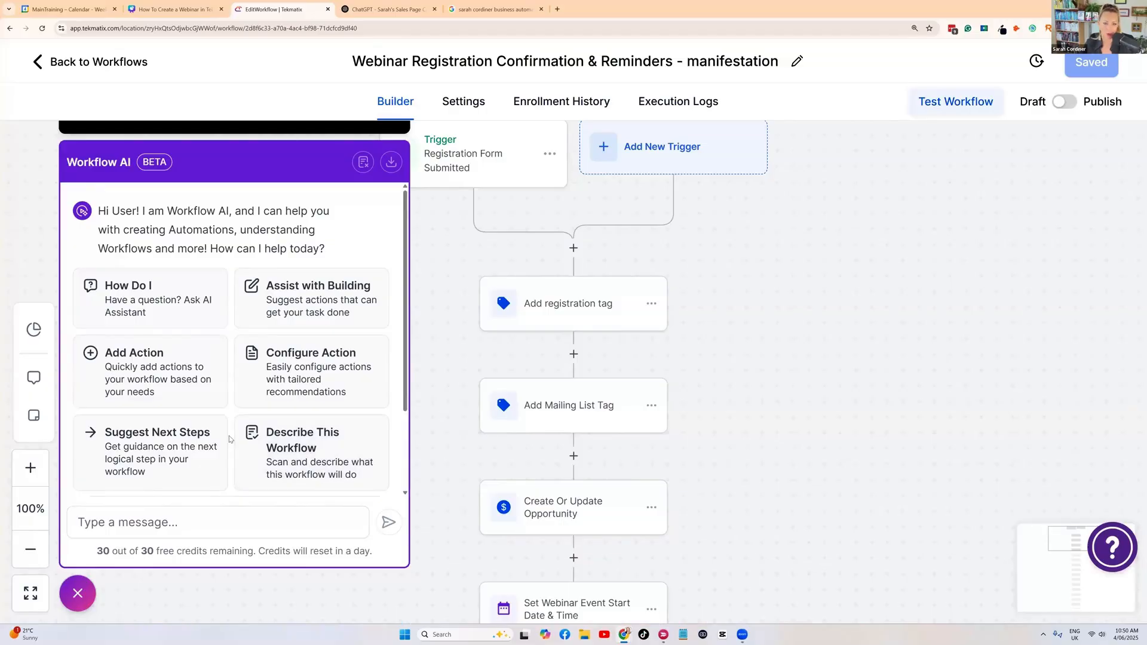
scroll(179, 430, "down", 2)
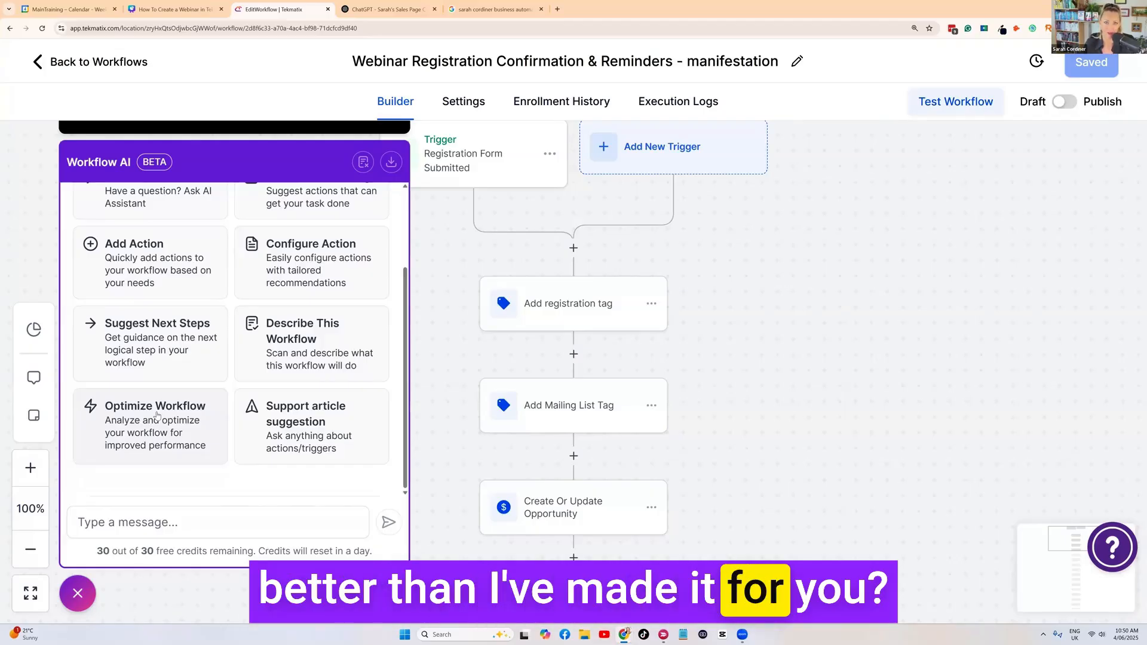
left_click(81, 593)
scroll(702, 377, "up", 1)
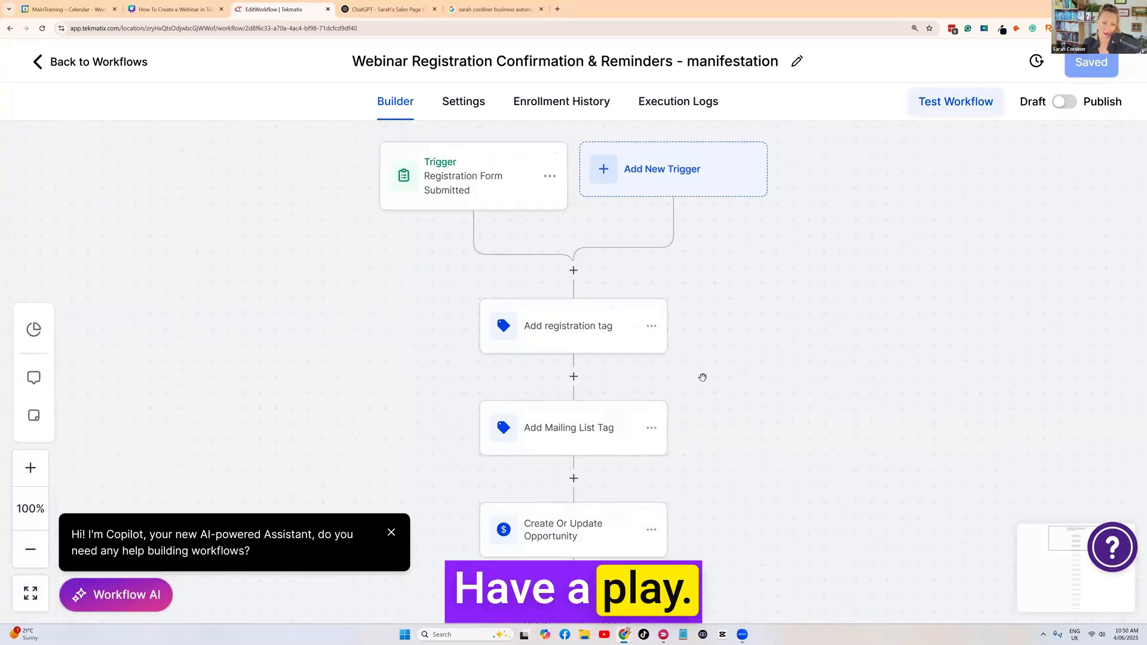
scroll(703, 377, "down", 2)
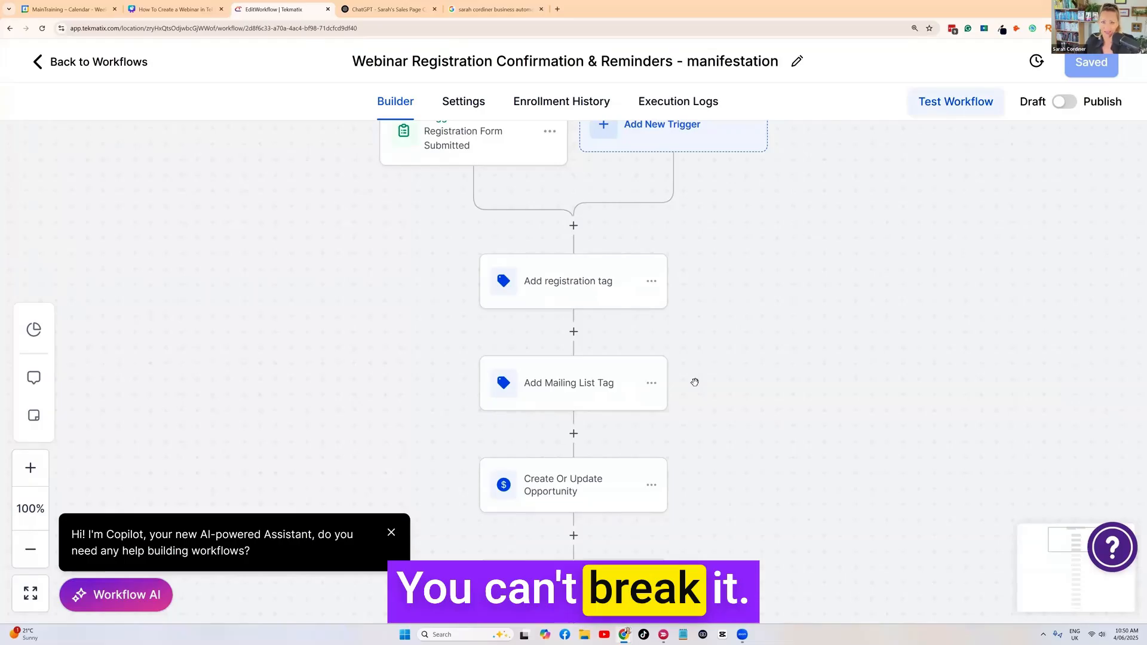
scroll(695, 382, "up", 2)
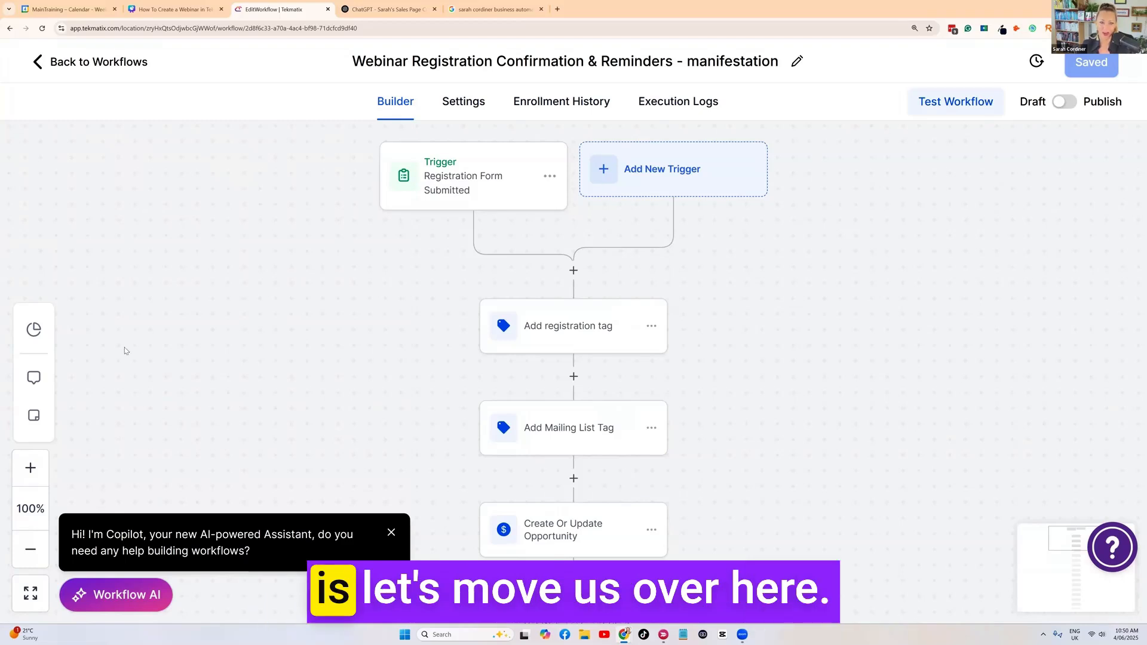
Open the Registration Form Submitted trigger, and review the free webinar funnel set-up slide in the Canva presentation
left_click(461, 194)
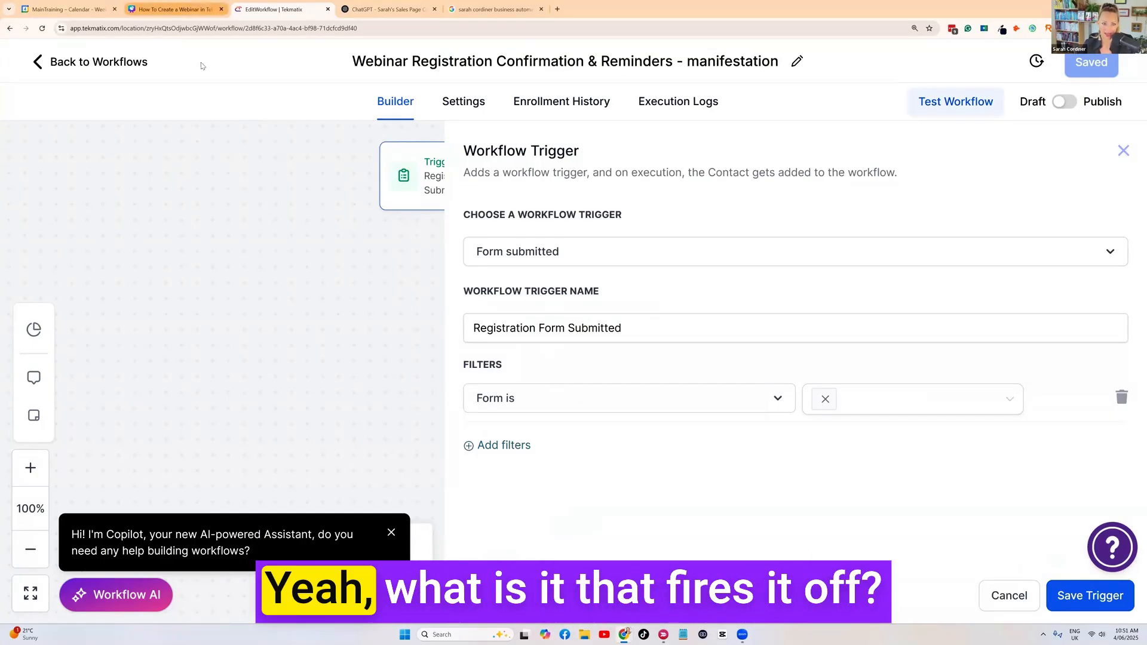
left_click(175, 9)
scroll(328, 178, "up", 8)
scroll(325, 177, "up", 20)
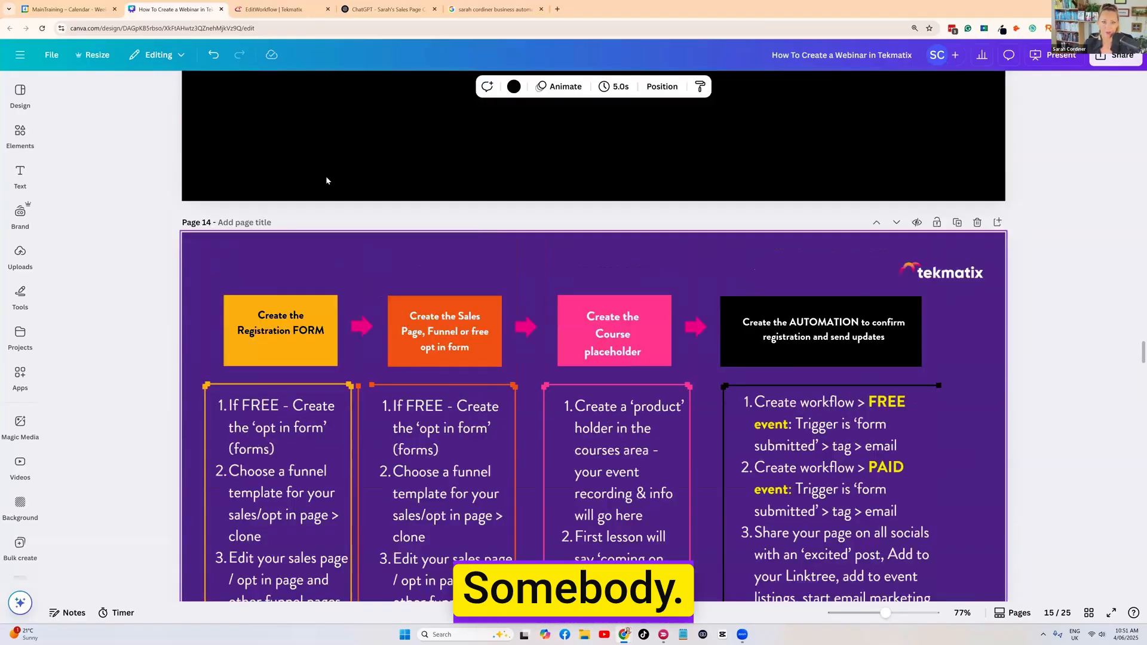
scroll(321, 177, "up", 15)
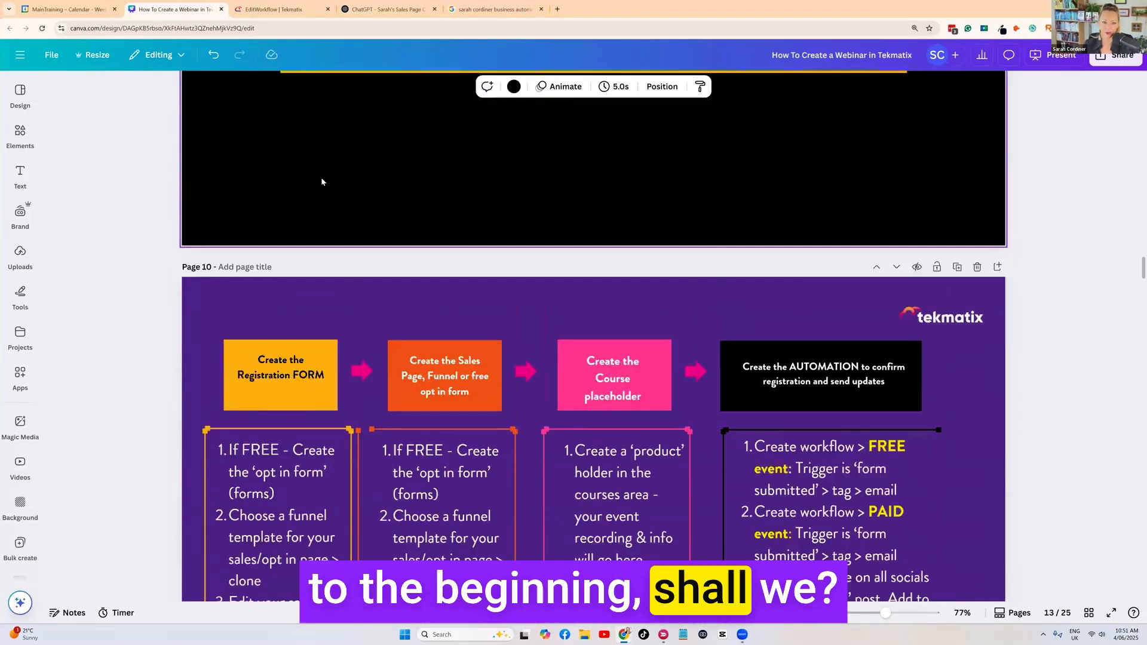
scroll(619, 264, "up", 4)
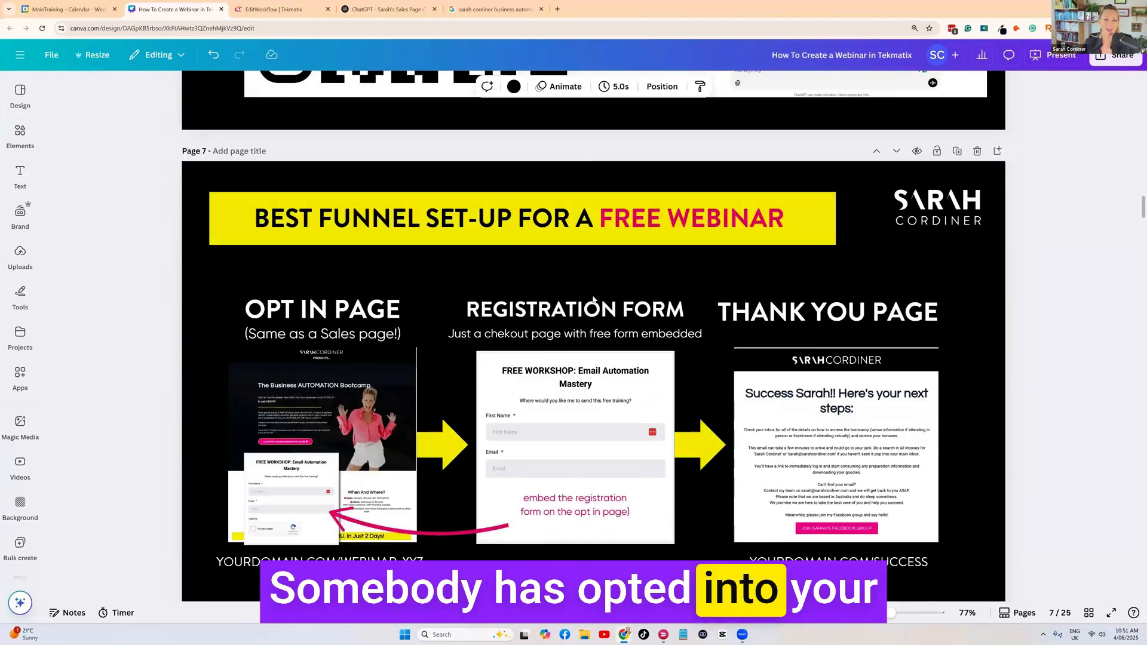
scroll(594, 302, "down", 1)
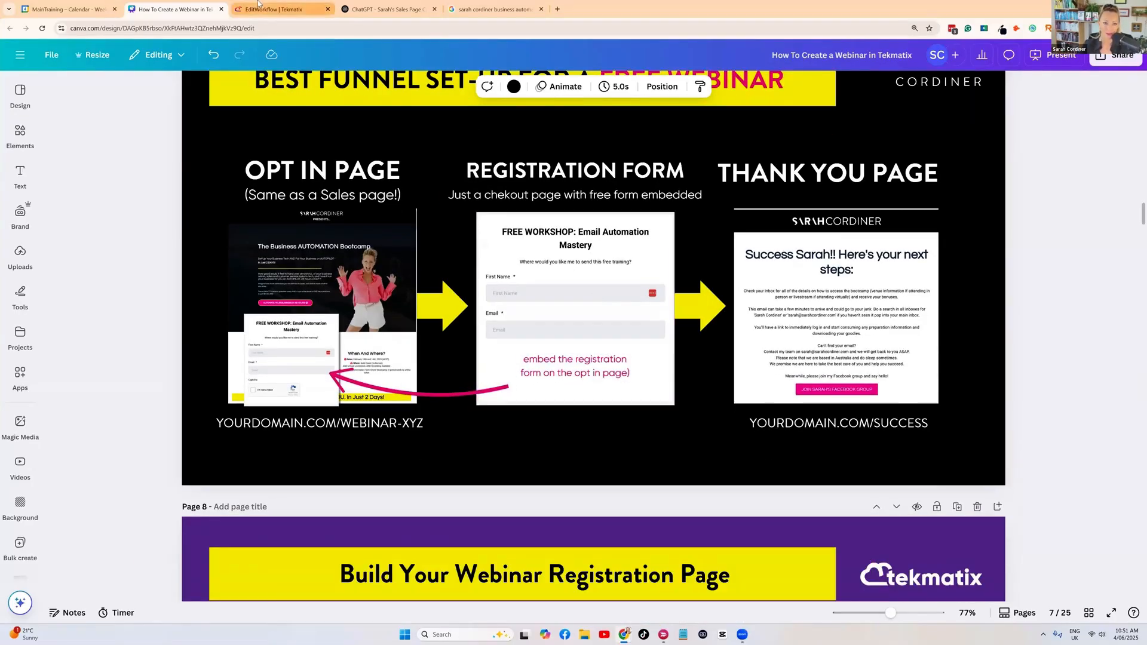
Return to the Tekmatix workflow and add "Webinar Registration Form - Manifestation" to the trigger's form filter, saving the trigger
left_click(274, 8)
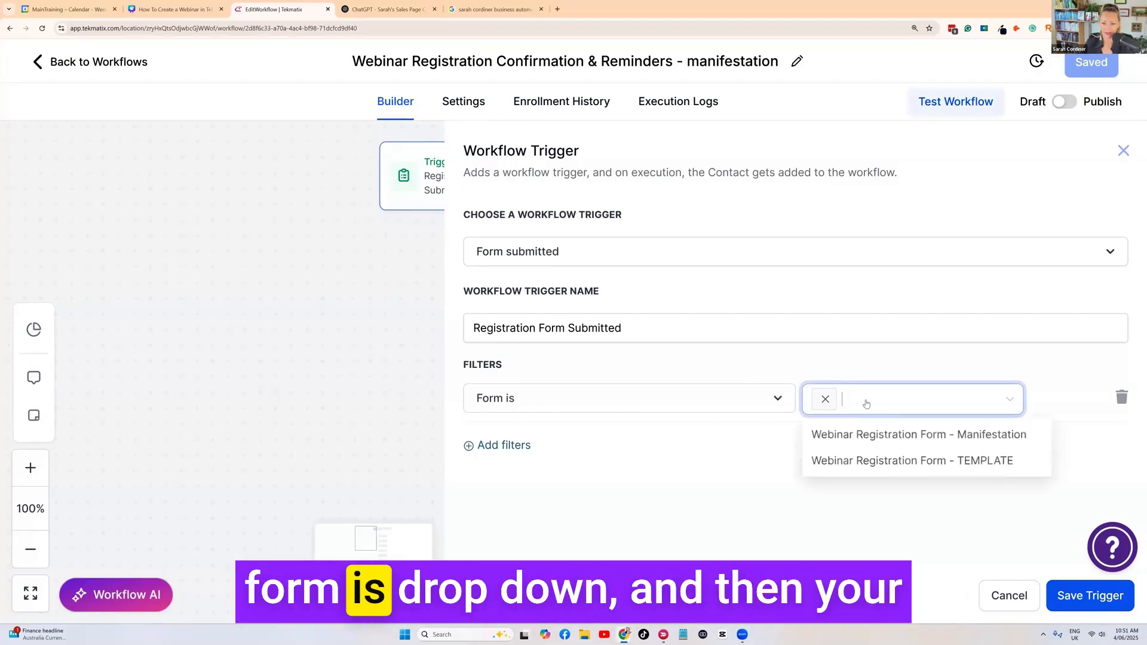
left_click(961, 437)
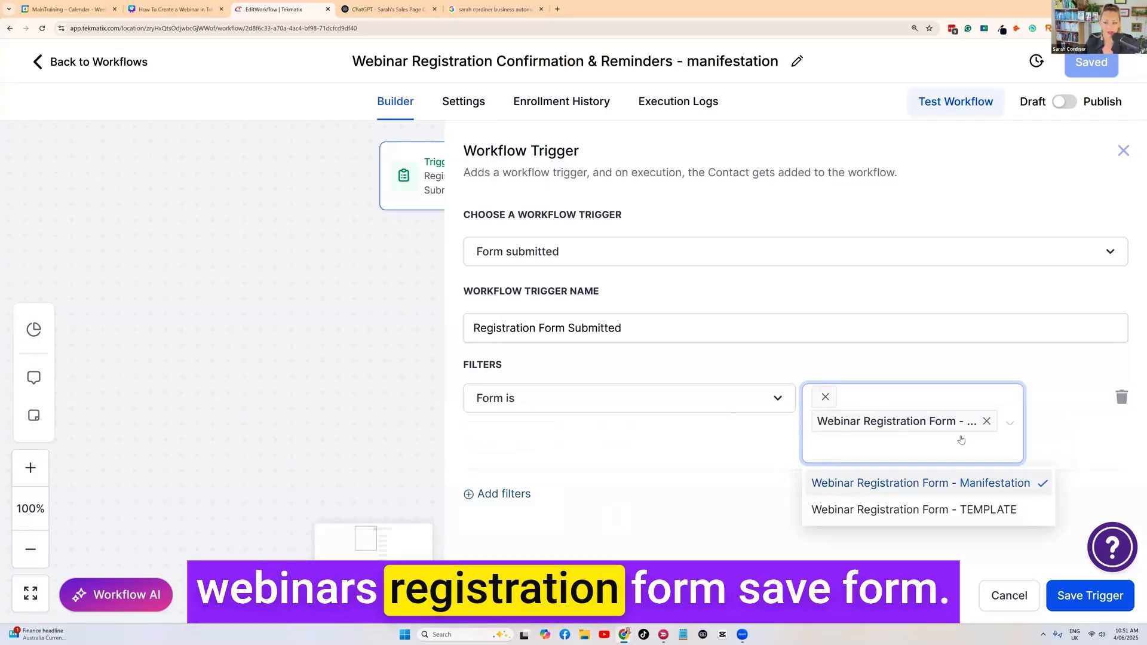
left_click(1080, 607)
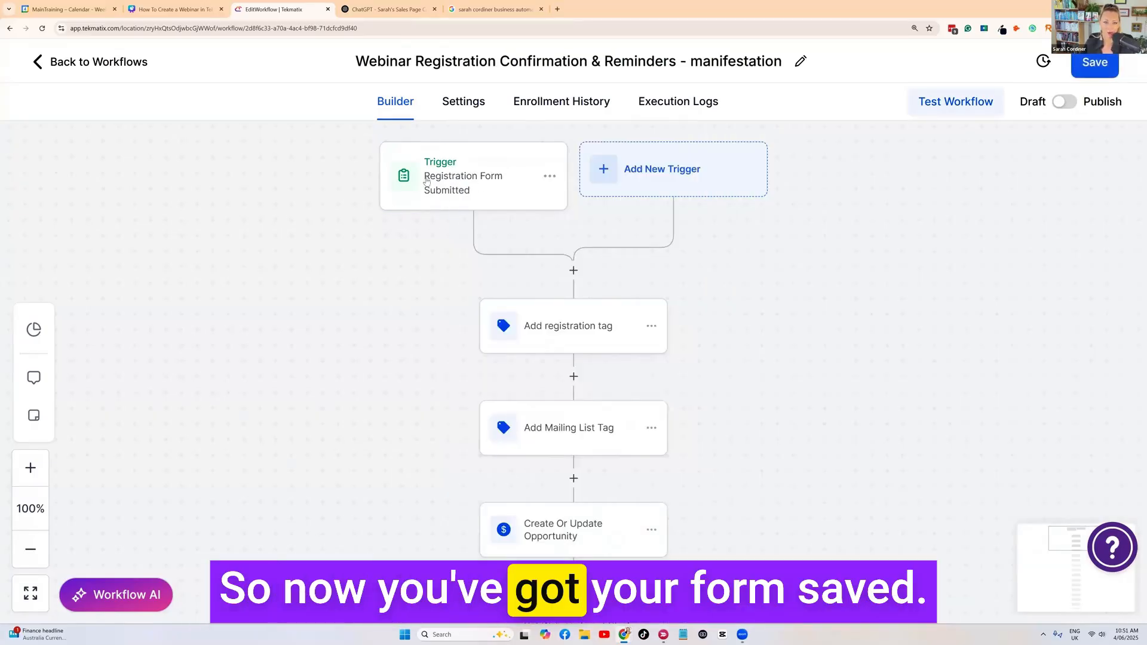
Create the new tag "manifestation webinar" in the Add registration tag action alongside webinar-registrant, and save the action
scroll(572, 259, "down", 1)
scroll(572, 259, "up", 1)
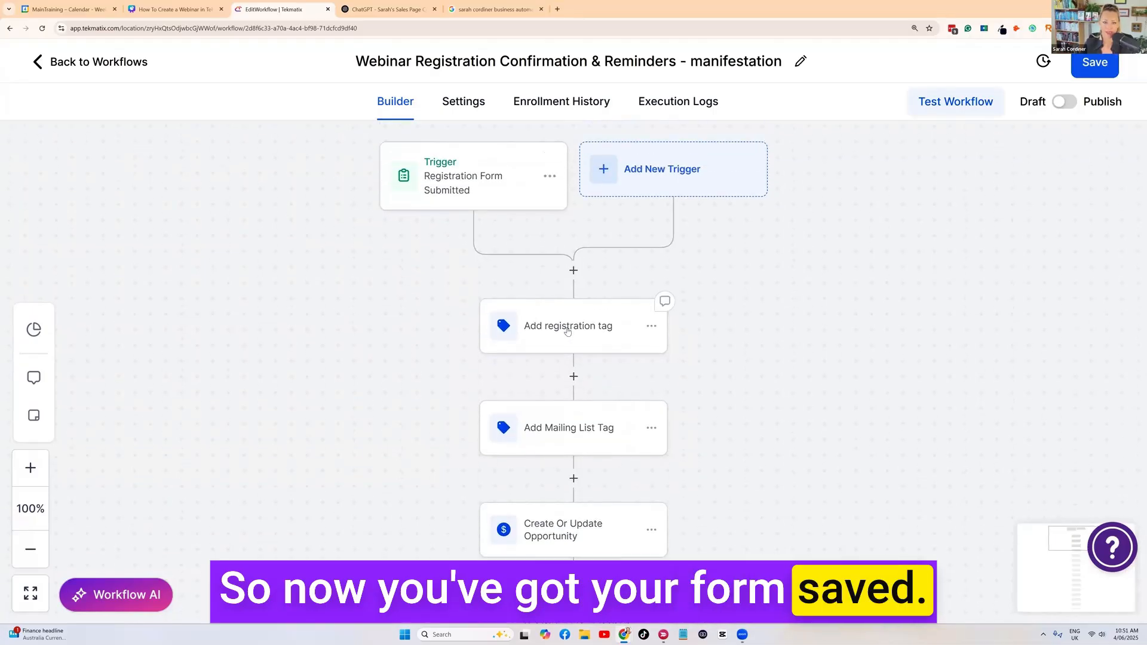
left_click(567, 331)
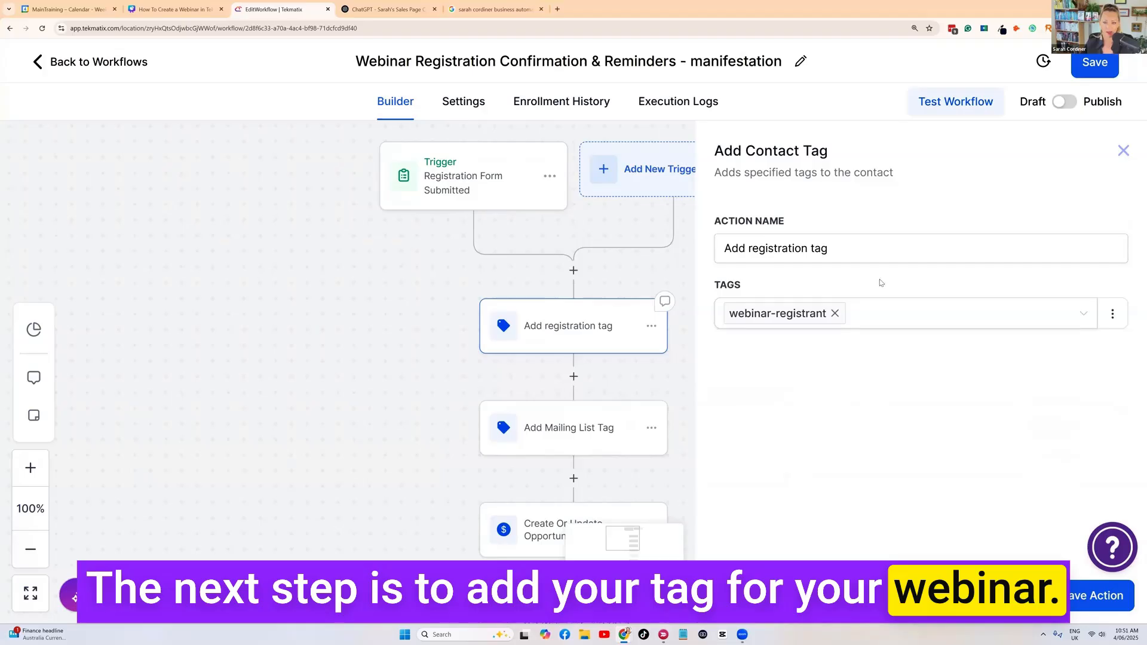
left_click(882, 315)
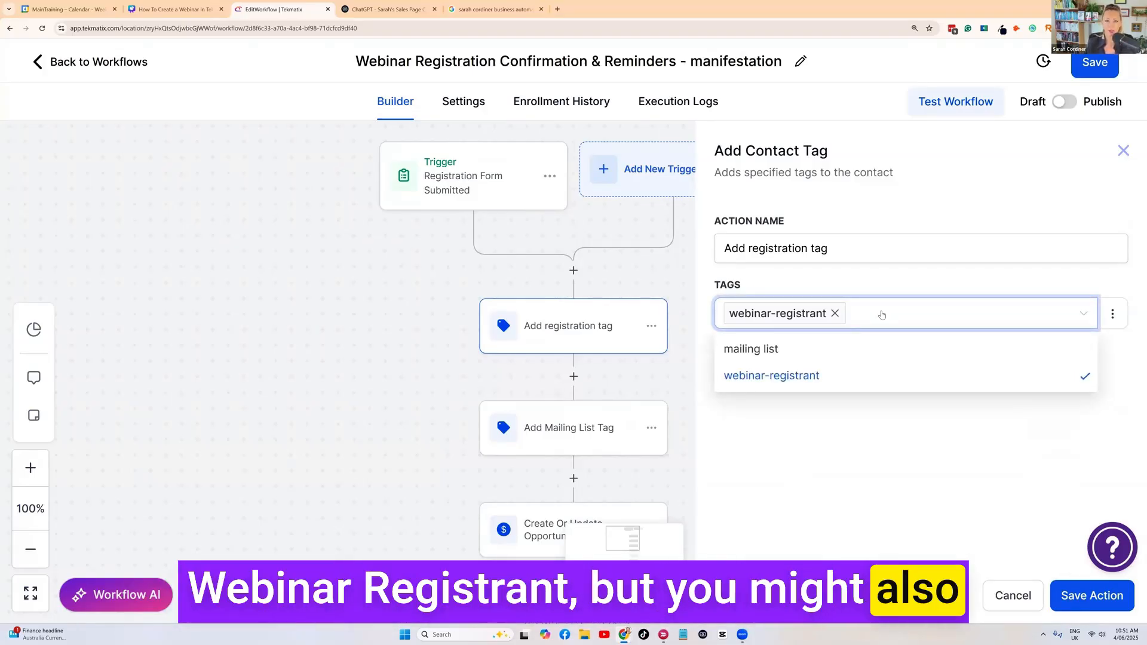
type("m")
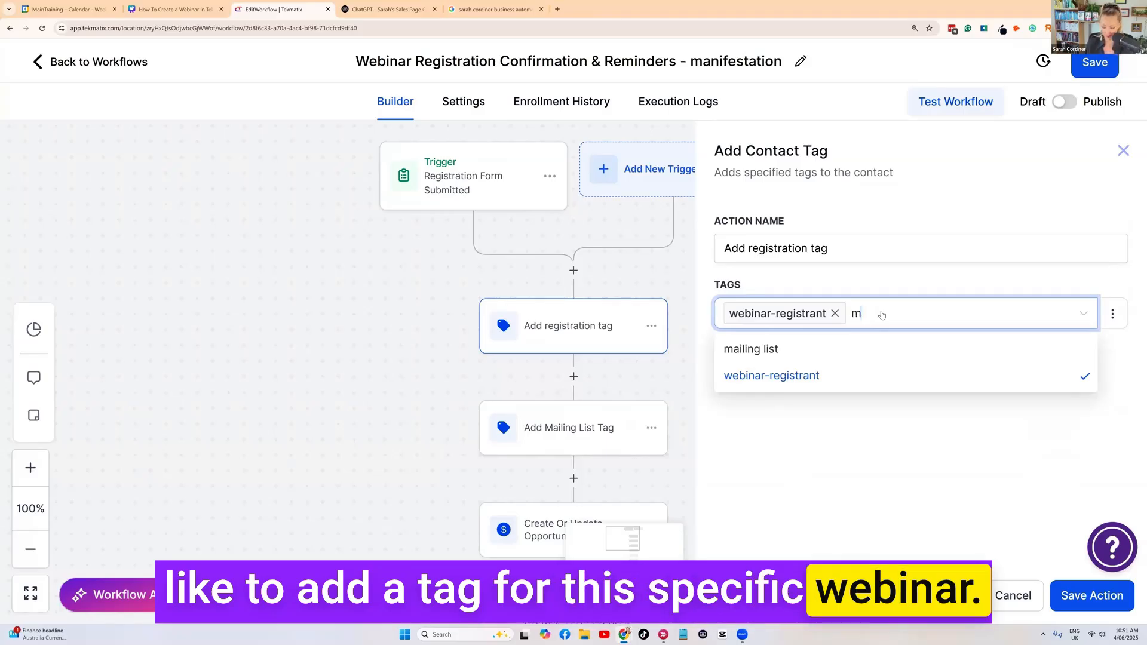
type("anifestation")
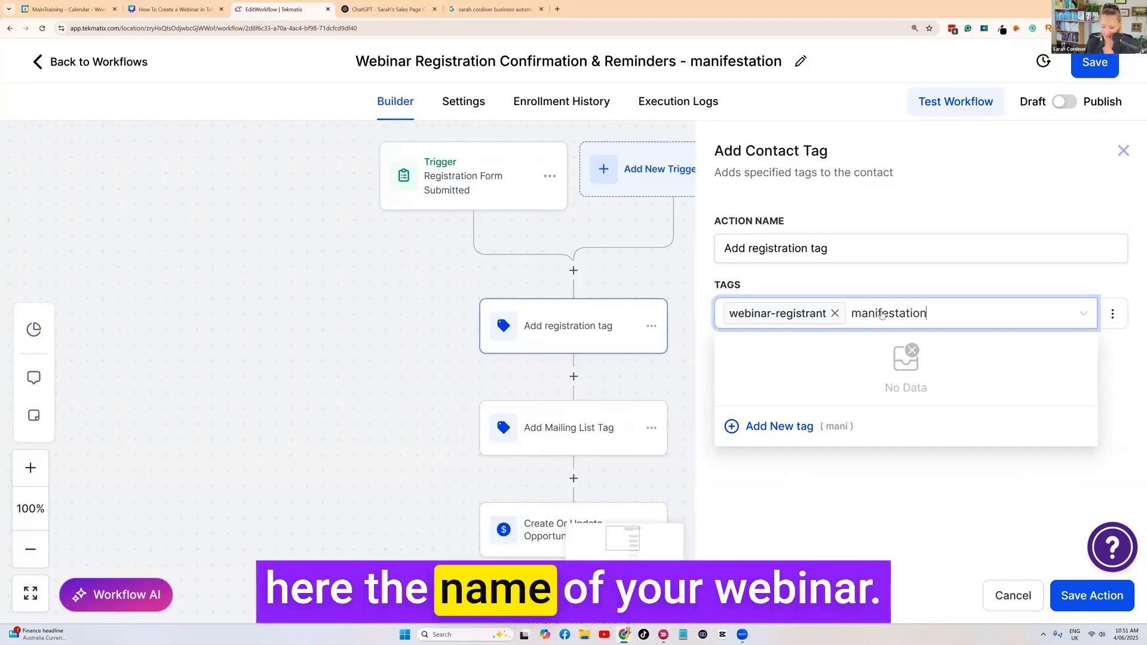
type(" webinar")
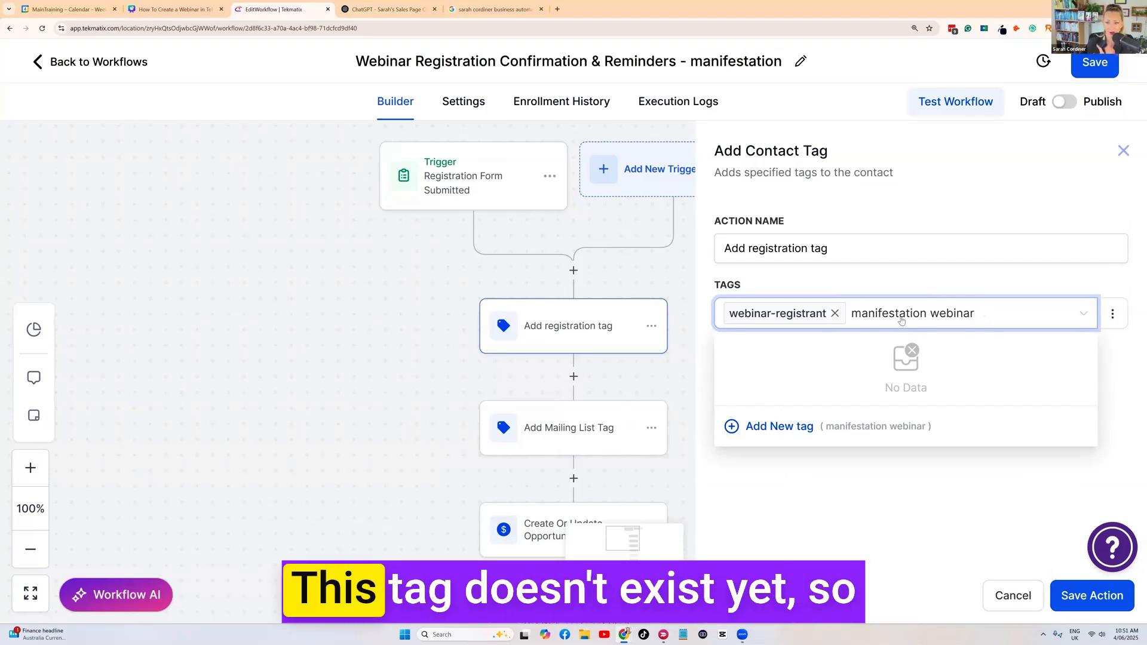
left_click(769, 427)
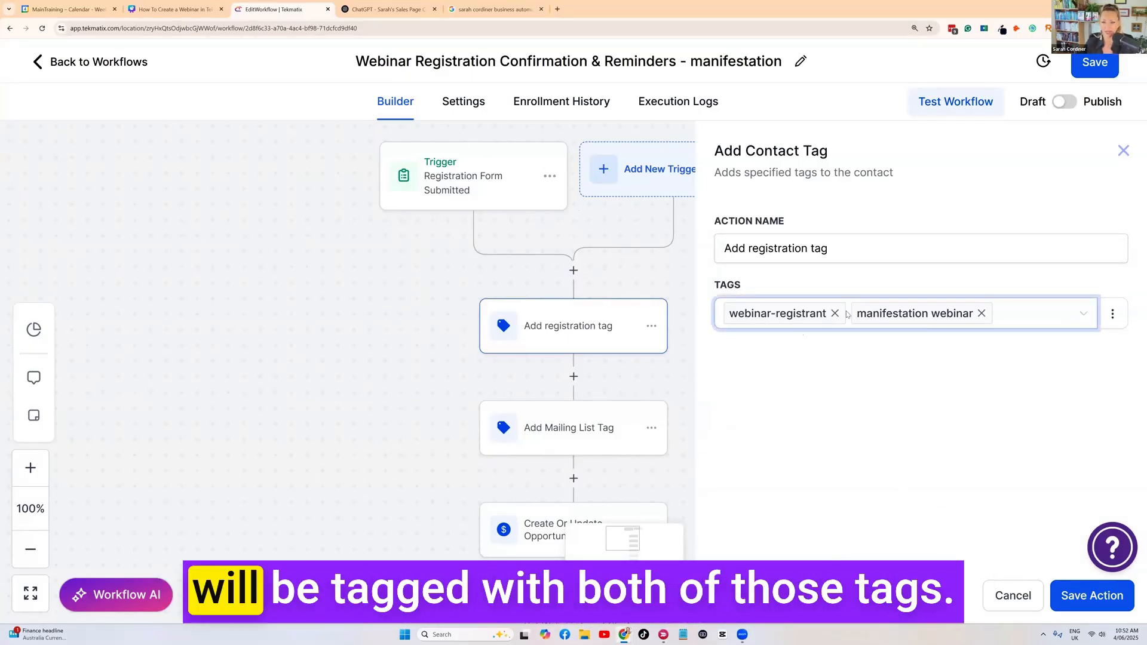
left_click(1081, 595)
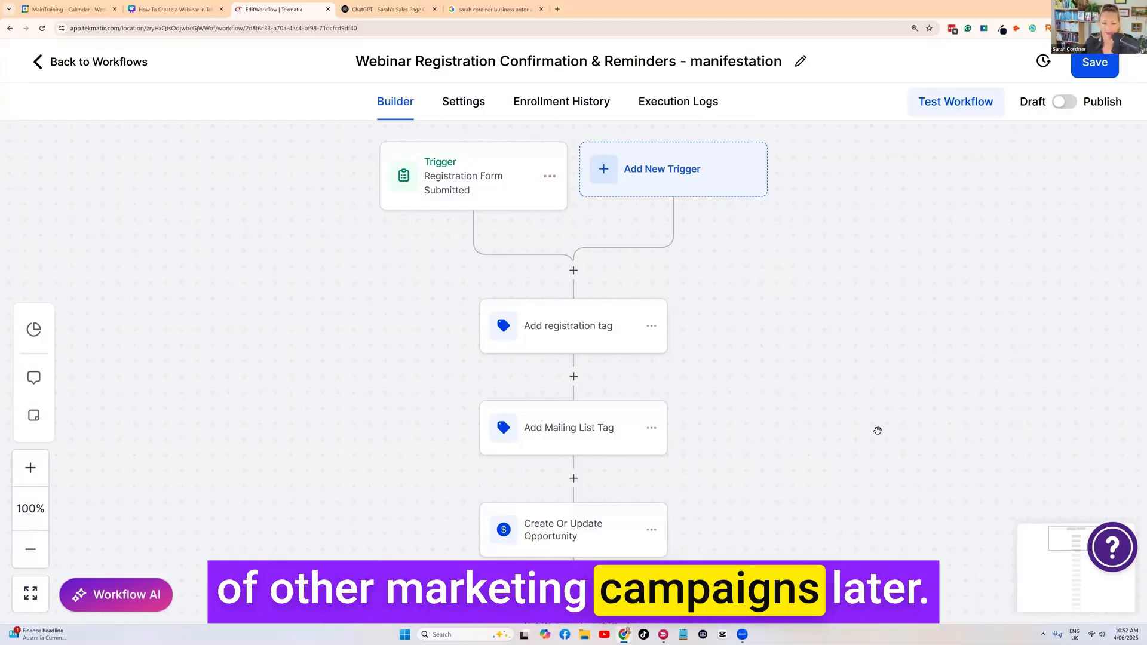
Check the tag in the Add Mailing List Tag action and save the action with "mailing list"
scroll(669, 391, "down", 1)
left_click(565, 407)
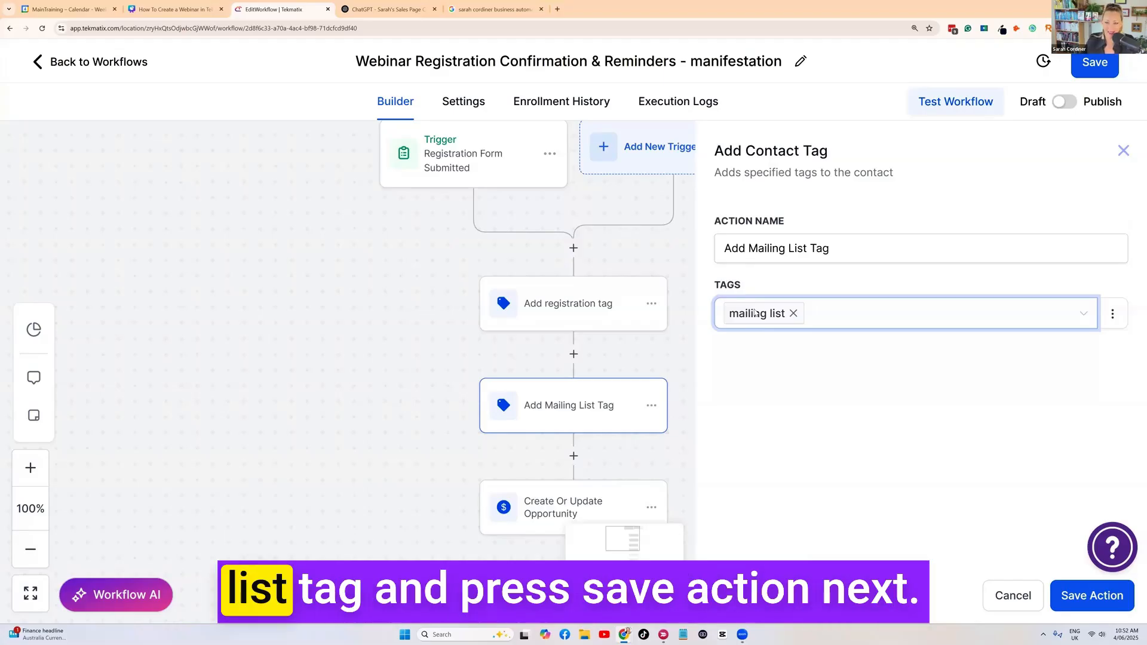
left_click(1063, 600)
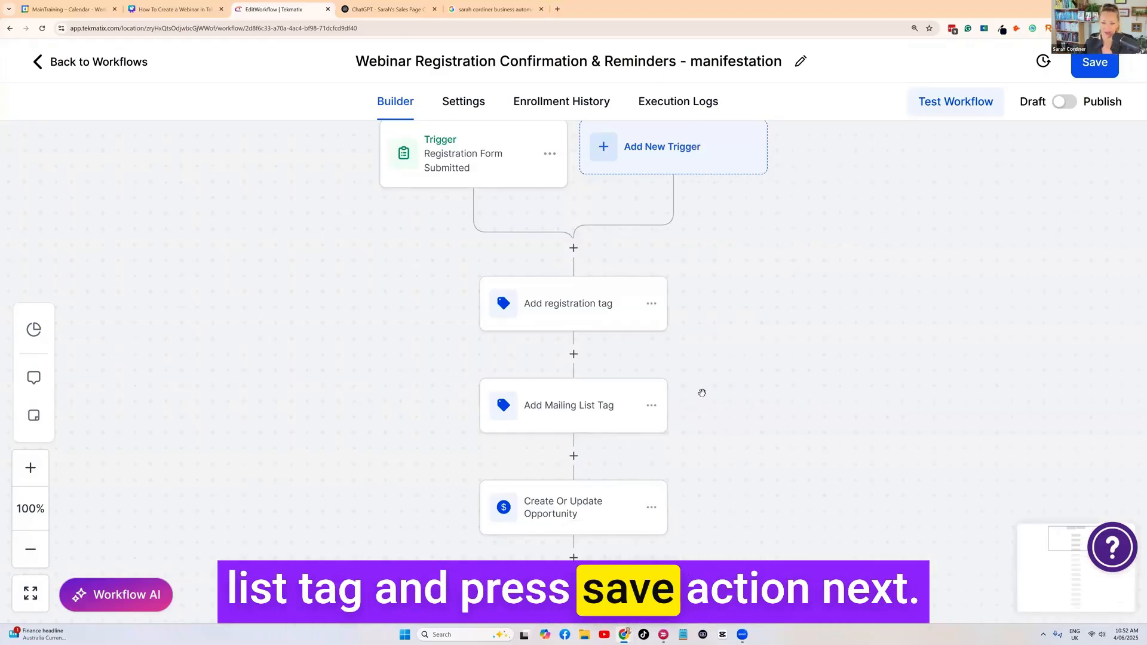
Open the Create Or Update Opportunity action and examine its deprecation notice, pipeline settings and opportunity fields
scroll(566, 404, "up", 5)
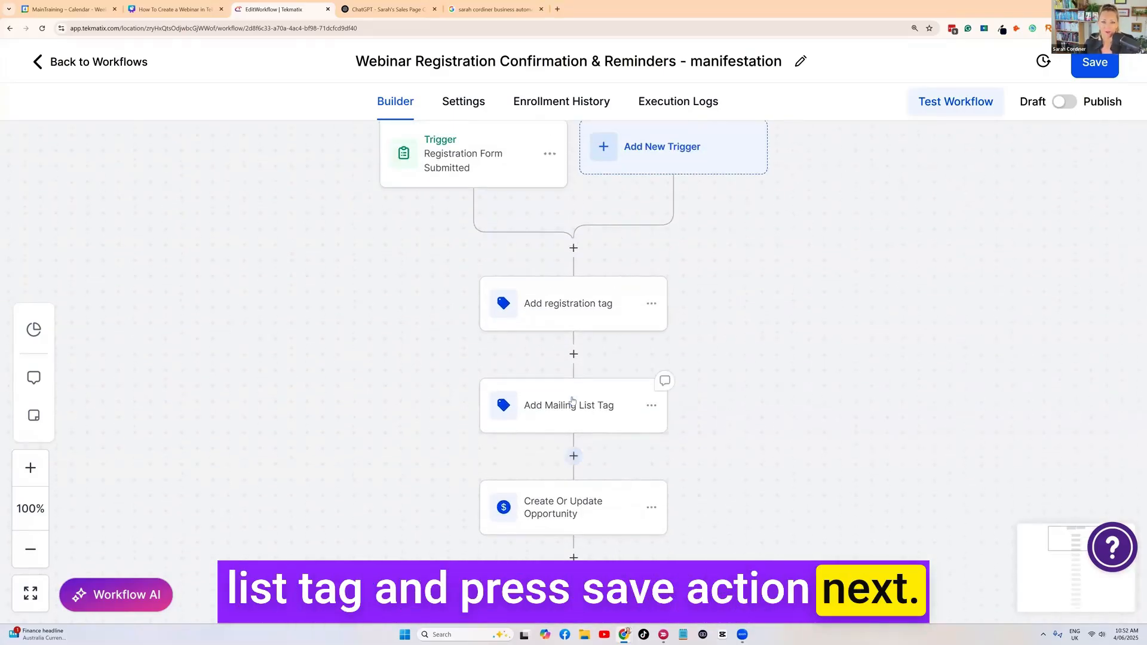
scroll(571, 404, "down", 2)
scroll(584, 469, "up", 1)
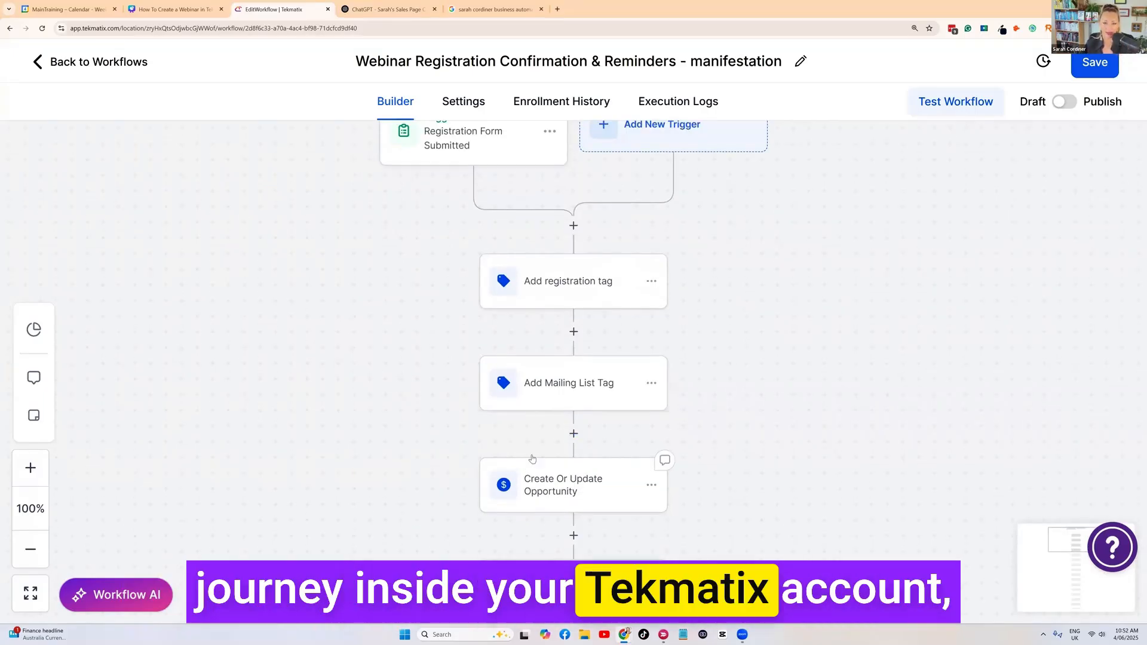
scroll(572, 465, "down", 3)
left_click(569, 414)
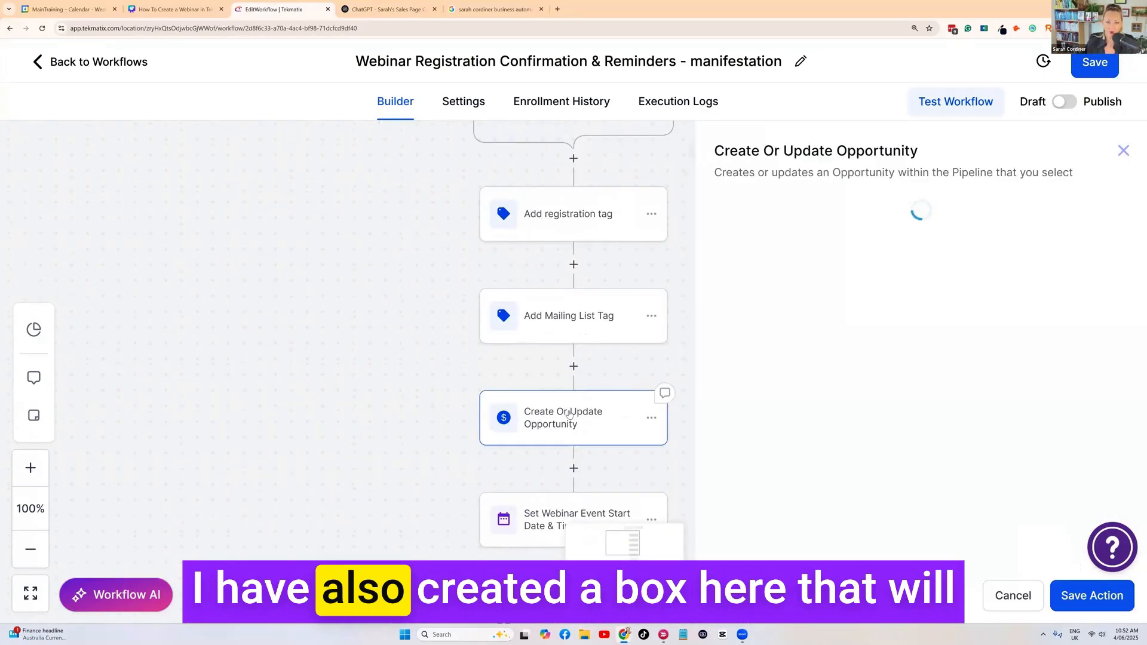
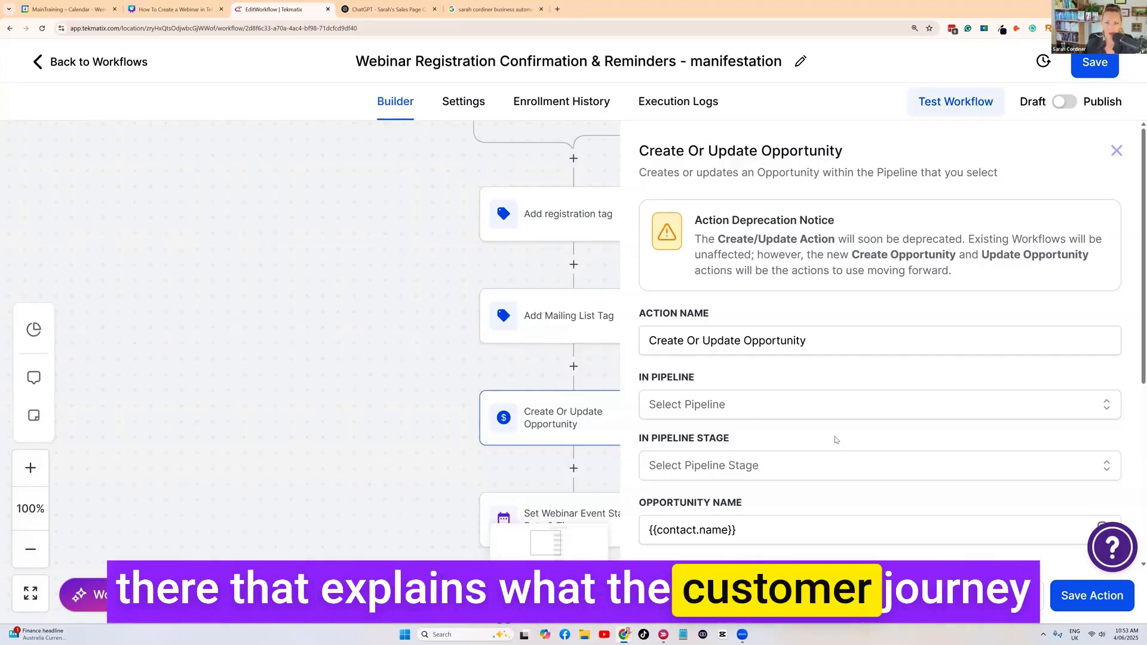
scroll(878, 366, "down", 4)
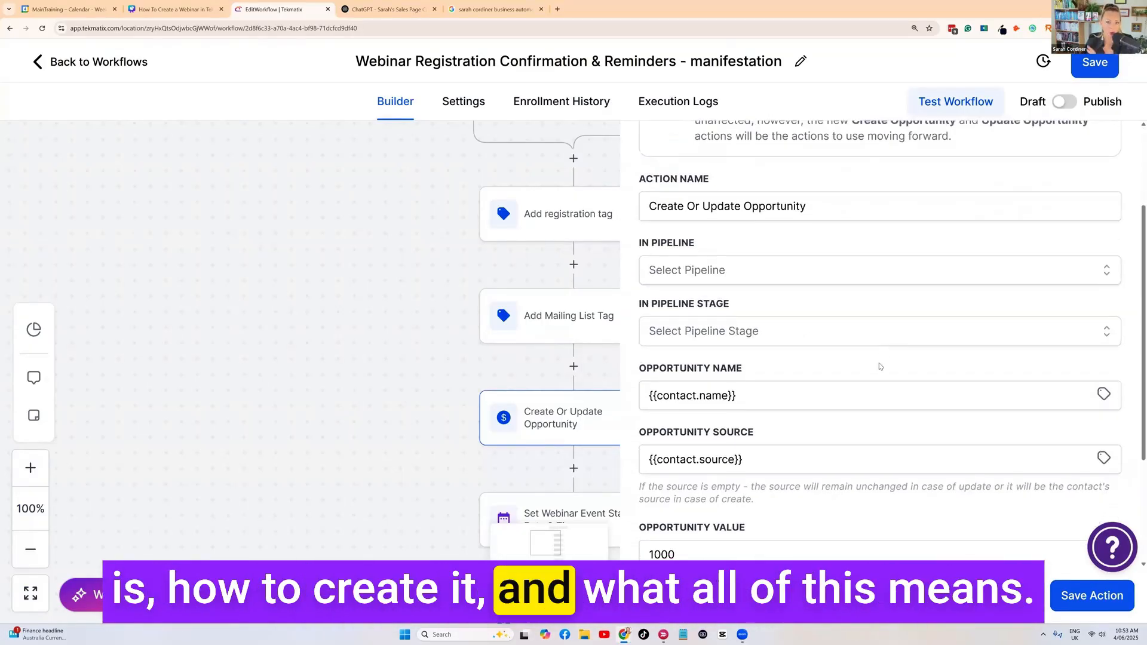
scroll(878, 366, "up", 3)
scroll(877, 366, "up", 1)
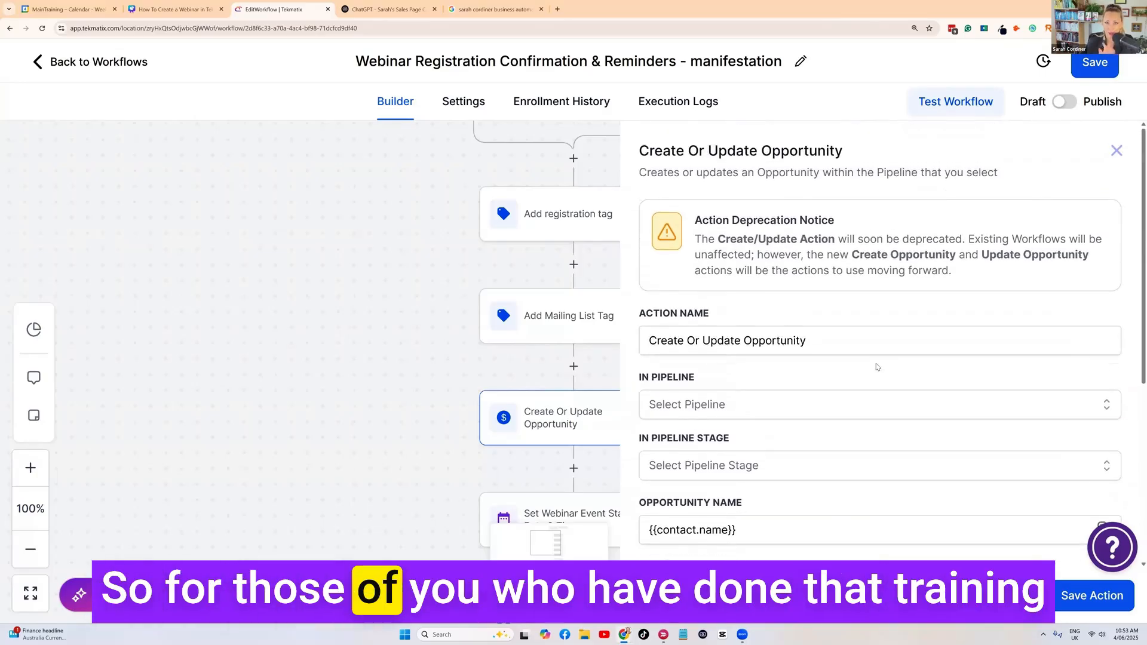
scroll(878, 366, "down", 1)
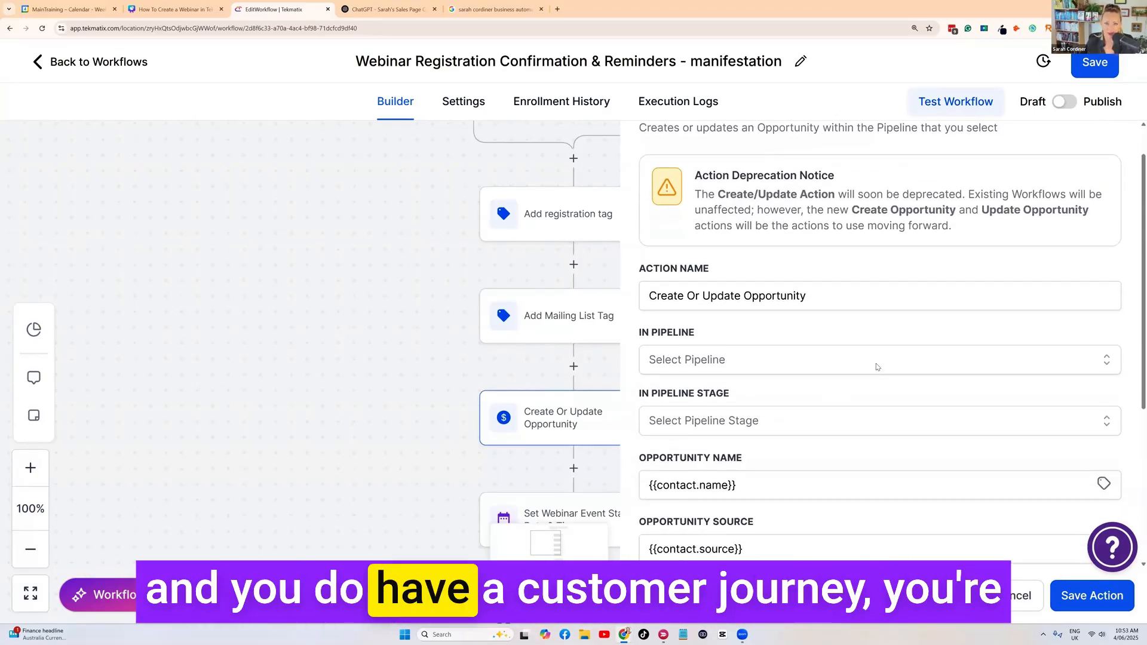
scroll(875, 365, "down", 3)
scroll(873, 358, "up", 2)
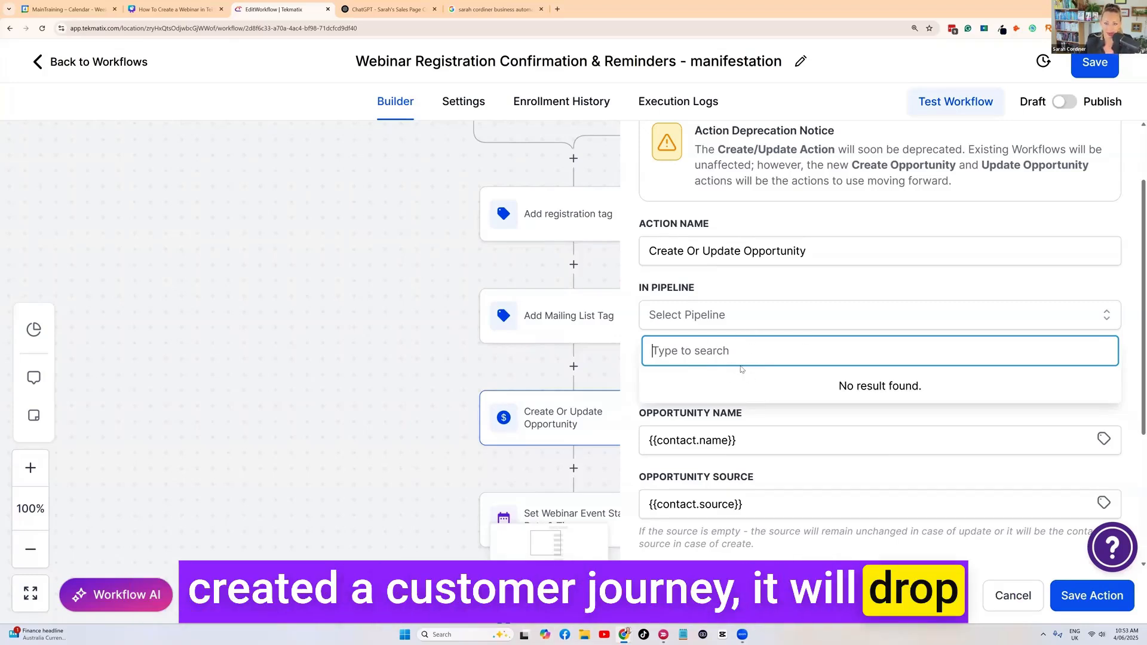
Check which pipeline stages can be chosen for the opportunity, leaving the stage unselected
left_click(721, 379)
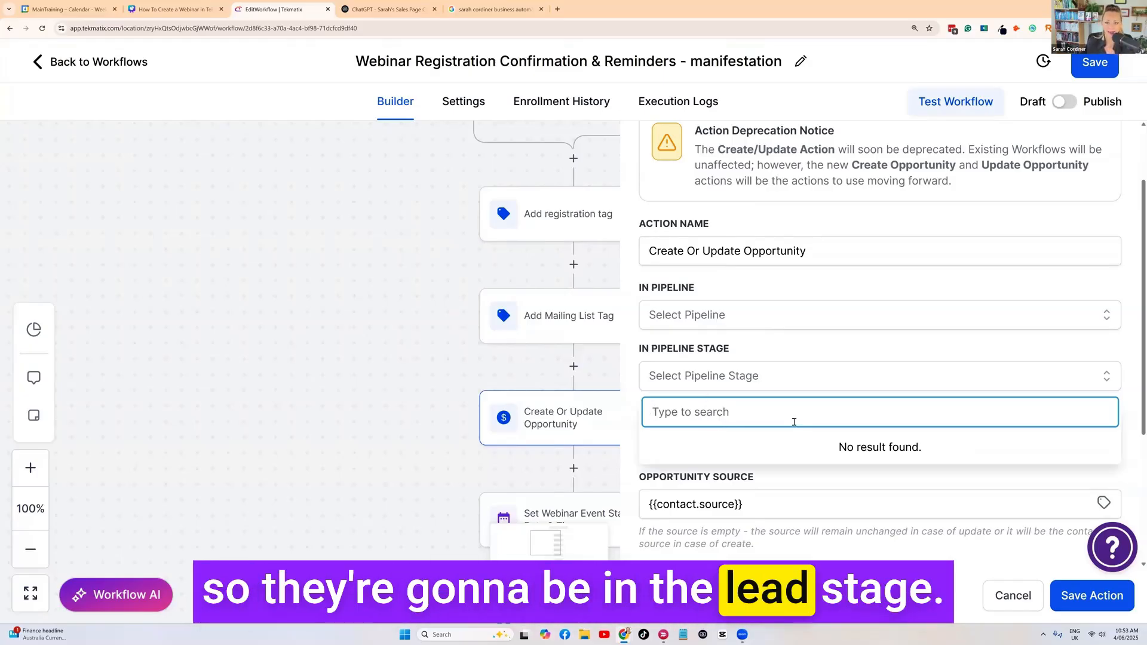
left_click(796, 347)
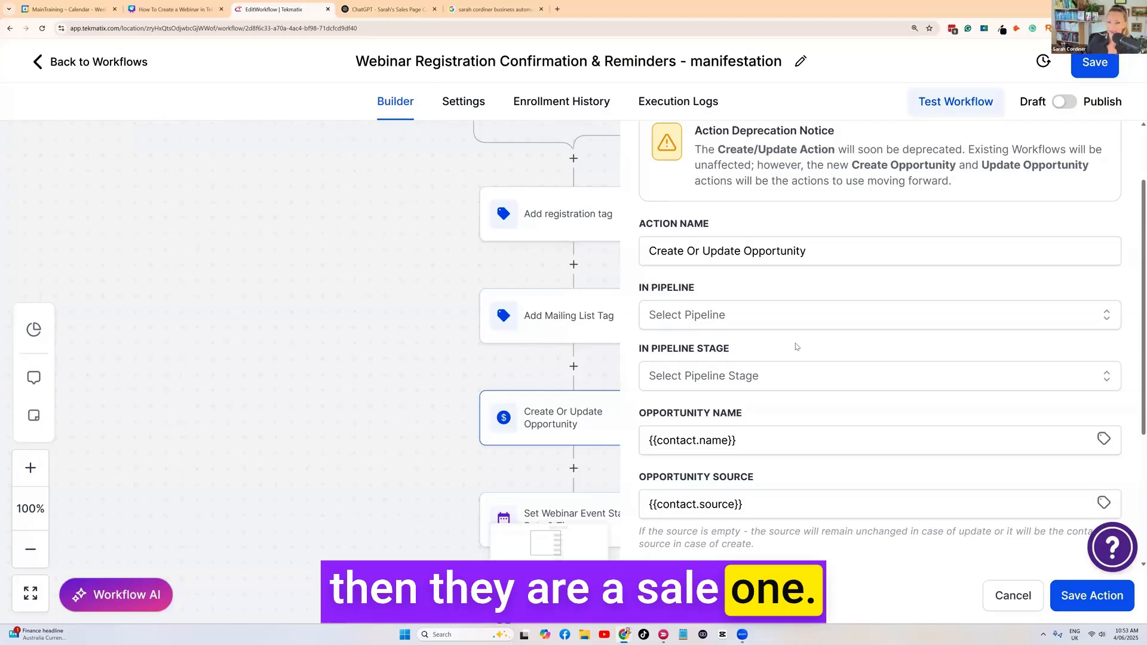
left_click(703, 387)
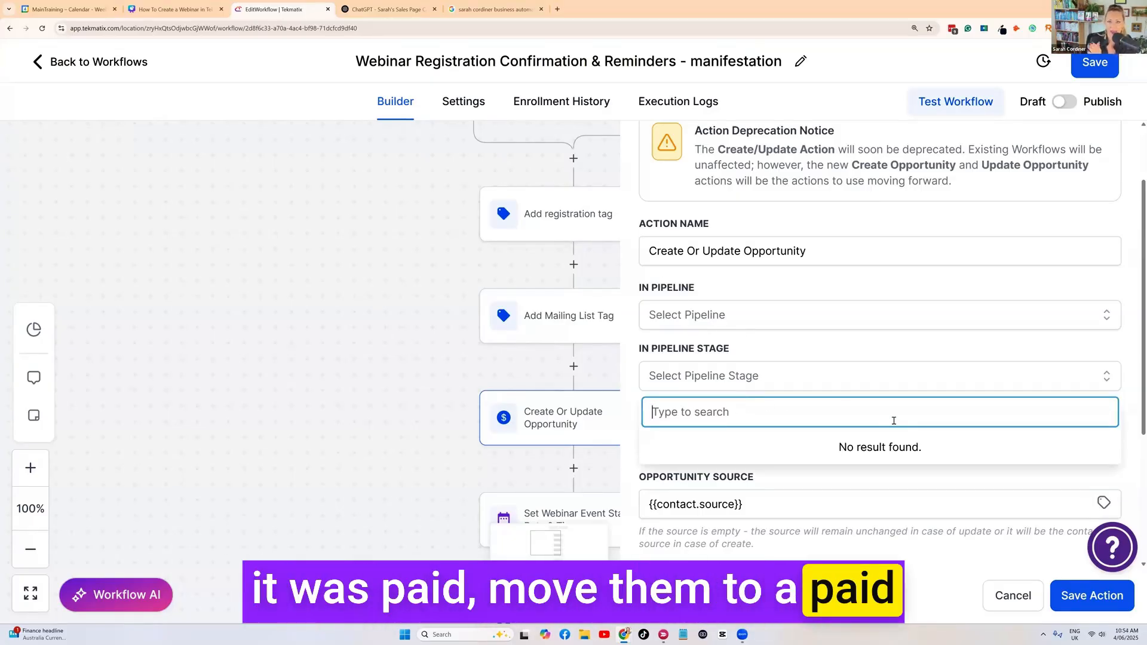
left_click(892, 358)
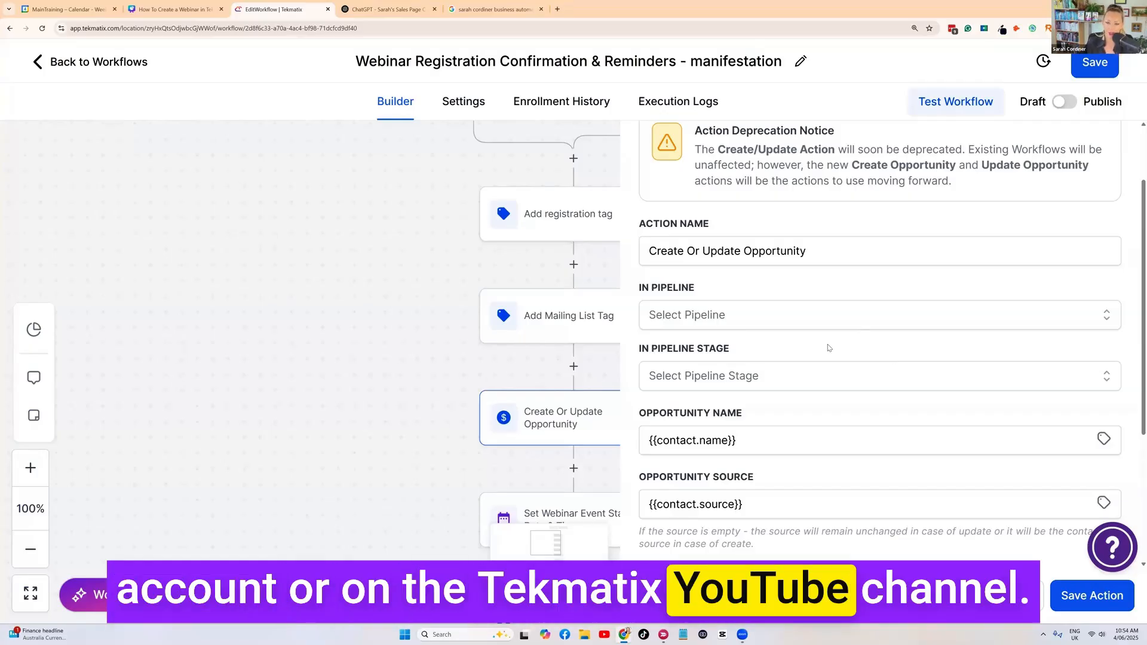
Review the opportunity's name, source, value and status fields without editing them
scroll(858, 333, "down", 2)
scroll(778, 301, "down", 2)
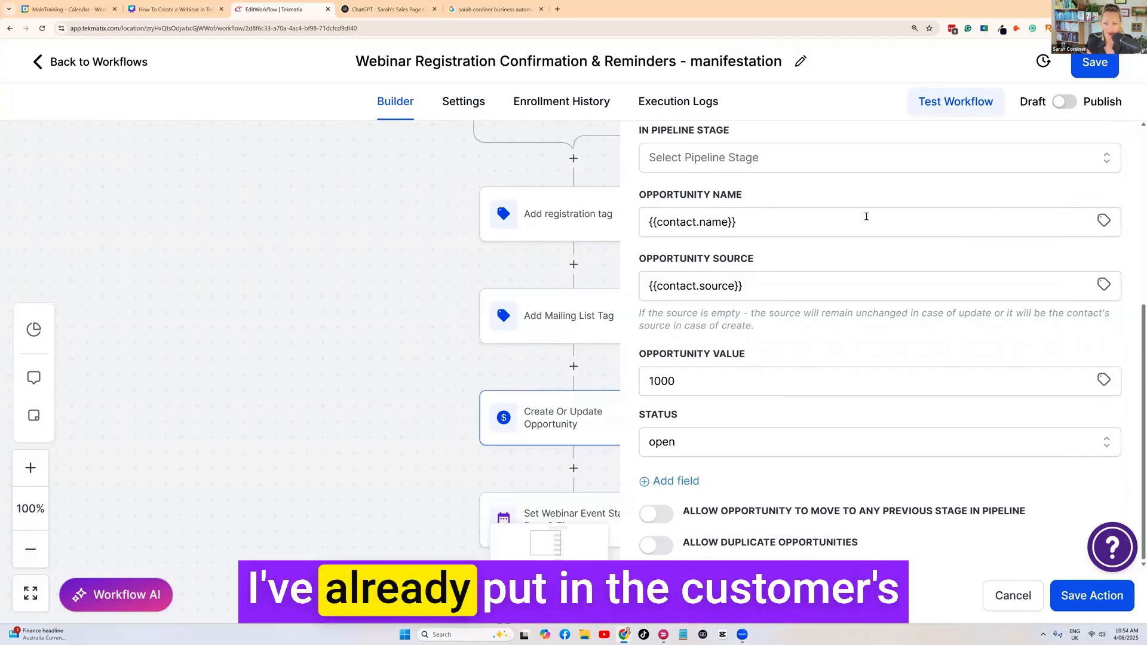
triple_click(770, 285)
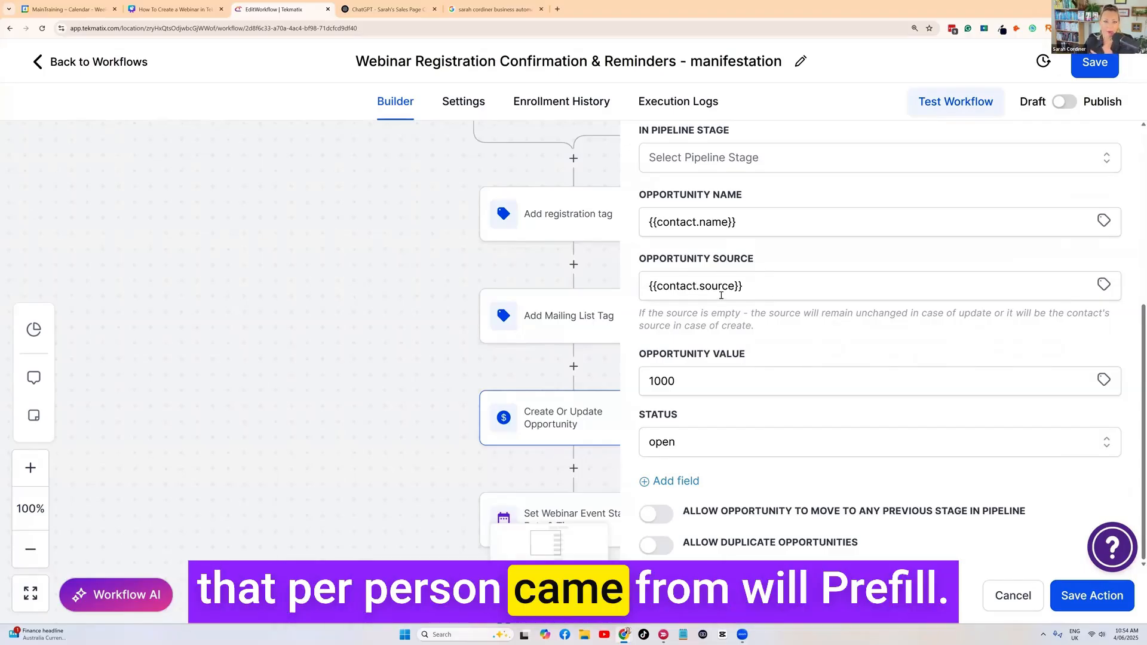
left_click(681, 381)
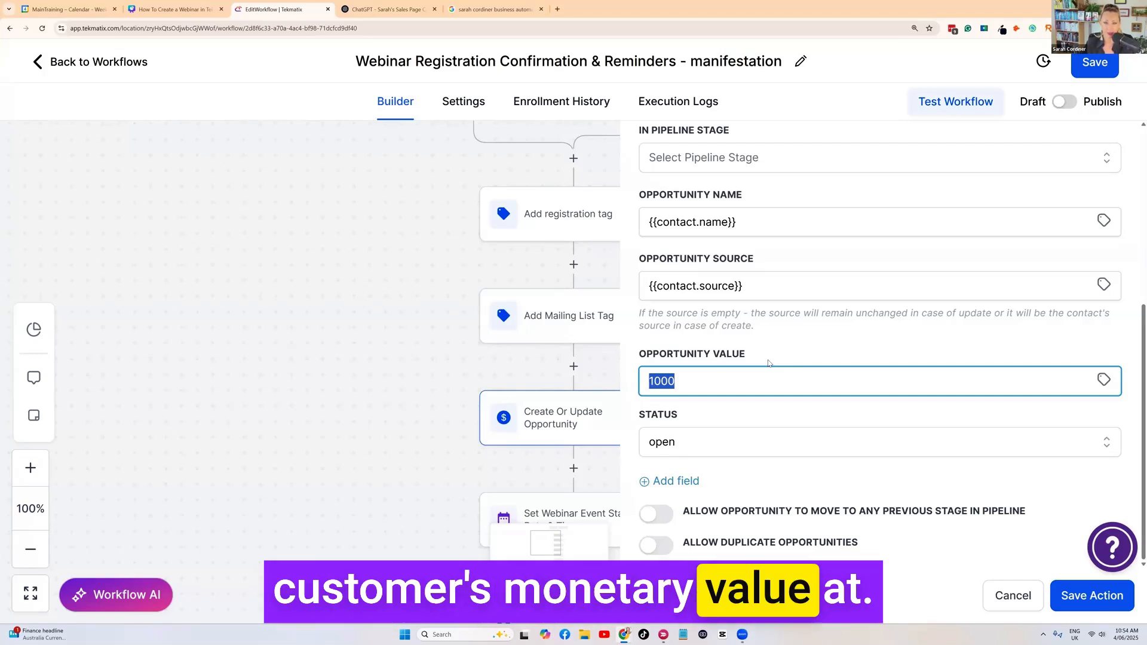
left_click_drag(705, 384, 636, 391)
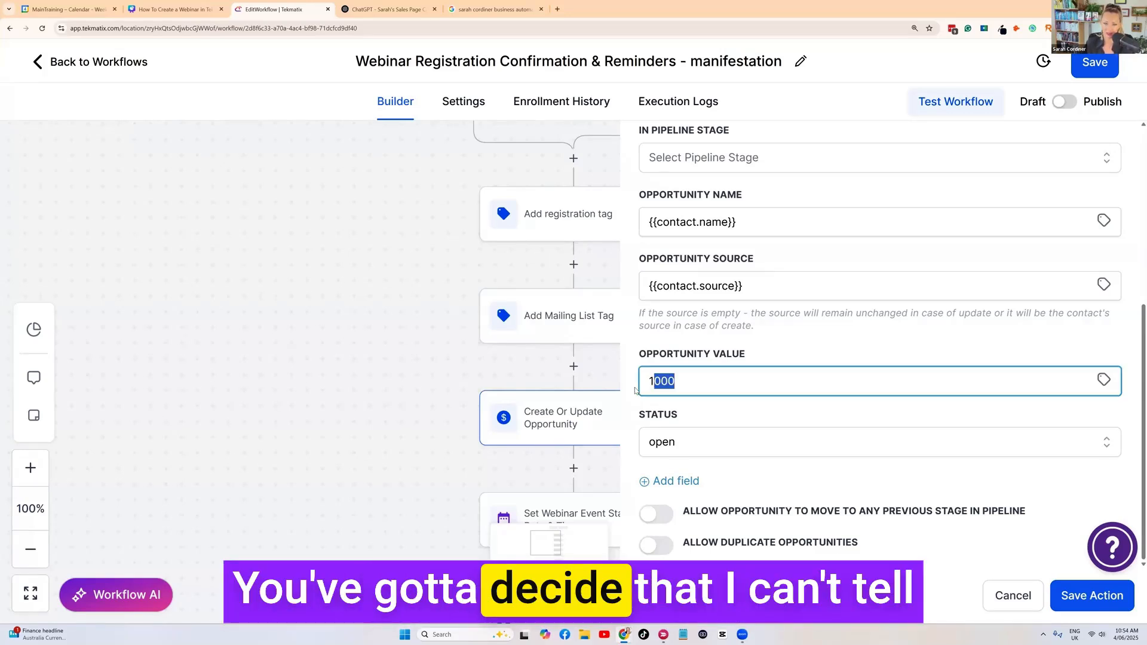
left_click(662, 338)
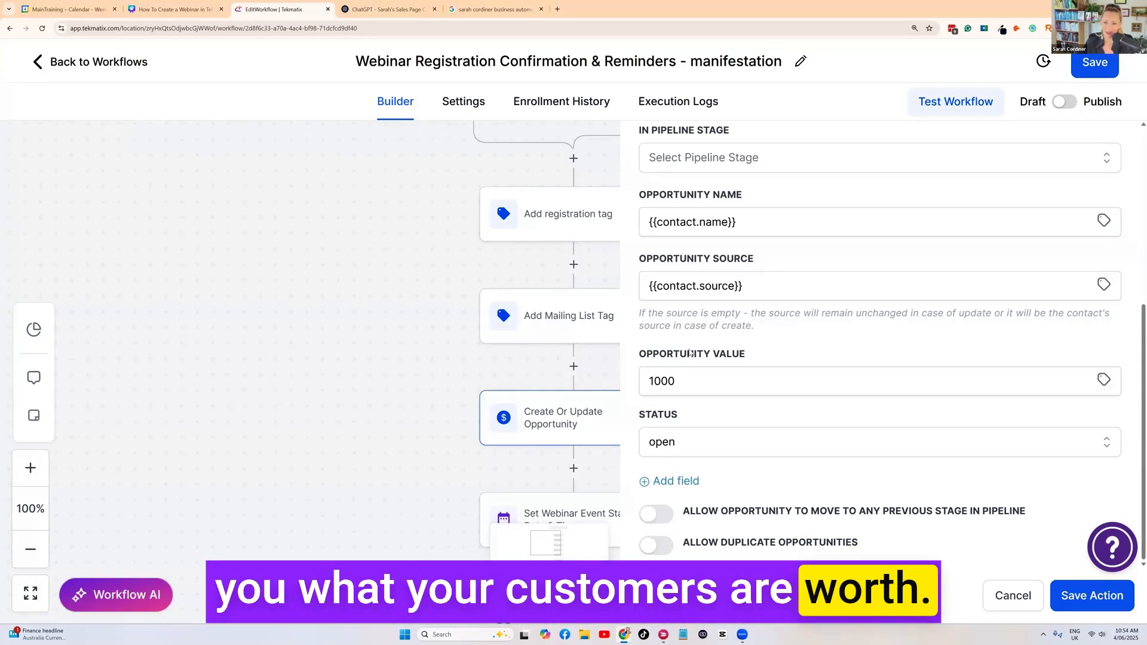
Check the status choices for the opportunity, set the status back to open after trying won, and save the action
left_click(691, 442)
left_click(679, 484)
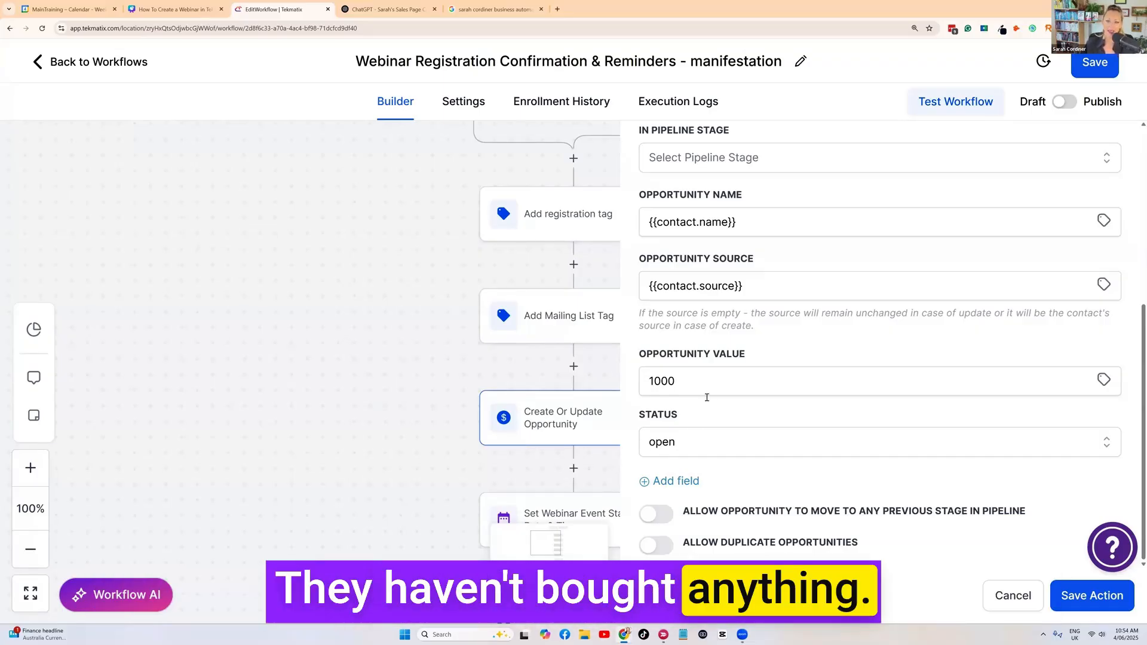
left_click(717, 449)
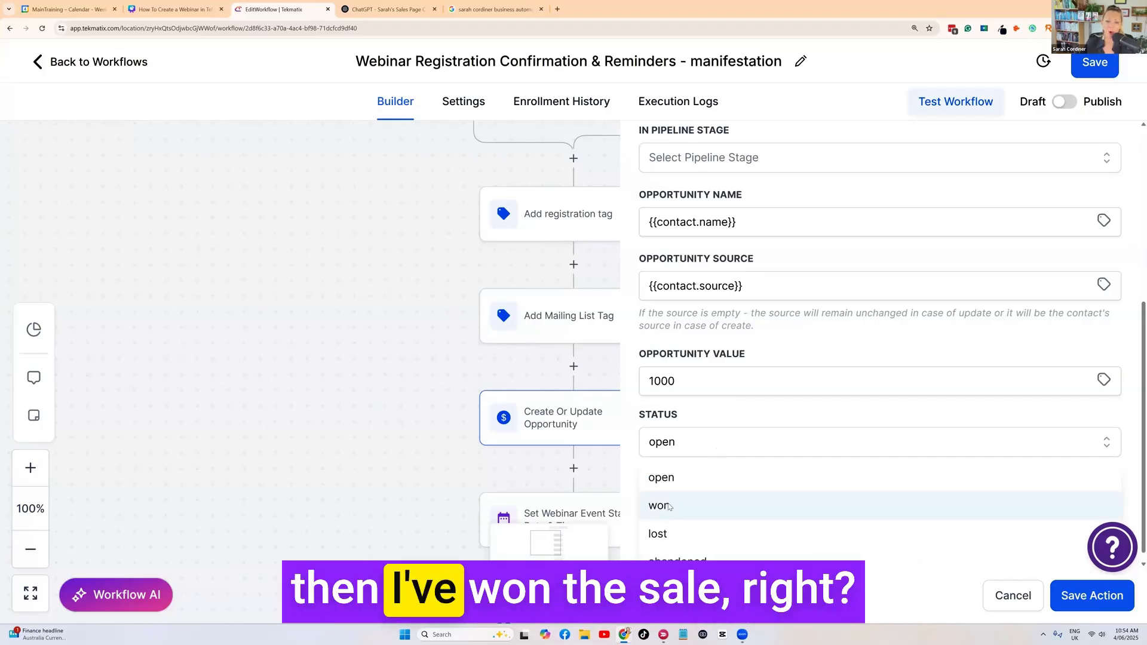
left_click(675, 504)
left_click(678, 448)
left_click(678, 476)
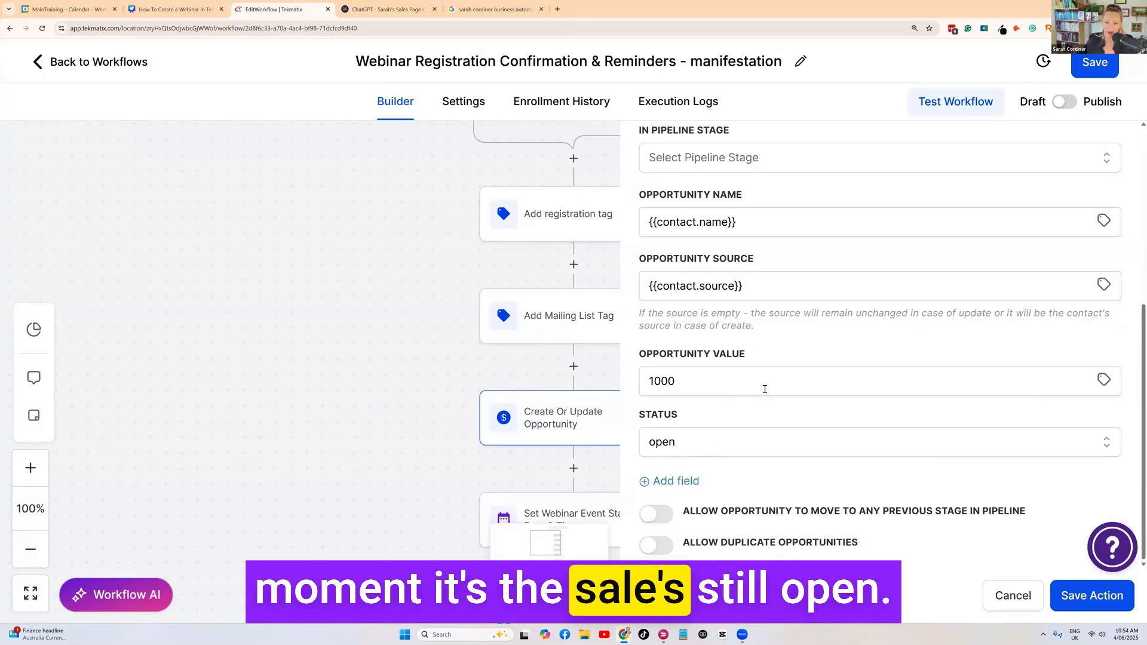
left_click(1092, 596)
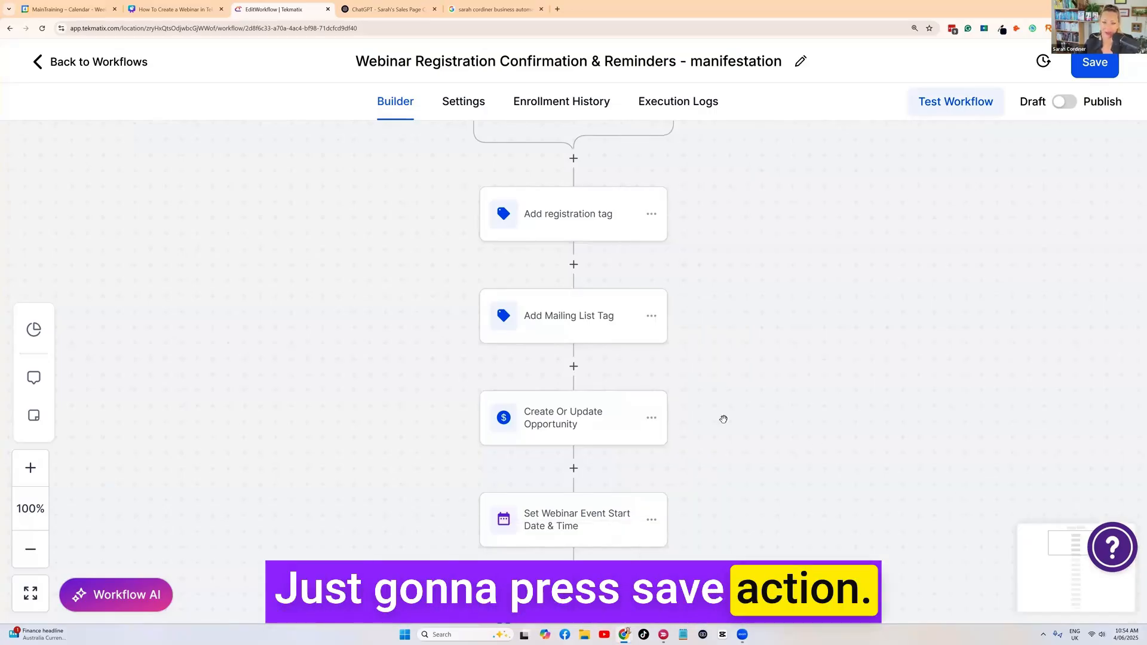
Look at the delete options of the Create Or Update Opportunity action and close them without deleting it
scroll(669, 394, "down", 1)
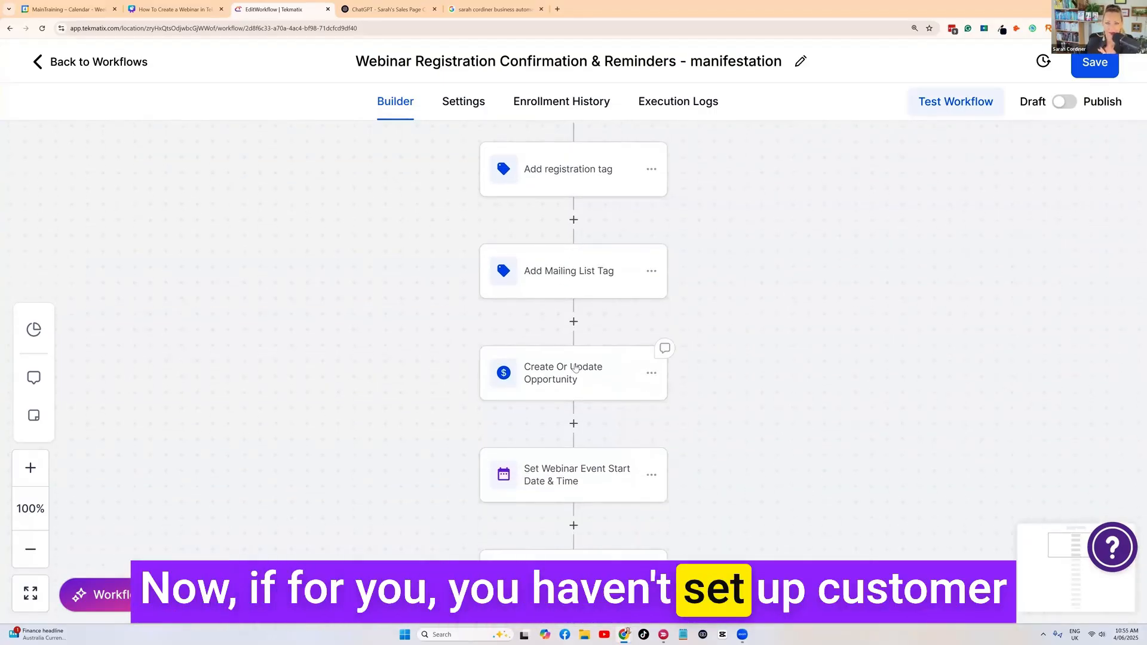
left_click(651, 374)
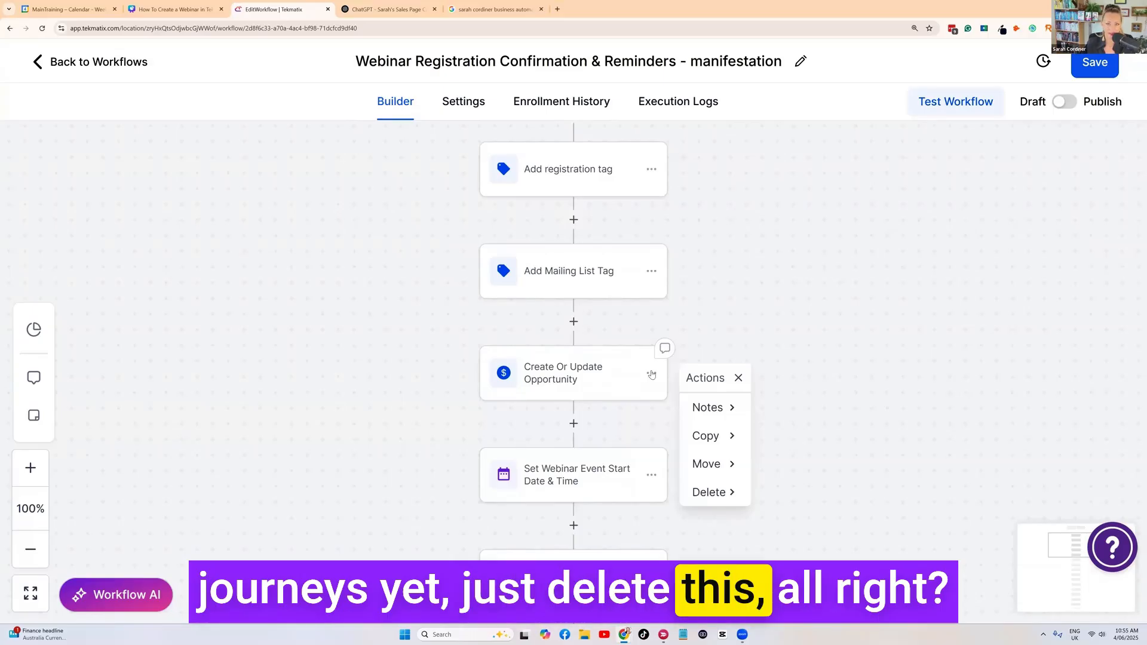
left_click(686, 295)
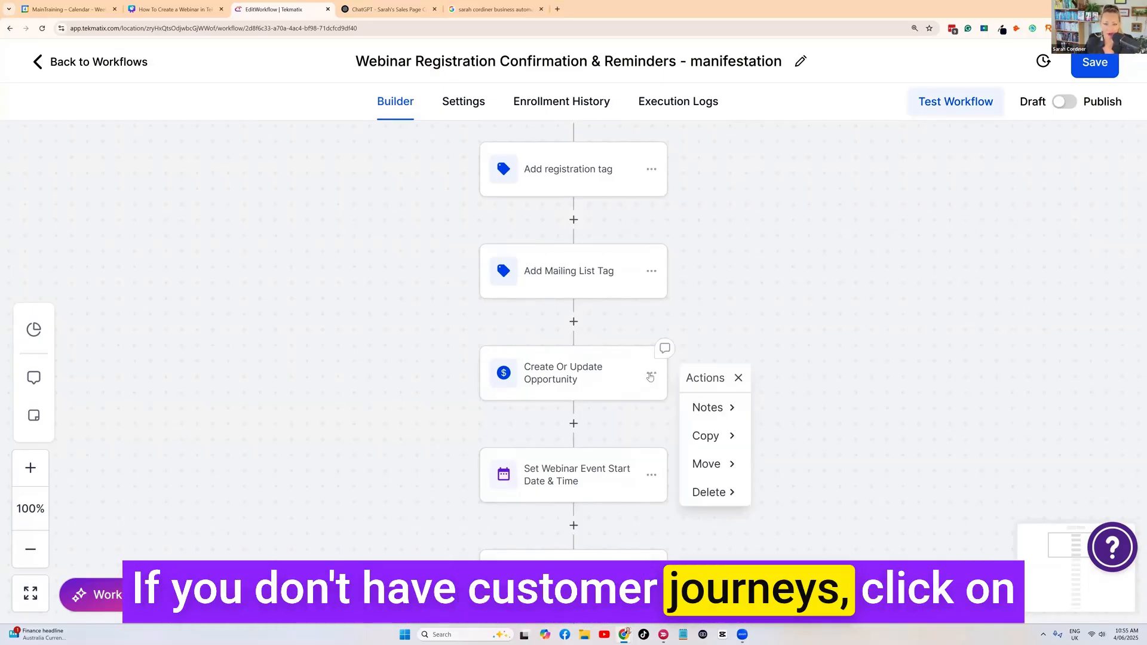
left_click(709, 493)
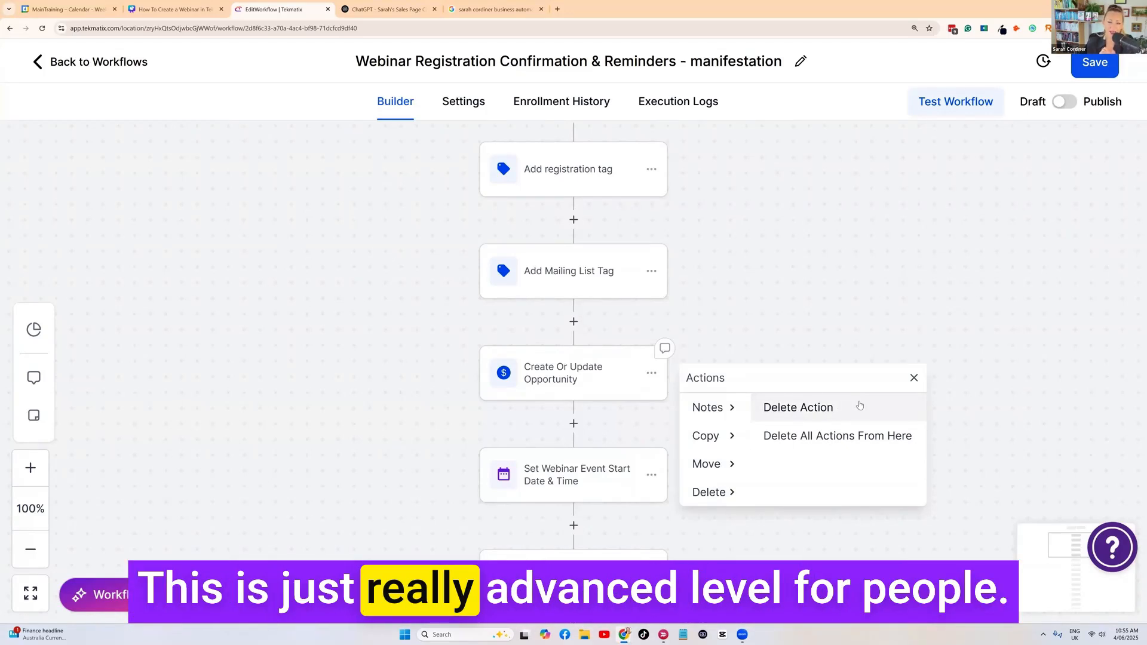
left_click(915, 377)
Open the Set Webinar Event Start Date & Time action, check its date and time picker, and save the action
scroll(865, 359, "up", 1)
scroll(865, 356, "down", 3)
scroll(841, 347, "down", 2)
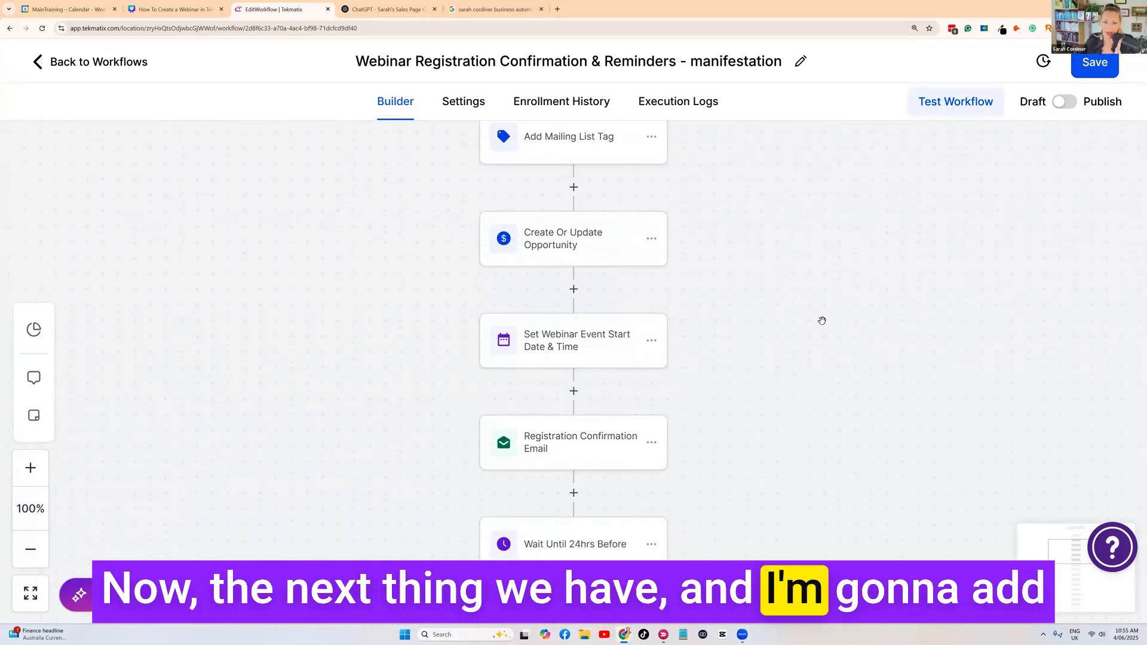
scroll(801, 306, "down", 1)
scroll(789, 299, "down", 2)
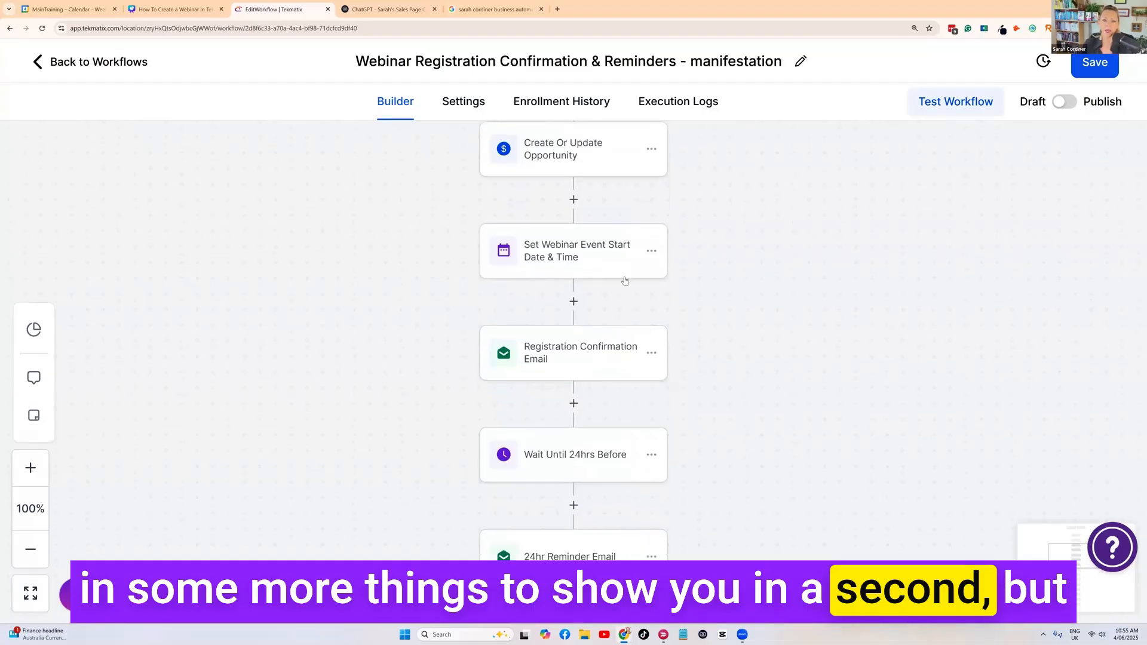
left_click(555, 254)
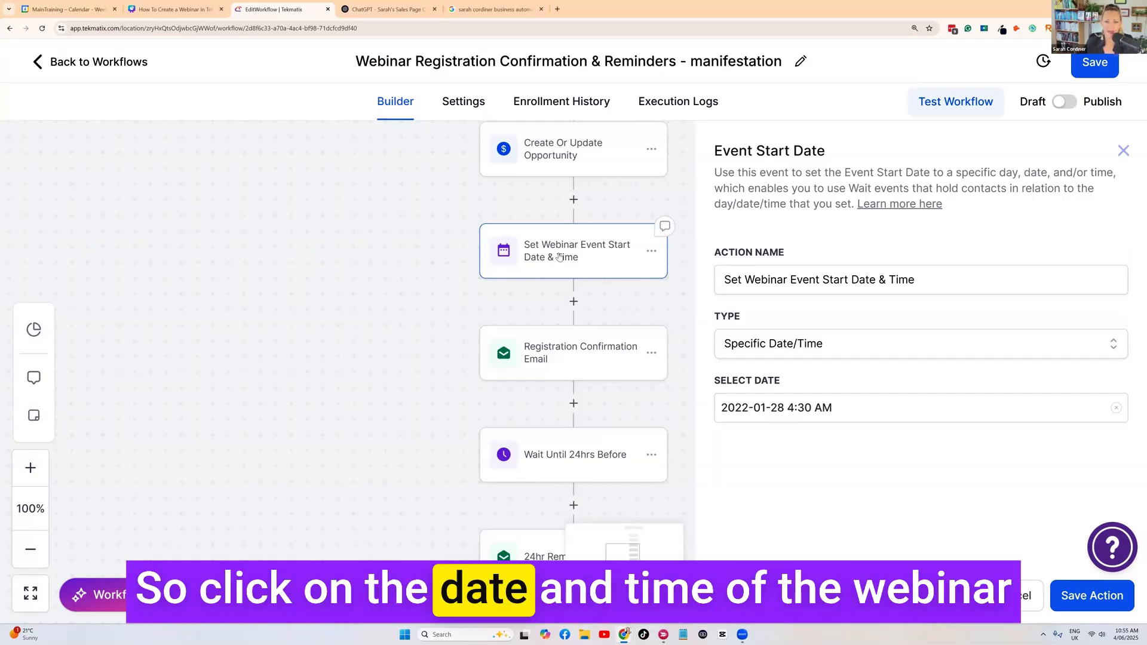
left_click(777, 406)
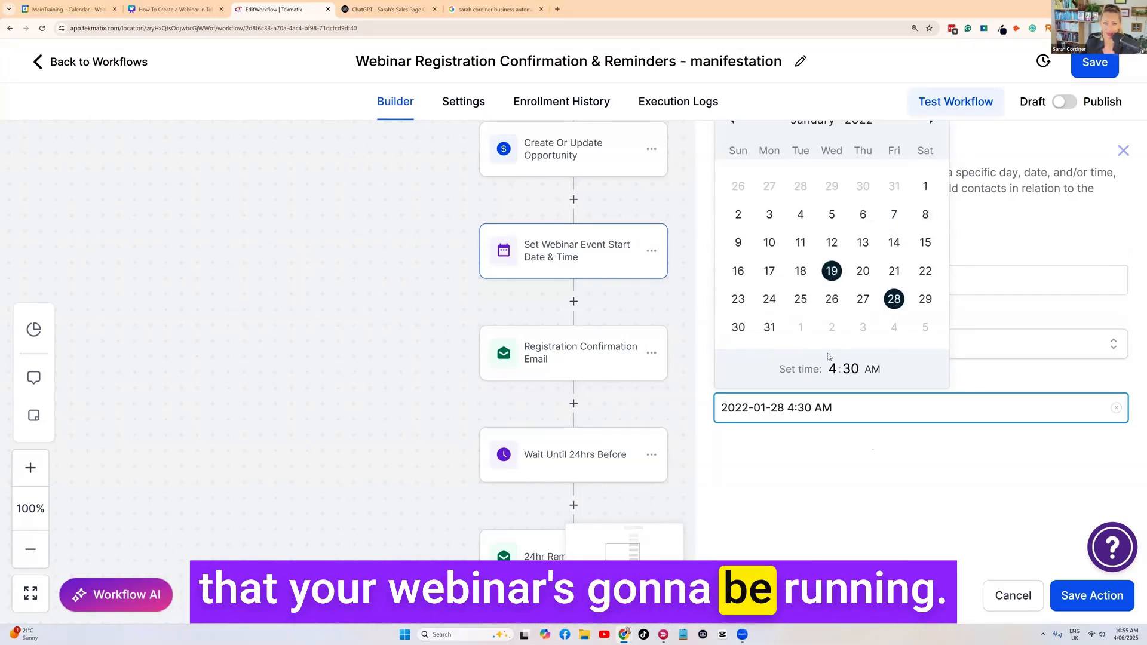
left_click(874, 480)
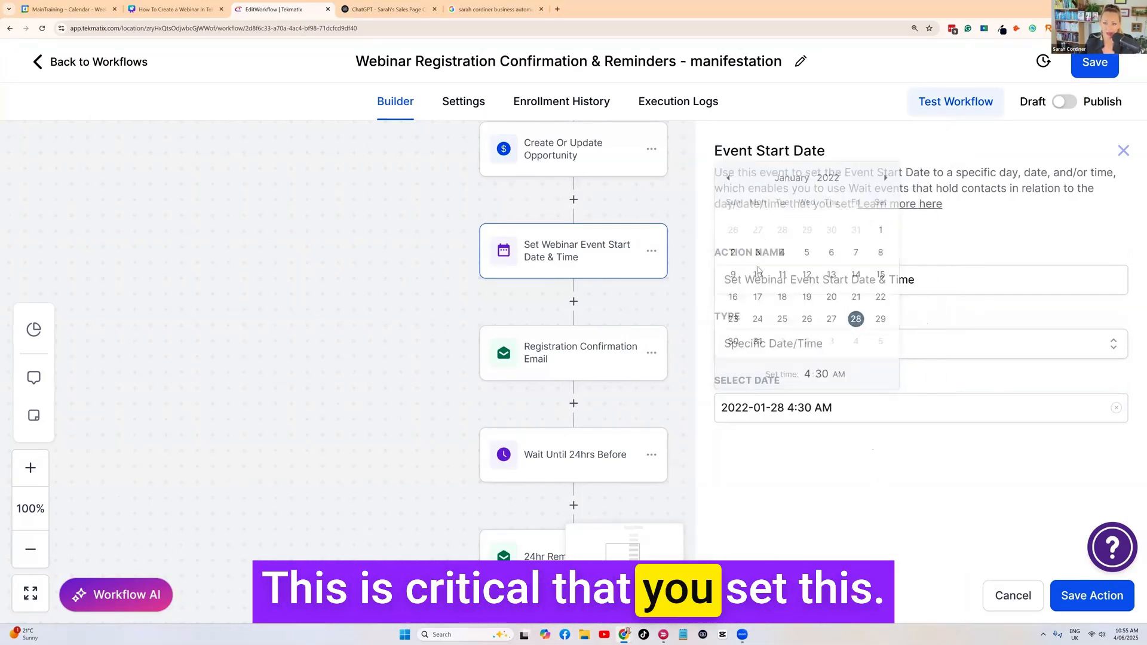
left_click(1096, 593)
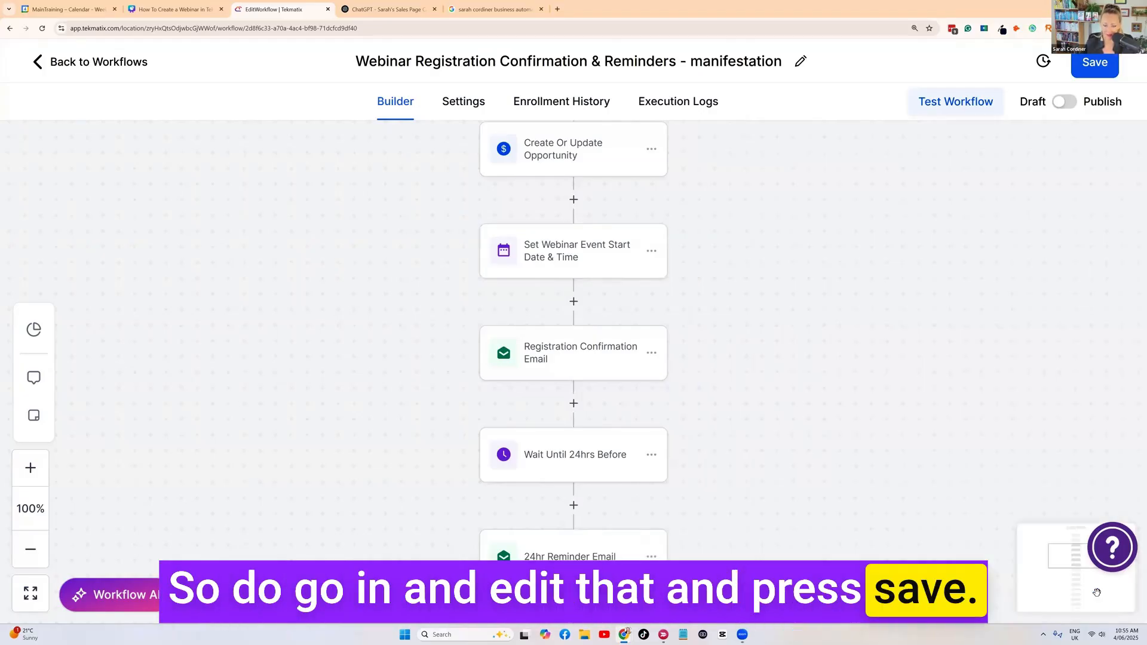
Open the Registration Confirmation Email action and examine its place in the workflow, its subject and its template
left_click(574, 357)
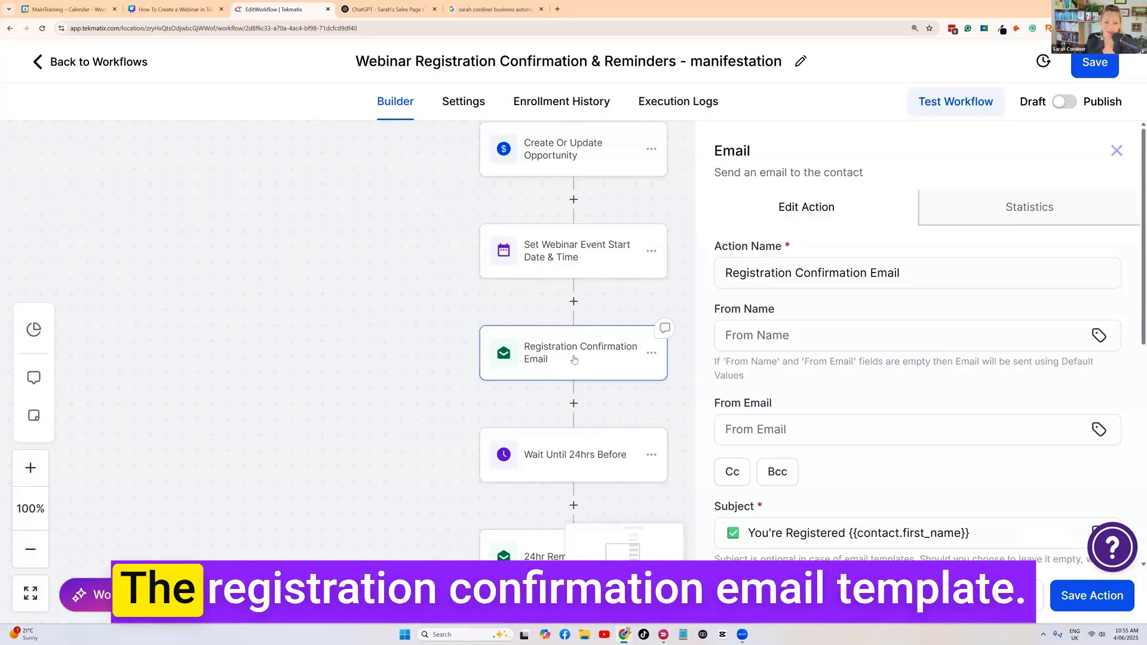
scroll(906, 366, "down", 1)
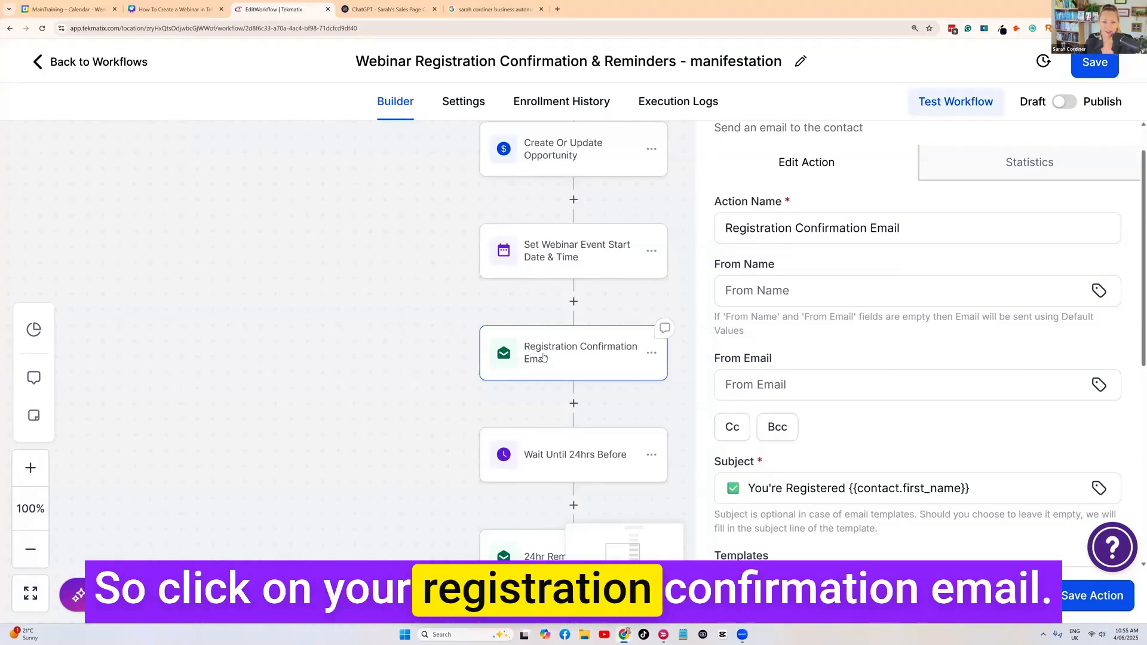
scroll(547, 356, "up", 2)
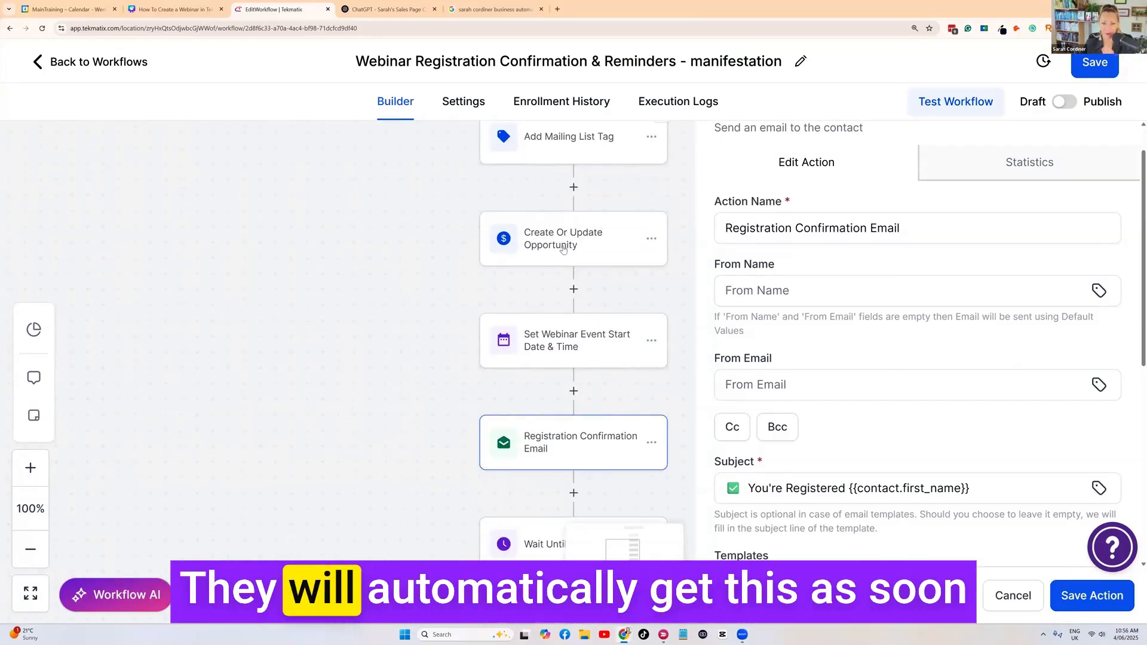
scroll(572, 416, "up", 6)
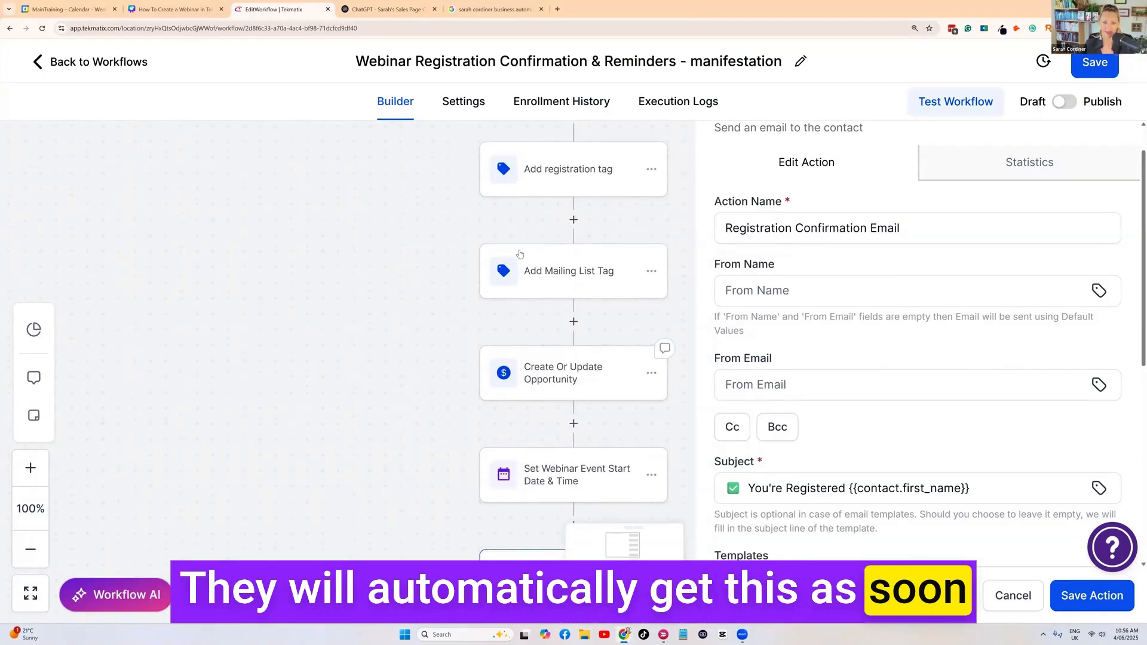
scroll(537, 224, "down", 7)
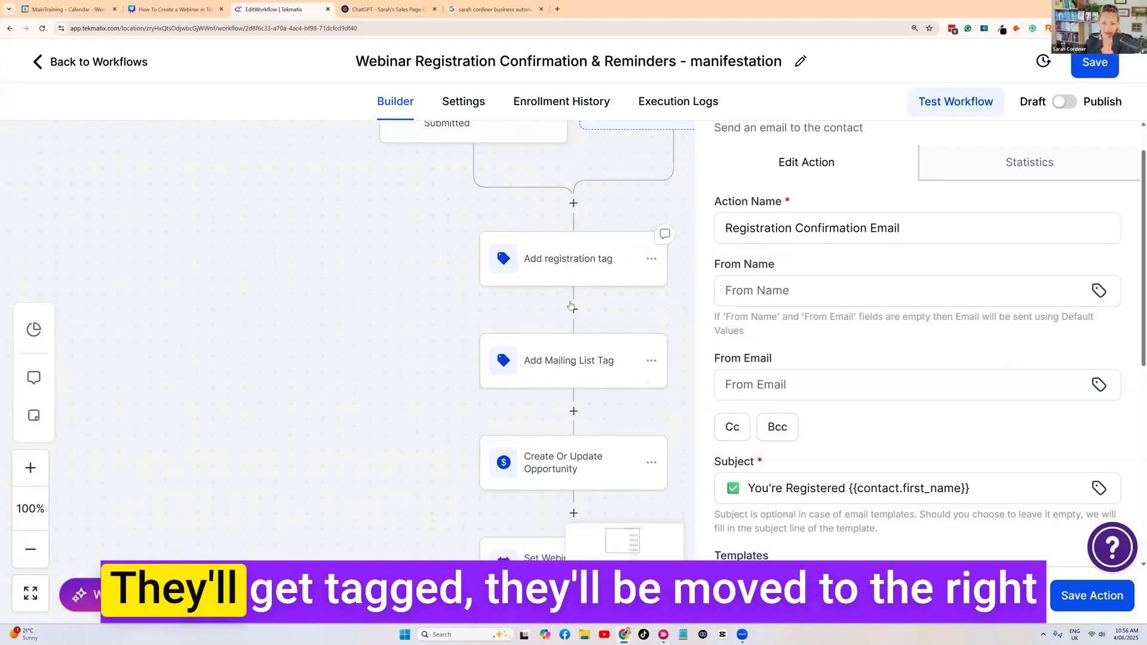
scroll(574, 299, "down", 2)
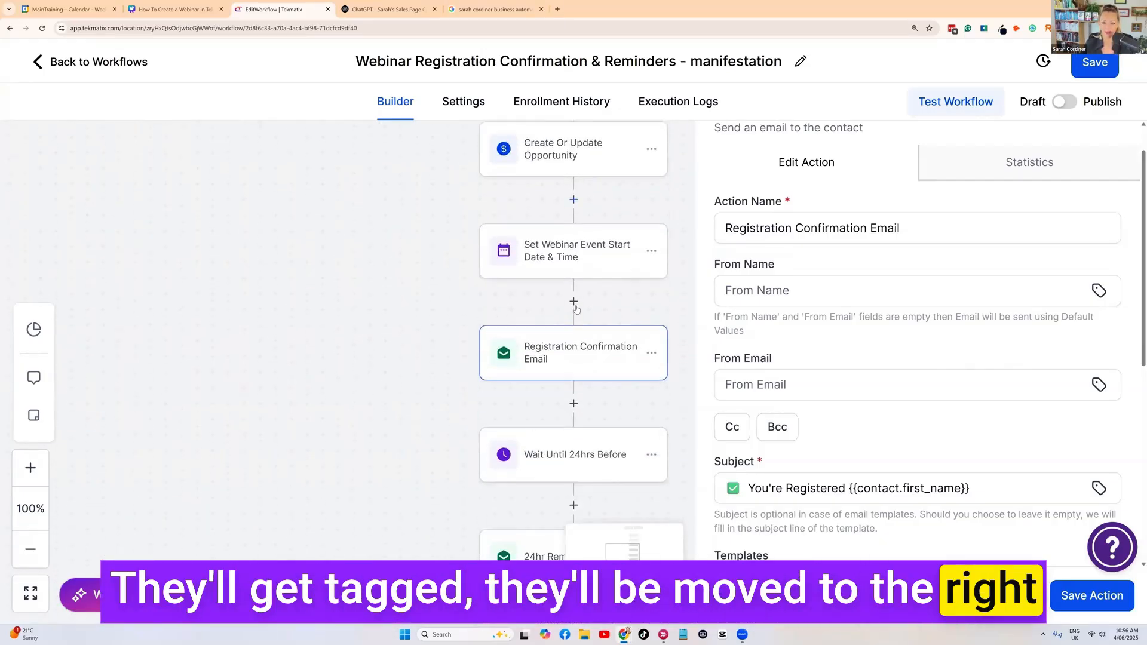
scroll(848, 350, "down", 5)
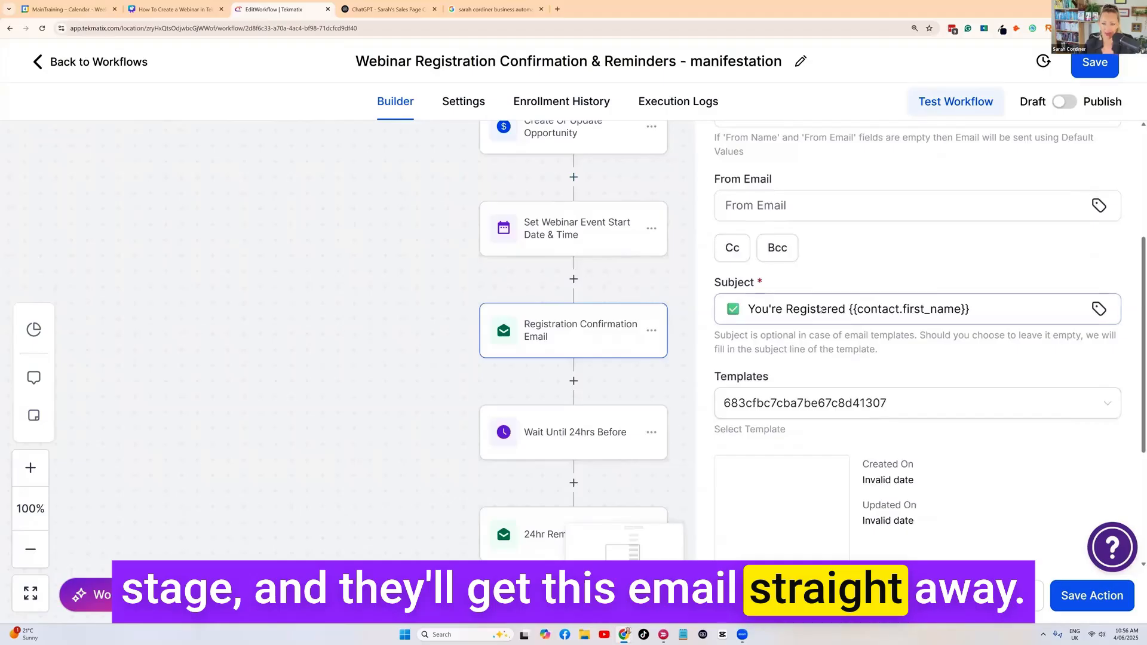
scroll(883, 316, "down", 2)
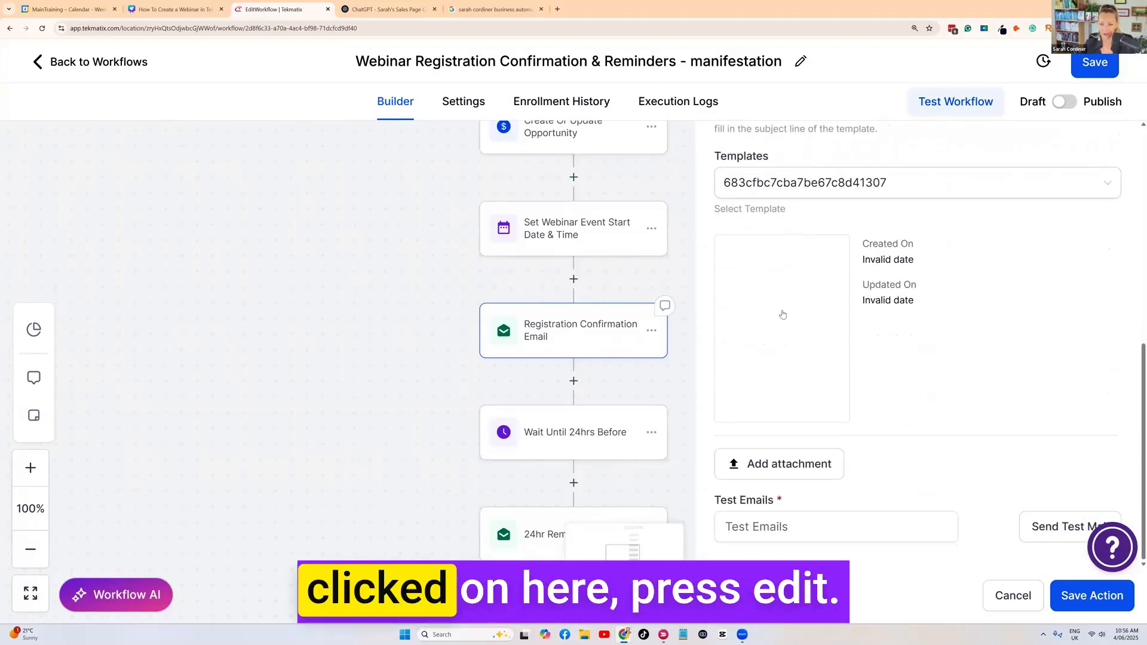
Try to open the confirmation email's template for editing, close the editor, and save the email action
left_click(791, 330)
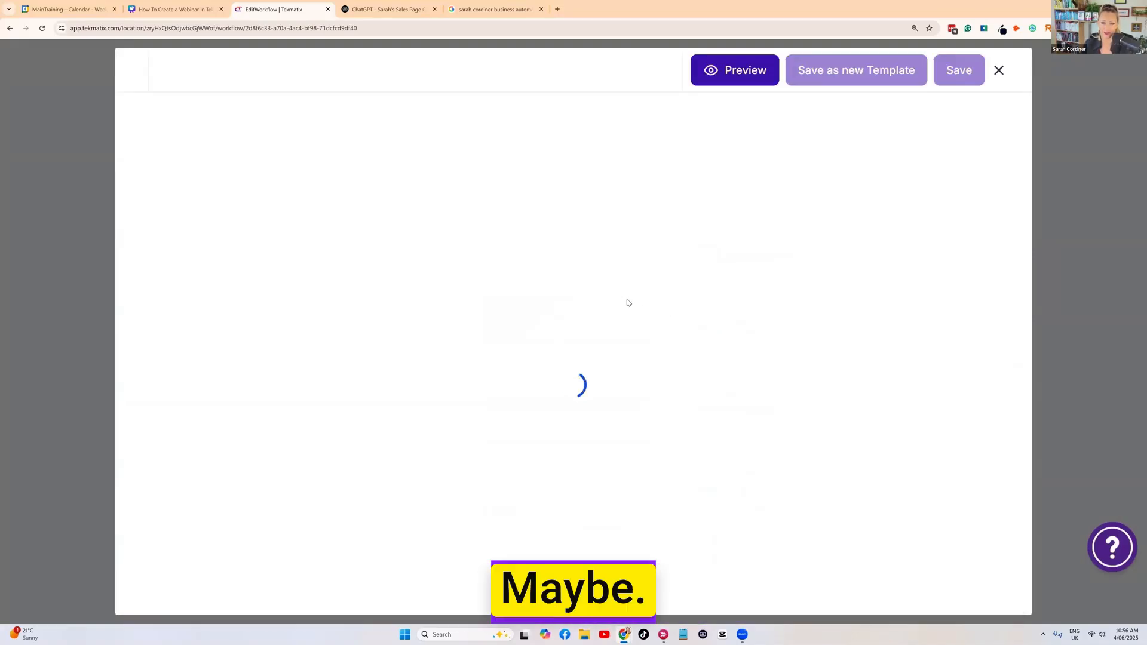
left_click(999, 70)
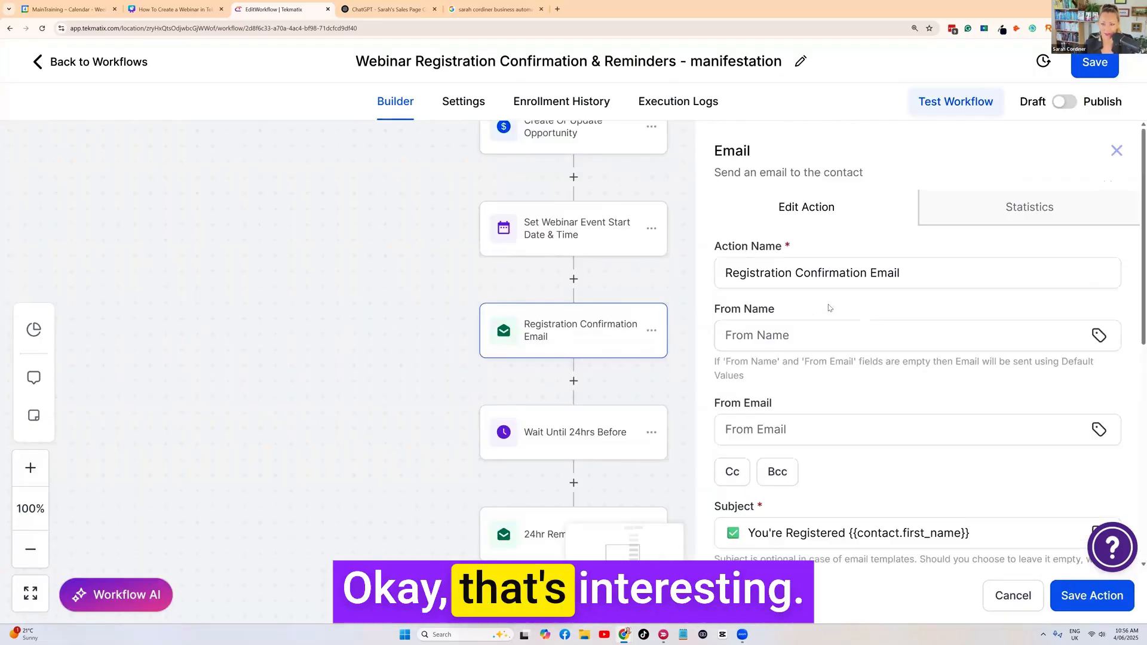
scroll(789, 371, "down", 7)
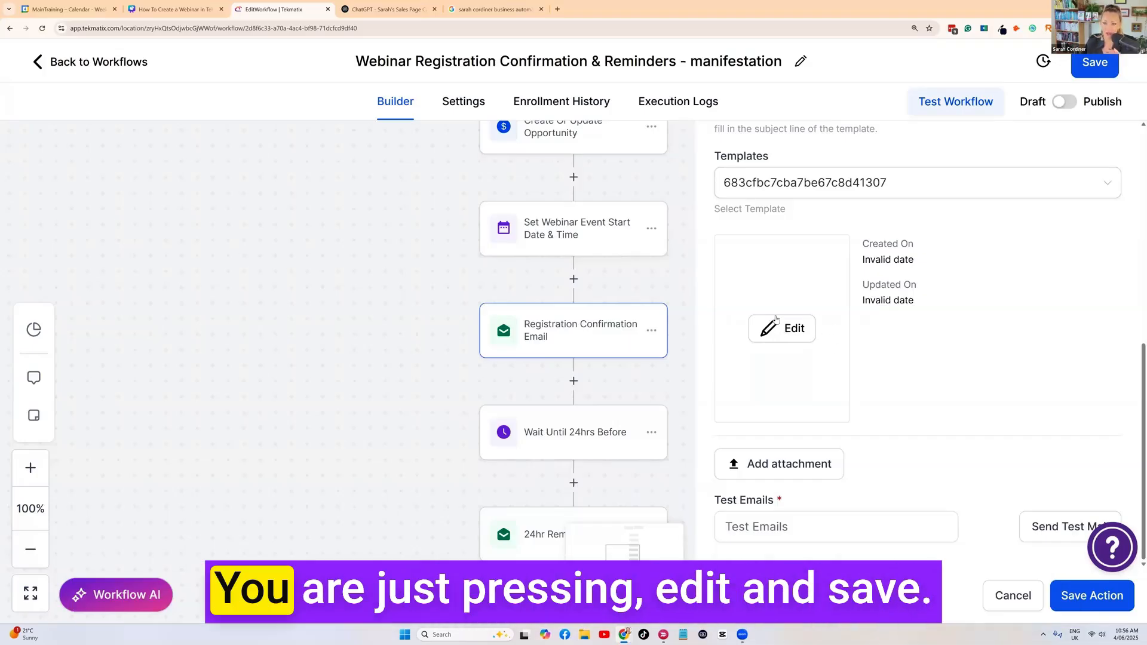
left_click(1075, 593)
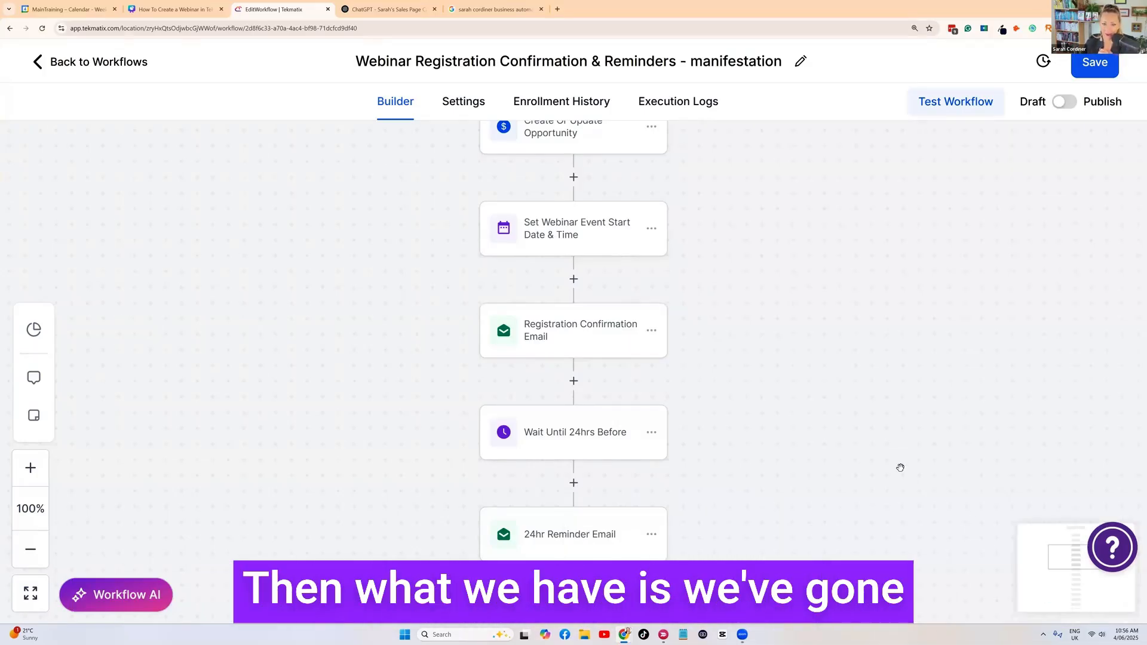
Review the timing settings of the Wait Until 24hrs Before action and save the action
scroll(729, 346, "down", 1)
scroll(600, 343, "down", 1)
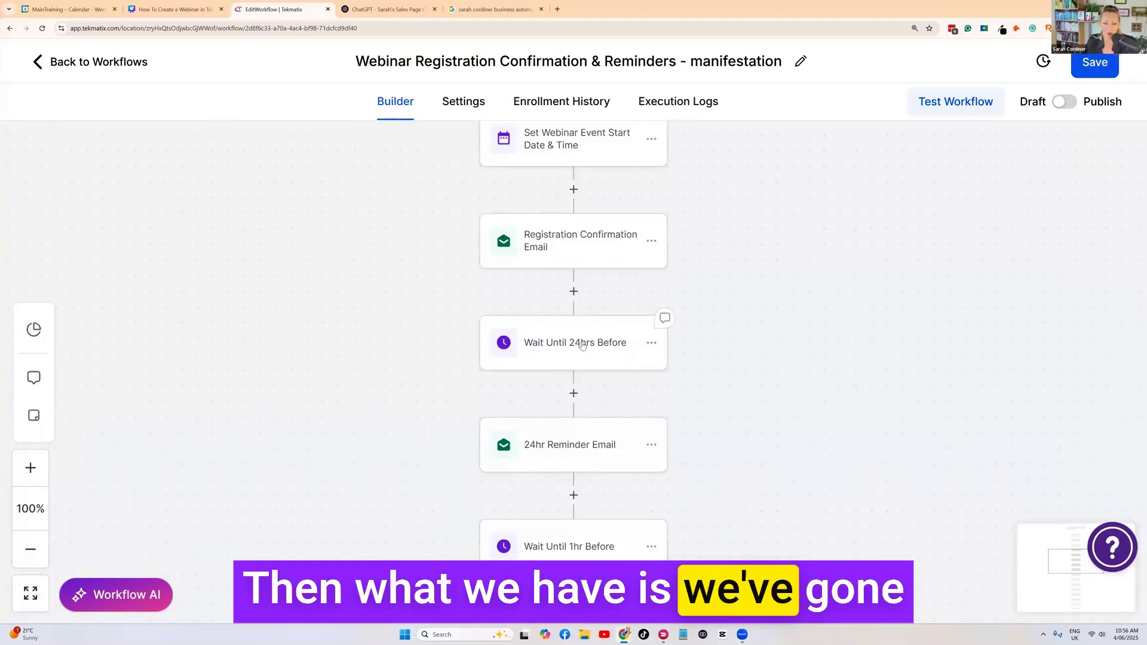
left_click(582, 345)
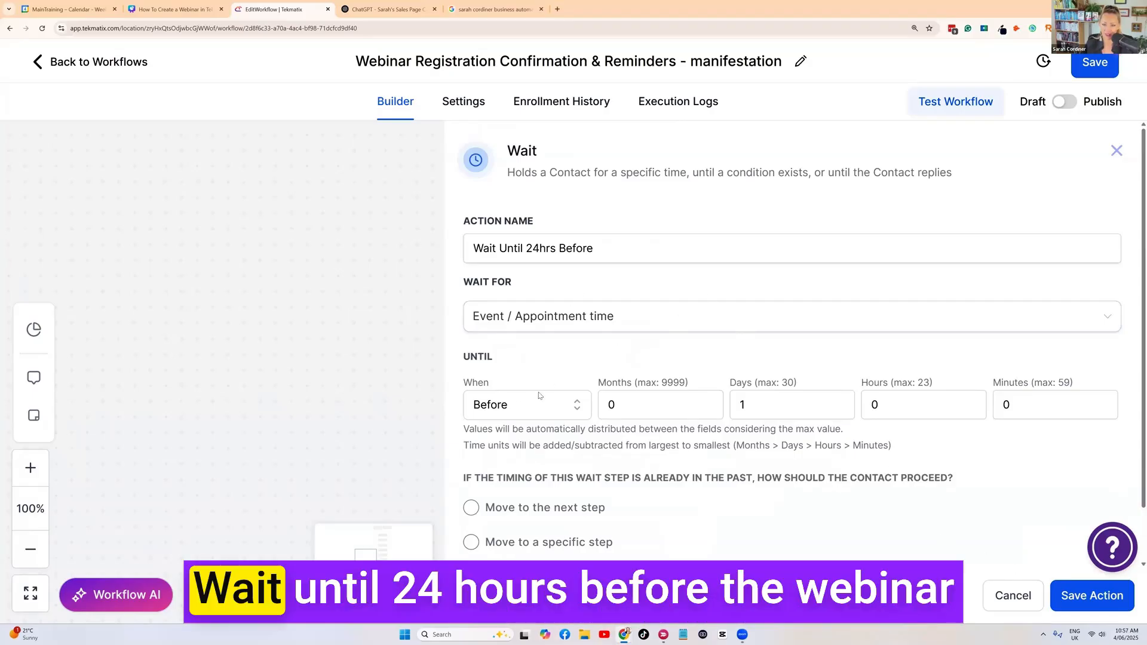
left_click(1100, 605)
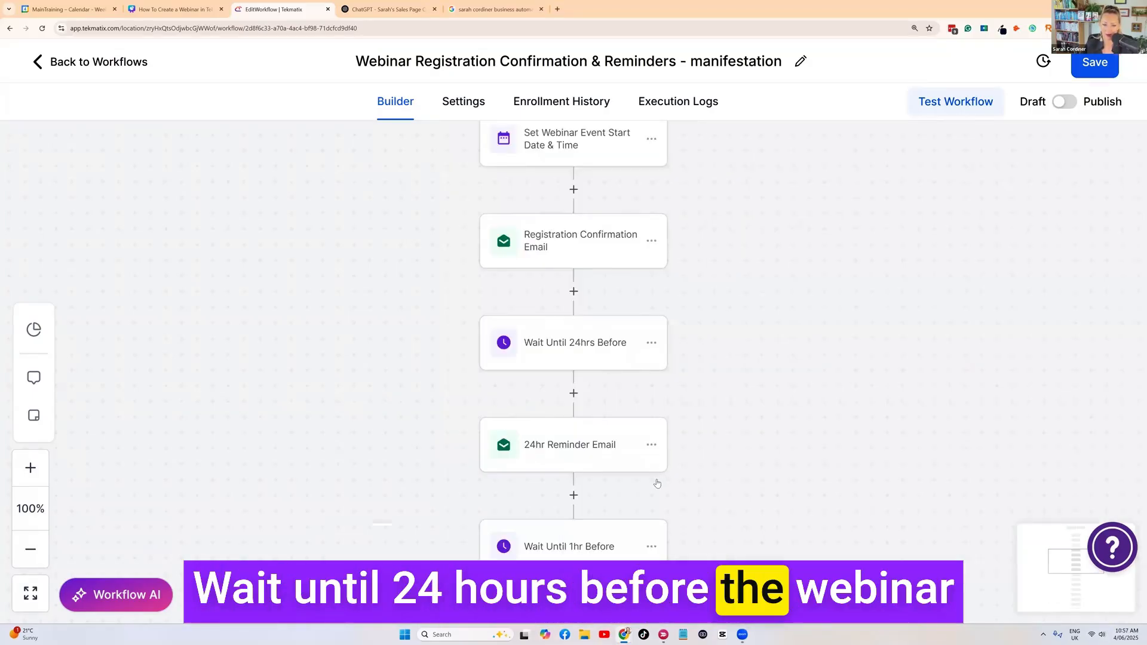
Review the subject and template of the 24hr Reminder Email action and save the action
left_click(558, 354)
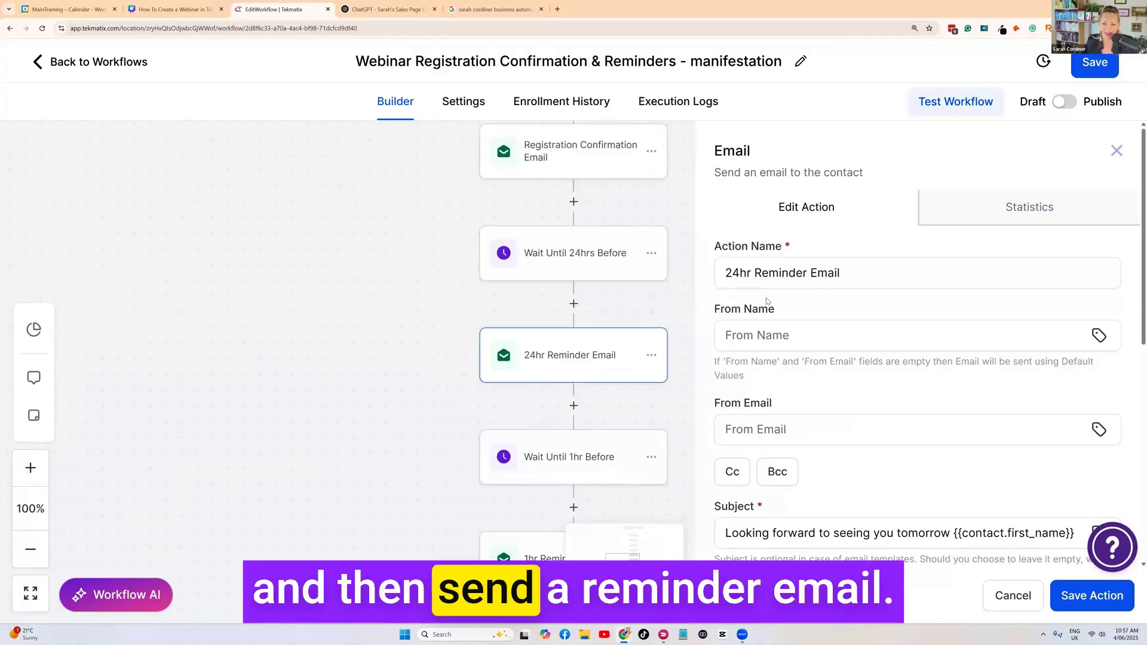
scroll(827, 450, "down", 6)
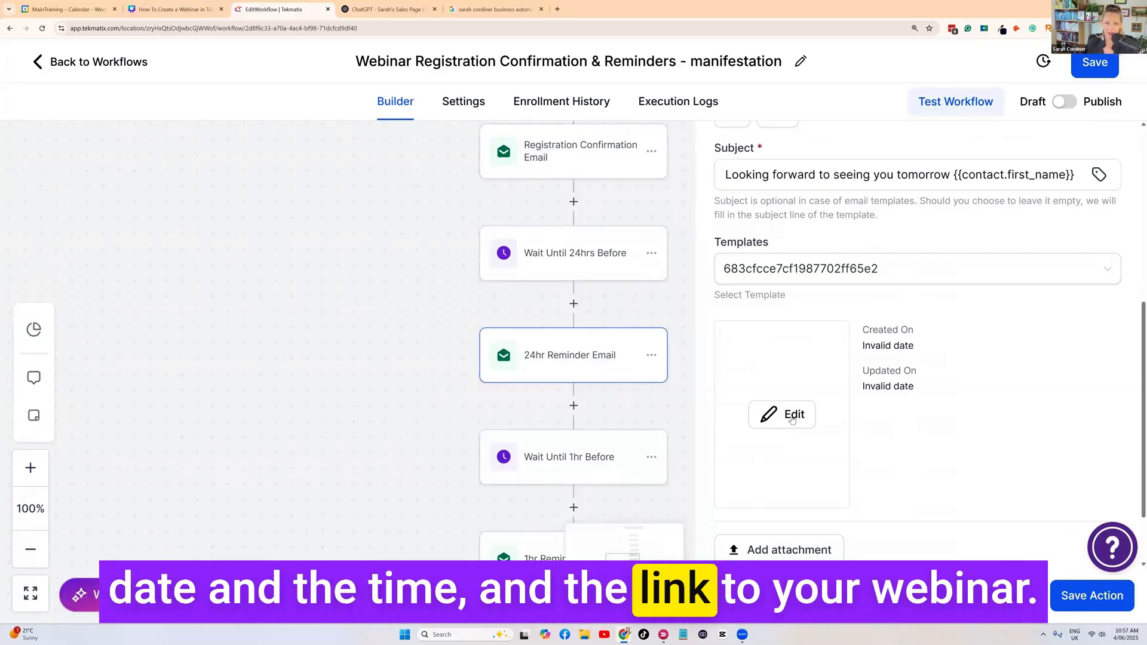
left_click(1084, 597)
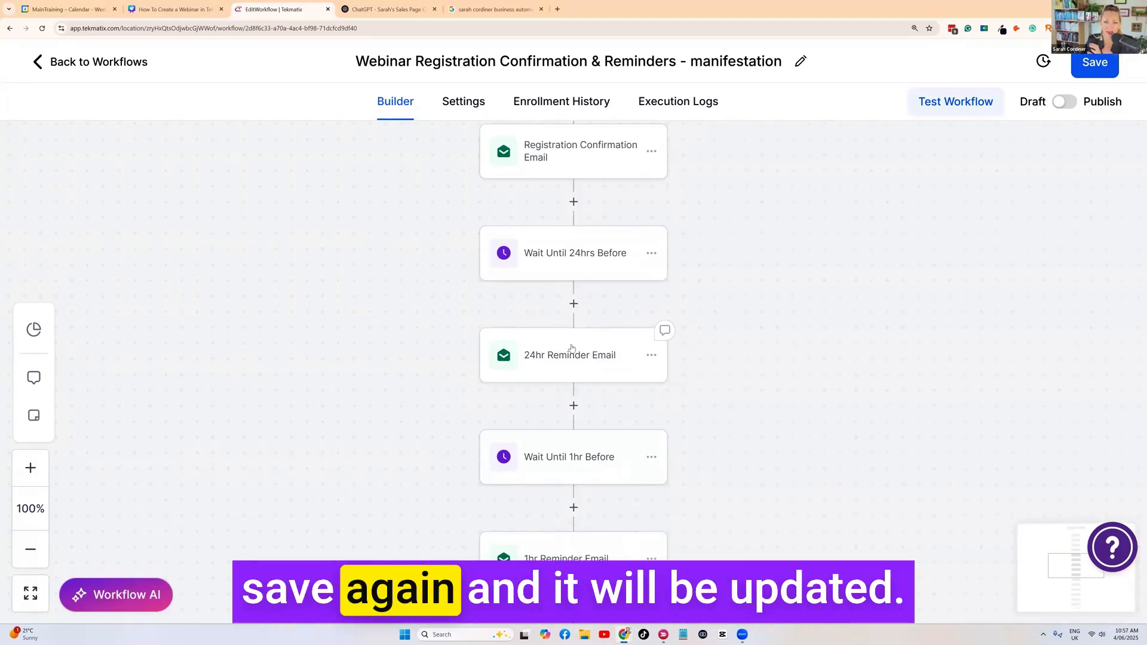
Review the timing settings of the Wait Until 1hr Before action and close it without saving
scroll(572, 349, "down", 1)
scroll(572, 349, "down", 2)
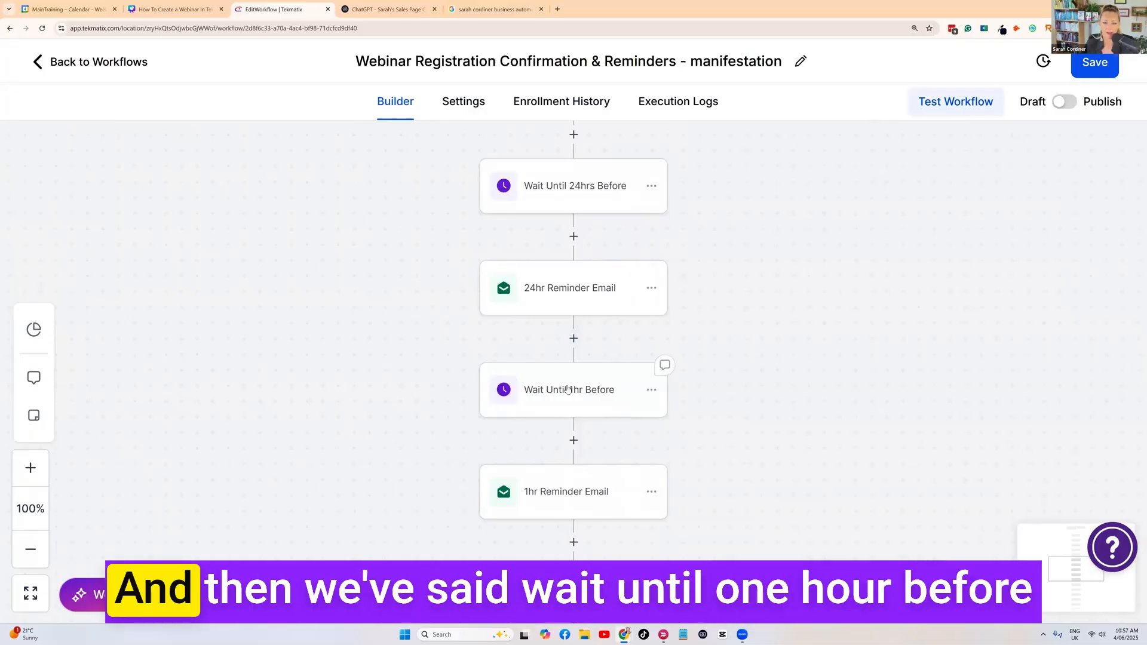
left_click(540, 391)
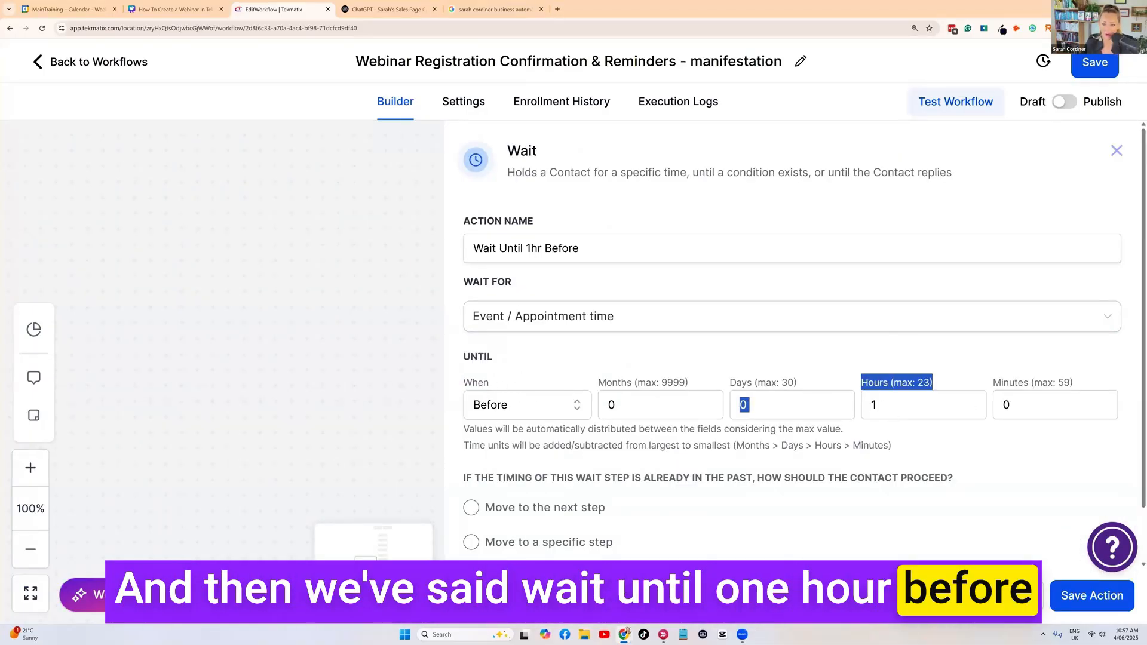
left_click(1009, 600)
scroll(560, 415, "down", 3)
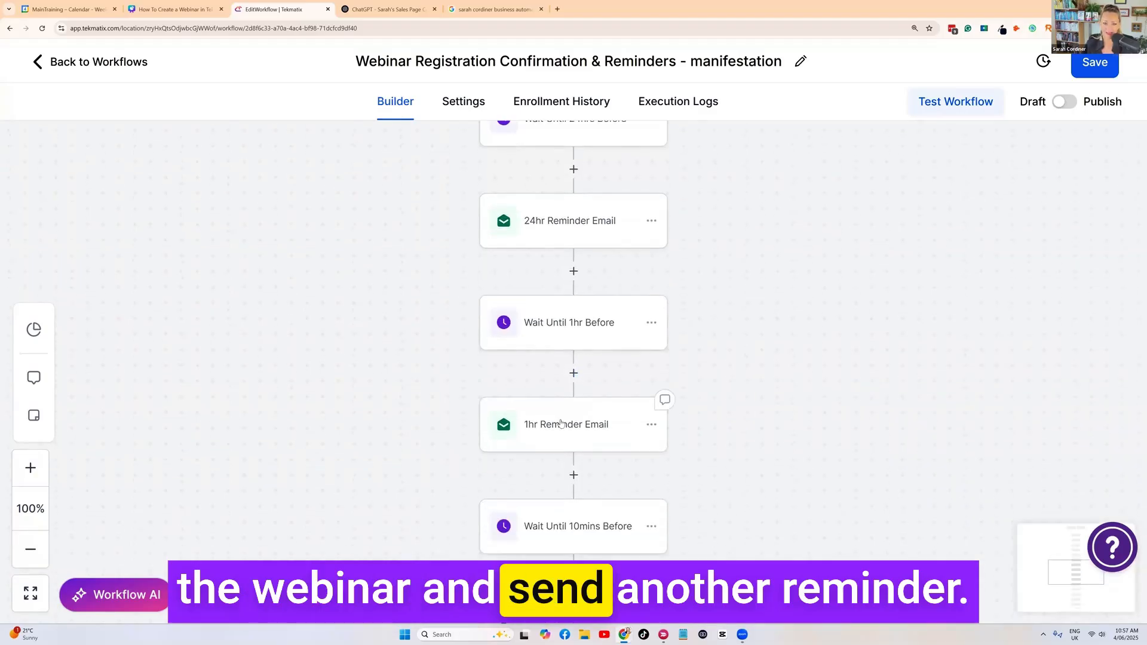
Review the 1hr Reminder Email action and the timing settings of the Wait Until 10mins Before action, closing them without saving
left_click(560, 423)
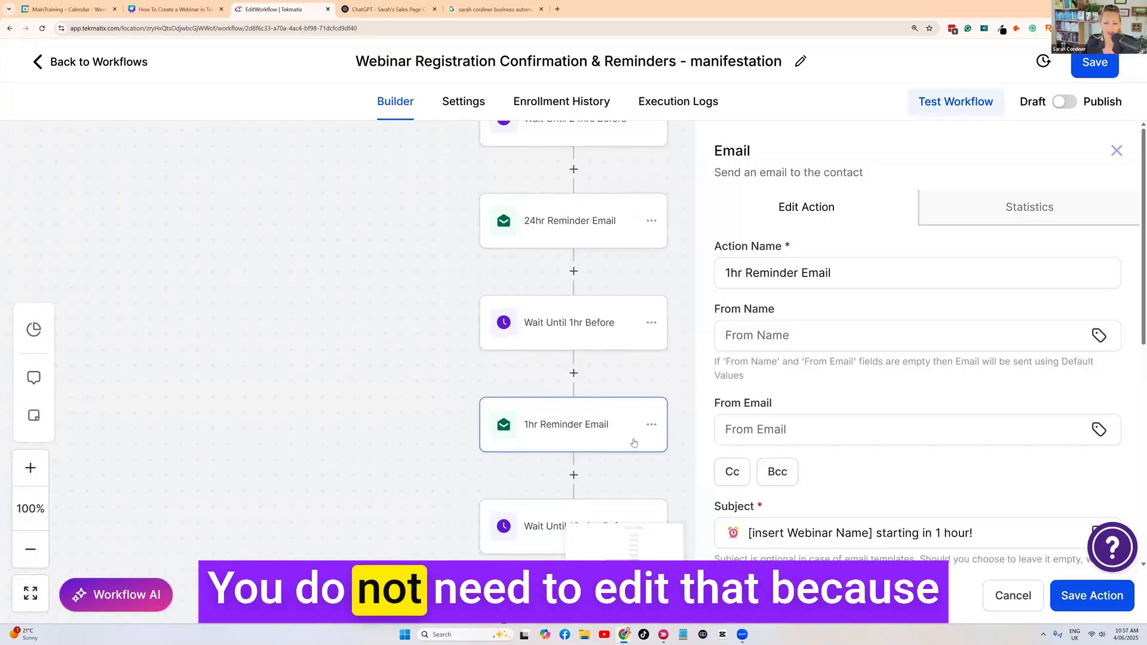
scroll(809, 369, "down", 1)
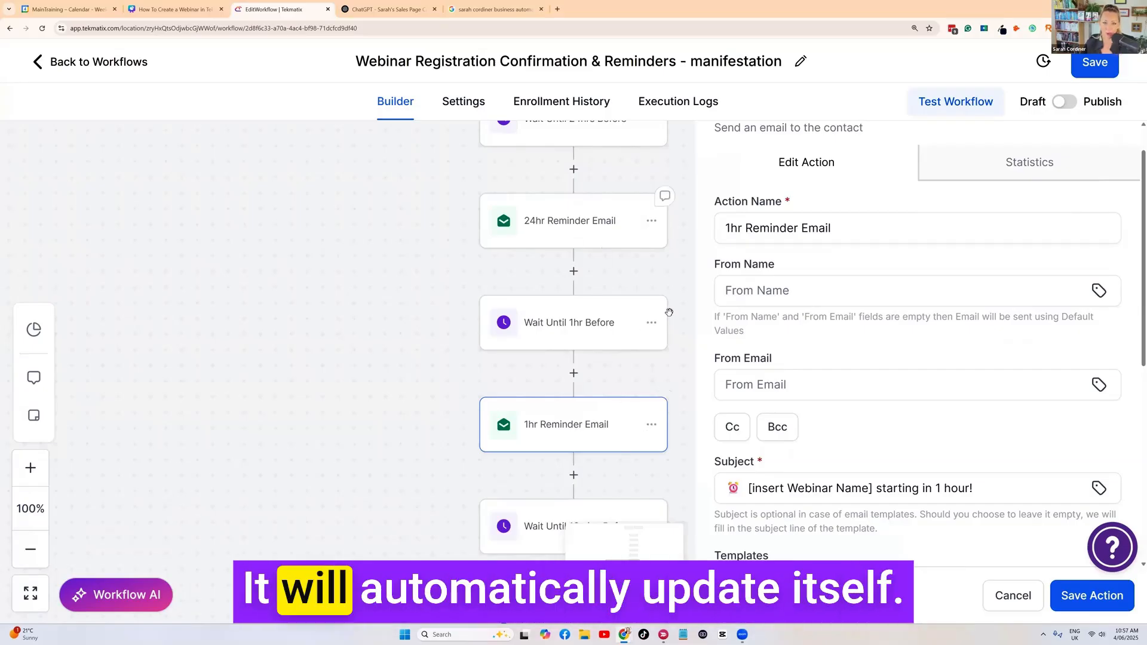
scroll(622, 419, "down", 3)
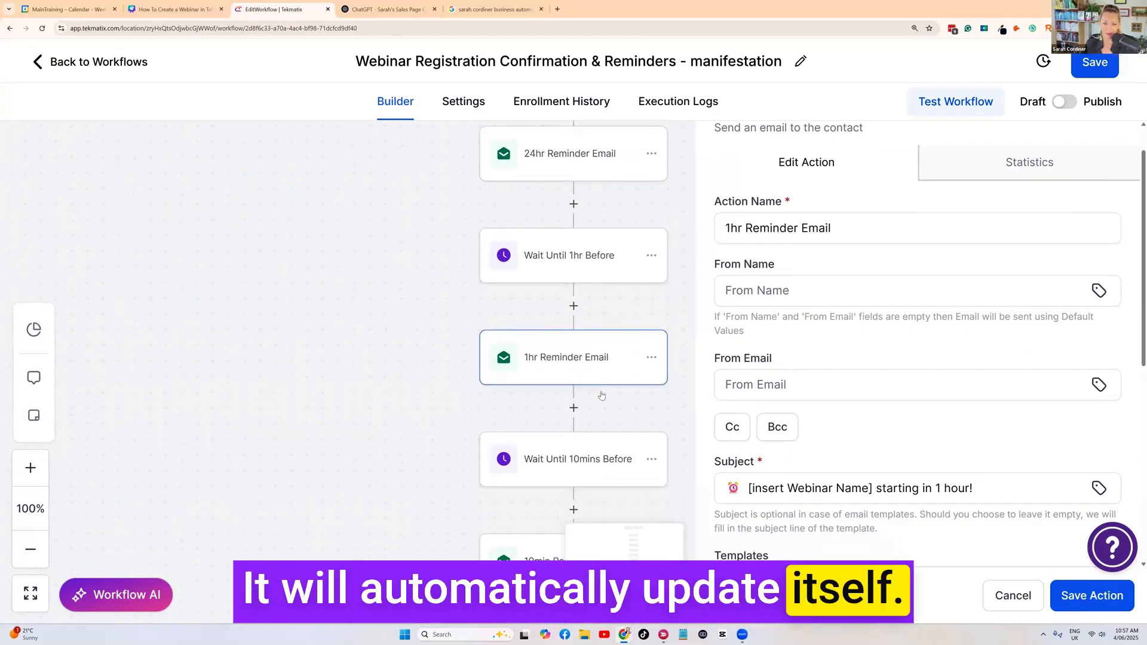
left_click(597, 397)
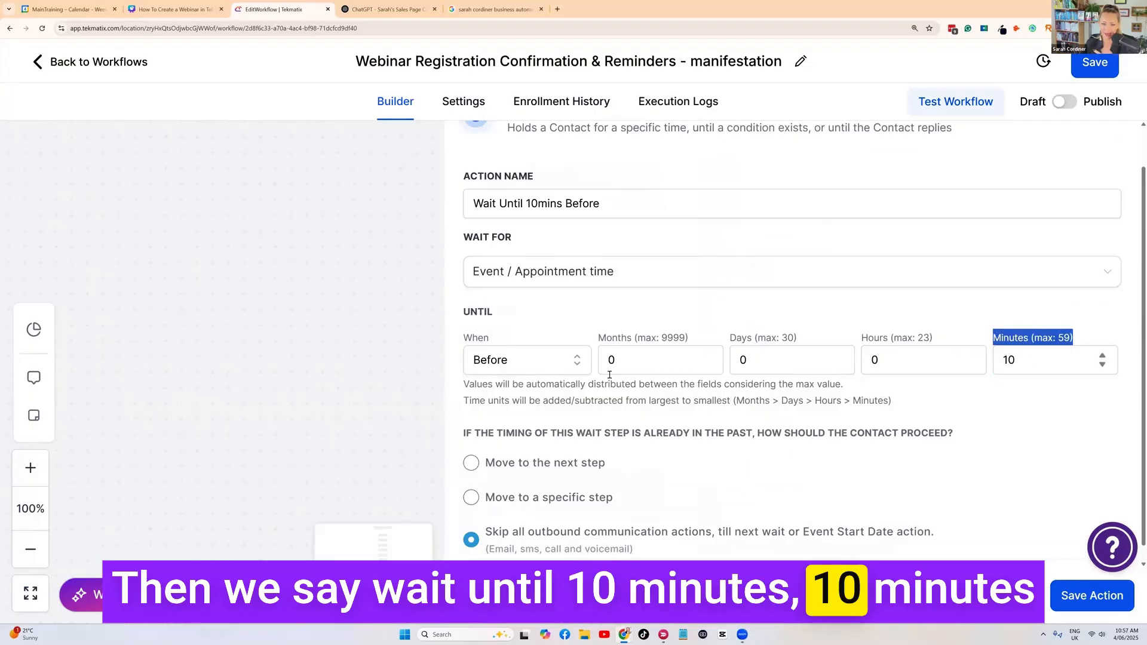
left_click(1012, 595)
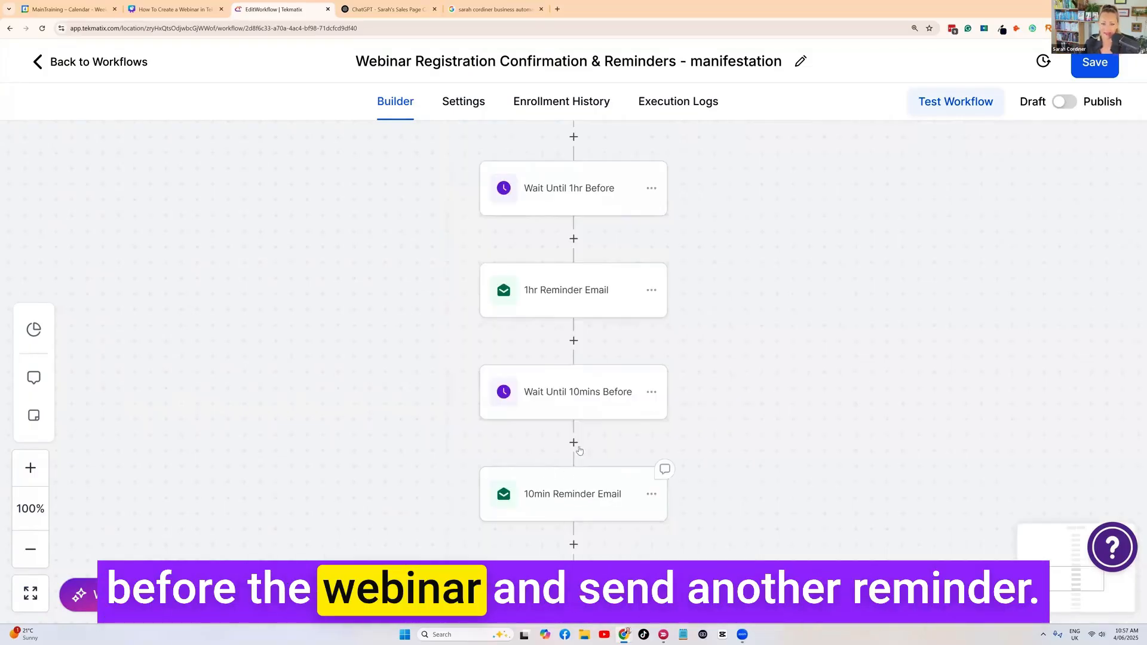
Review the timing settings of the Wait until 3 hours AFTER action and save the action
scroll(577, 448, "down", 3)
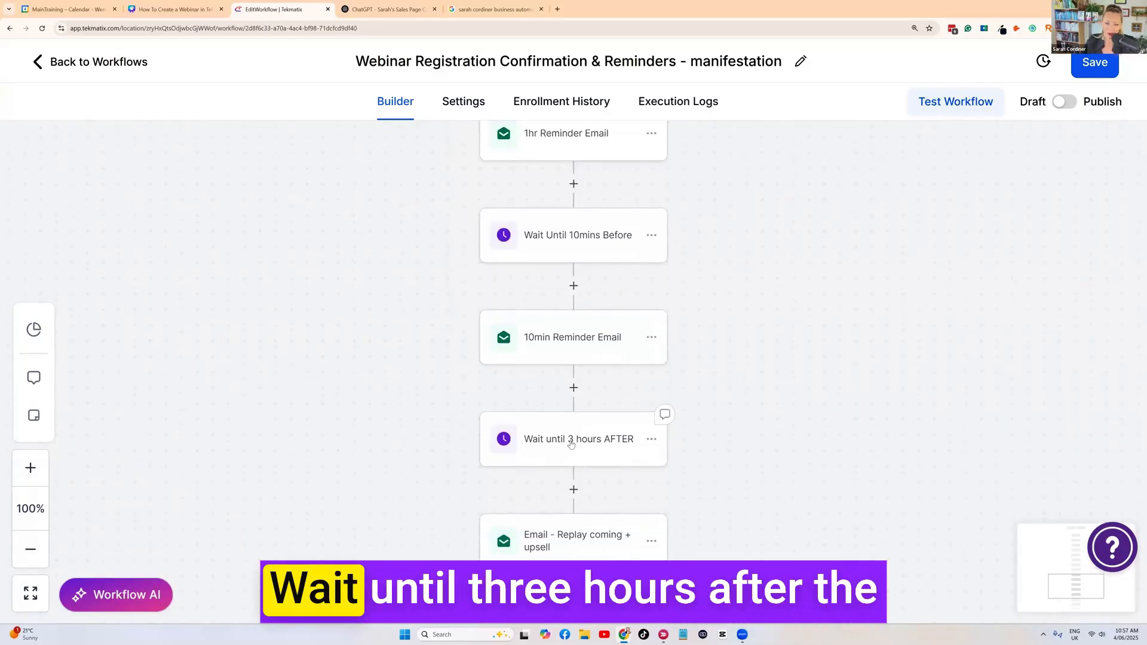
left_click(568, 419)
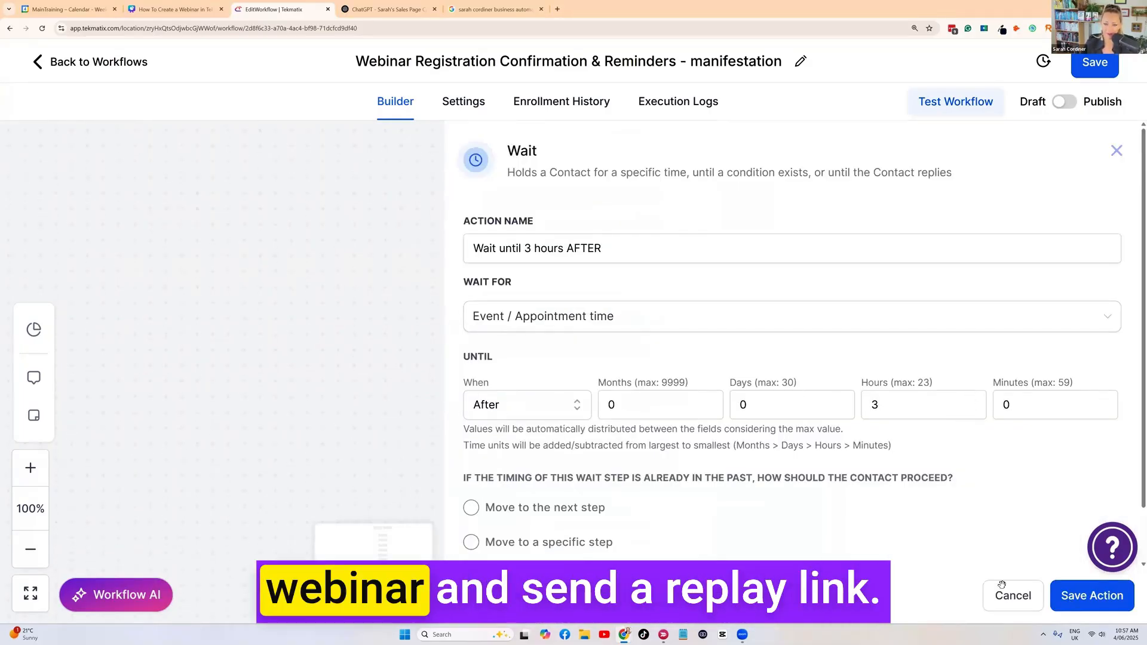
left_click(1064, 601)
Review the subject, template and message fields of the Email - Replay coming + upsell action
left_click(570, 427)
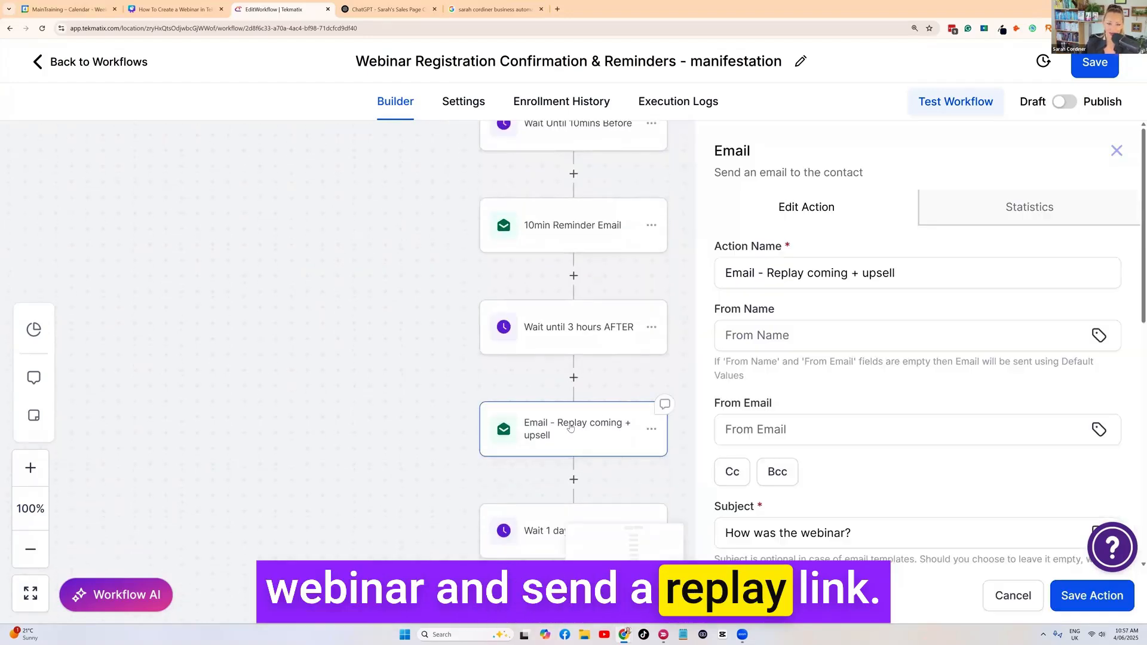
scroll(571, 427, "down", 2)
scroll(750, 418, "down", 6)
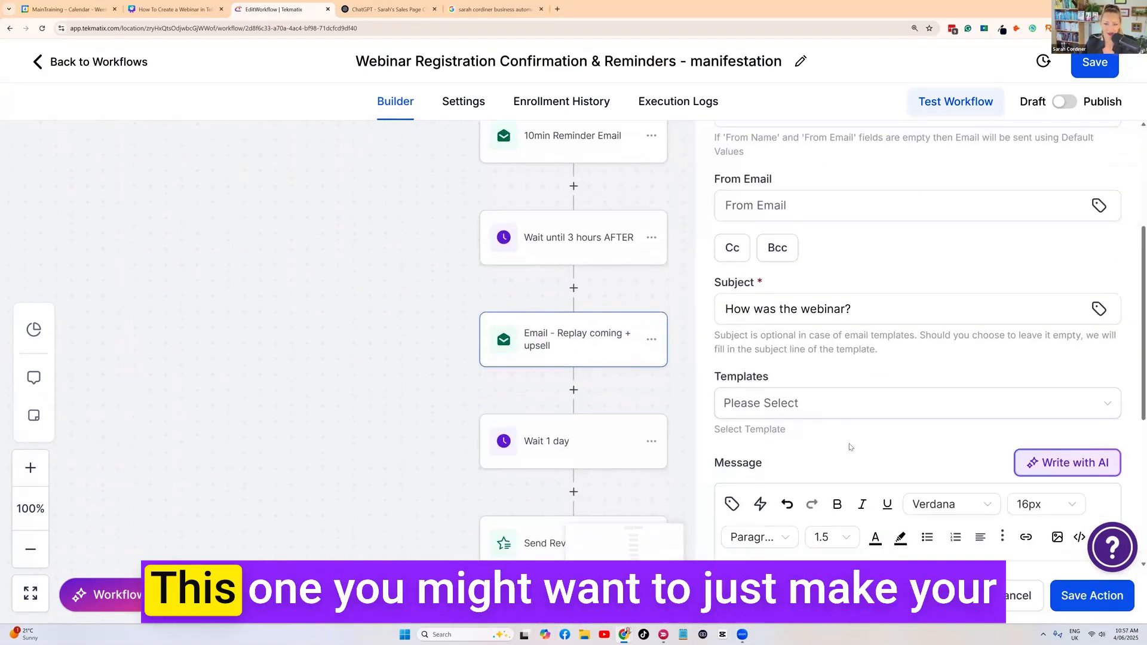
left_click(778, 404)
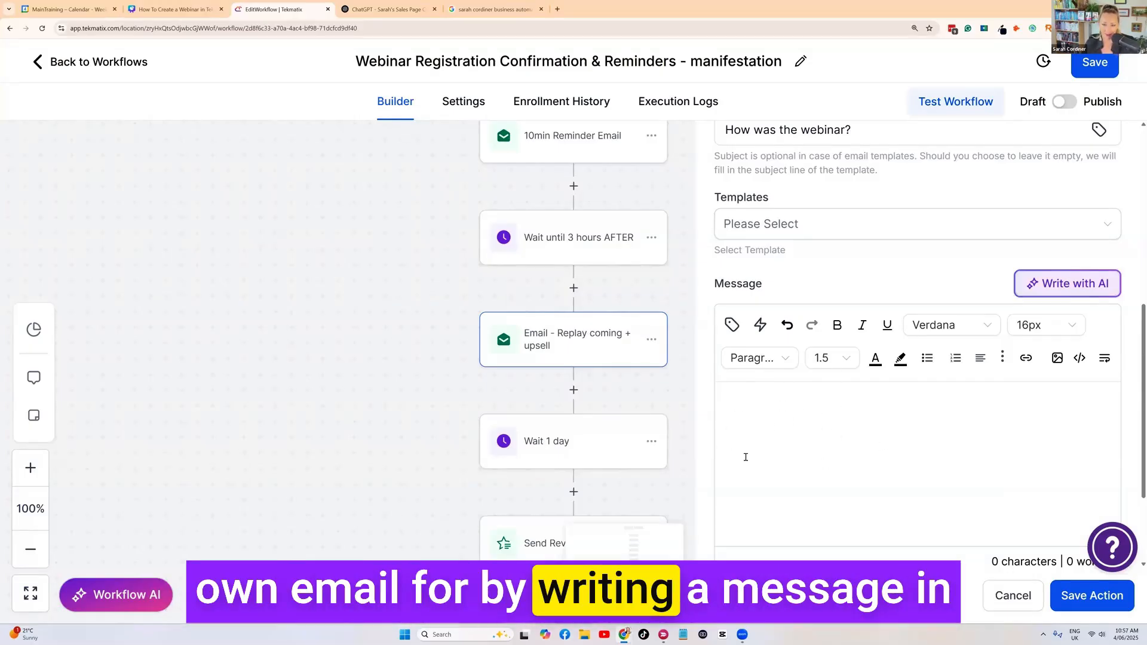
Review the timing settings of the Wait 1 day action, close it without saving, and look back over the reminder sequence
left_click(576, 442)
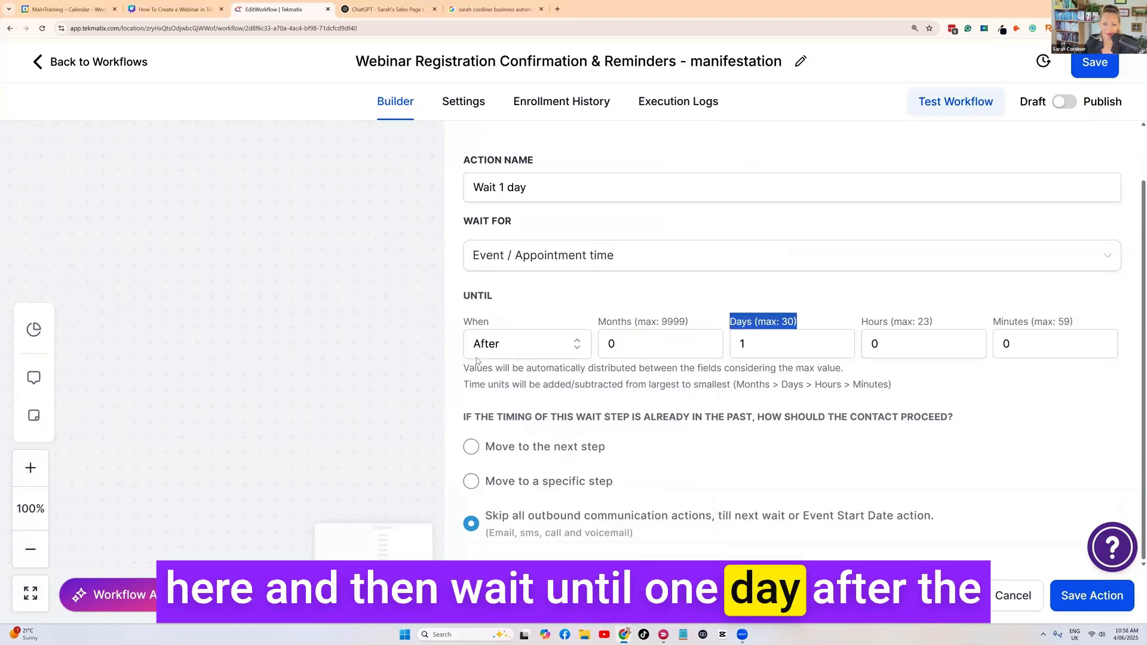
left_click(1014, 596)
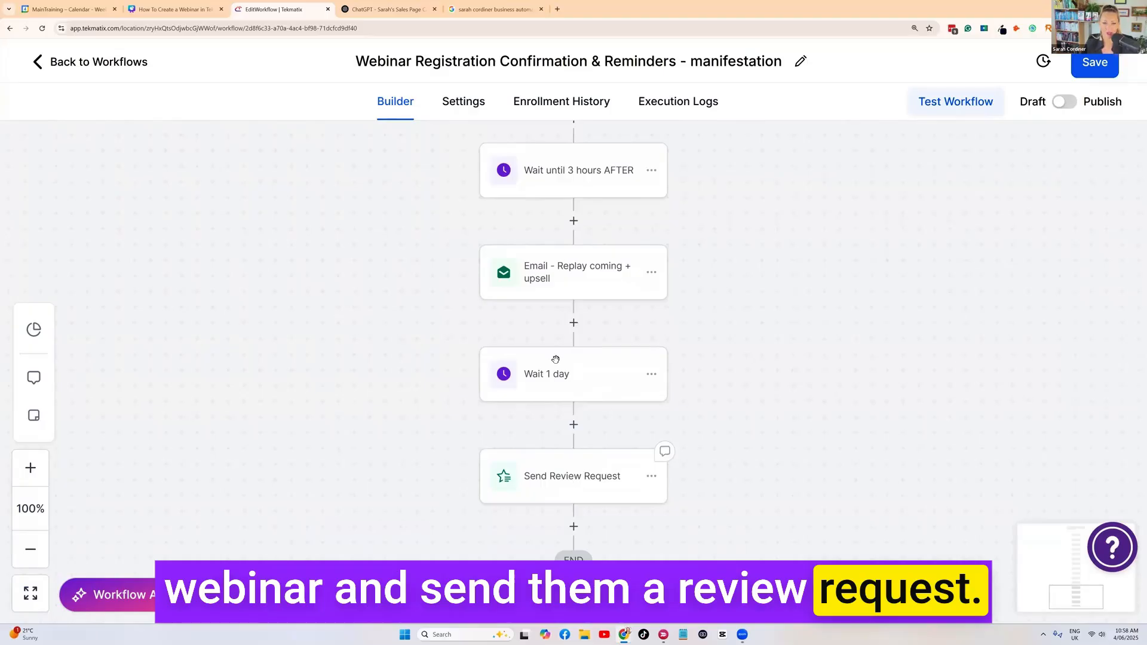
scroll(573, 359, "up", 4)
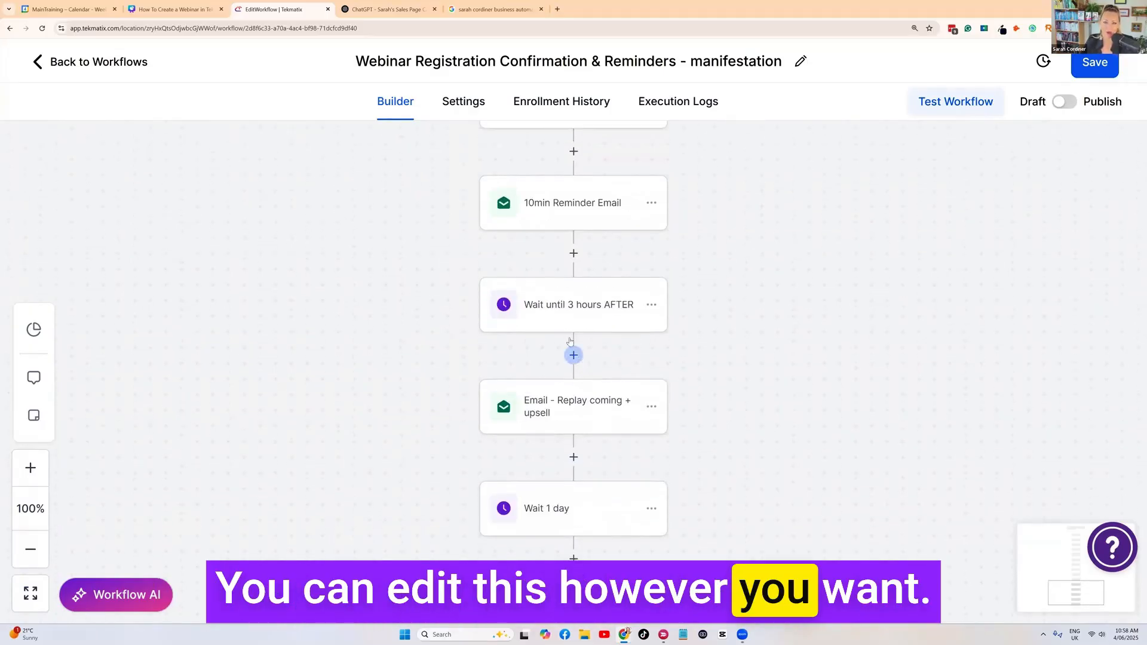
scroll(664, 325, "down", 2)
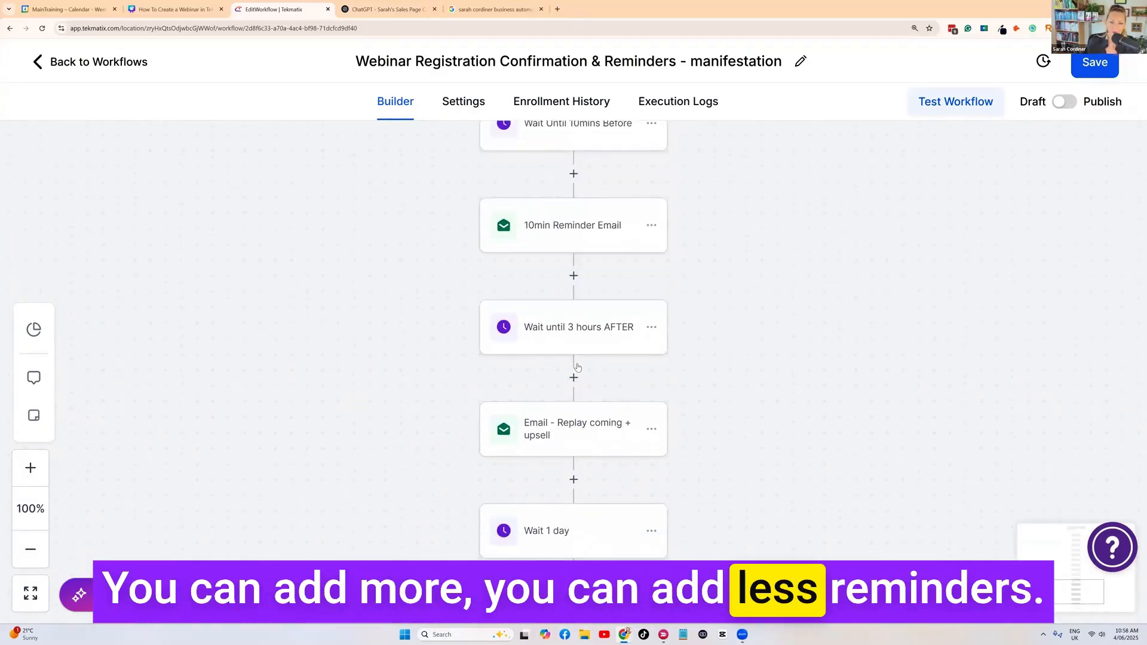
scroll(598, 339, "up", 15)
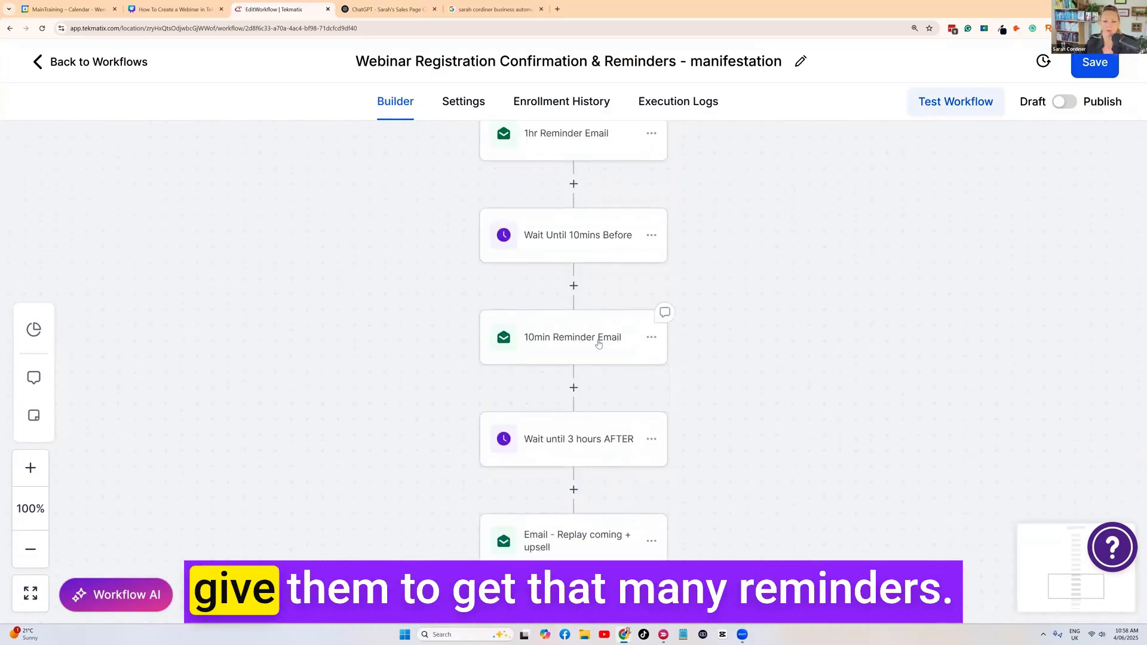
scroll(599, 350, "up", 5)
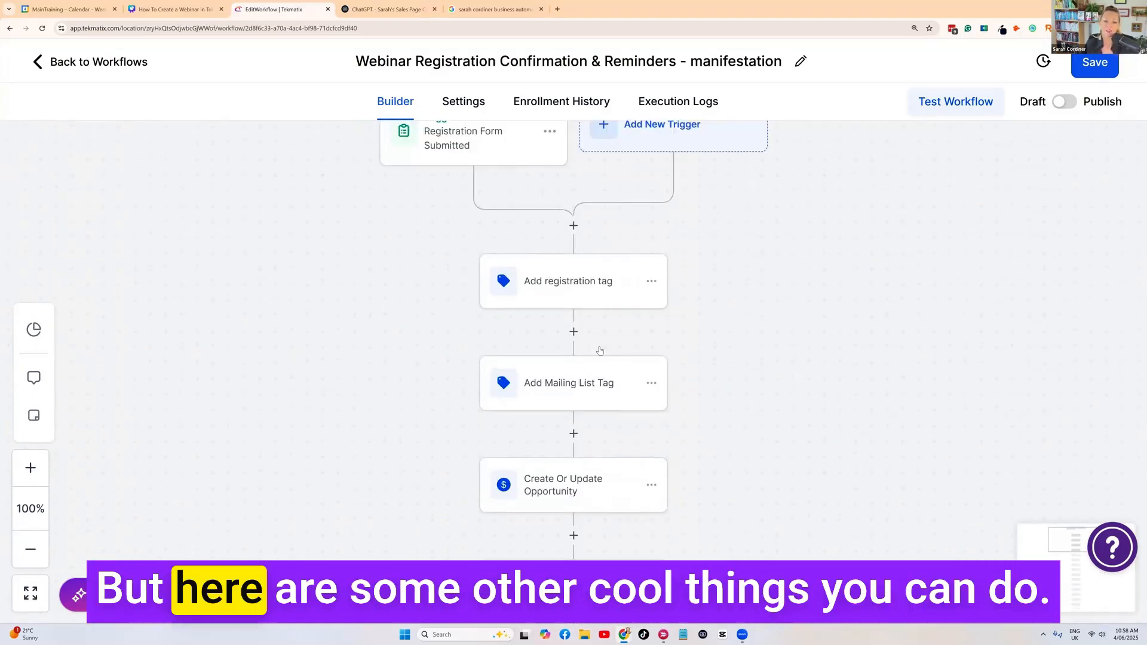
Insert an Add To Notes action between Add Mailing List Tag and Create Or Update Opportunity
scroll(618, 353, "down", 2)
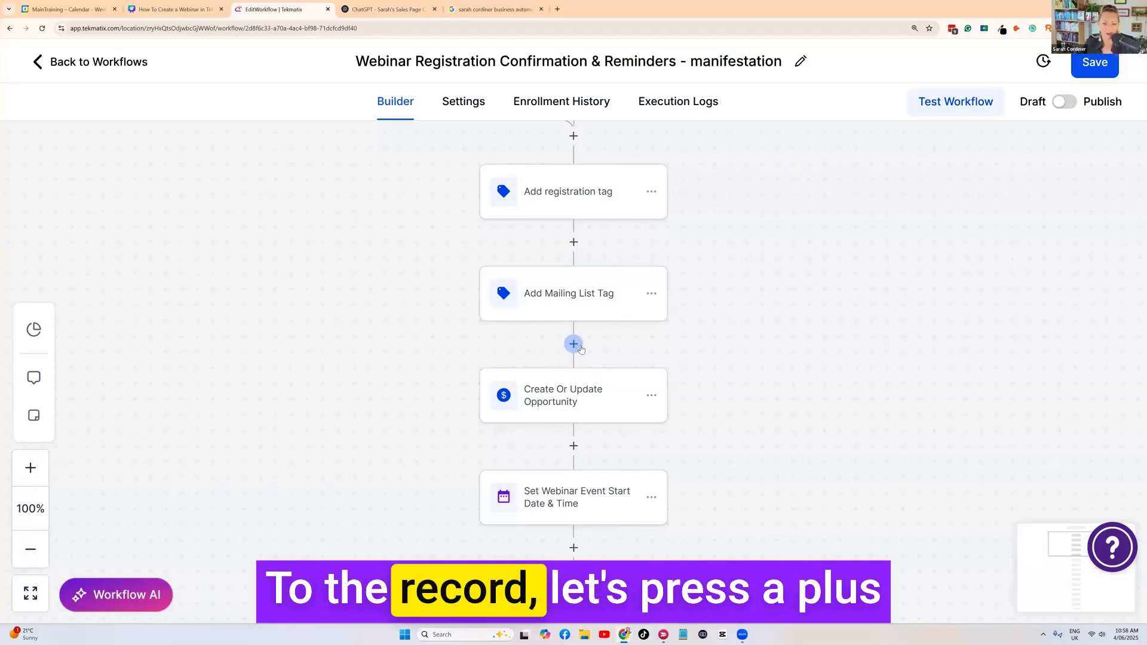
left_click(574, 345)
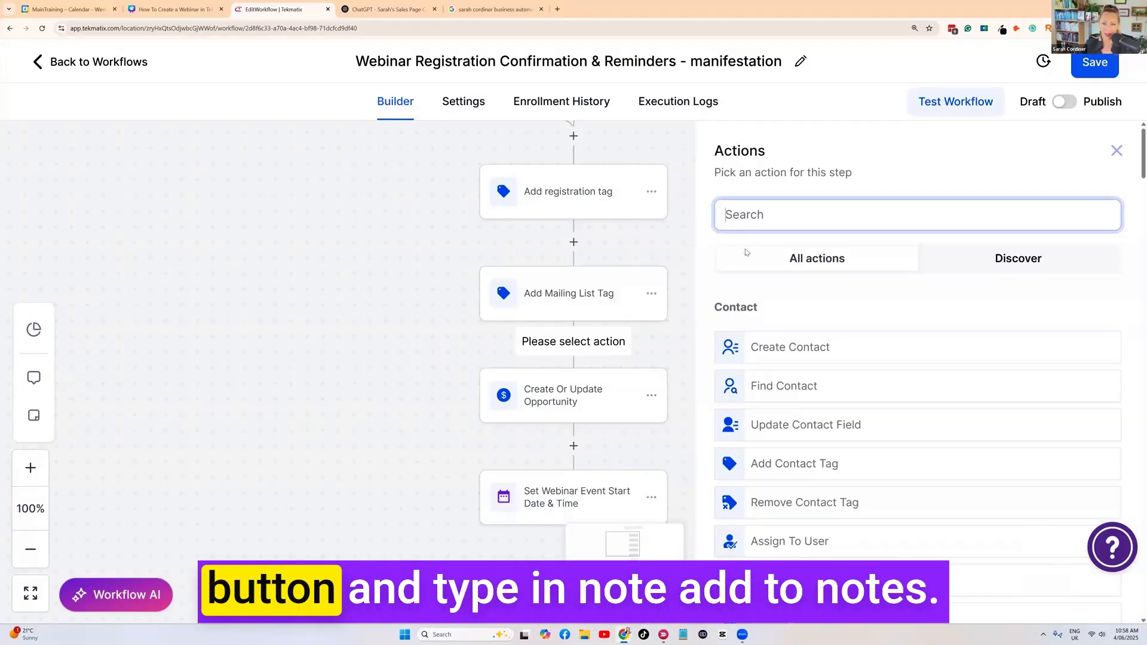
type("note")
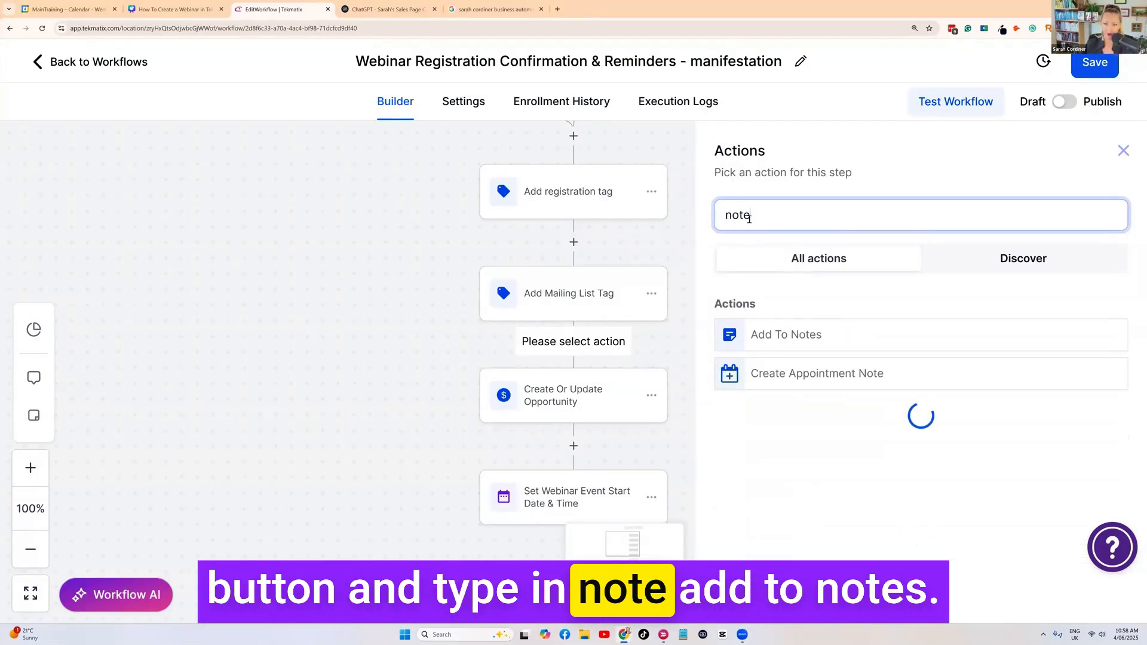
left_click(820, 334)
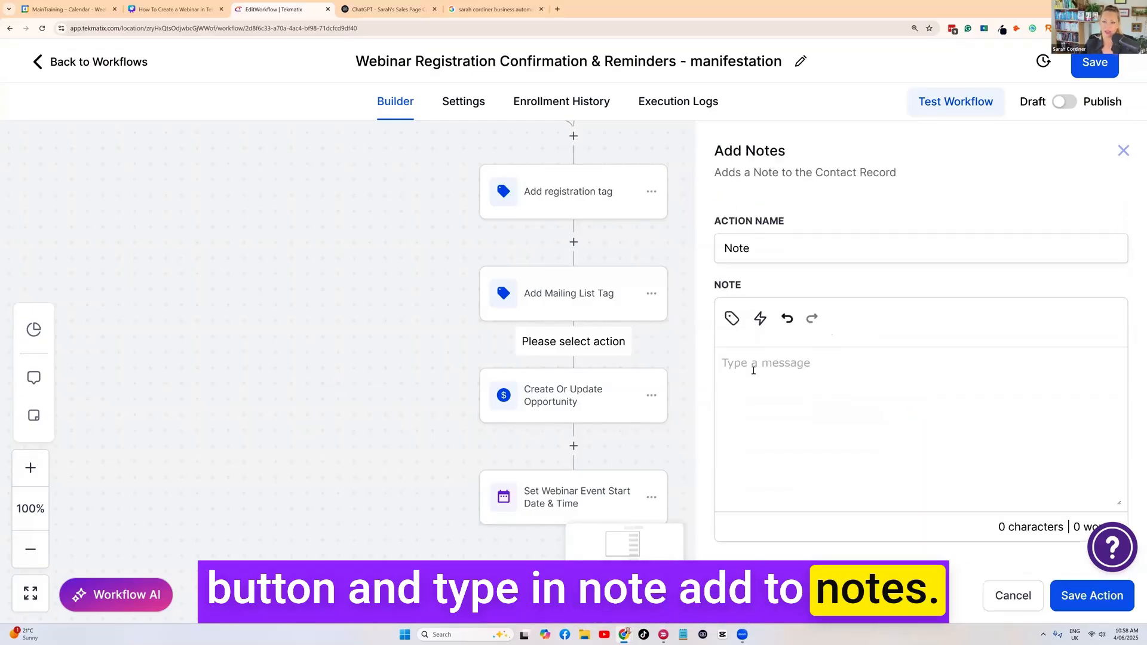
Write the note as the contact's full name field followed by text saying they signed up for the host's manifestation webinar, and save the action
left_click(732, 318)
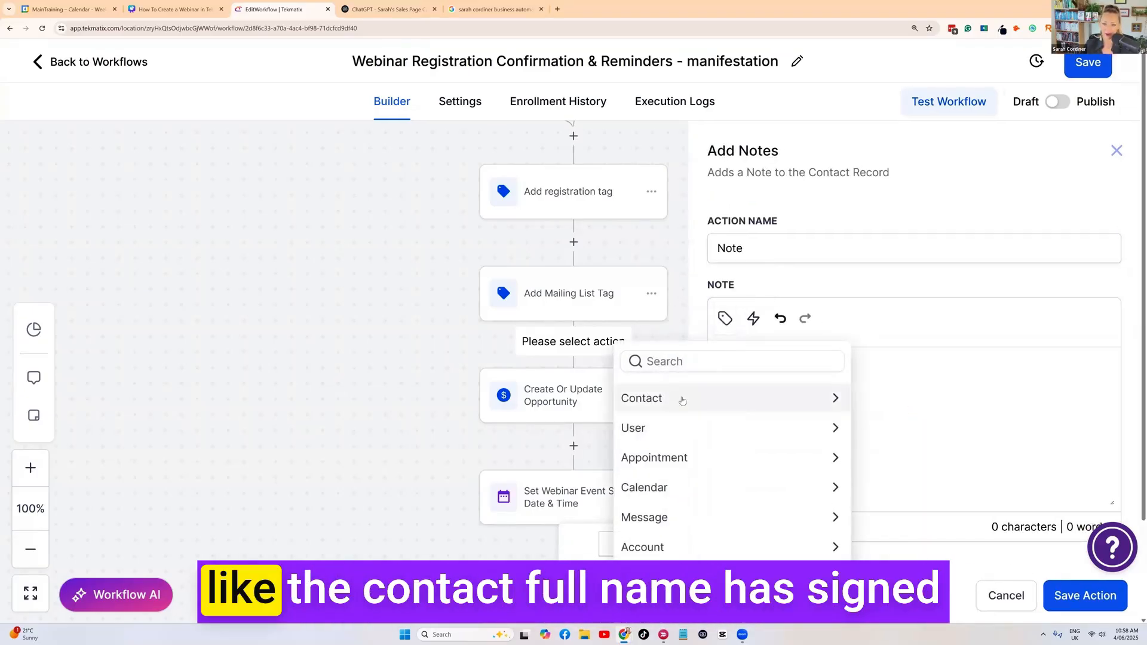
left_click(682, 399)
left_click(693, 423)
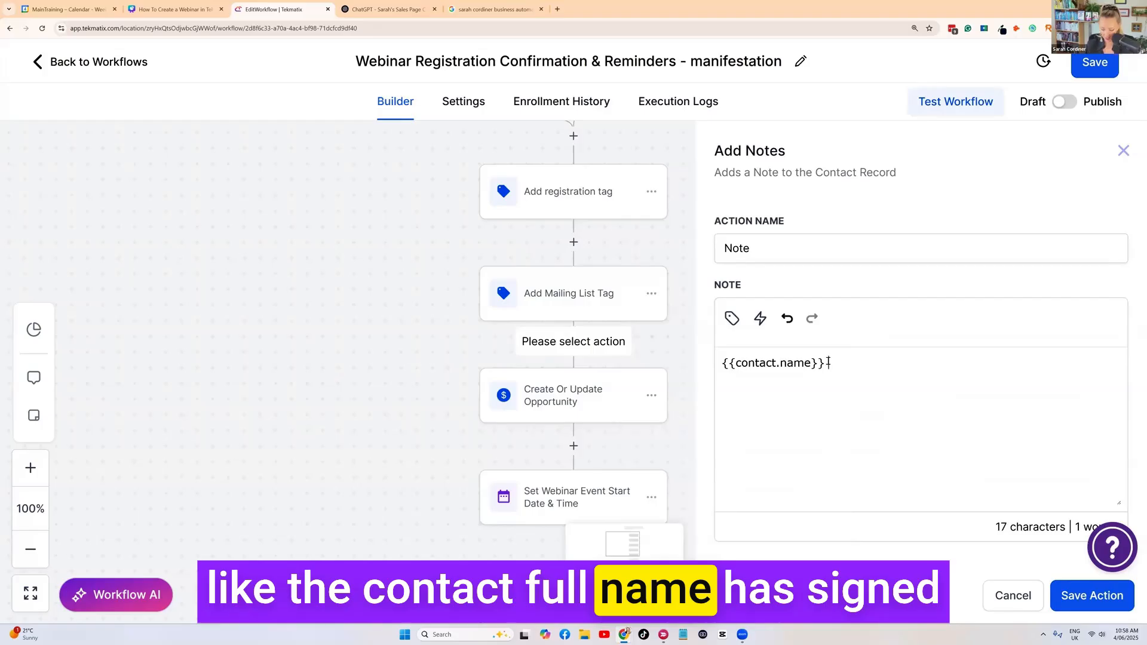
type("has signed up for s")
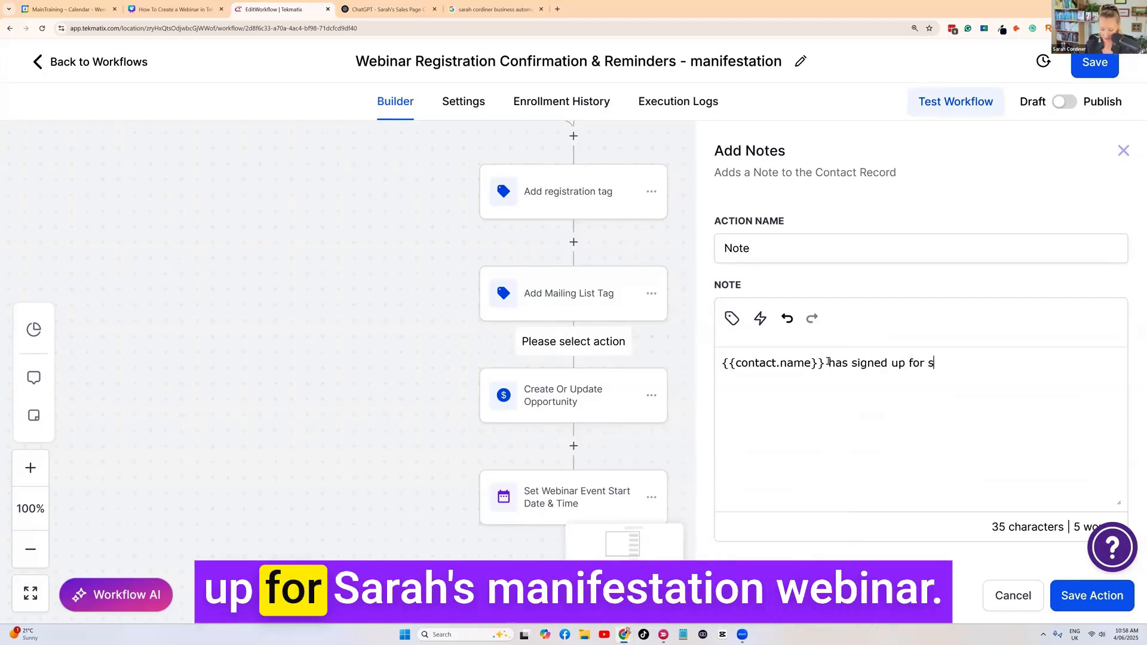
type("arahs manifestation webi")
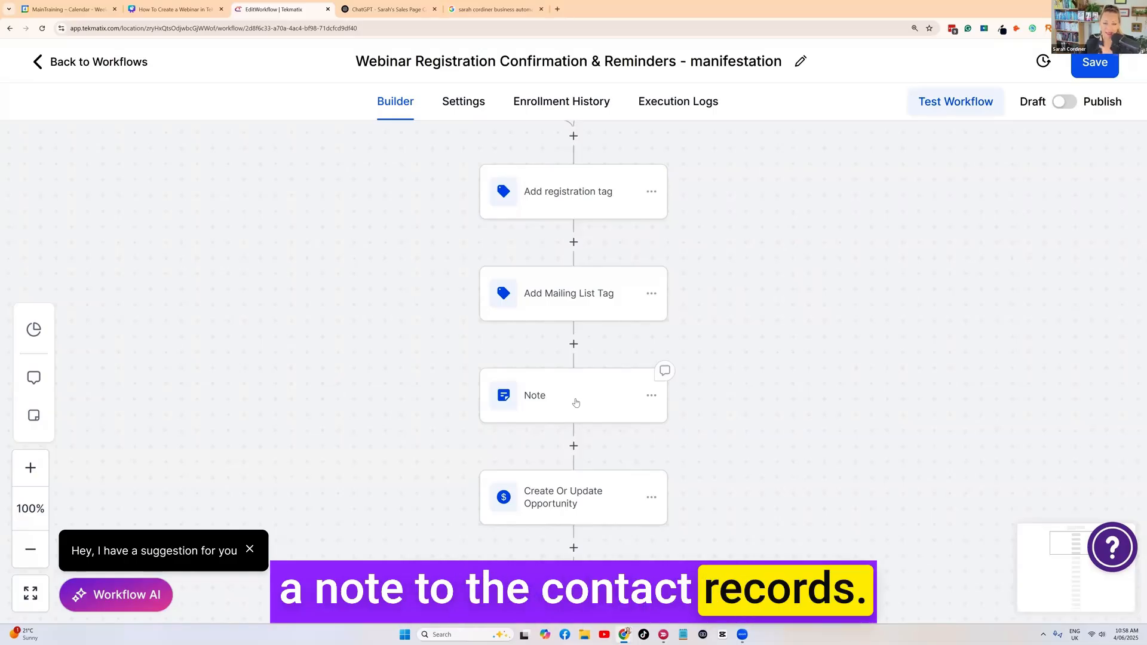
Search the actions for "eng" and "score", and insert Modify Contact Engagement Score between Add Mailing List Tag and Note
scroll(576, 403, "down", 1)
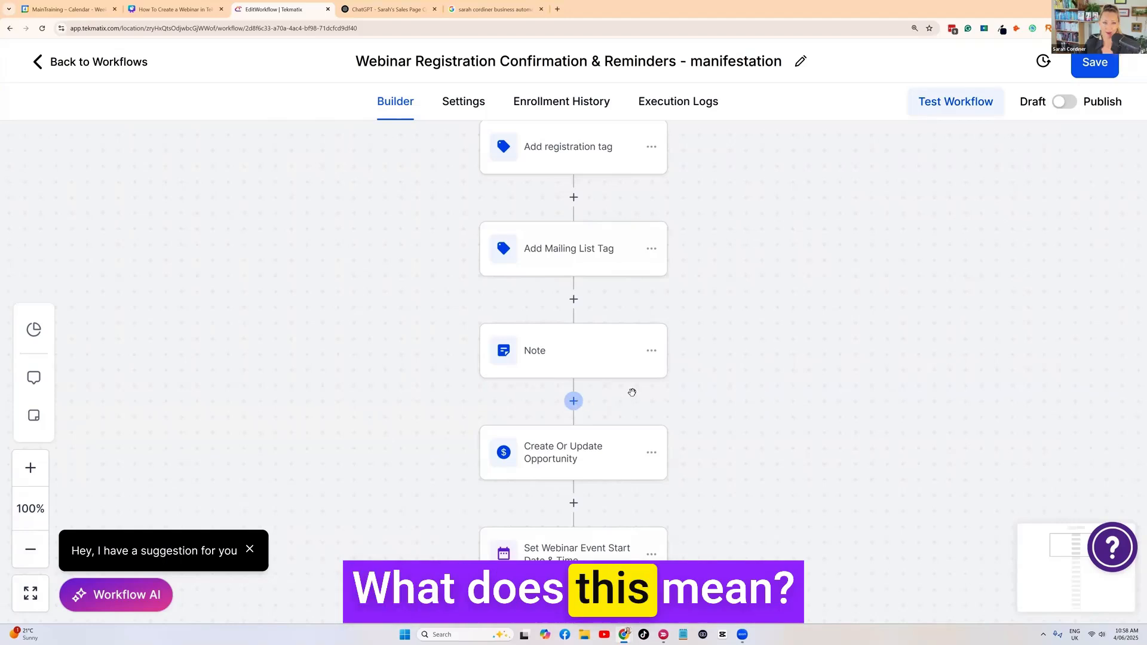
scroll(628, 386, "up", 4)
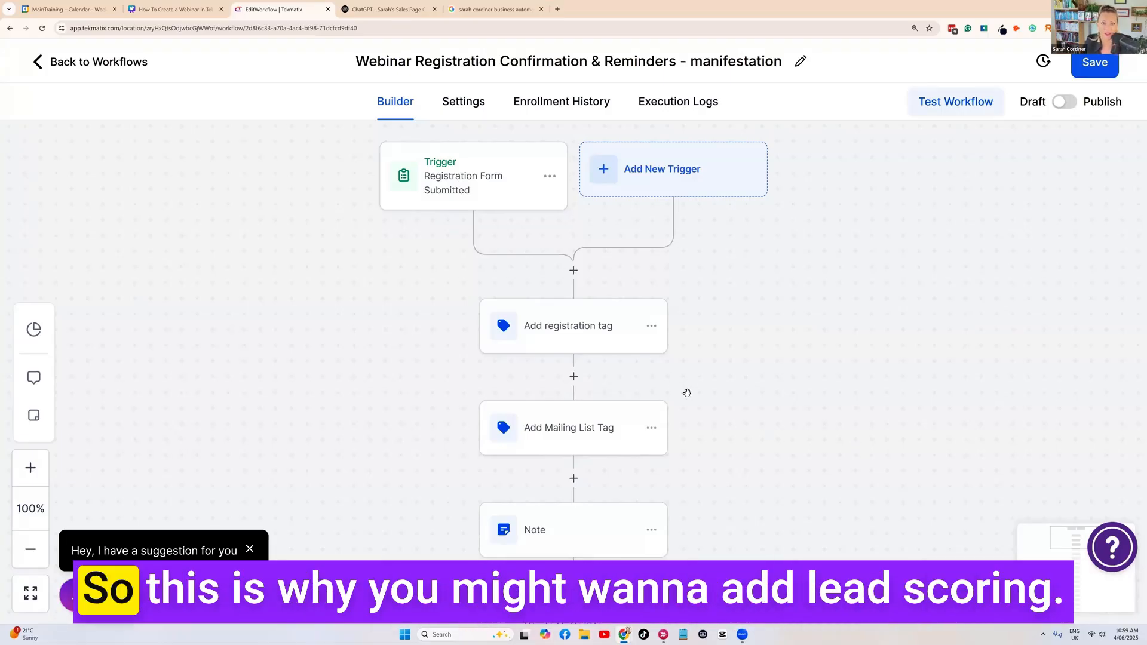
scroll(681, 399, "down", 1)
scroll(708, 399, "down", 2)
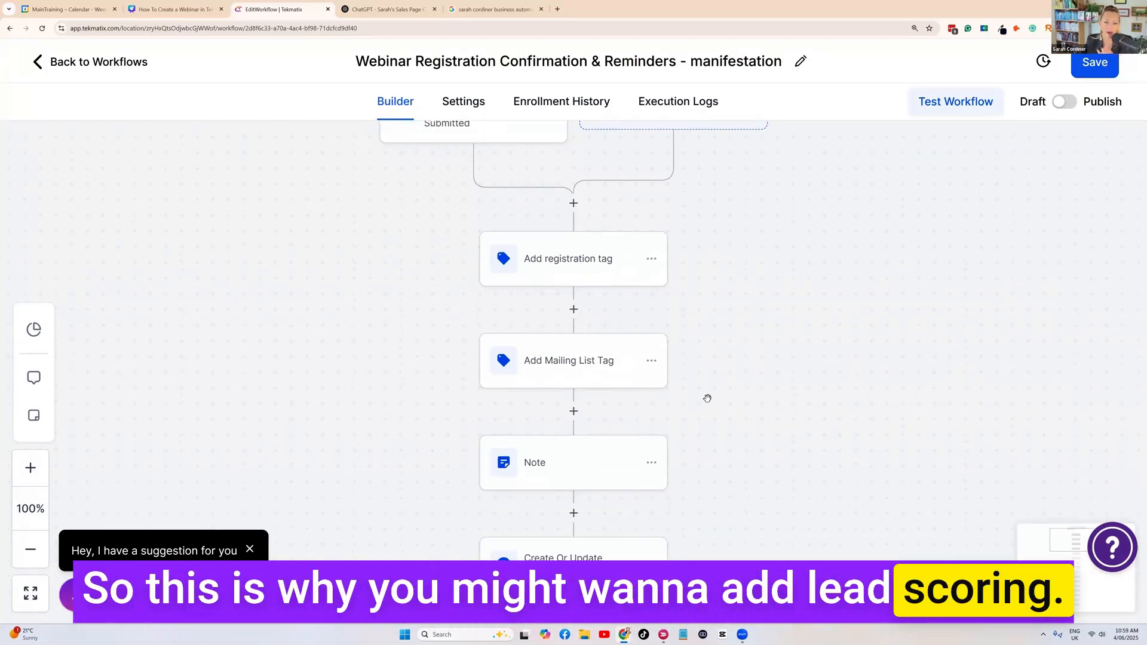
left_click(573, 411)
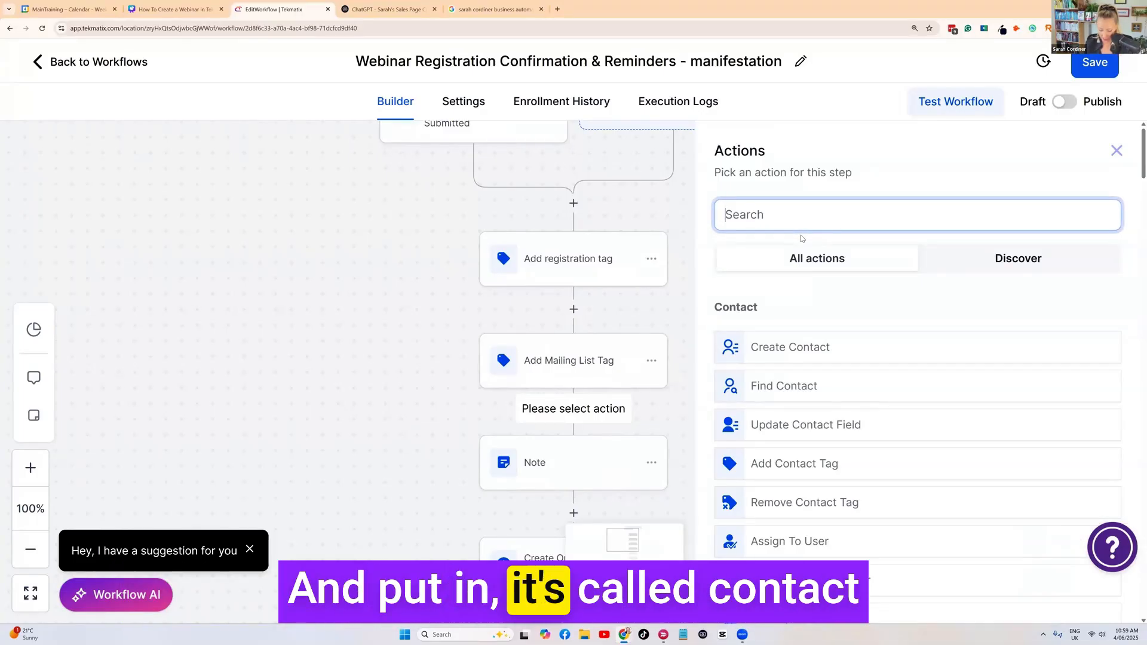
type("eng")
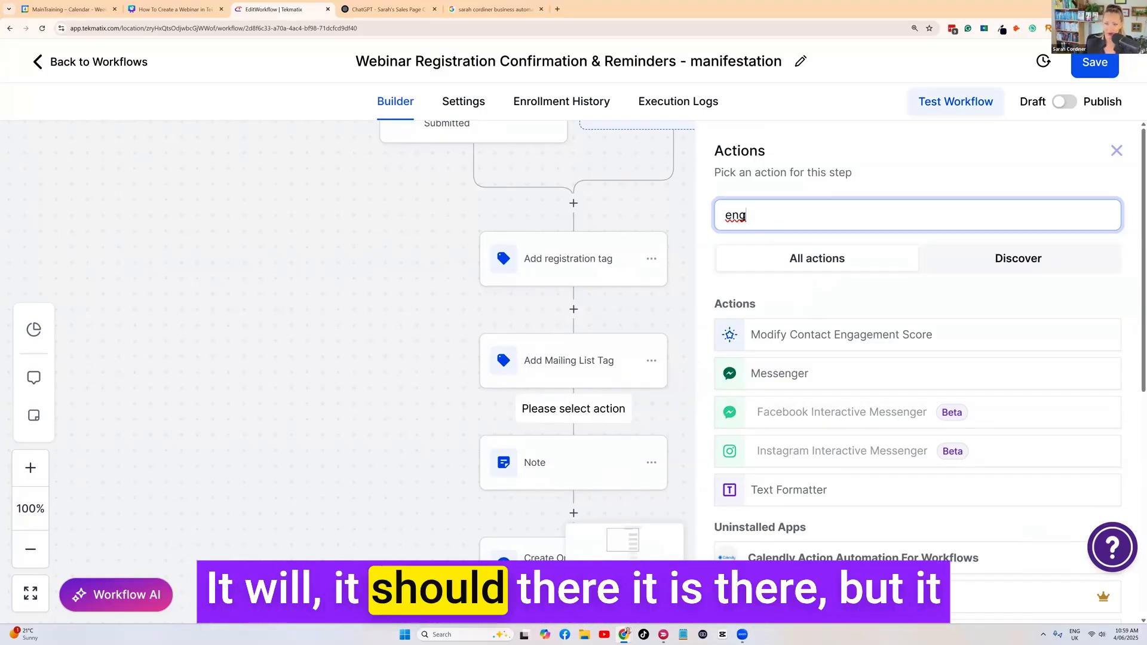
key("BackSpace")
key("BackSpace")
key("BackSpace")
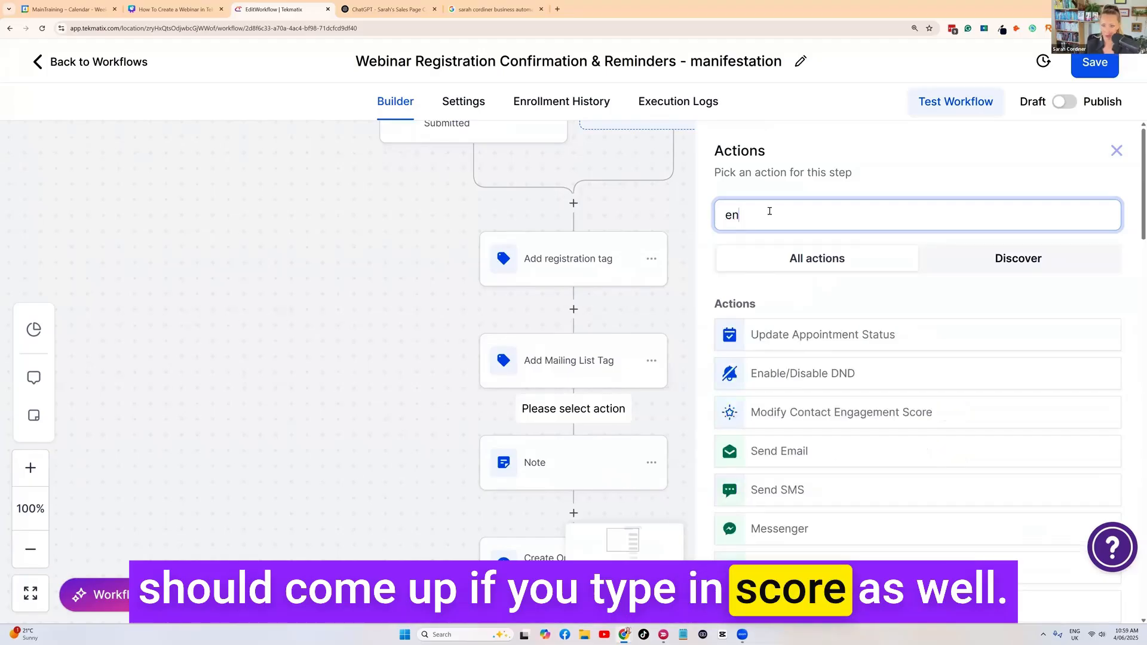
type("score")
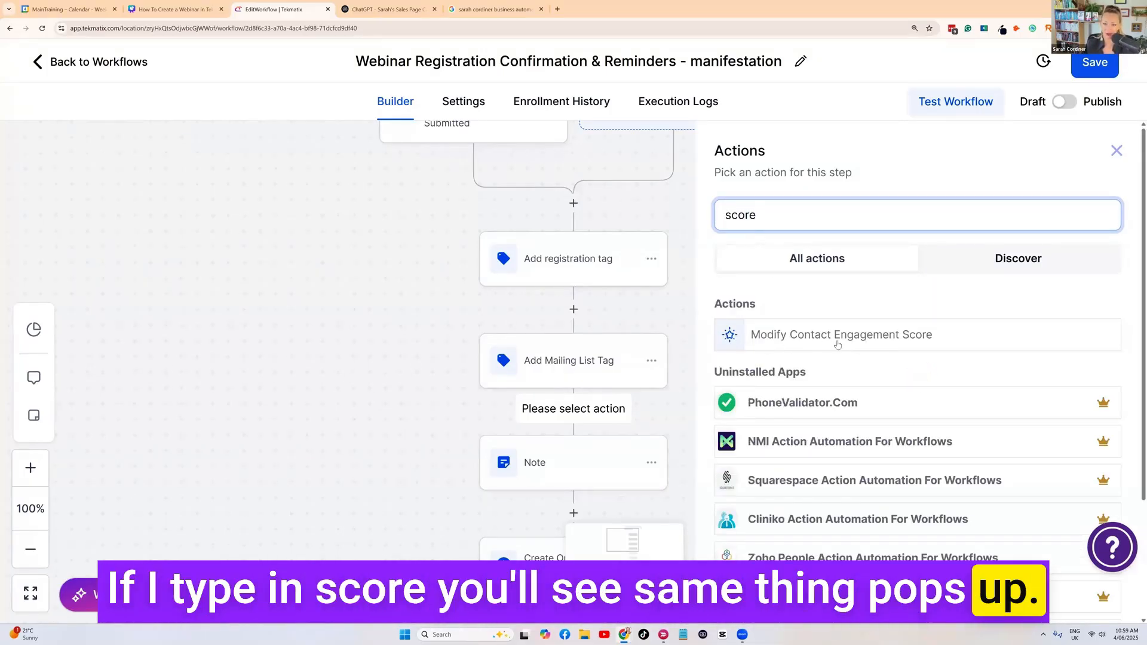
left_click(843, 339)
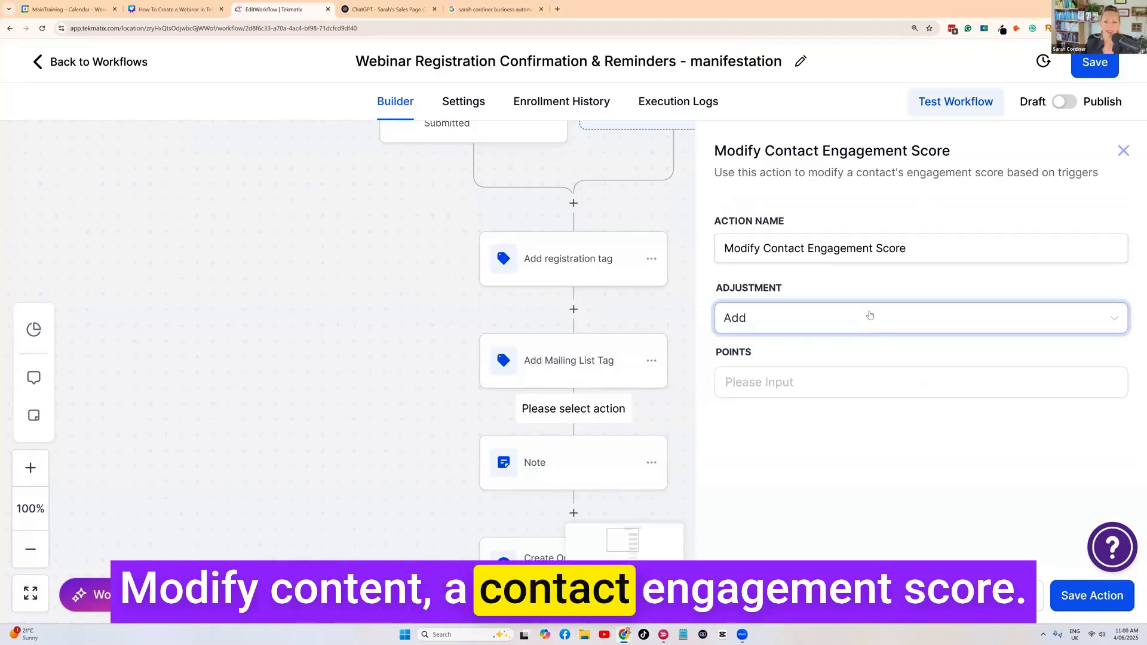
Name the engagement score action "Add 2 points" and set its points to 2 with the Add adjustment
key("ctrl+a")
type("Add poi")
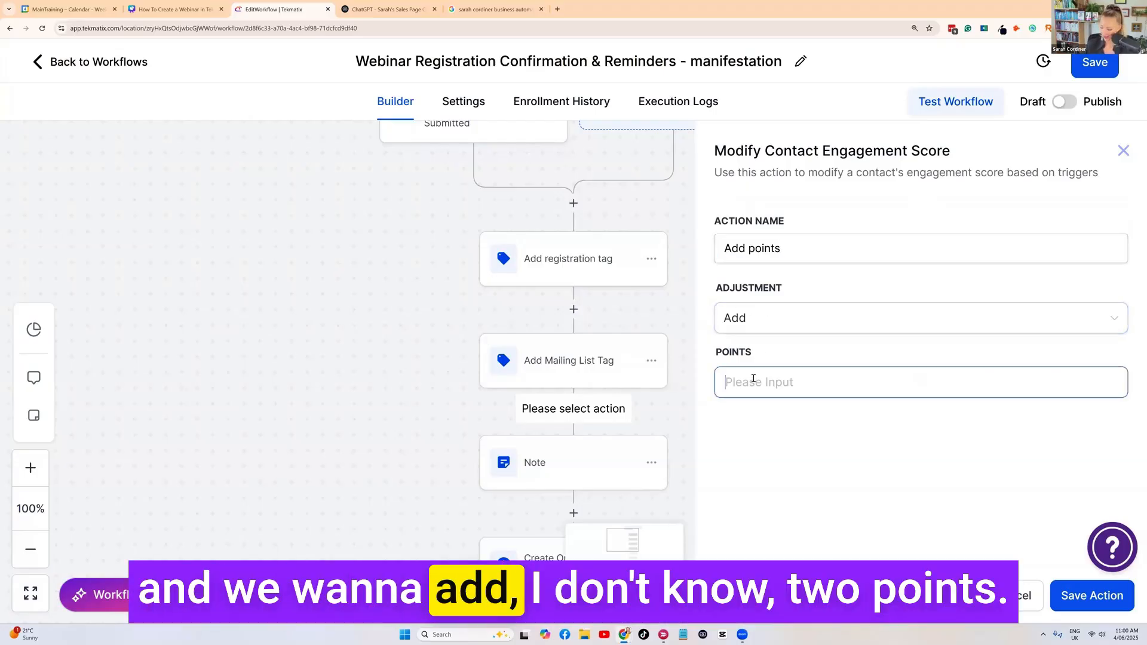
type("2")
left_click(769, 455)
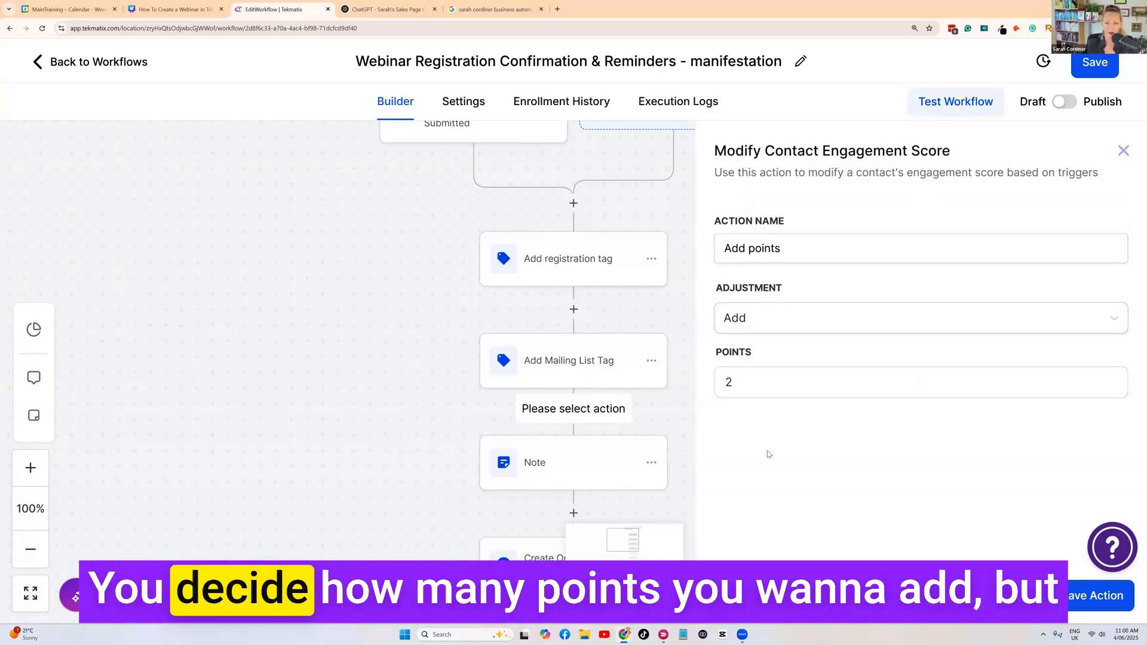
left_click(796, 249)
left_click(748, 249)
type("2")
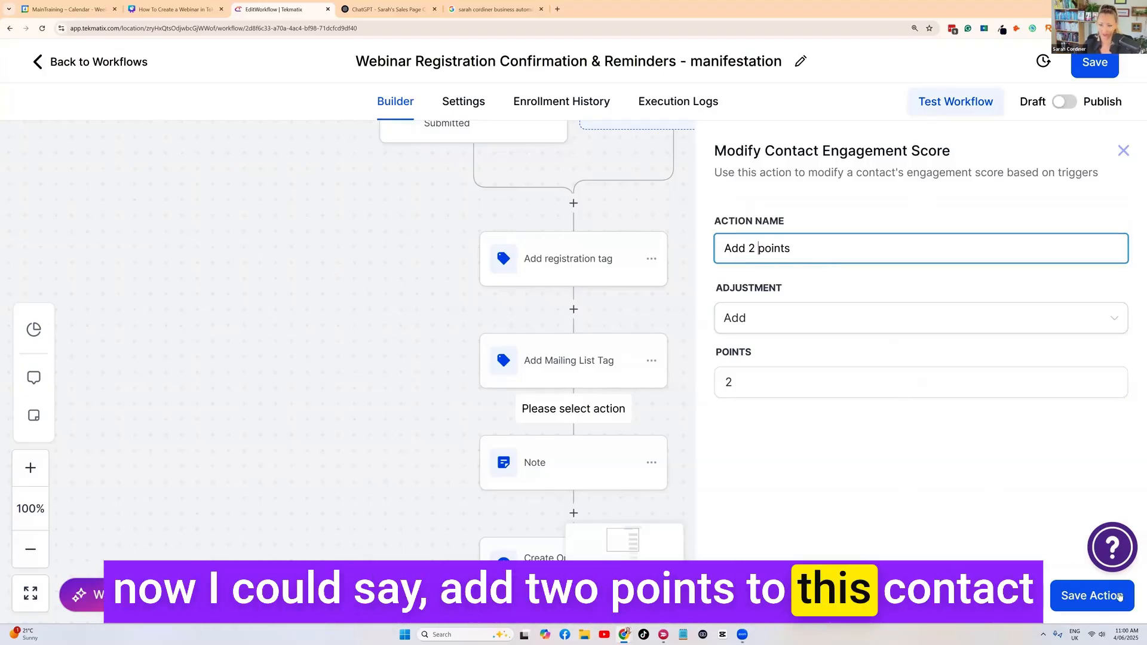
Save the Add 2 points engagement score action and check its place in the workflow after Add Mailing List Tag
left_click(1092, 596)
scroll(573, 227, "up", 2)
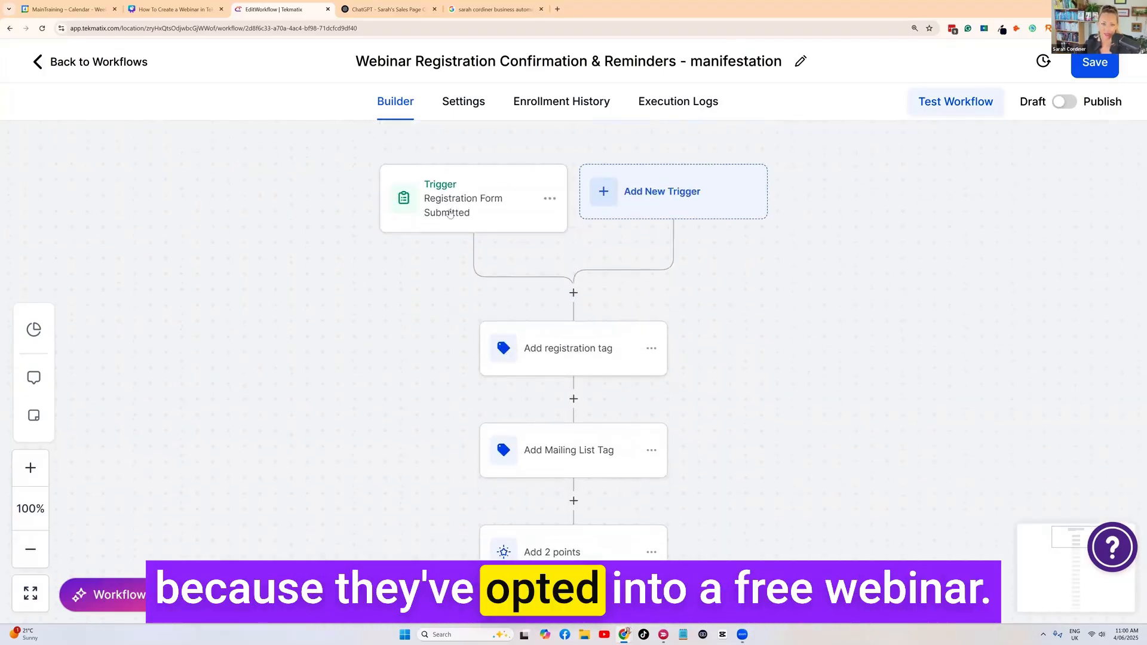
scroll(587, 441, "down", 1)
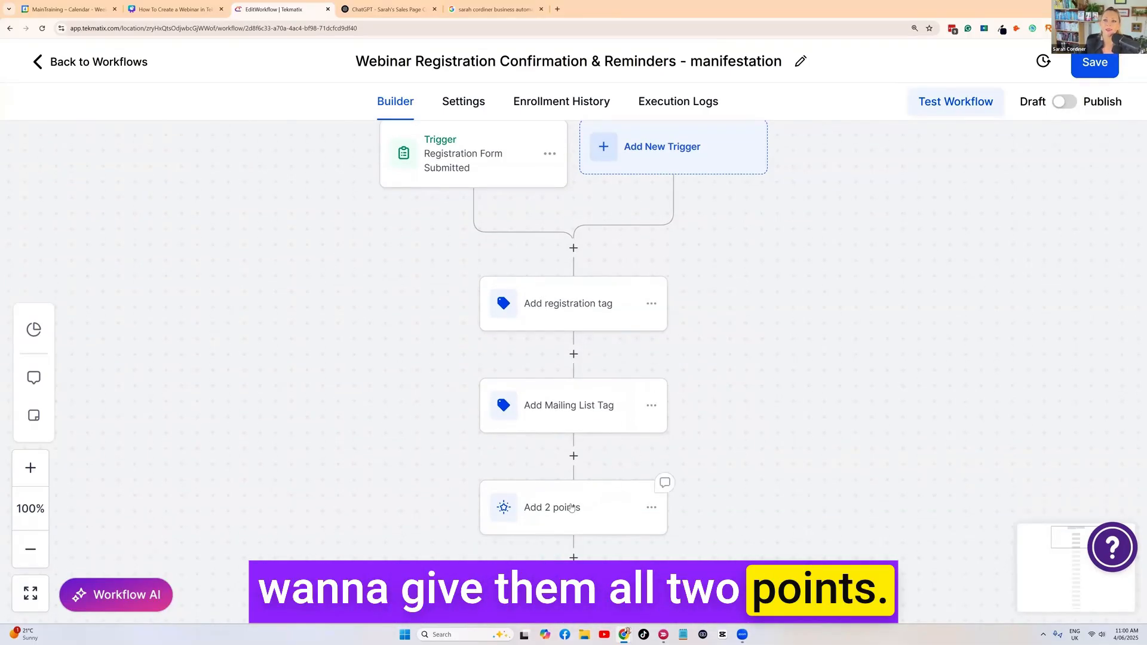
scroll(572, 508, "up", 1)
Save the workflow, switch it from Draft to Publish and save it again
left_click(1095, 64)
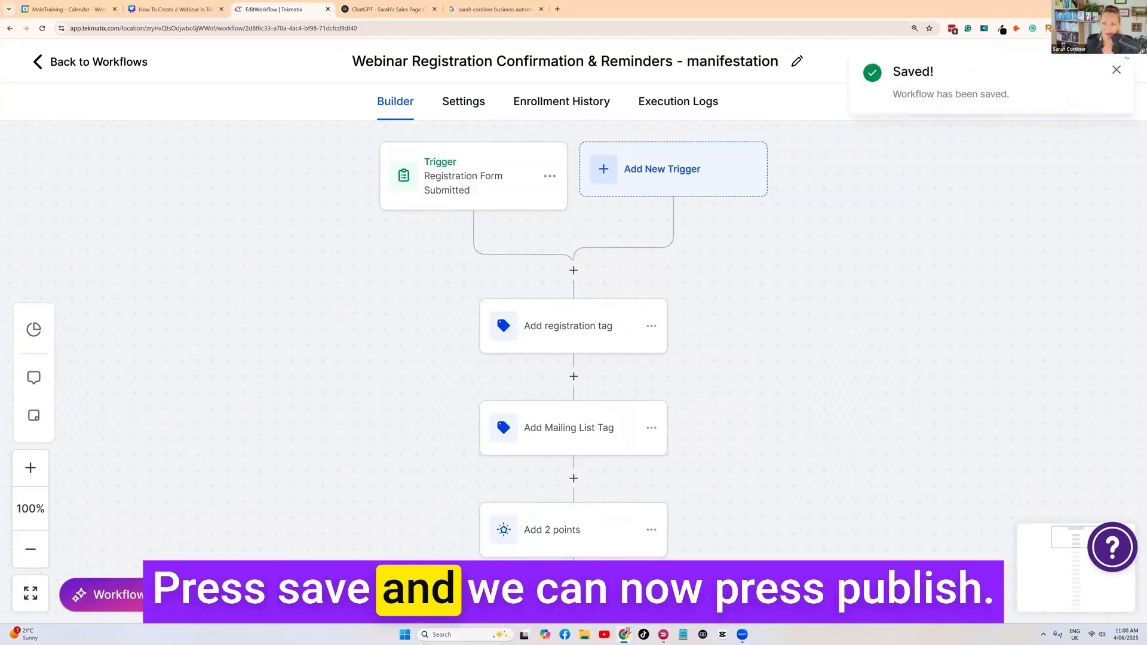
left_click(1117, 70)
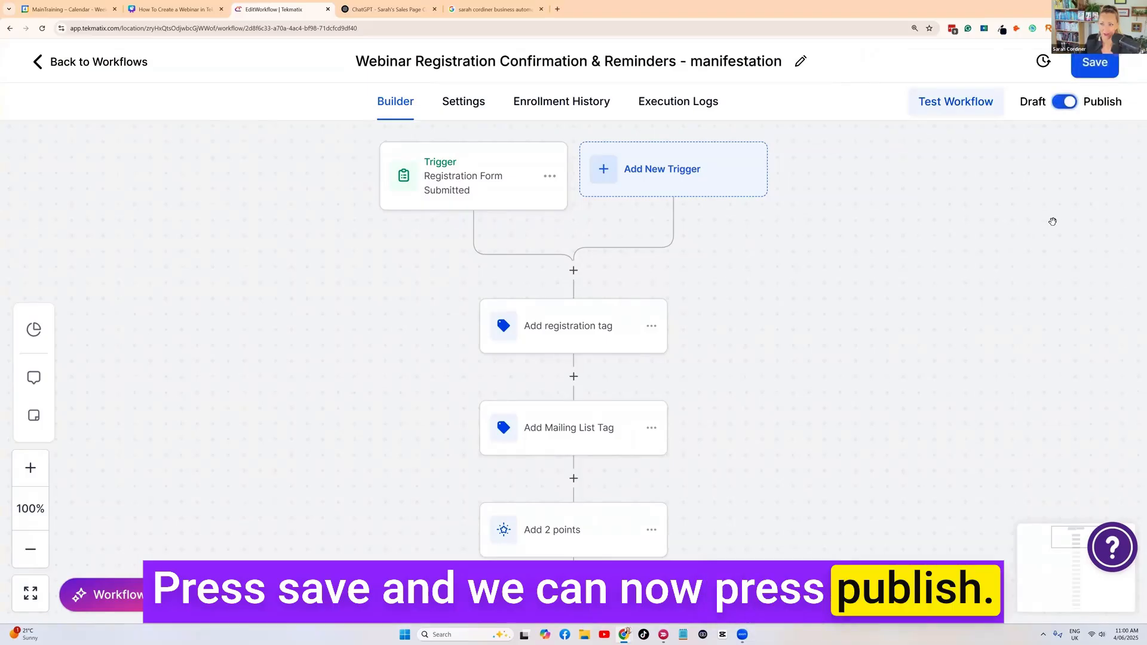
left_click(1095, 62)
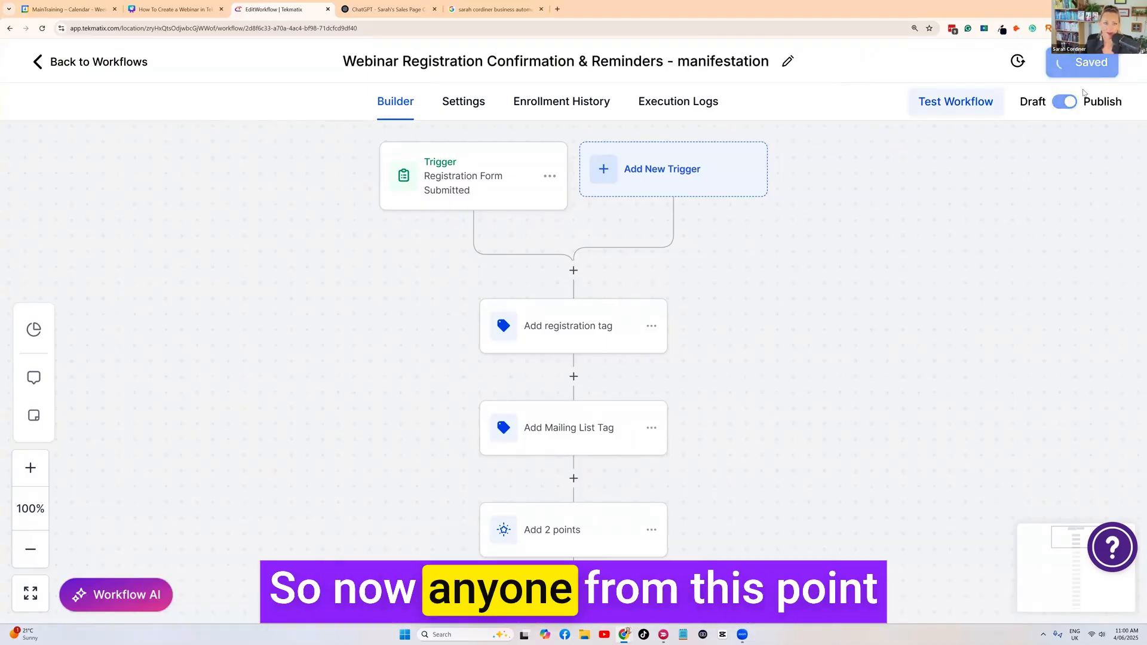
Compare the funnel set-up slide in Canva with the published workflow, reviewing every action from the registration form trigger to the review request
left_click(154, 8)
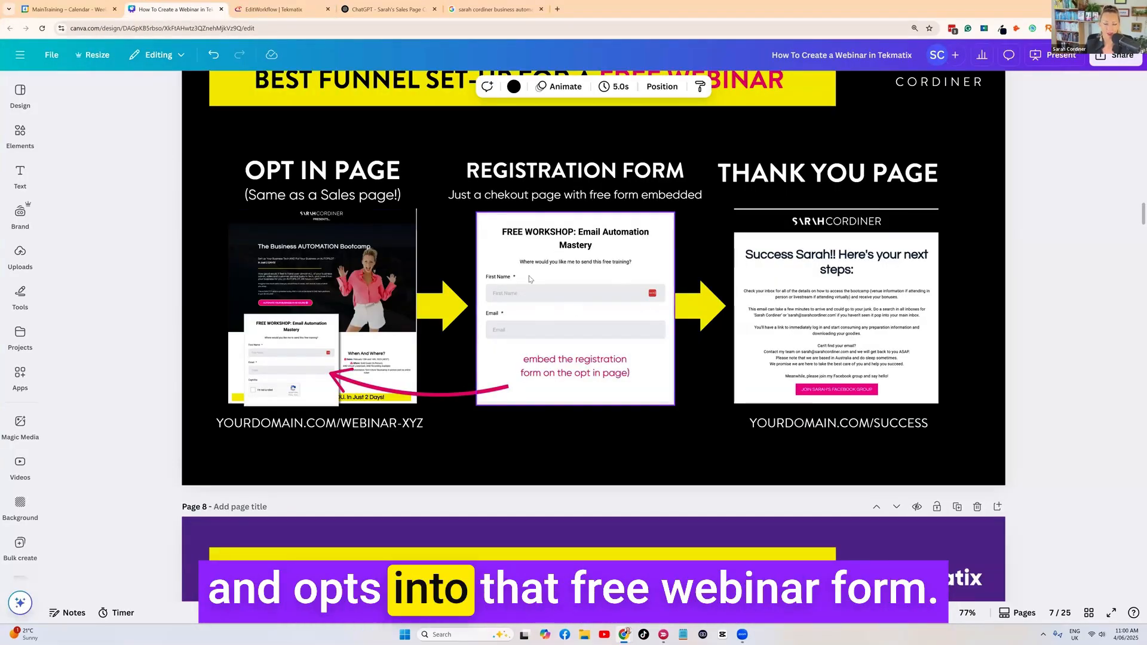
left_click(277, 9)
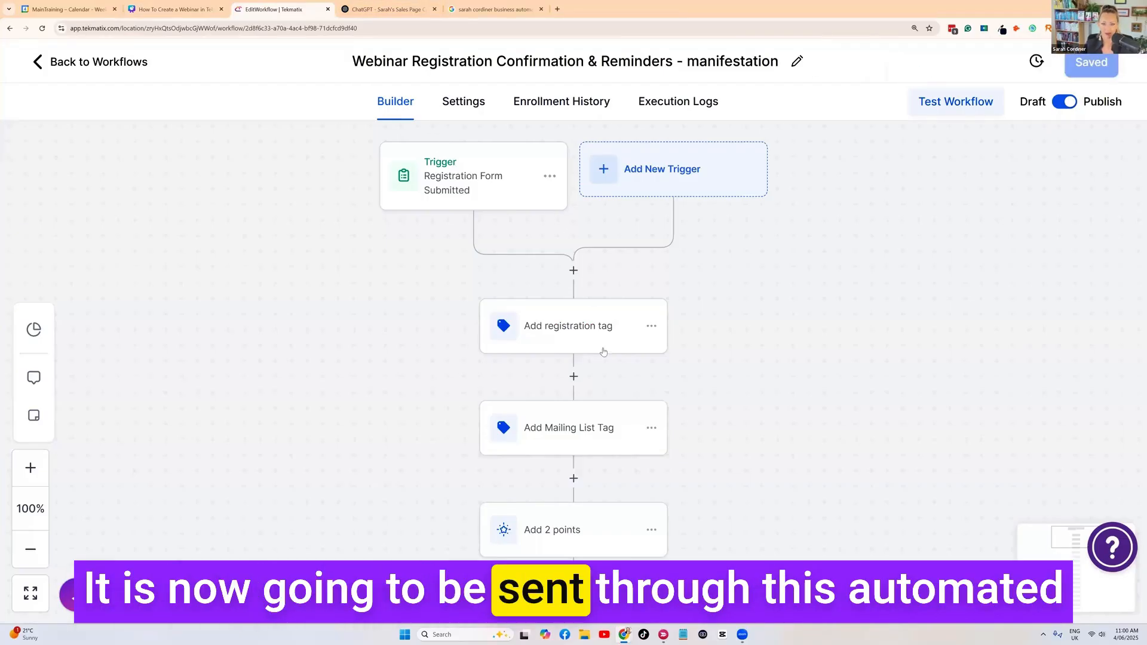
scroll(612, 410, "down", 1)
scroll(663, 256, "up", 1)
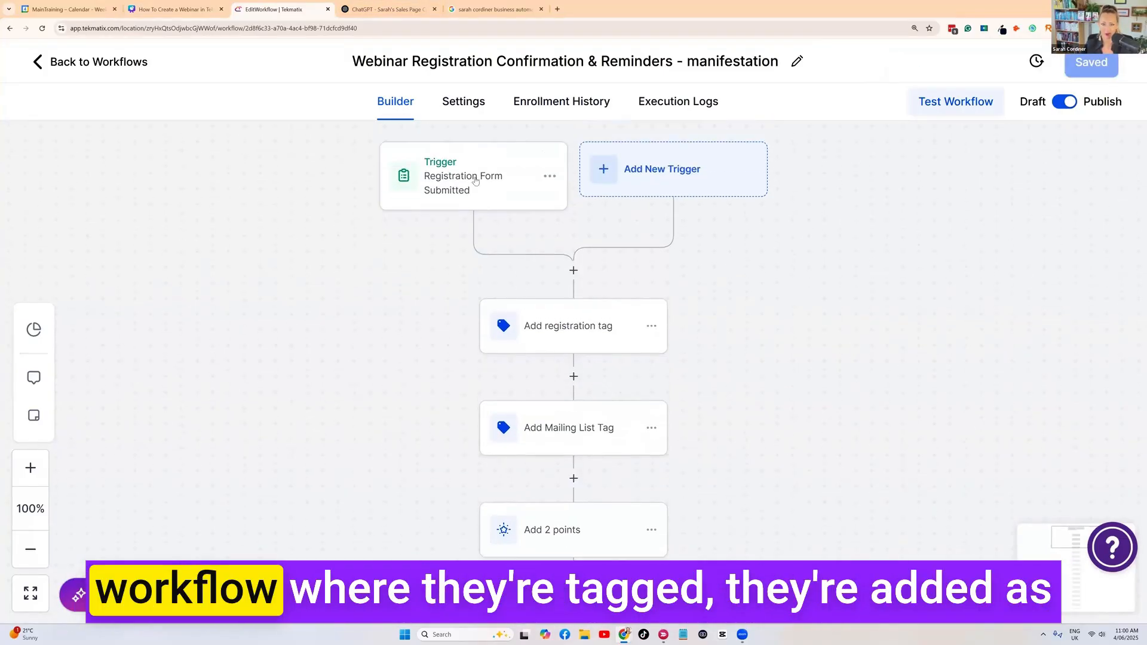
scroll(567, 315, "down", 4)
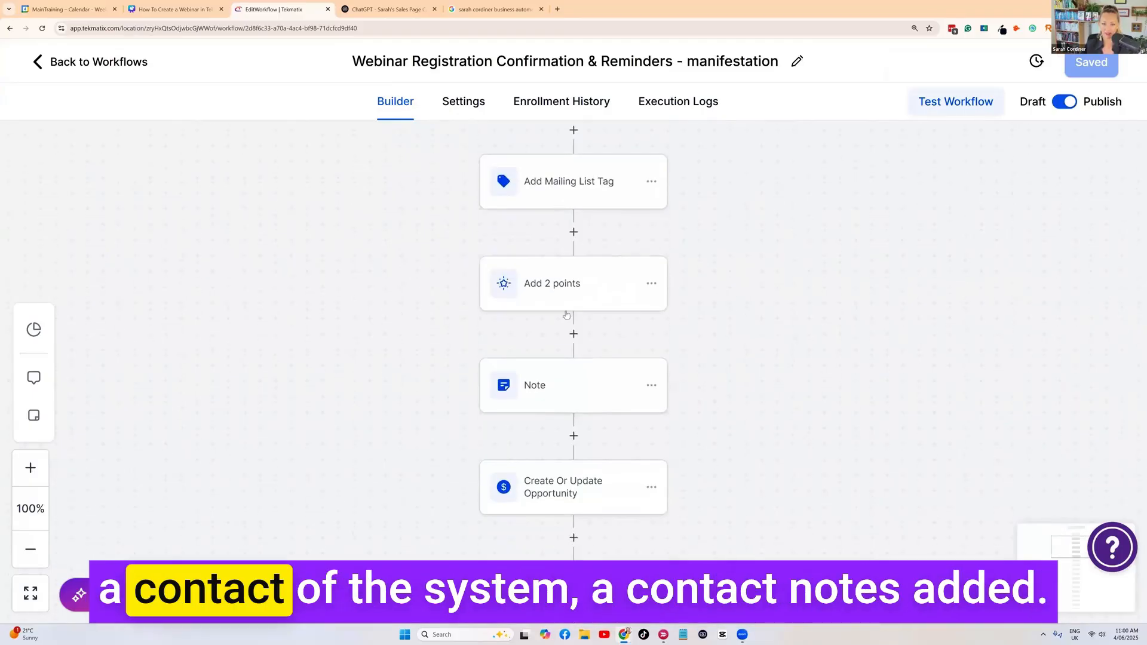
scroll(566, 314, "down", 2)
scroll(586, 286, "down", 2)
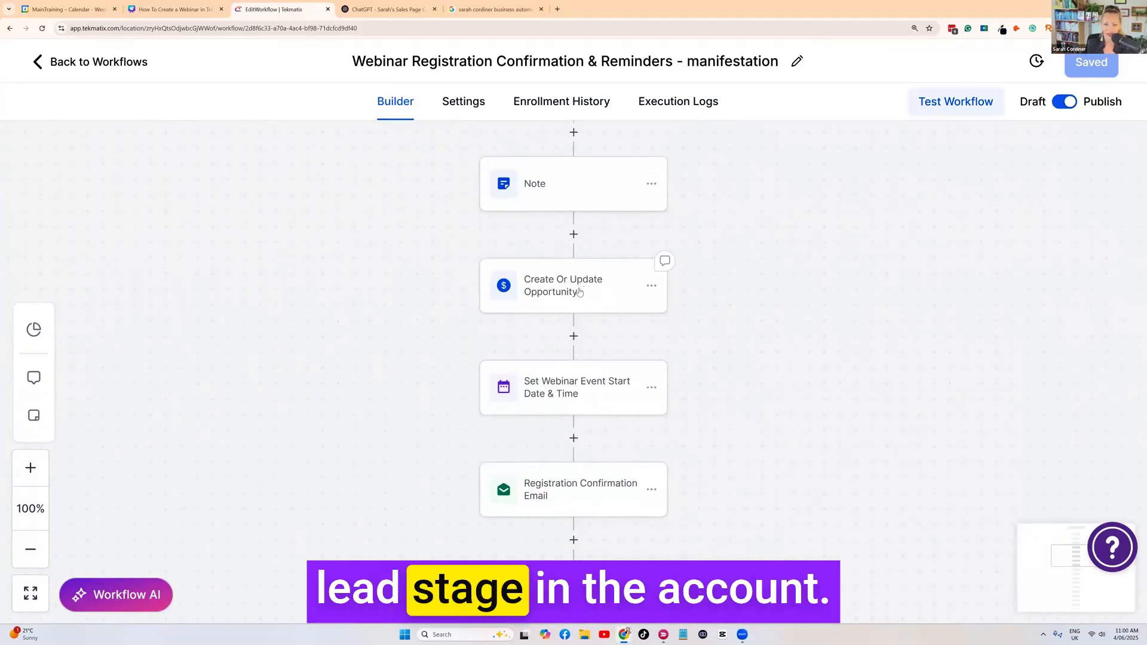
scroll(580, 293, "down", 1)
scroll(562, 317, "down", 5)
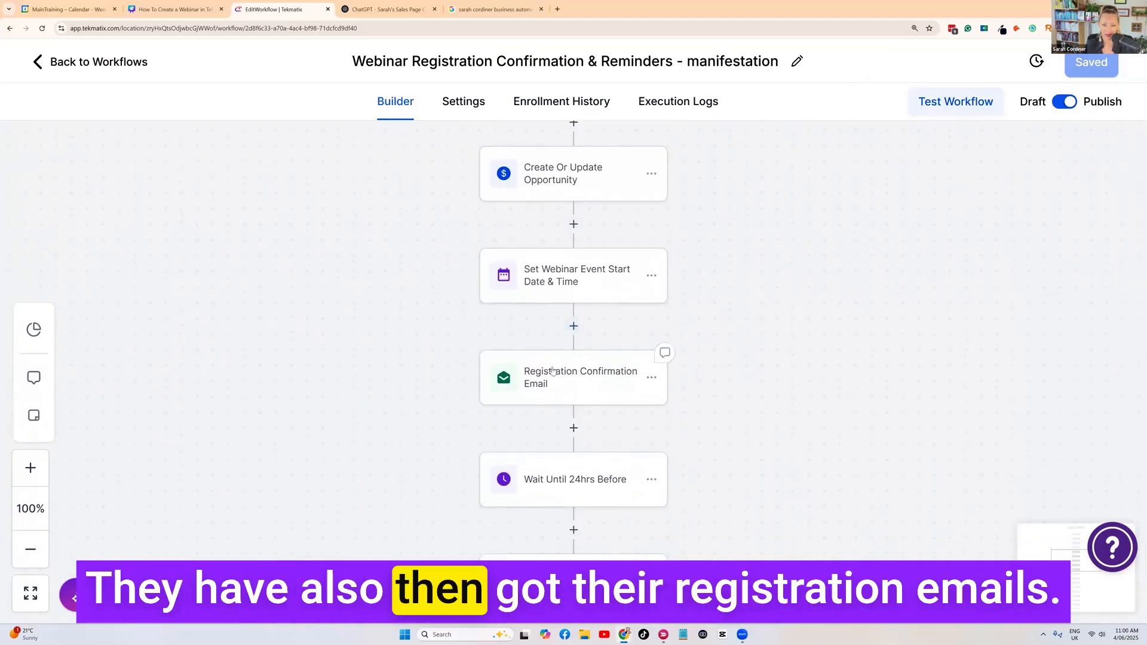
scroll(580, 310, "down", 7)
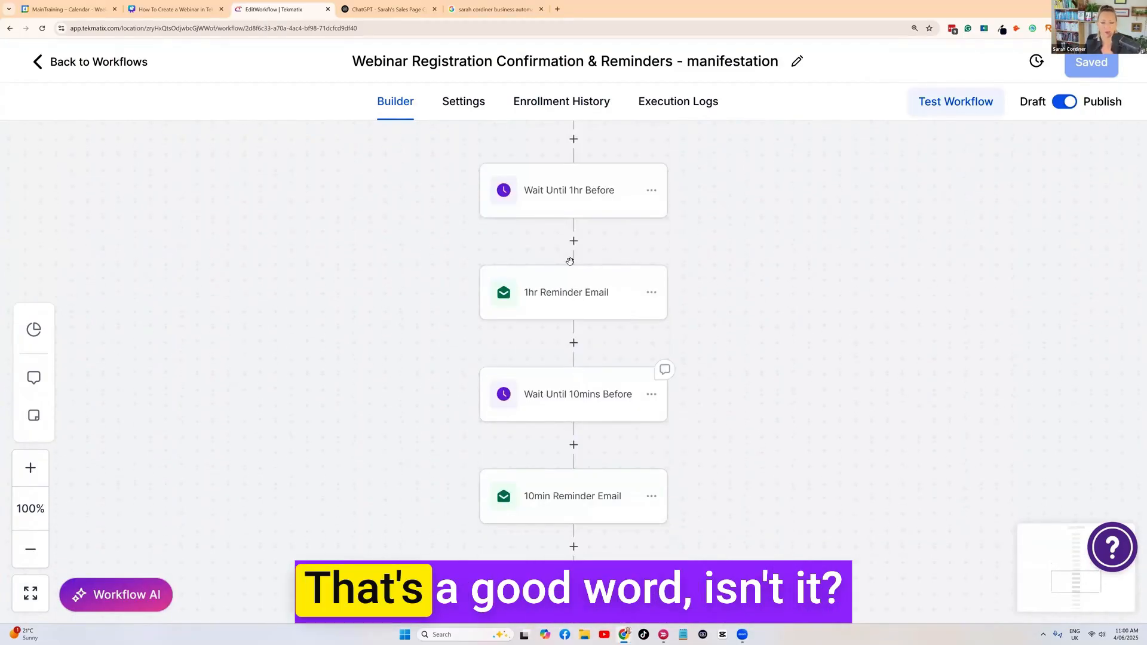
scroll(564, 281, "down", 1)
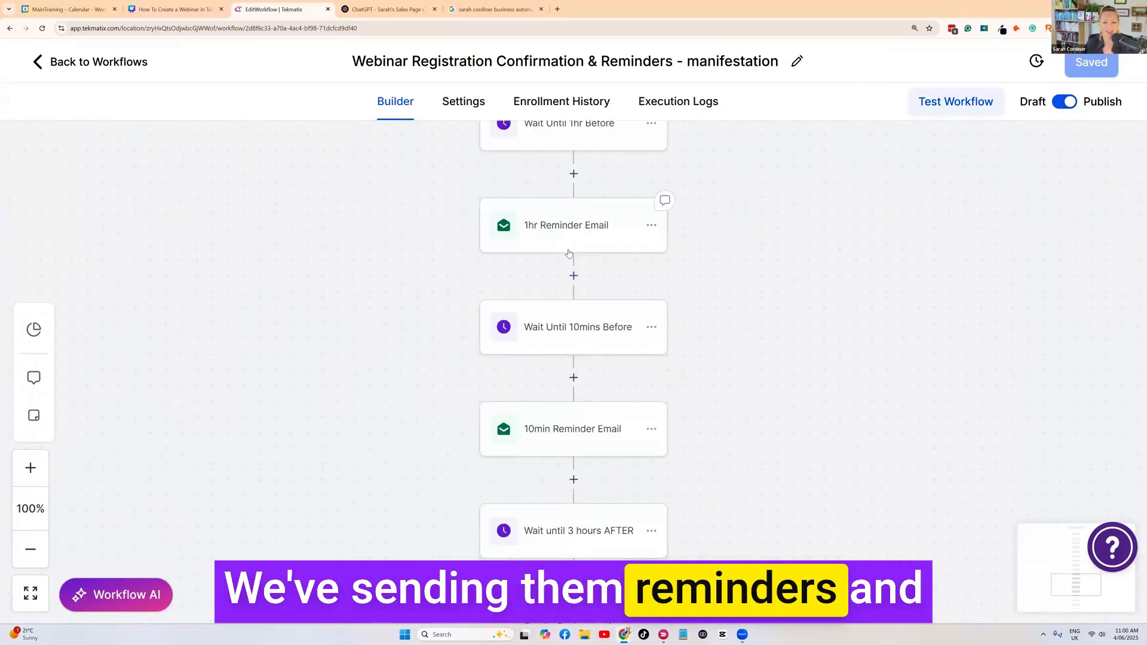
scroll(564, 262, "down", 5)
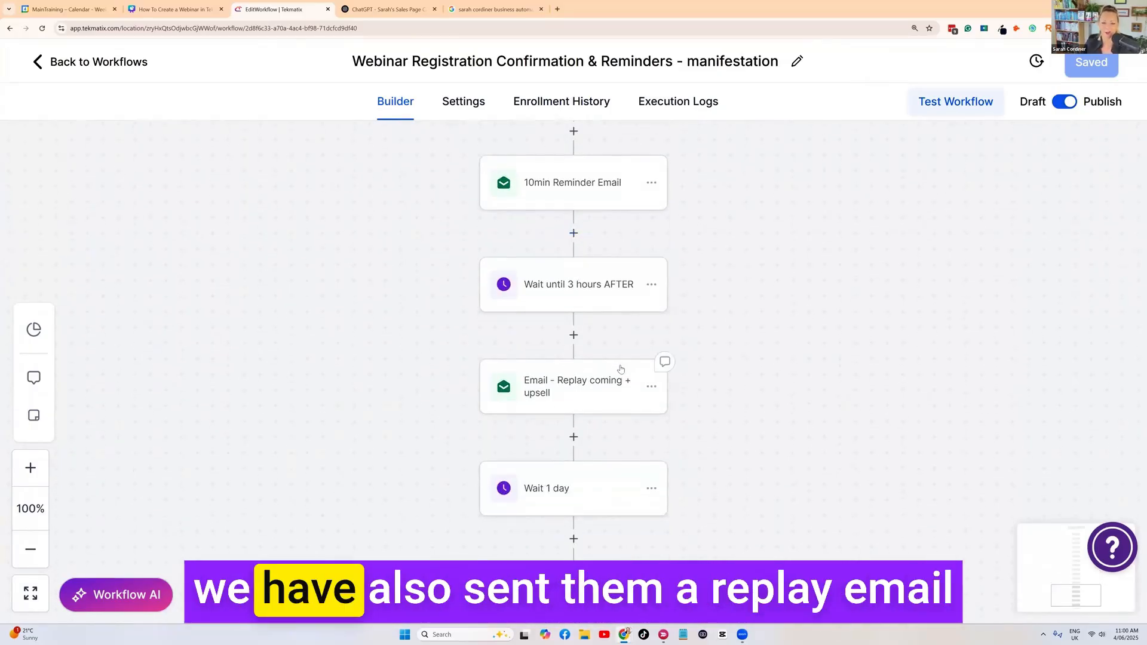
scroll(575, 298, "down", 2)
scroll(576, 324, "down", 1)
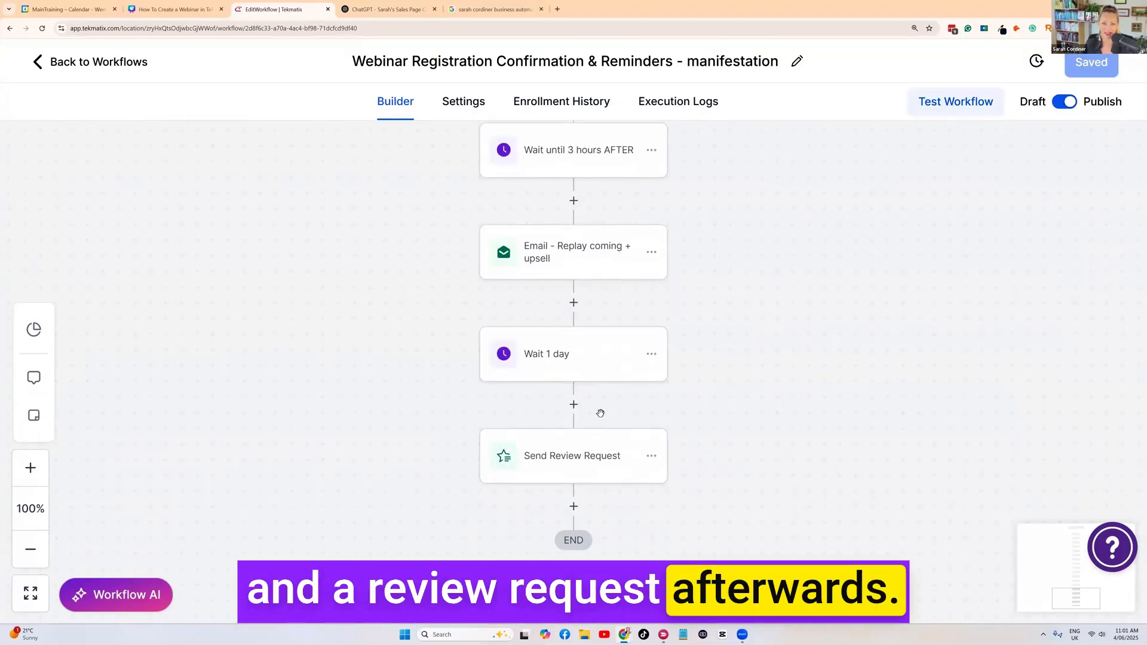
scroll(601, 413, "up", 3)
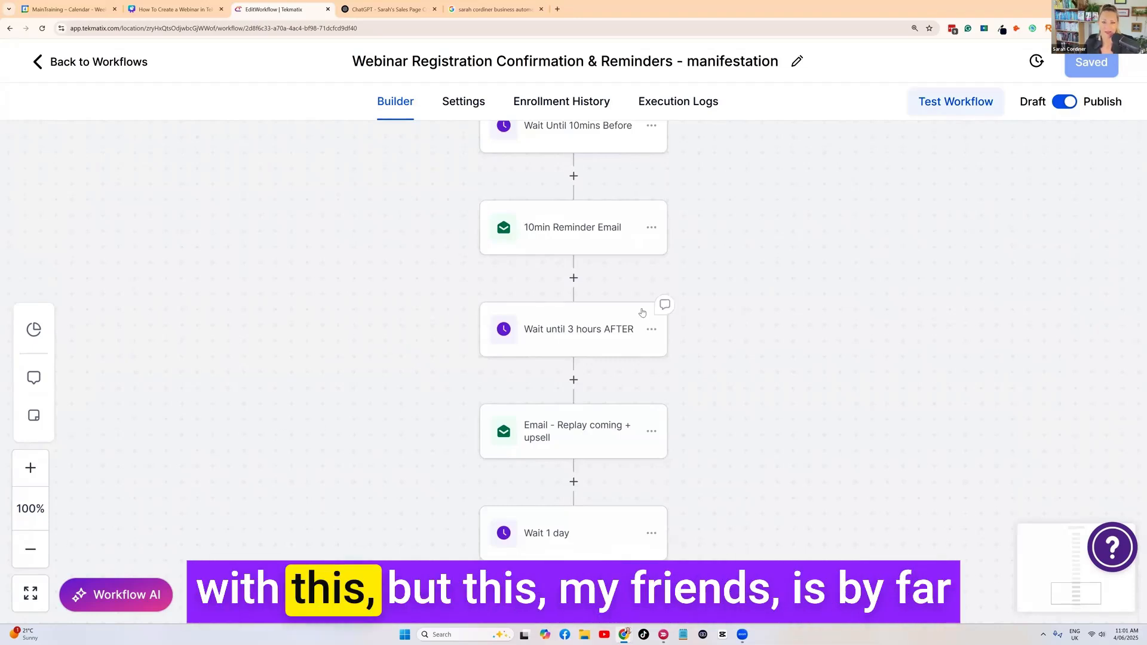
scroll(631, 285, "up", 2)
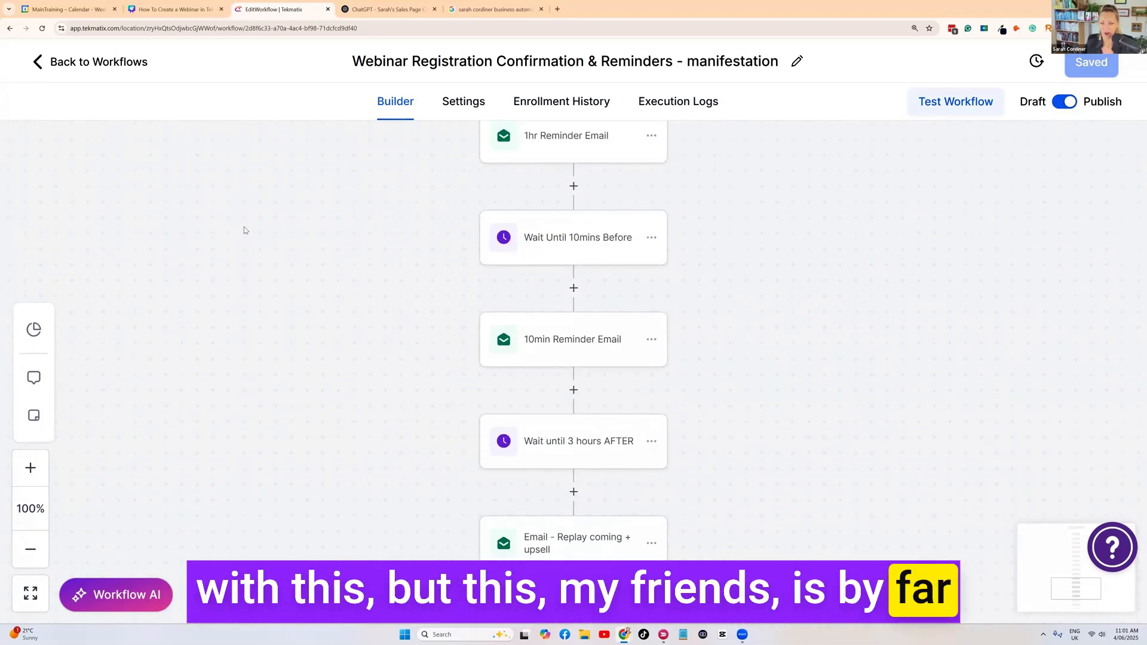
scroll(671, 221, "up", 12)
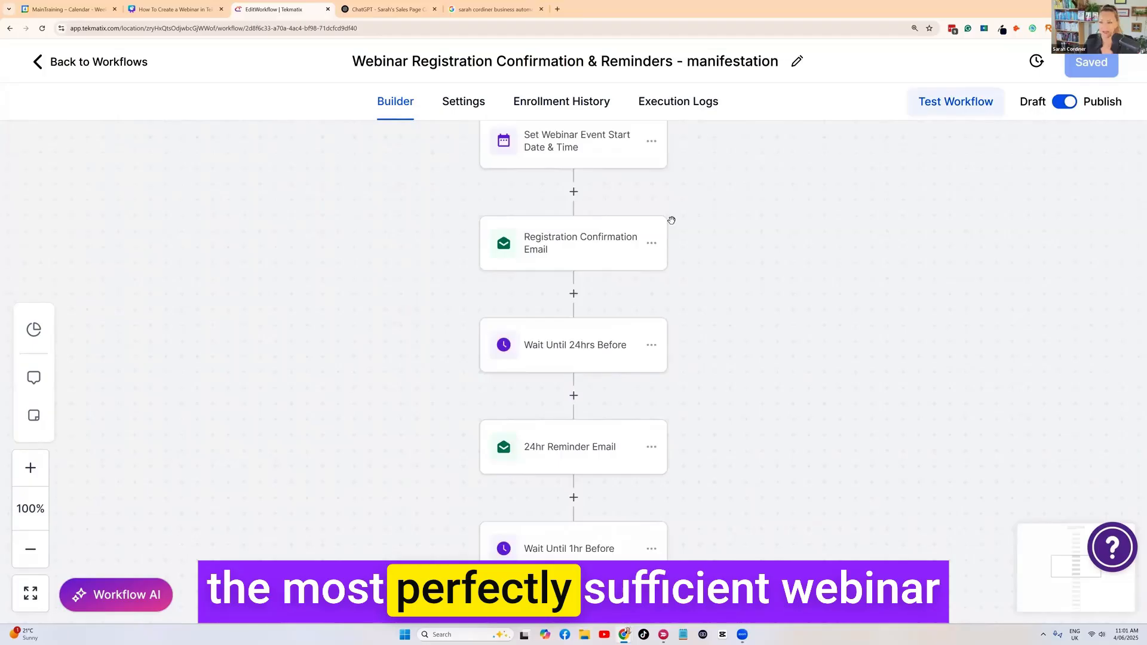
scroll(671, 220, "up", 4)
scroll(672, 225, "up", 3)
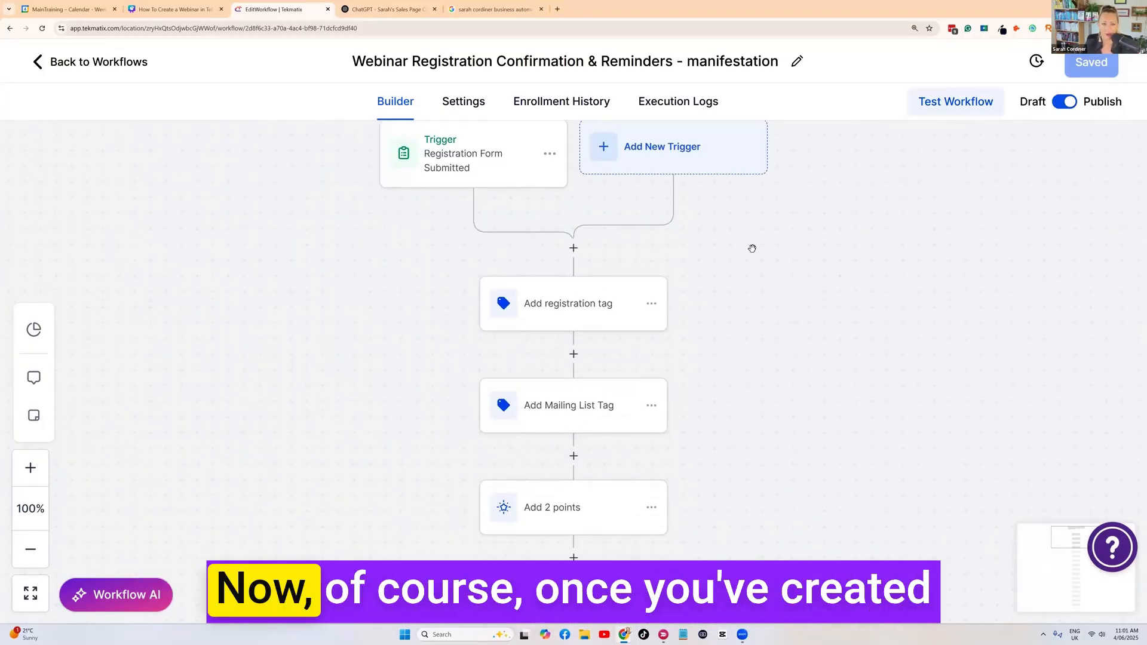
Return to the workflow list and view the manifestation workflow's available options, including Duplicate Workflow, without choosing one
left_click(77, 63)
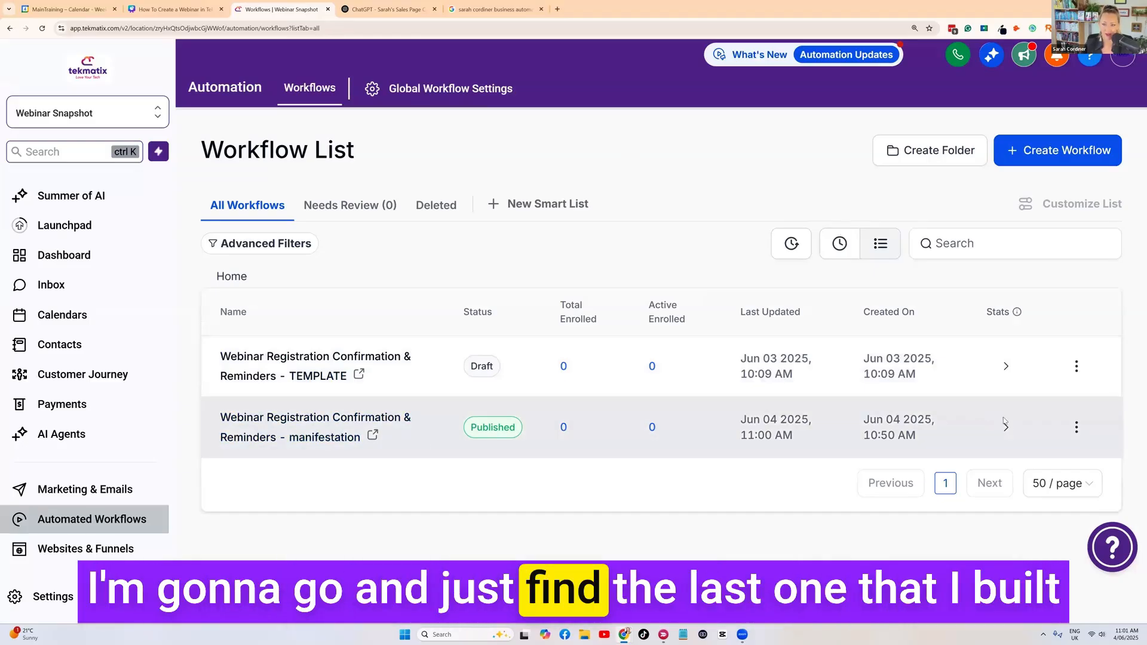
left_click(1075, 428)
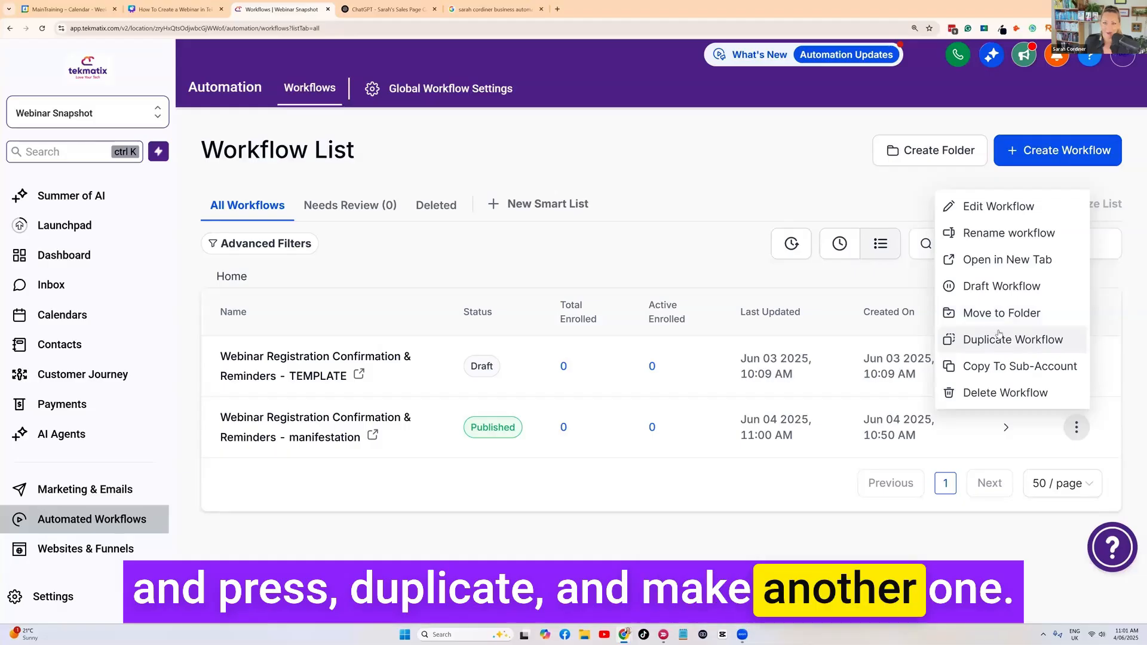
left_click(681, 169)
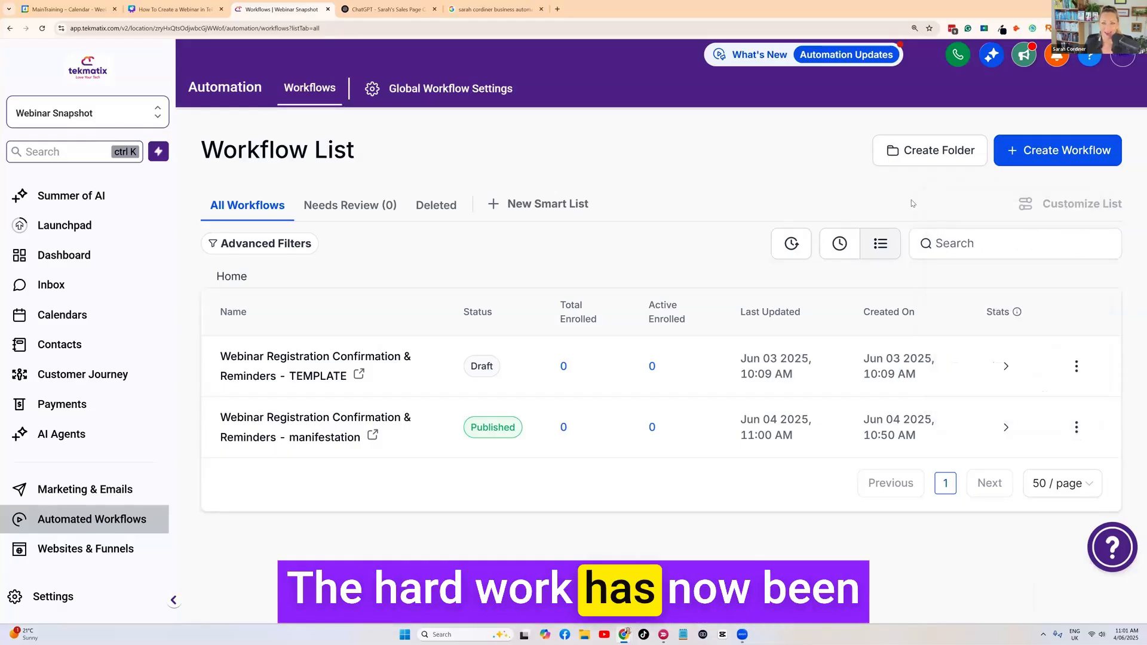
Switch to the Canva presentation and examine the Confirmation & Reminder Emails templates on page 16
key("ctrl+shift+Tab")
scroll(470, 251, "down", 20)
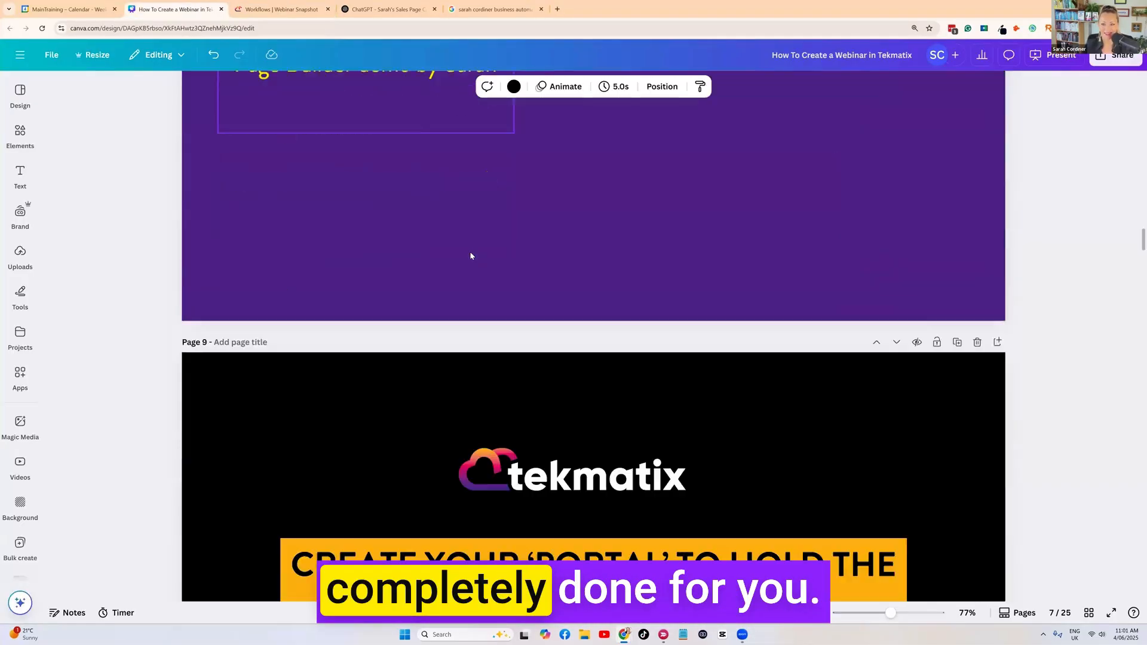
scroll(490, 276, "down", 15)
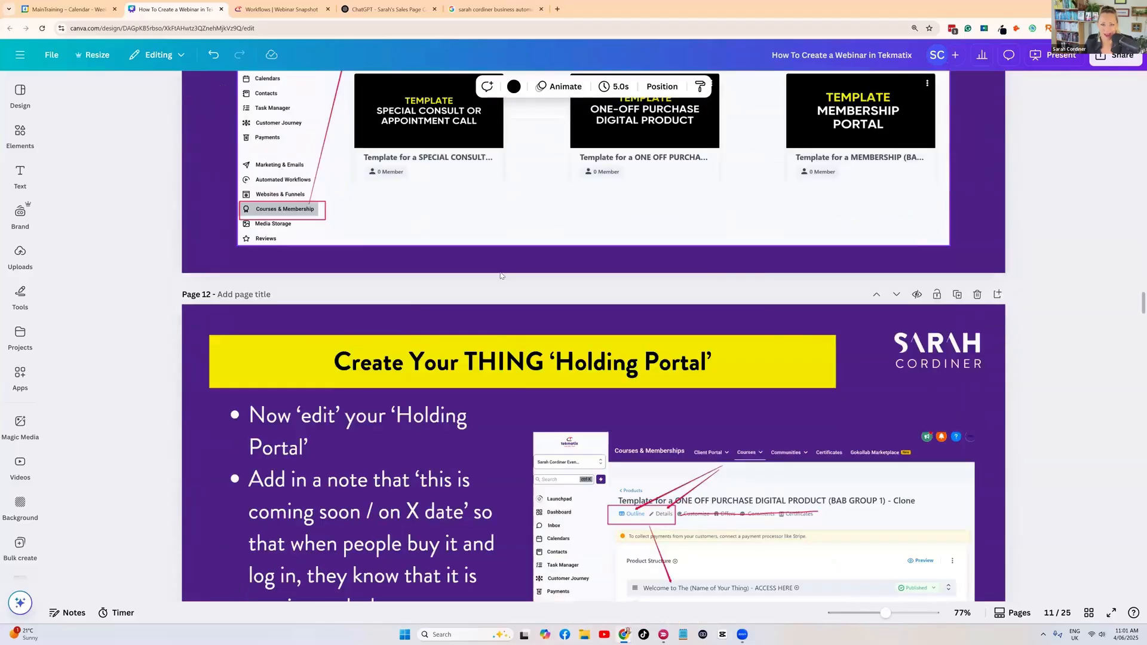
scroll(517, 288, "down", 18)
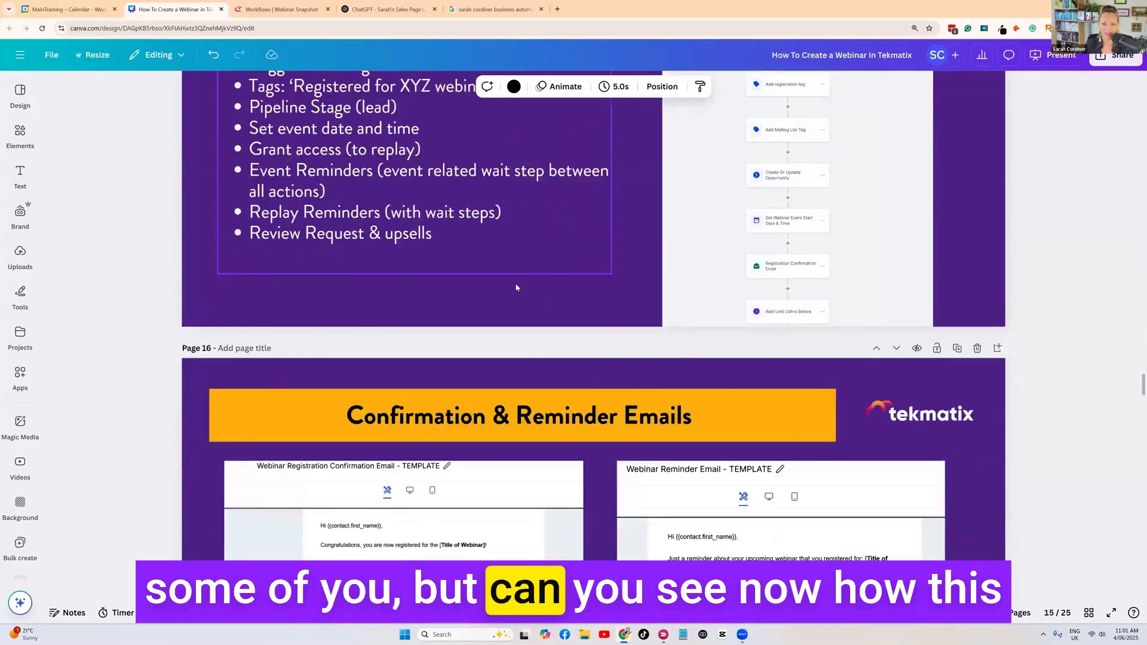
scroll(848, 242, "up", 5)
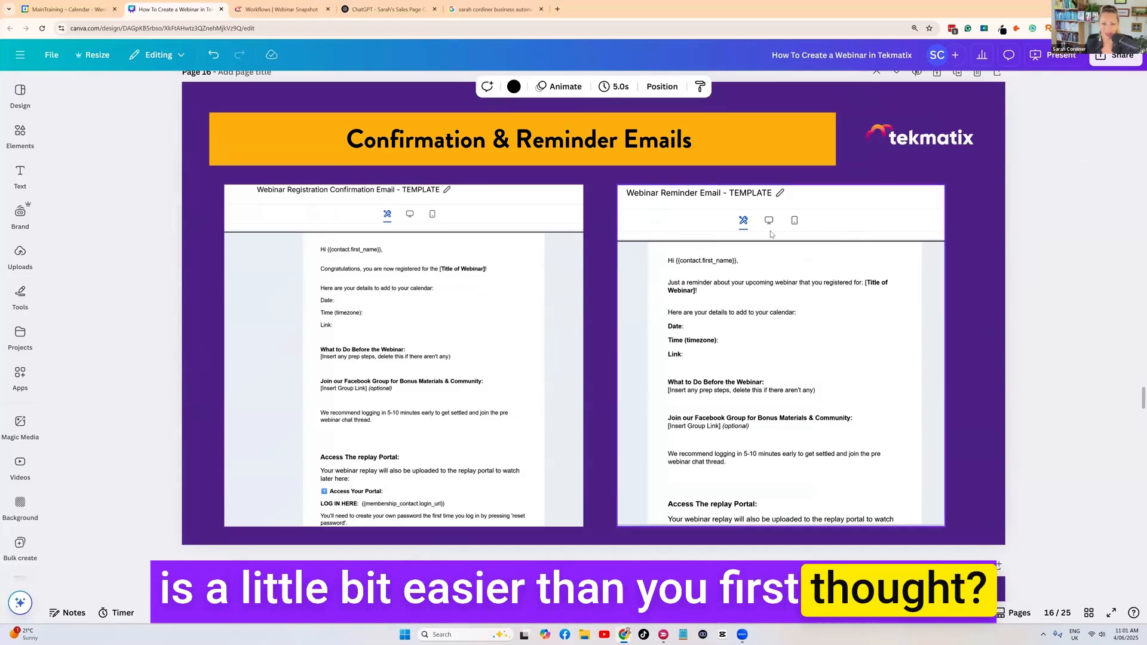
scroll(718, 334, "up", 3)
scroll(717, 334, "down", 2)
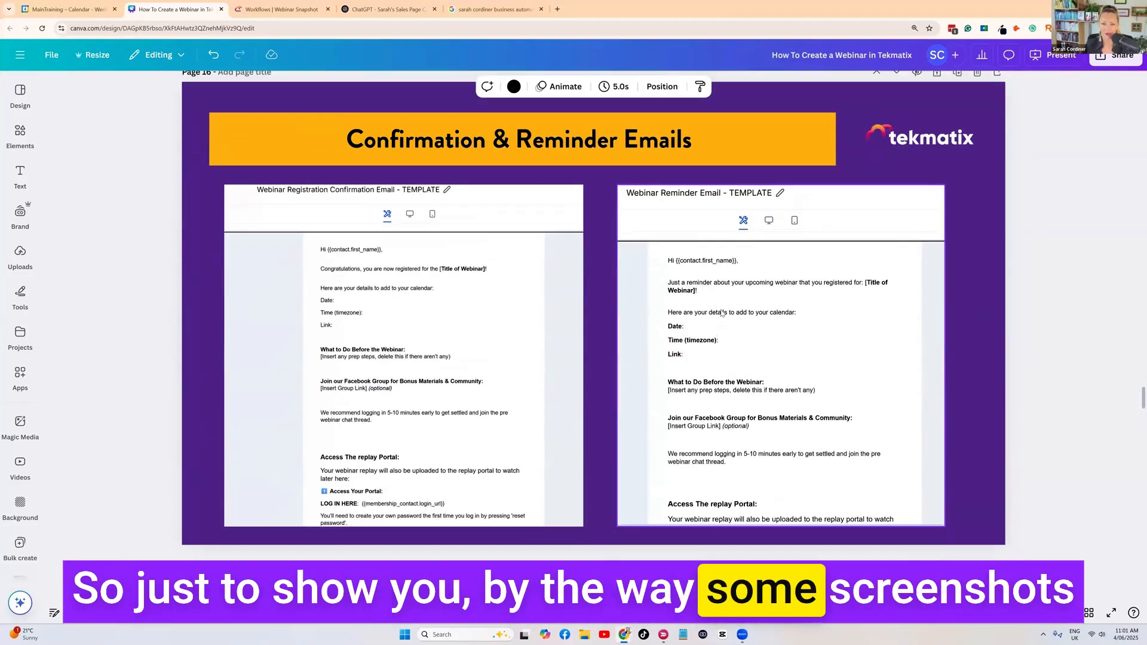
scroll(717, 326, "up", 8)
scroll(716, 315, "down", 2)
scroll(711, 321, "down", 8)
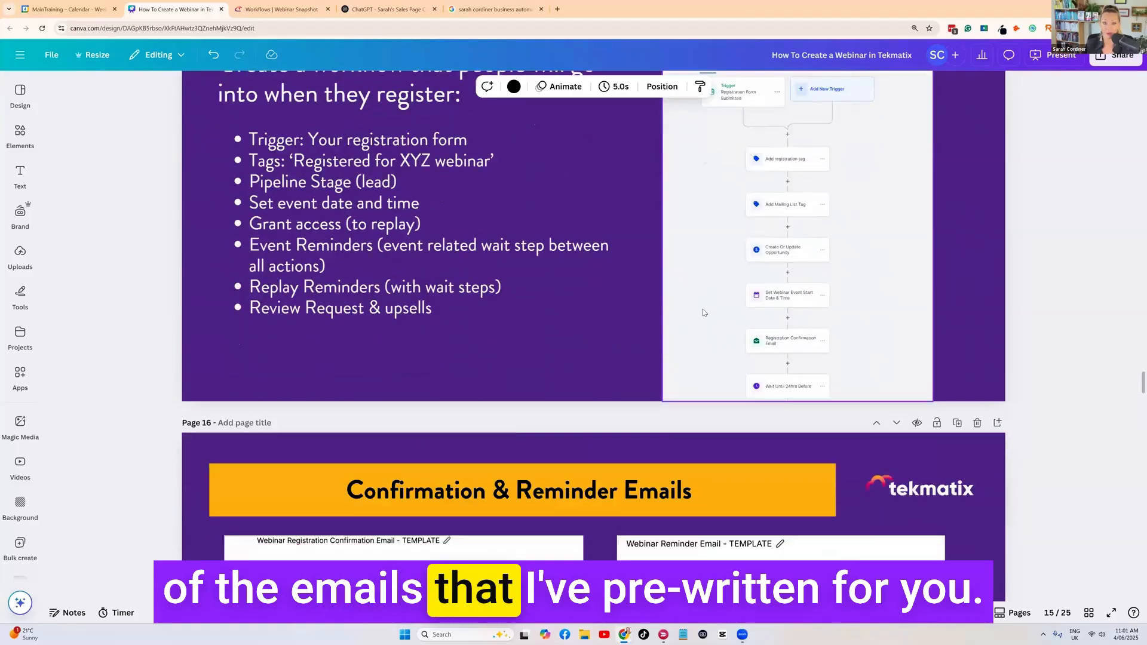
scroll(291, 253, "up", 2)
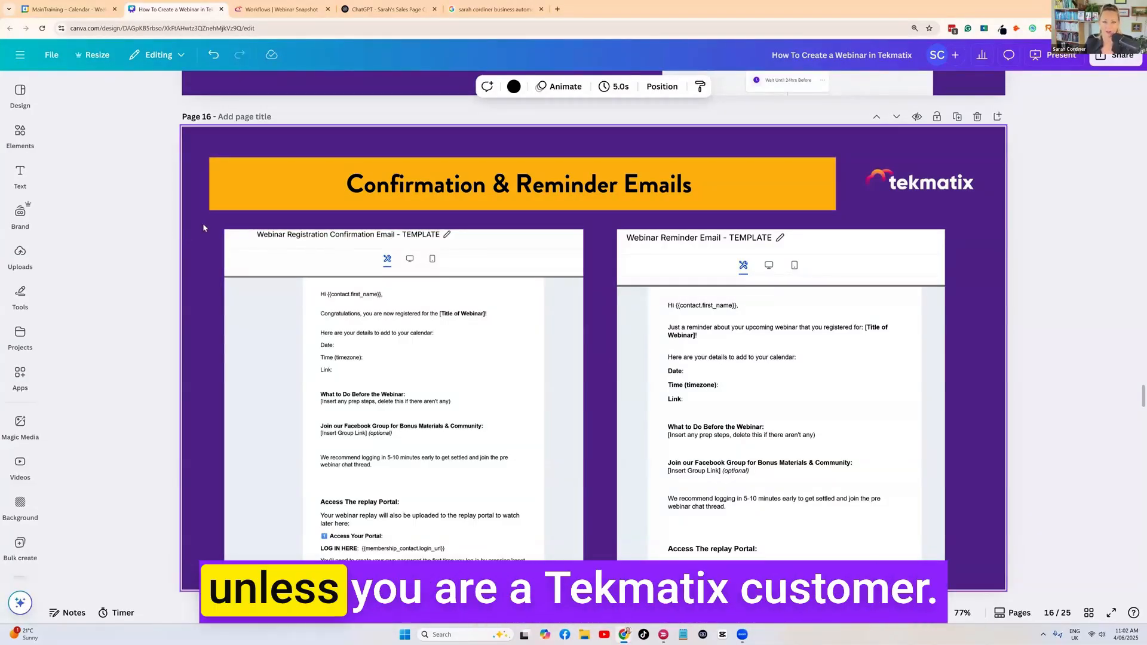
scroll(204, 227, "down", 1)
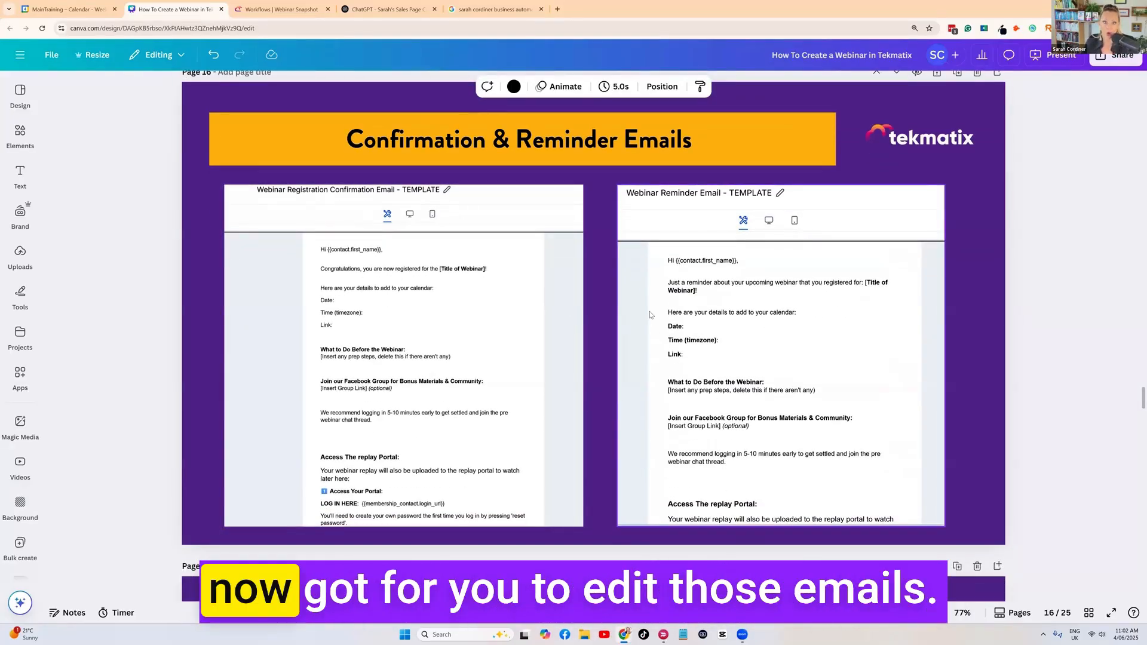
Read the date-based reminders instructions on page 17 and continue to the promotion slide on page 18
scroll(752, 269, "down", 8)
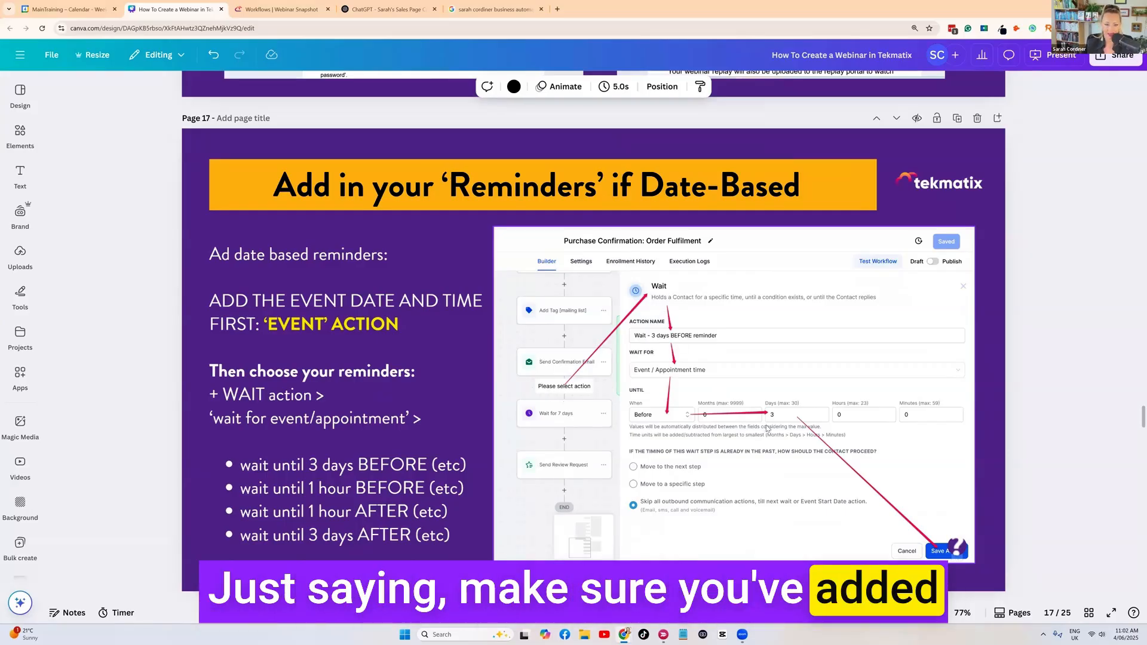
scroll(711, 287, "down", 2)
scroll(715, 248, "up", 1)
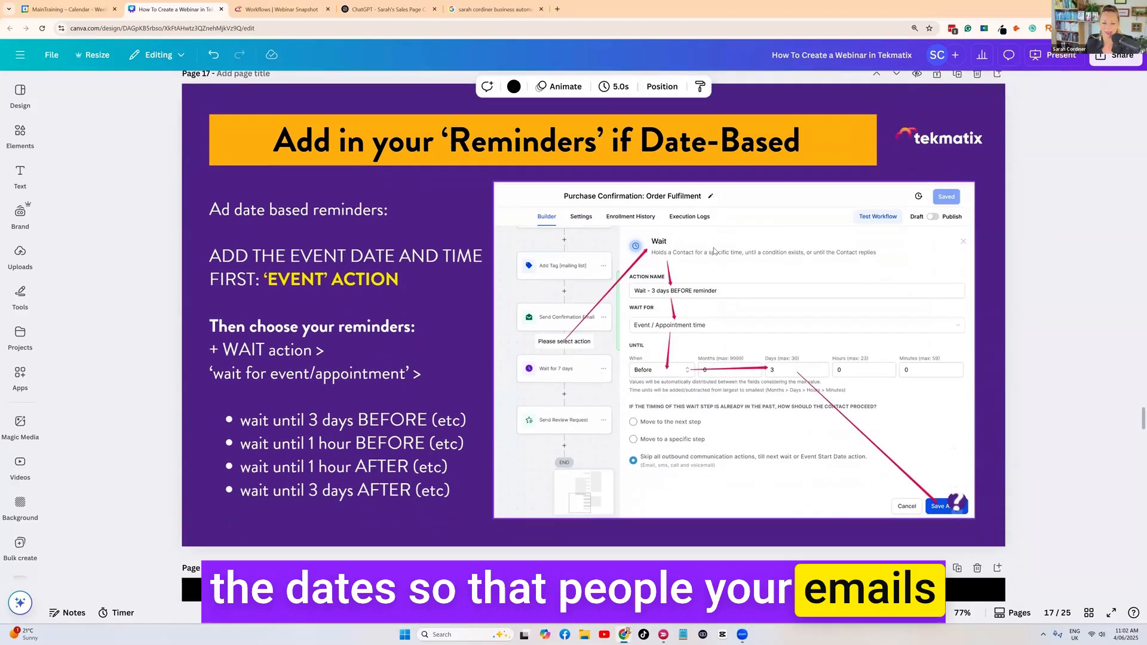
scroll(714, 251, "down", 10)
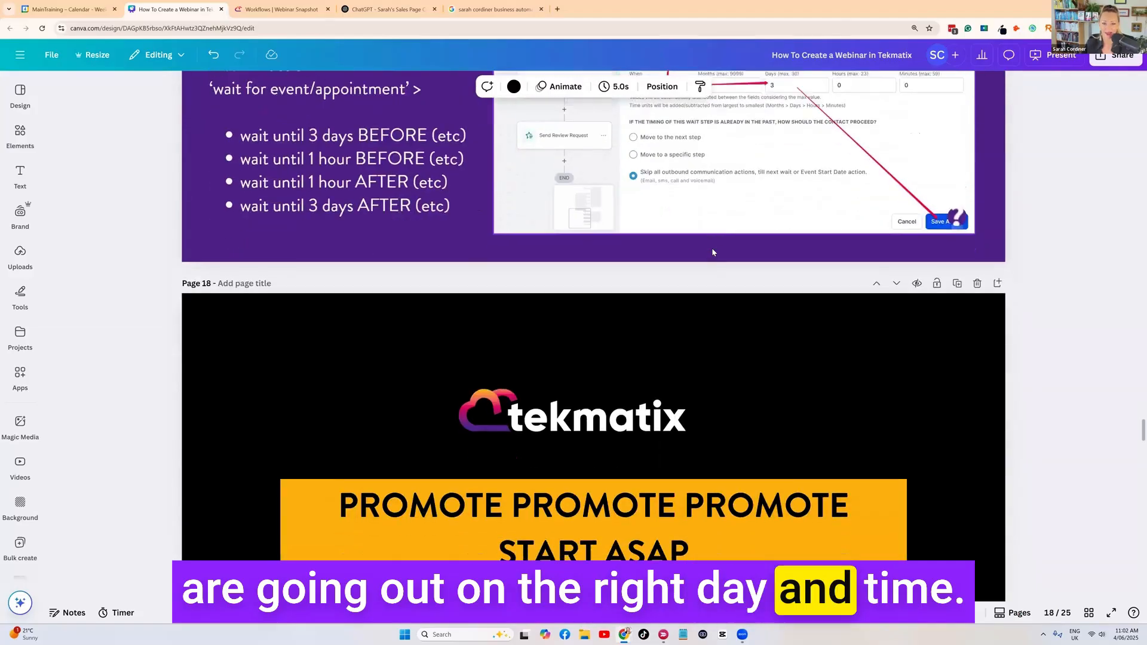
scroll(722, 261, "up", 2)
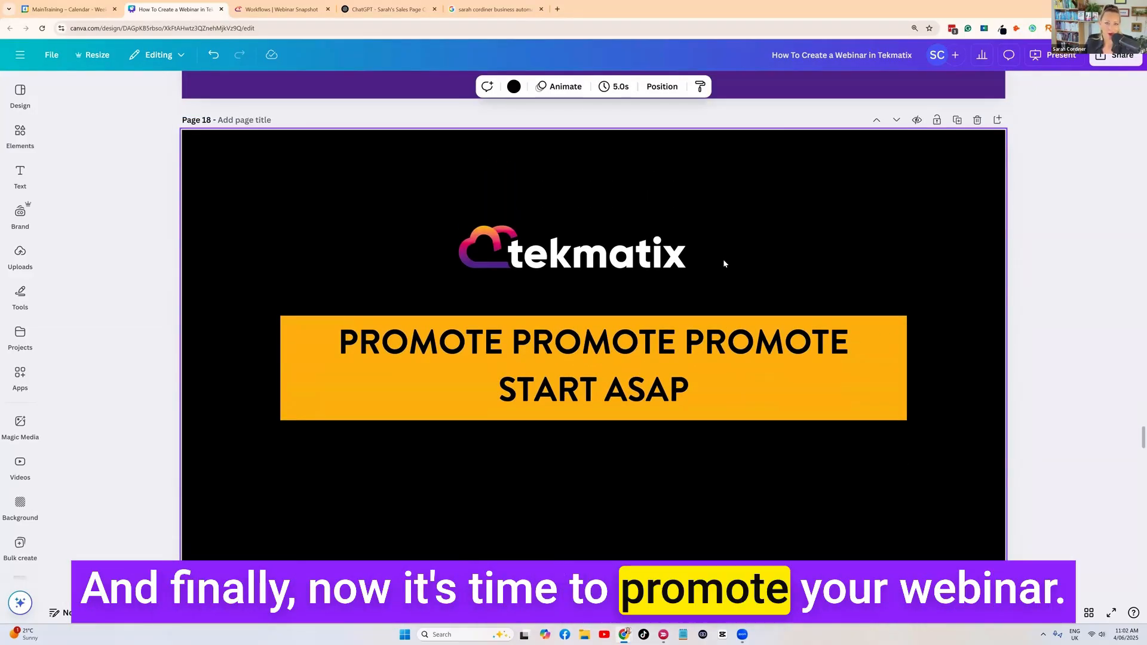
scroll(703, 255, "down", 1)
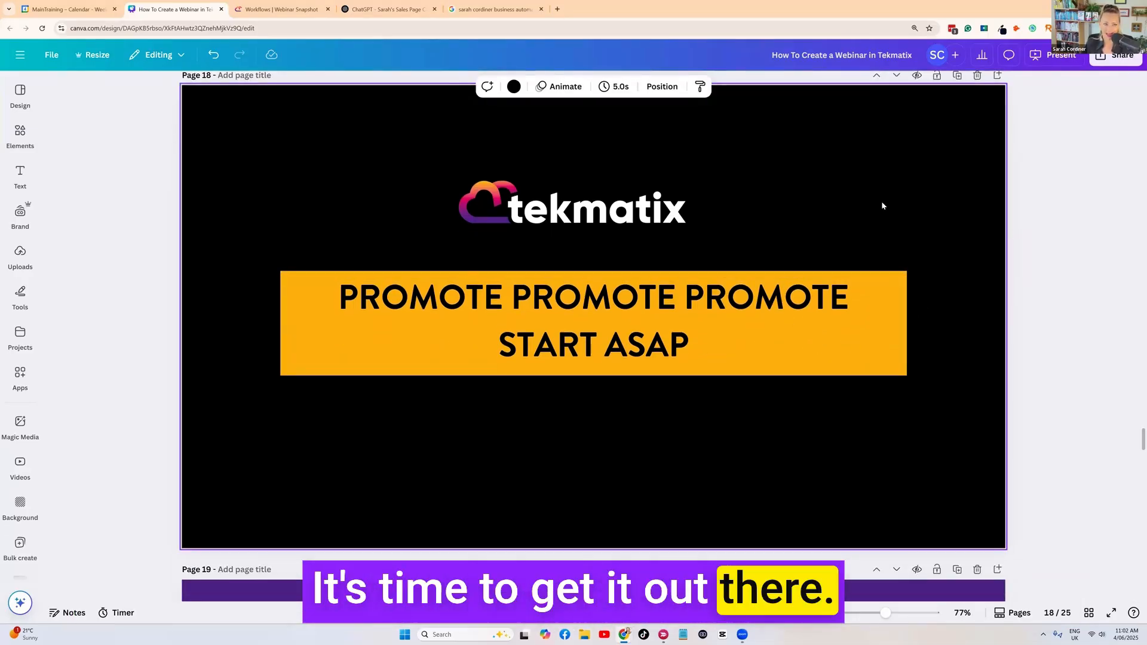
Switch to Tekmatix, open the Manifestation webinar funnel from the recently edited funnels and view its registration page's publishing settings
left_click(278, 9)
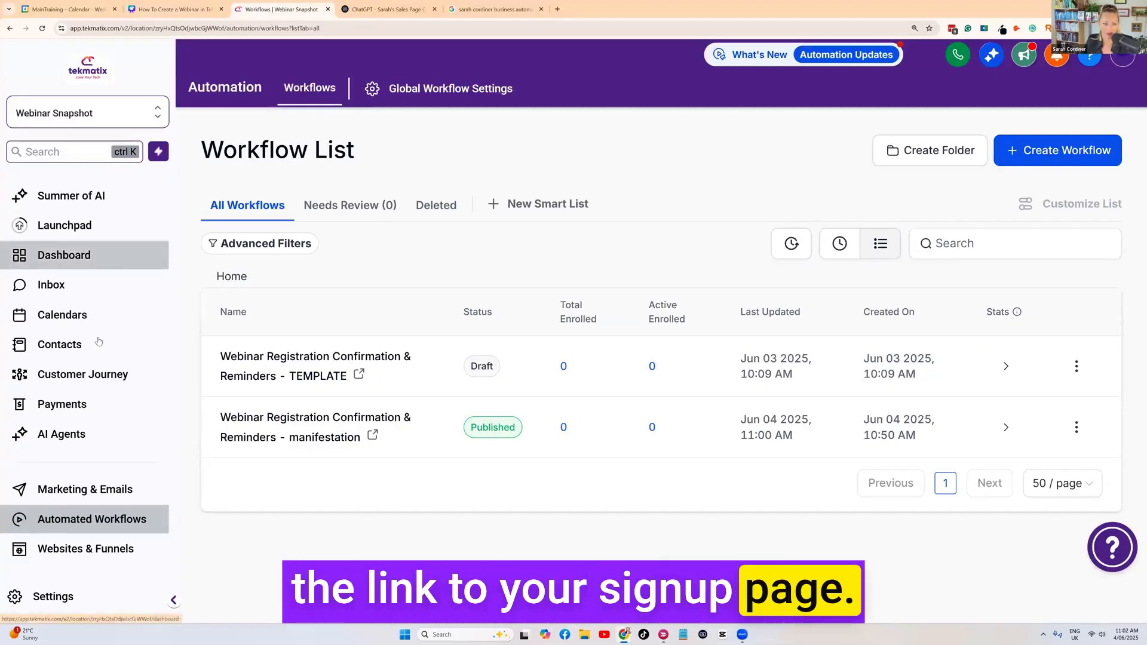
scroll(74, 418, "down", 3)
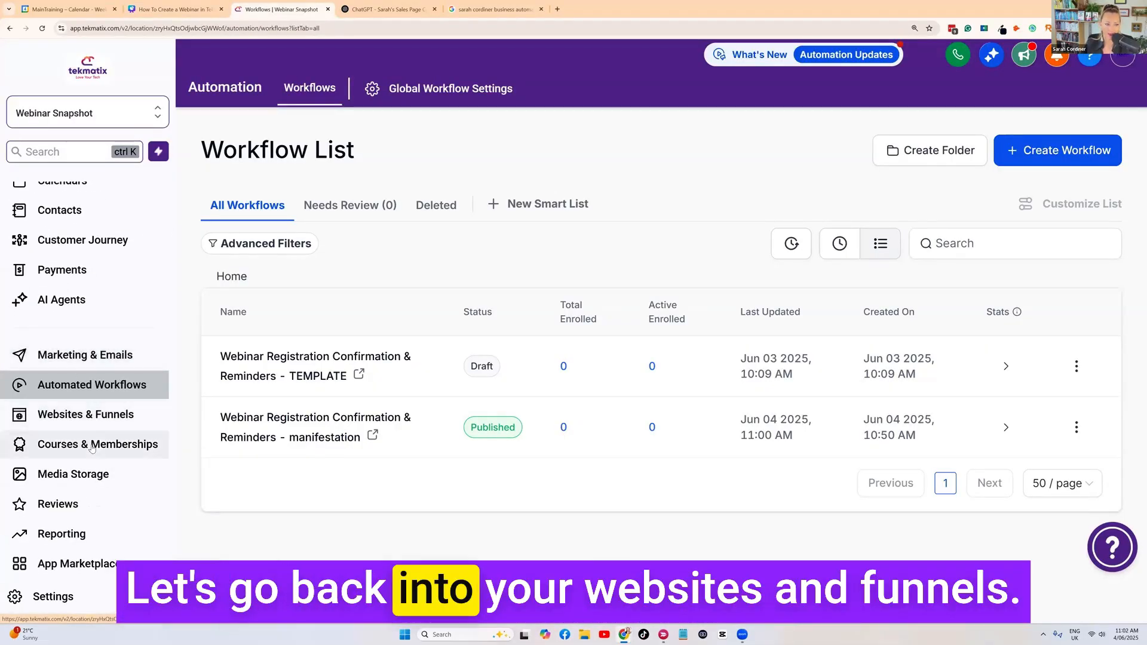
left_click(86, 414)
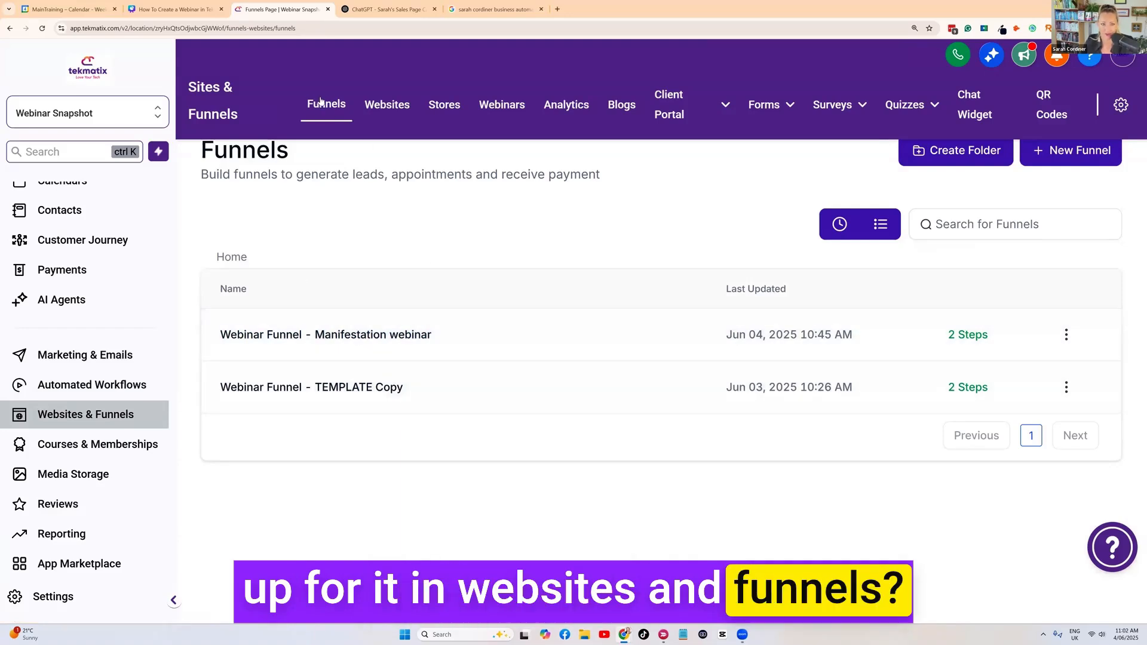
left_click(837, 228)
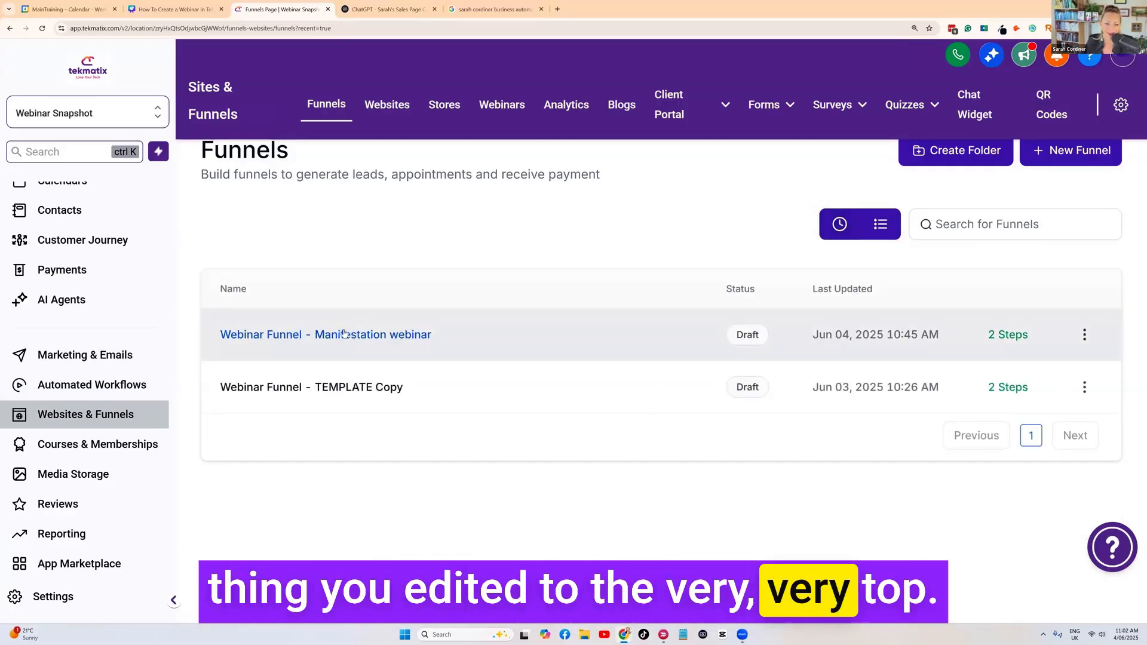
left_click(344, 333)
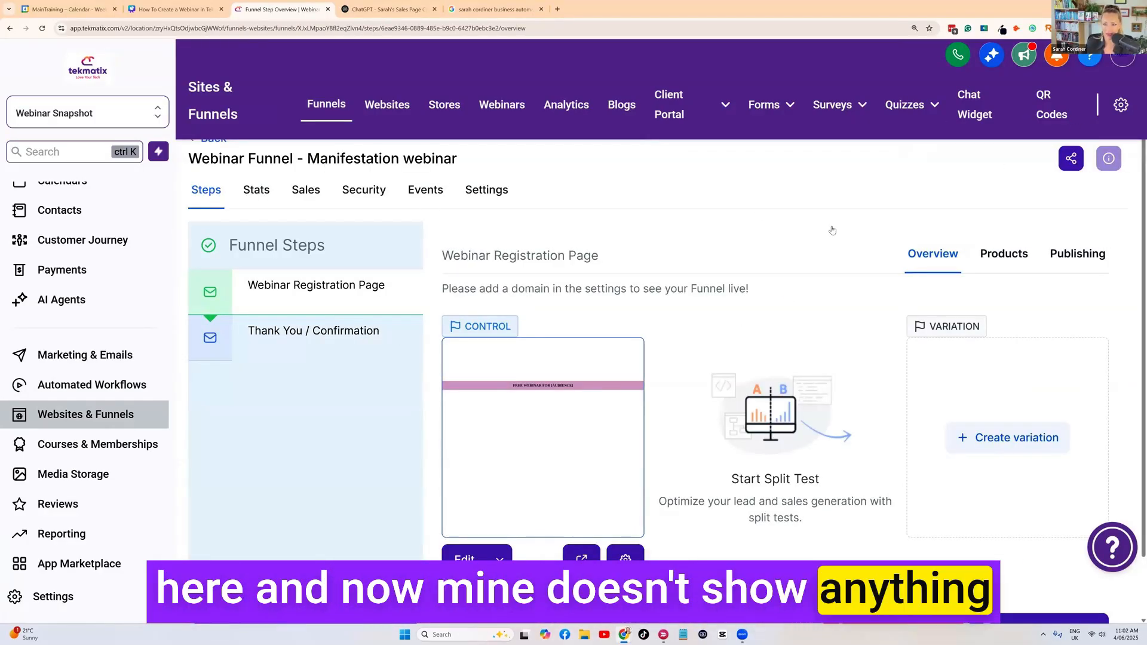
left_click(1061, 255)
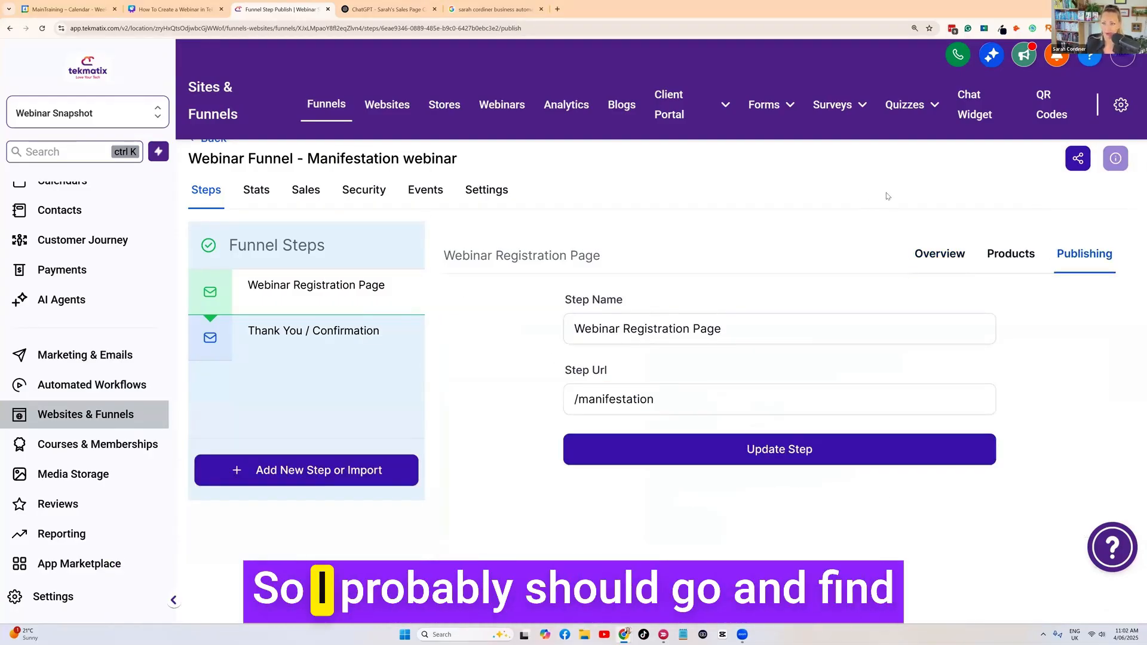
Switch to the presenter's own sub-account and open the "Free workshop - Lead Magnet Launcher 2025" funnel from the recently edited funnels
left_click(65, 113)
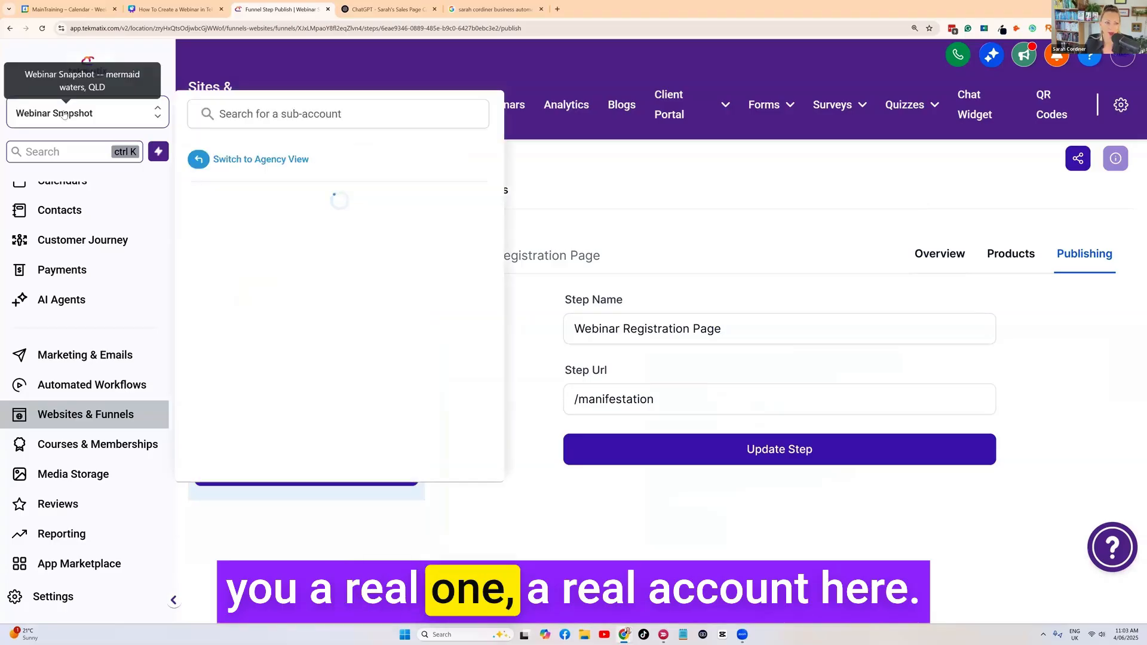
left_click(295, 325)
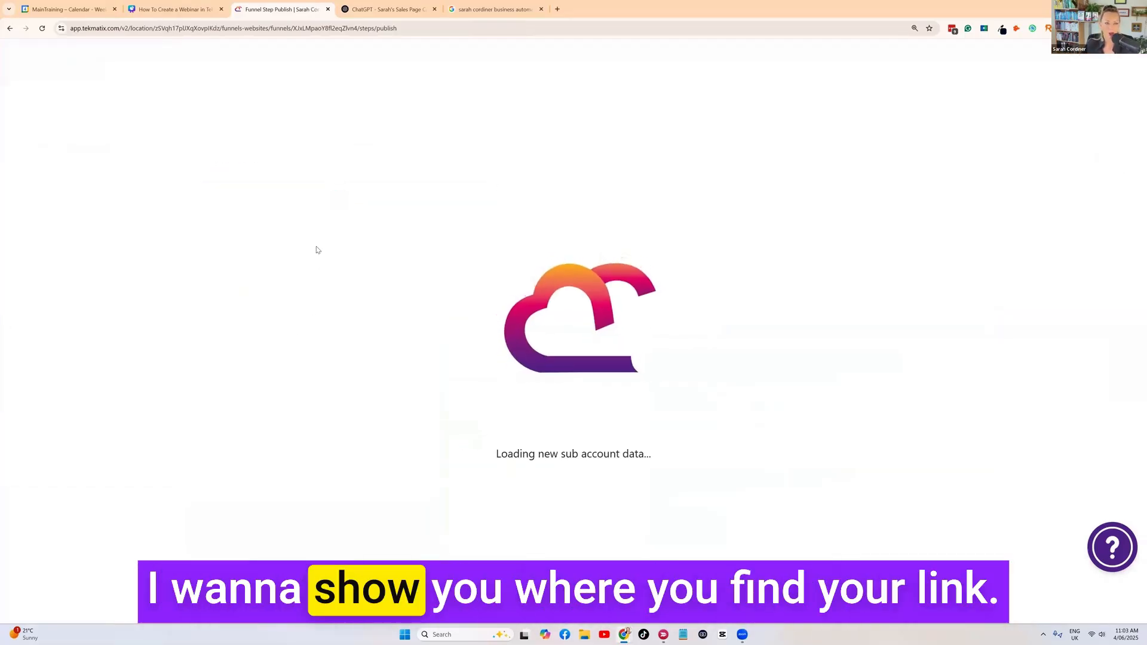
left_click(839, 224)
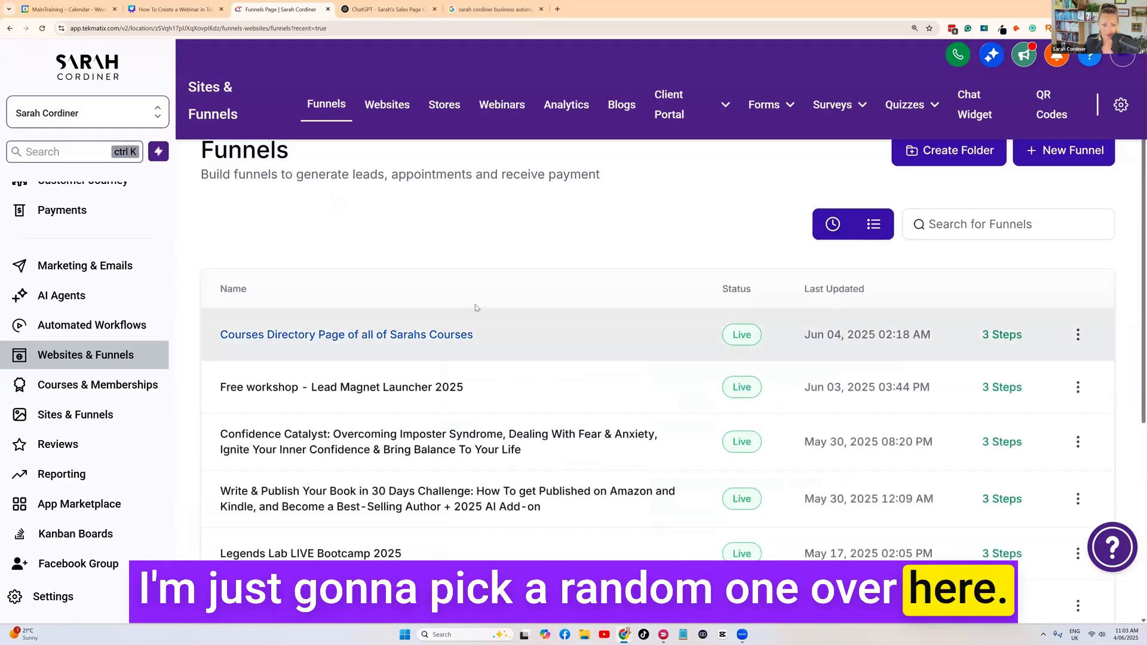
scroll(382, 342, "down", 1)
left_click(382, 343)
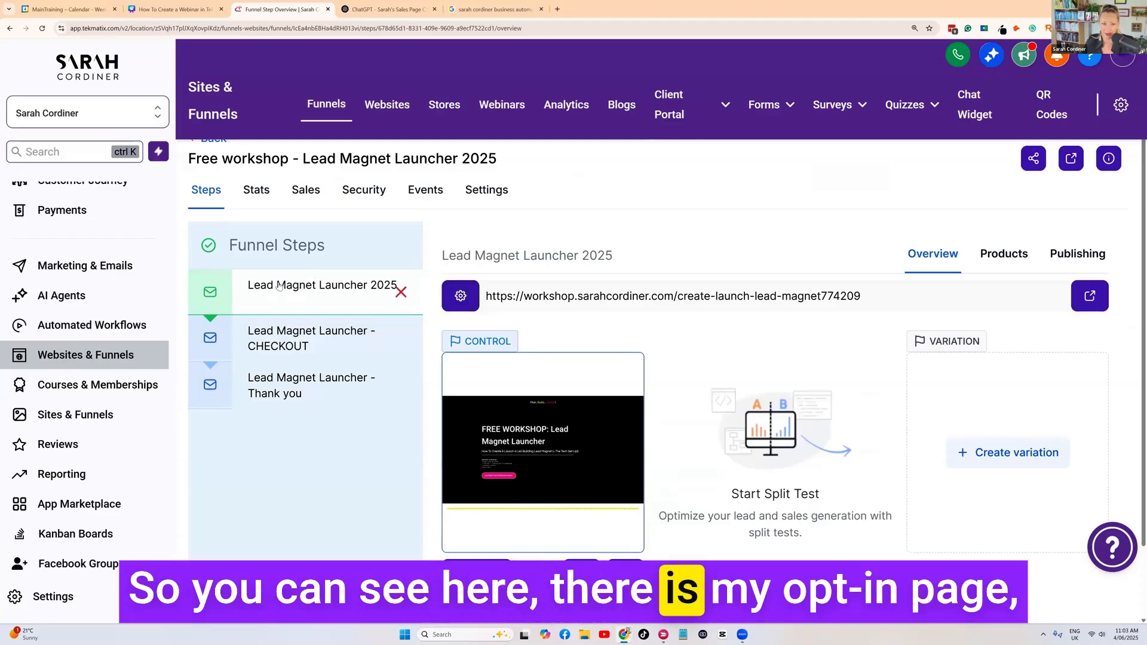
View the funnel's checkout and thank you steps, and return to the opt-in step to select its full public page link
left_click(292, 345)
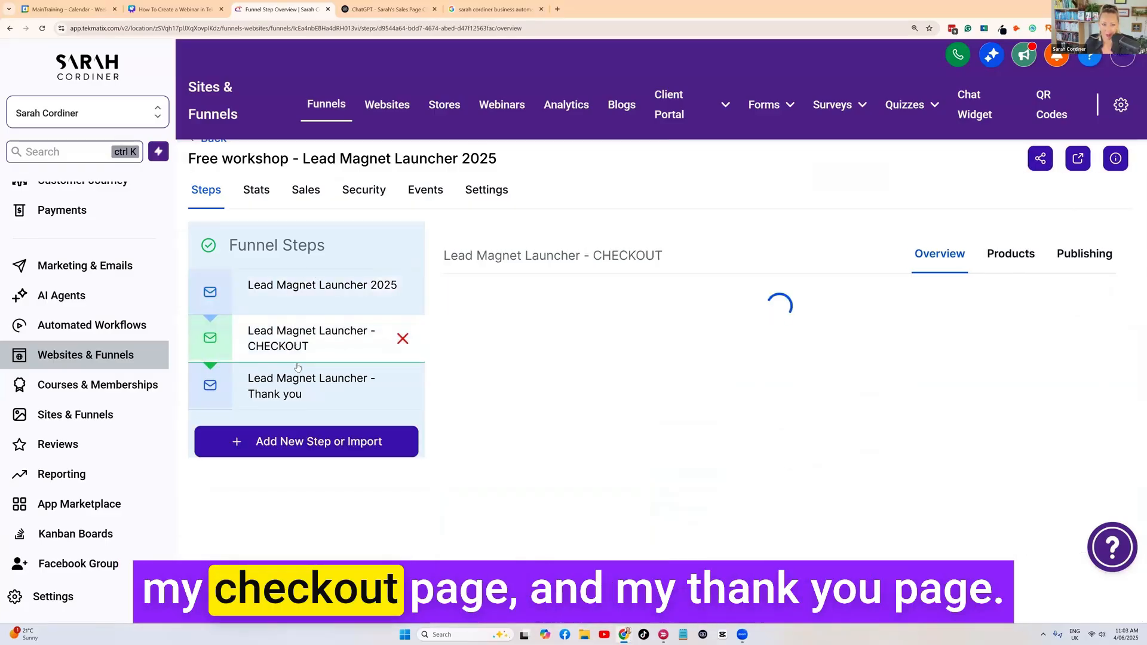
left_click(312, 390)
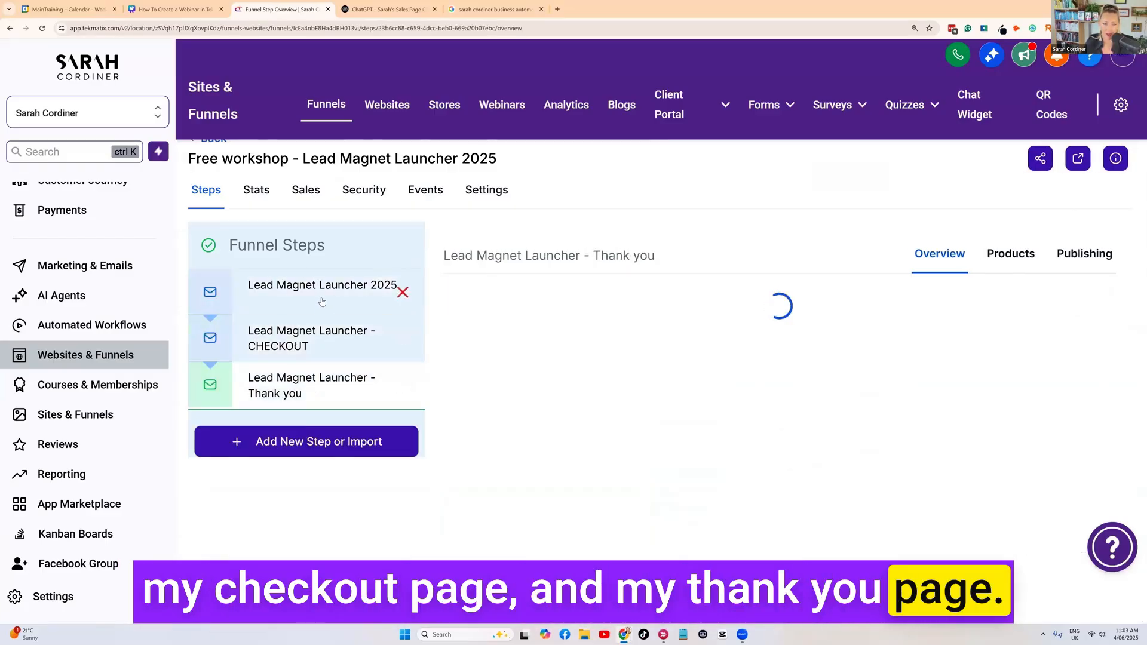
left_click(320, 298)
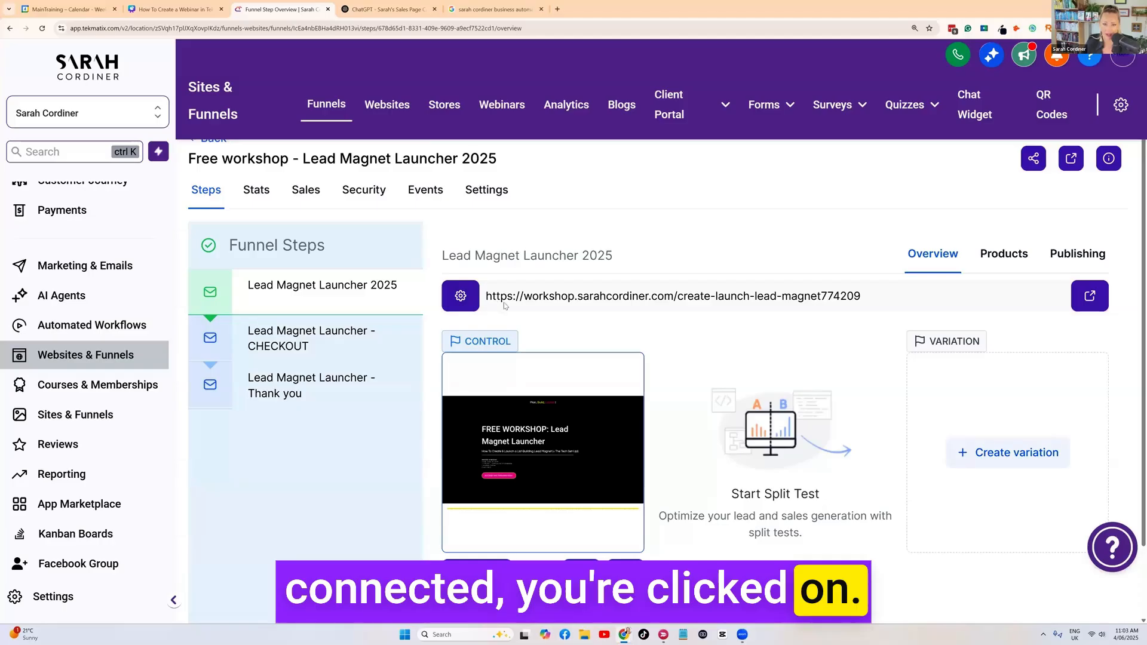
left_click_drag(862, 295, 486, 296)
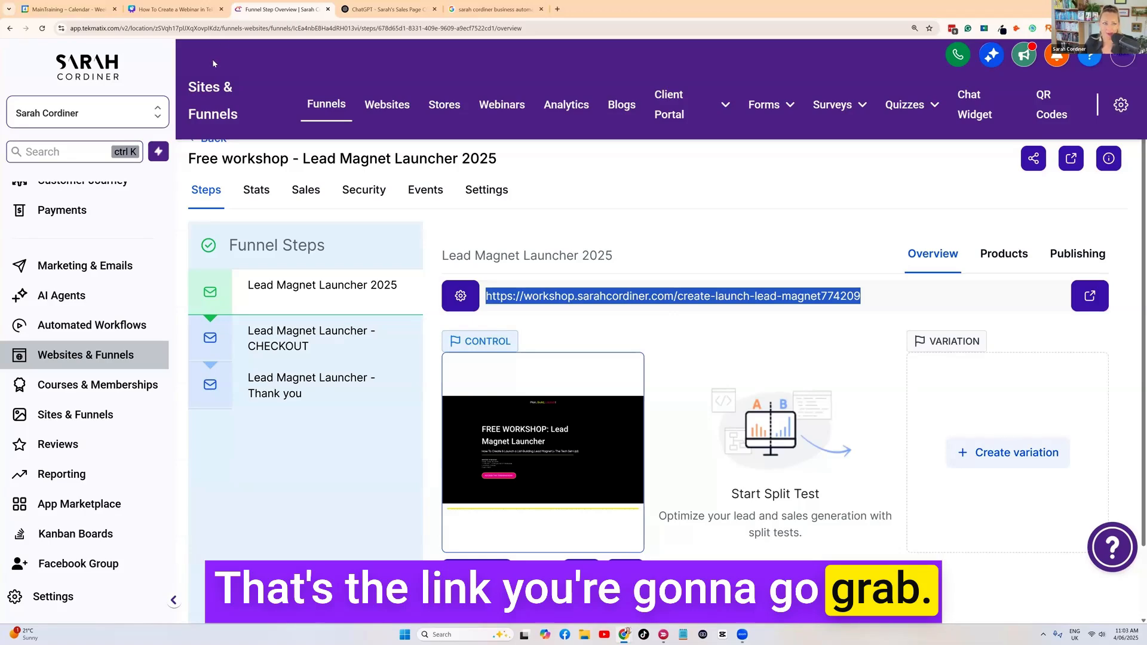
Switch to the Canva presentation and read page 20's promotion advice, highlighting the bullets about the 'Events' page and publishing on all platforms
left_click(175, 8)
scroll(448, 249, "down", 8)
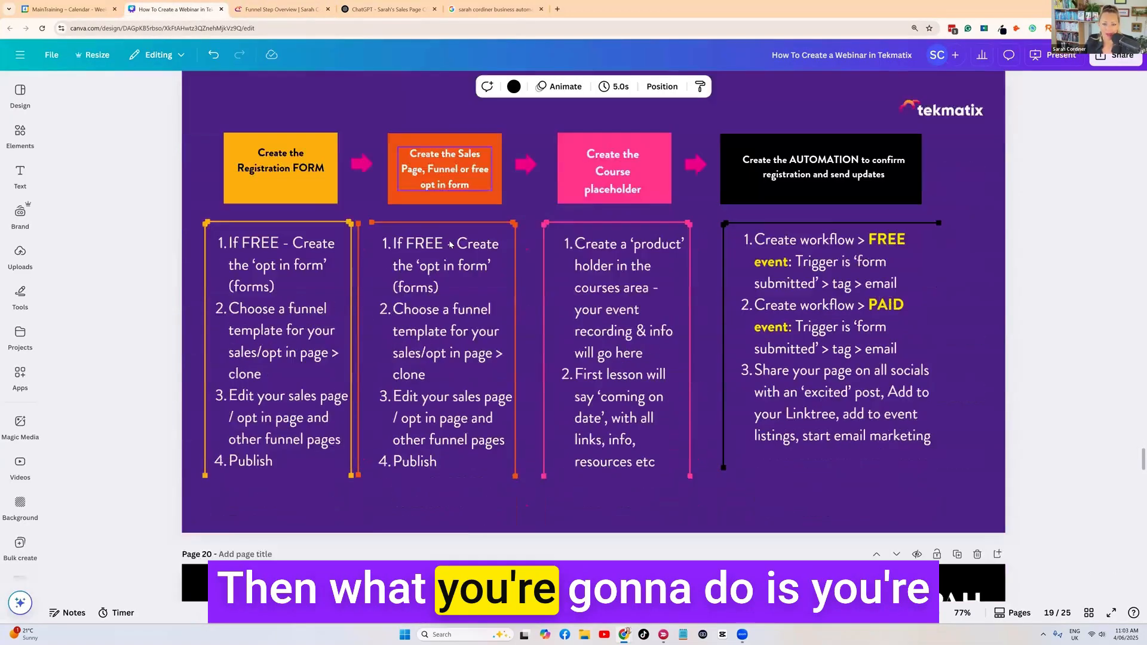
scroll(881, 220, "down", 4)
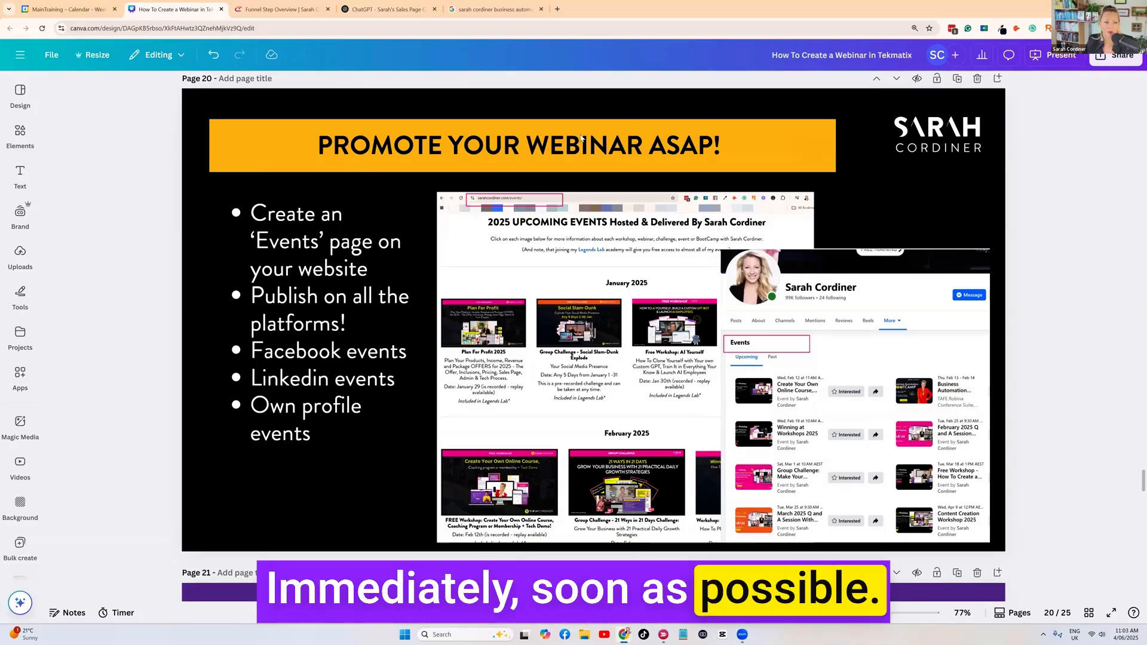
left_click(368, 270)
left_click(368, 270)
left_click_drag(368, 270, 251, 214)
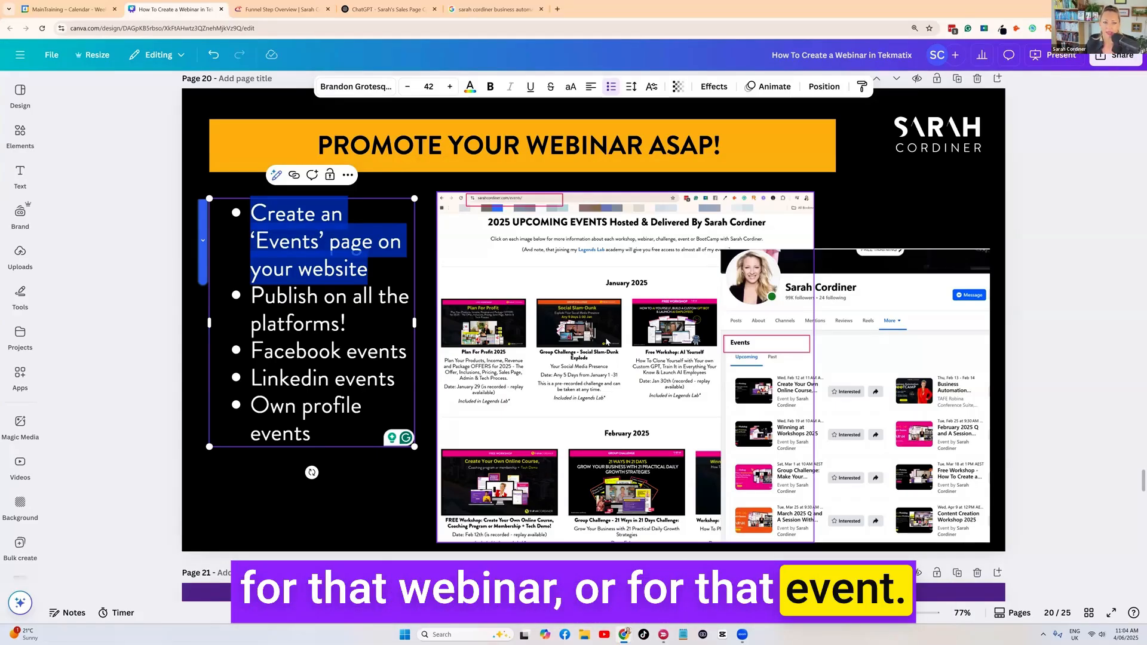
left_click(352, 324)
left_click_drag(351, 325, 237, 296)
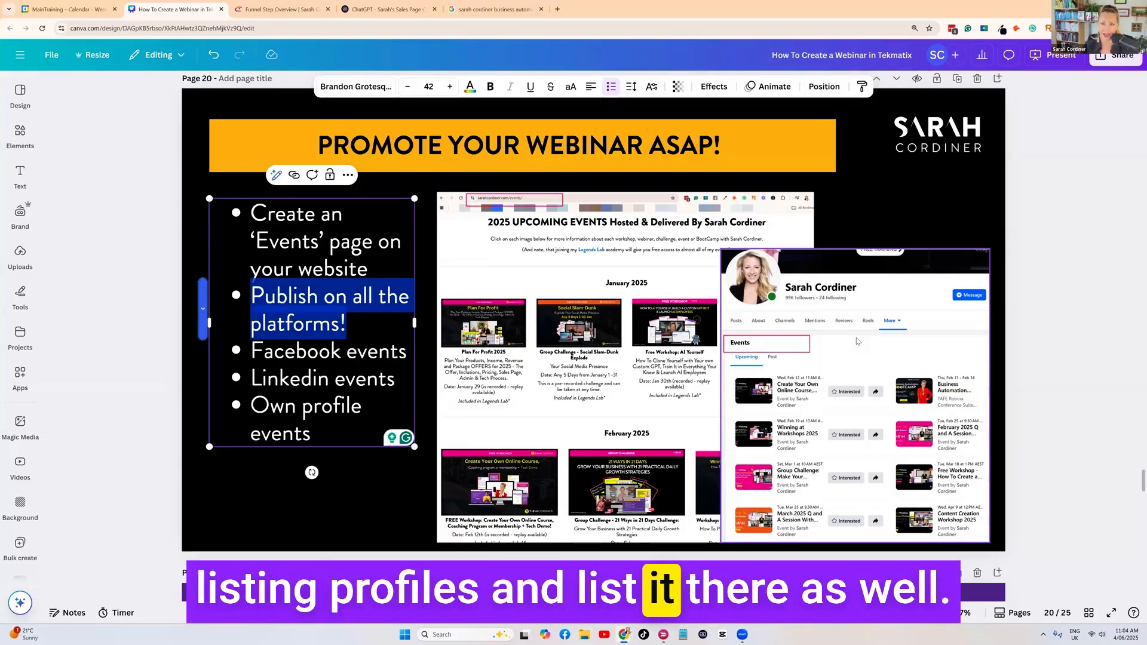
left_click(874, 195)
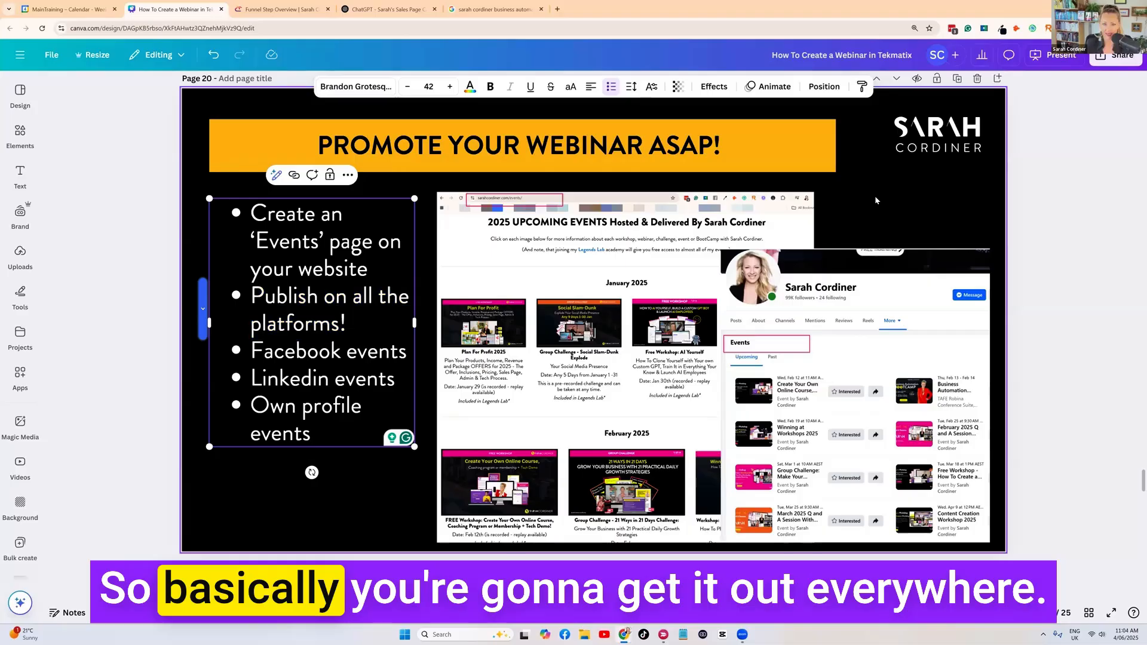
Look ahead at the Social Lead Generation slide on page 21 and return to page 20
scroll(875, 195, "down", 2)
scroll(876, 207, "down", 6)
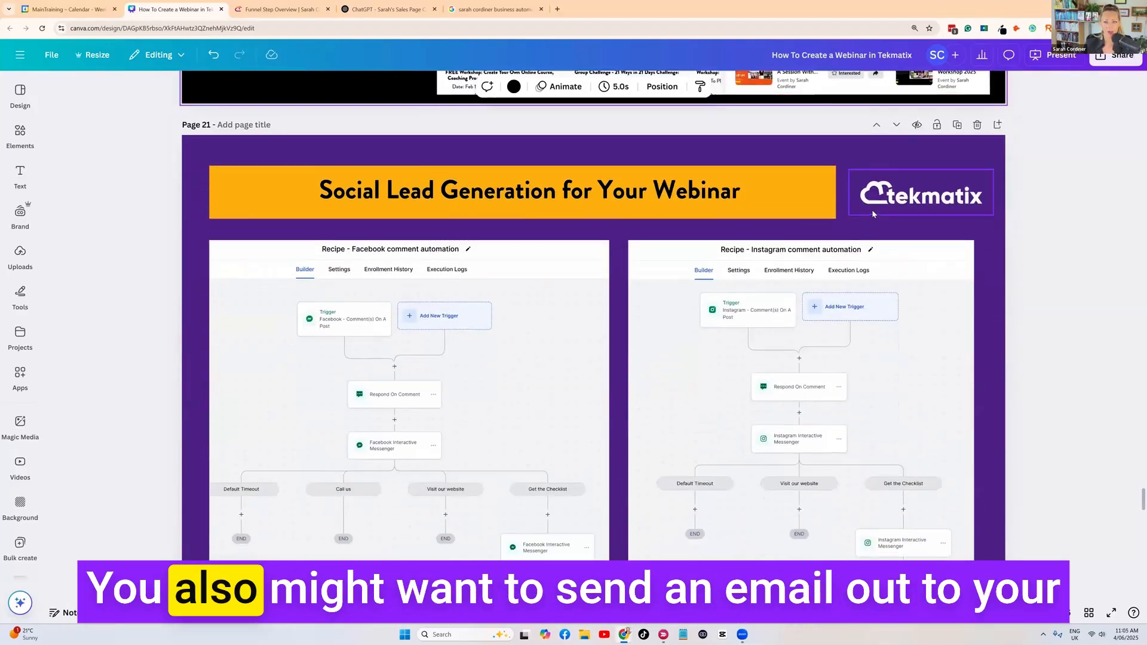
scroll(877, 223, "up", 3)
scroll(877, 223, "up", 4)
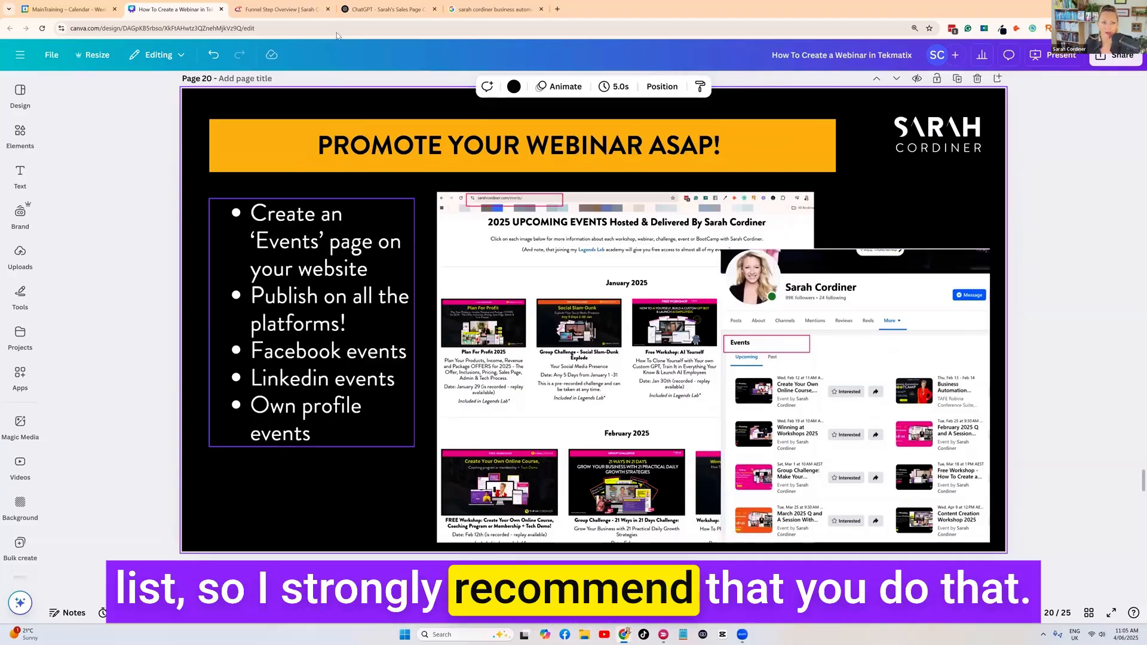
Switch back to Tekmatix, go to the email marketing area and change to the TekToolbox Demo sub-account
left_click(299, 8)
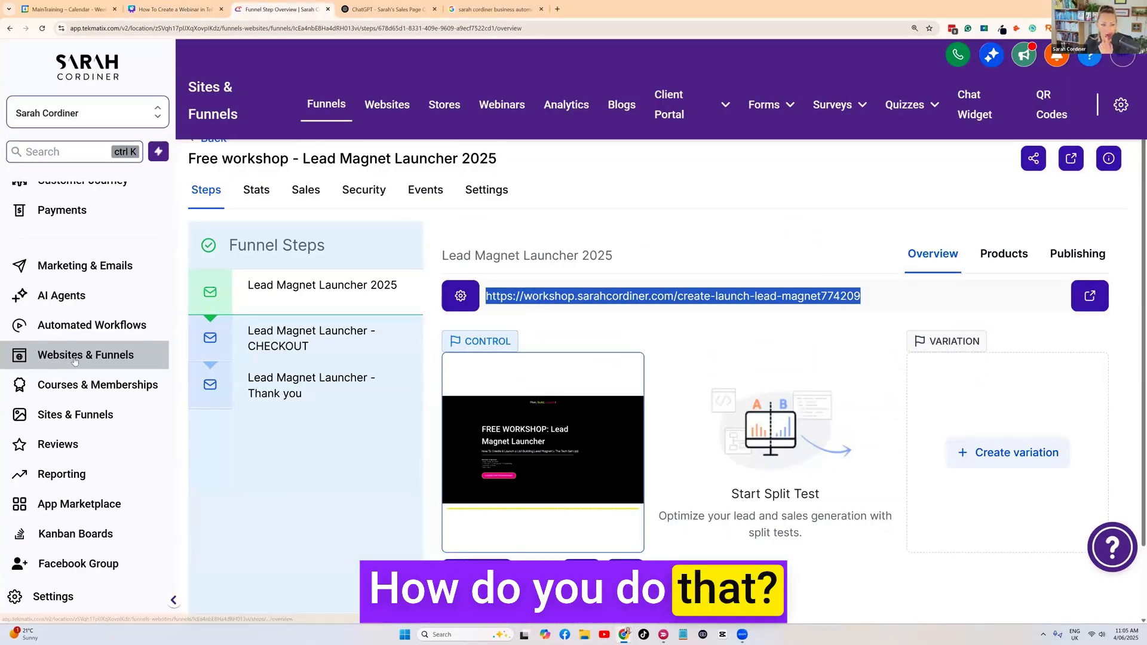
scroll(74, 361, "up", 2)
left_click(76, 356)
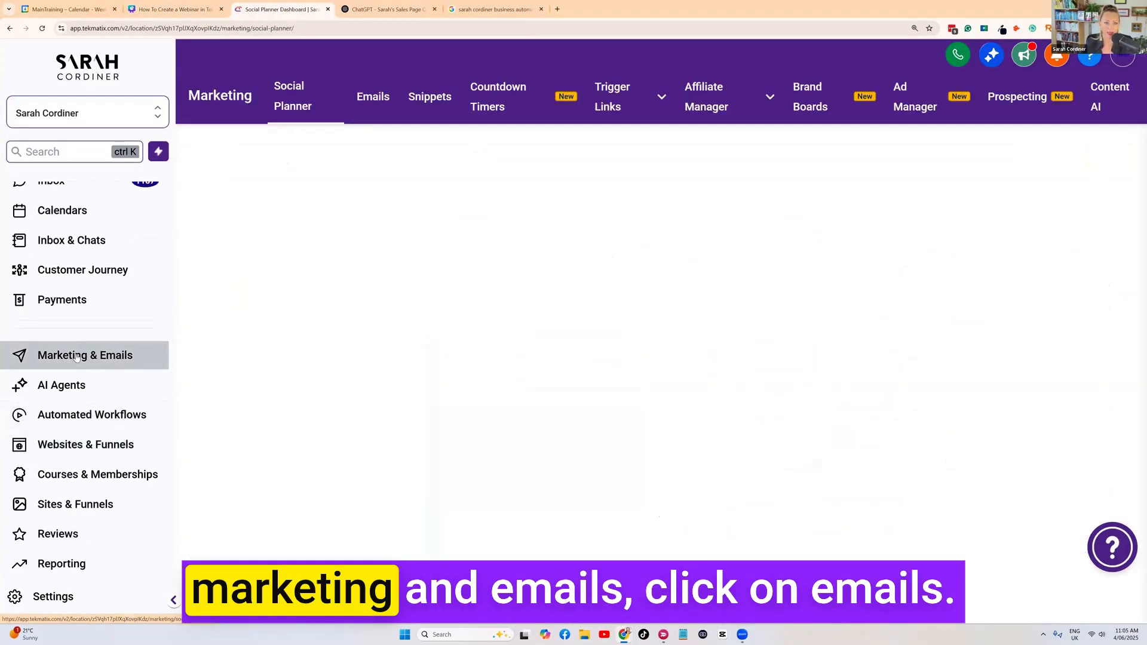
left_click(373, 97)
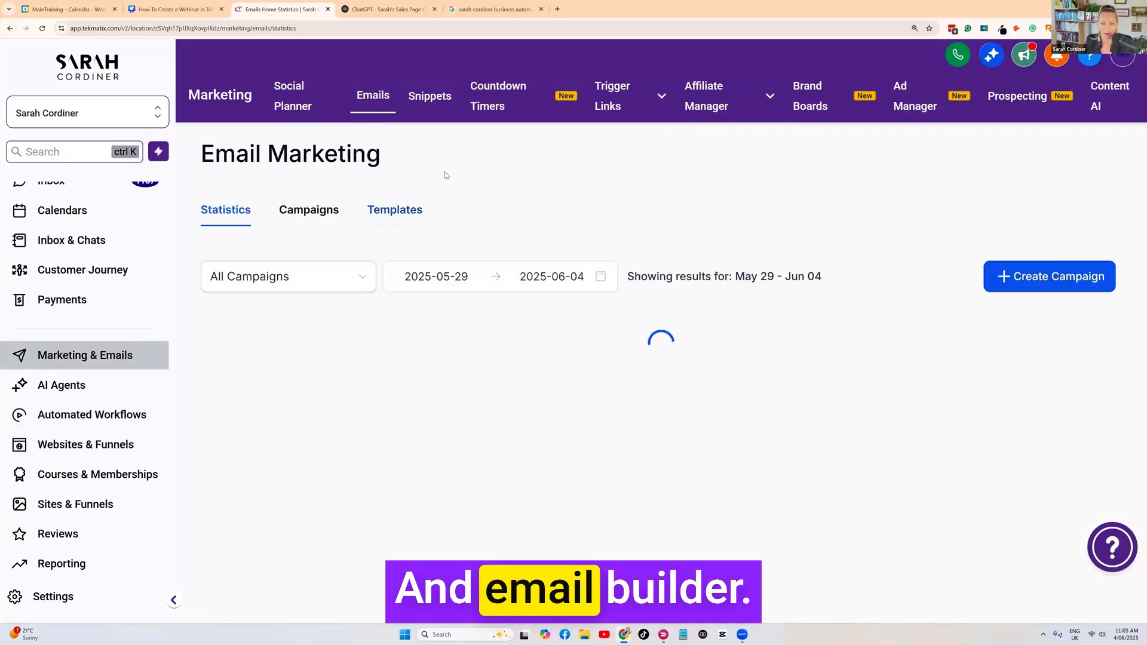
left_click(70, 112)
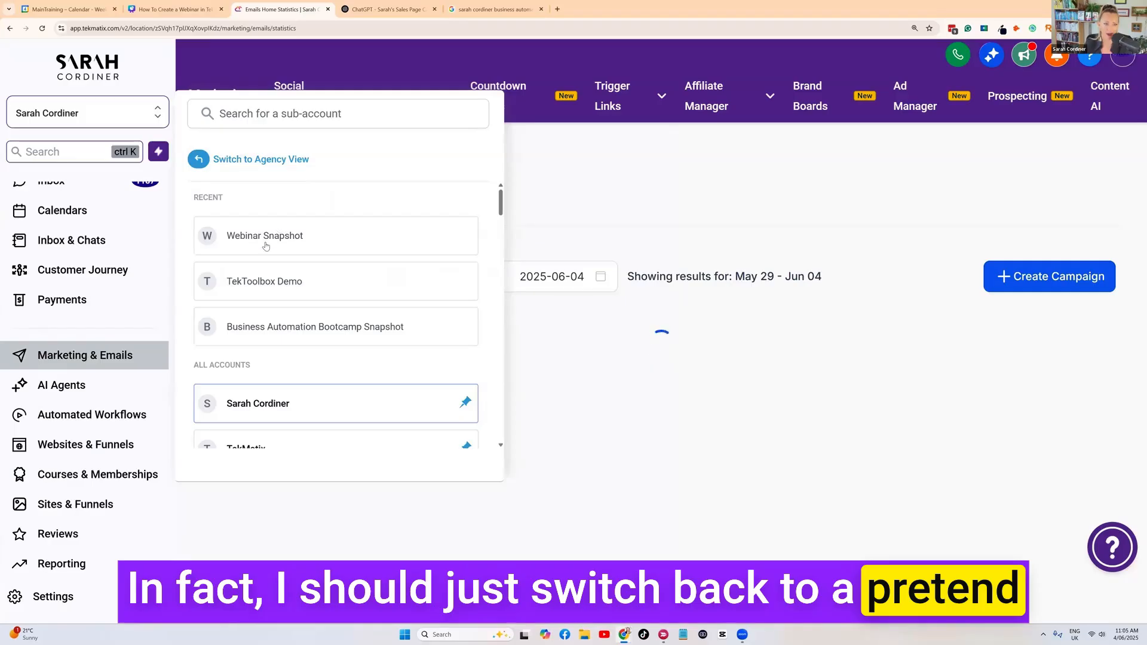
left_click(265, 292)
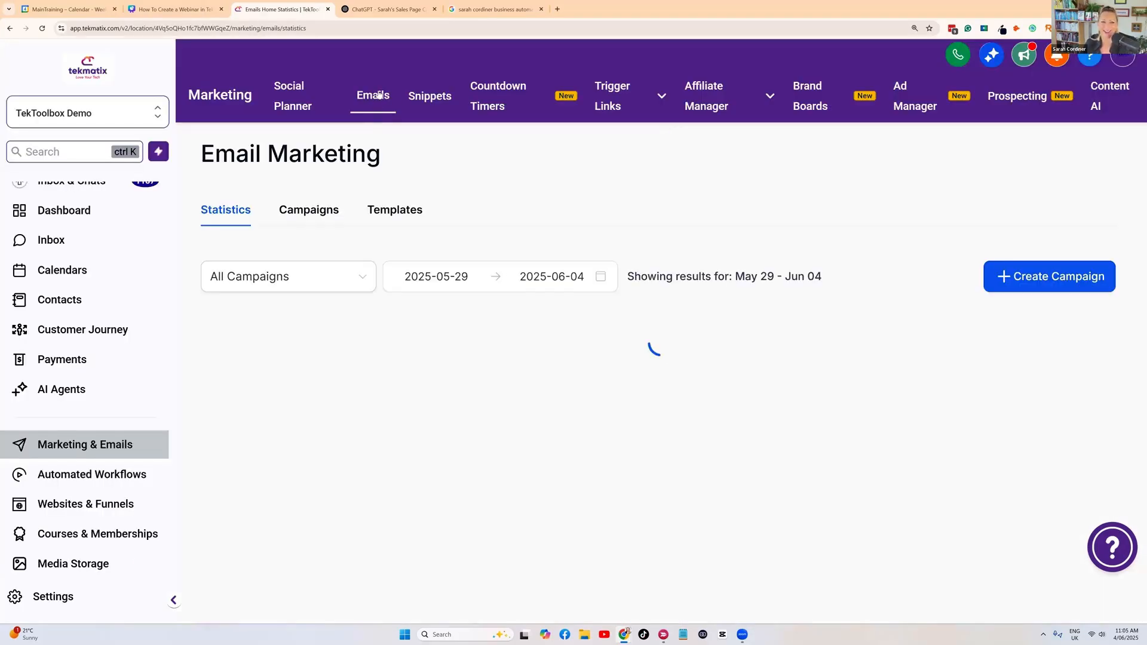
Search the email templates for "master" and open MASTER EMAIL TEMPLATE** for editing
left_click(391, 216)
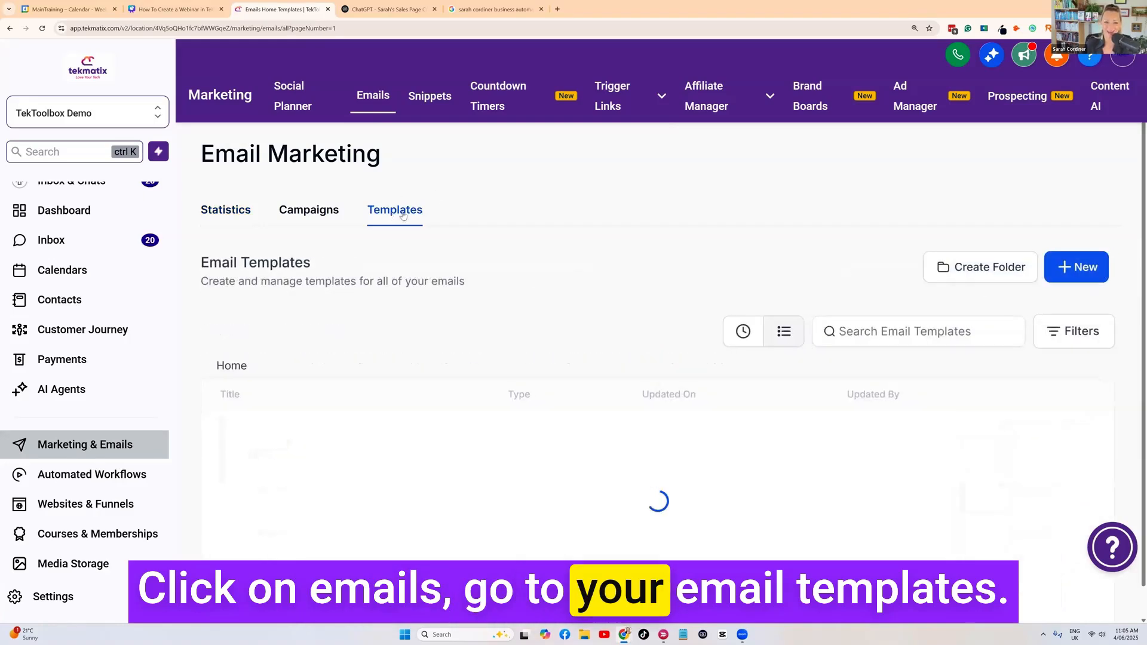
scroll(395, 168, "down", 1)
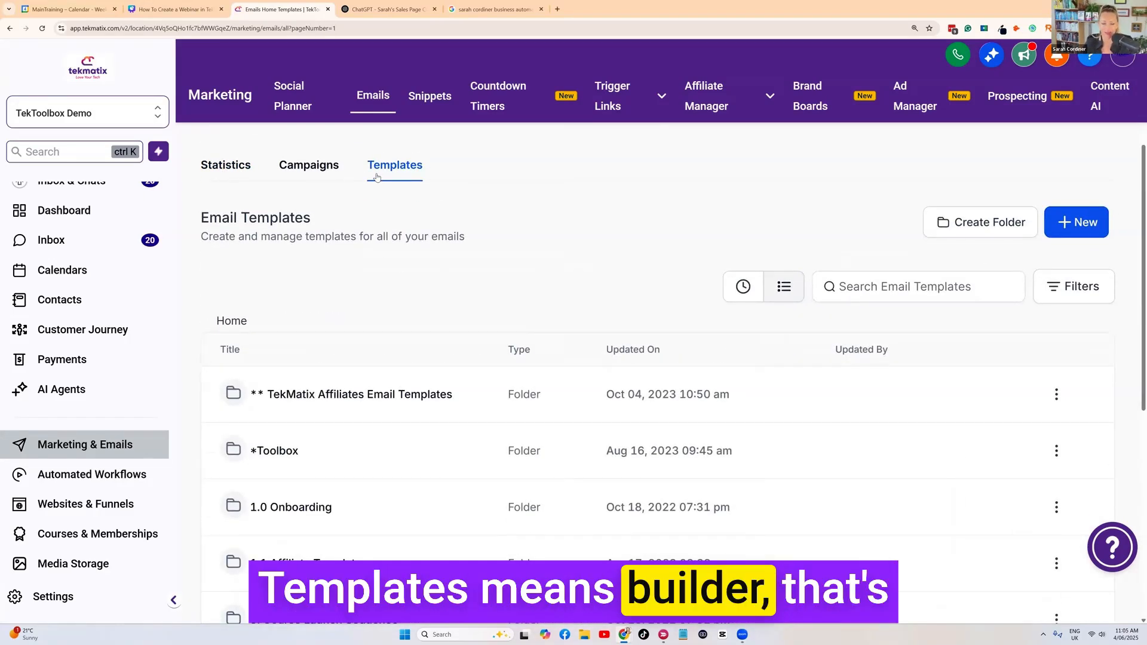
left_click(868, 284)
type("master")
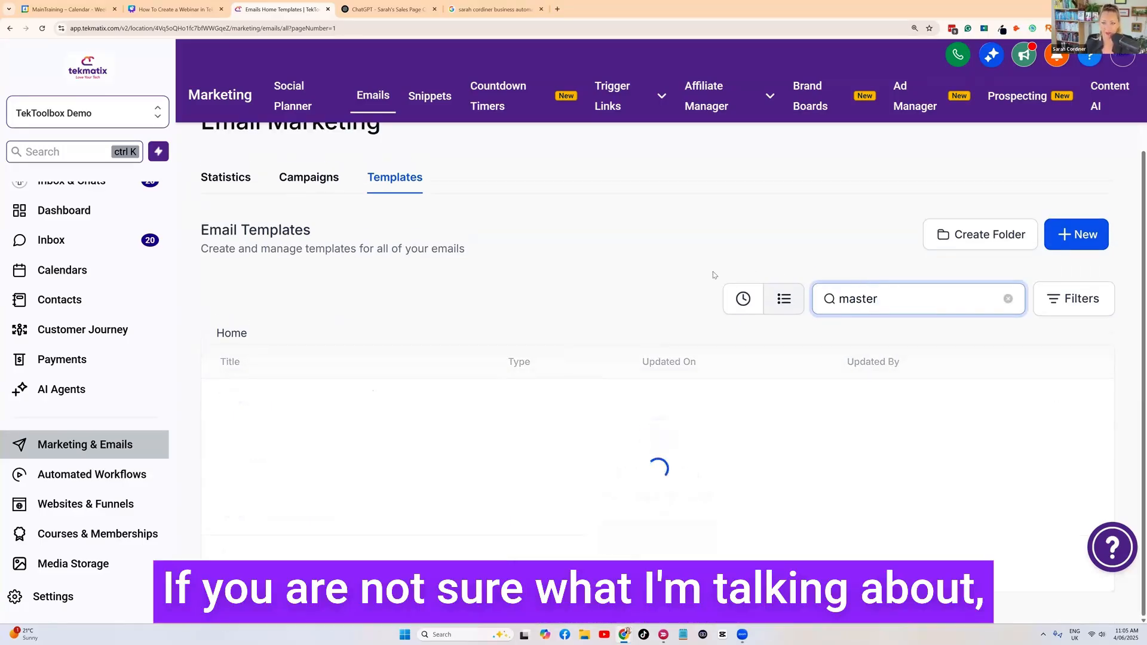
scroll(657, 245, "down", 1)
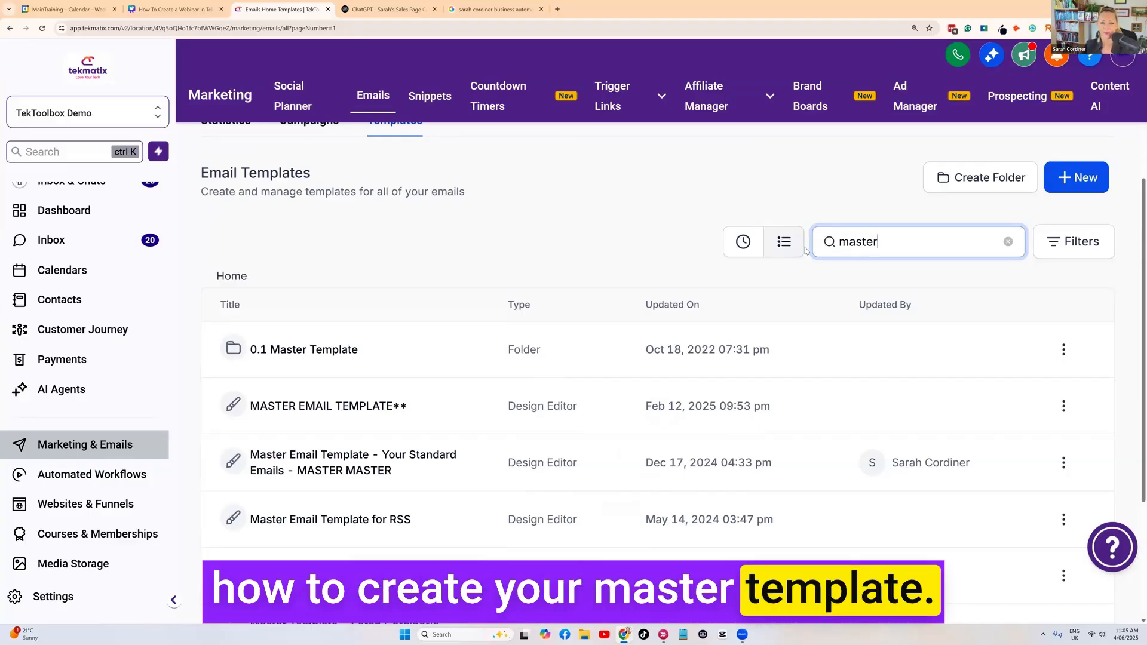
left_click(361, 409)
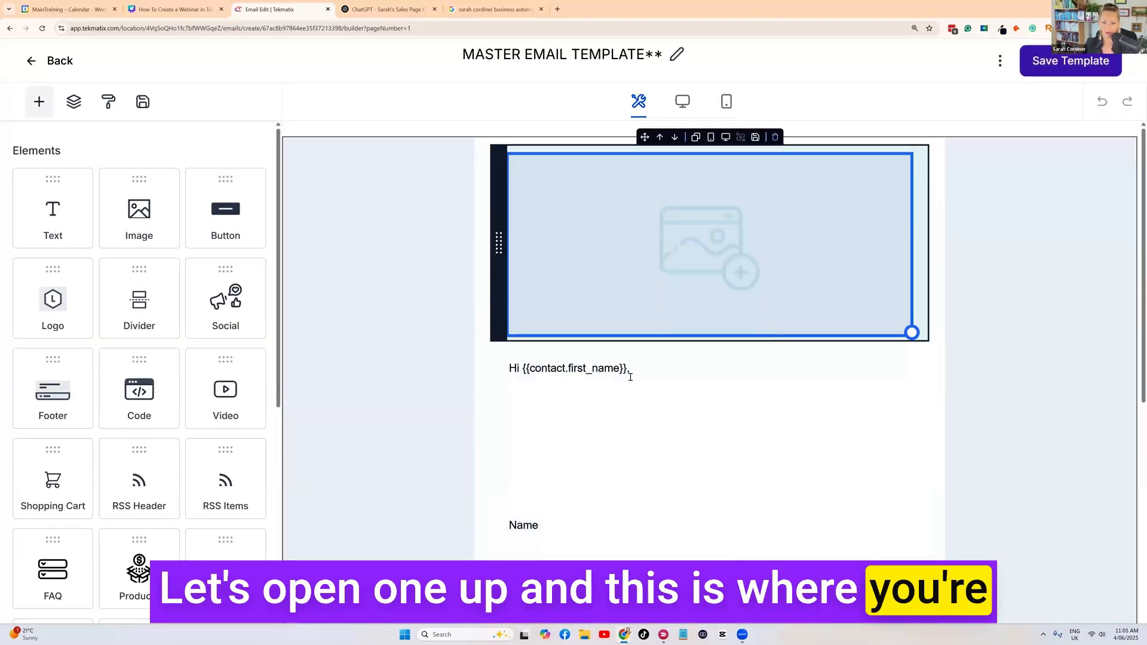
Below the email greeting, add the lines "webinar: cccc", "date" and "time", followed by "REGISTER NOW:" after a blank line
left_click(656, 369)
key("Return")
key("Return")
type("webinar:")
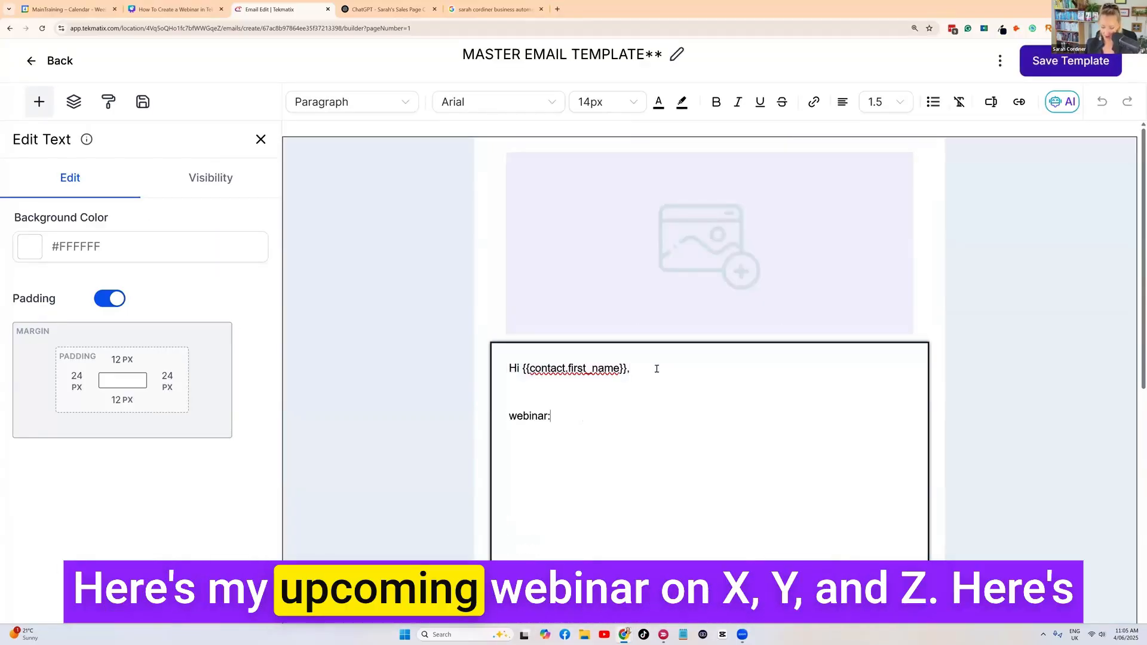
type(" cccc date")
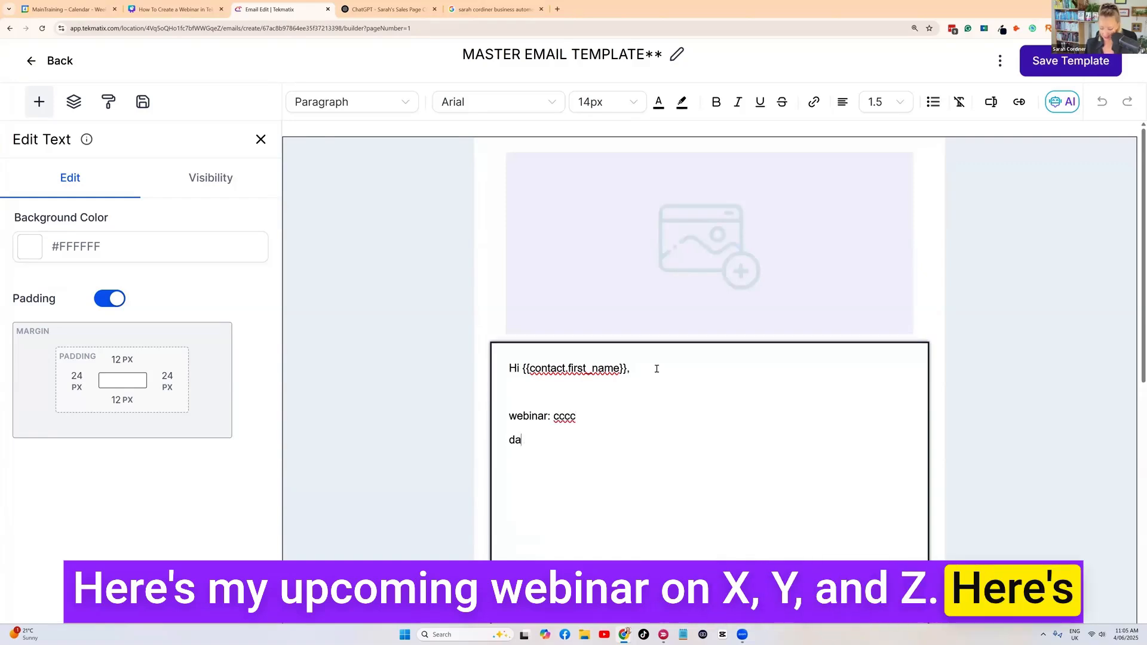
key("Return")
type("time")
key("Return")
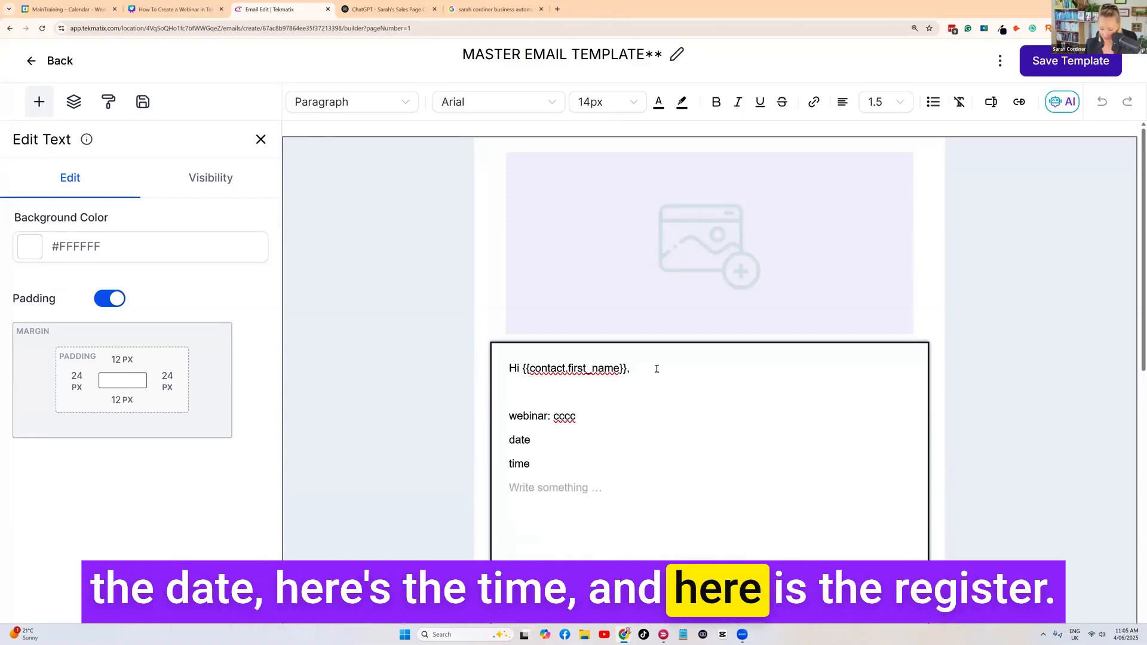
type("REGISTER NOW:")
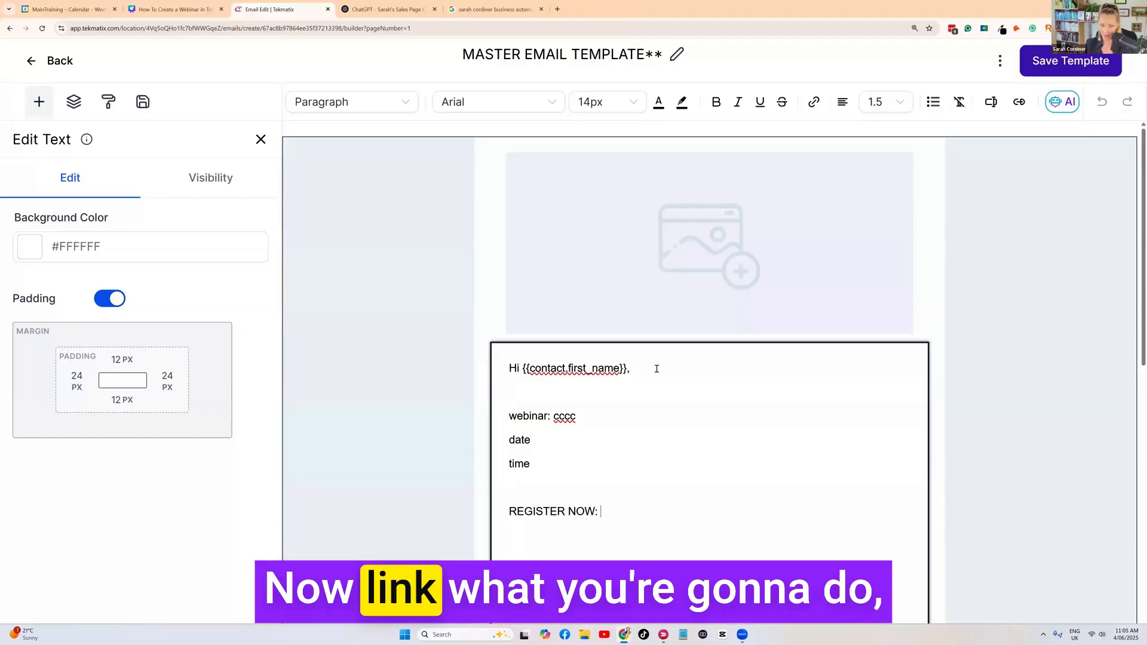
type("Manifestation Webinar + Replay")
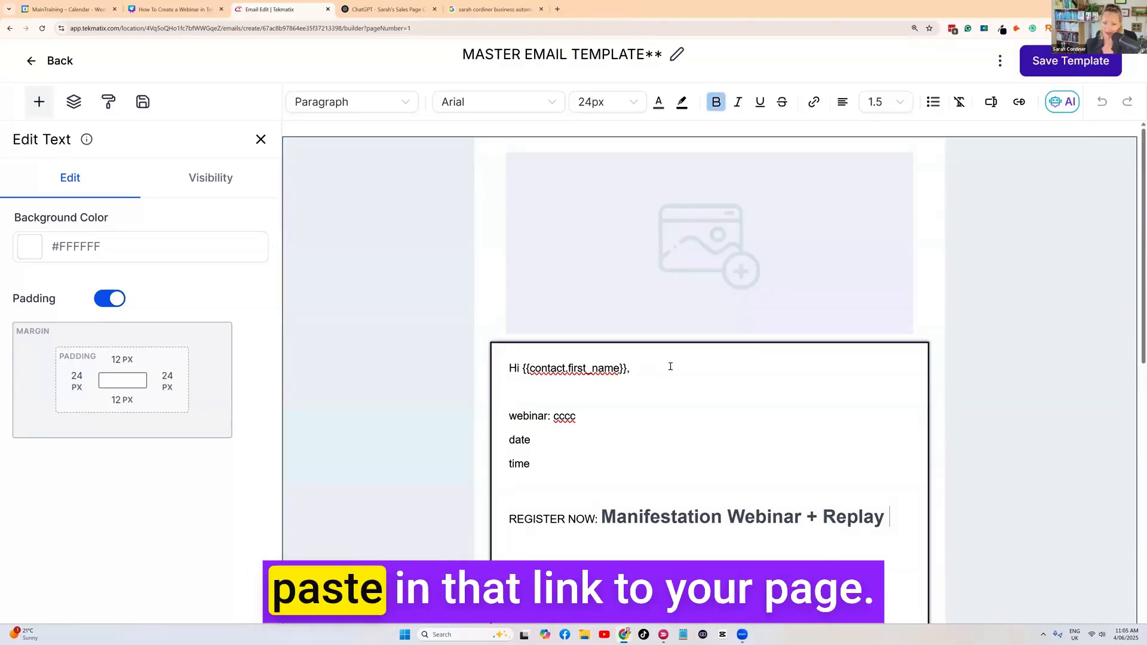
left_click_drag(674, 518, 604, 521)
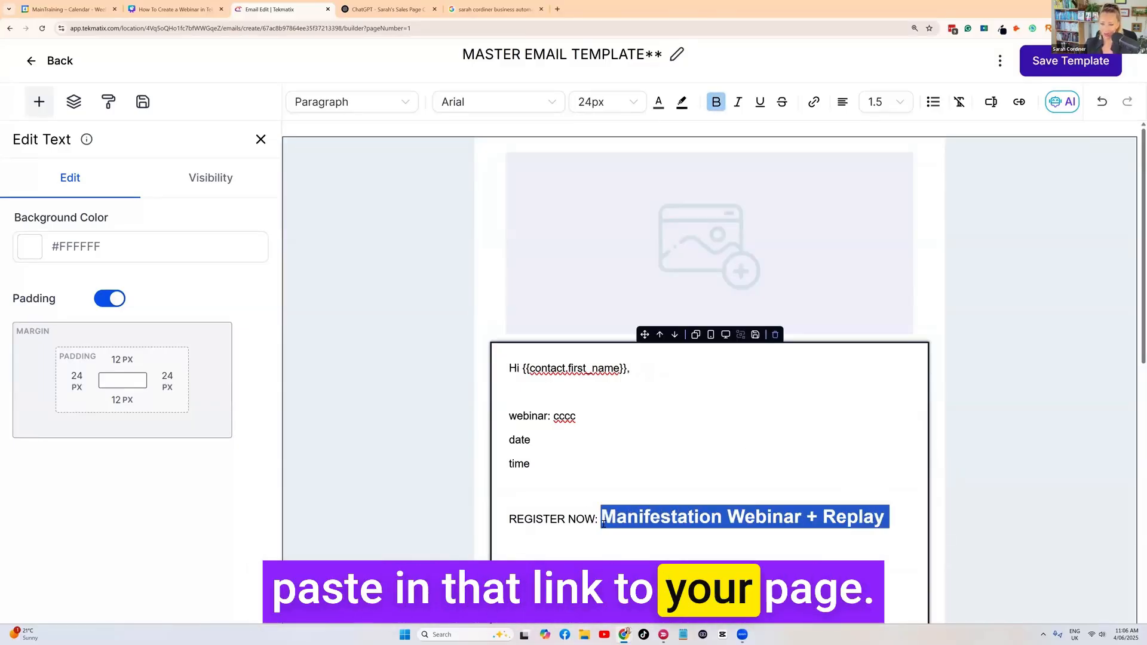
key("BackSpace")
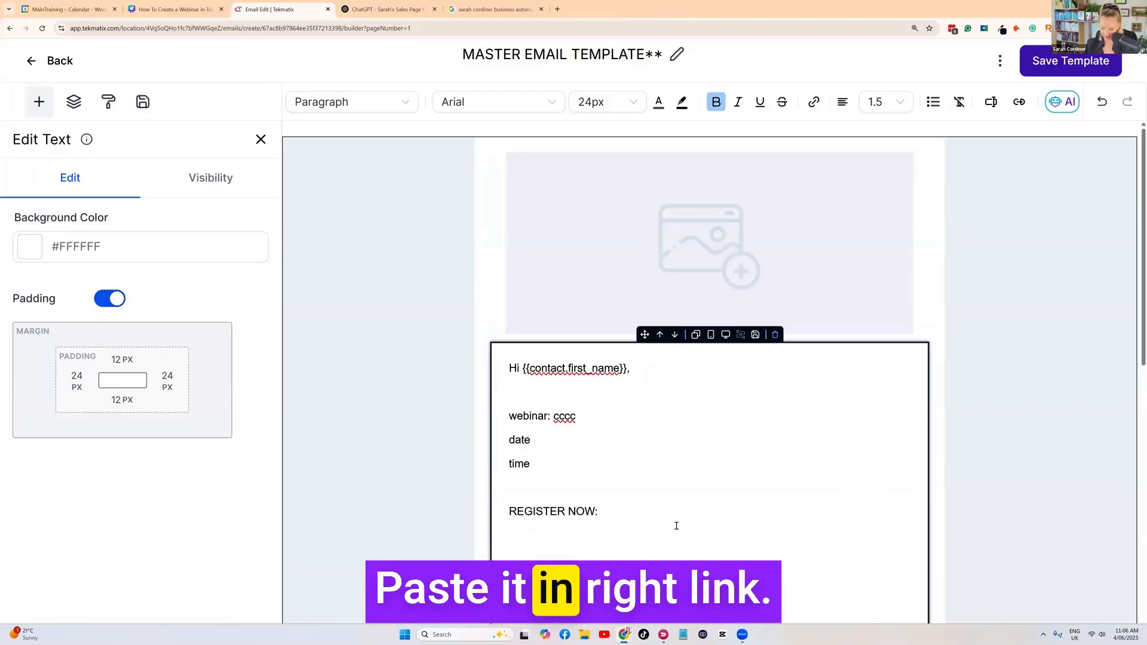
Add the placeholder "(LINK)" after "REGISTER NOW:" in the email body
type("(LINK")
scroll(618, 496, "down", 3)
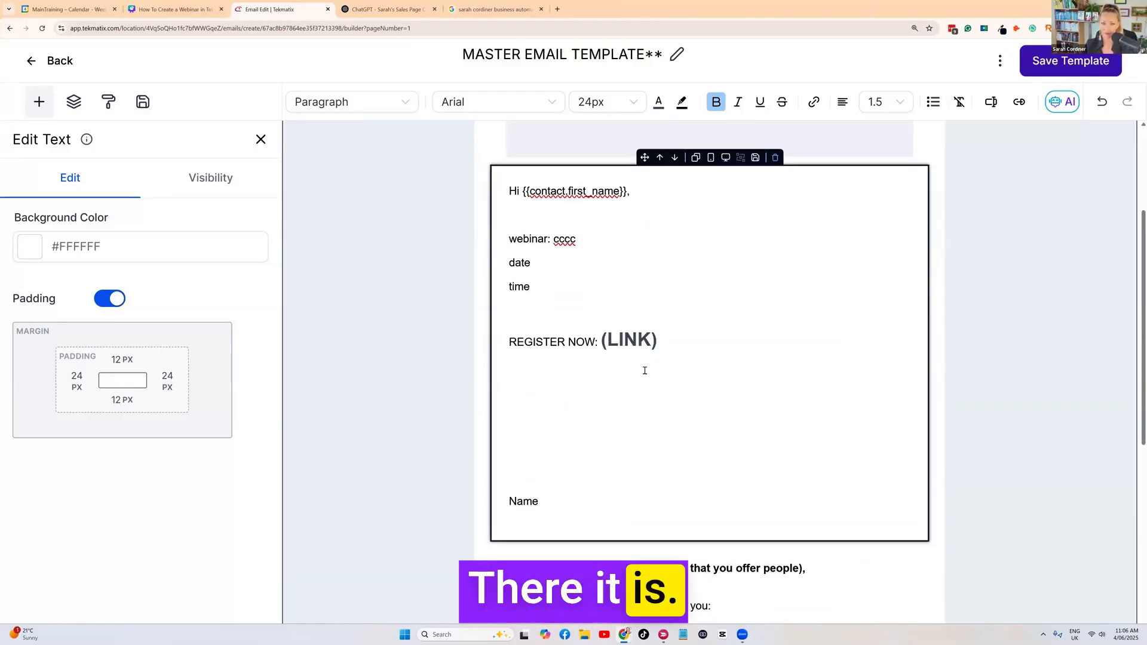
scroll(635, 383, "up", 2)
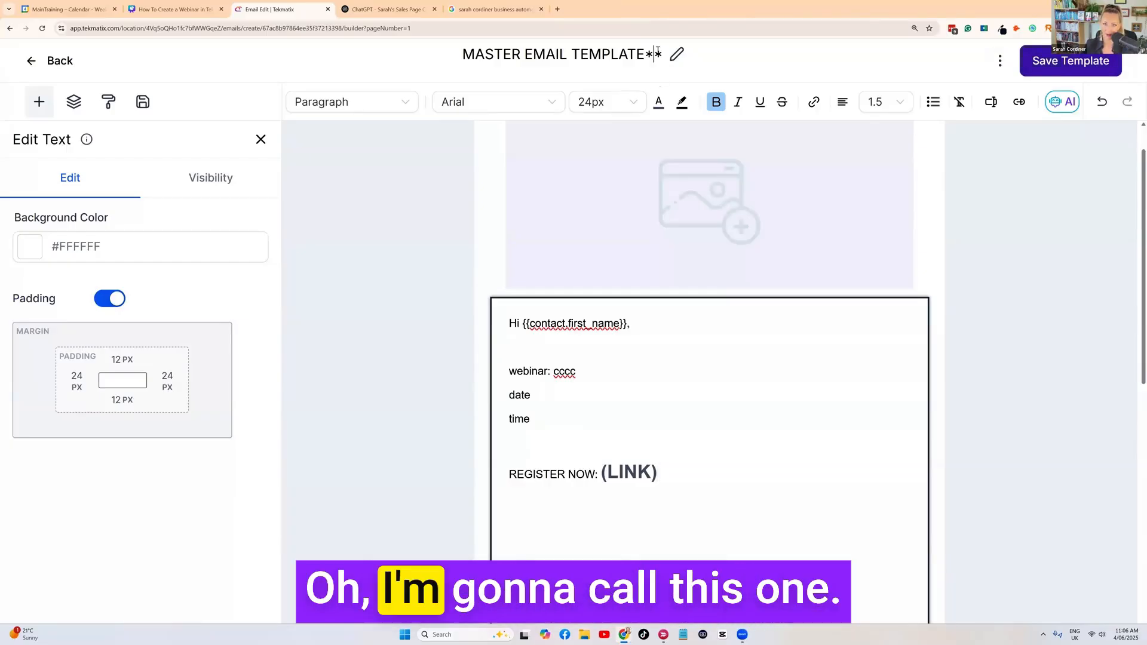
Rename the email template as "WEBINAR FOR MANIFESTATION INVITATION" and save it
left_click_drag(663, 52, 457, 59)
key("BackSpace")
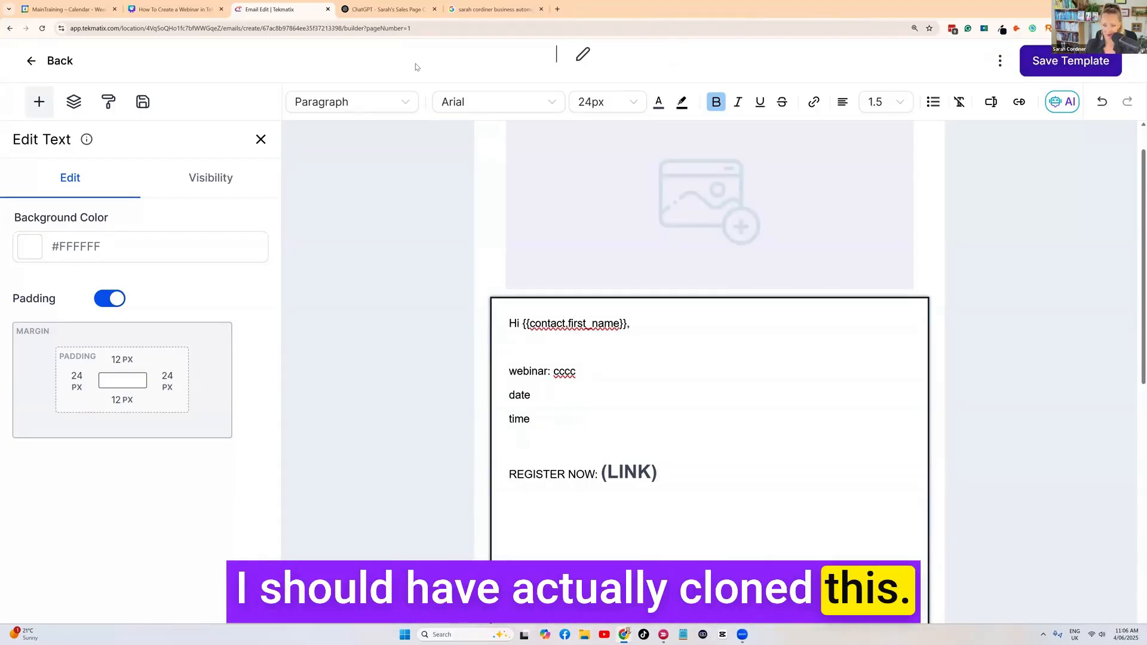
type("WEBINAR FOR MANIFES")
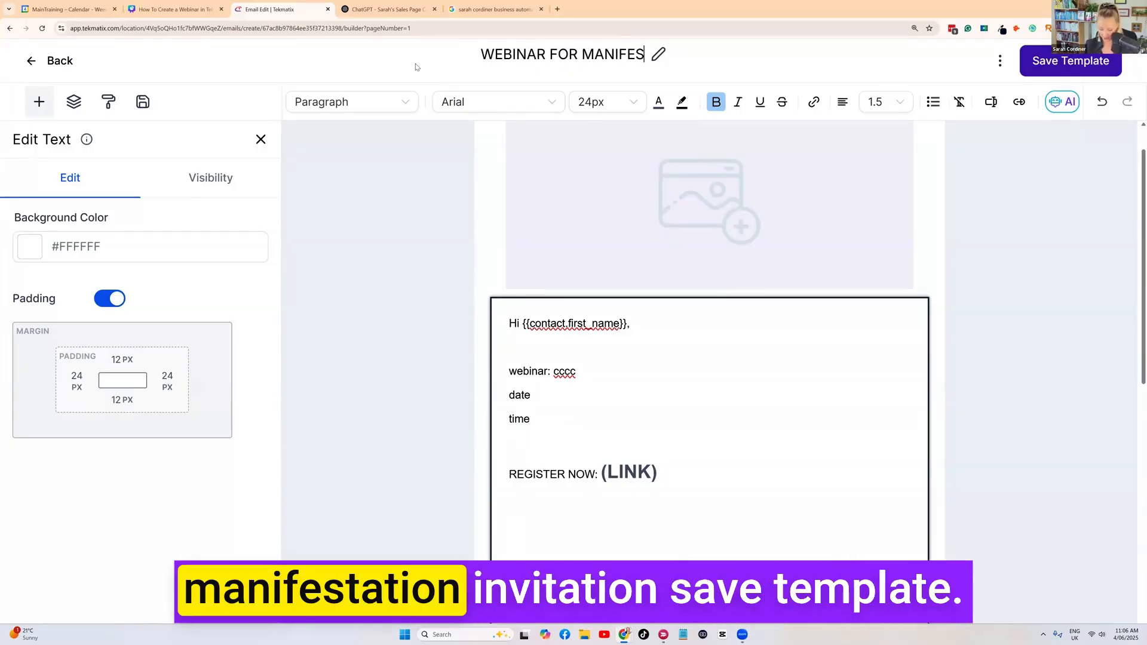
type("TATION INVITATI")
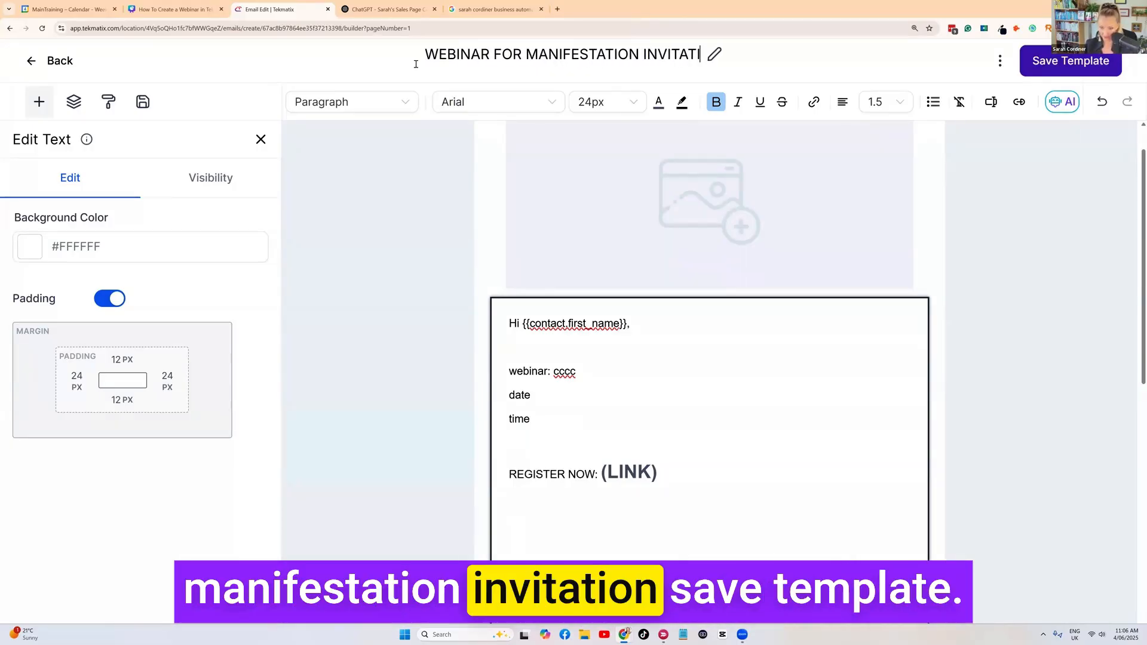
left_click(1051, 62)
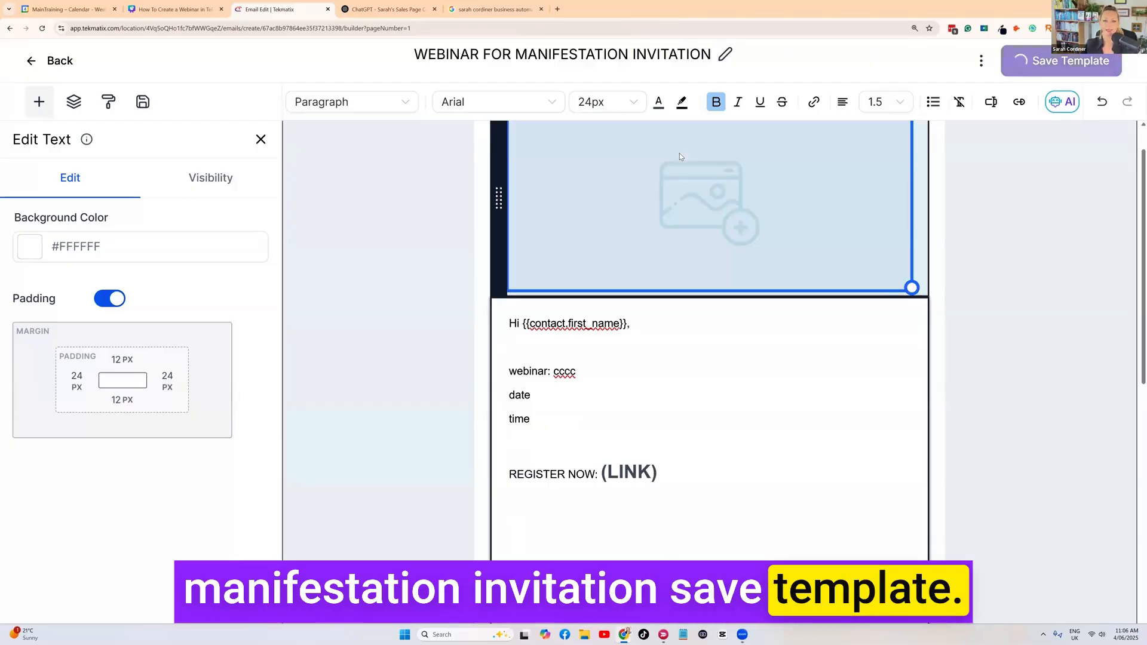
Leave the template editor and create a new email campaign from the most recent saved template, WEBINAR FOR MANIFESTATION INVITATION
left_click(40, 65)
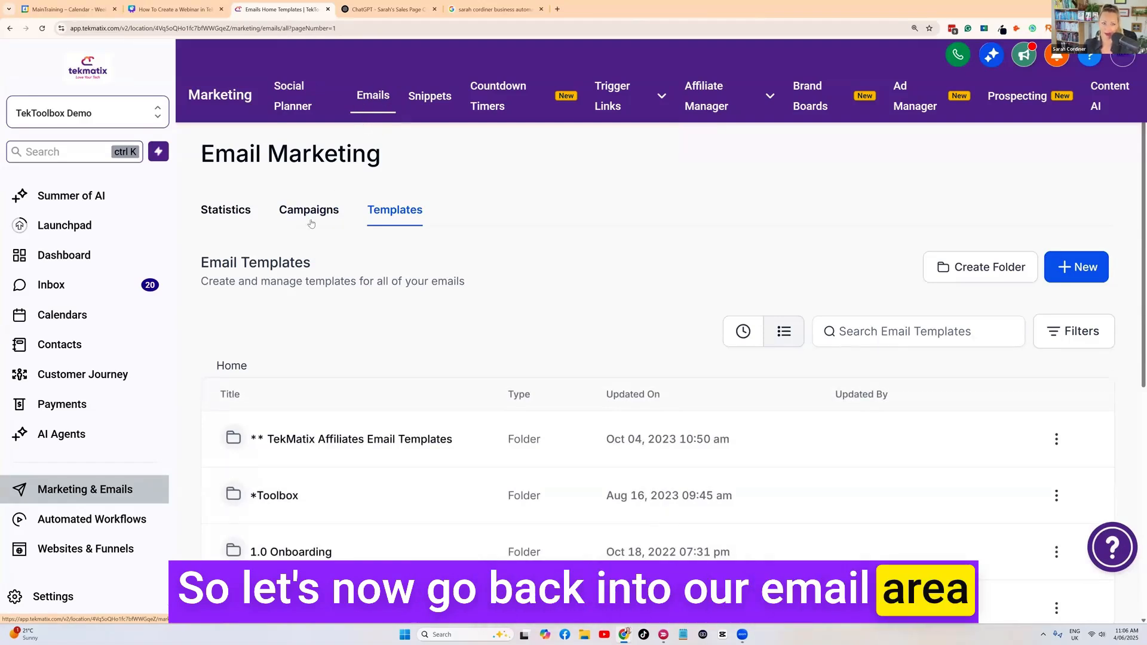
left_click(312, 214)
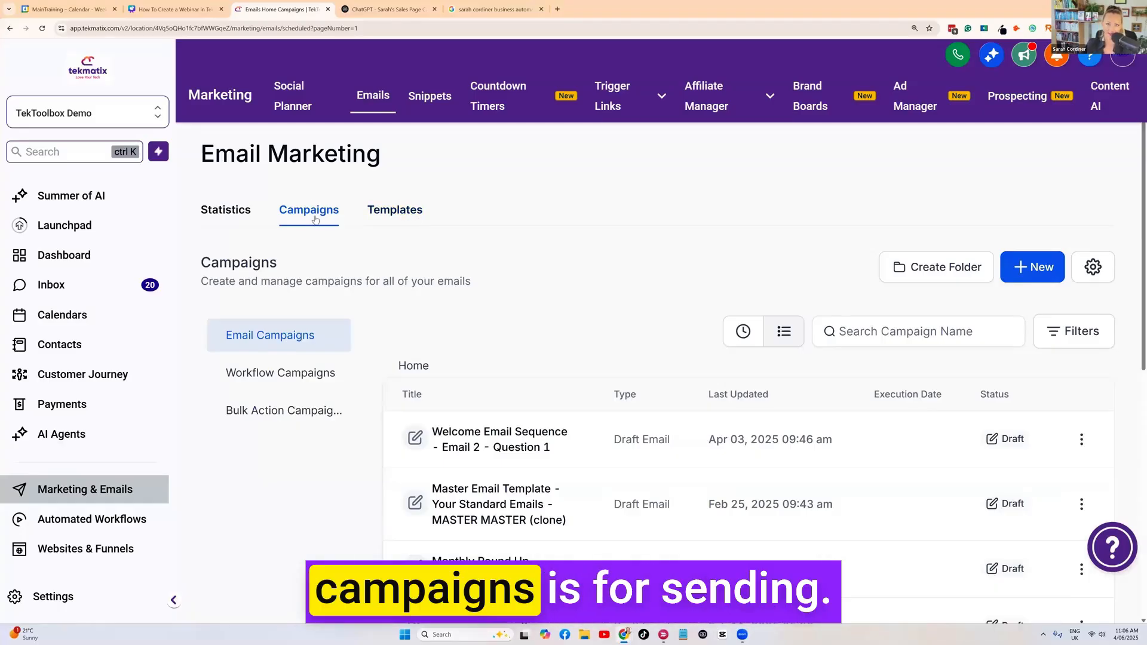
left_click(1022, 270)
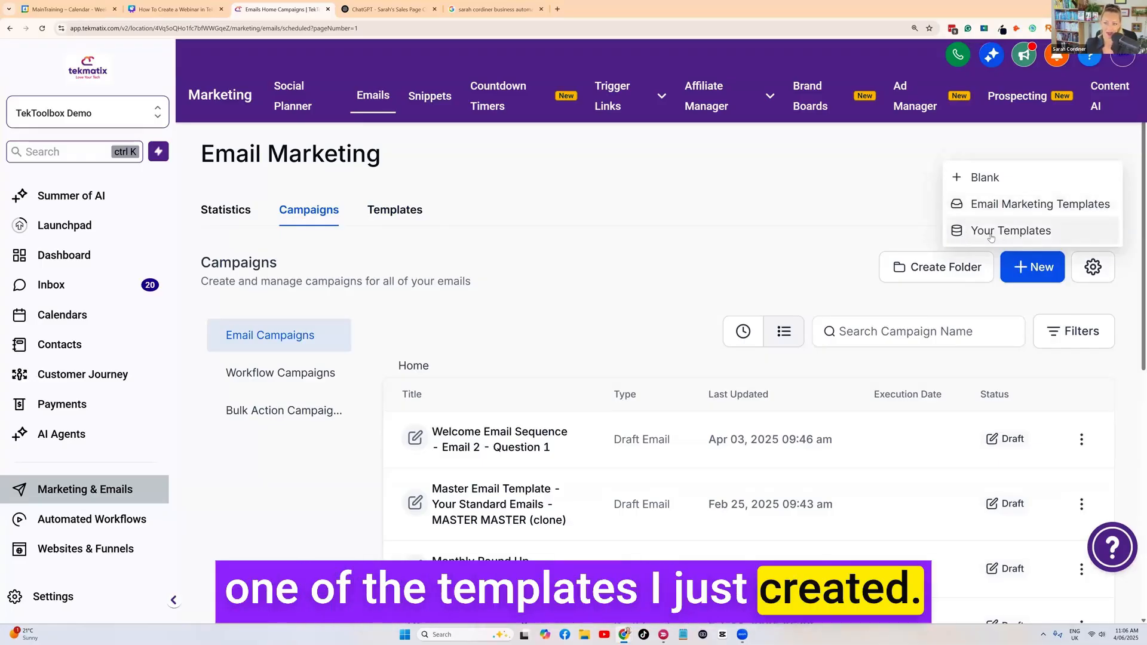
left_click(1016, 232)
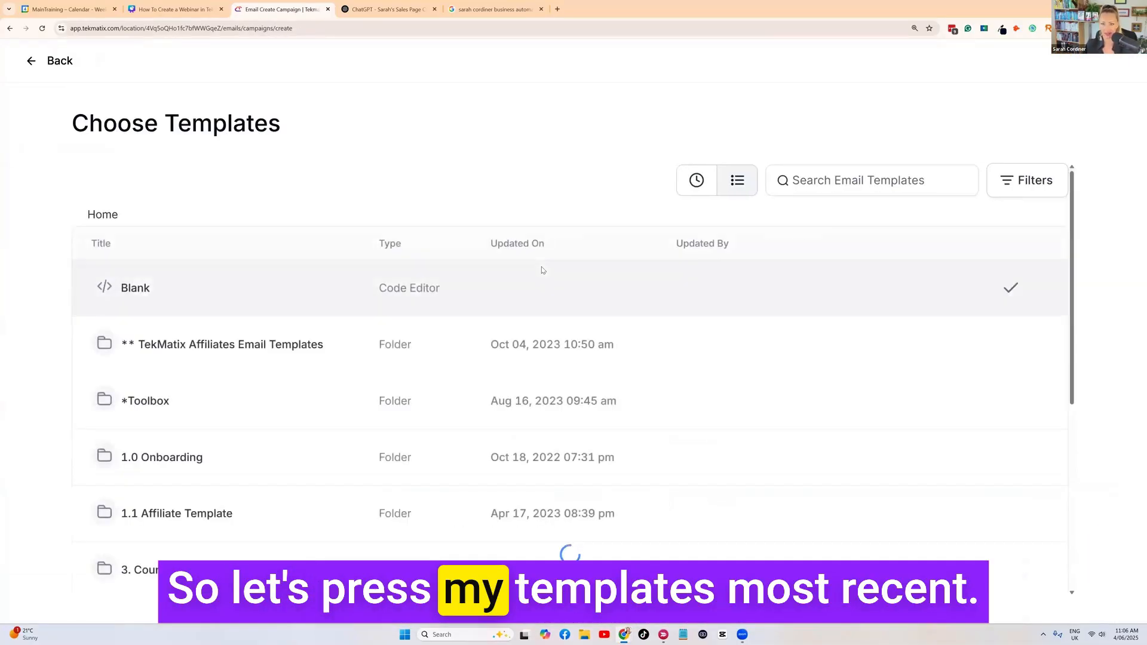
left_click(704, 186)
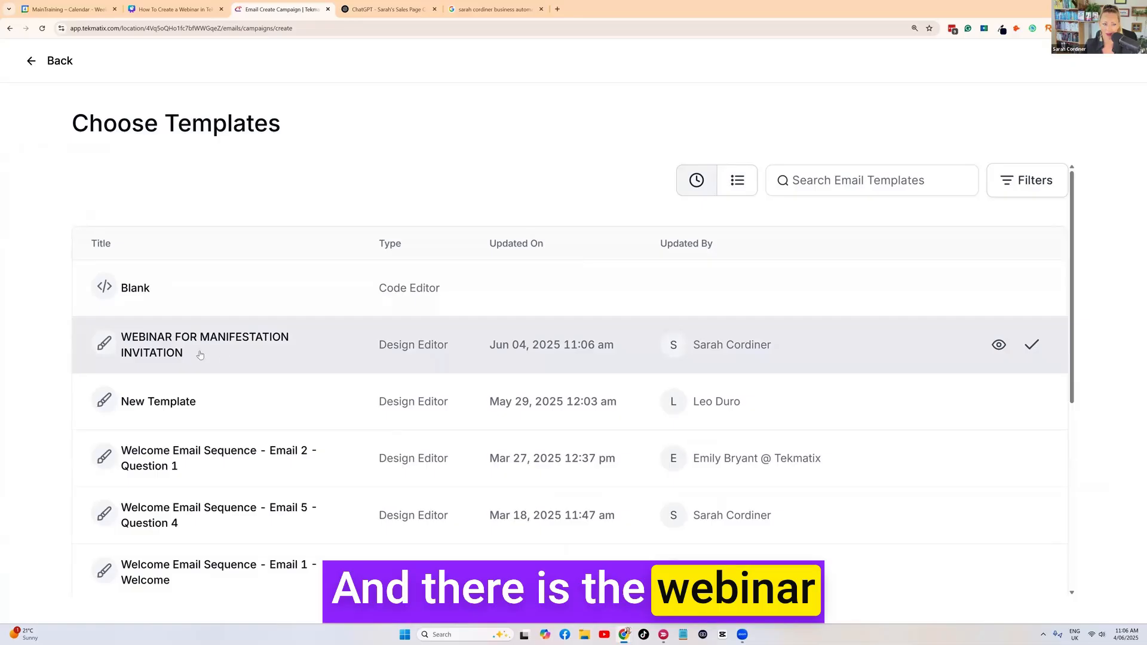
left_click(1032, 348)
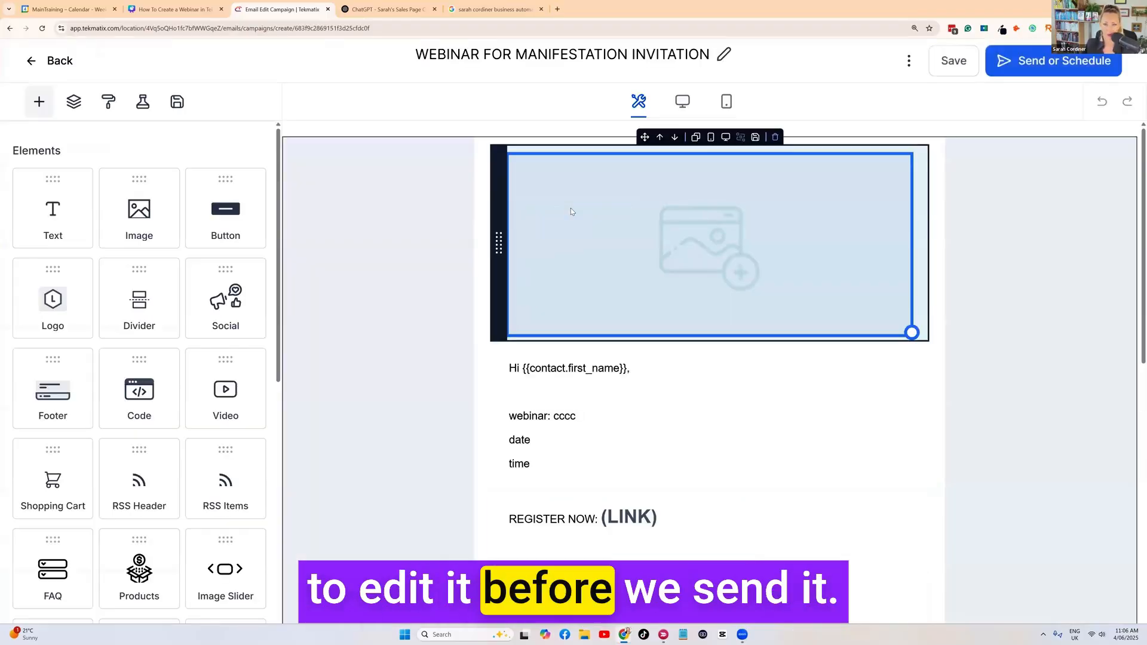
Open the campaign's send or schedule settings and set the recipients to the smart list MAILING LIST2
left_click(1064, 61)
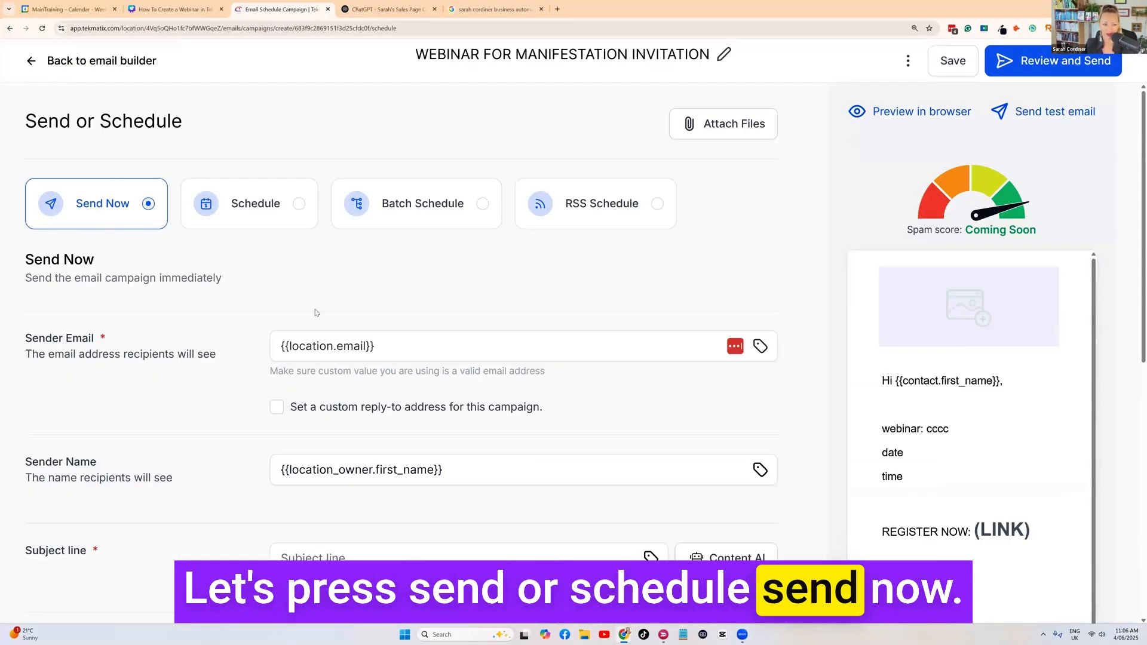
scroll(331, 314, "down", 4)
left_click(556, 295)
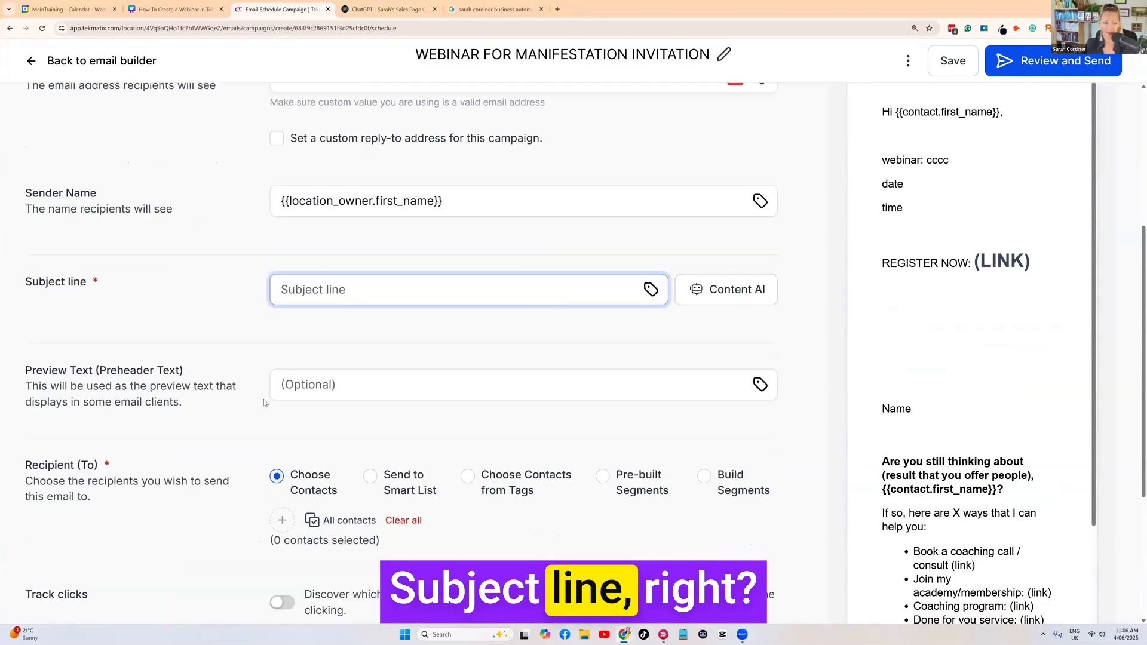
scroll(568, 254, "down", 2)
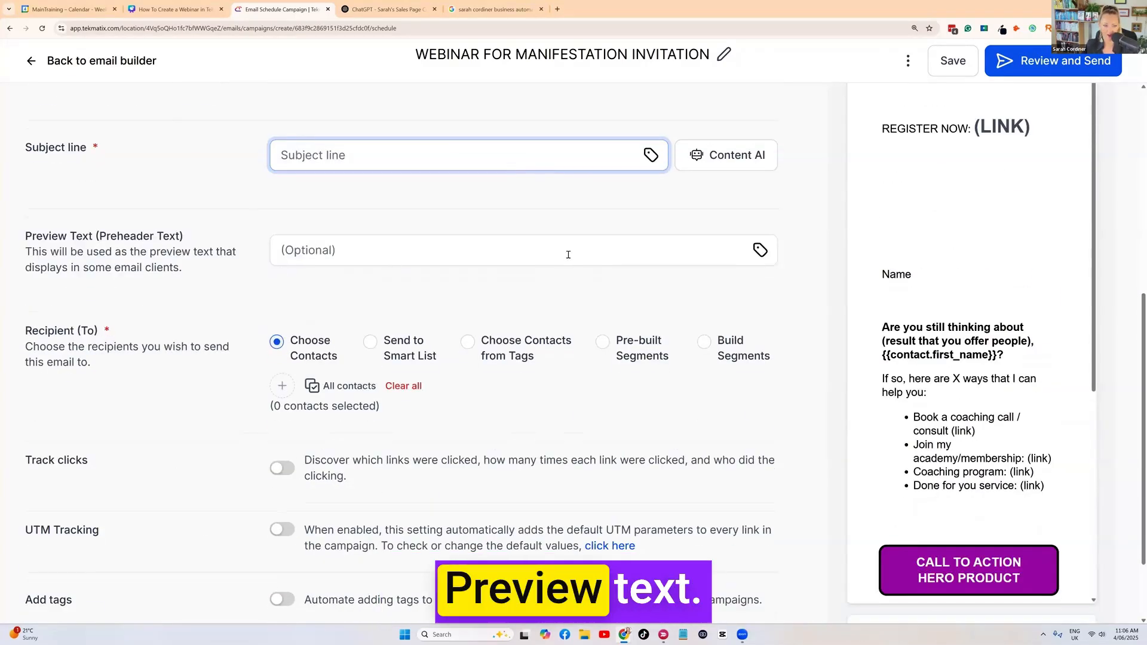
left_click(370, 343)
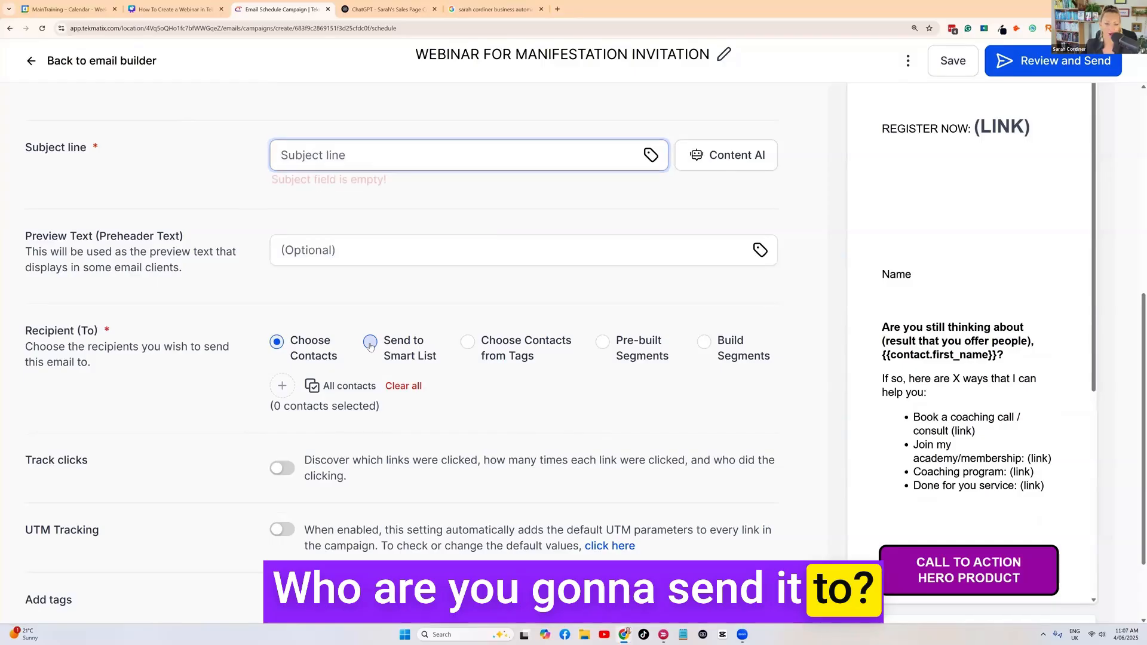
left_click(284, 385)
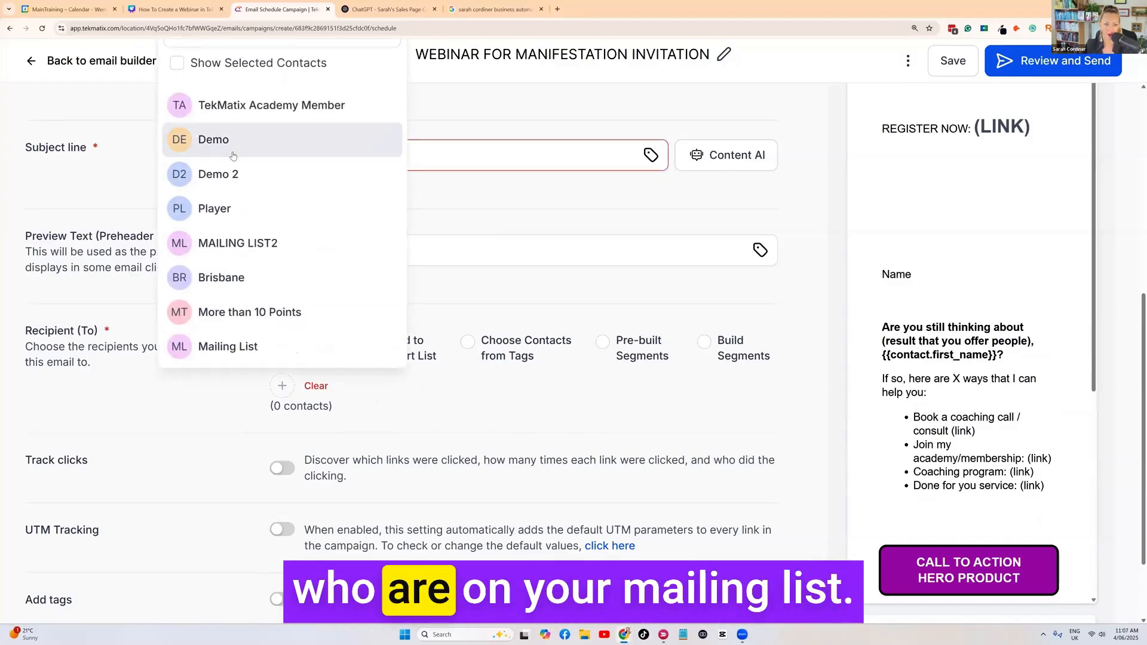
left_click(239, 243)
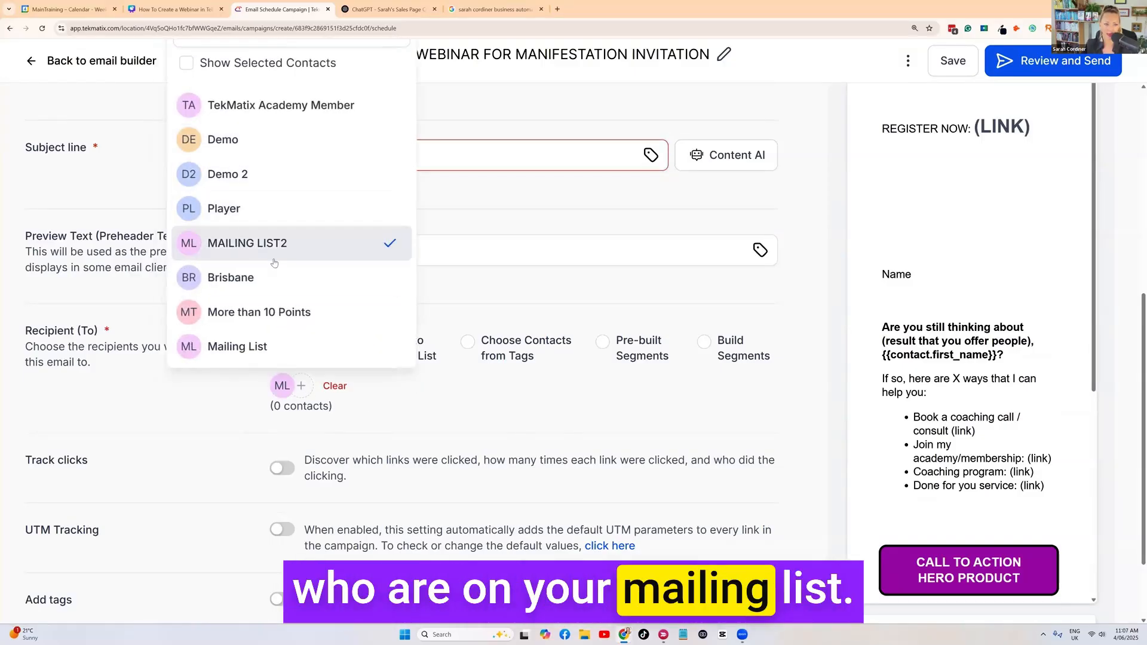
left_click(465, 421)
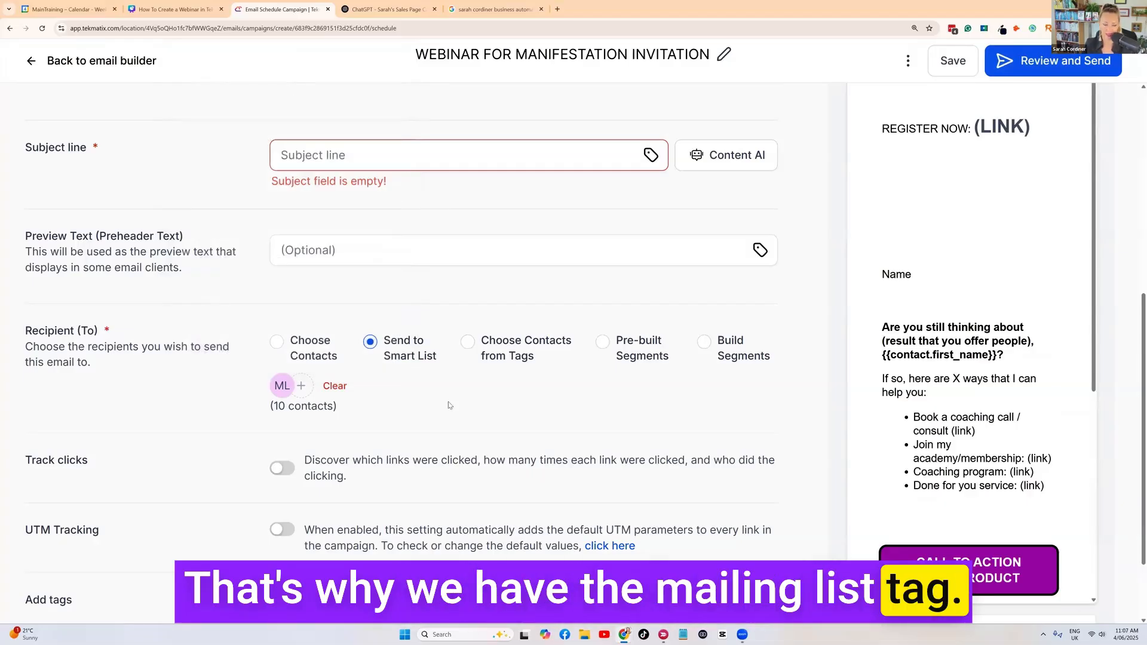
scroll(449, 405, "down", 2)
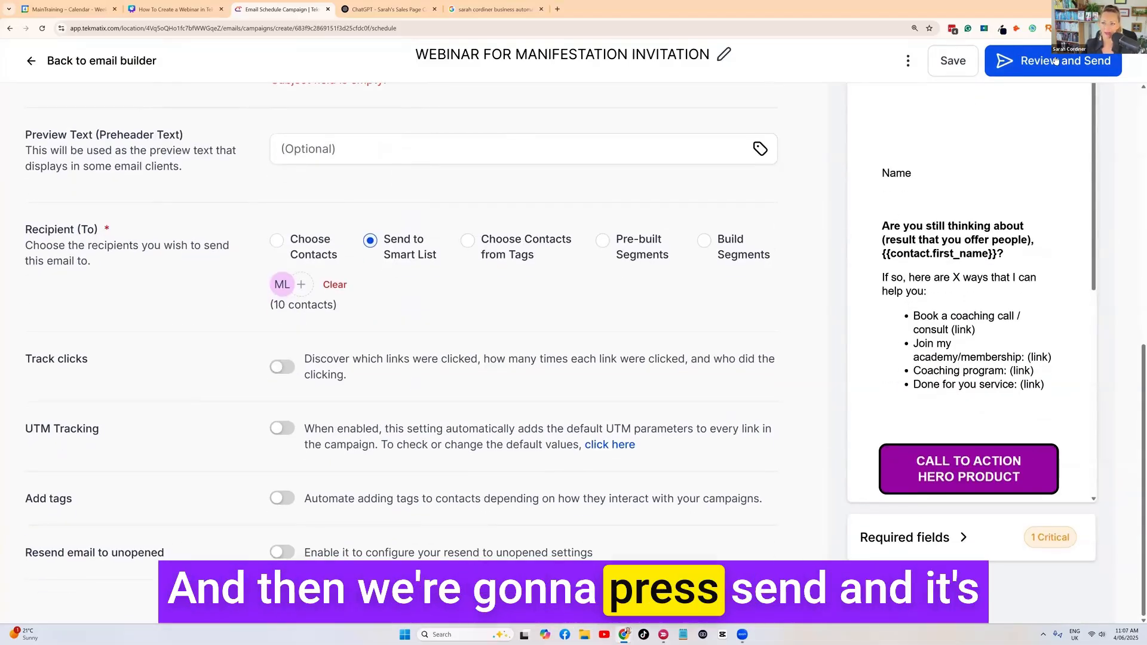
scroll(524, 233, "up", 7)
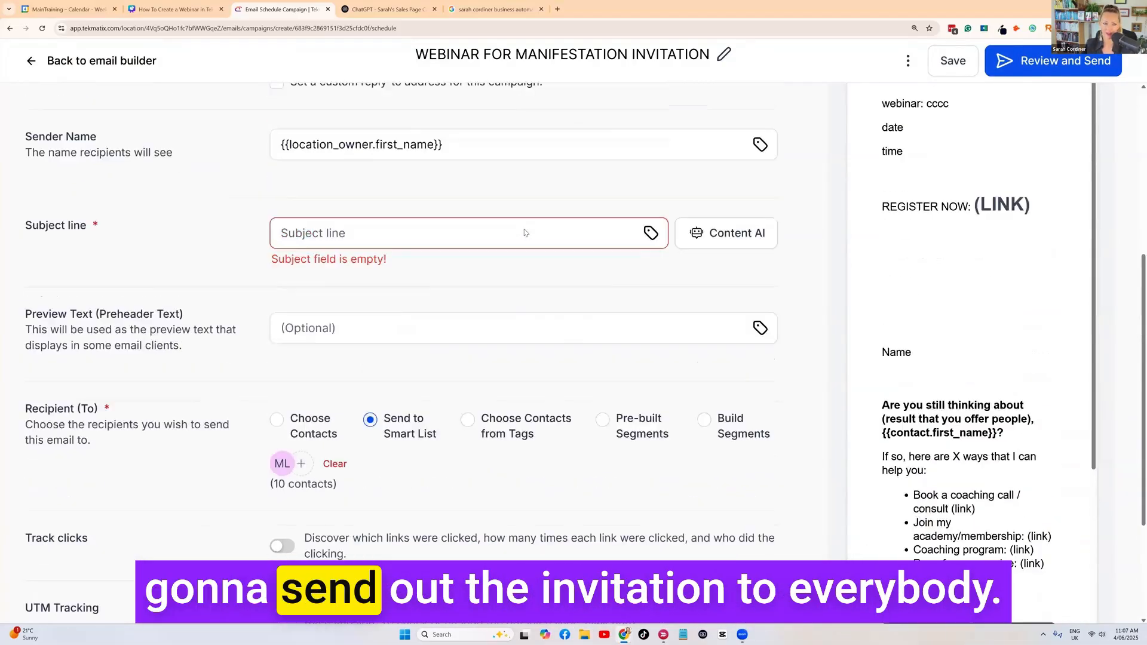
Switch to the Canva presentation and examine the Social Lead Generation for Your Webinar slide on page 21
left_click(177, 9)
scroll(895, 156, "down", 6)
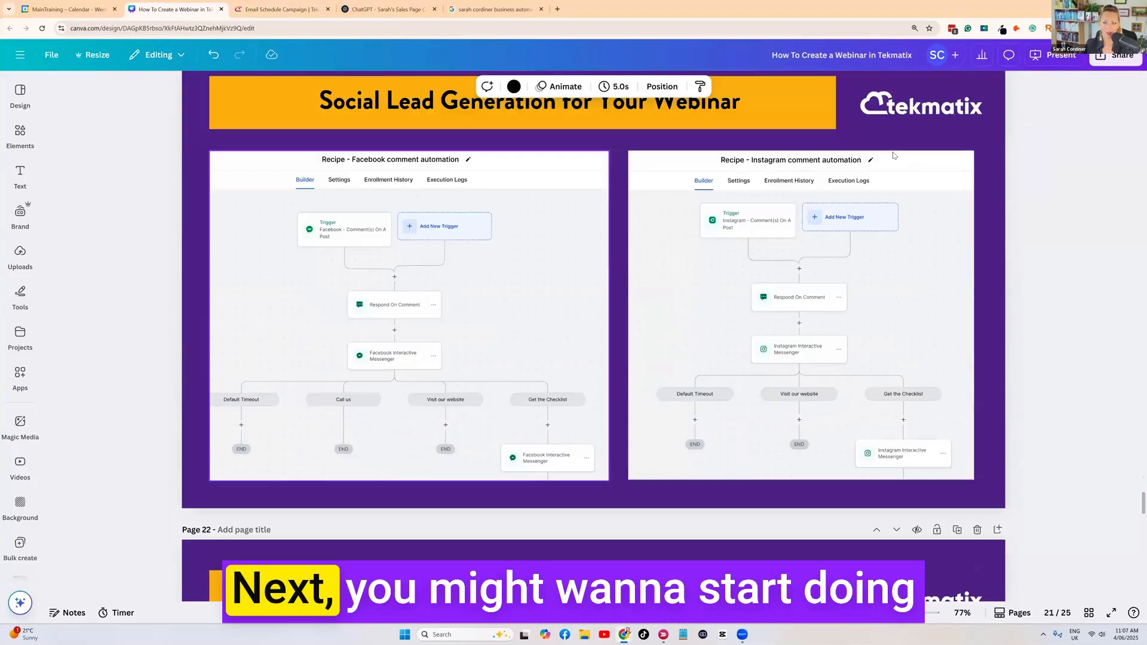
scroll(894, 156, "up", 1)
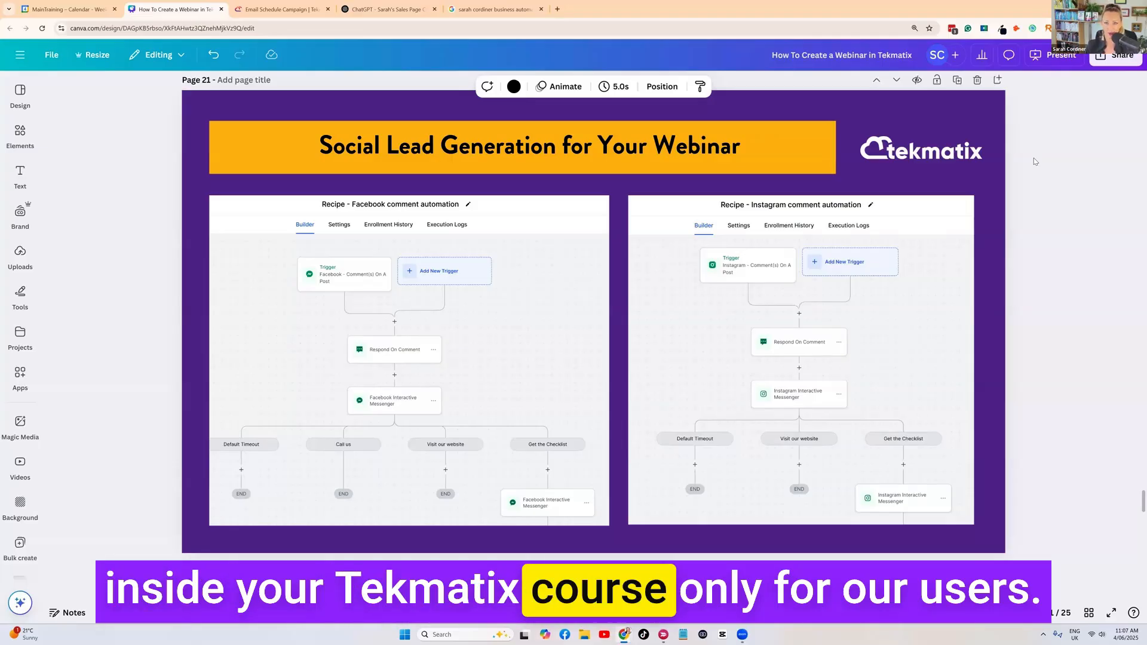
scroll(1071, 157, "down", 1)
scroll(740, 144, "up", 1)
scroll(748, 136, "down", 1)
scroll(750, 128, "down", 1)
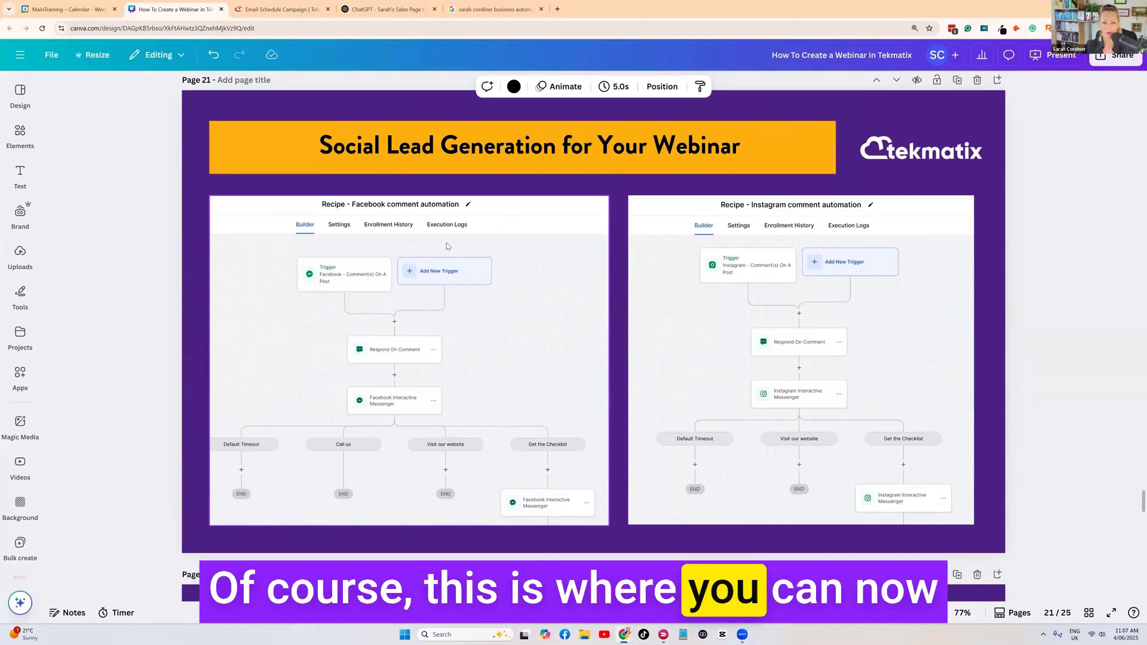
Look ahead at page 22 and return to the Facebook and Instagram comment automation recipes on page 21
scroll(478, 287, "down", 8)
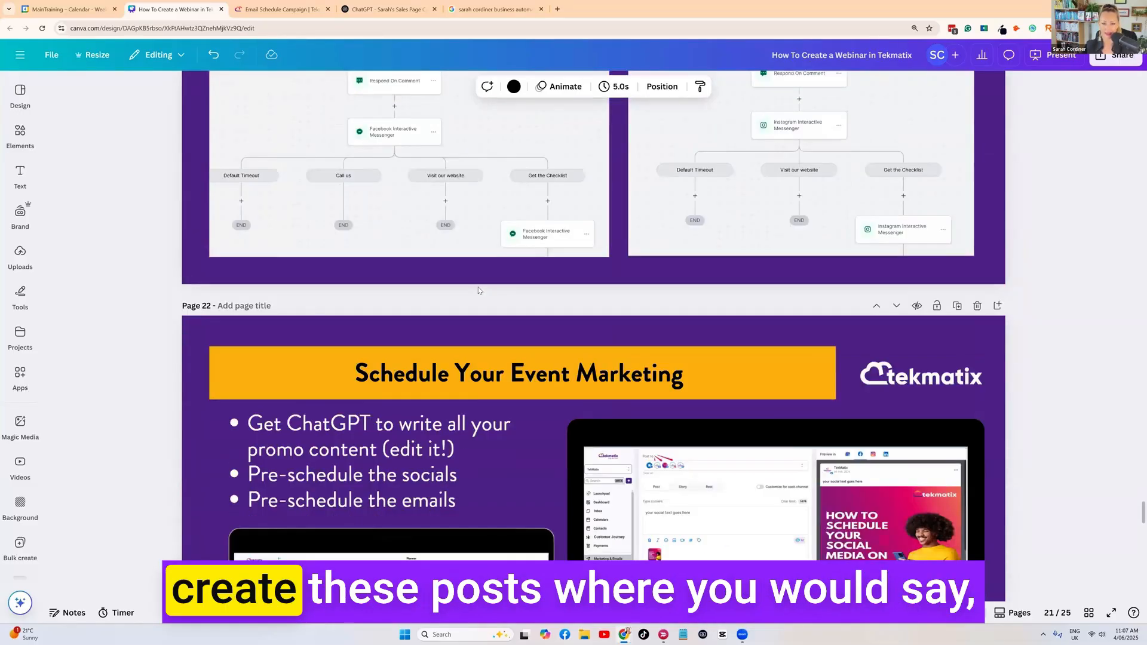
scroll(481, 297, "down", 3)
scroll(489, 293, "up", 10)
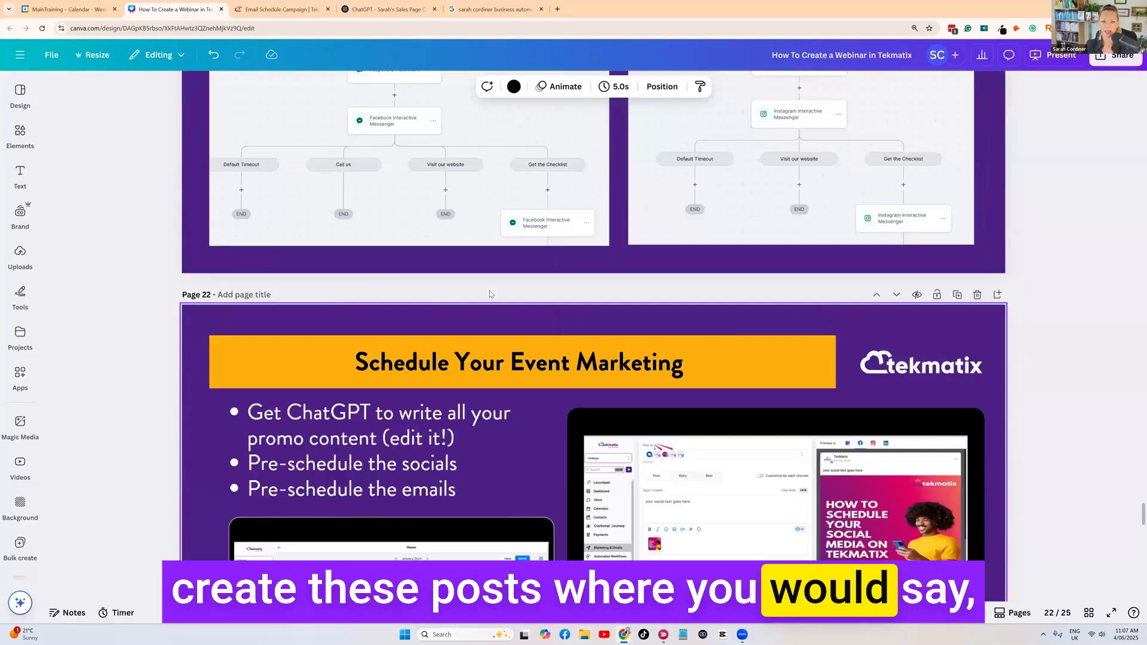
scroll(488, 296, "up", 1)
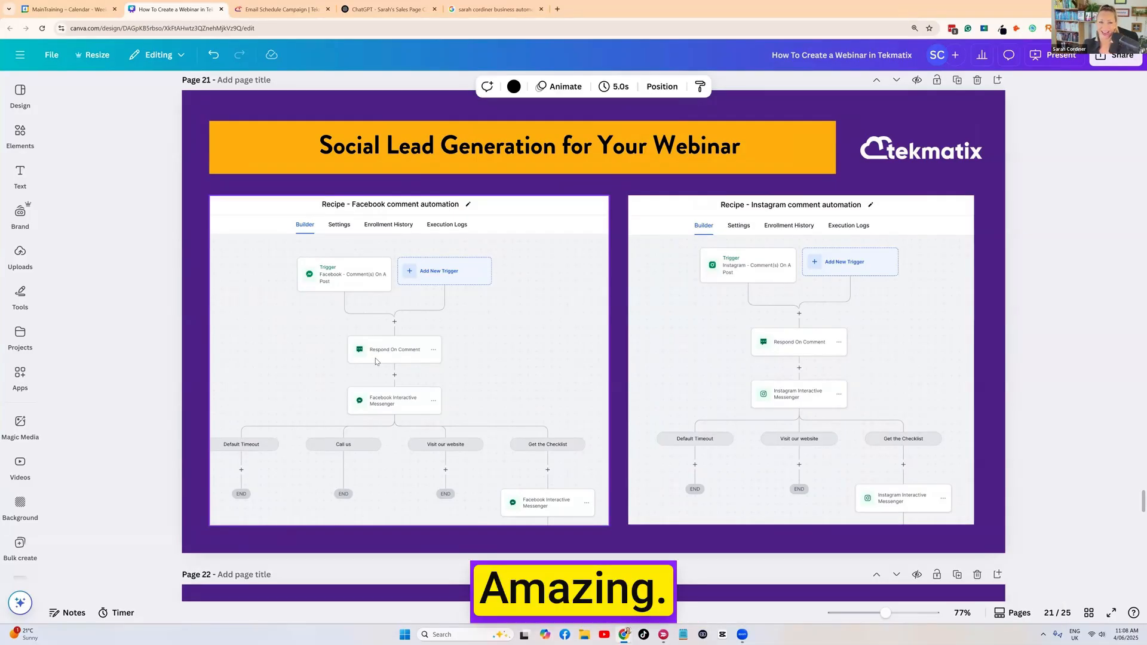
scroll(739, 306, "down", 1)
scroll(743, 302, "up", 1)
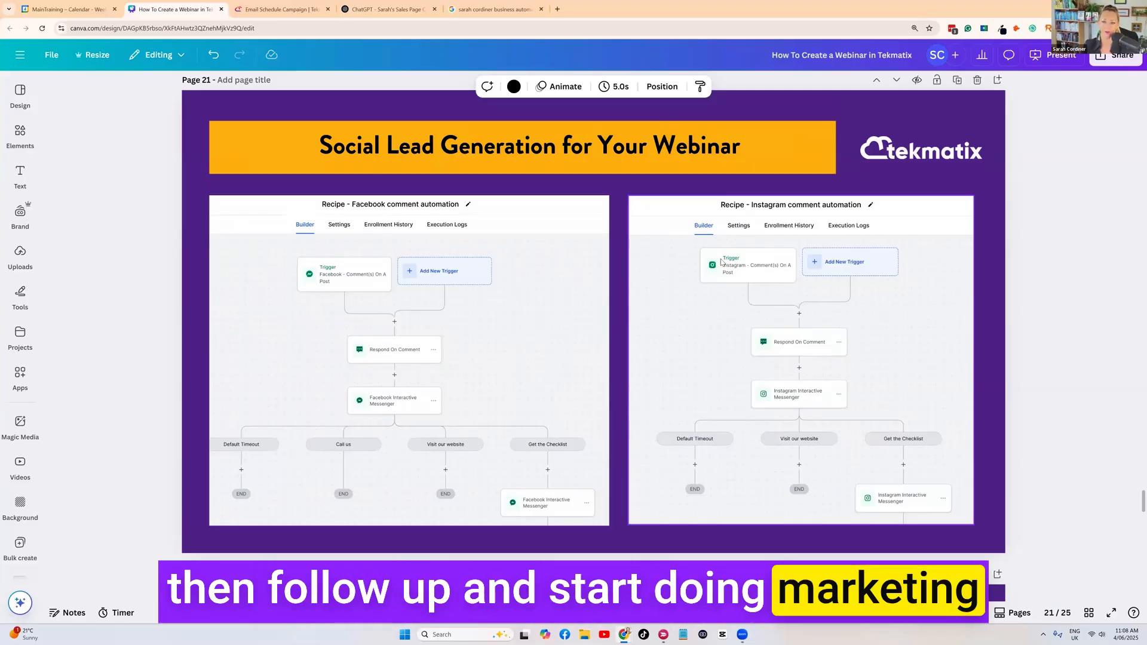
scroll(723, 257, "down", 5)
scroll(727, 246, "down", 3)
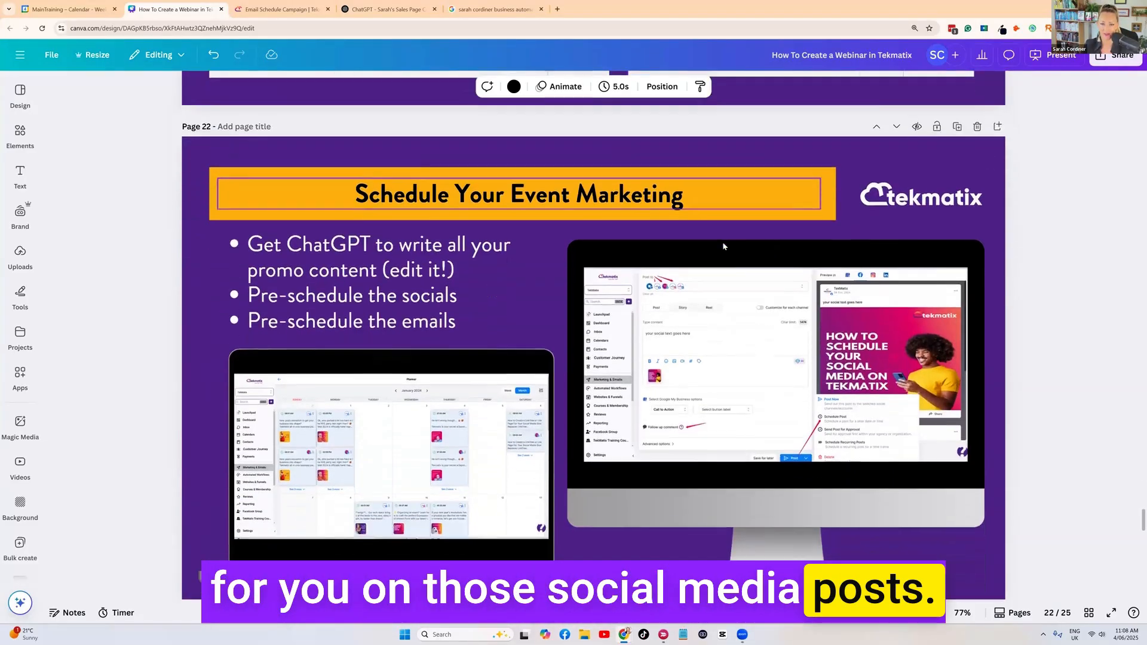
scroll(496, 267, "up", 7)
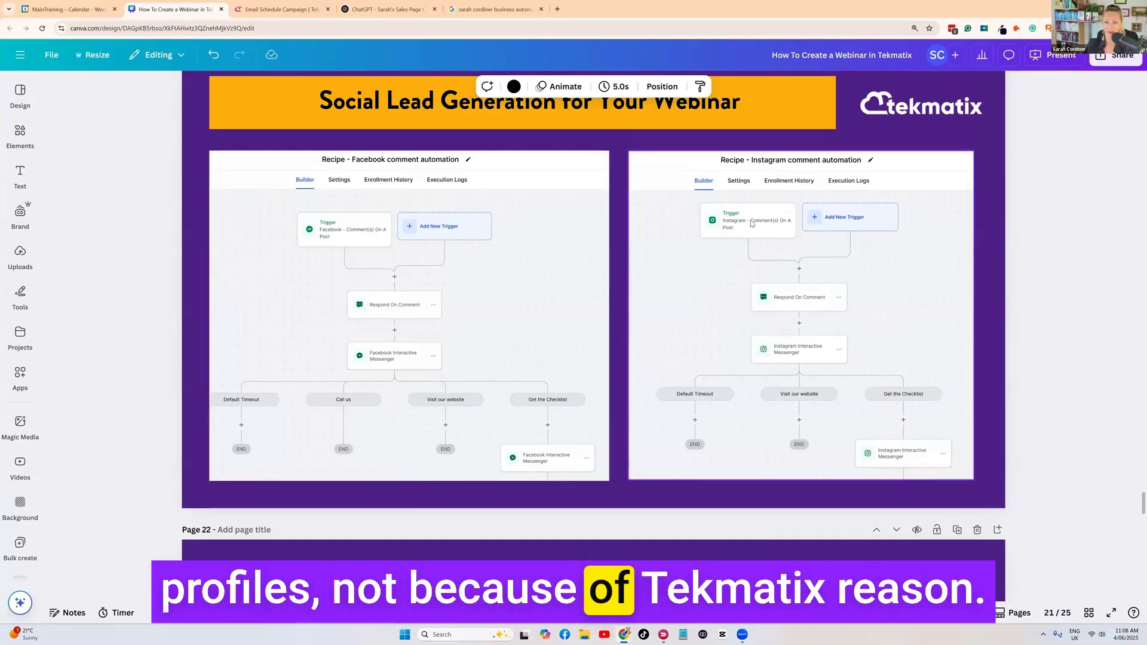
scroll(750, 222, "up", 1)
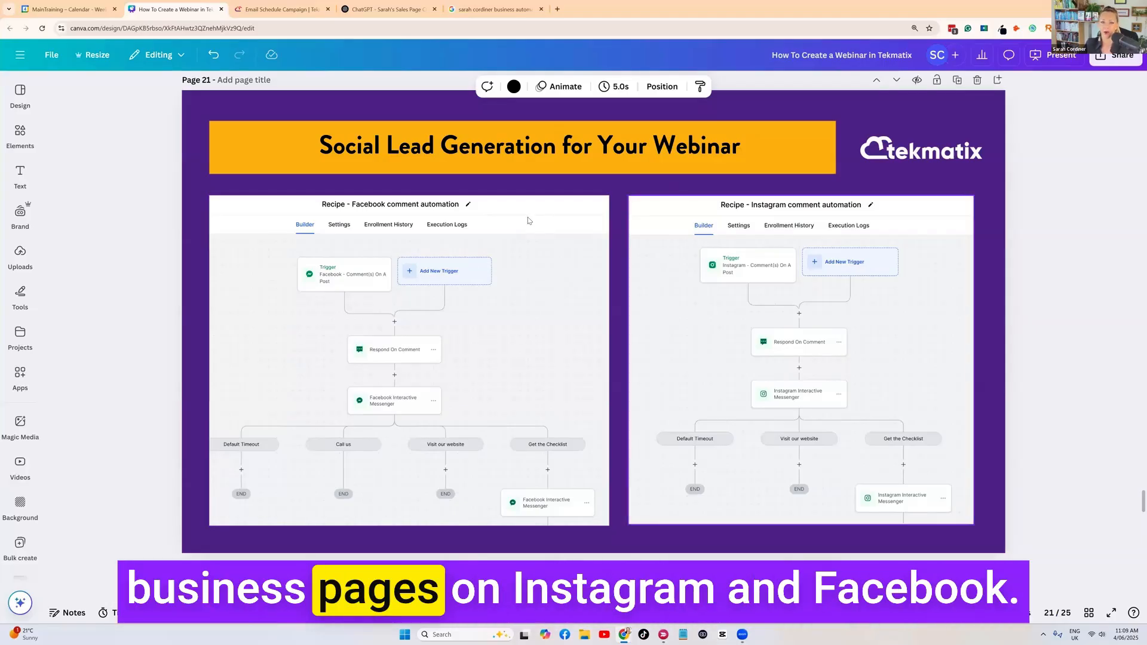
Move on to the Schedule Your Event Marketing slide on page 22 and read its advice on pre-scheduling socials and emails
scroll(852, 265, "down", 7)
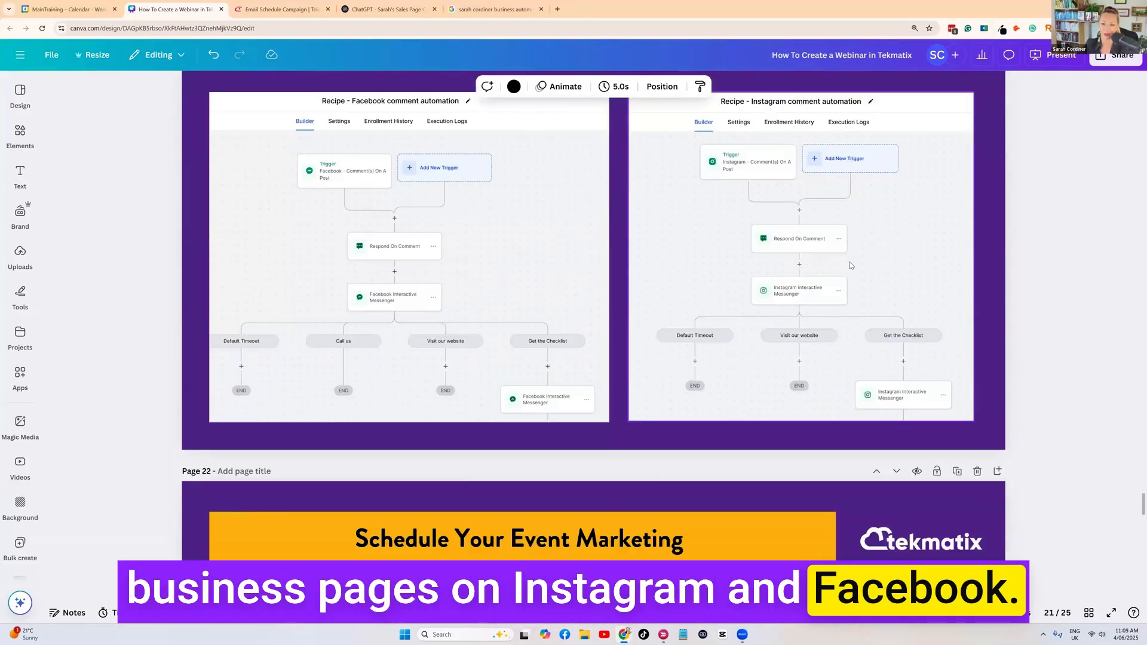
scroll(851, 265, "down", 1)
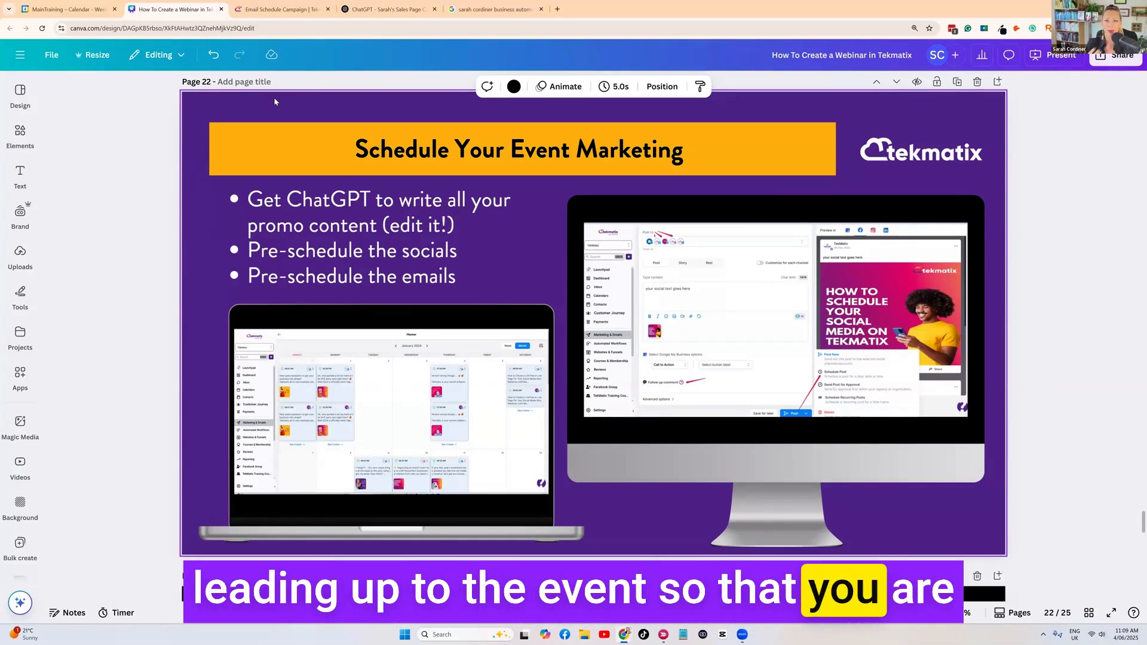
scroll(388, 181, "down", 6)
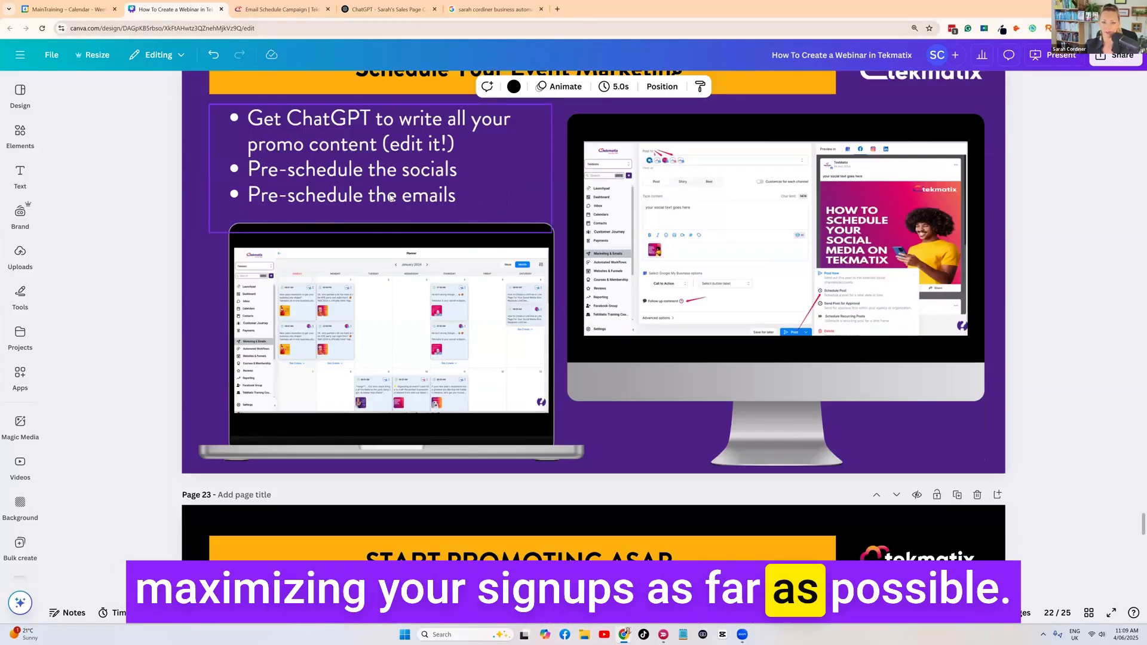